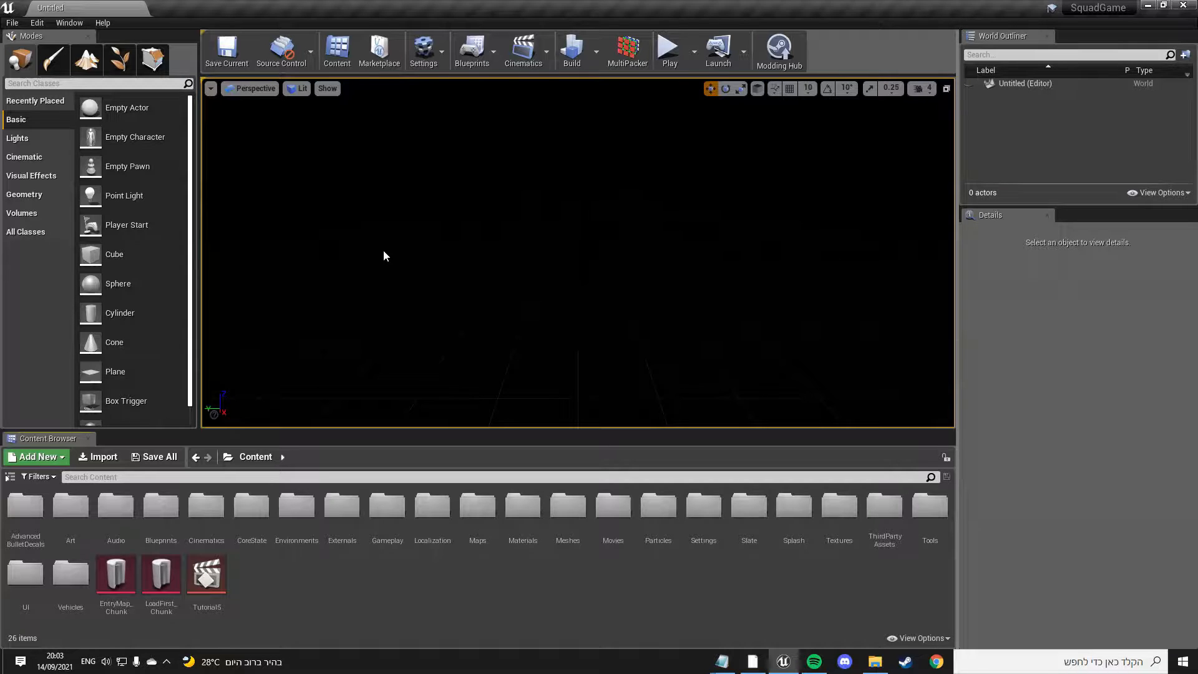
Step: Open the Levels panel in the level editor
{"action": "left_click", "coordinate": [66, 23]}
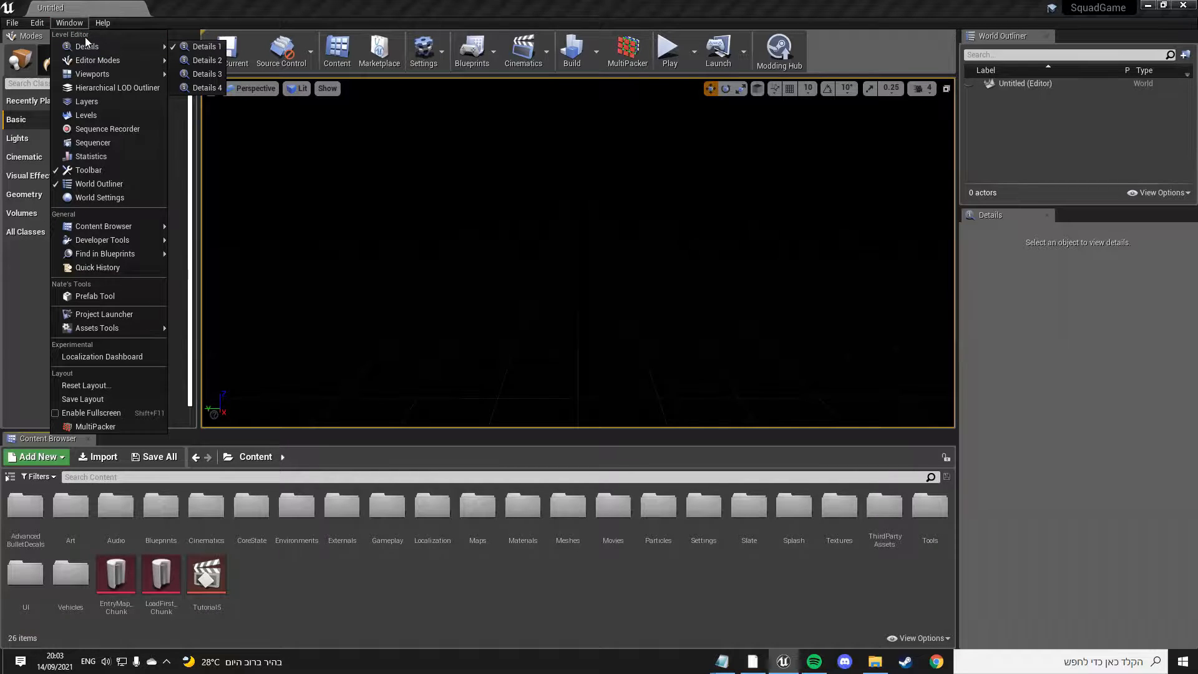
{"action": "mouse_move", "coordinate": [119, 76]}
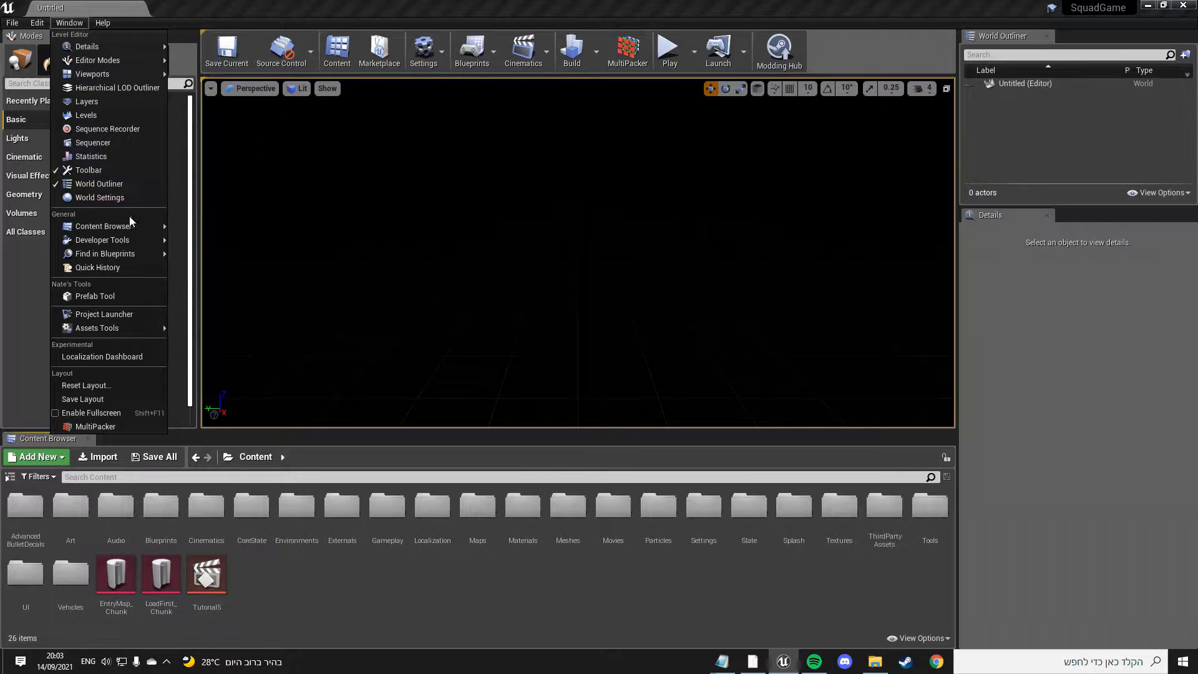
{"action": "mouse_move", "coordinate": [132, 228]}
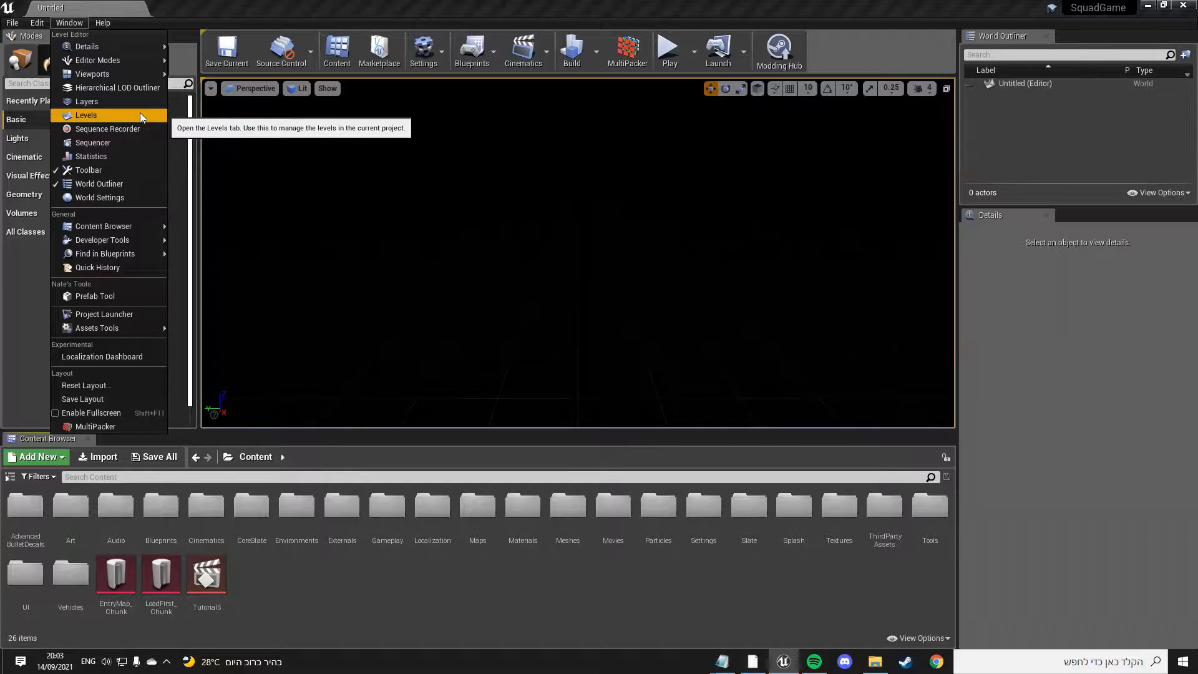
{"action": "left_click", "coordinate": [73, 22]}
{"action": "left_click", "coordinate": [79, 22]}
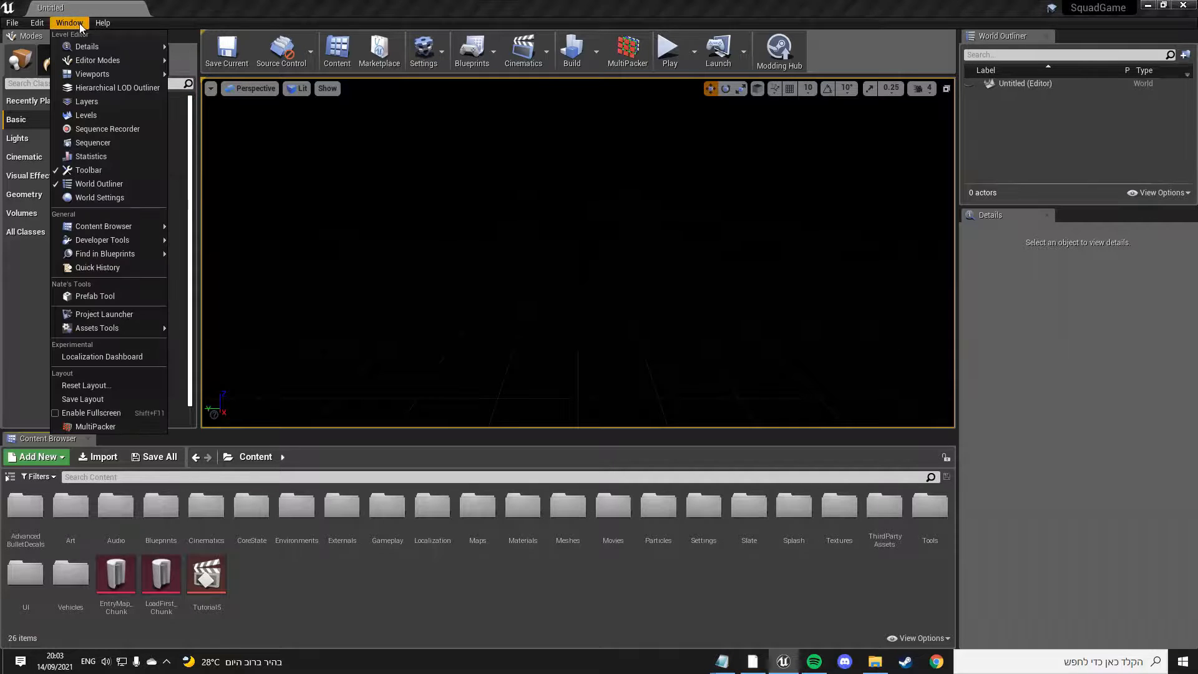
{"action": "left_click", "coordinate": [126, 115]}
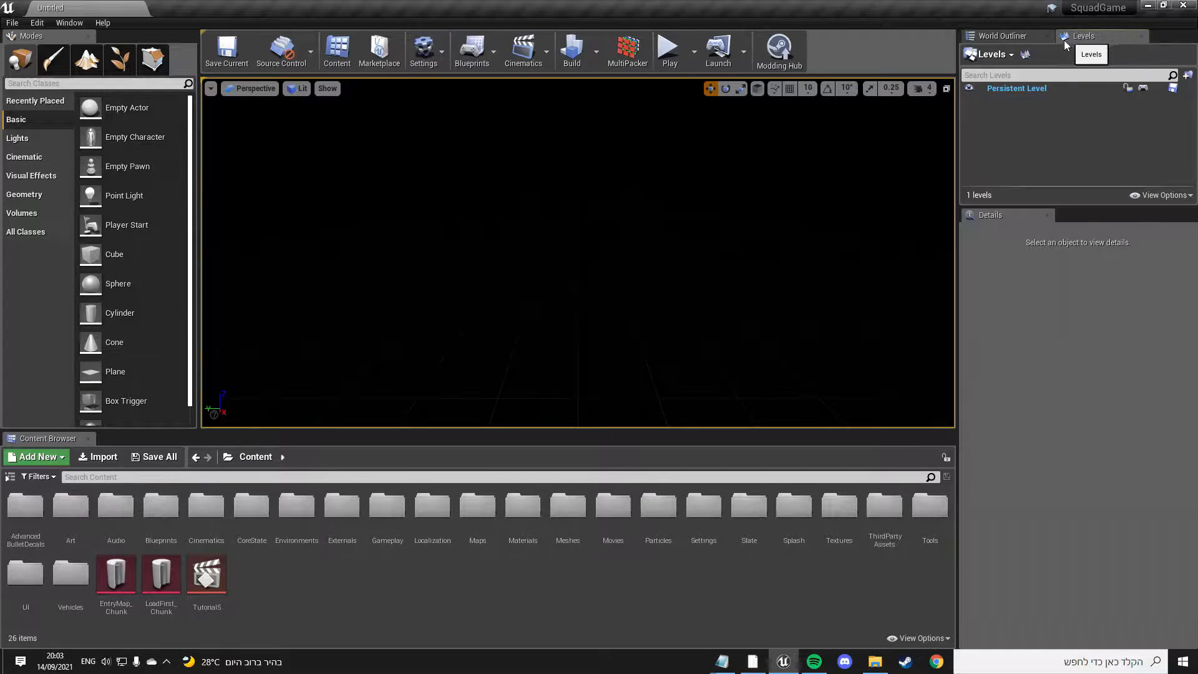
Step: Undock the Levels panel into a floating window, dock it back beside the World Outliner, and bring the World Outliner forward
{"action": "left_click", "coordinate": [1032, 37]}
{"action": "left_click", "coordinate": [1106, 37]}
{"action": "left_click_drag", "start_coordinate": [1092, 40], "coordinate": [1197, 280]}
{"action": "left_click_drag", "start_coordinate": [1197, 74], "coordinate": [561, 93]}
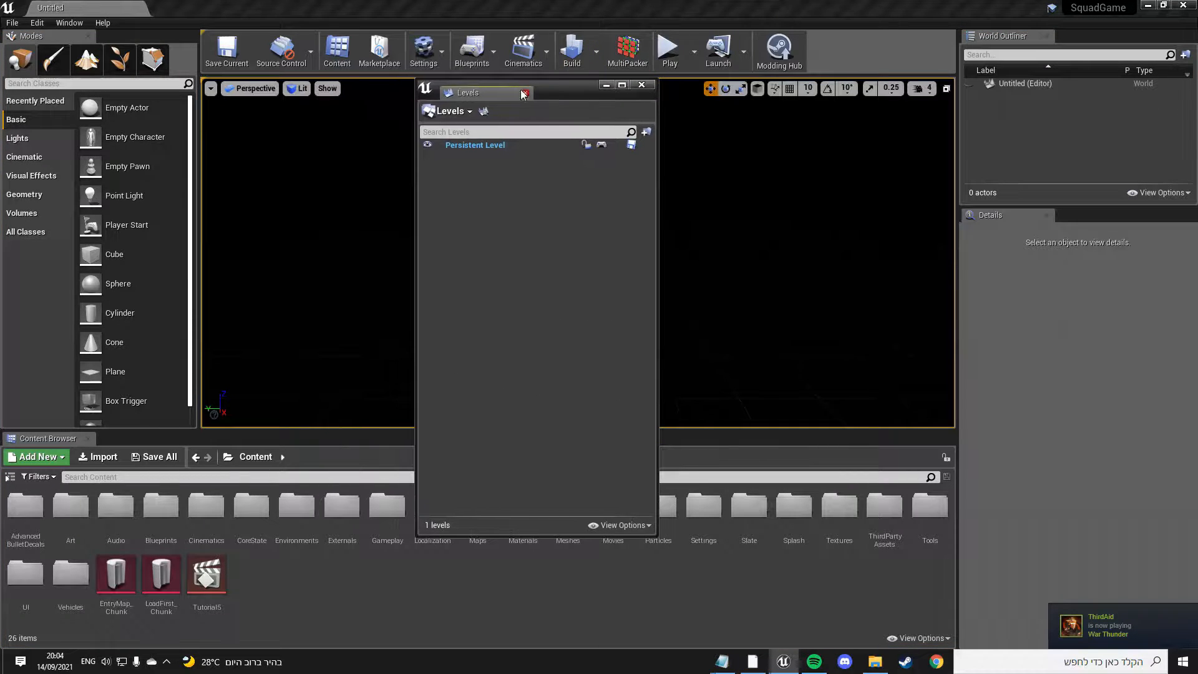
{"action": "left_click_drag", "start_coordinate": [467, 93], "coordinate": [1114, 42]}
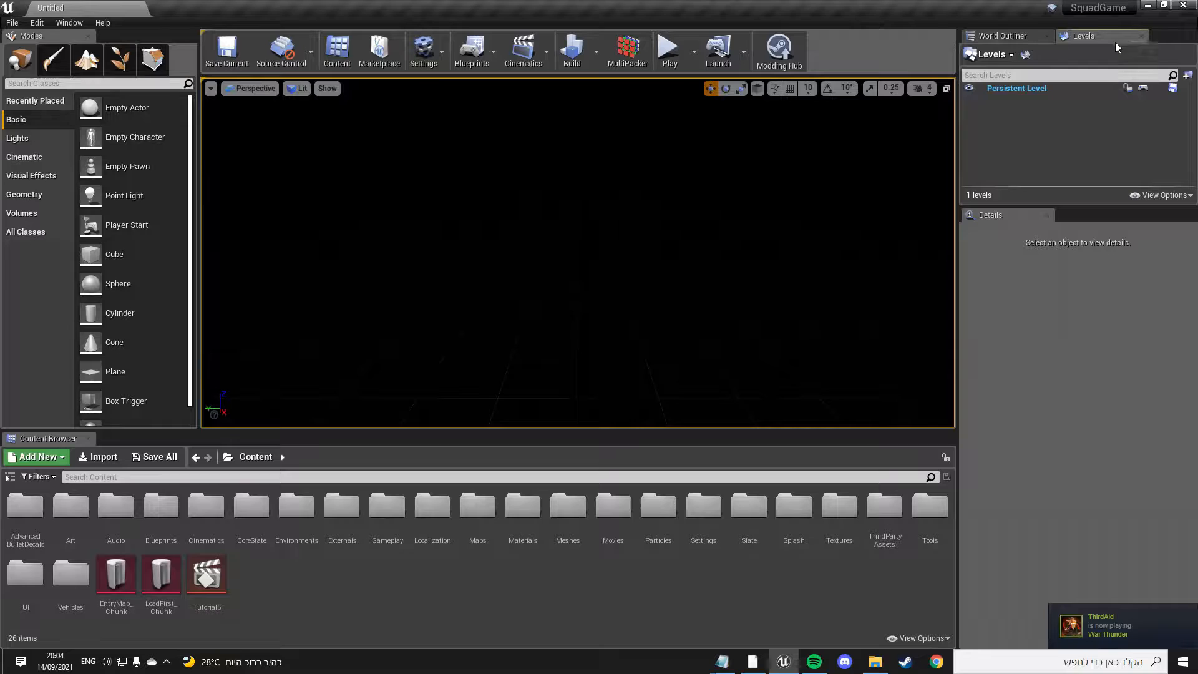
{"action": "left_click", "coordinate": [1006, 35]}
Step: Open the Sequencer panel beside the Content Browser and bring the Content Browser back to the front
{"action": "left_click", "coordinate": [70, 22]}
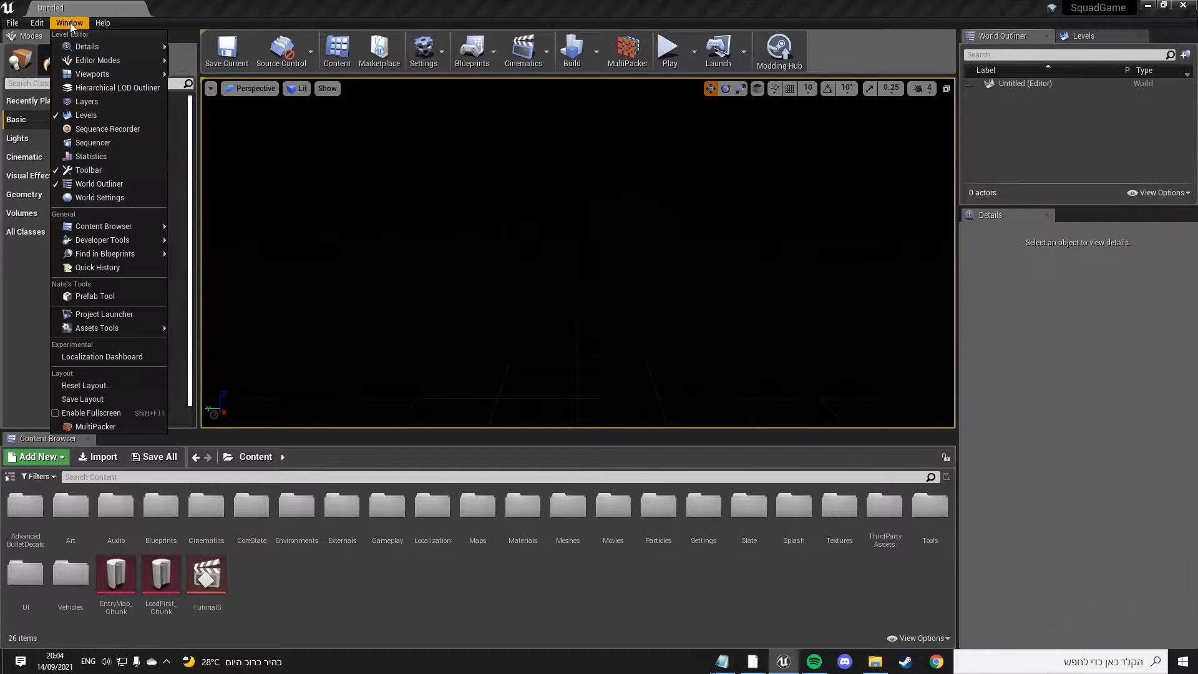
{"action": "left_click", "coordinate": [118, 143]}
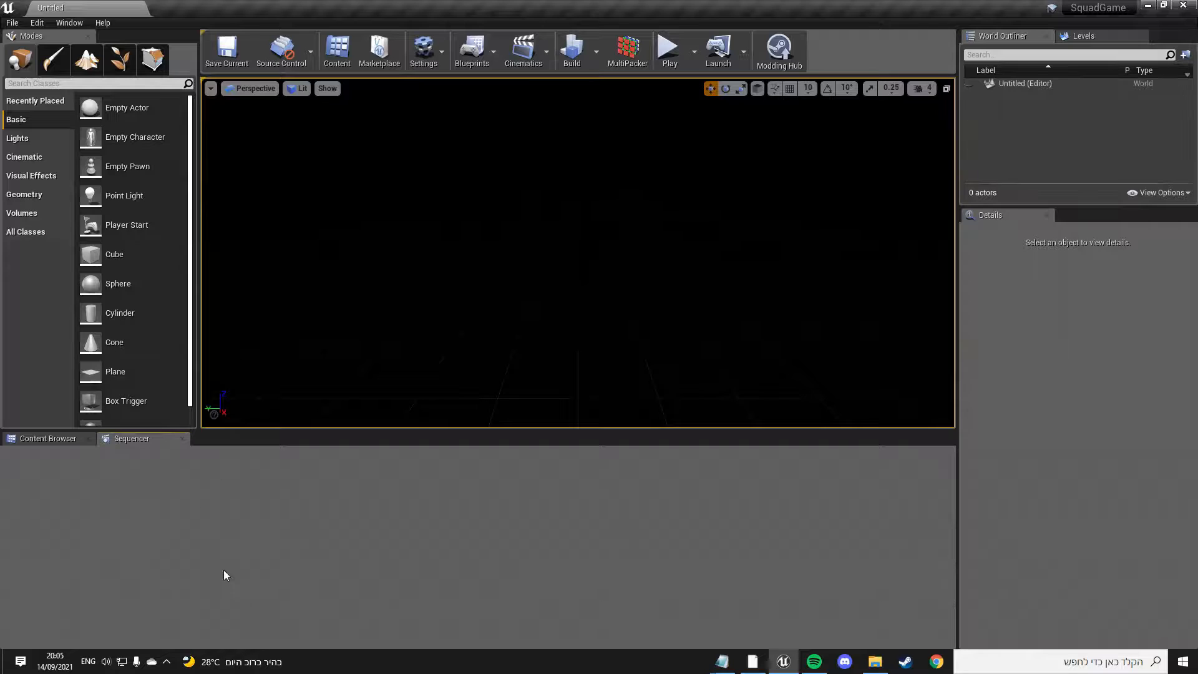
{"action": "left_click", "coordinate": [53, 438]}
Step: Open the World Settings panel beside Details
{"action": "left_click", "coordinate": [69, 22]}
{"action": "mouse_move", "coordinate": [83, 54]}
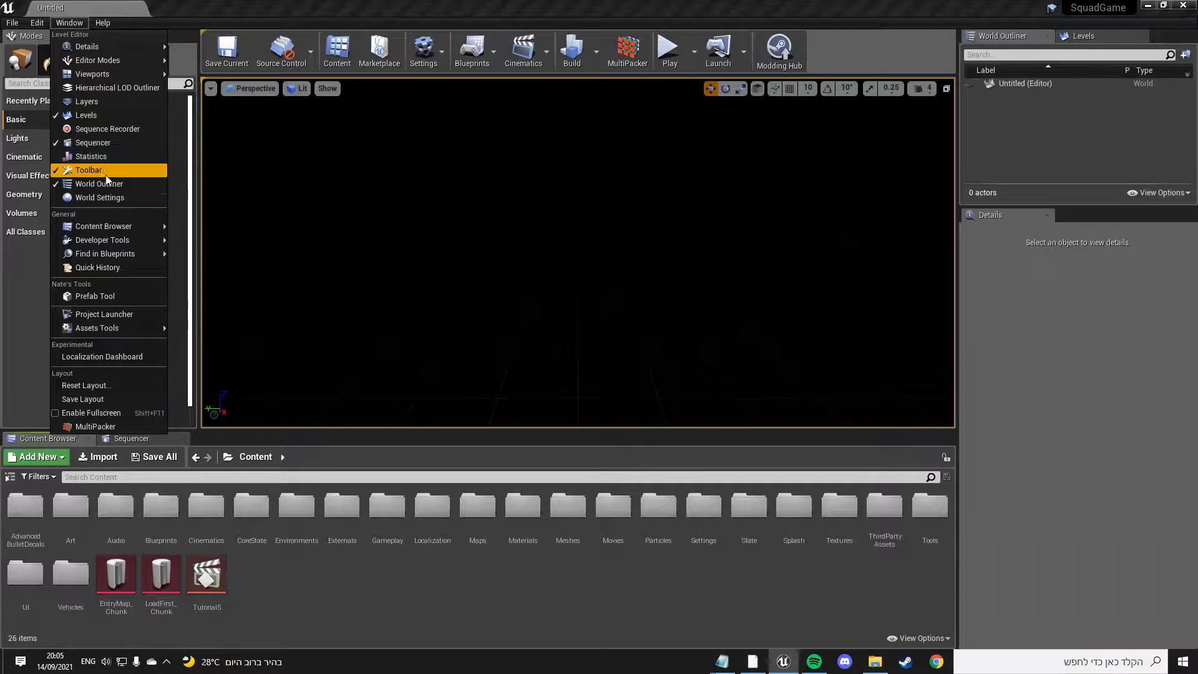
{"action": "left_click", "coordinate": [110, 197]}
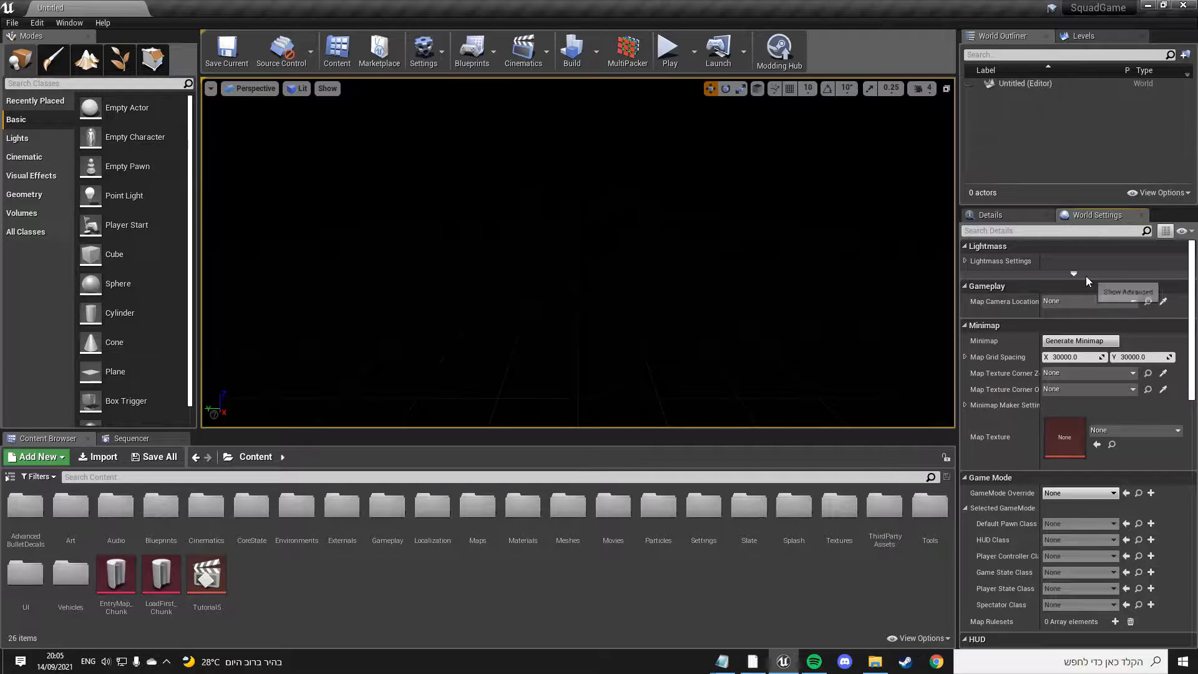
Step: Look through the Lightmass, Minimap, Game Mode, HUD and World sections of World Settings
{"action": "scroll", "coordinate": [1087, 288], "scroll_direction": "down", "scroll_amount": 5}
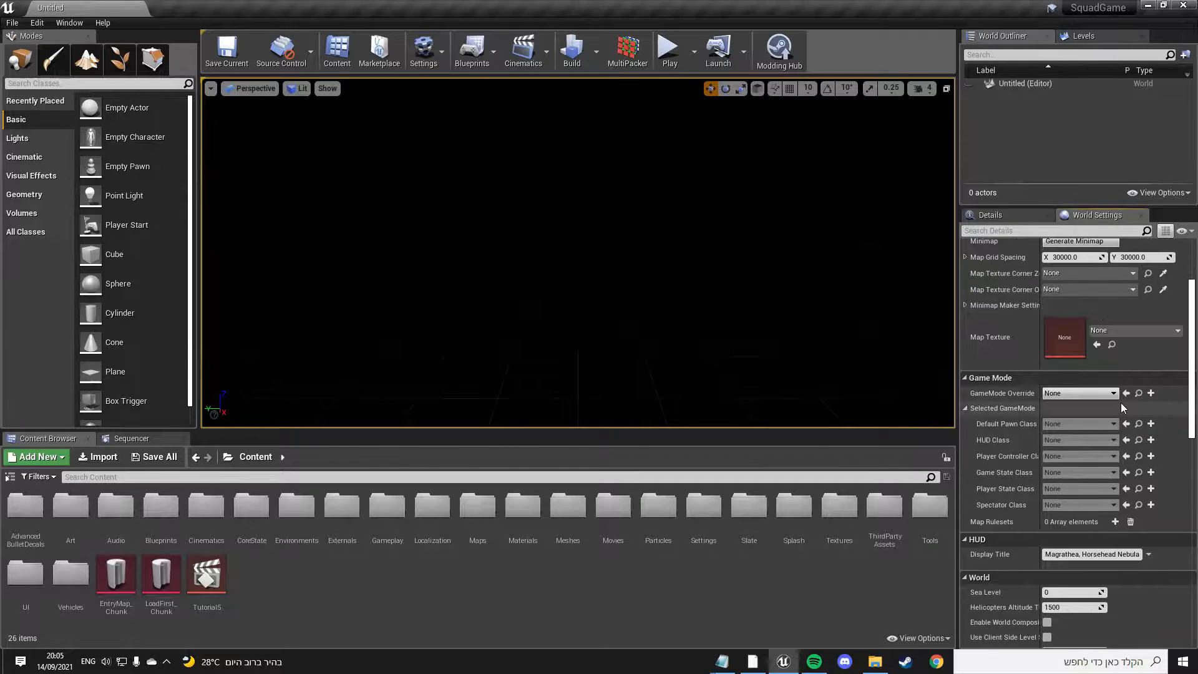
{"action": "scroll", "coordinate": [1086, 375], "scroll_direction": "up", "scroll_amount": 5}
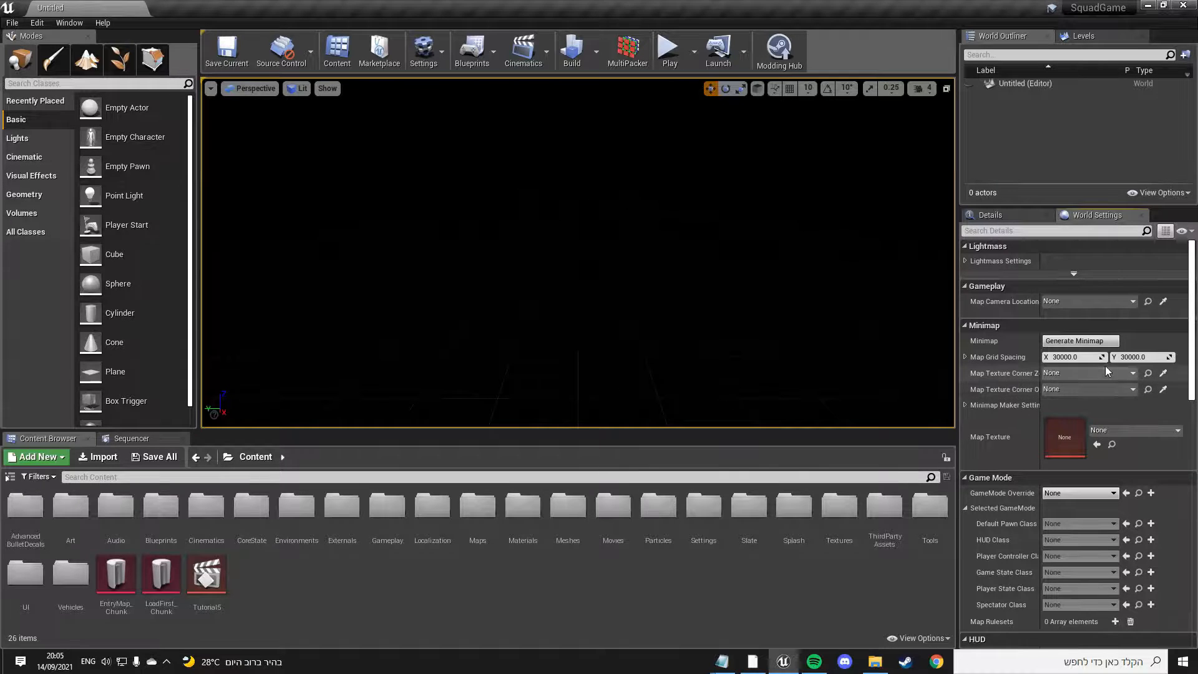
{"action": "scroll", "coordinate": [1101, 375], "scroll_direction": "down", "scroll_amount": 4}
{"action": "scroll", "coordinate": [1083, 493], "scroll_direction": "down", "scroll_amount": 3}
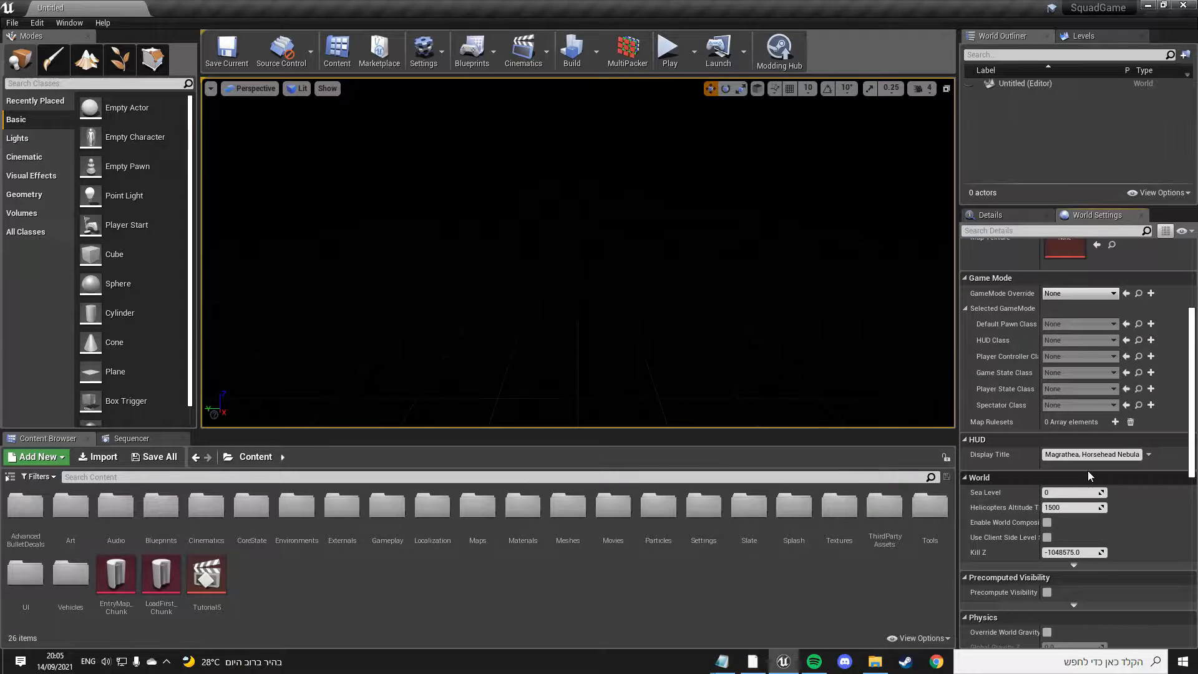
{"action": "scroll", "coordinate": [1087, 470], "scroll_direction": "up", "scroll_amount": 7}
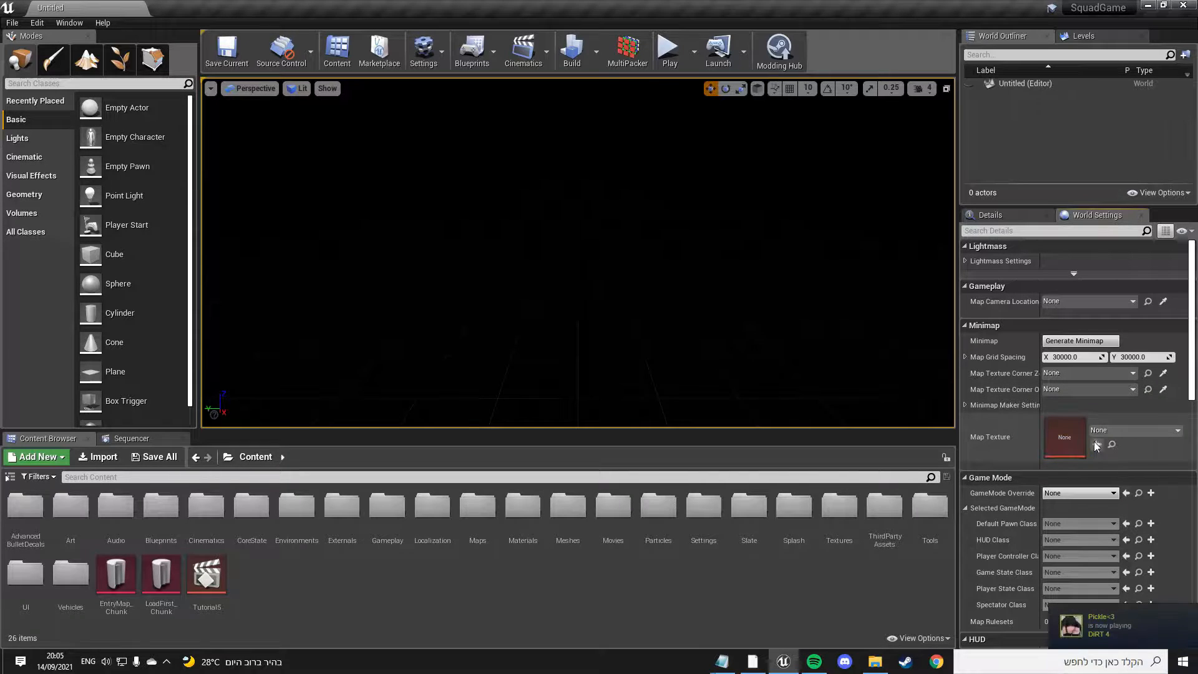
{"action": "scroll", "coordinate": [1092, 431], "scroll_direction": "down", "scroll_amount": 3}
{"action": "scroll", "coordinate": [1063, 364], "scroll_direction": "down", "scroll_amount": 1}
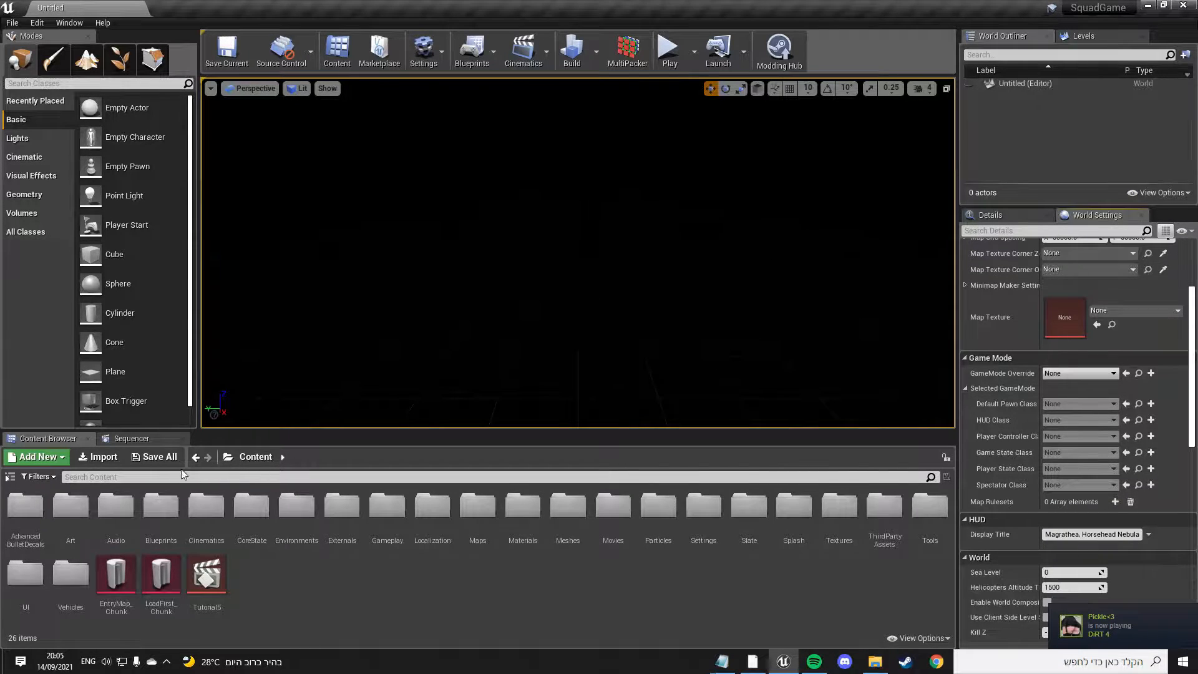
Step: Open Viewport 2, dock it beside the main viewport, and close it again
{"action": "left_click", "coordinate": [70, 23]}
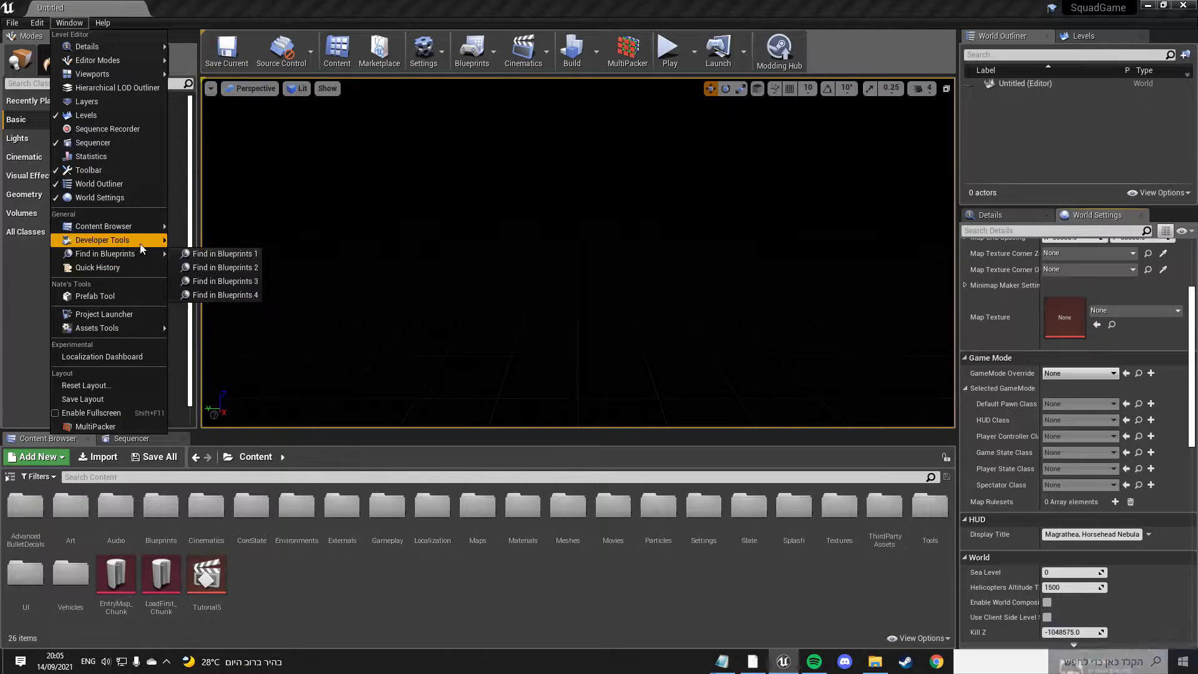
{"action": "mouse_move", "coordinate": [133, 226]}
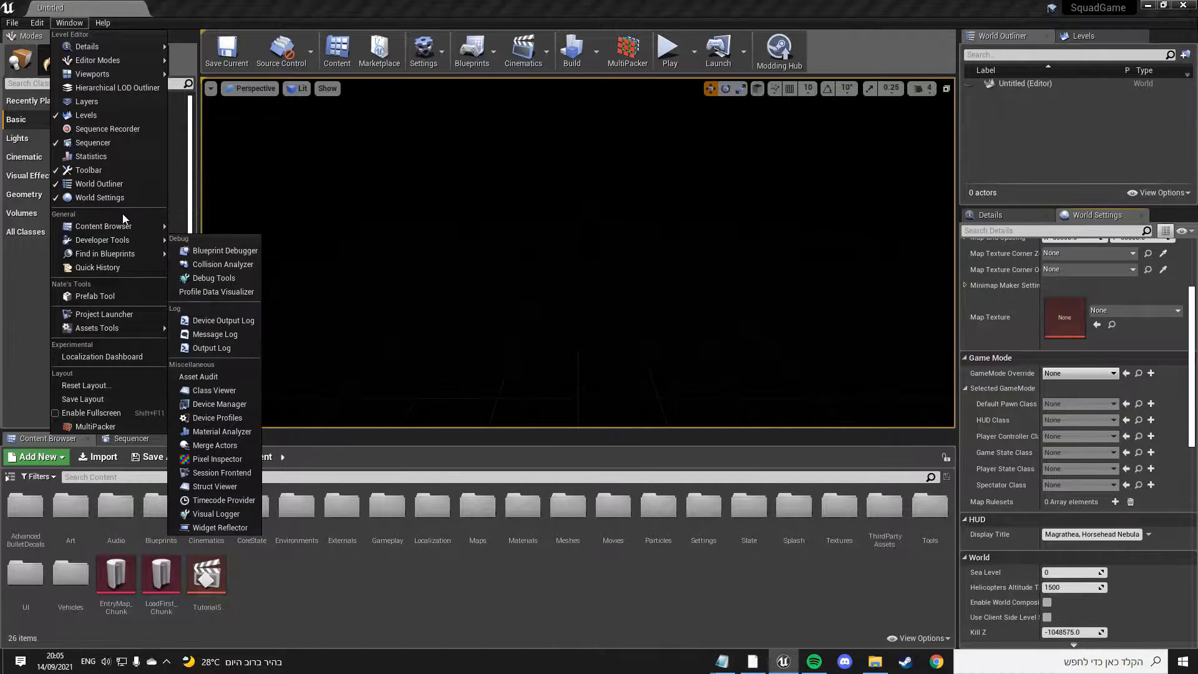
{"action": "mouse_move", "coordinate": [128, 75]}
{"action": "left_click", "coordinate": [207, 88]}
{"action": "left_click_drag", "start_coordinate": [365, 157], "coordinate": [922, 204]}
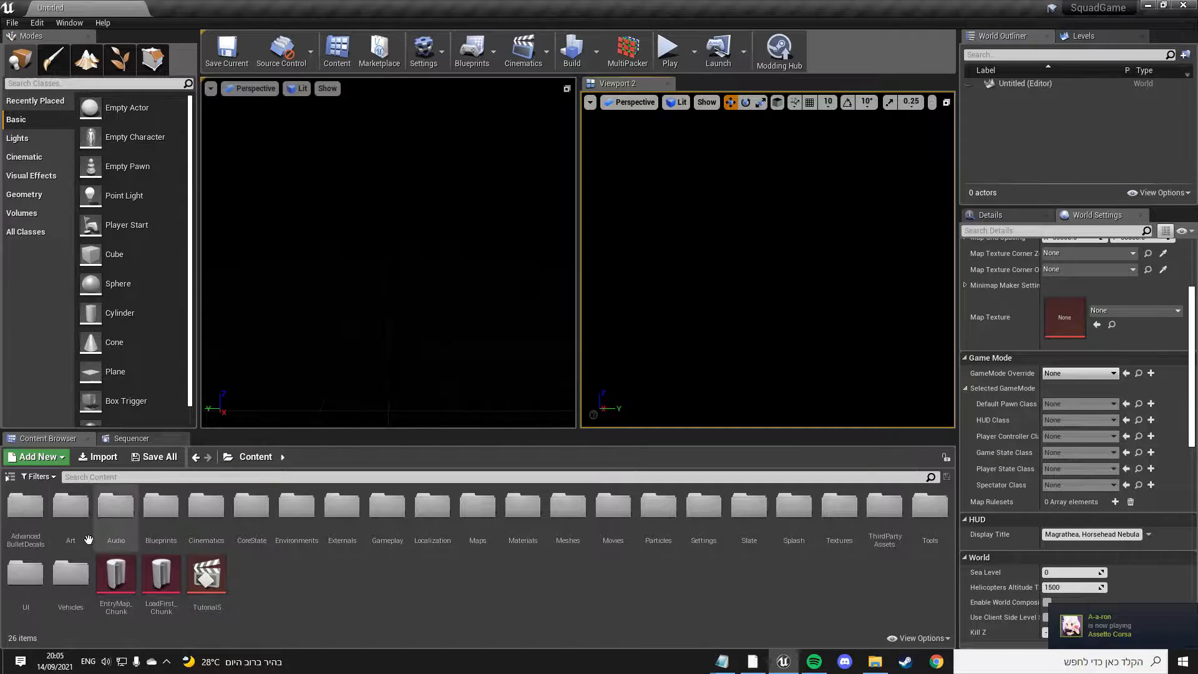
{"action": "left_click", "coordinate": [667, 83]}
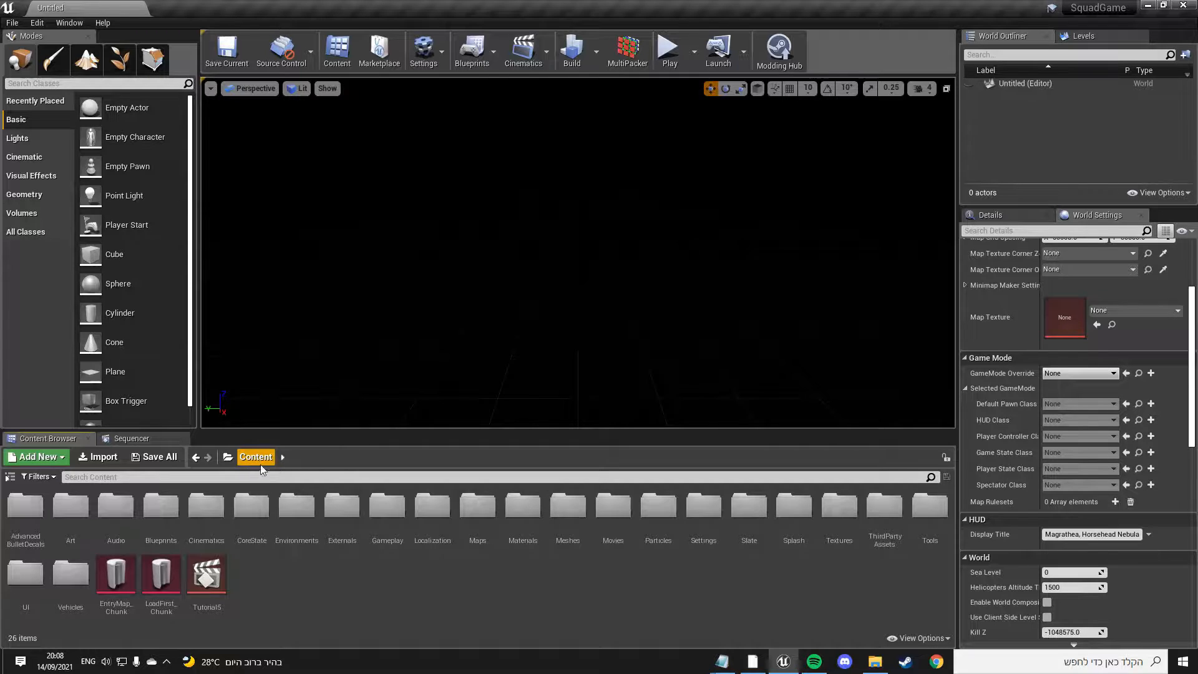
Step: Open the Maps content folder, look inside its Forest subfolder, and return to Maps
{"action": "left_click", "coordinate": [493, 529]}
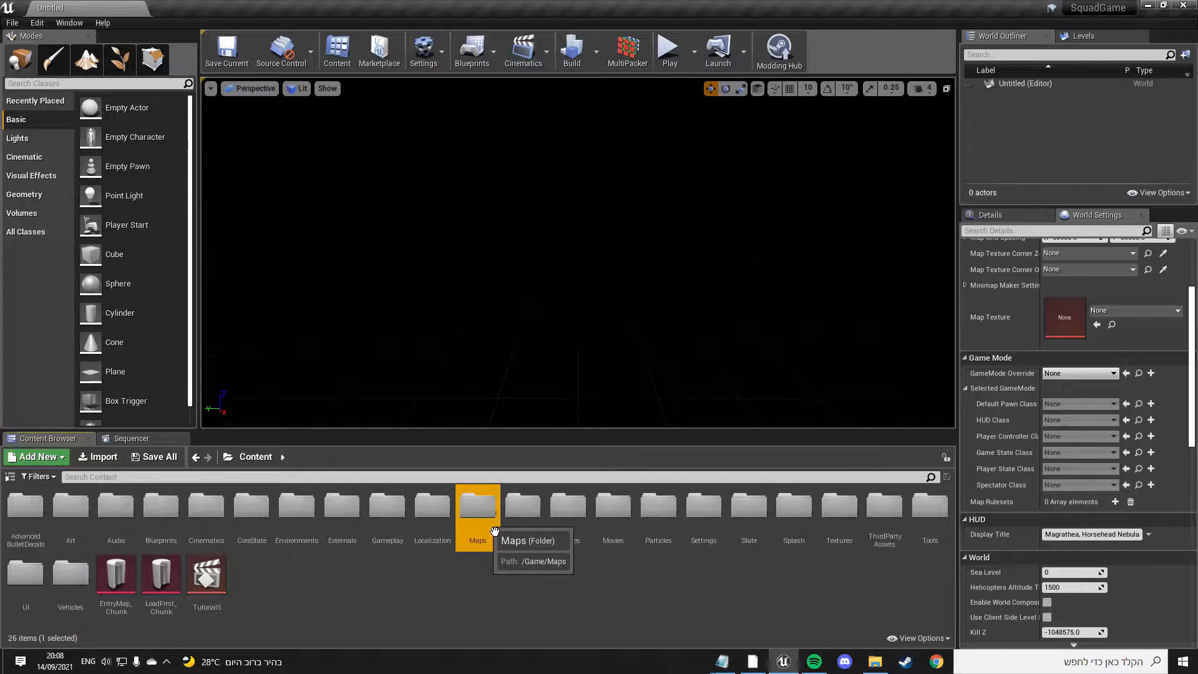
{"action": "double_click", "coordinate": [494, 530]}
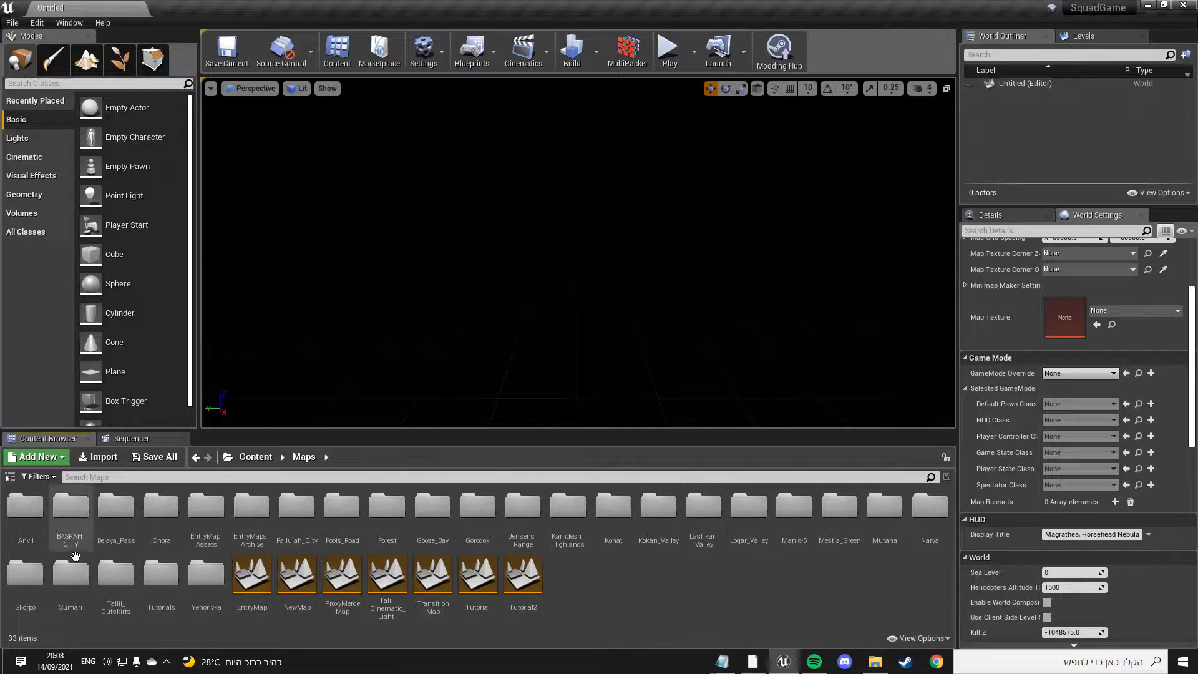
{"action": "double_click", "coordinate": [387, 507]}
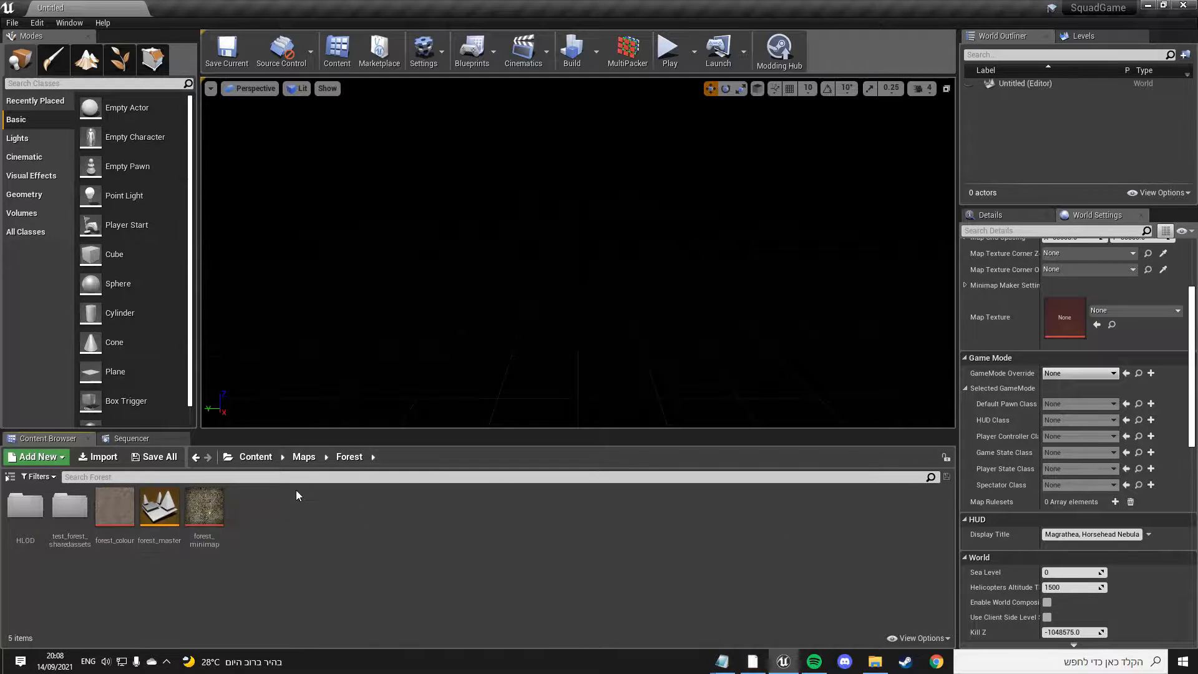
{"action": "left_click", "coordinate": [304, 457]}
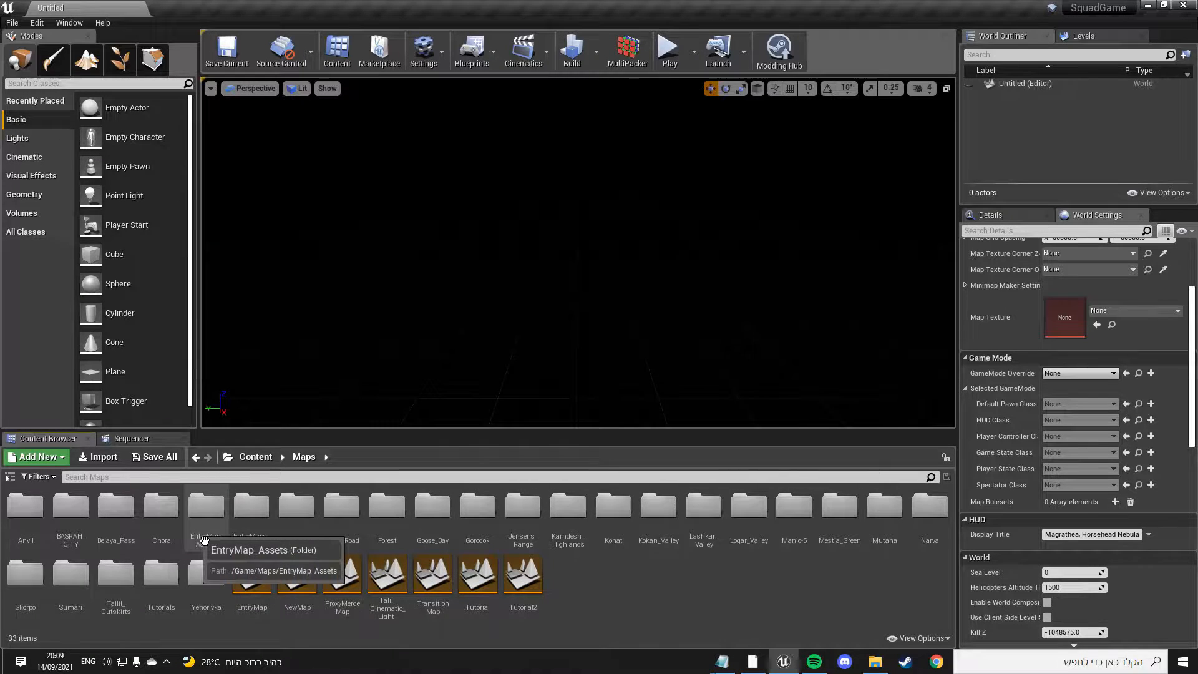
Step: Open the Gameplay_Layers folder inside the Yehorivka map folder
{"action": "double_click", "coordinate": [206, 572]}
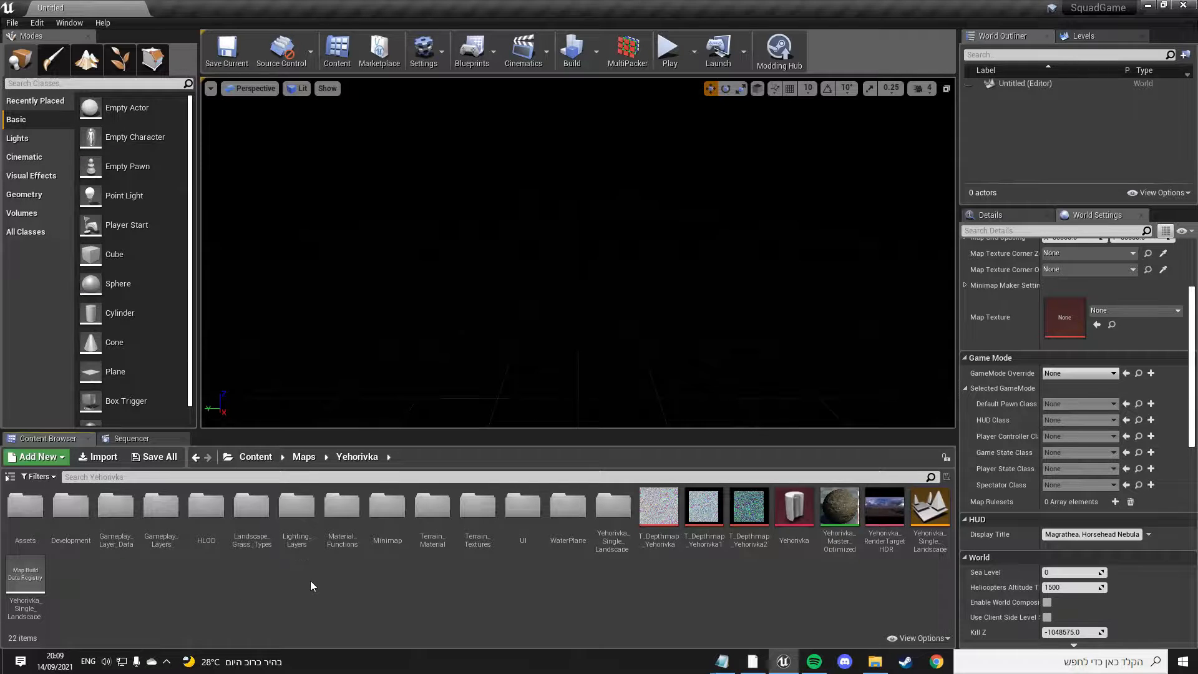
{"action": "left_click", "coordinate": [306, 457]}
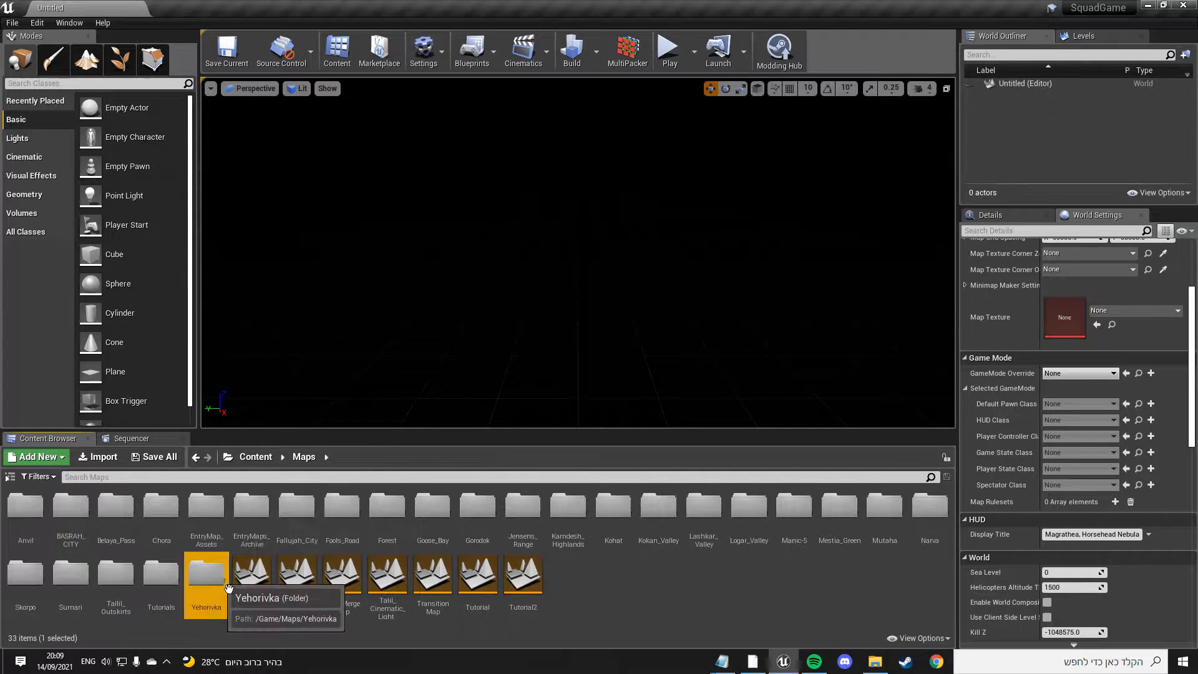
{"action": "double_click", "coordinate": [223, 581]}
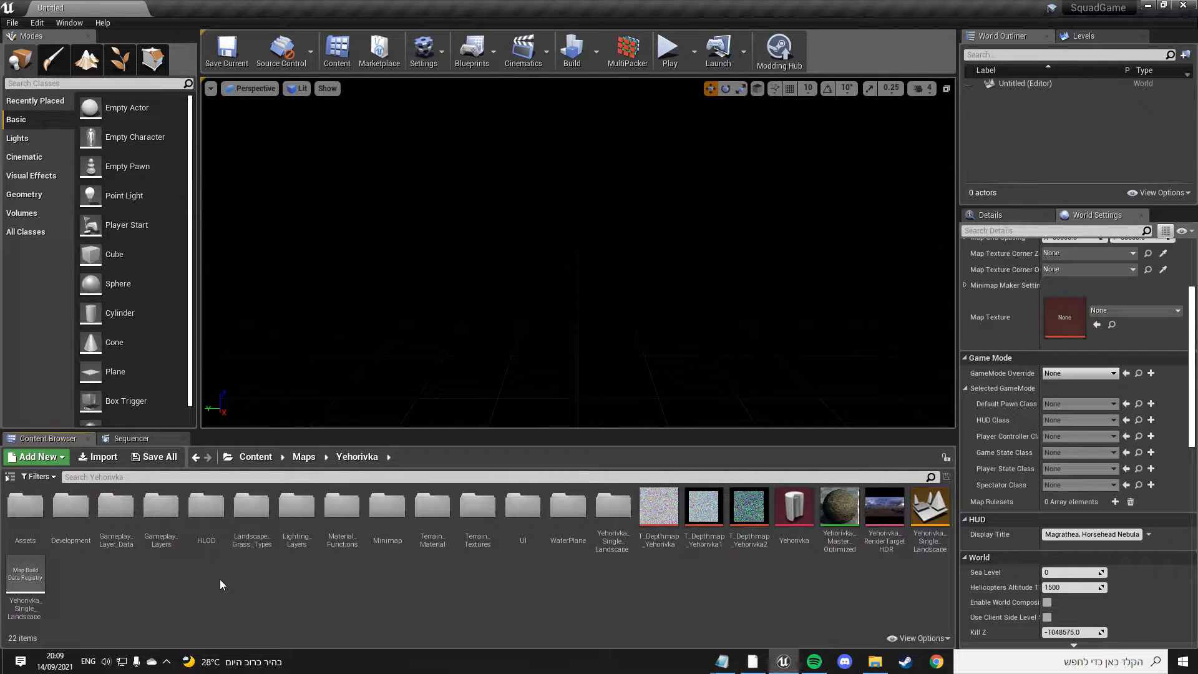
{"action": "left_click", "coordinate": [180, 538]}
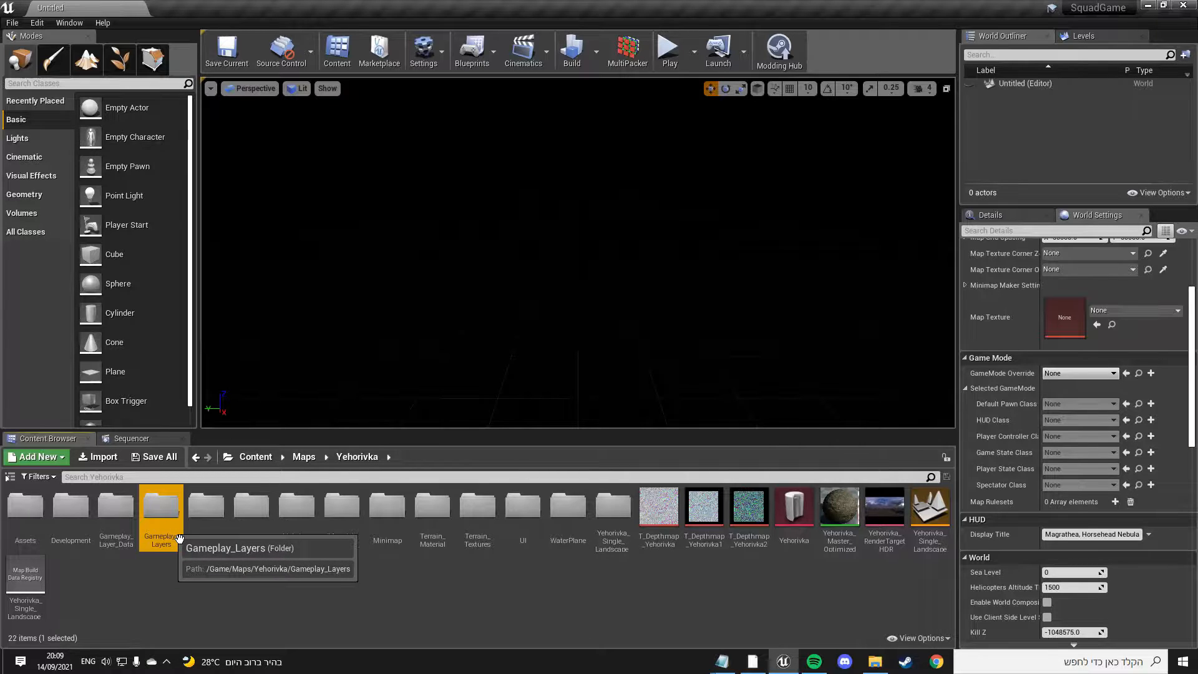
{"action": "double_click", "coordinate": [179, 538]}
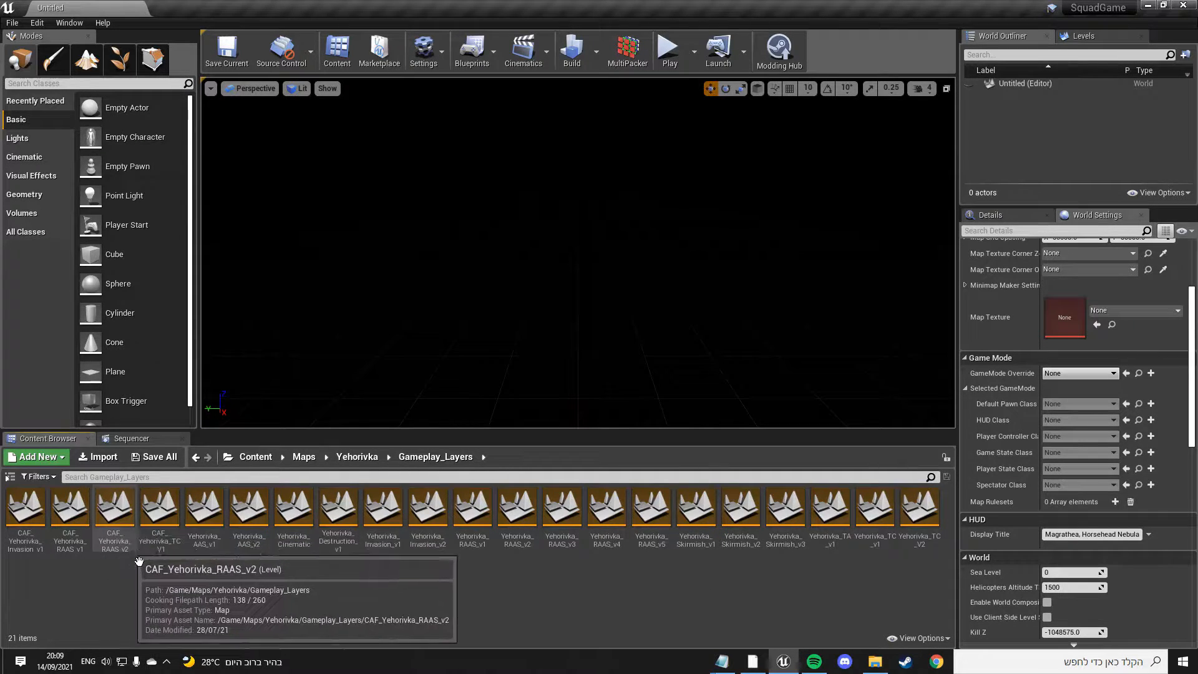
Step: Duplicate the CAF_Yehorivka_RAAS_v1 level and name the copy Yehorivka_Tutorial
{"action": "right_click", "coordinate": [89, 525]}
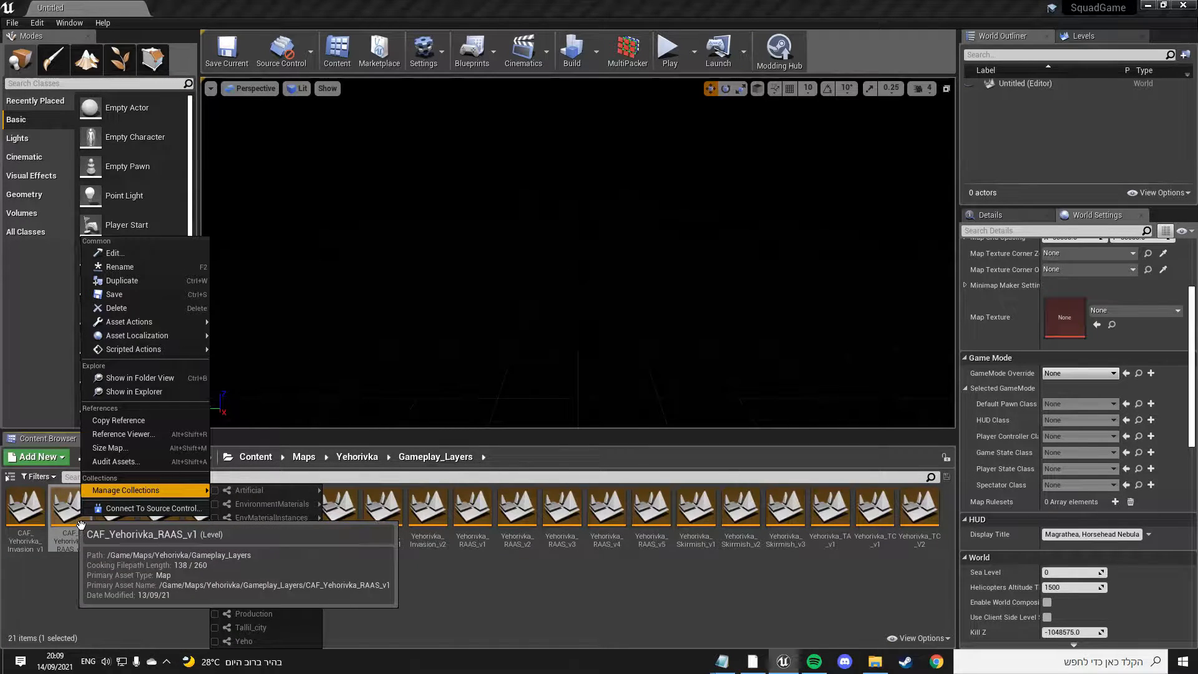
{"action": "left_click", "coordinate": [139, 280]}
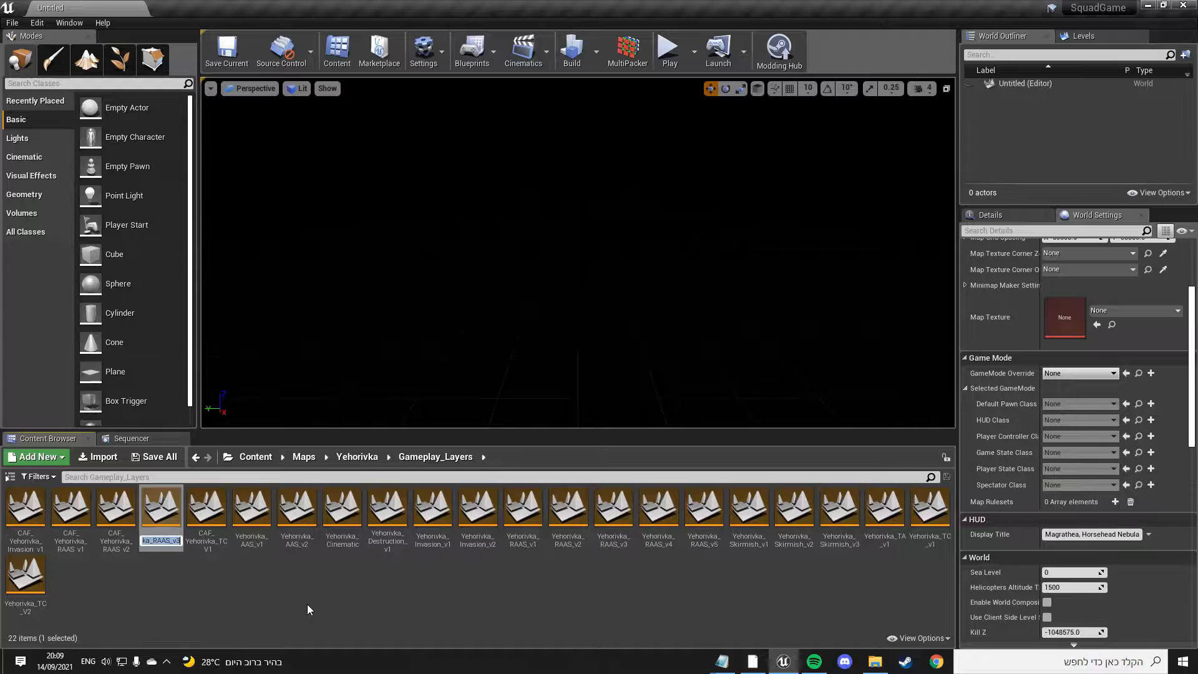
{"action": "type", "text": "Yh"}
{"action": "key", "text": "BackSpace"}
{"action": "type", "text": "ehorivka_t"}
{"action": "key", "text": "BackSpace"}
{"action": "type", "text": "Tutorial"}
{"action": "key", "text": "Return"}
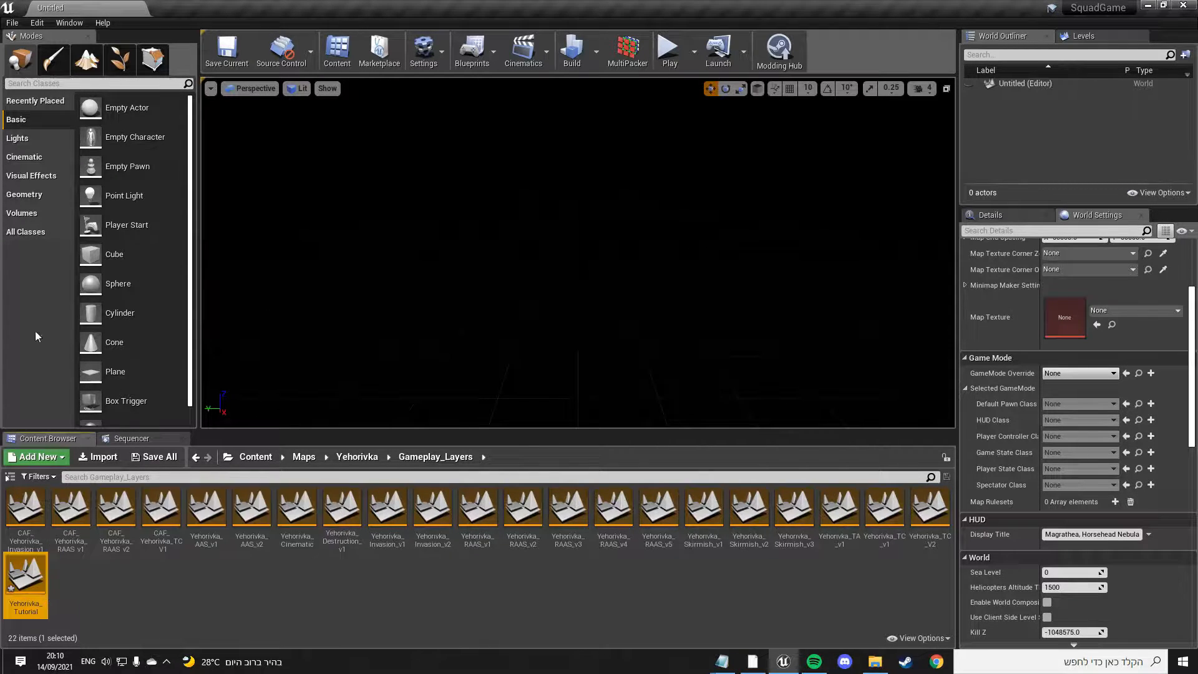
Step: Open the Yehorivka_Tutorial level, saving the new level file when asked, and show the start of its World Settings
{"action": "double_click", "coordinate": [34, 581]}
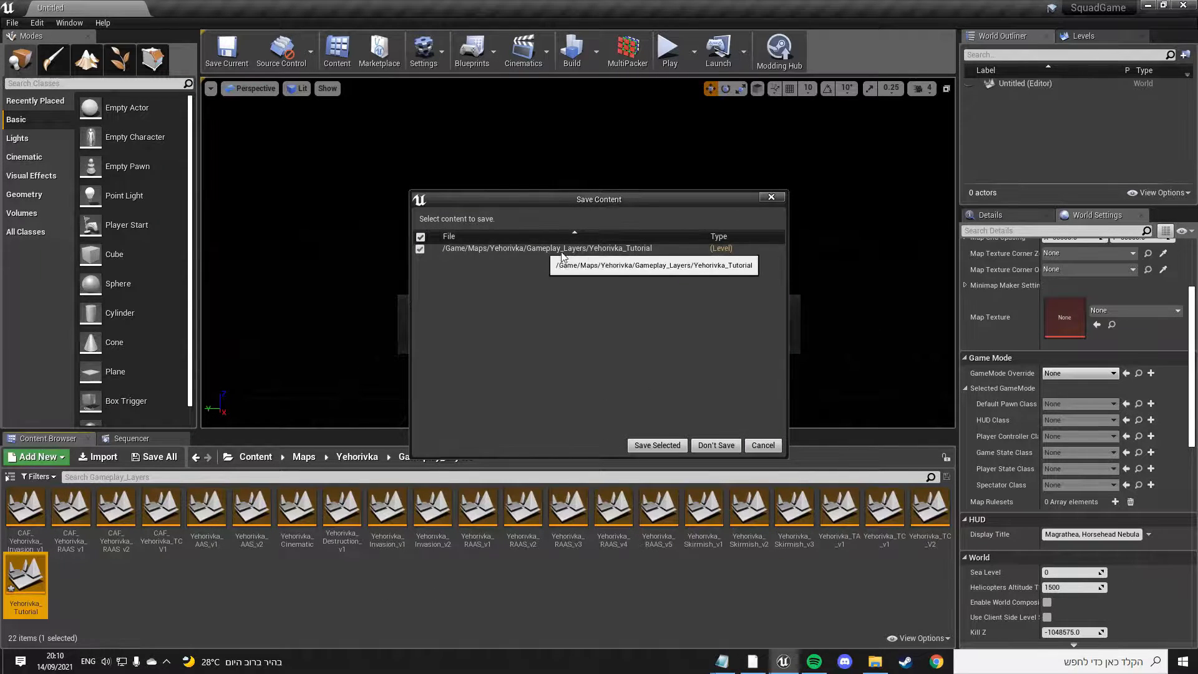
{"action": "left_click", "coordinate": [649, 448]}
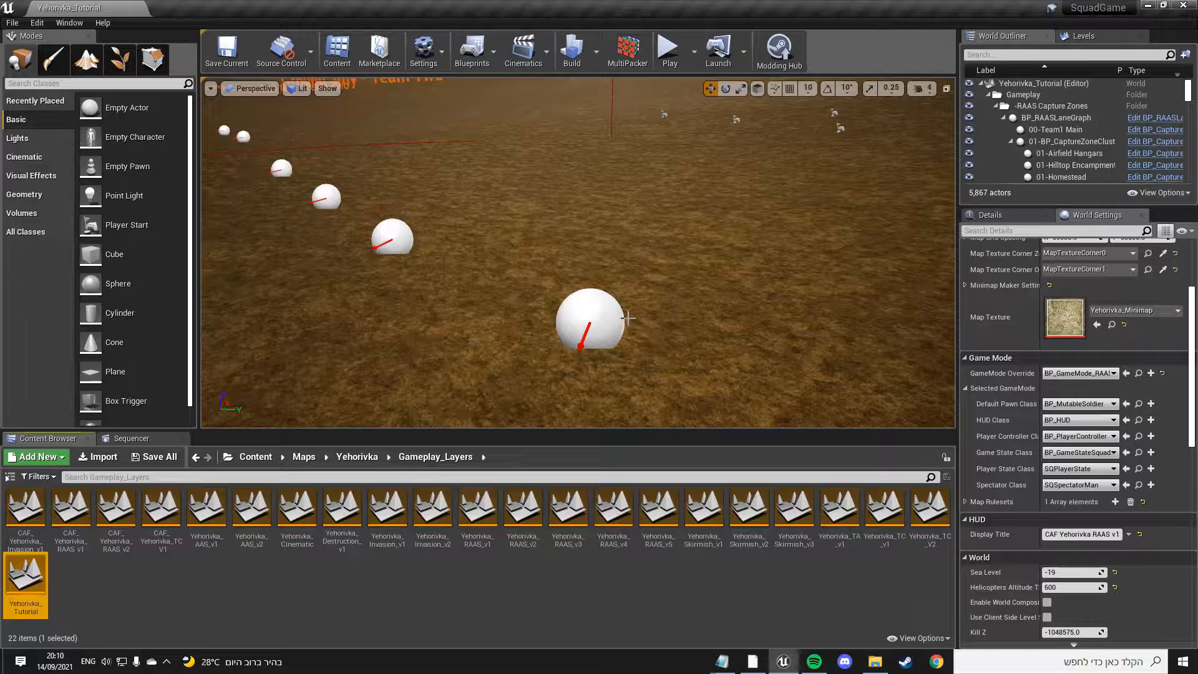
{"action": "scroll", "coordinate": [1098, 317], "scroll_direction": "up", "scroll_amount": 5}
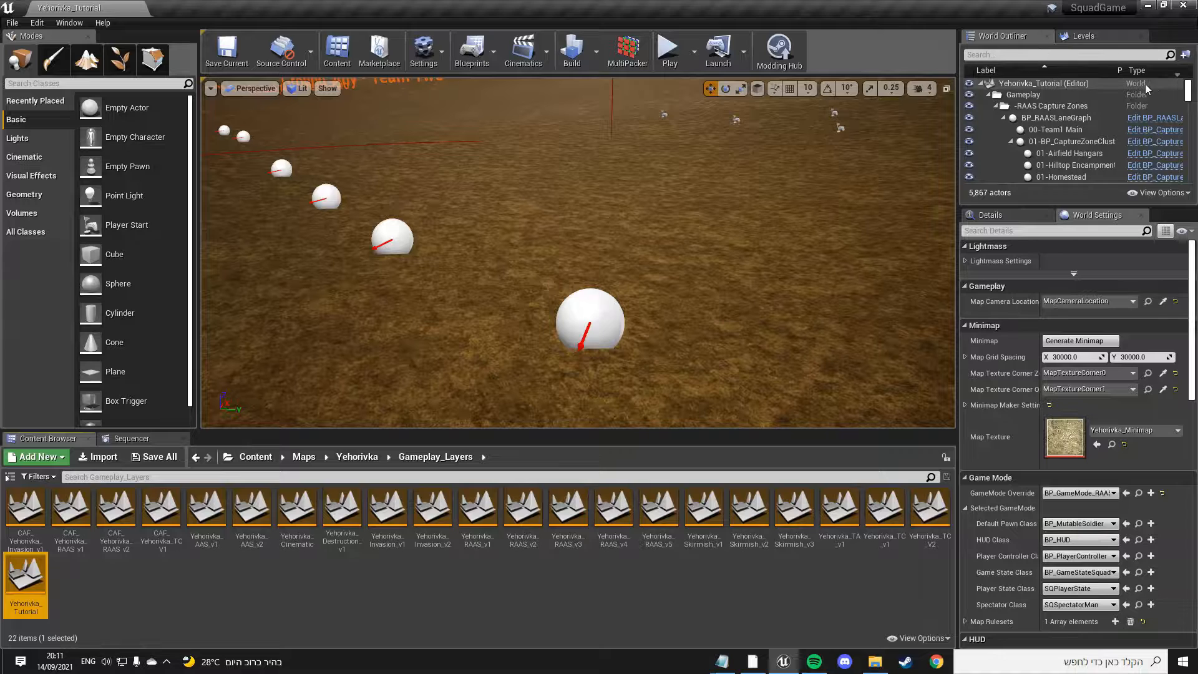
Step: Create a new empty sublevel named Tutorial_level under the Persistent Level, saved in the Maps folder
{"action": "left_click", "coordinate": [1080, 38]}
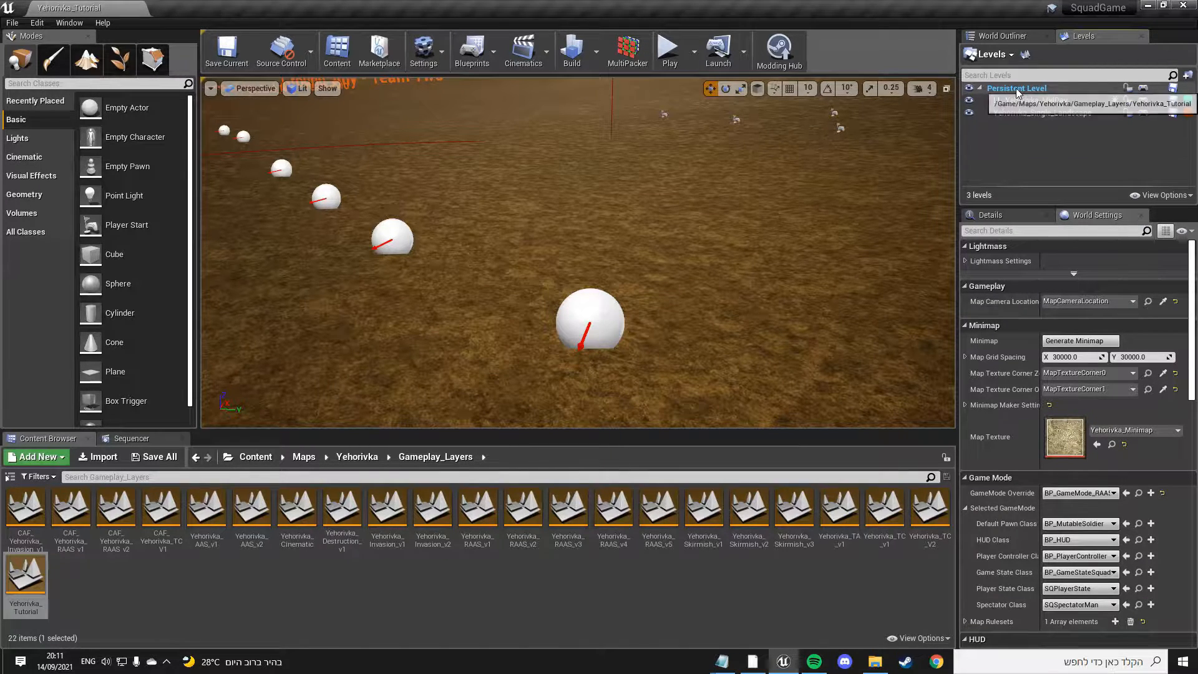
{"action": "left_click", "coordinate": [998, 54]}
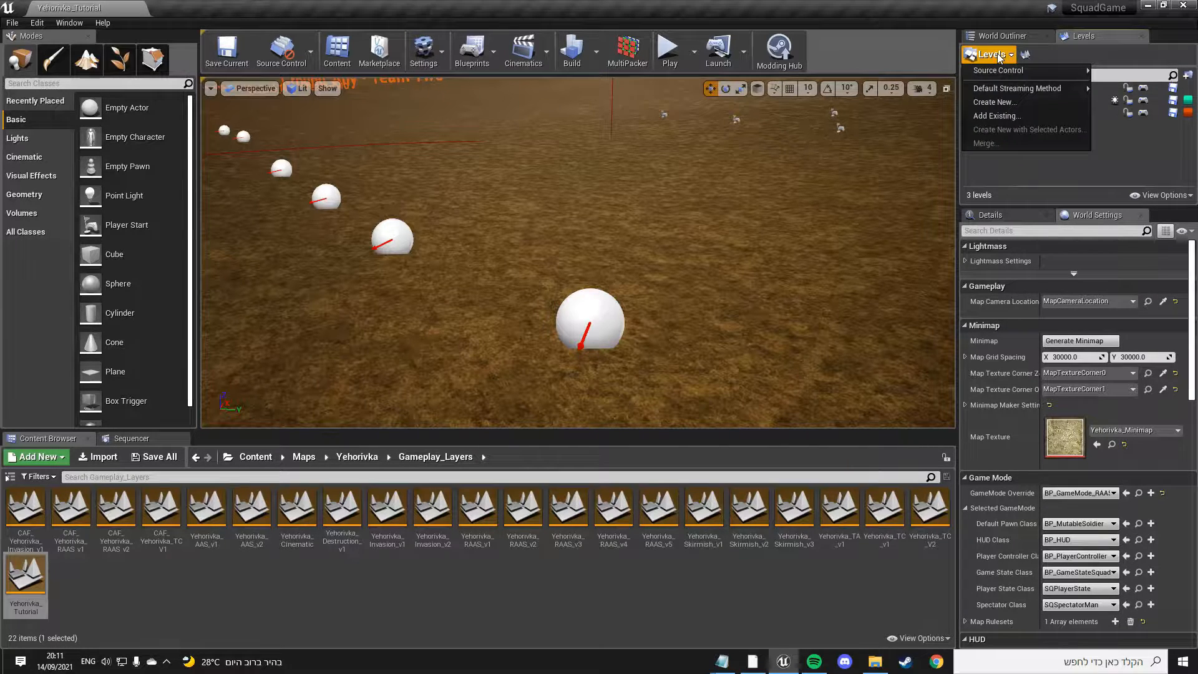
{"action": "mouse_move", "coordinate": [991, 66]}
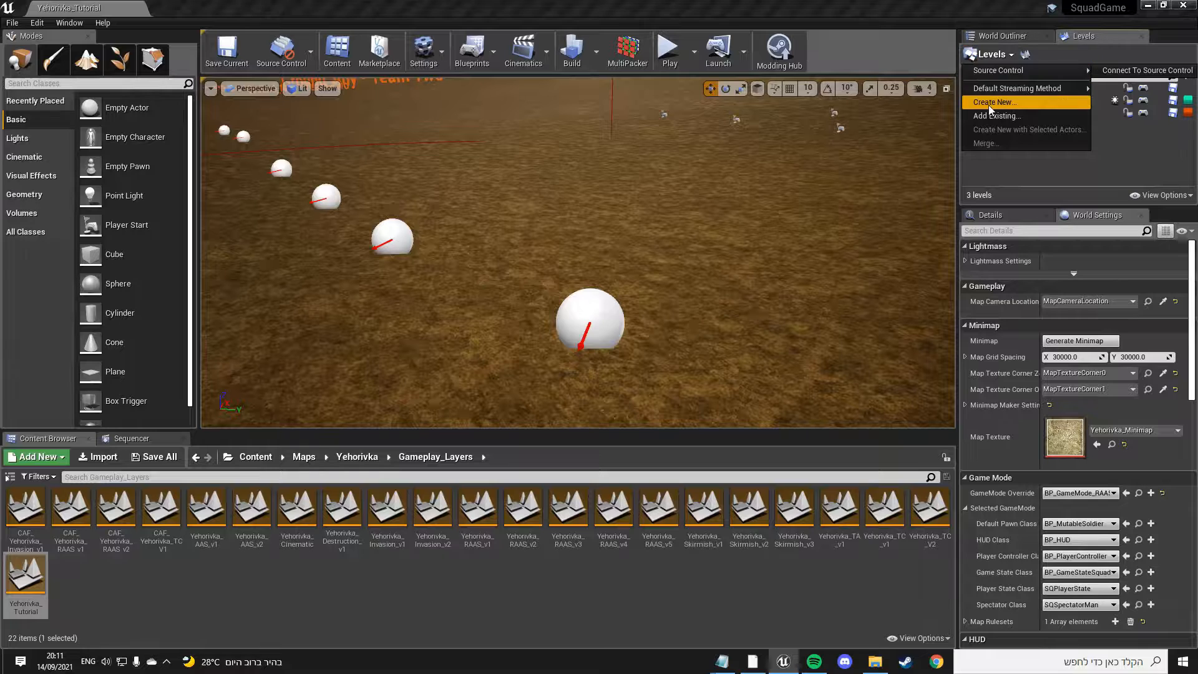
{"action": "left_click", "coordinate": [1005, 103]}
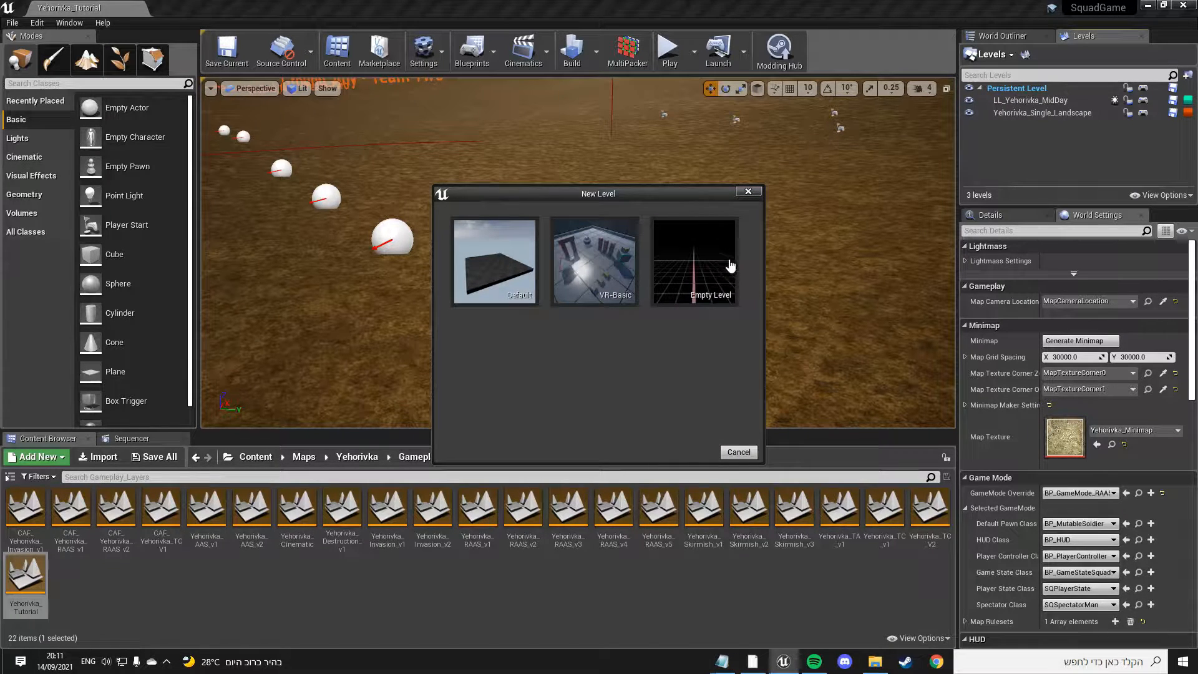
{"action": "left_click", "coordinate": [714, 272]}
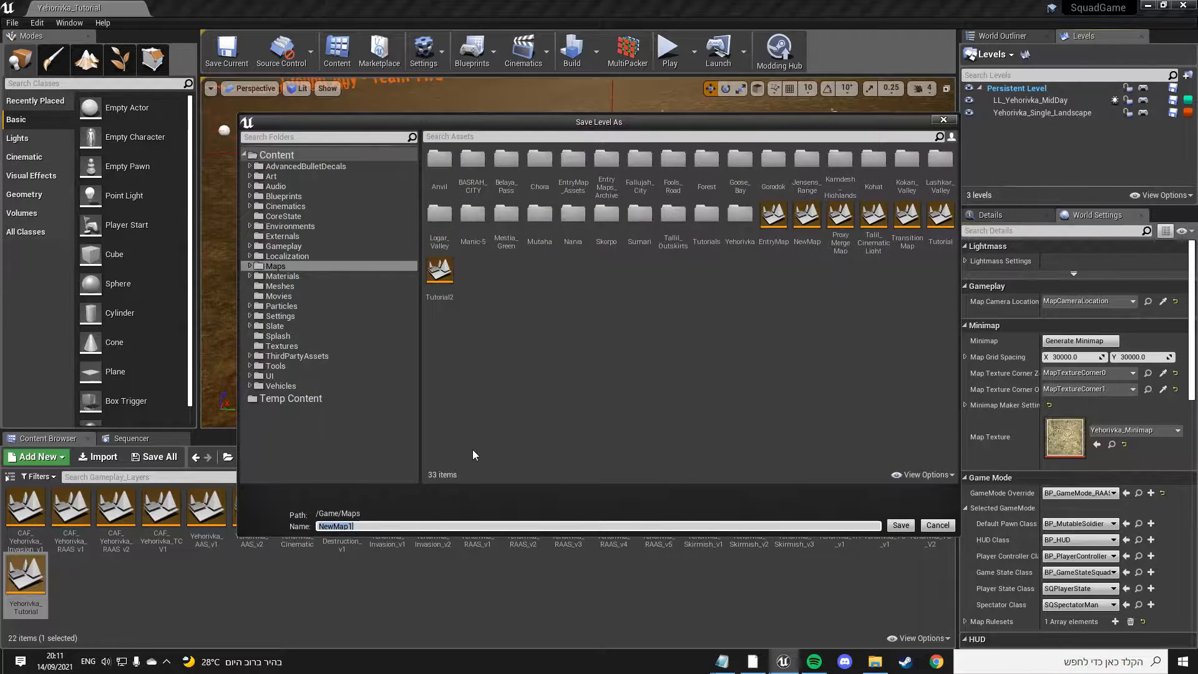
{"action": "type", "text": "Turoti"}
{"action": "key", "text": "BackSpace"}
{"action": "key", "text": "BackSpace"}
{"action": "key", "text": "BackSpace"}
{"action": "key", "text": "BackSpace"}
{"action": "type", "text": "torial_level"}
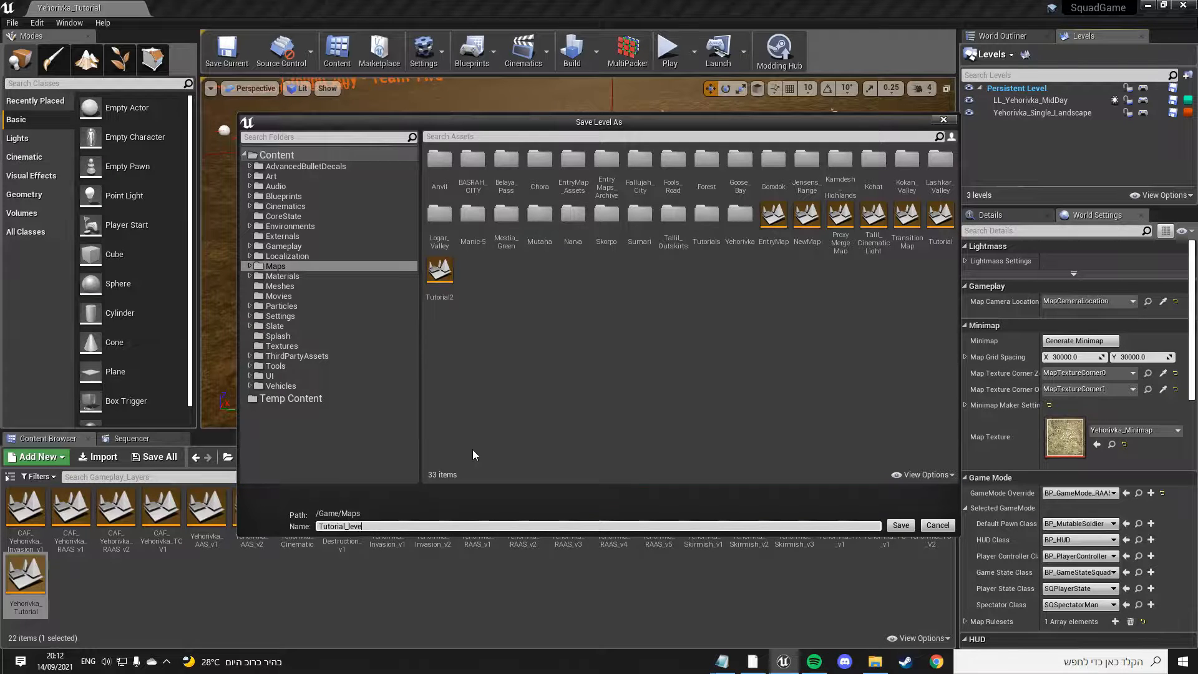
{"action": "key", "text": "Return"}
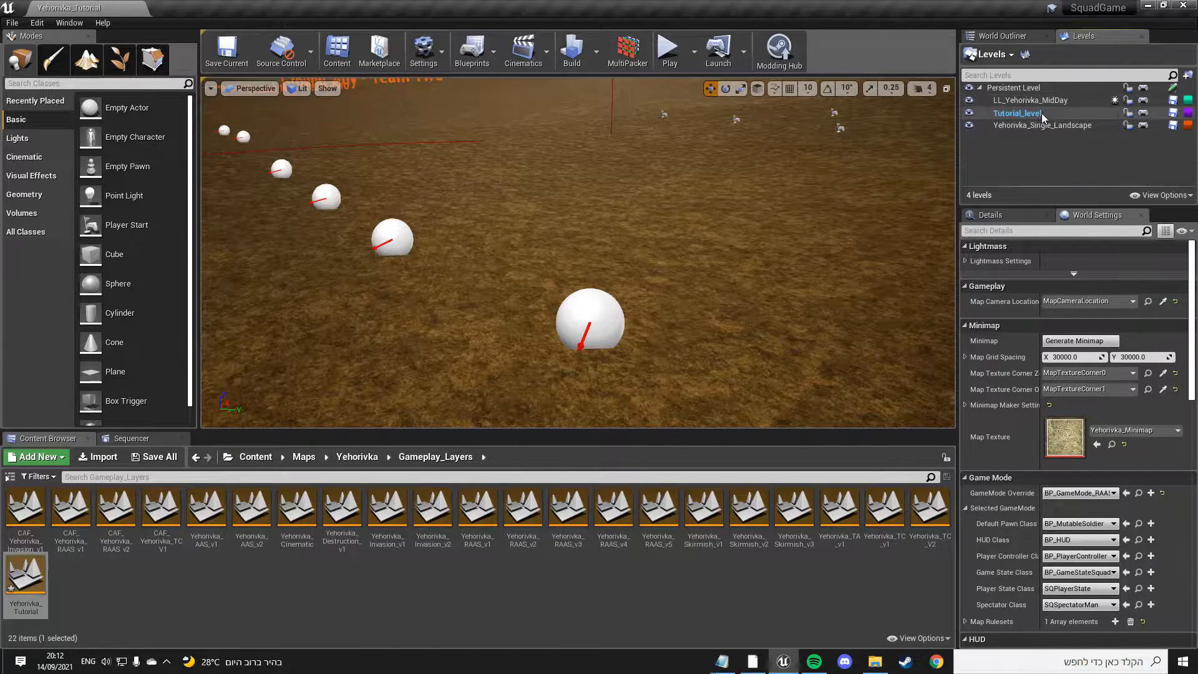
Step: Enlarge the World Outliner panel so that more of the level's actors are listed
{"action": "left_click", "coordinate": [1012, 38]}
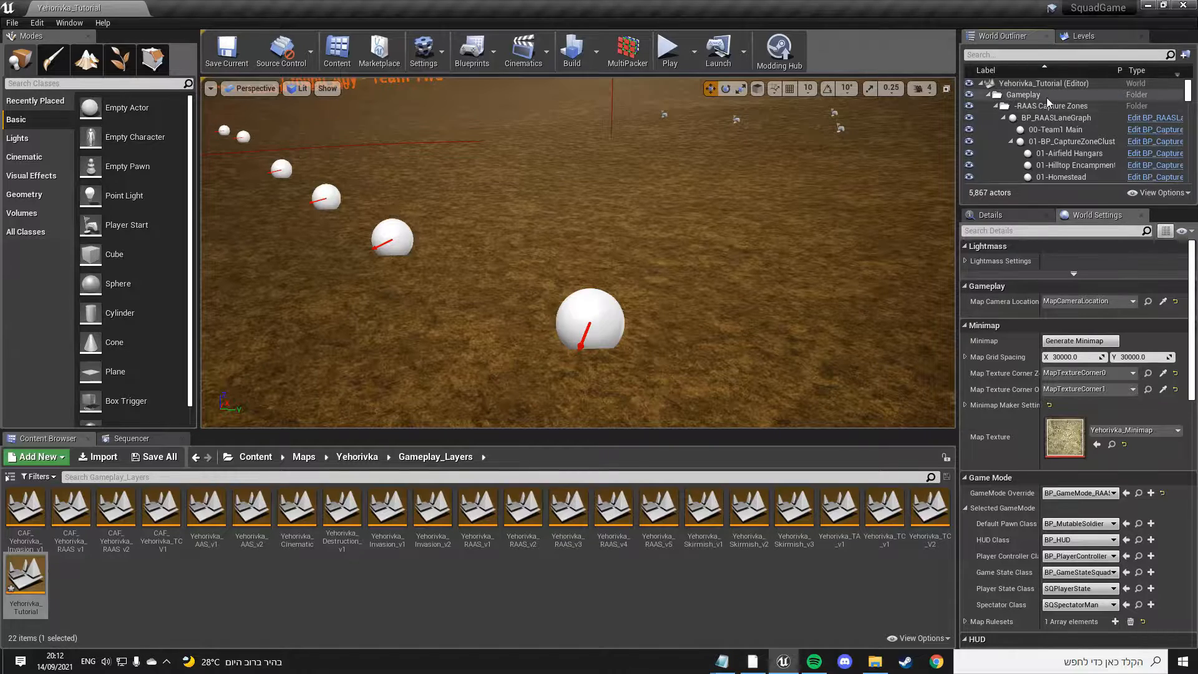
{"action": "left_click_drag", "start_coordinate": [1062, 205], "coordinate": [1062, 327]}
{"action": "mouse_move", "coordinate": [1188, 91]}
{"action": "left_mouse_down"}
{"action": "mouse_move", "coordinate": [1193, 164]}
{"action": "mouse_move", "coordinate": [1189, 87]}
{"action": "left_mouse_up"}
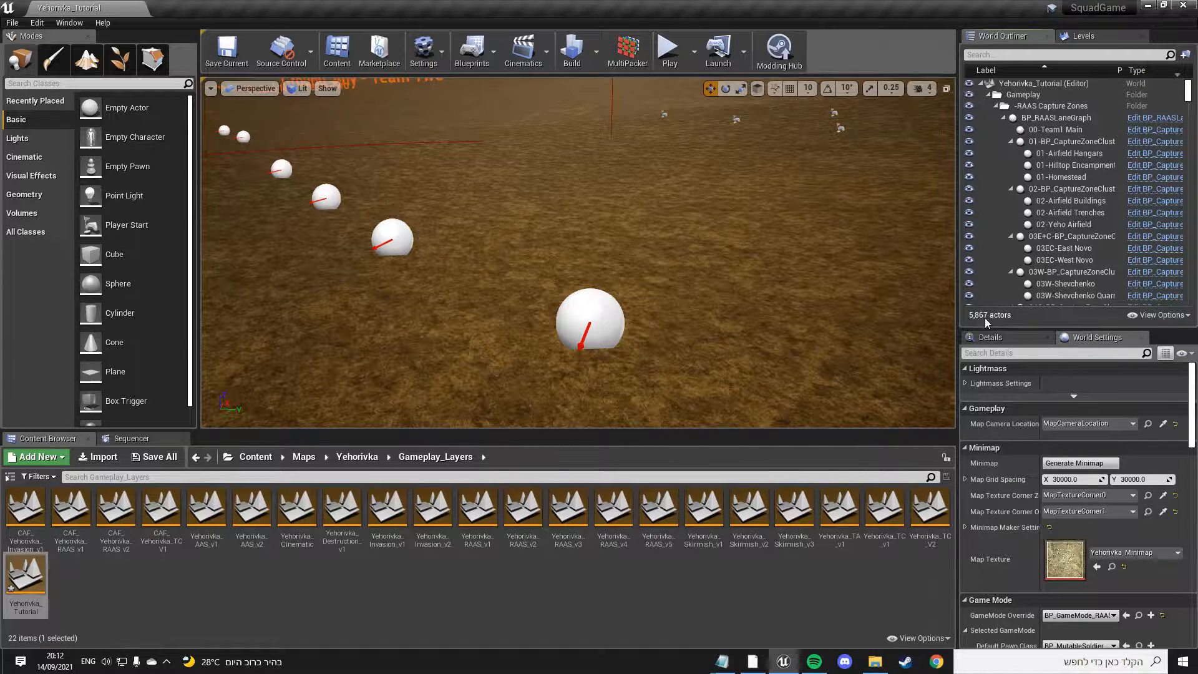
{"action": "mouse_move", "coordinate": [1190, 100]}
{"action": "left_mouse_down"}
{"action": "mouse_move", "coordinate": [1192, 302]}
{"action": "mouse_move", "coordinate": [1188, 87]}
{"action": "left_mouse_up"}
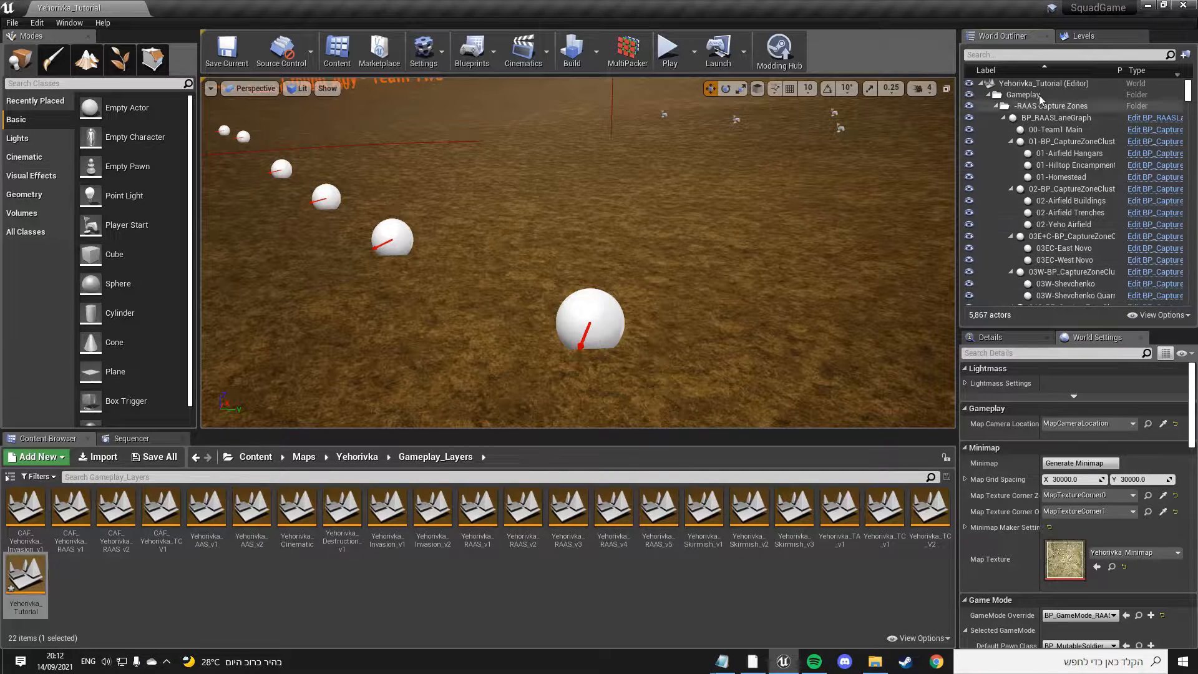
Step: Make Tutorial_level the current level and limit the World Outliner to actors that are only in the current level
{"action": "left_click", "coordinate": [1084, 39]}
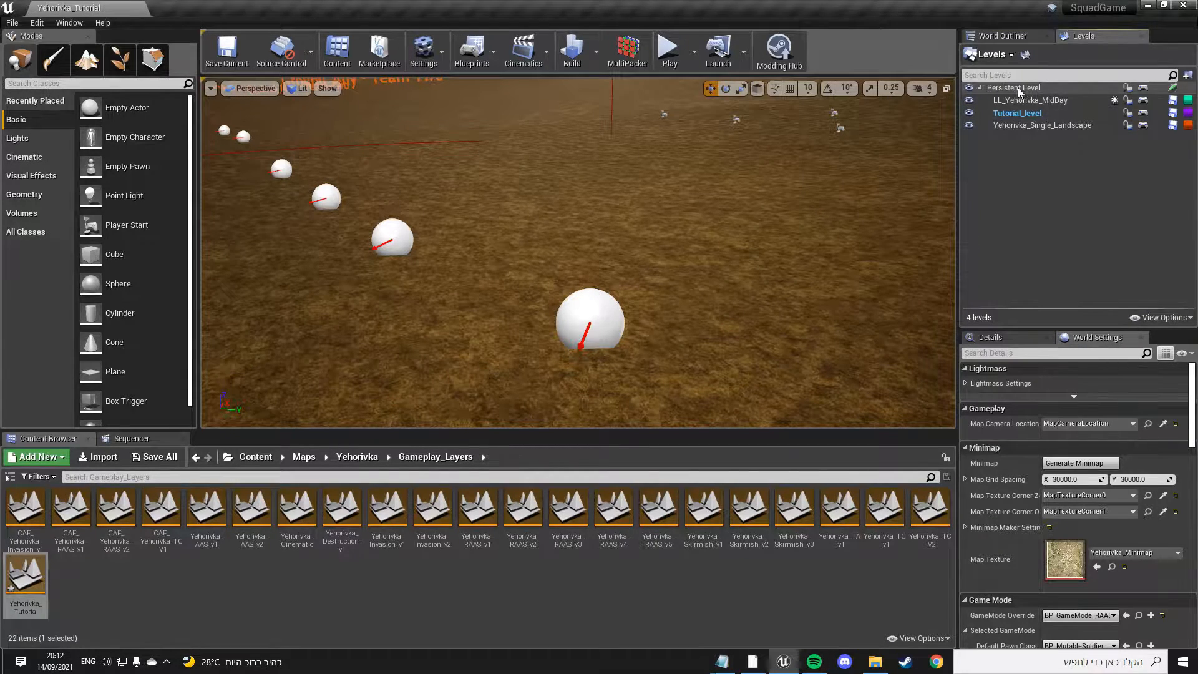
{"action": "left_click", "coordinate": [1016, 37]}
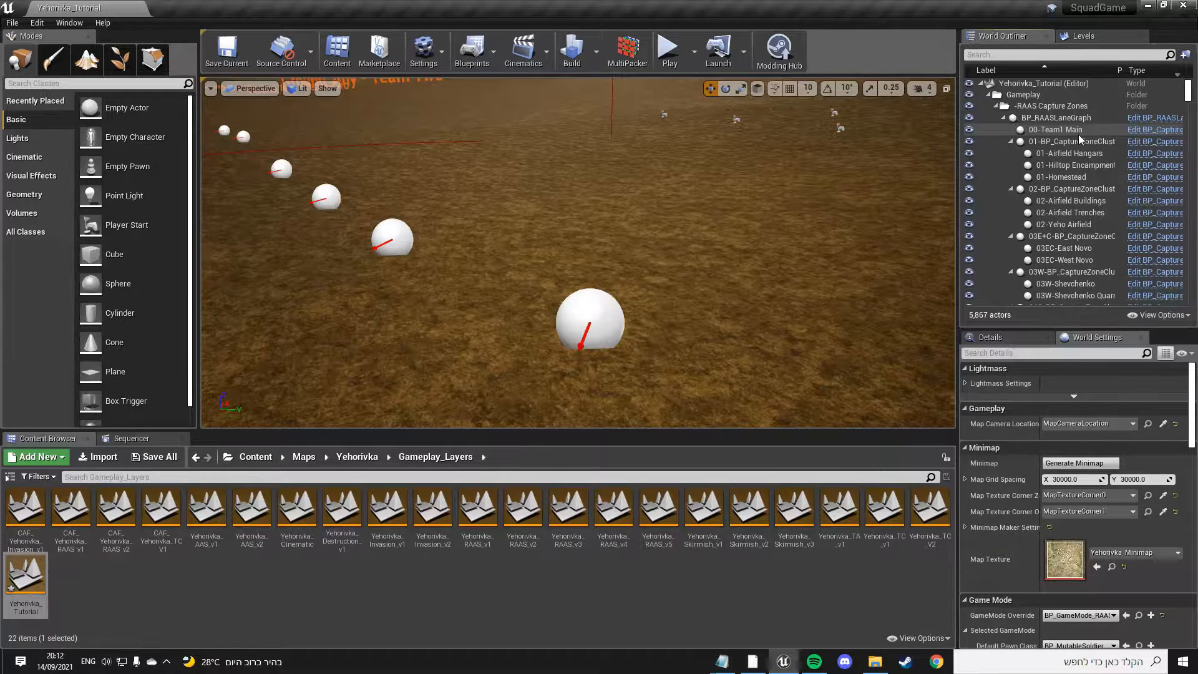
{"action": "scroll", "coordinate": [1064, 193], "scroll_direction": "down", "scroll_amount": 5}
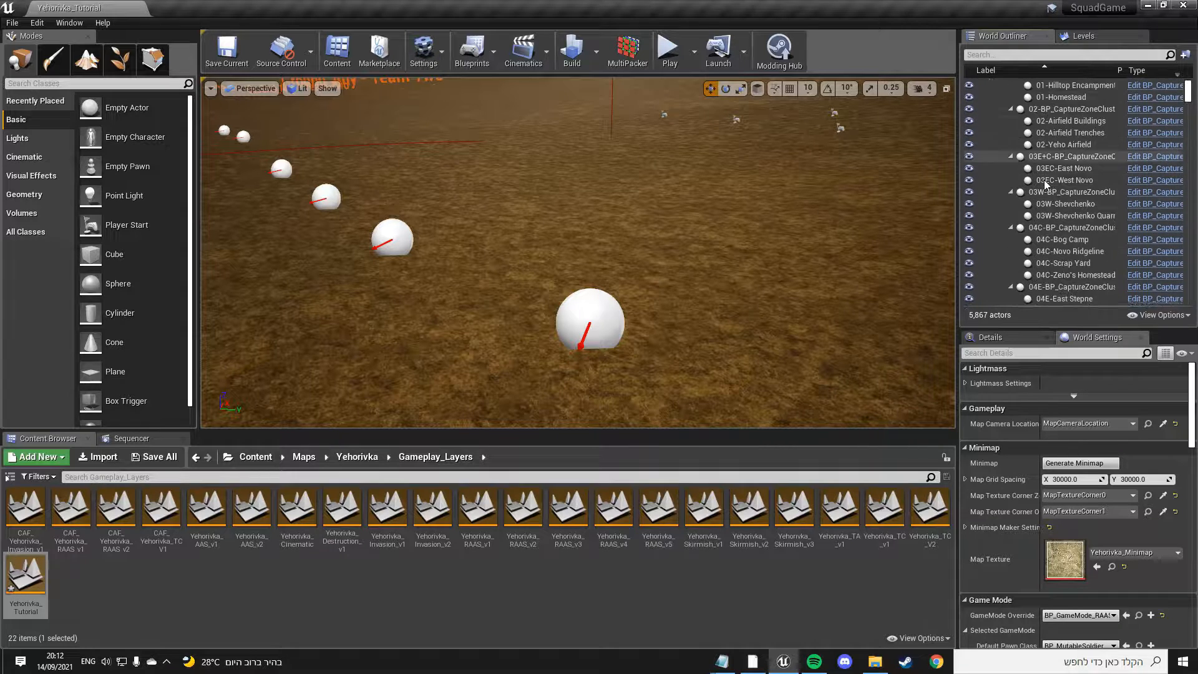
{"action": "scroll", "coordinate": [1077, 187], "scroll_direction": "up", "scroll_amount": 5}
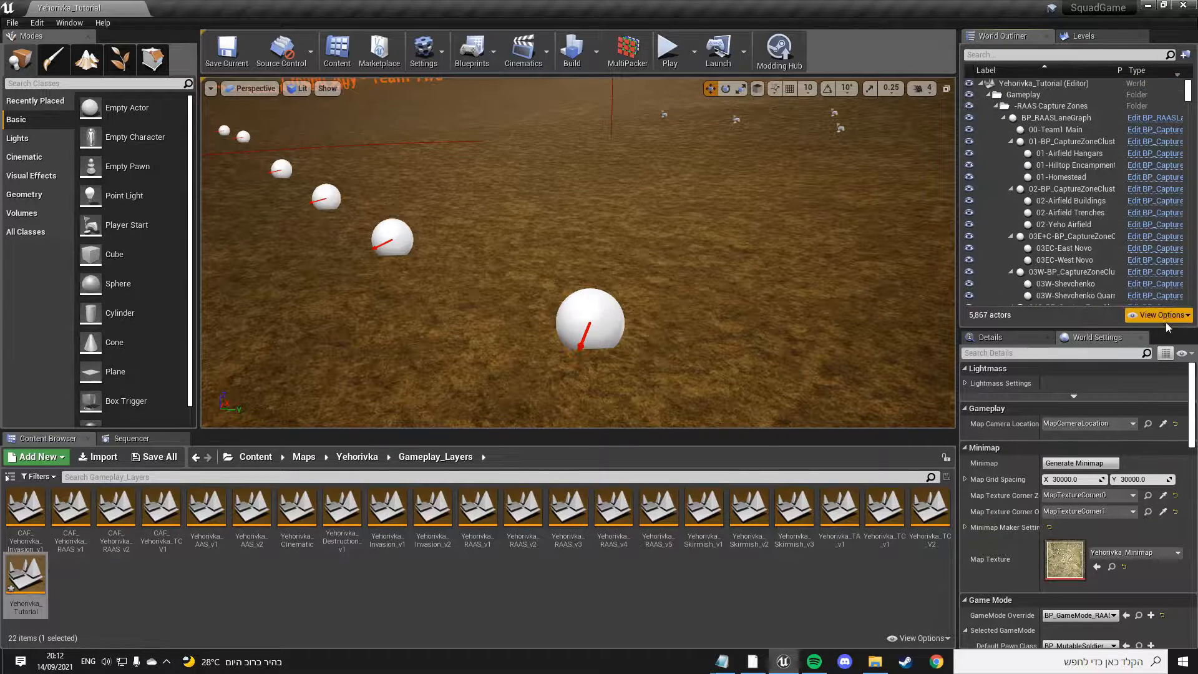
{"action": "left_click", "coordinate": [1090, 36]}
{"action": "double_click", "coordinate": [1027, 113]}
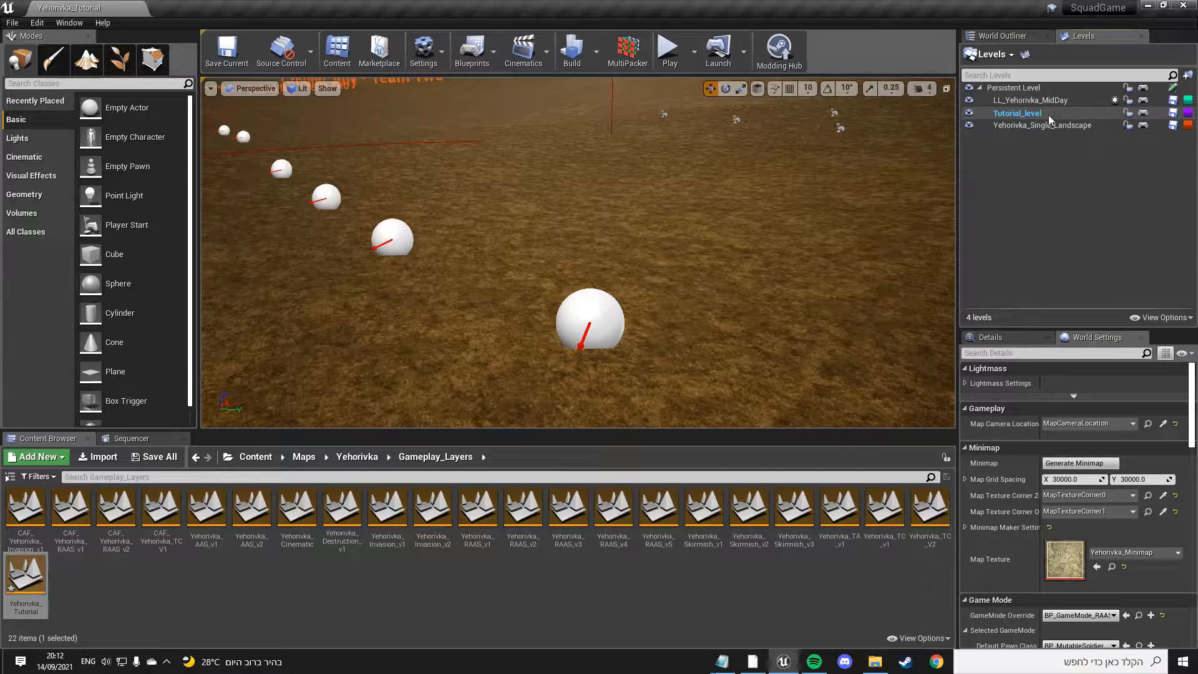
{"action": "left_click", "coordinate": [1008, 36]}
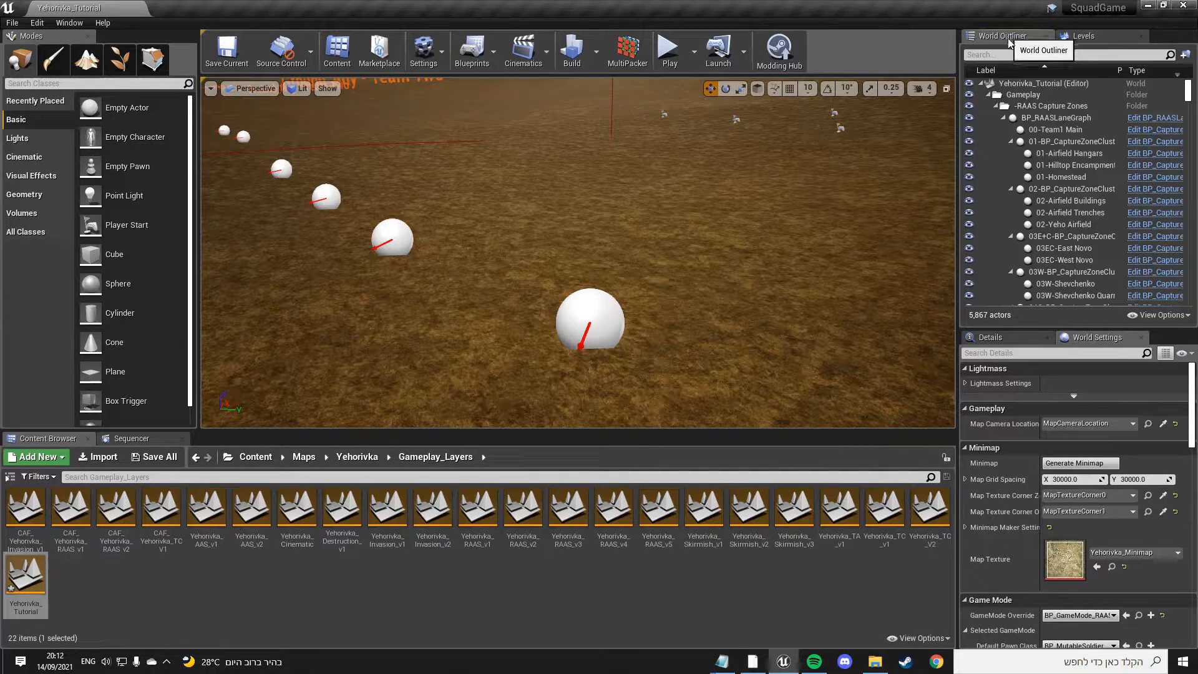
{"action": "left_click", "coordinate": [1160, 315]}
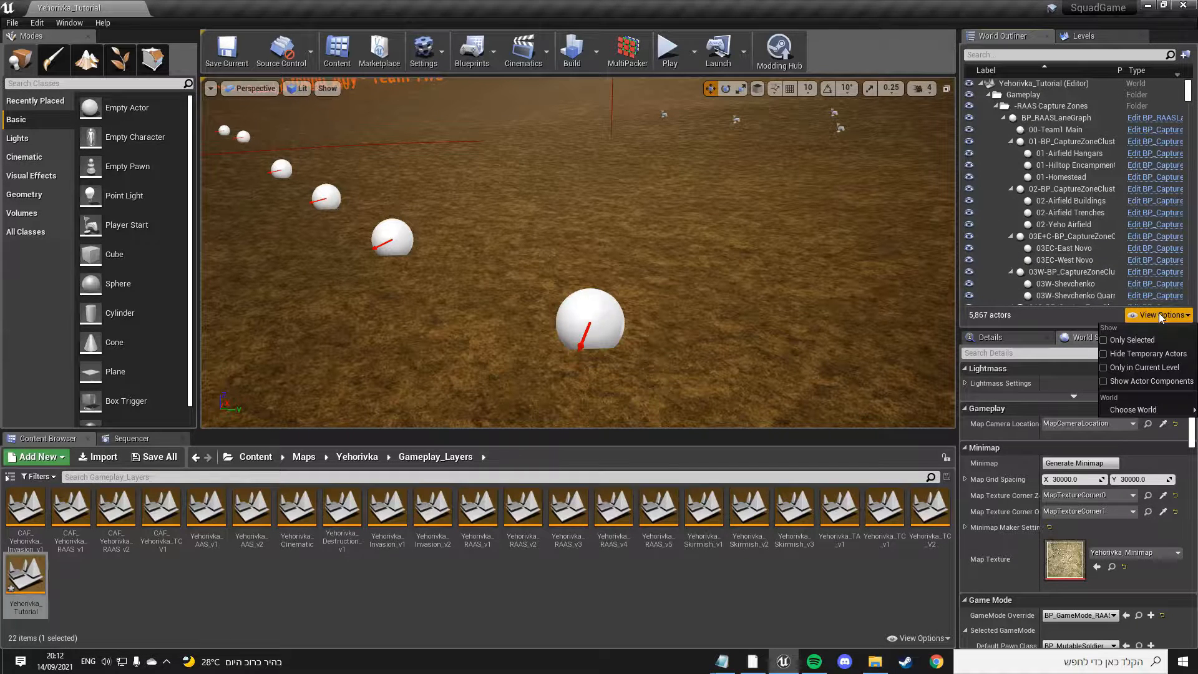
{"action": "left_click", "coordinate": [1156, 368]}
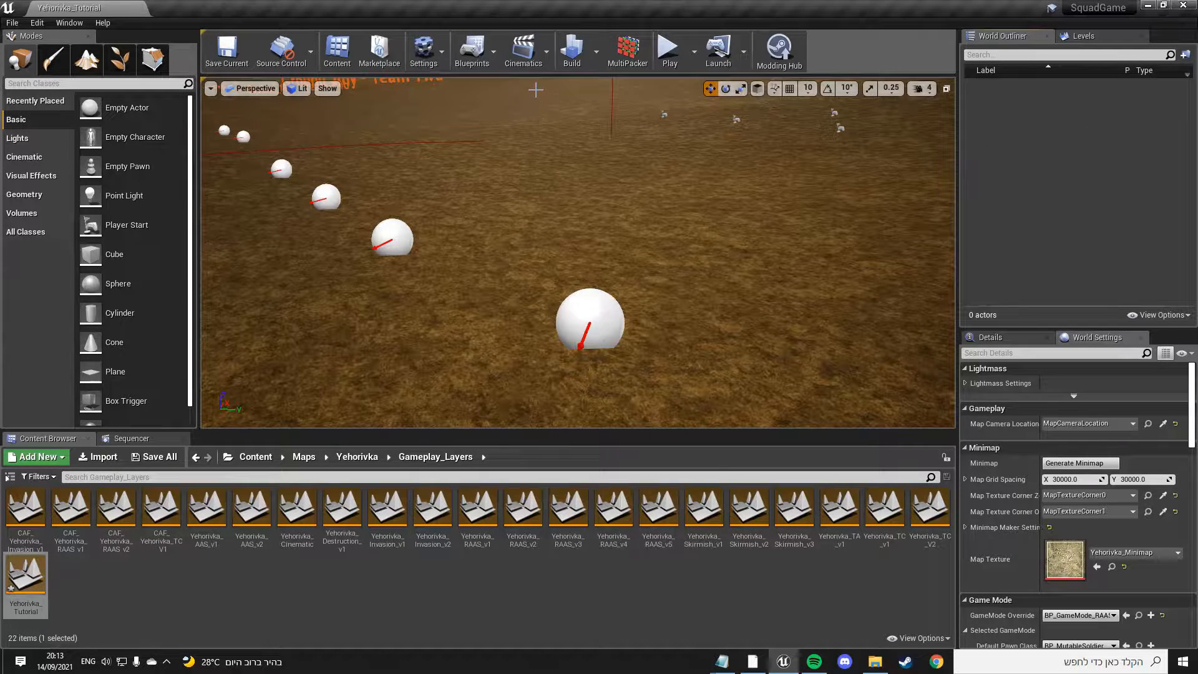
Step: Show the Sequencer and add a new level sequence named Tutorial, saved in the root Content folder
{"action": "left_click", "coordinate": [537, 55]}
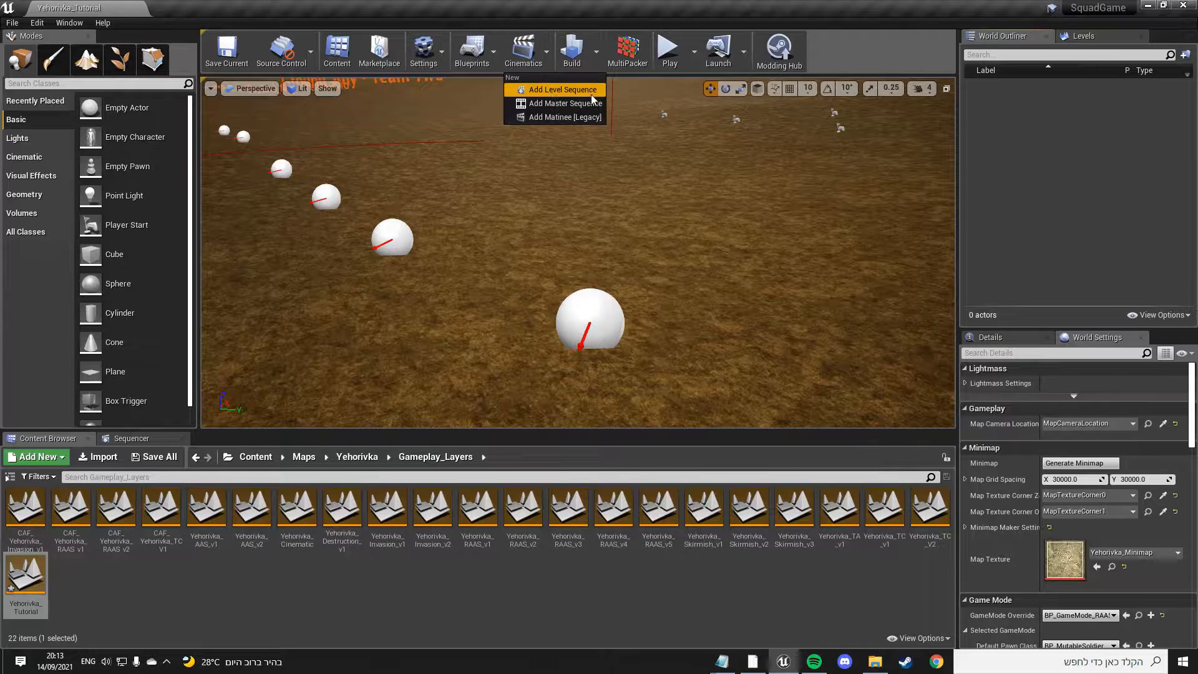
{"action": "left_click", "coordinate": [515, 55]}
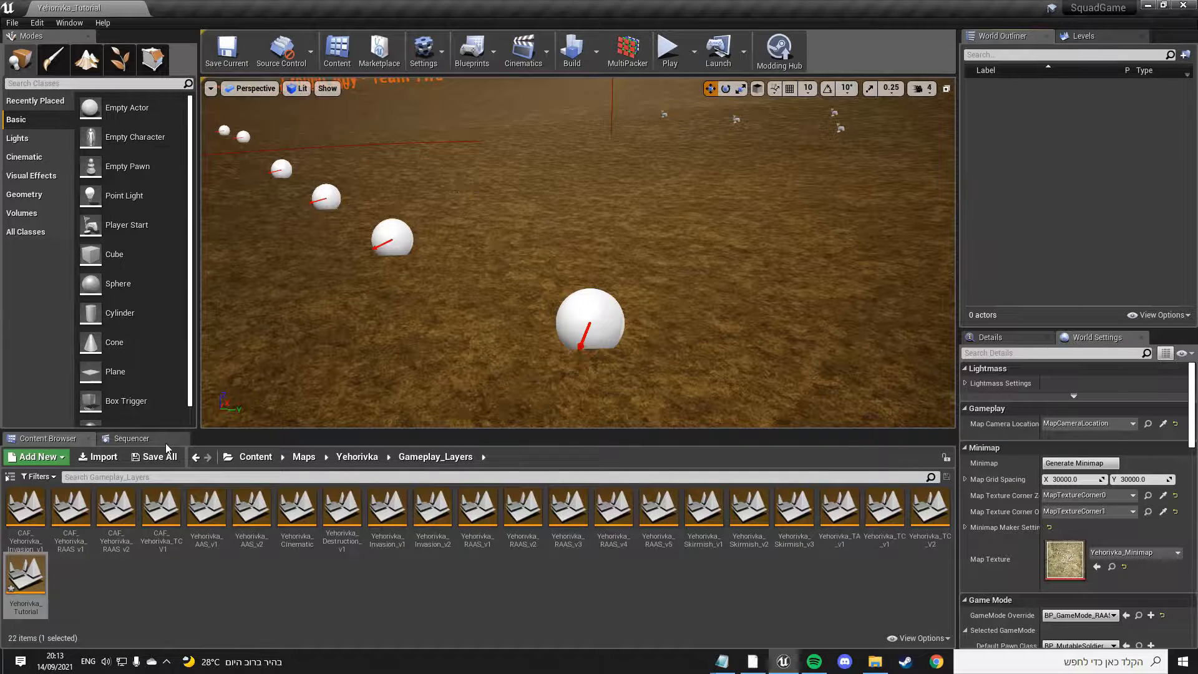
{"action": "left_click", "coordinate": [132, 438]}
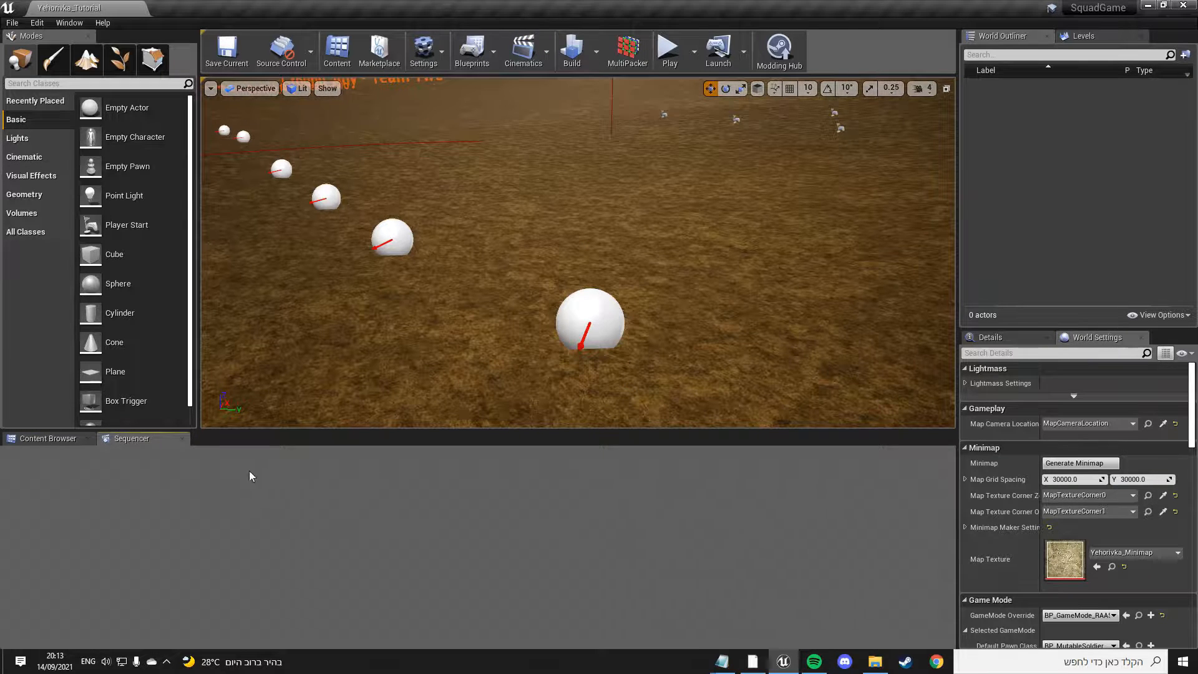
{"action": "left_click", "coordinate": [533, 47]}
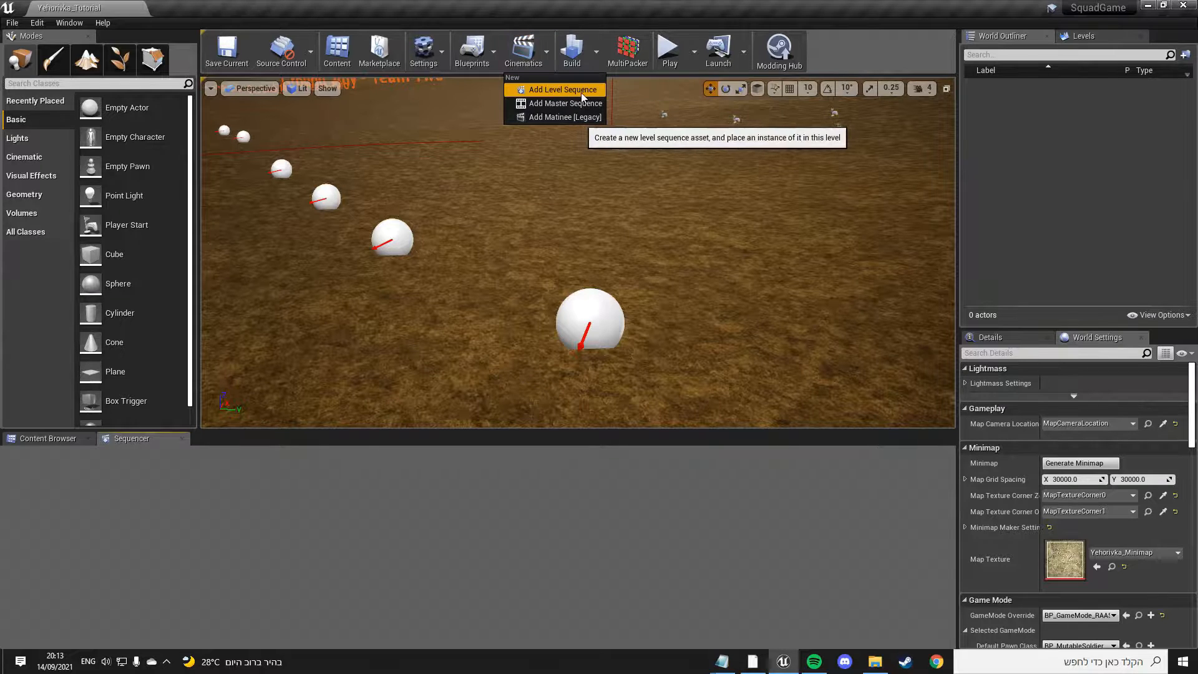
{"action": "left_click", "coordinate": [538, 92]}
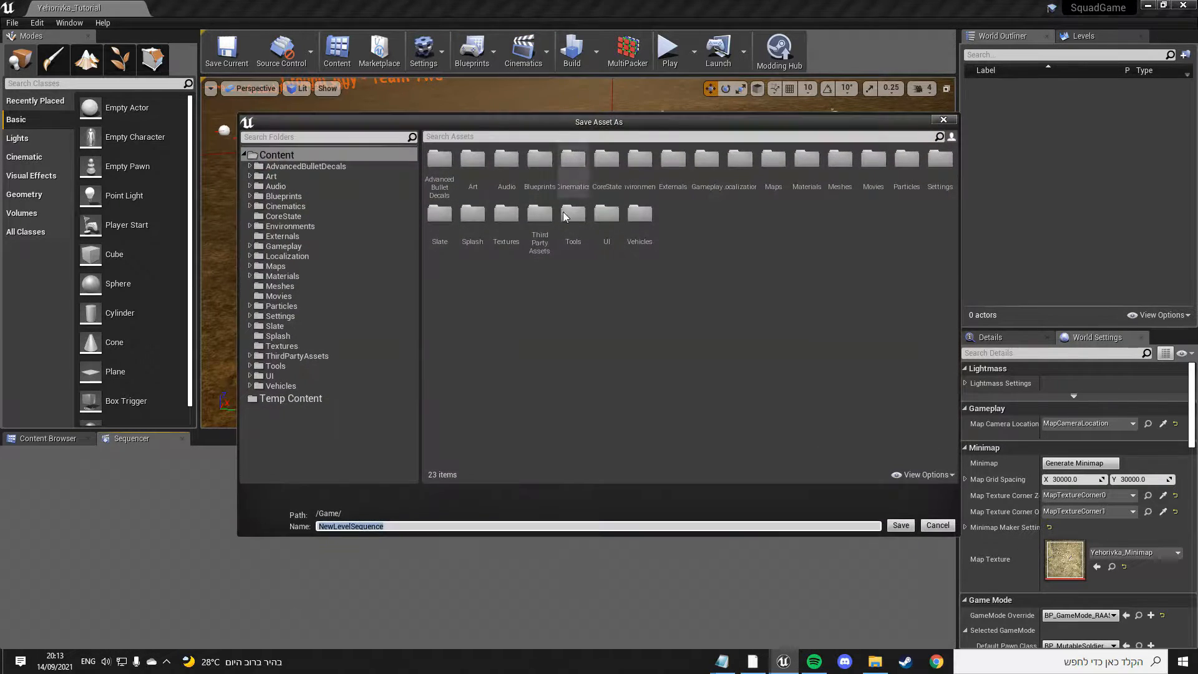
{"action": "type", "text": "Tutorial"}
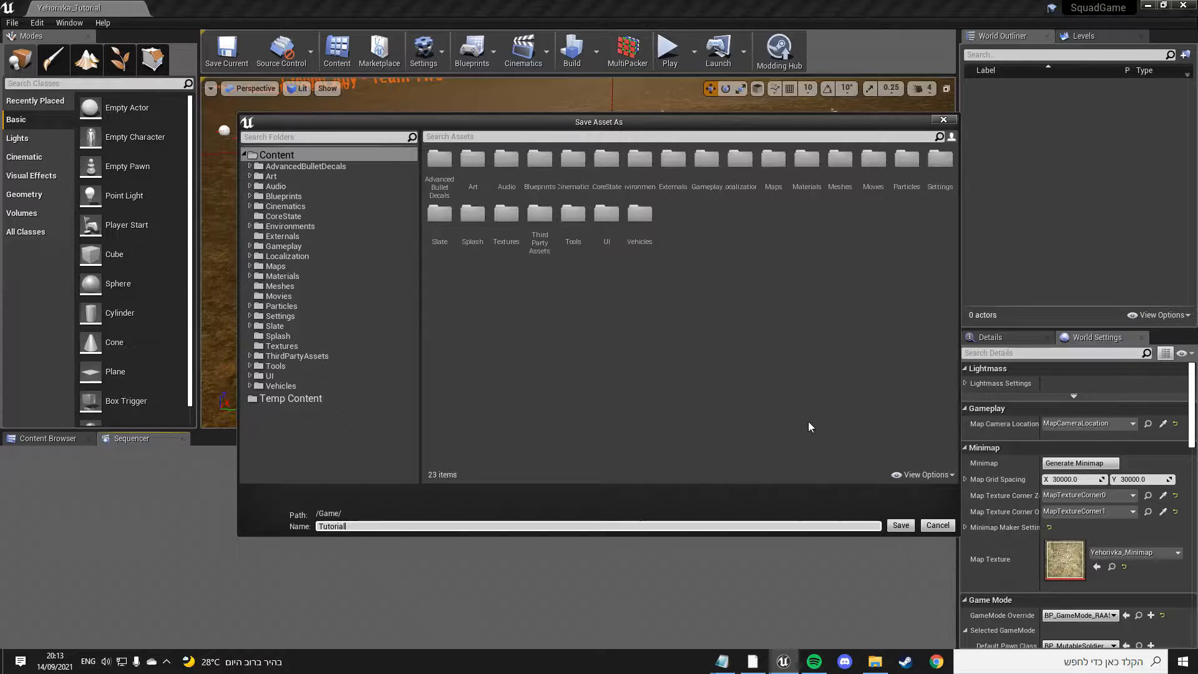
{"action": "left_click", "coordinate": [895, 525]}
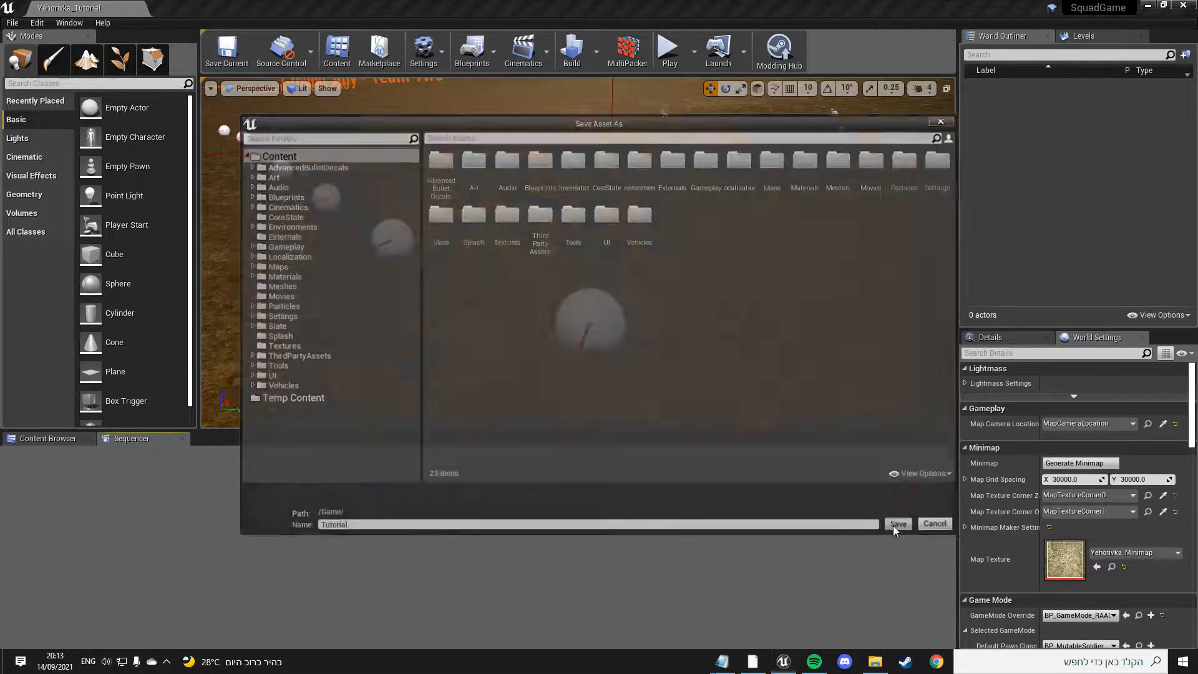
Step: Frame the new Tutorial sequence actor in the viewport
{"action": "right_click_drag", "start_coordinate": [677, 350], "coordinate": [677, 411]}
{"action": "key", "text": "f"}
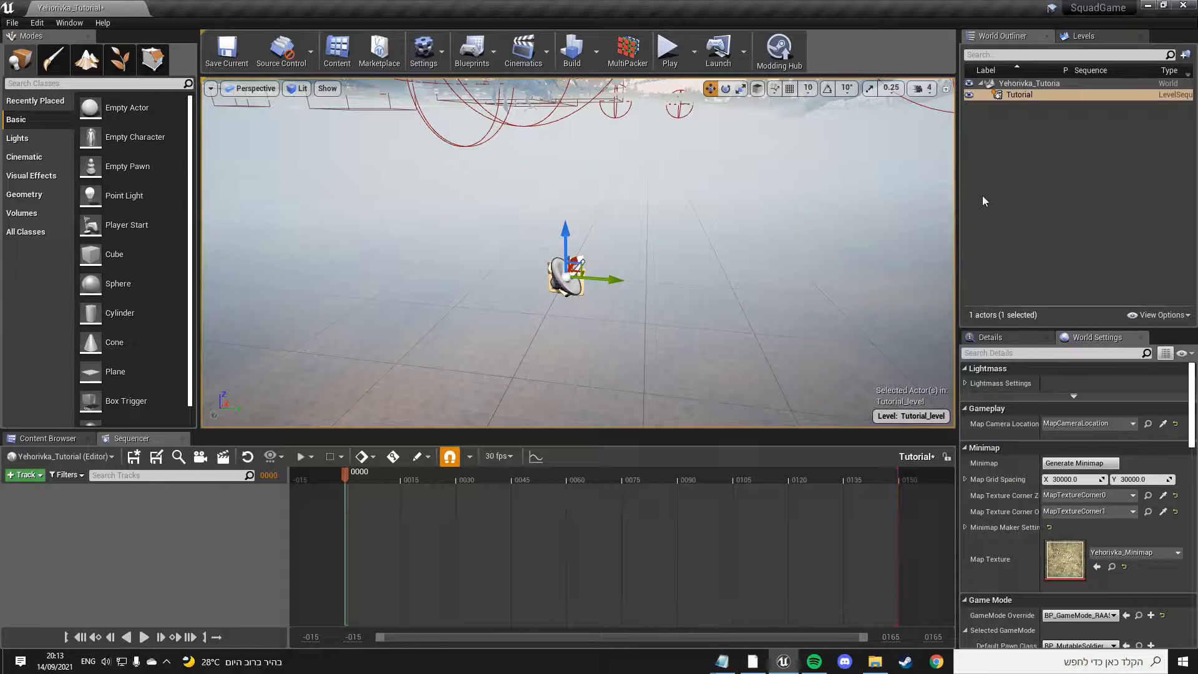
{"action": "right_click_drag", "start_coordinate": [601, 249], "coordinate": [587, 268]}
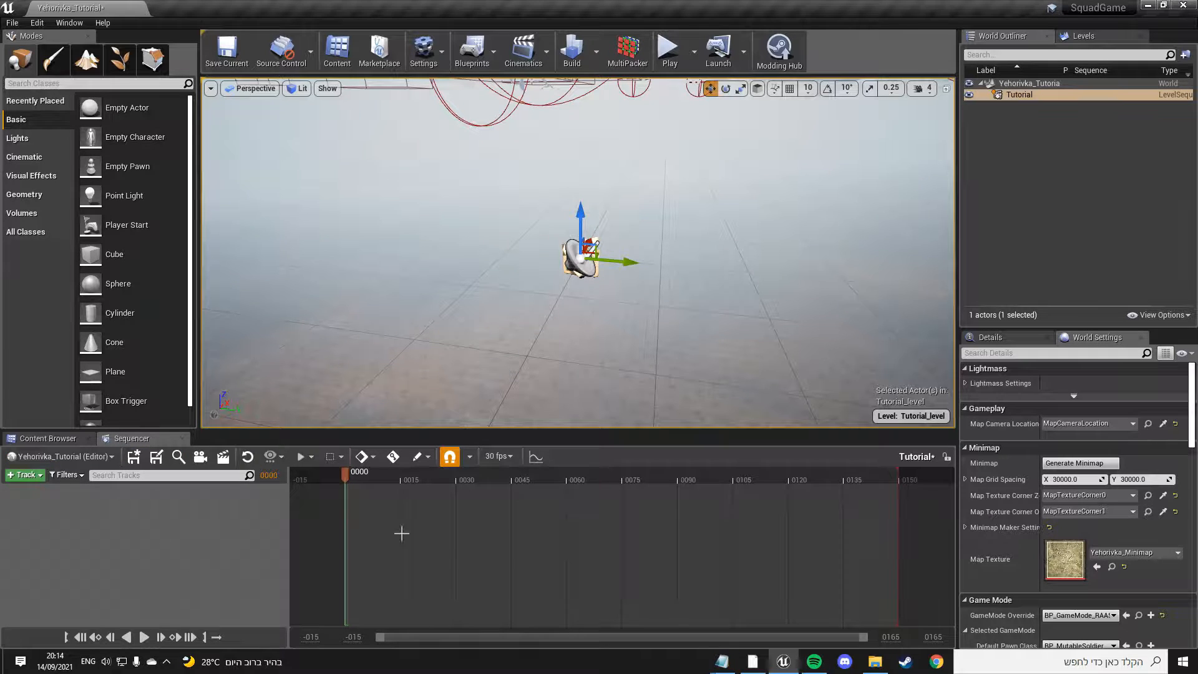
Step: Switch the current level to the Persistent Level and back to Tutorial_level
{"action": "left_click", "coordinate": [1094, 40]}
{"action": "left_click", "coordinate": [1021, 38]}
{"action": "left_click", "coordinate": [1084, 35]}
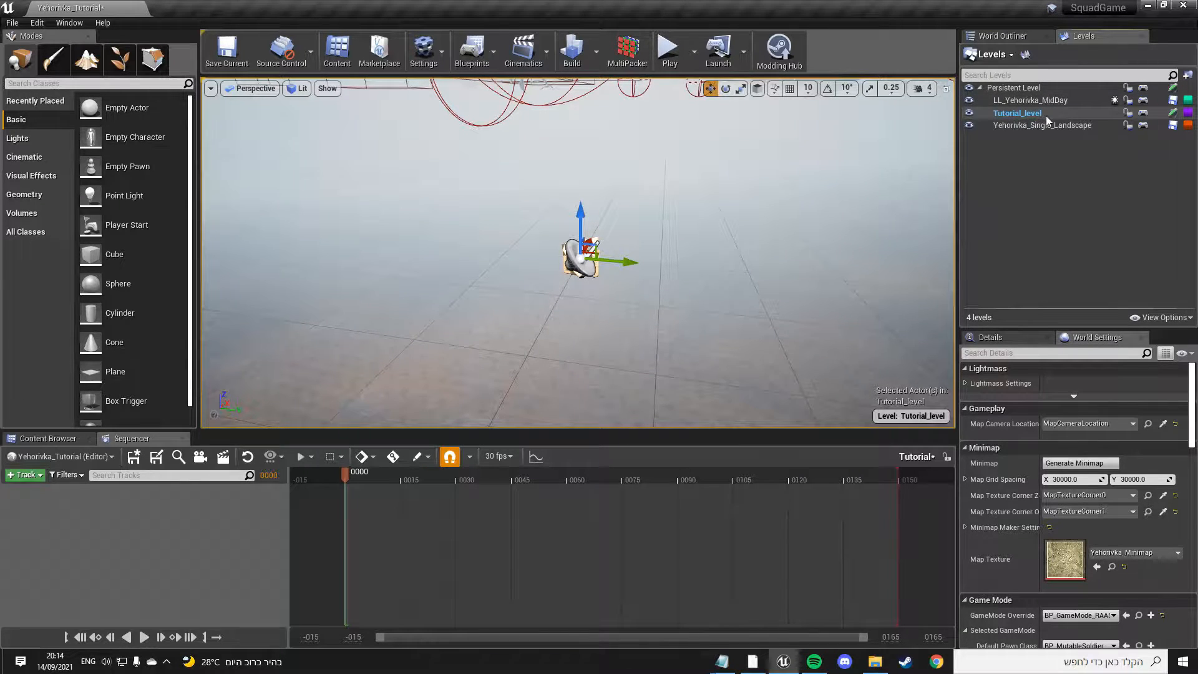
{"action": "left_click", "coordinate": [1043, 87]}
{"action": "left_click", "coordinate": [1021, 170]}
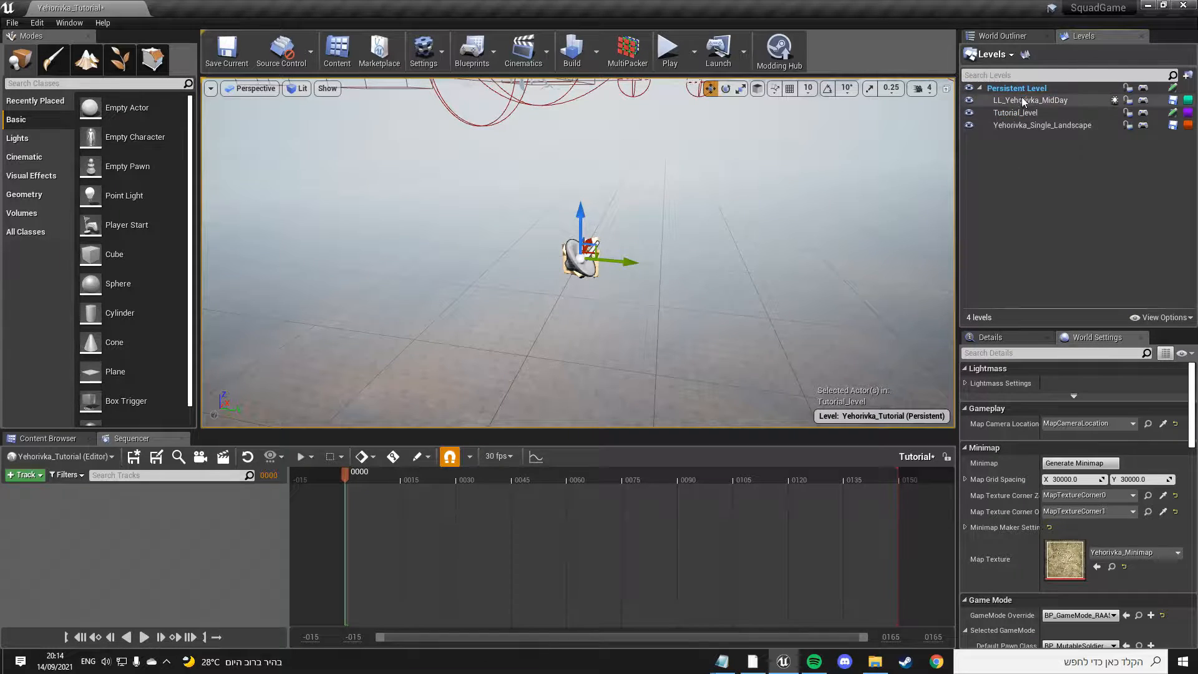
{"action": "double_click", "coordinate": [1053, 113]}
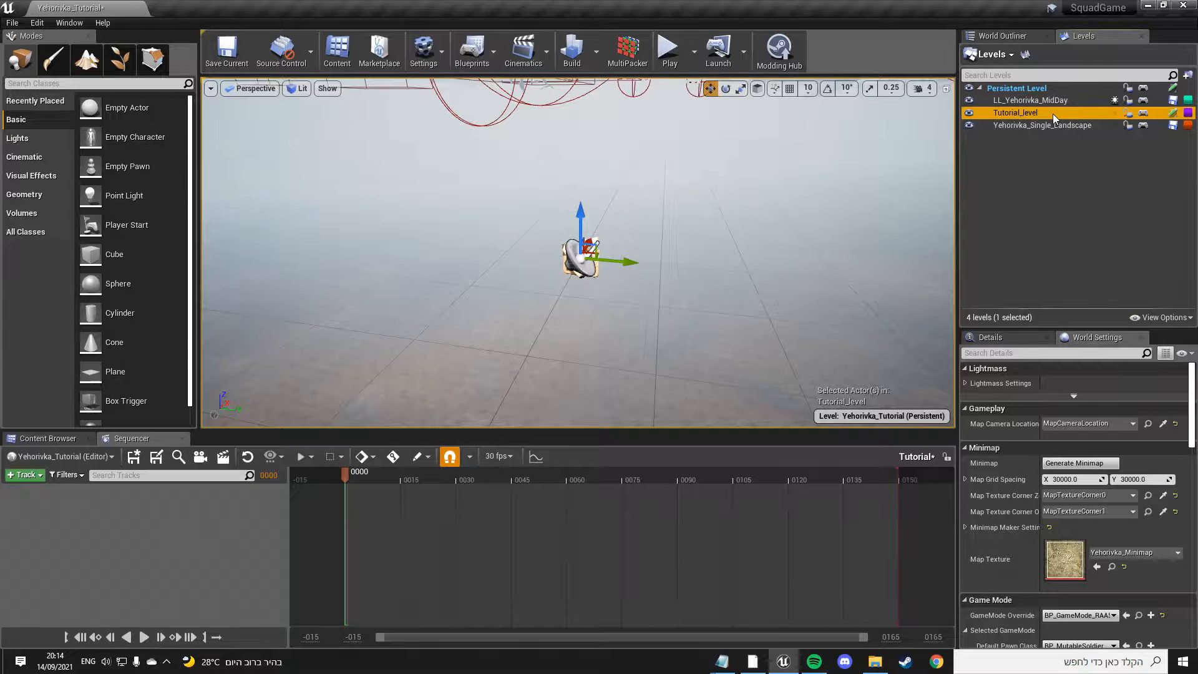
{"action": "left_click", "coordinate": [1061, 148]}
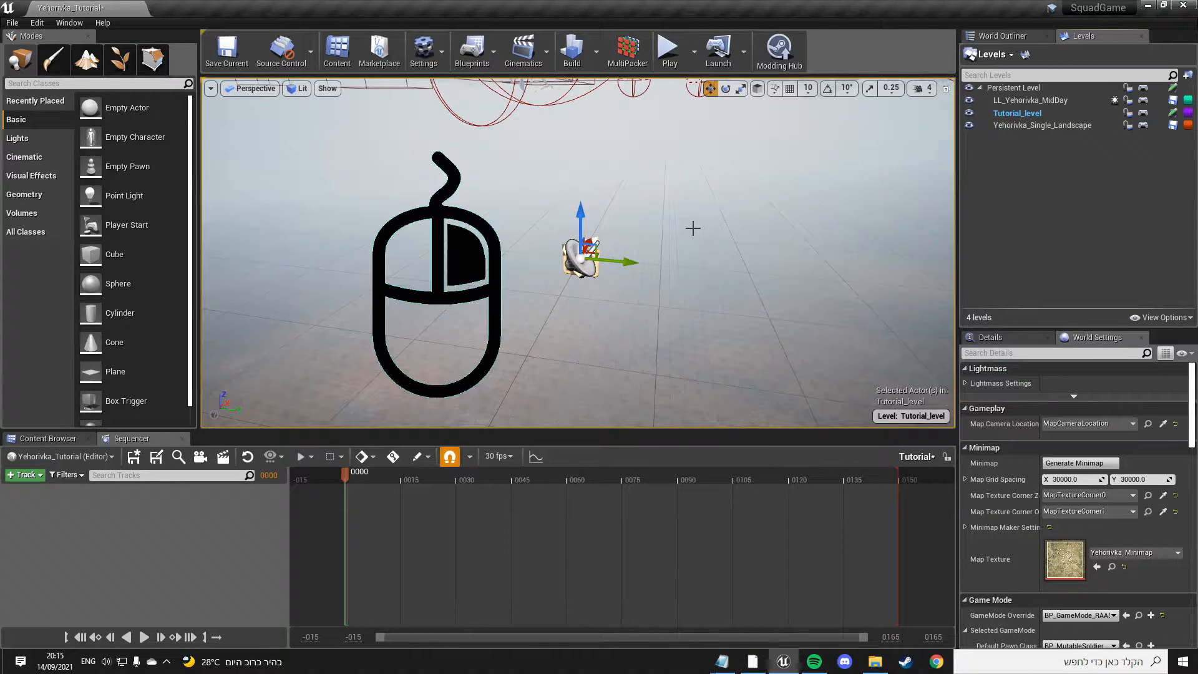
Step: Fly the viewport camera over the Yehorivka terrain to view the dirt road between the dark field and the lake
{"action": "right_click_drag", "start_coordinate": [670, 223], "coordinate": [88, 175]}
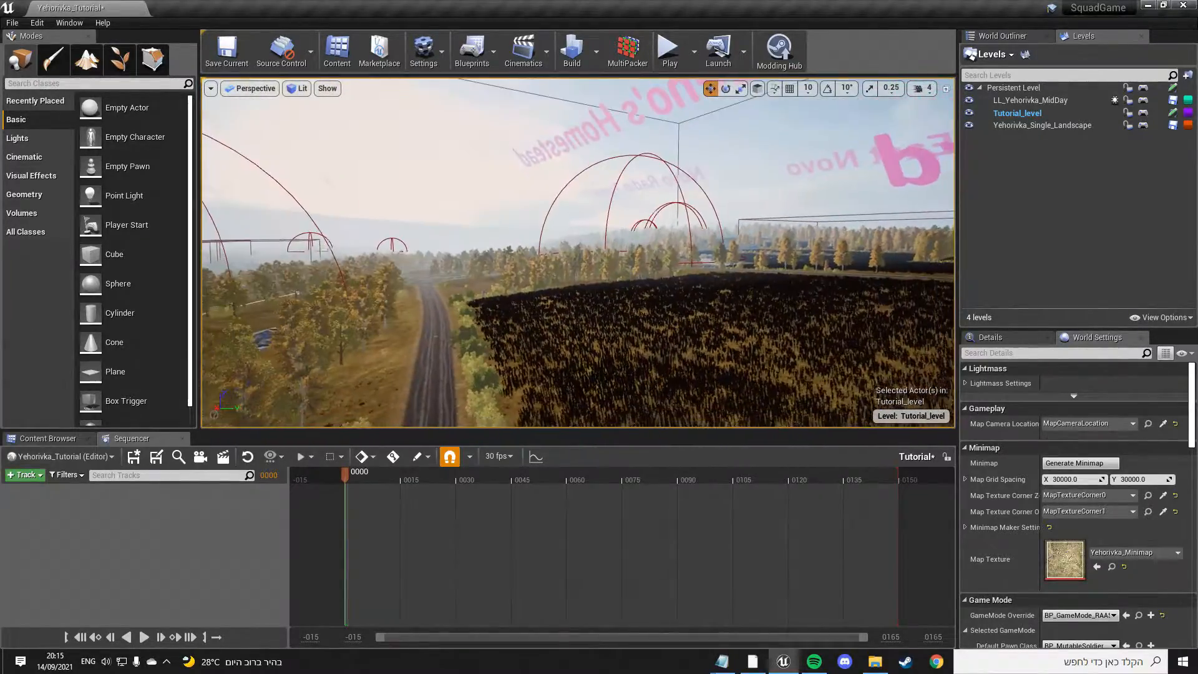
{"action": "right_click_drag", "start_coordinate": [641, 184], "coordinate": [774, 176]}
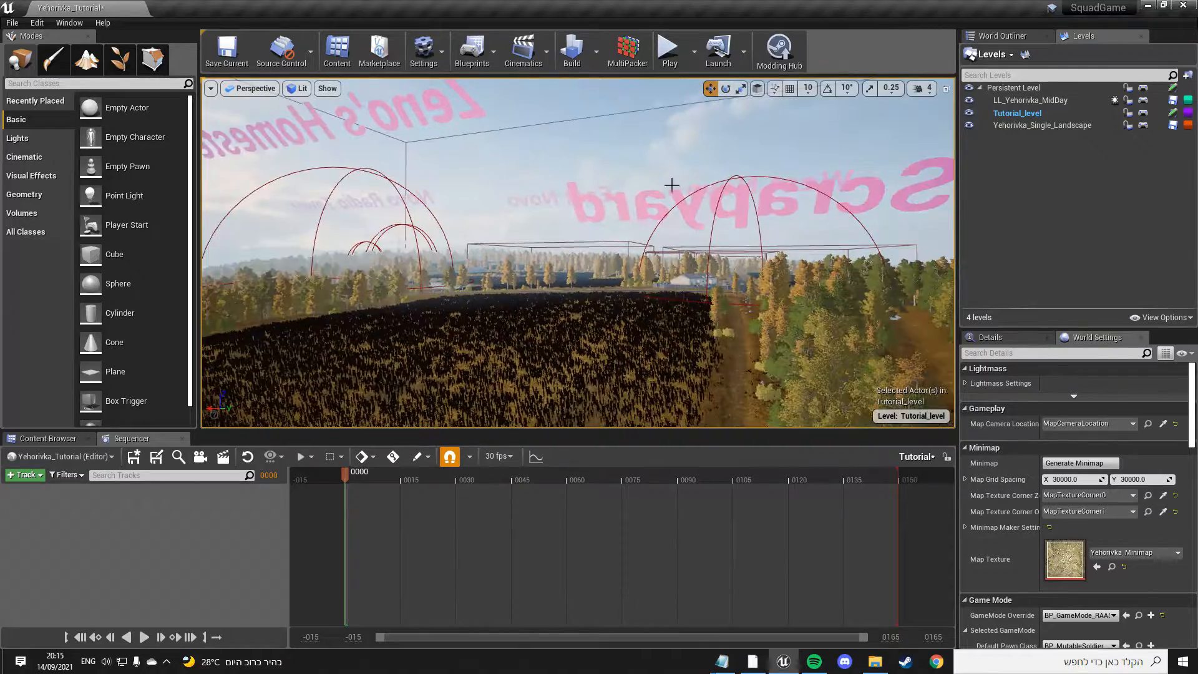
{"action": "right_click_drag", "start_coordinate": [731, 260], "coordinate": [699, 250]}
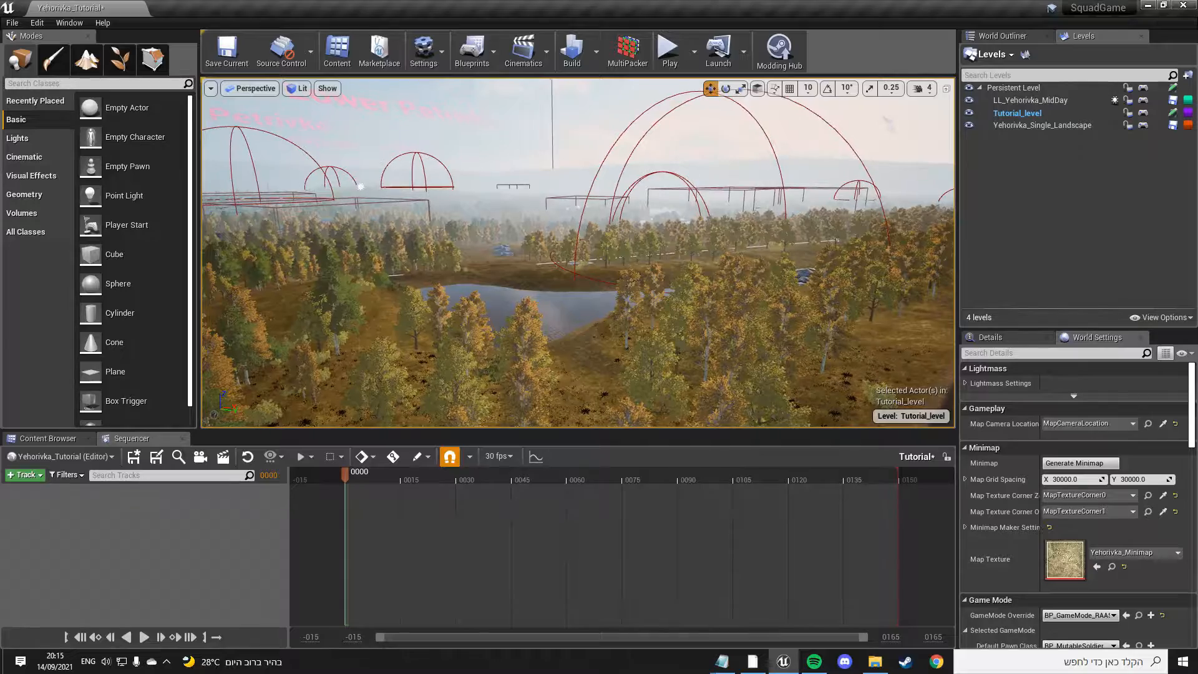
{"action": "right_click_drag", "start_coordinate": [577, 253], "coordinate": [406, 219]}
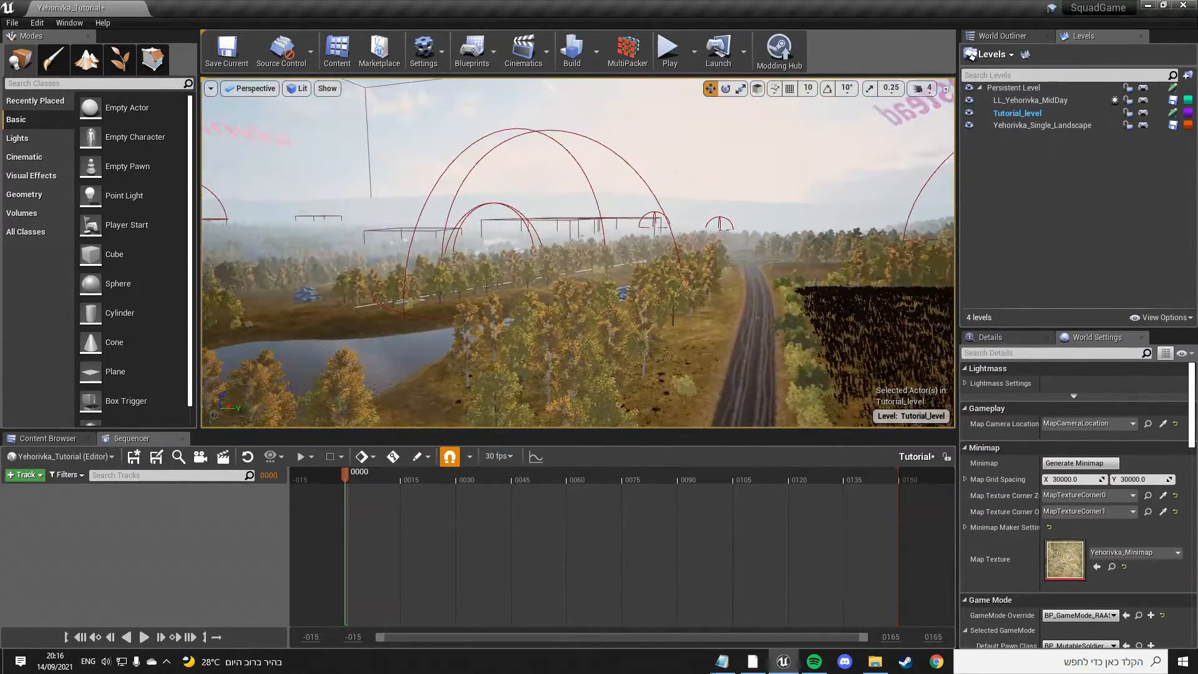
Step: Fly the viewport camera along the paved road to the fenced farmhouses beside the dark field
{"action": "right_click_drag", "start_coordinate": [578, 253], "coordinate": [463, 239]}
{"action": "key", "text": "w"}
{"action": "key", "text": "w"}
{"action": "key", "text": "w"}
{"action": "key", "text": "w"}
{"action": "key", "text": "s"}
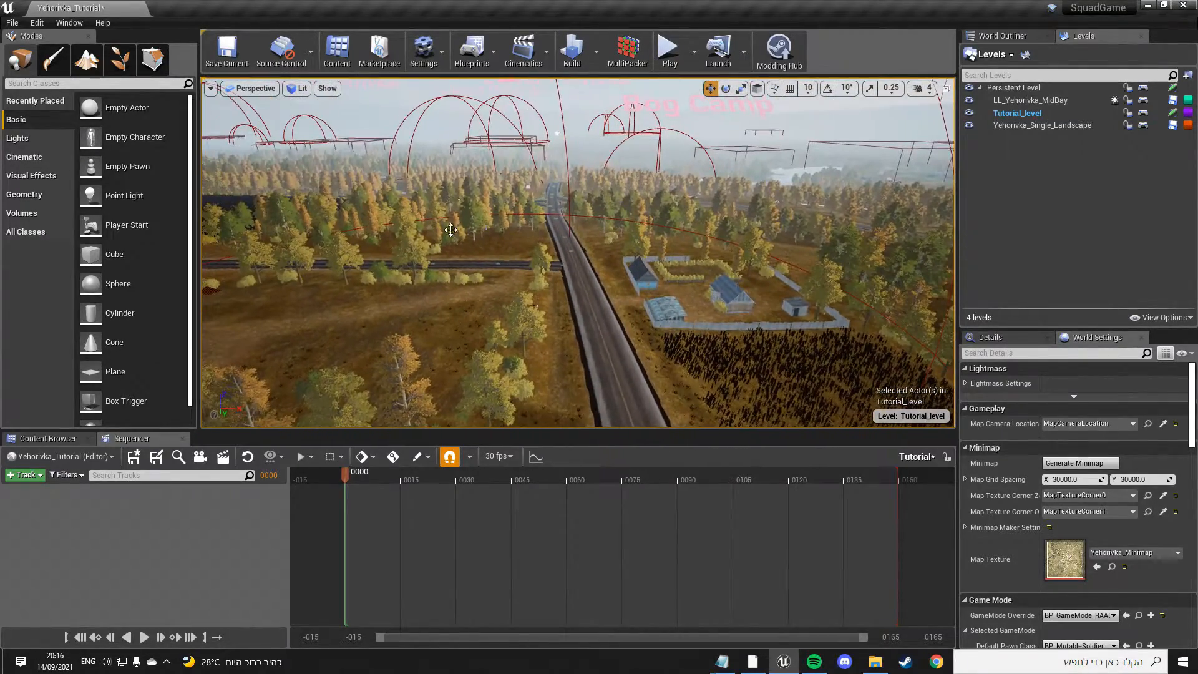
{"action": "right_click", "coordinate": [653, 278]}
{"action": "right_click_drag", "start_coordinate": [653, 279], "coordinate": [760, 252]}
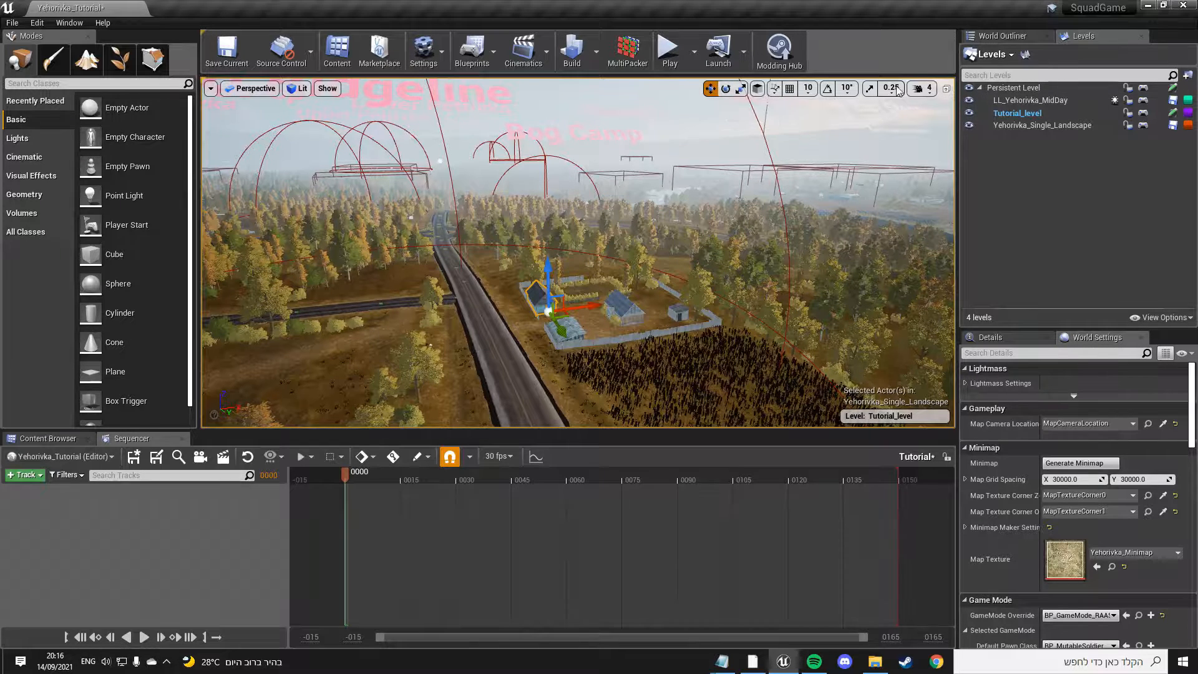
Step: Try camera speed 5, return it to 4, and fly over the fields and the curved road
{"action": "left_click", "coordinate": [926, 91]}
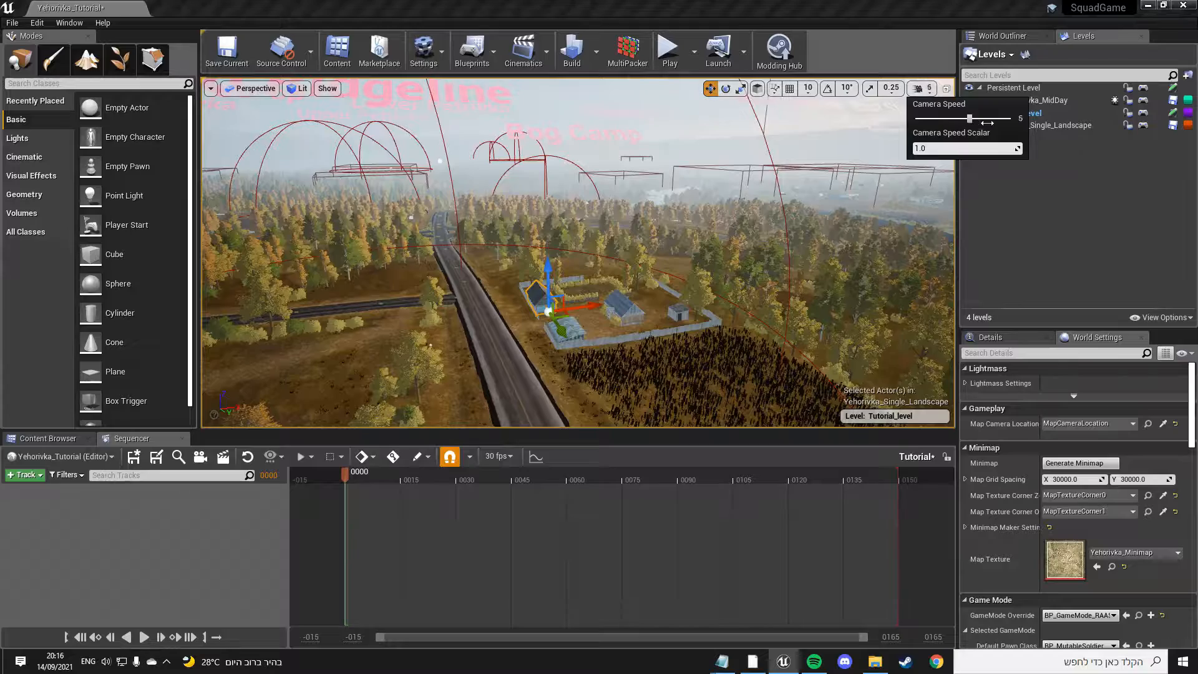
{"action": "left_click_drag", "start_coordinate": [974, 119], "coordinate": [944, 119]}
{"action": "right_click_drag", "start_coordinate": [830, 181], "coordinate": [718, 118]}
{"action": "key", "text": "w"}
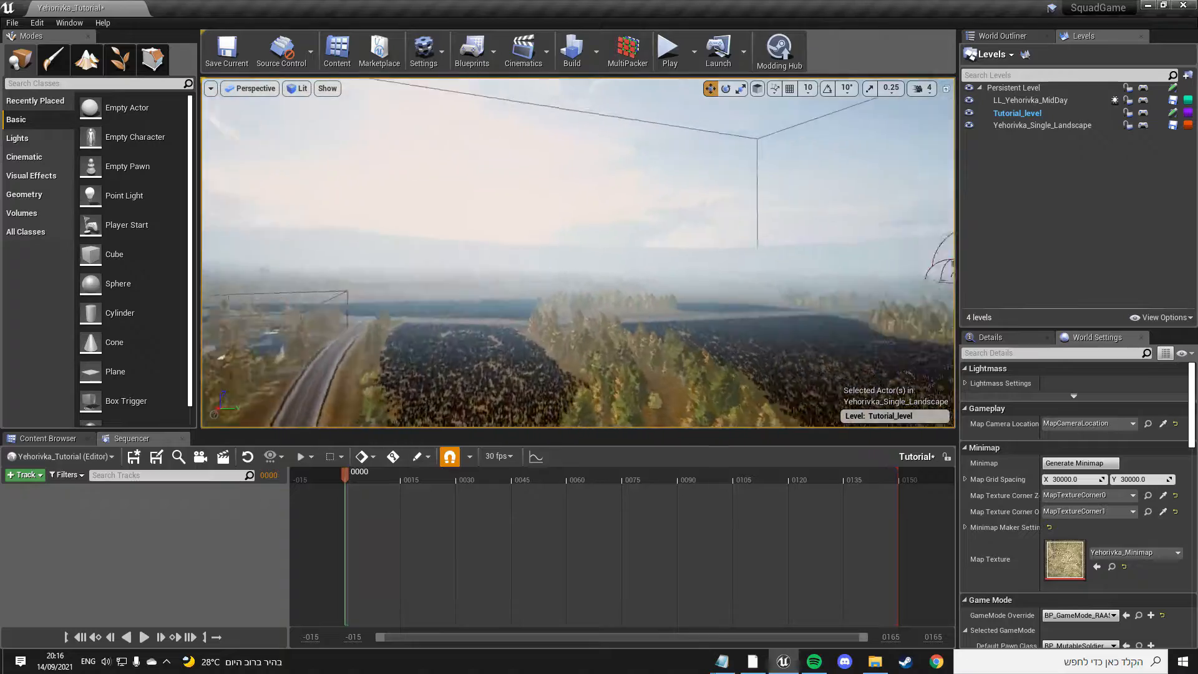
{"action": "right_click_drag", "start_coordinate": [718, 119], "coordinate": [780, 119]}
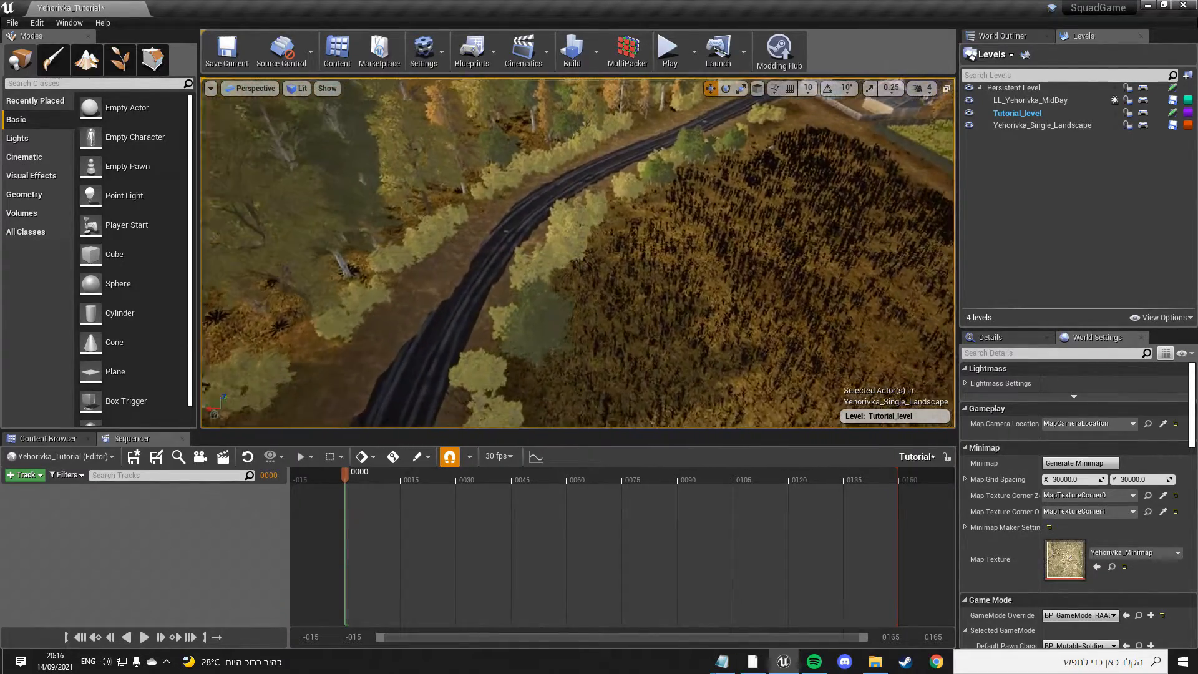
{"action": "mouse_move", "coordinate": [576, 253]}
{"action": "right_mouse_down"}
{"action": "mouse_move", "coordinate": [599, 253]}
{"action": "mouse_move", "coordinate": [605, 162]}
{"action": "mouse_move", "coordinate": [565, 191]}
{"action": "mouse_move", "coordinate": [578, 184]}
{"action": "mouse_move", "coordinate": [584, 101]}
{"action": "mouse_move", "coordinate": [598, 97]}
{"action": "mouse_move", "coordinate": [618, 178]}
{"action": "mouse_move", "coordinate": [690, 80]}
{"action": "mouse_move", "coordinate": [681, 100]}
{"action": "mouse_move", "coordinate": [618, 85]}
{"action": "mouse_move", "coordinate": [624, 131]}
{"action": "mouse_move", "coordinate": [593, 128]}
{"action": "right_mouse_up"}
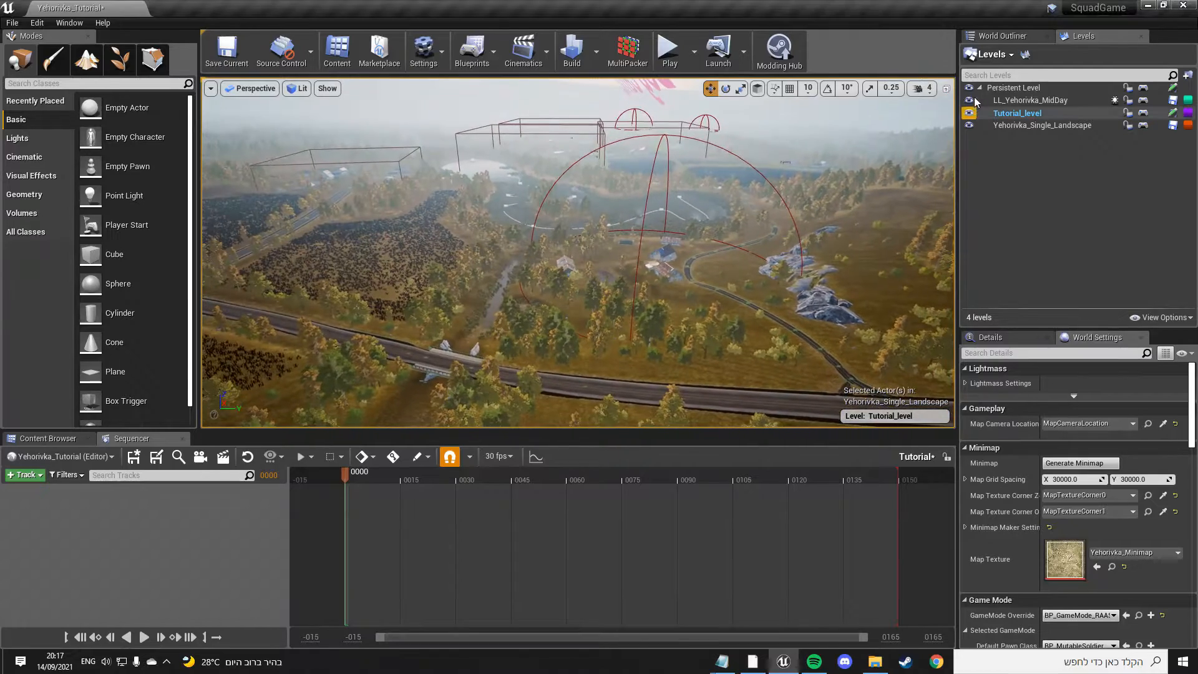
Step: Try camera speed 6, return it to 4, and fly to the road junction in the forest
{"action": "left_click", "coordinate": [922, 88]}
{"action": "left_click_drag", "start_coordinate": [958, 118], "coordinate": [984, 118]}
{"action": "right_click_drag", "start_coordinate": [874, 156], "coordinate": [865, 92]}
{"action": "left_click", "coordinate": [923, 88]}
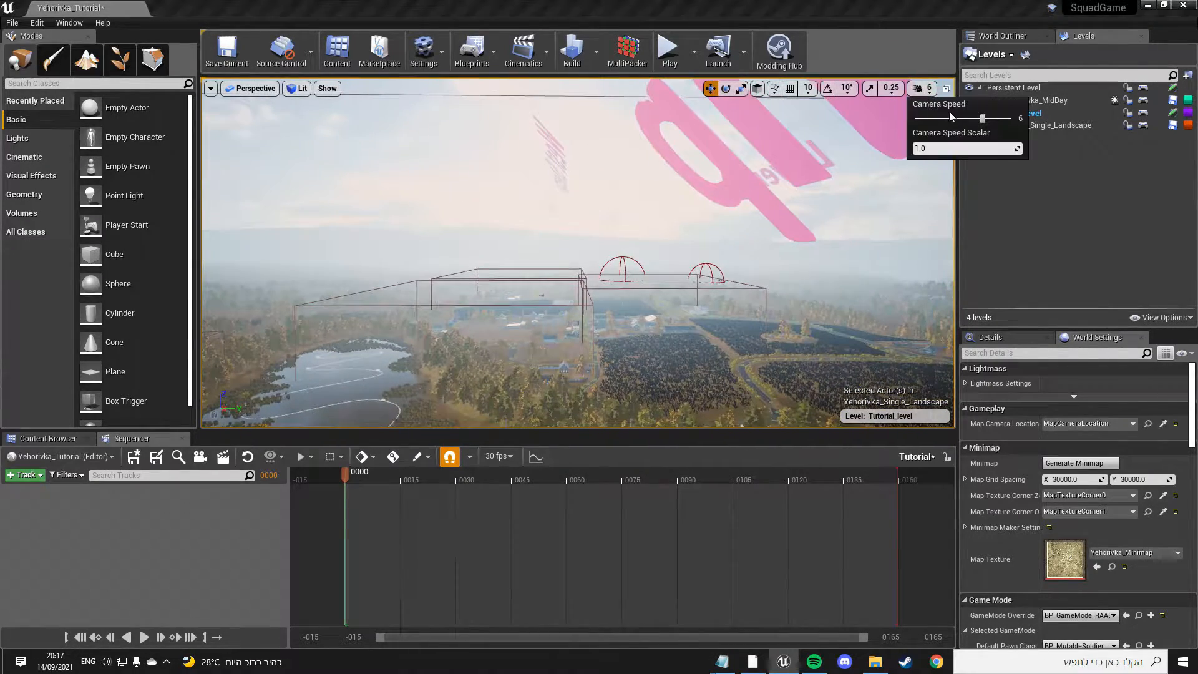
{"action": "right_click_drag", "start_coordinate": [874, 156], "coordinate": [694, 223]}
{"action": "key", "text": "s"}
{"action": "right_click_drag", "start_coordinate": [562, 263], "coordinate": [519, 221]}
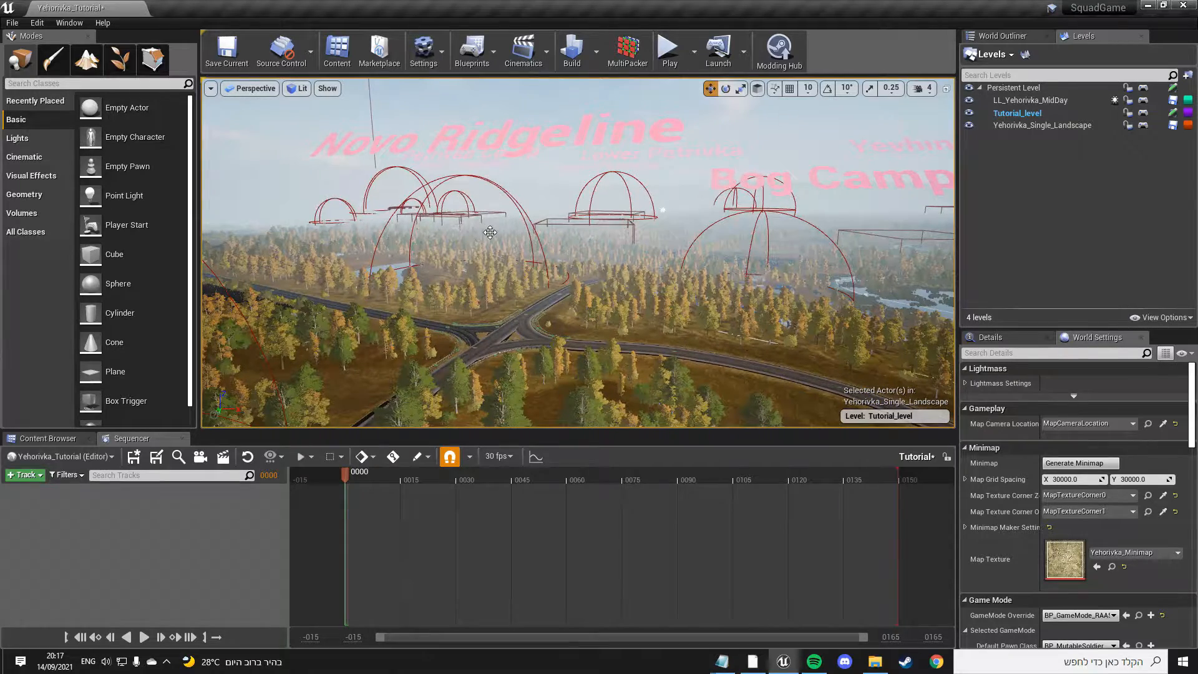
{"action": "right_click_drag", "start_coordinate": [512, 233], "coordinate": [557, 233]}
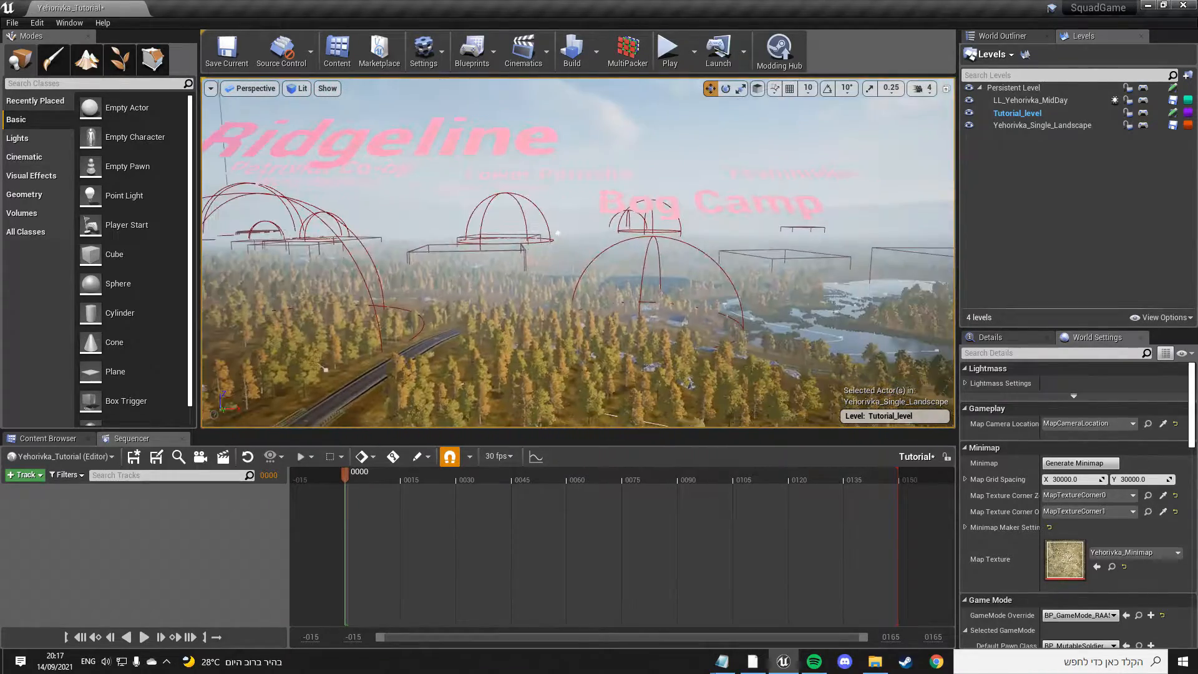
Step: Toggle Game View repeatedly over the forest road junction to compare the scene with and without editor markers
{"action": "right_click_drag", "start_coordinate": [659, 217], "coordinate": [589, 226]}
{"action": "key", "text": "g"}
{"action": "right_click_drag", "start_coordinate": [578, 252], "coordinate": [627, 150]}
{"action": "key", "text": "g"}
{"action": "key", "text": "w"}
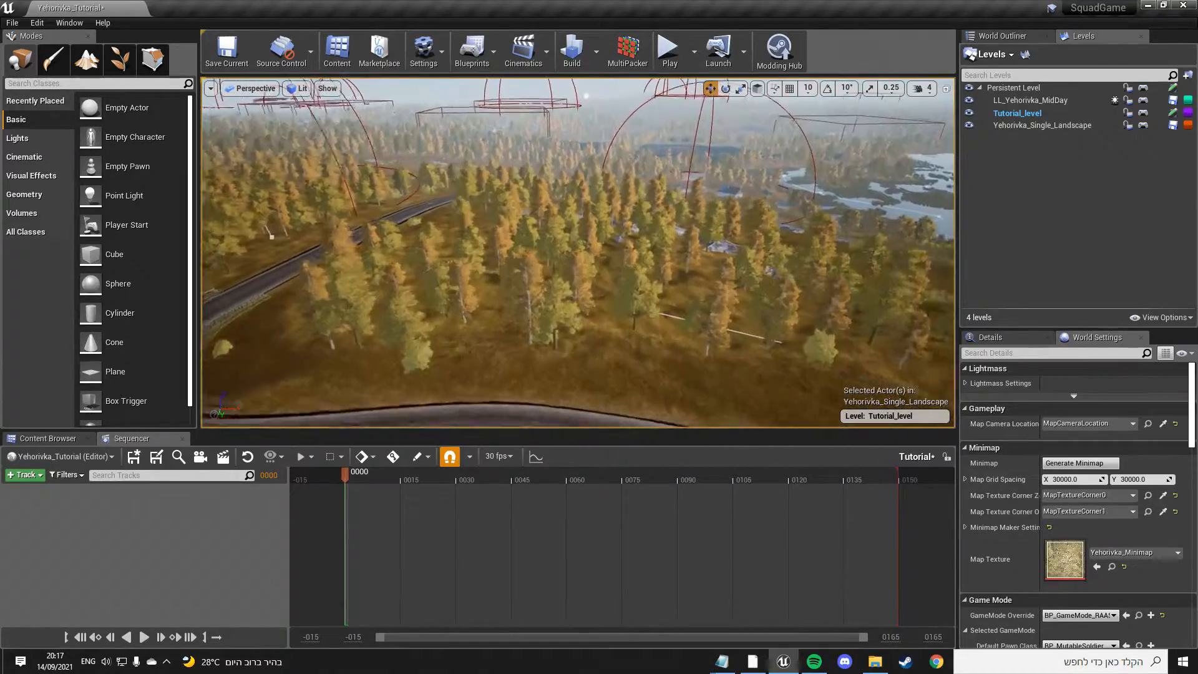
{"action": "key", "text": "s"}
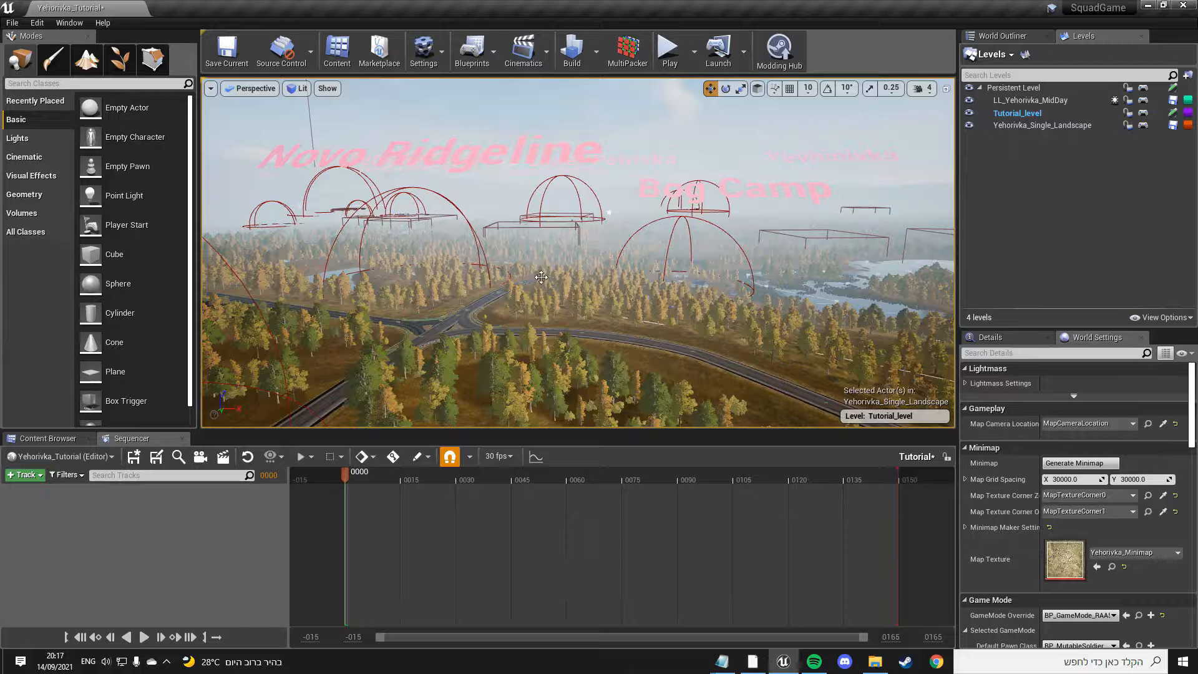
{"action": "key", "text": "g"}
{"action": "right_click_drag", "start_coordinate": [558, 275], "coordinate": [549, 250]}
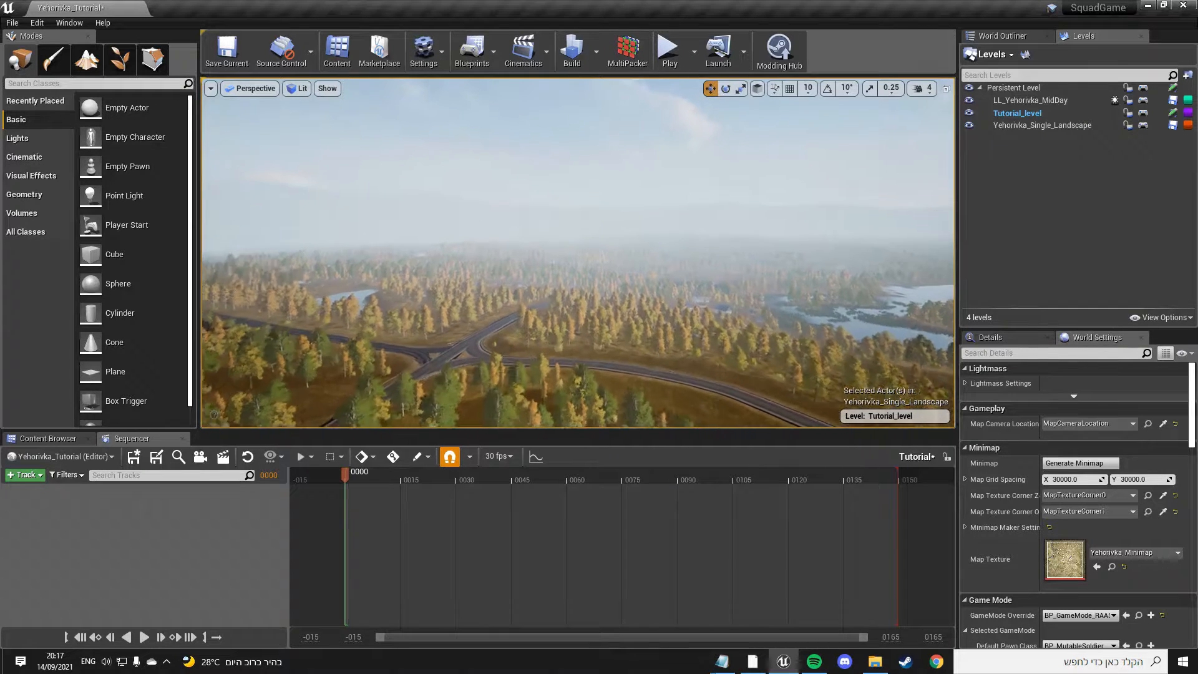
{"action": "key", "text": "g"}
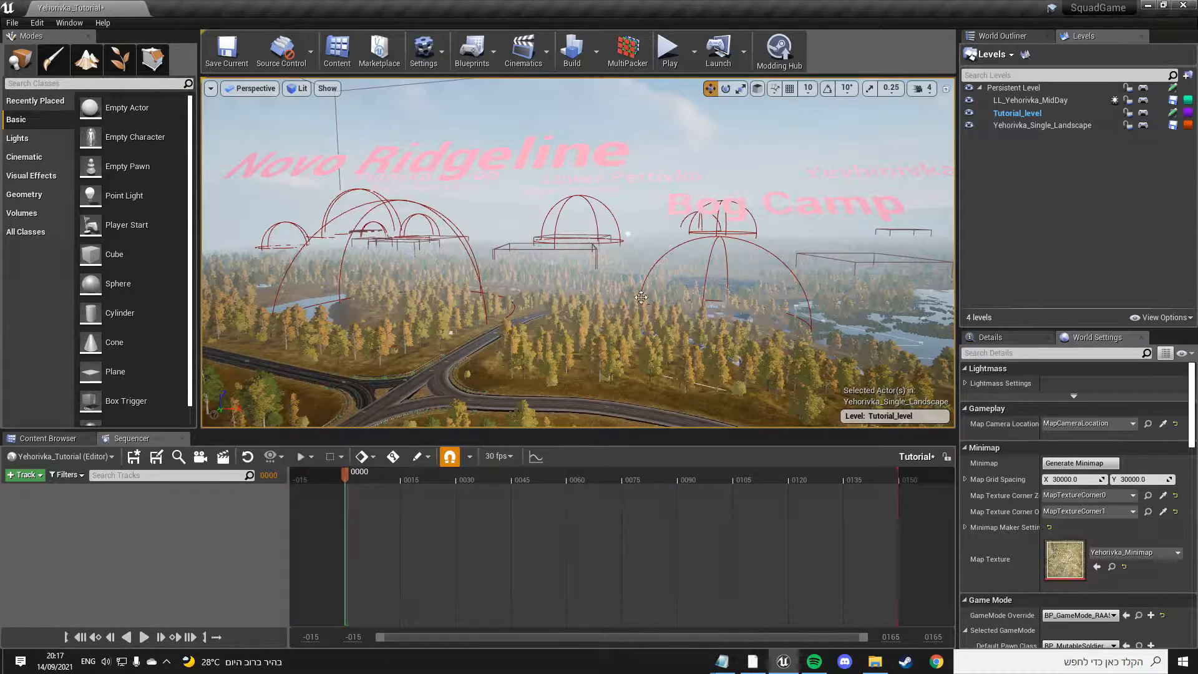
{"action": "key", "text": "g"}
{"action": "right_click_drag", "start_coordinate": [640, 257], "coordinate": [799, 253]}
{"action": "key", "text": "w"}
{"action": "right_click_drag", "start_coordinate": [578, 253], "coordinate": [664, 226]}
{"action": "right_click_drag", "start_coordinate": [571, 242], "coordinate": [539, 211]}
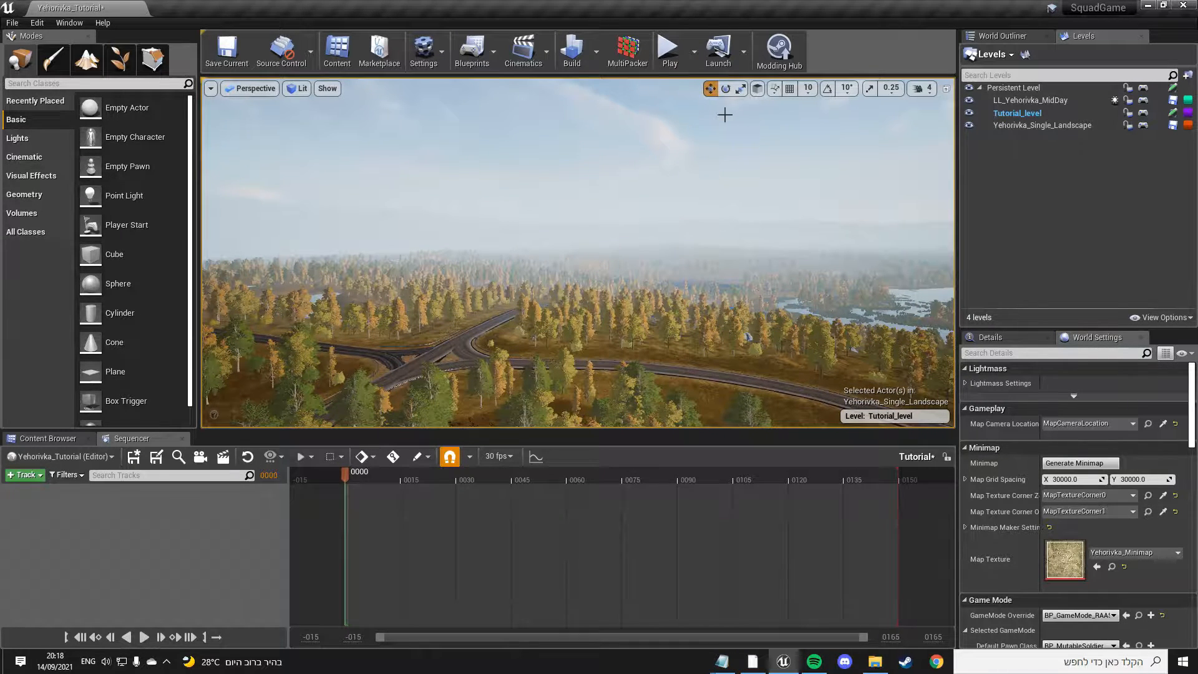
Step: Fly down to the pair of open wooden sheds and select the shed nearer the camera
{"action": "right_click_drag", "start_coordinate": [624, 203], "coordinate": [624, 262]}
{"action": "key", "text": "w"}
{"action": "key", "text": "w"}
{"action": "key", "text": "w"}
{"action": "left_click", "coordinate": [653, 226]}
{"action": "key", "text": "w"}
{"action": "key", "text": "s"}
{"action": "key", "text": "w"}
{"action": "key", "text": "s"}
{"action": "key", "text": "w"}
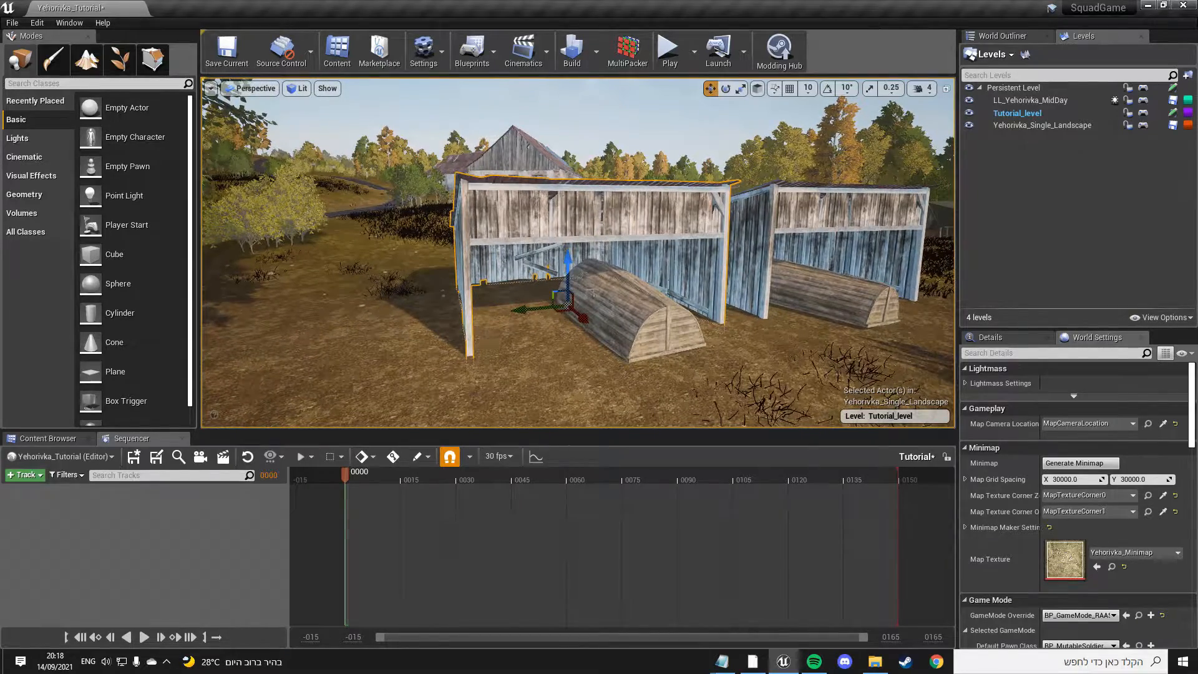
Step: Try moving the selected shed with the Move tool and undo the last move
{"action": "right_click_drag", "start_coordinate": [578, 253], "coordinate": [615, 222]}
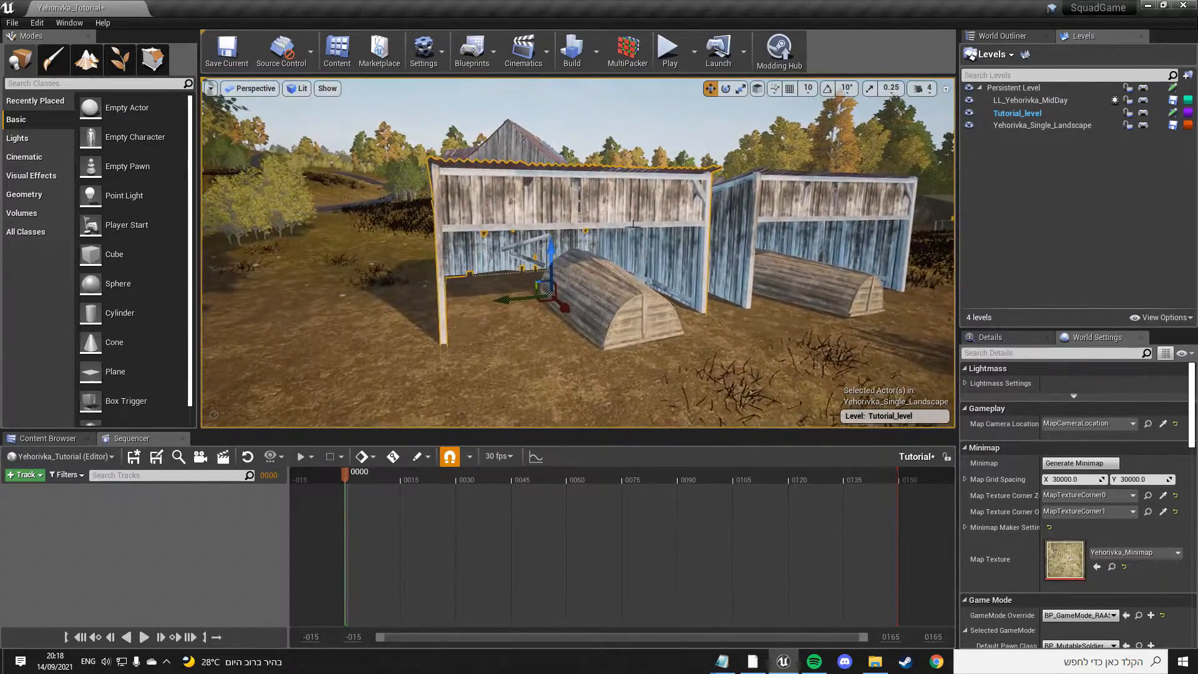
{"action": "right_click_drag", "start_coordinate": [609, 114], "coordinate": [558, 325]}
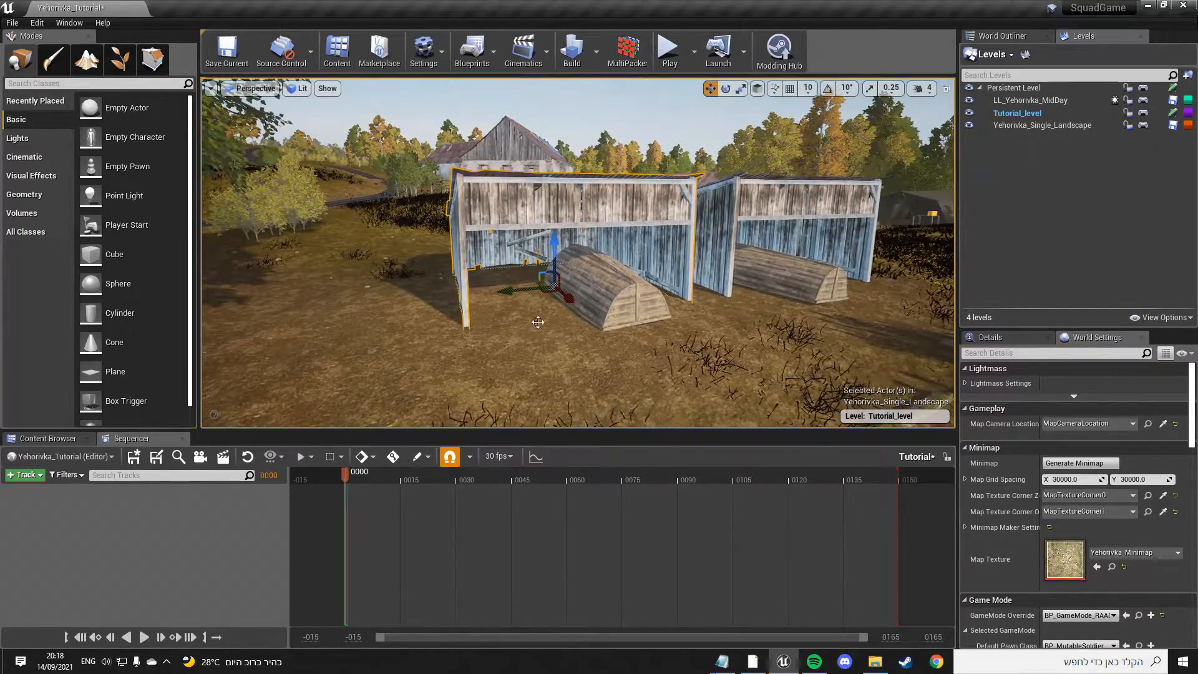
{"action": "right_click_drag", "start_coordinate": [554, 272], "coordinate": [538, 181]}
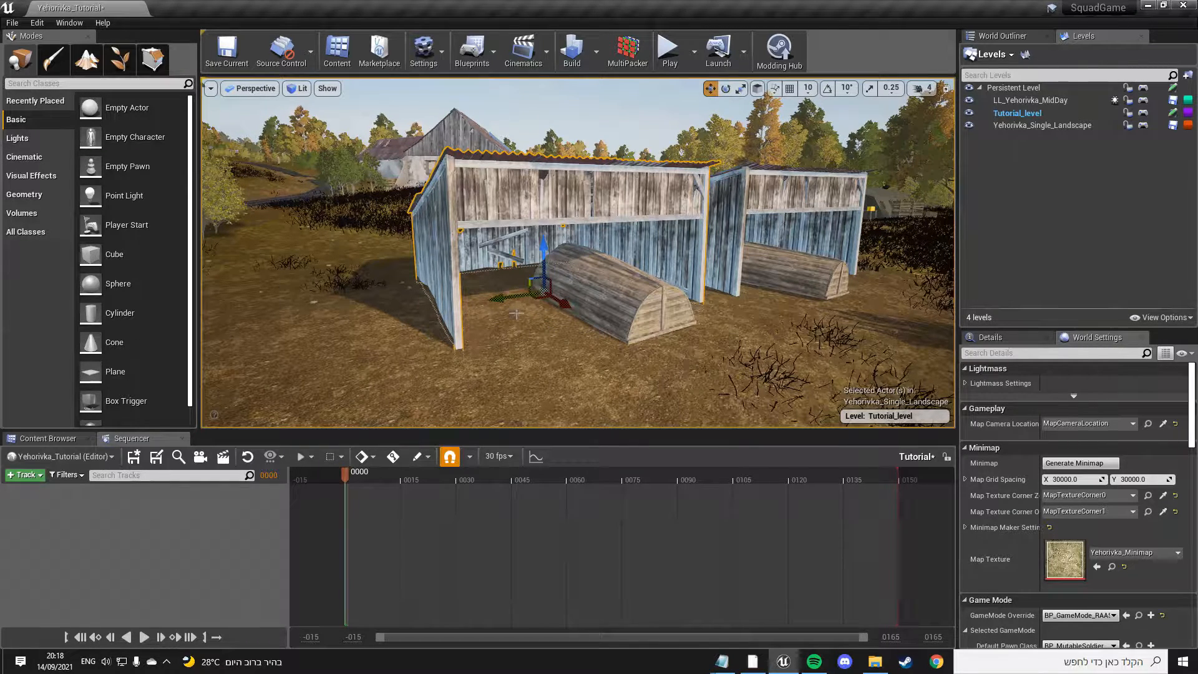
{"action": "left_click_drag", "start_coordinate": [552, 269], "coordinate": [486, 313]}
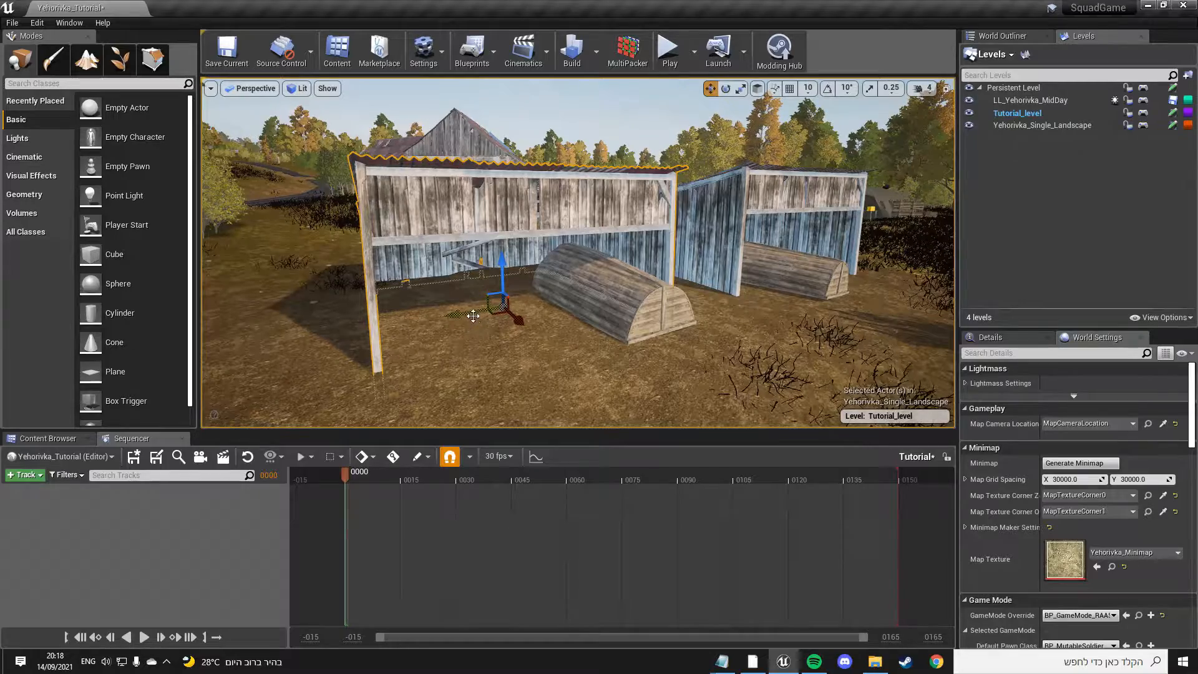
{"action": "mouse_move", "coordinate": [506, 288]}
{"action": "left_mouse_down"}
{"action": "mouse_move", "coordinate": [346, 218]}
{"action": "mouse_move", "coordinate": [487, 310]}
{"action": "mouse_move", "coordinate": [284, 221]}
{"action": "mouse_move", "coordinate": [448, 185]}
{"action": "mouse_move", "coordinate": [471, 263]}
{"action": "mouse_move", "coordinate": [501, 257]}
{"action": "mouse_move", "coordinate": [468, 267]}
{"action": "mouse_move", "coordinate": [490, 299]}
{"action": "left_mouse_up"}
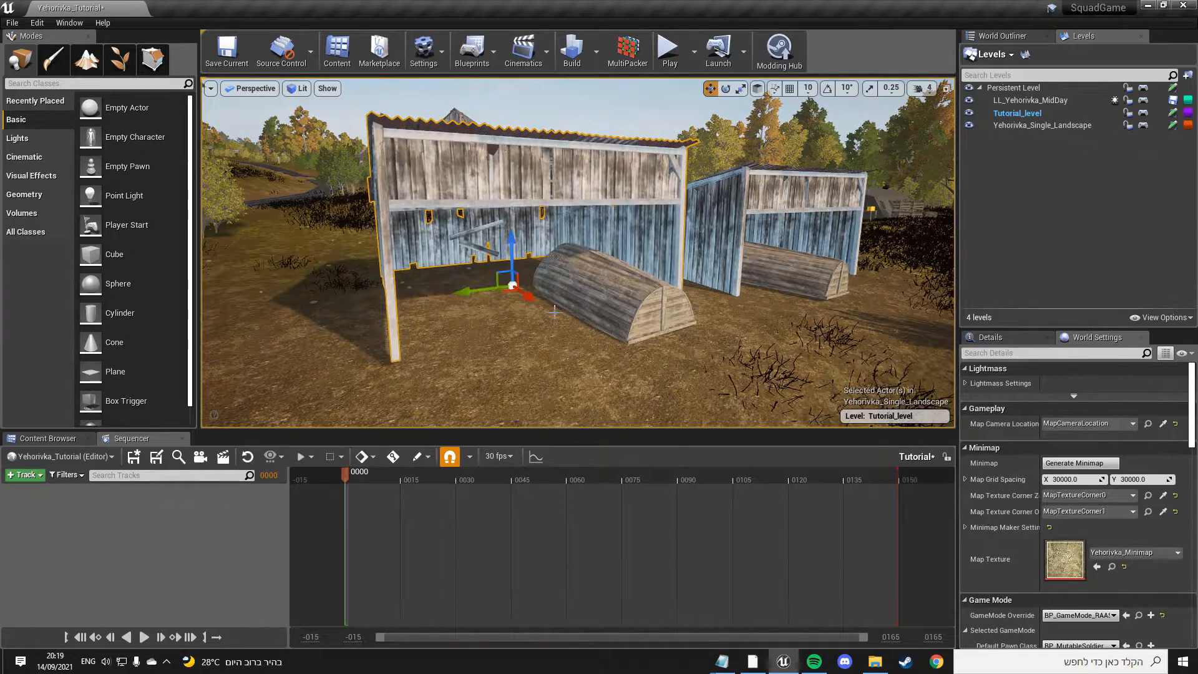
{"action": "key", "text": "ctrl+z"}
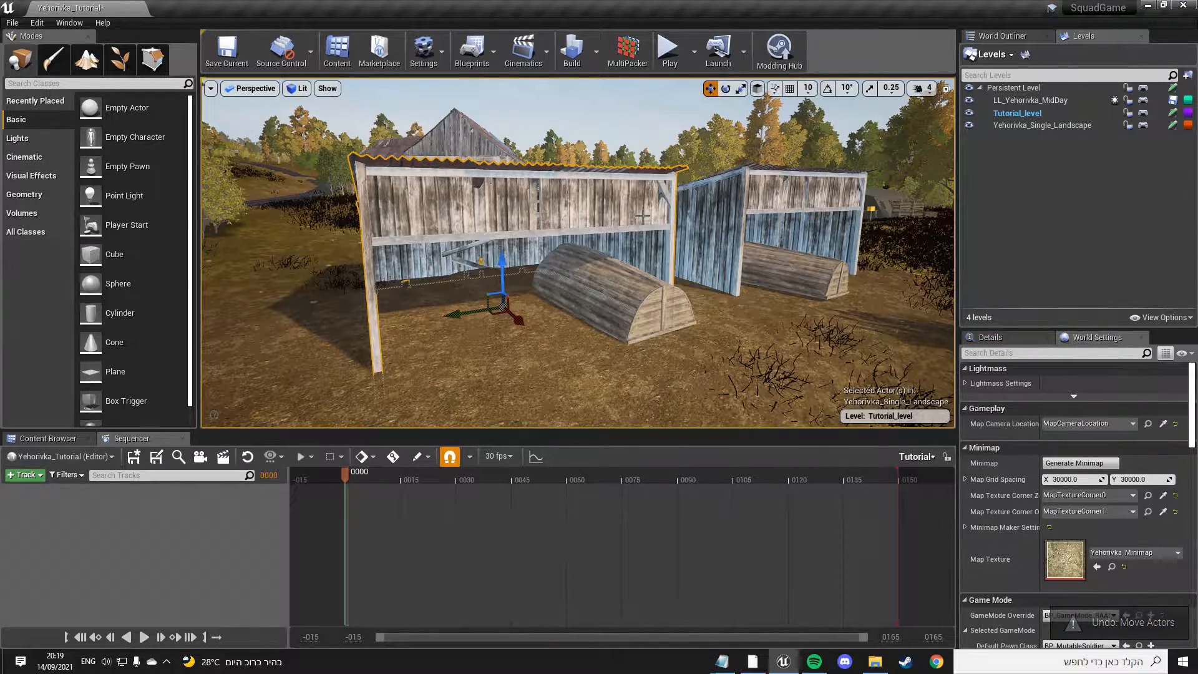
Step: Try rotating the selected shed with the Rotate tool and undo the rotation
{"action": "right_click_drag", "start_coordinate": [646, 206], "coordinate": [628, 209]}
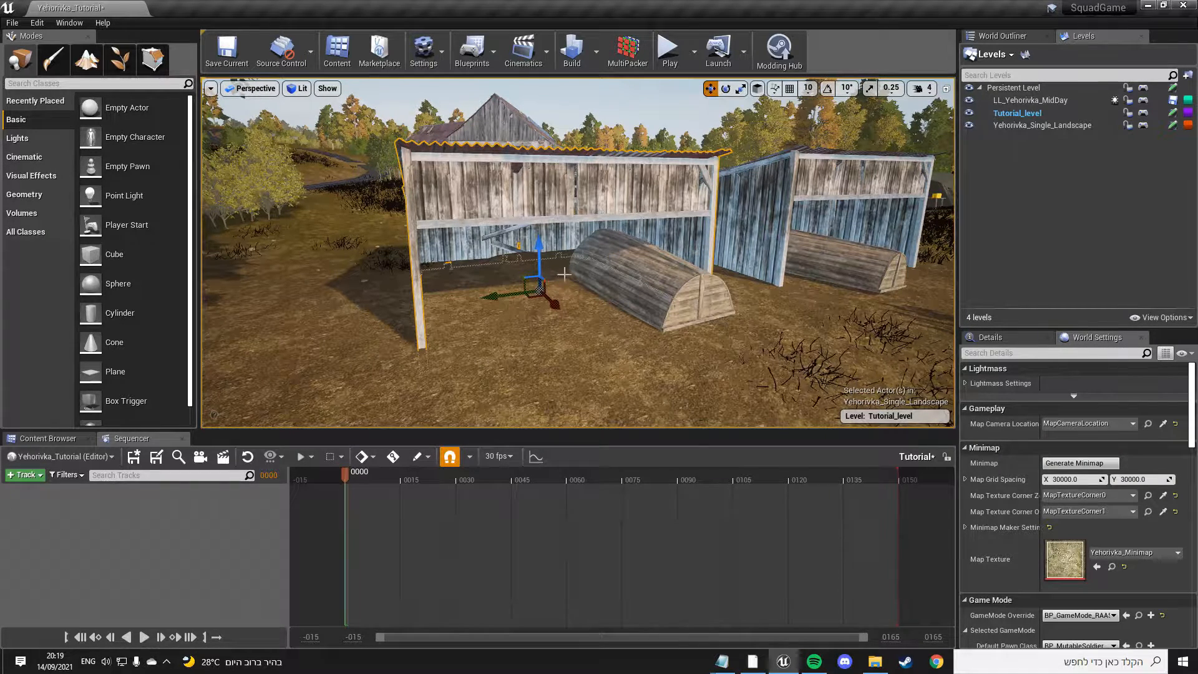
{"action": "left_click", "coordinate": [726, 88]}
{"action": "mouse_move", "coordinate": [480, 305]}
{"action": "left_mouse_down"}
{"action": "mouse_move", "coordinate": [568, 318]}
{"action": "mouse_move", "coordinate": [499, 312]}
{"action": "left_mouse_up"}
{"action": "key", "text": "ctrl+z"}
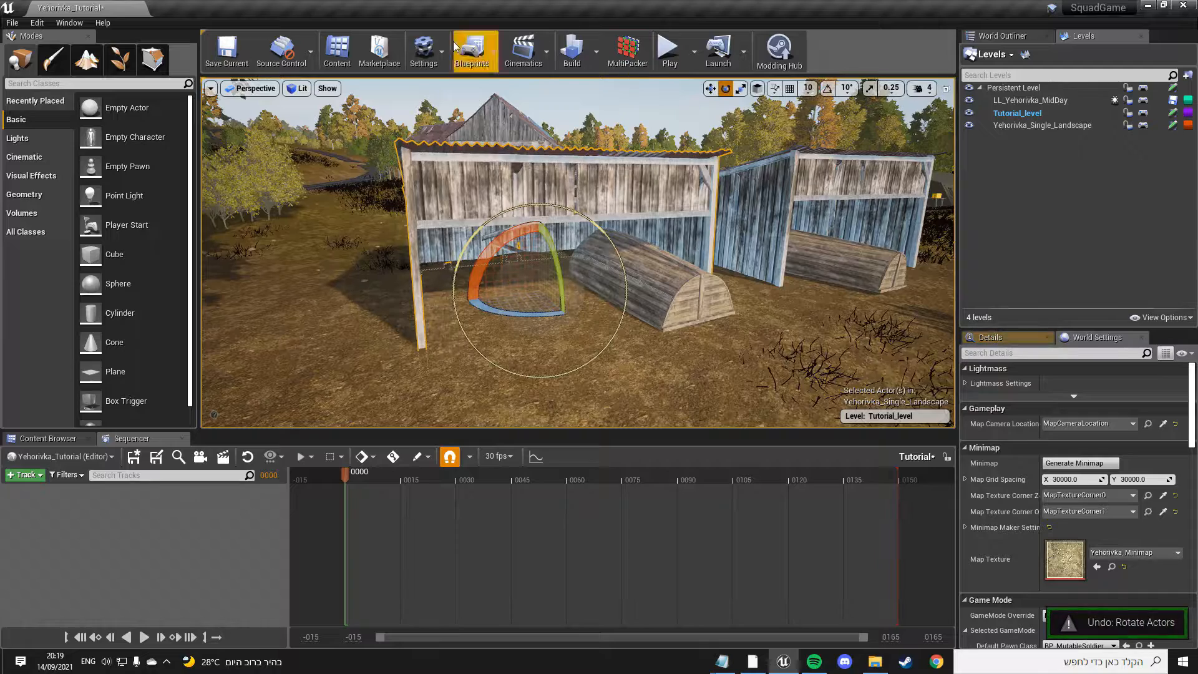
Step: Try scaling the selected shed with the Scale tool and undo the scaling
{"action": "left_click", "coordinate": [740, 88]}
{"action": "mouse_move", "coordinate": [497, 296]}
{"action": "left_mouse_down"}
{"action": "mouse_move", "coordinate": [431, 303]}
{"action": "mouse_move", "coordinate": [474, 299]}
{"action": "left_mouse_up"}
{"action": "key", "text": "ctrl+z"}
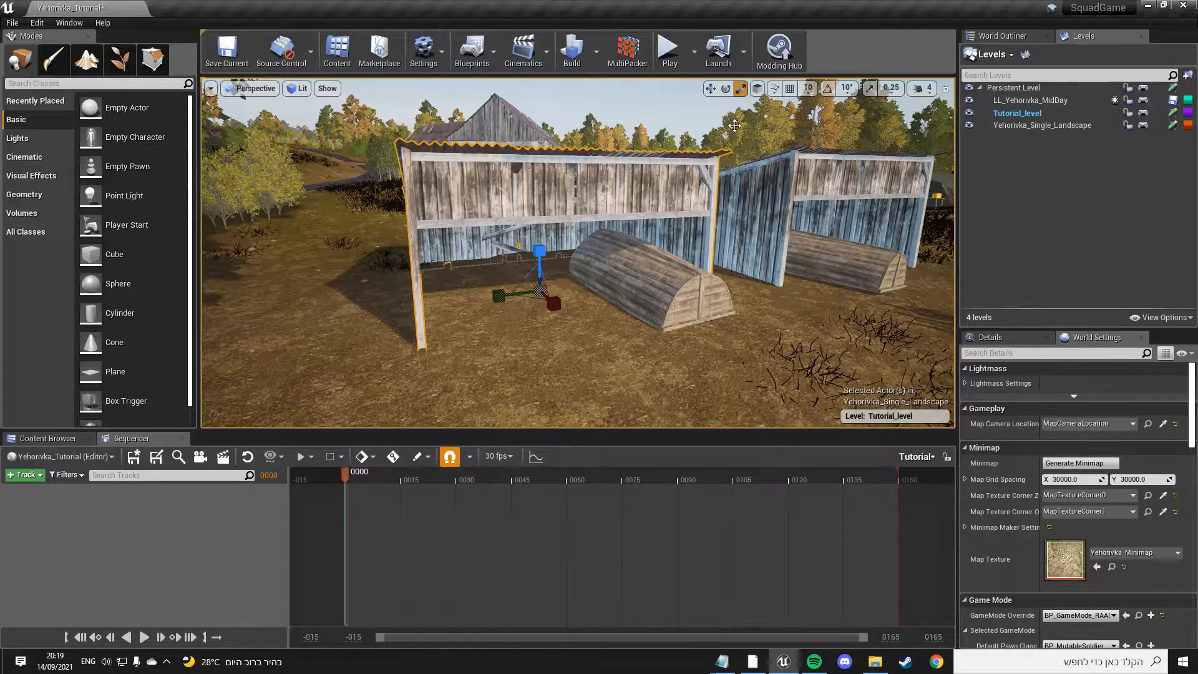
Step: Return to the Move tool, try keying the shed's transform at frame 0 of the sequence, and undo it
{"action": "key", "text": "w"}
{"action": "key", "text": "s"}
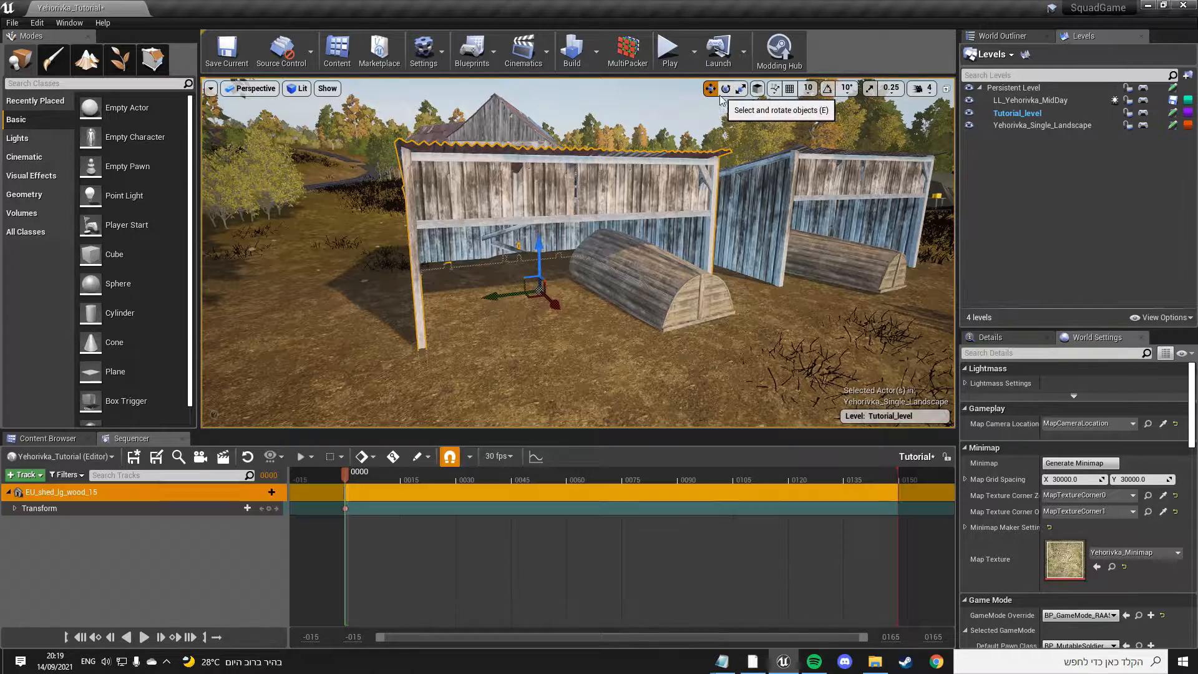
{"action": "key", "text": "ctrl+z"}
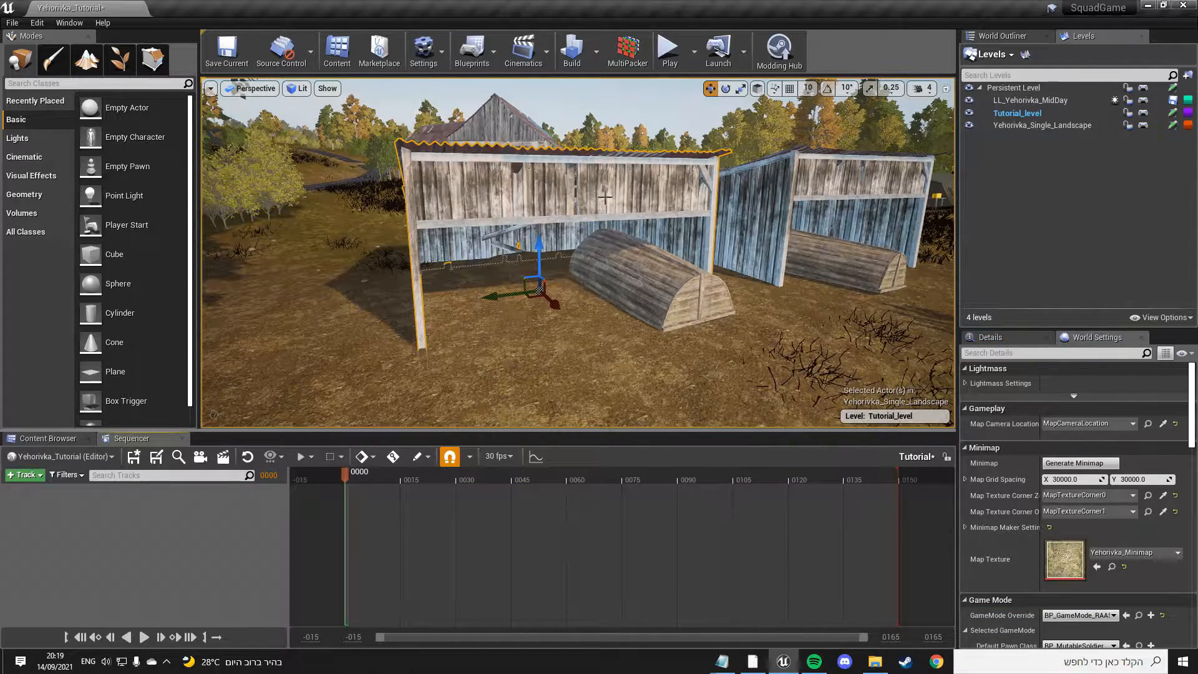
Step: Try moving and rotating the shed by alternating between the Move and Rotate tools, and undo these changes
{"action": "scroll", "coordinate": [579, 275], "scroll_direction": "up", "scroll_amount": 5}
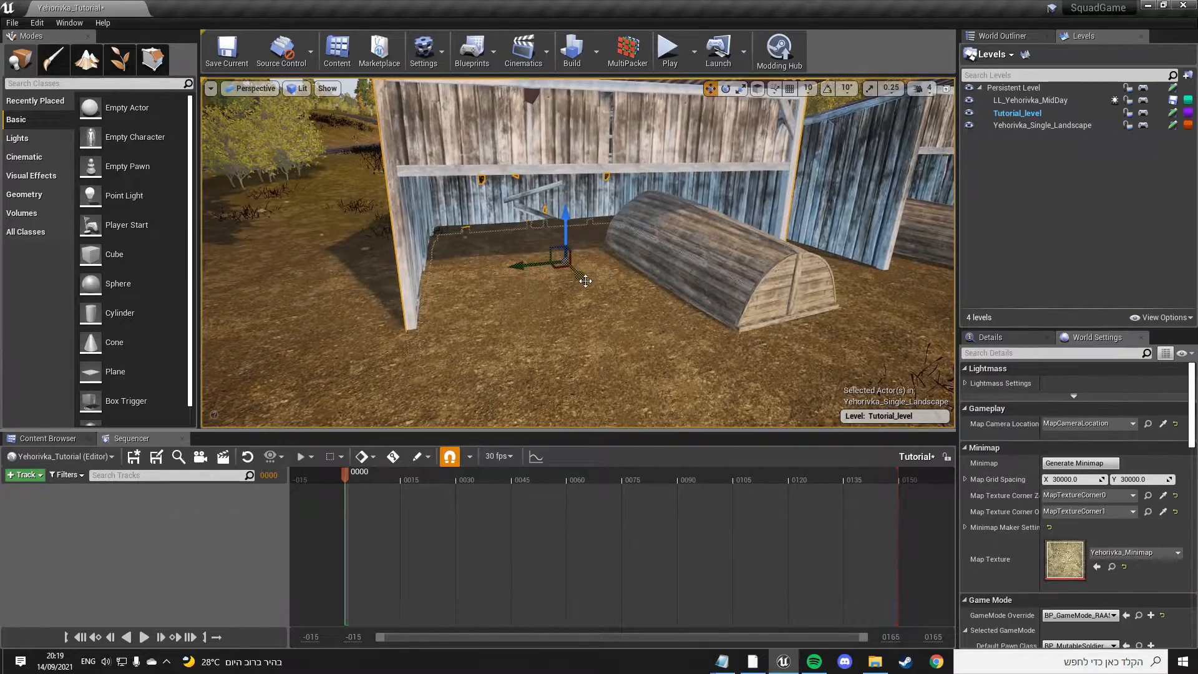
{"action": "key", "text": "e"}
{"action": "scroll", "coordinate": [578, 276], "scroll_direction": "up", "scroll_amount": 3}
{"action": "key", "text": "w"}
{"action": "scroll", "coordinate": [574, 312], "scroll_direction": "up", "scroll_amount": 3}
{"action": "key", "text": "e"}
{"action": "key", "text": "ctrl+z"}
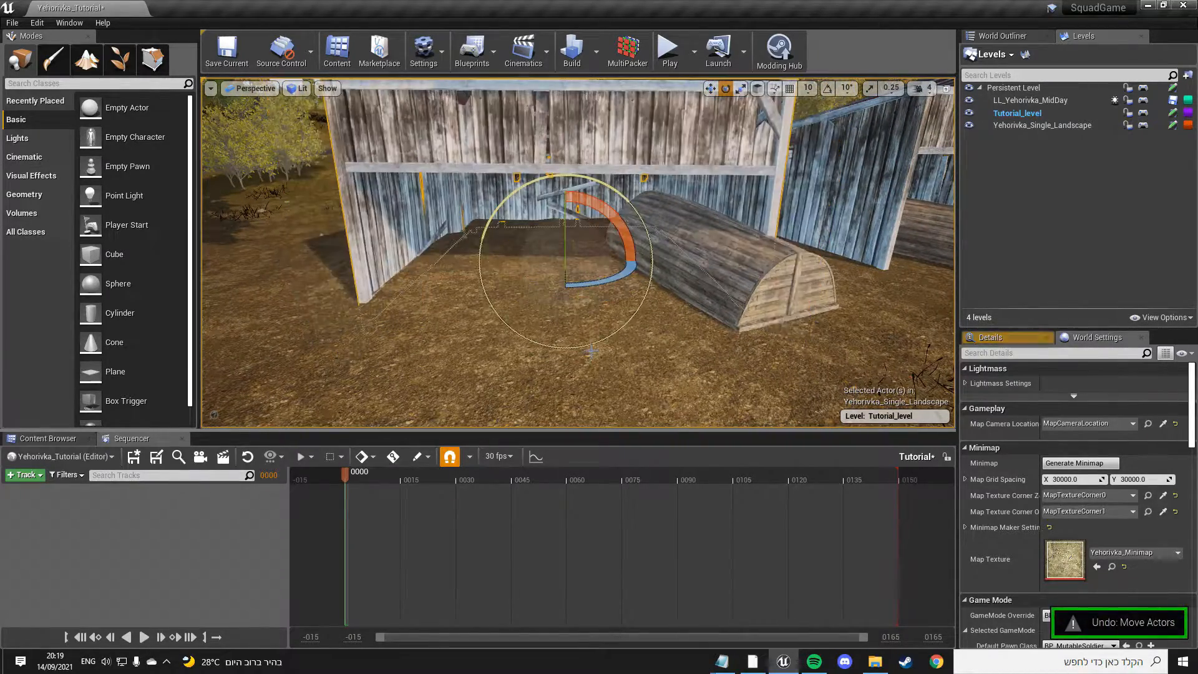
{"action": "scroll", "coordinate": [594, 339], "scroll_direction": "down", "scroll_amount": 5}
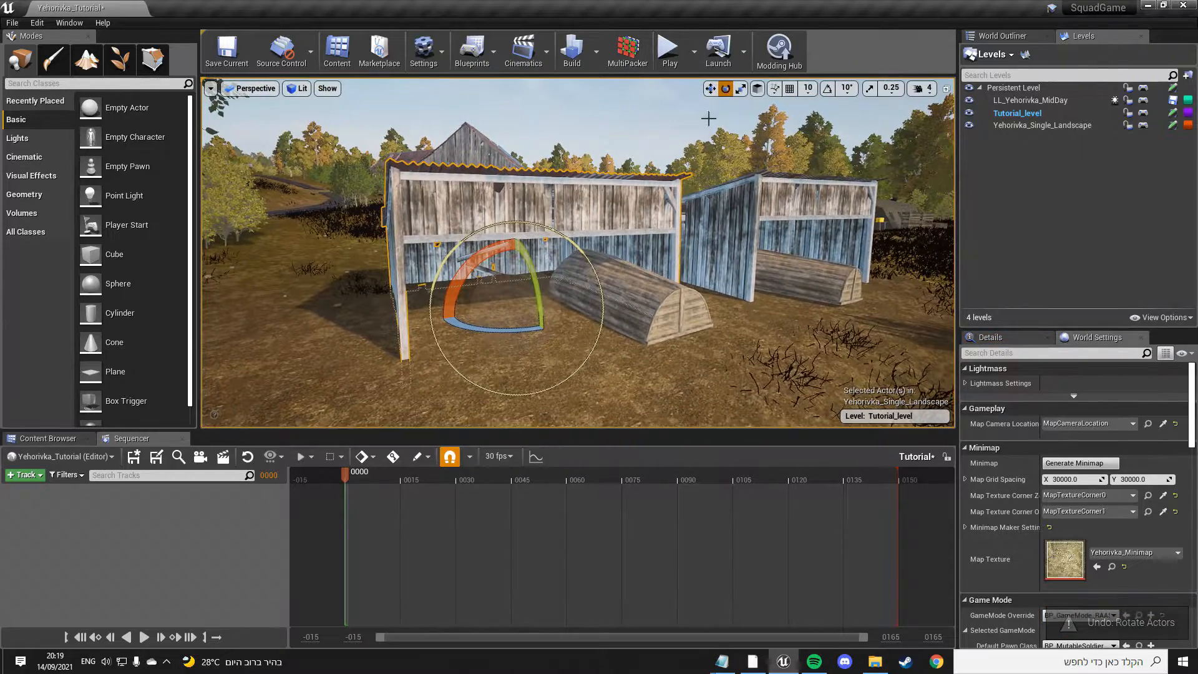
{"action": "left_click", "coordinate": [711, 89]}
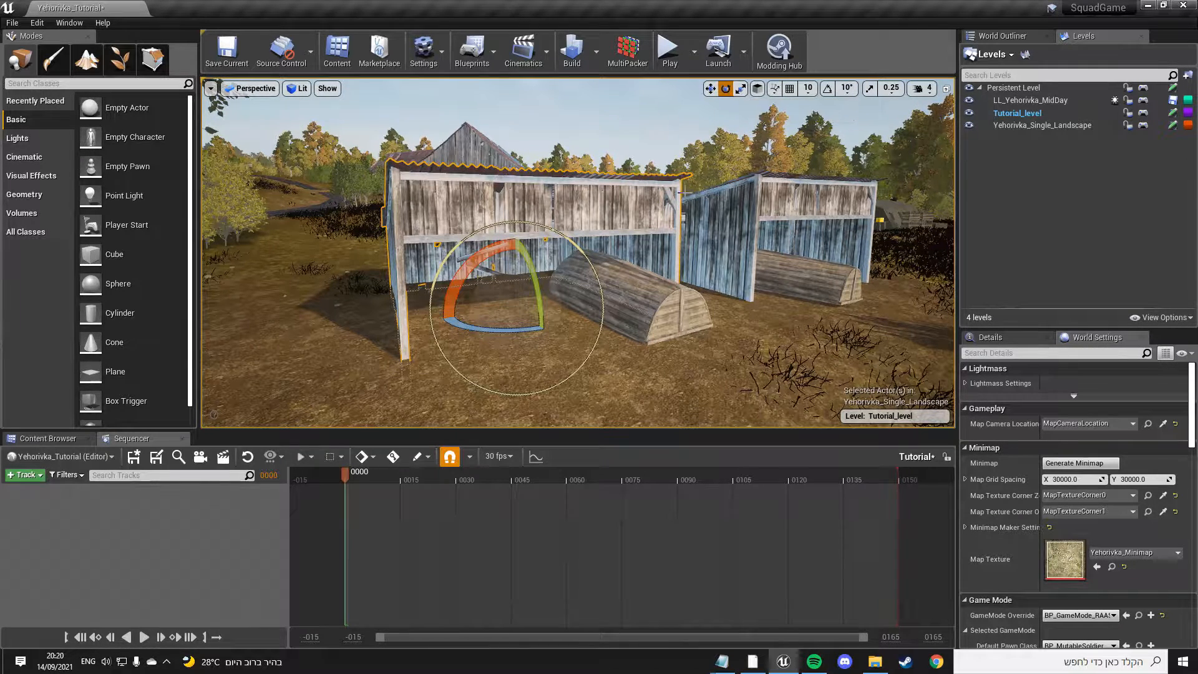
Step: Alternate between the transform tools and camera flying around the shed, and undo the remaining shed changes
{"action": "mouse_move", "coordinate": [667, 200]}
{"action": "right_mouse_down"}
{"action": "mouse_move", "coordinate": [628, 156]}
{"action": "mouse_move", "coordinate": [667, 248]}
{"action": "mouse_move", "coordinate": [699, 251]}
{"action": "mouse_move", "coordinate": [718, 185]}
{"action": "mouse_move", "coordinate": [696, 218]}
{"action": "mouse_move", "coordinate": [705, 197]}
{"action": "mouse_move", "coordinate": [644, 206]}
{"action": "mouse_move", "coordinate": [662, 218]}
{"action": "right_mouse_up"}
{"action": "key", "text": "e"}
{"action": "key", "text": "w"}
{"action": "key", "text": "s"}
{"action": "key", "text": "d"}
{"action": "key", "text": "s"}
{"action": "key", "text": "w"}
{"action": "key", "text": "w"}
{"action": "key", "text": "d"}
{"action": "key", "text": "ctrl+z"}
{"action": "key", "text": "ctrl+z"}
{"action": "key", "text": "ctrl+z"}
{"action": "key", "text": "ctrl+z"}
Step: Enable position grid snapping and move the selected shed slightly along its red axis
{"action": "mouse_move", "coordinate": [649, 262]}
{"action": "right_mouse_down"}
{"action": "mouse_move", "coordinate": [652, 250]}
{"action": "mouse_move", "coordinate": [651, 264]}
{"action": "mouse_move", "coordinate": [641, 253]}
{"action": "right_mouse_up"}
{"action": "key", "text": "a"}
{"action": "key", "text": "s"}
{"action": "key", "text": "w"}
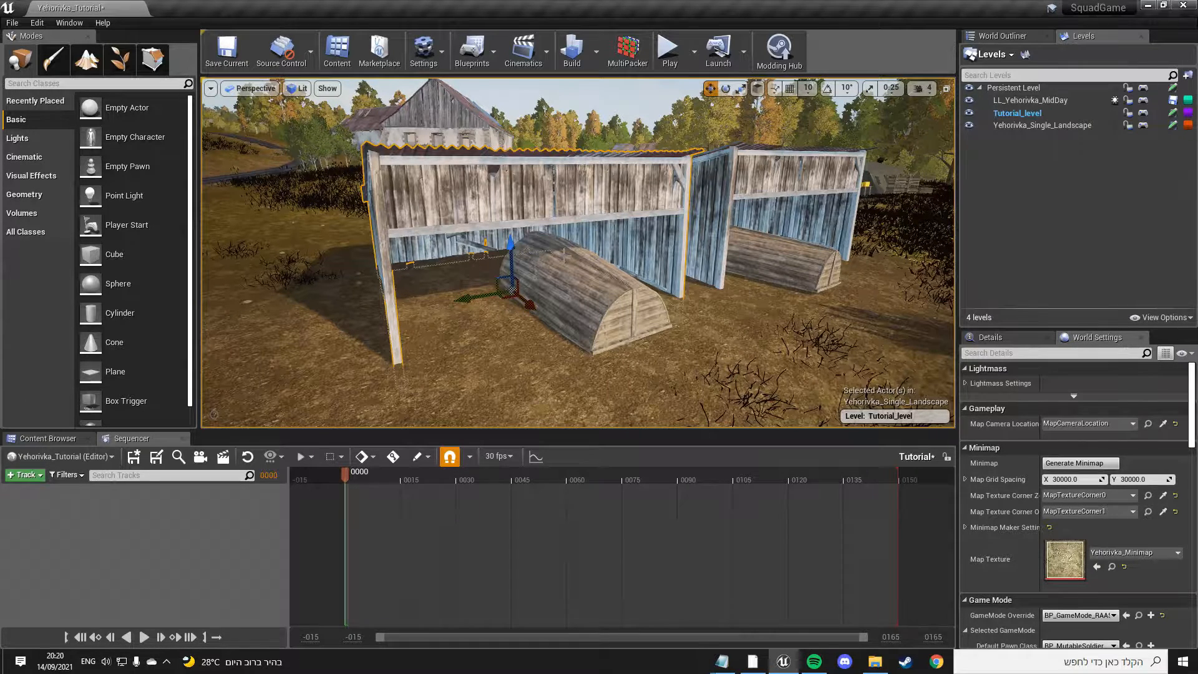
{"action": "left_click", "coordinate": [789, 89]}
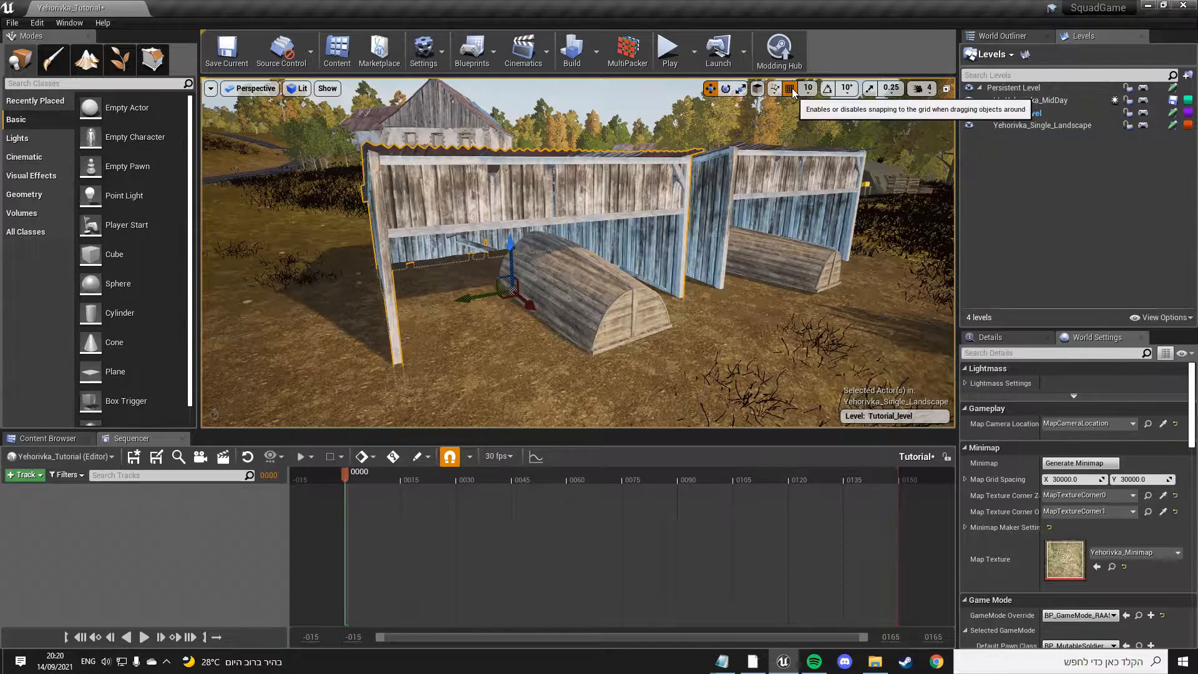
{"action": "mouse_move", "coordinate": [531, 300]}
{"action": "left_mouse_down"}
{"action": "mouse_move", "coordinate": [542, 313]}
{"action": "mouse_move", "coordinate": [530, 306]}
{"action": "left_mouse_up"}
Step: Try the 1,000 position snap size, return it to 10, and move the shed along its red axis
{"action": "left_click", "coordinate": [808, 88]}
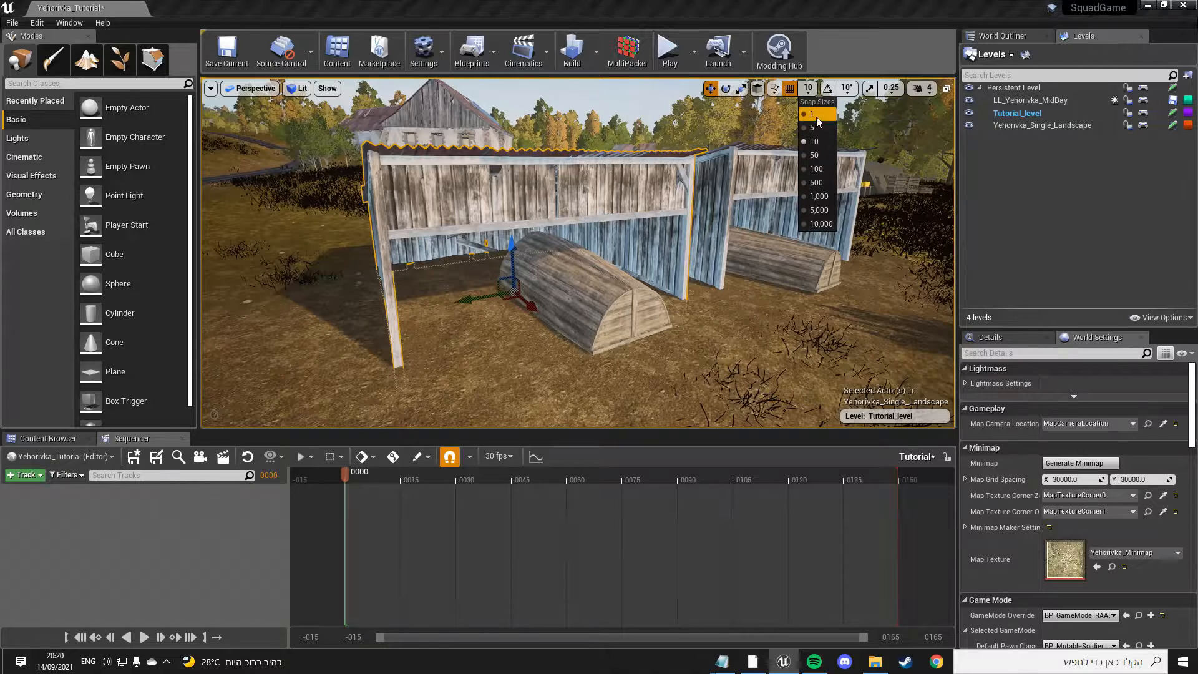
{"action": "left_click", "coordinate": [819, 196]}
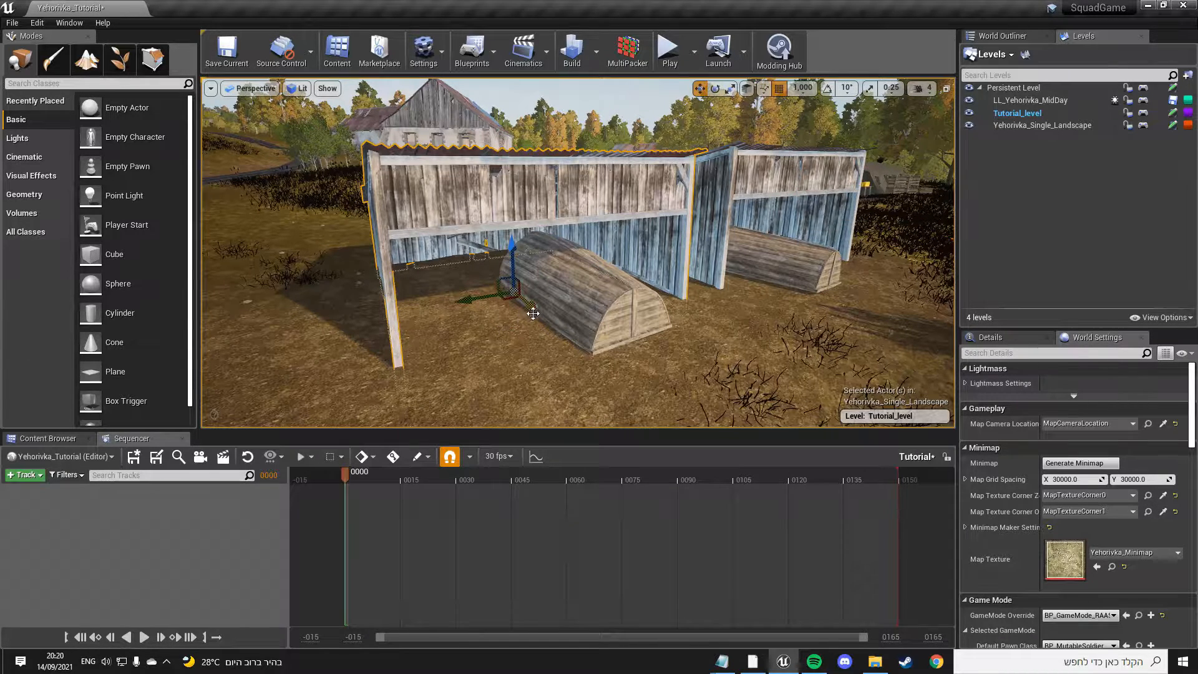
{"action": "left_click", "coordinate": [802, 88]}
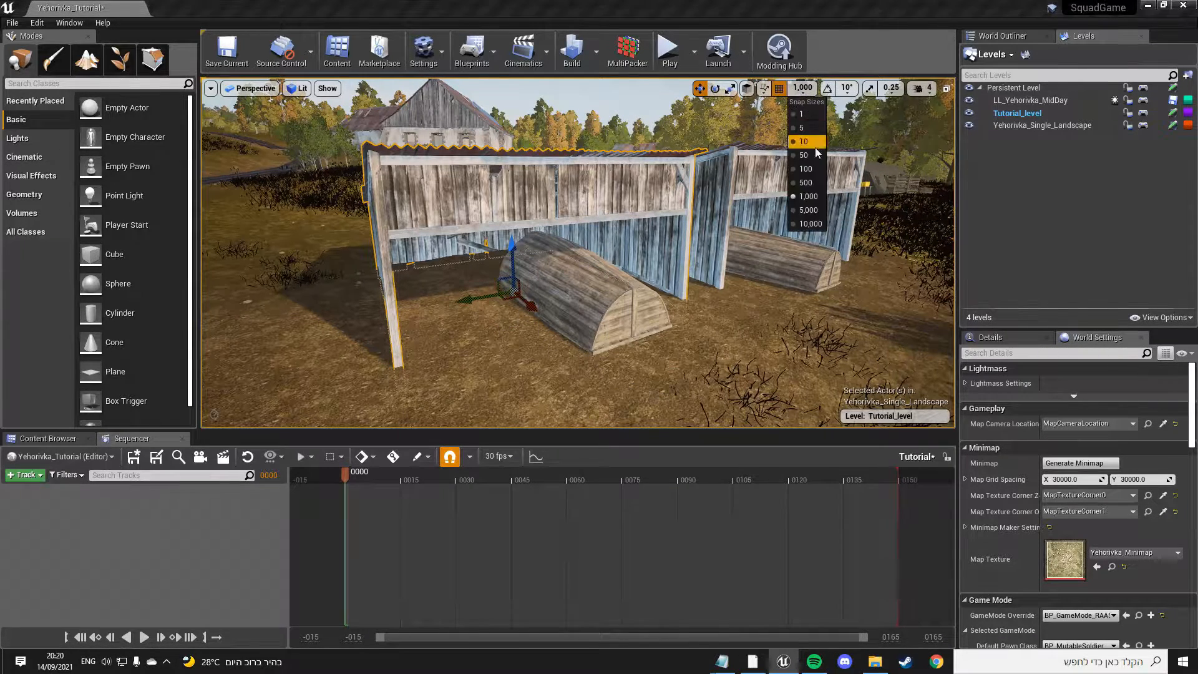
{"action": "left_click", "coordinate": [811, 145]}
{"action": "mouse_move", "coordinate": [528, 303]}
{"action": "left_mouse_down"}
{"action": "mouse_move", "coordinate": [578, 339]}
{"action": "mouse_move", "coordinate": [535, 318]}
{"action": "left_mouse_up"}
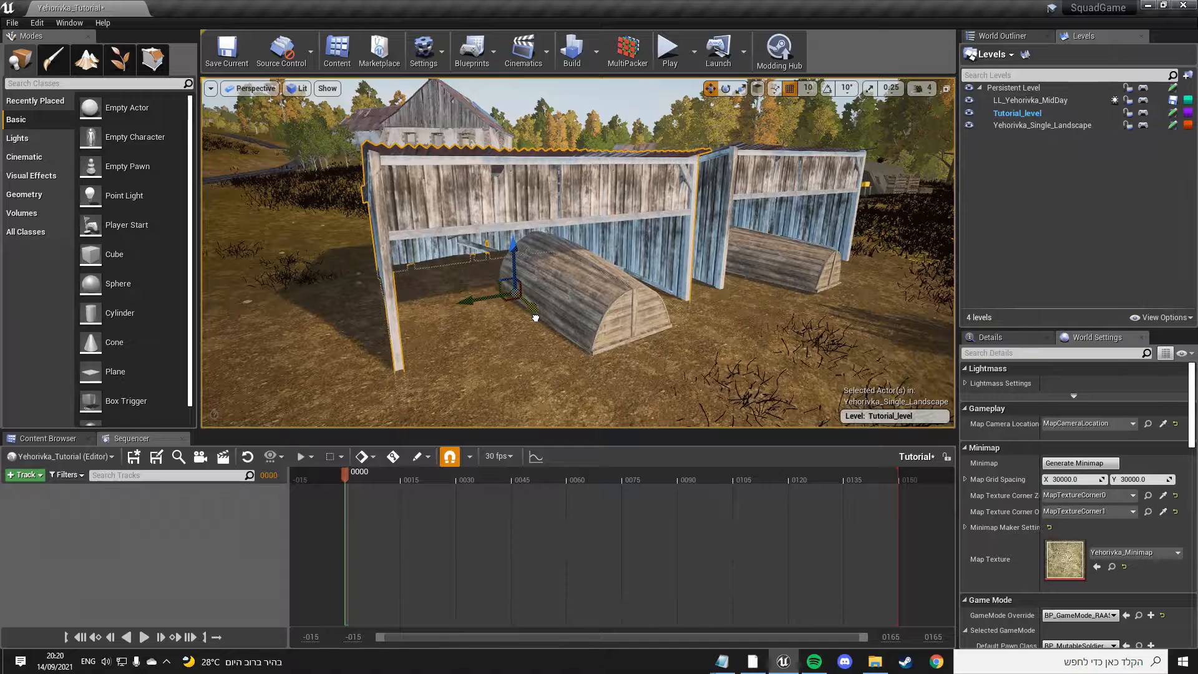
Step: Enable rotation snapping, try rotating the shed with the Rotate tool, and undo the recent shed changes
{"action": "left_click", "coordinate": [828, 88]}
{"action": "key", "text": "e"}
{"action": "mouse_move", "coordinate": [535, 317]}
{"action": "left_mouse_down"}
{"action": "mouse_move", "coordinate": [425, 321]}
{"action": "mouse_move", "coordinate": [553, 317]}
{"action": "mouse_move", "coordinate": [536, 317]}
{"action": "left_mouse_up"}
{"action": "key", "text": "ctrl+z"}
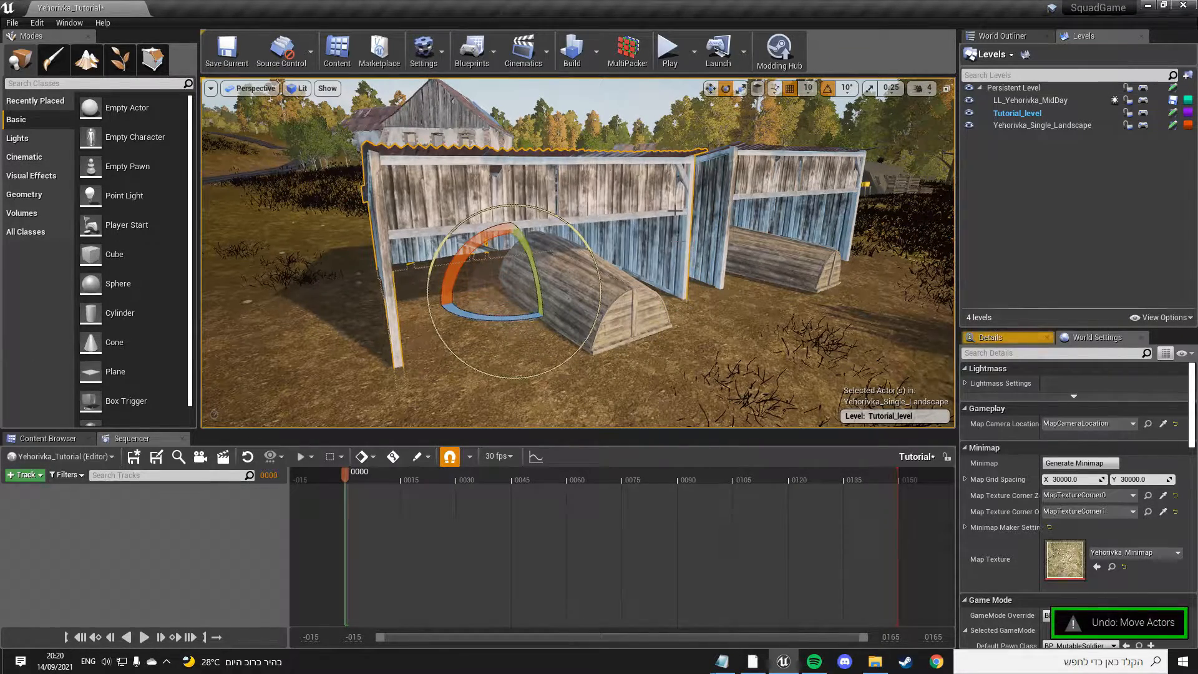
{"action": "key", "text": "ctrl+z"}
Step: Disable both position grid snapping and rotation snapping for the viewport
{"action": "mouse_move", "coordinate": [683, 284]}
{"action": "right_mouse_down"}
{"action": "mouse_move", "coordinate": [684, 297]}
{"action": "mouse_move", "coordinate": [736, 274]}
{"action": "mouse_move", "coordinate": [683, 284]}
{"action": "right_mouse_up"}
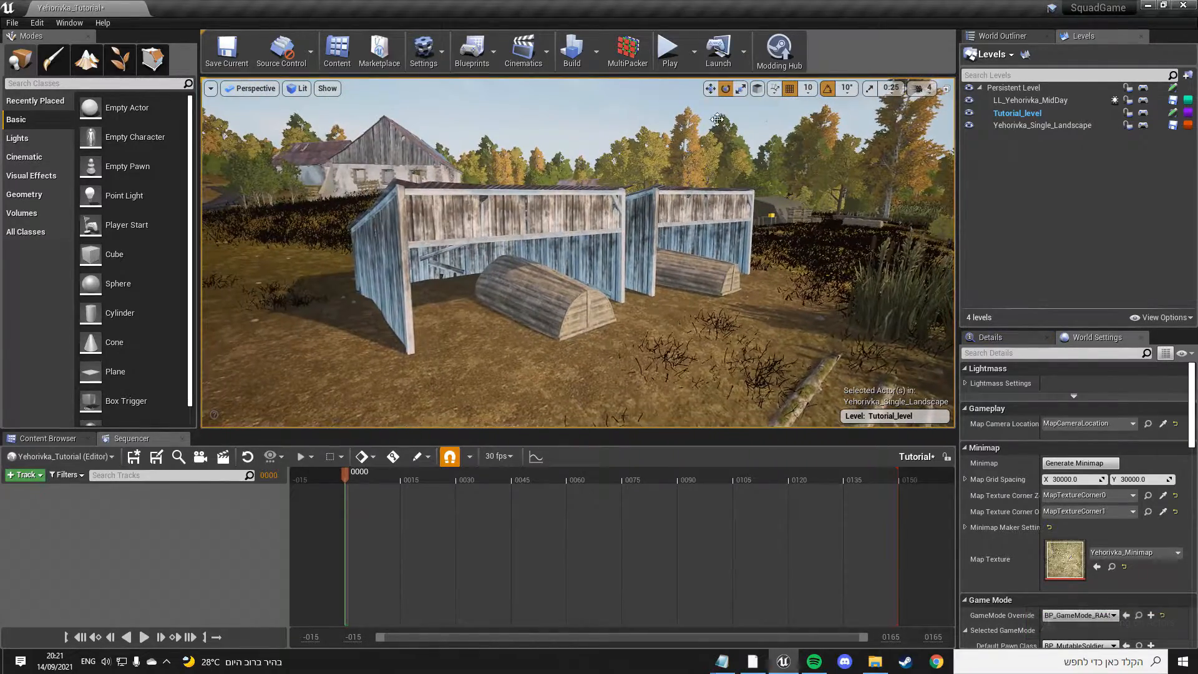
{"action": "left_click", "coordinate": [791, 90]}
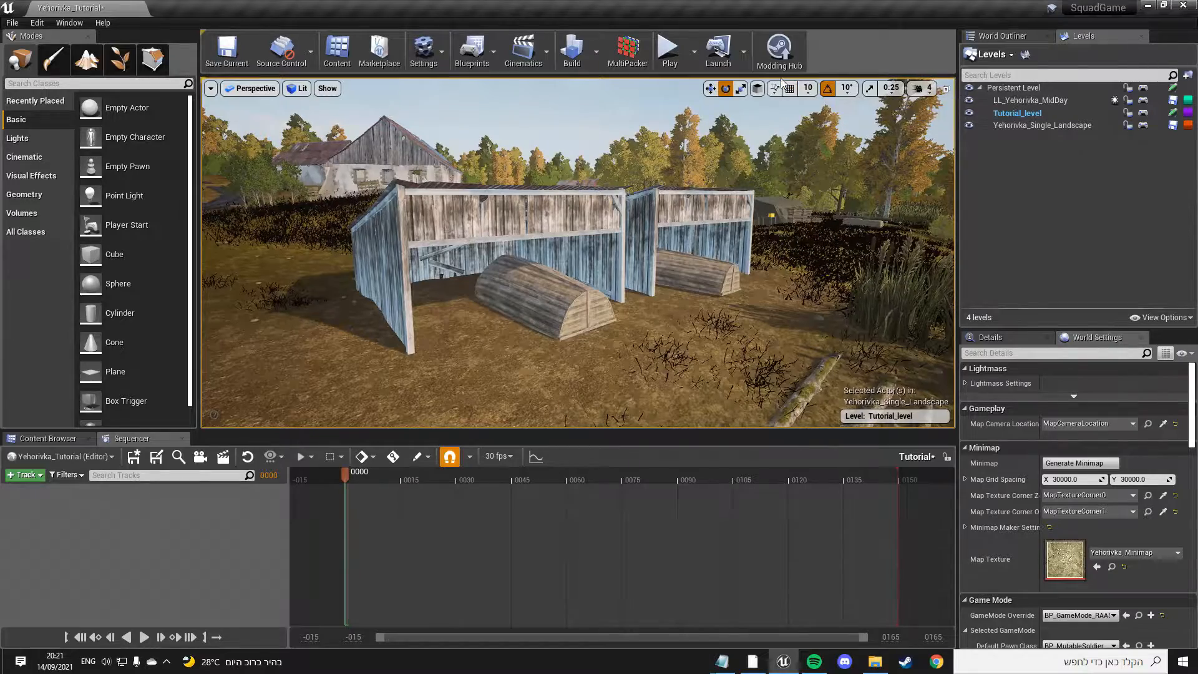
{"action": "left_click", "coordinate": [828, 90]}
Step: Fly the camera away from the sheds to look over the surrounding wetland and forest
{"action": "right_click_drag", "start_coordinate": [803, 166], "coordinate": [764, 204]}
{"action": "key", "text": "s"}
{"action": "key", "text": "w"}
{"action": "key", "text": "s"}
{"action": "key", "text": "w"}
{"action": "key", "text": "w"}
{"action": "key", "text": "s"}
{"action": "key", "text": "w"}
{"action": "key", "text": "w"}
{"action": "key", "text": "w"}
{"action": "key", "text": "s"}
Step: Toggle Game View off and on to compare the editor markers, and overlook the sheds and farmhouses from above
{"action": "key", "text": "g"}
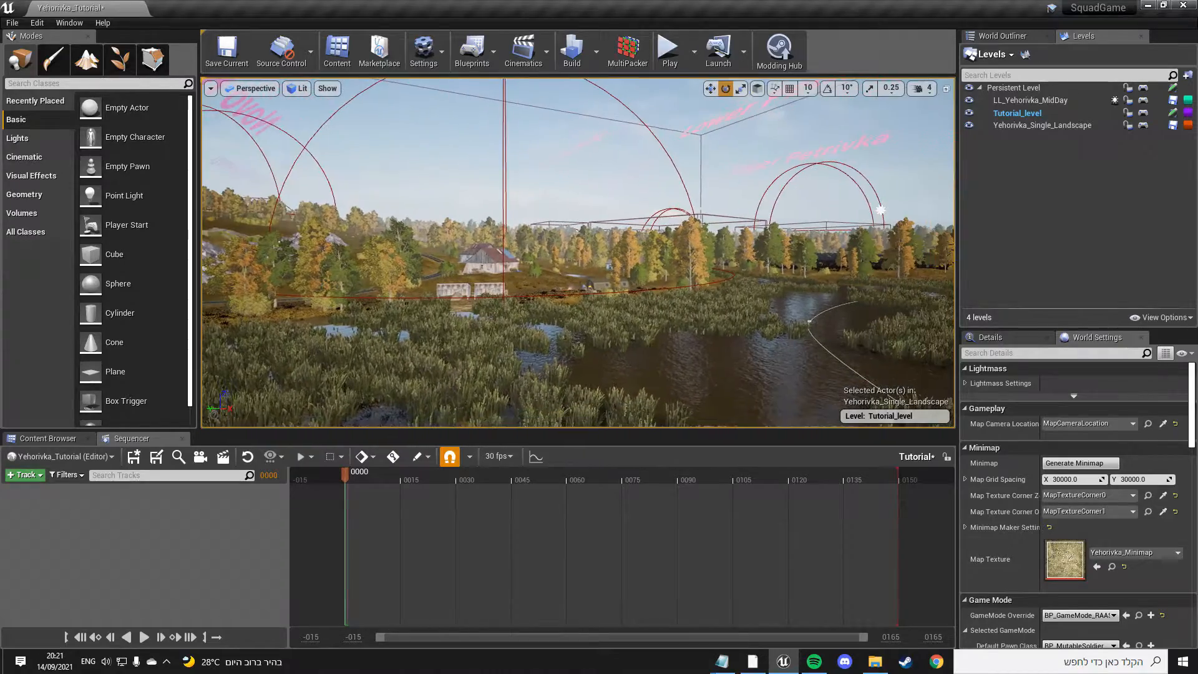
{"action": "key", "text": "g"}
{"action": "right_click_drag", "start_coordinate": [662, 230], "coordinate": [649, 219]}
{"action": "key", "text": "w"}
{"action": "right_click_drag", "start_coordinate": [649, 218], "coordinate": [649, 263]}
{"action": "right_click_drag", "start_coordinate": [649, 262], "coordinate": [705, 268]}
{"action": "right_click_drag", "start_coordinate": [705, 268], "coordinate": [705, 240]}
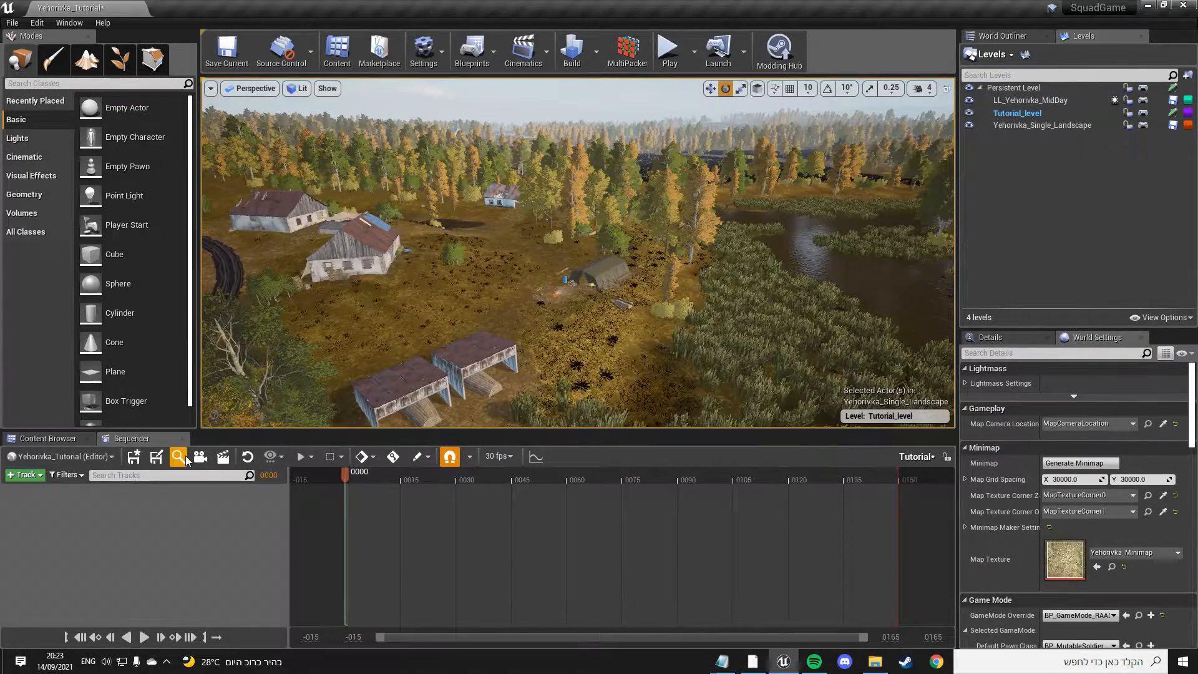
Step: Show the root Content folder in the Content Browser, look into the Blueprints folder, and return to the root
{"action": "left_click", "coordinate": [45, 439]}
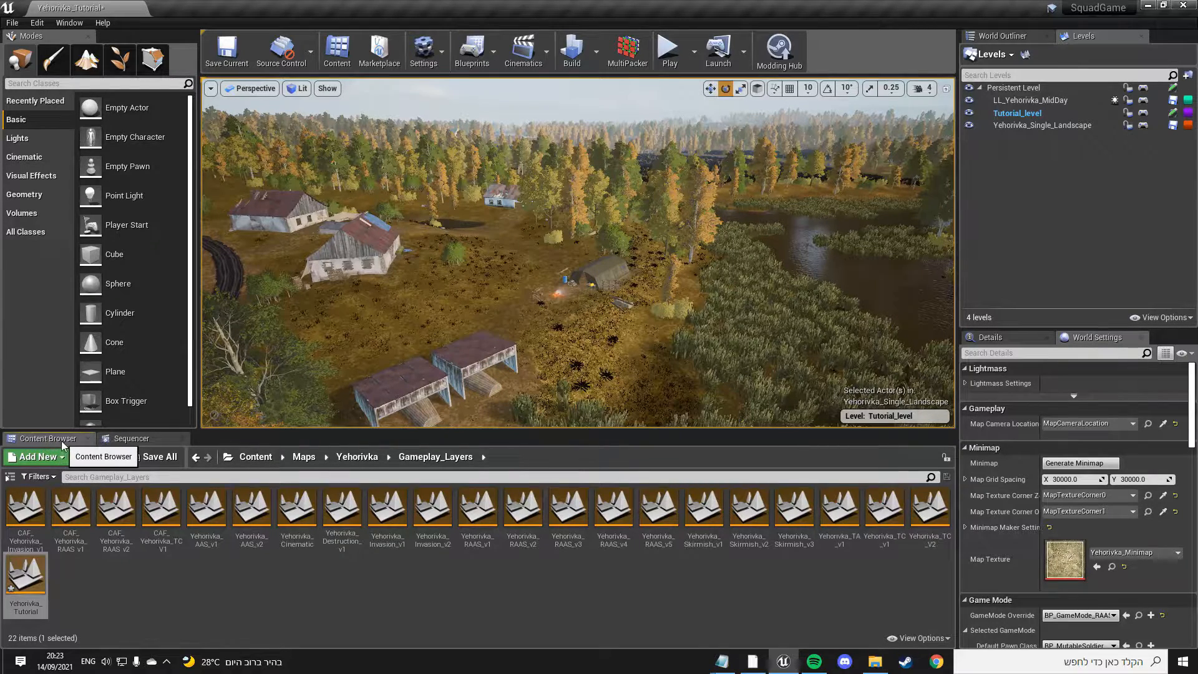
{"action": "left_click", "coordinate": [263, 458]}
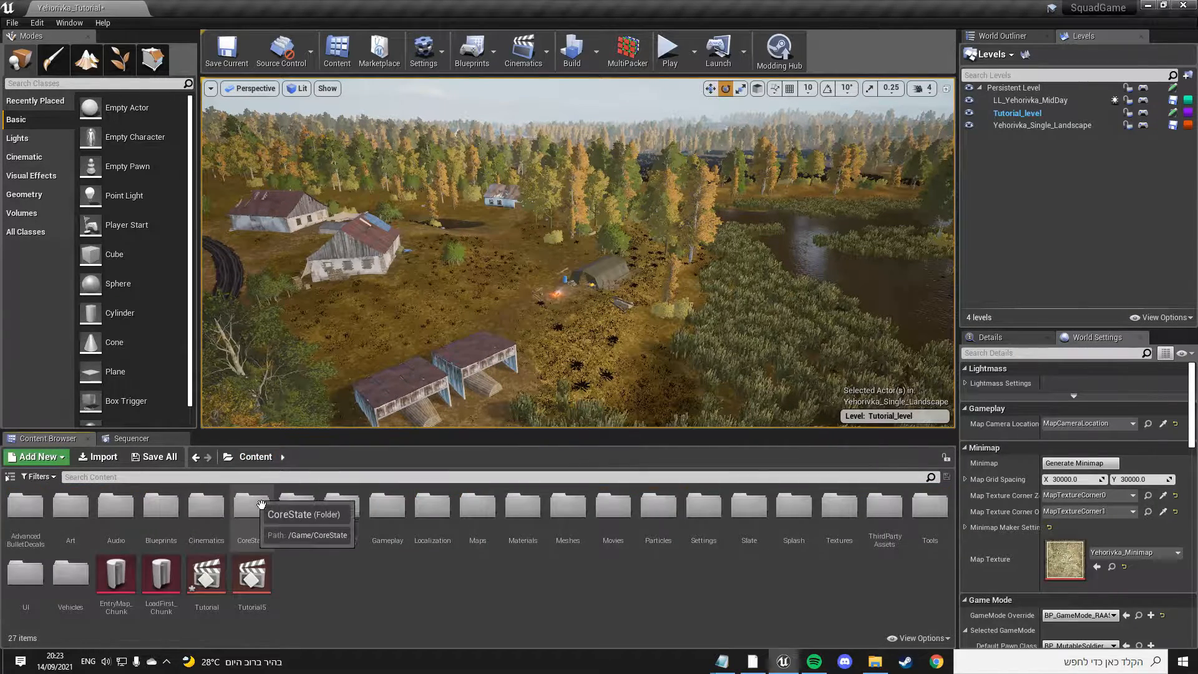
{"action": "right_click_drag", "start_coordinate": [448, 382], "coordinate": [374, 349]}
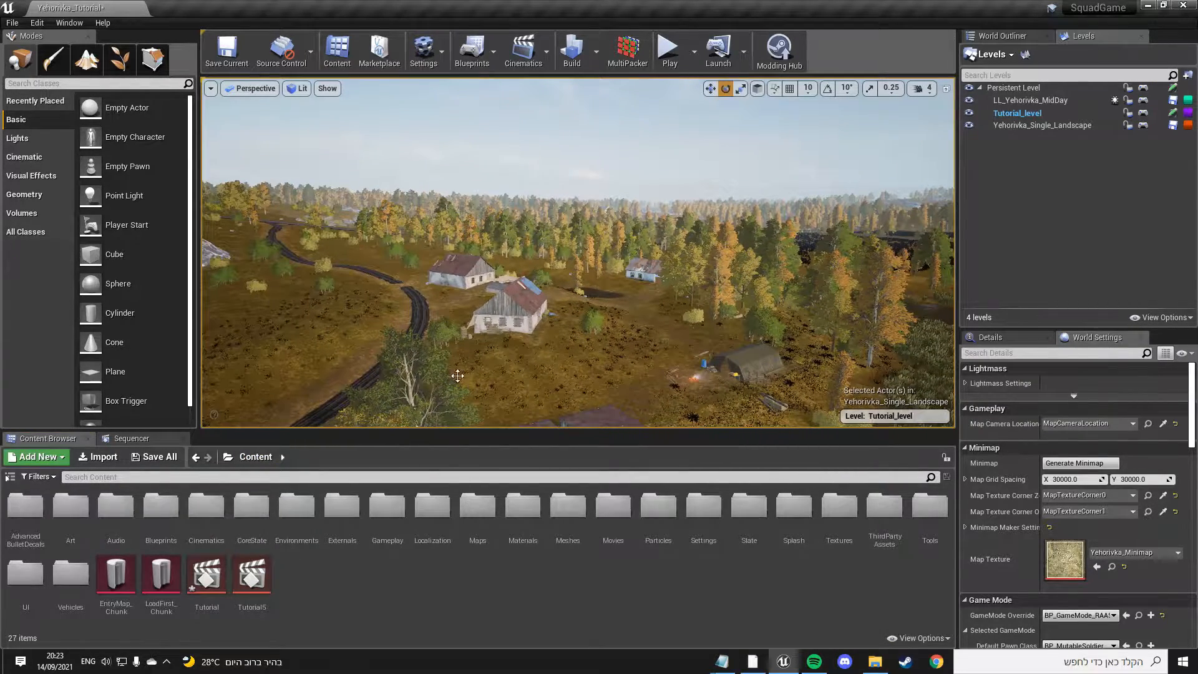
{"action": "right_click_drag", "start_coordinate": [453, 381], "coordinate": [469, 376]}
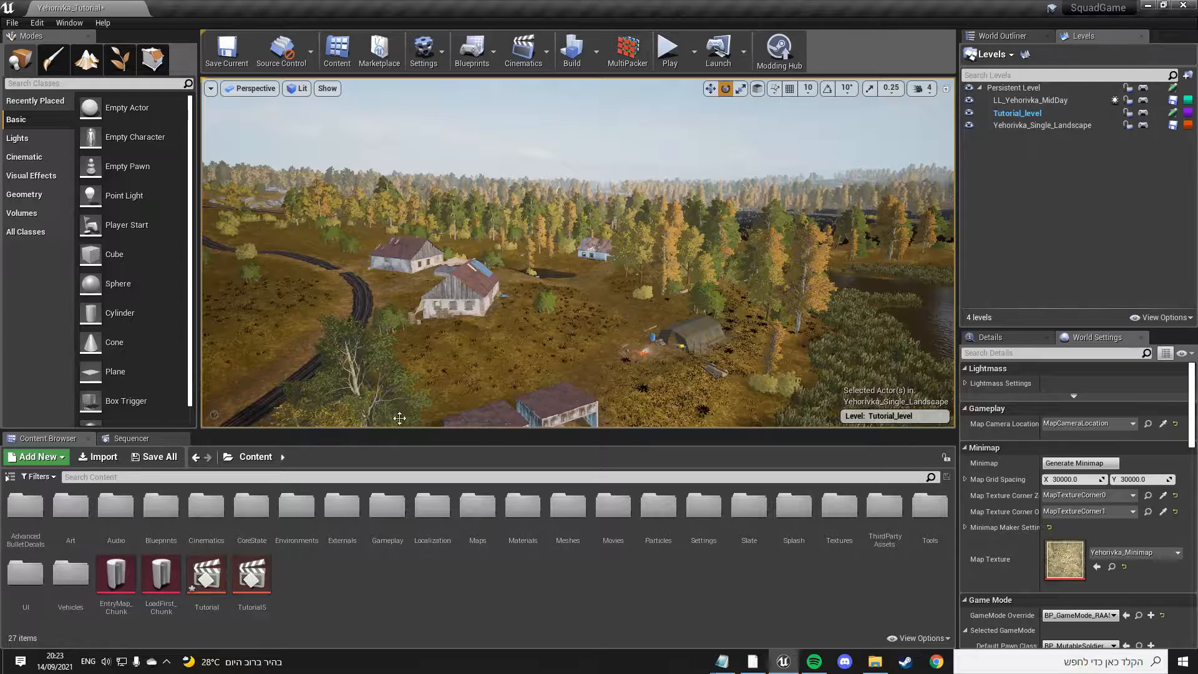
{"action": "double_click", "coordinate": [160, 506]}
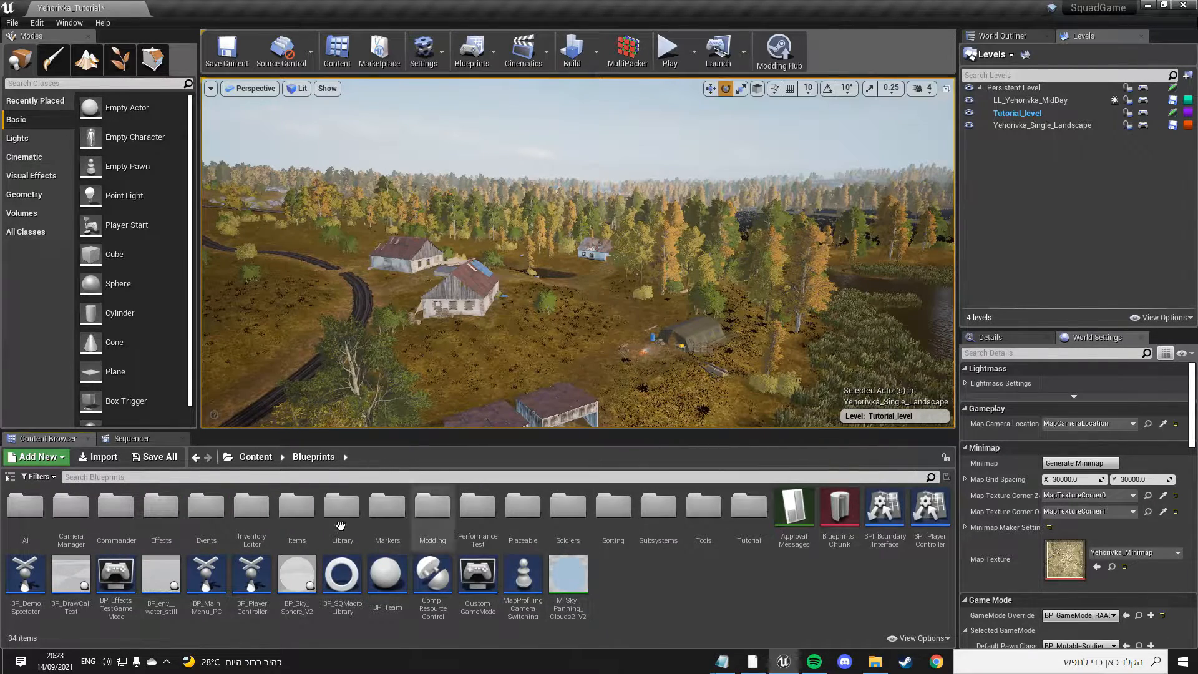
{"action": "left_click", "coordinate": [263, 458]}
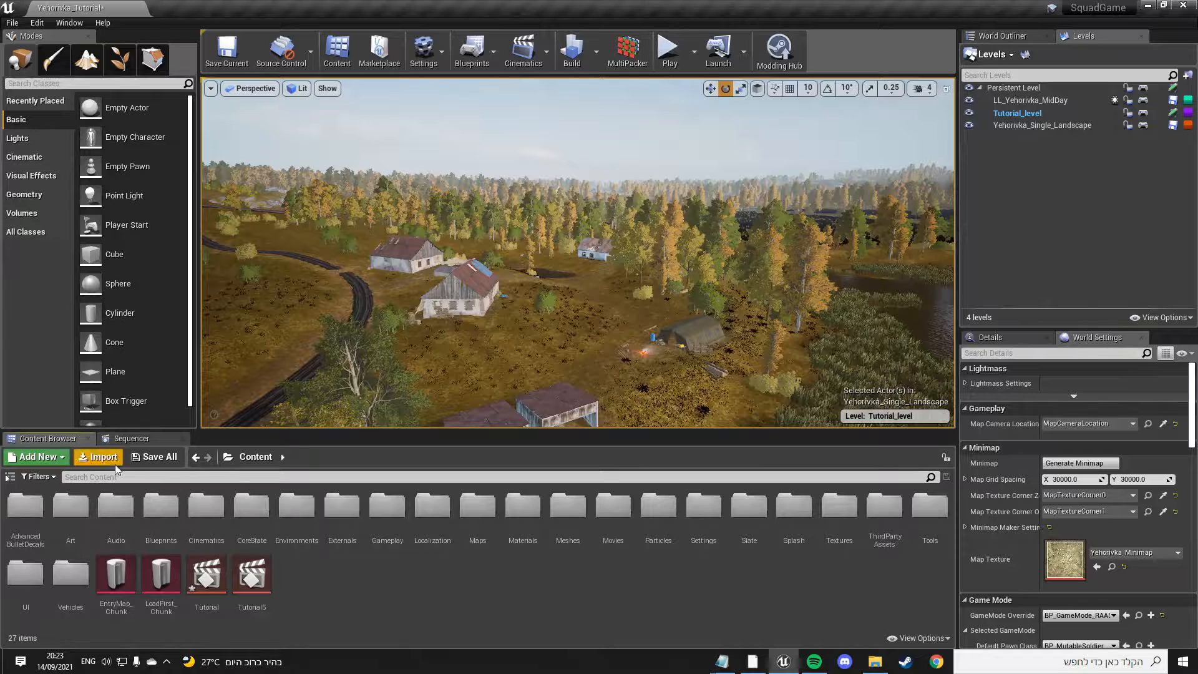
Step: Add the Static Mesh and Skeletal Mesh asset filters to the Content Browser
{"action": "left_click", "coordinate": [54, 478]}
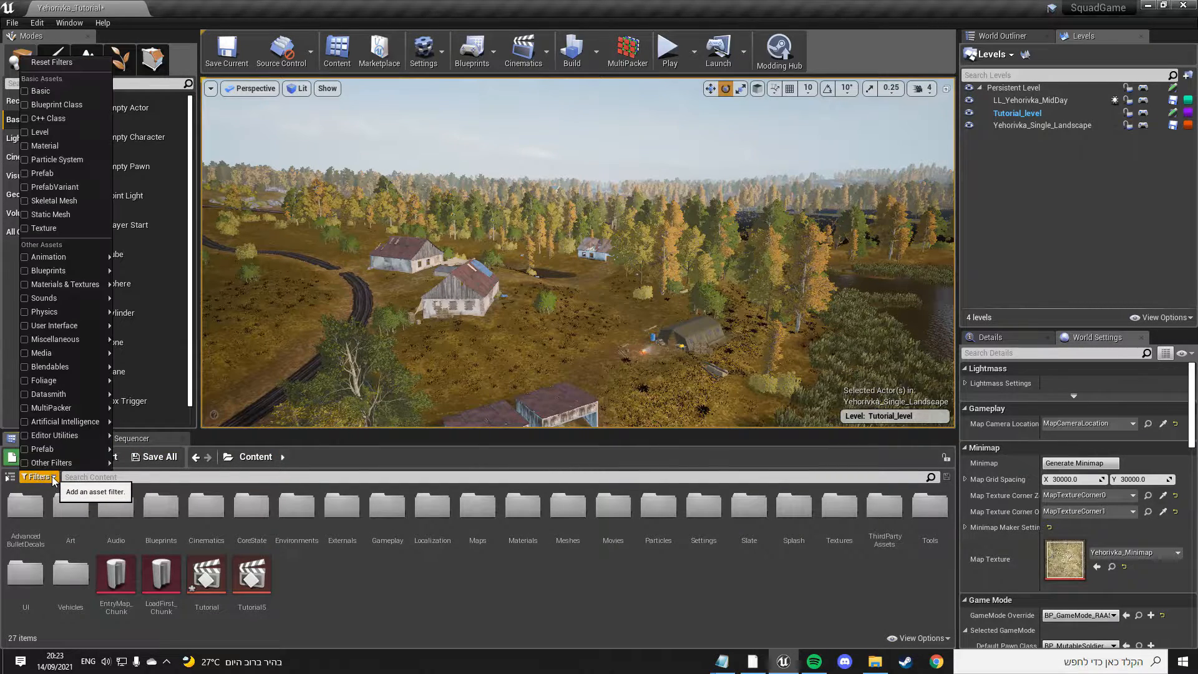
{"action": "left_click", "coordinate": [64, 212]}
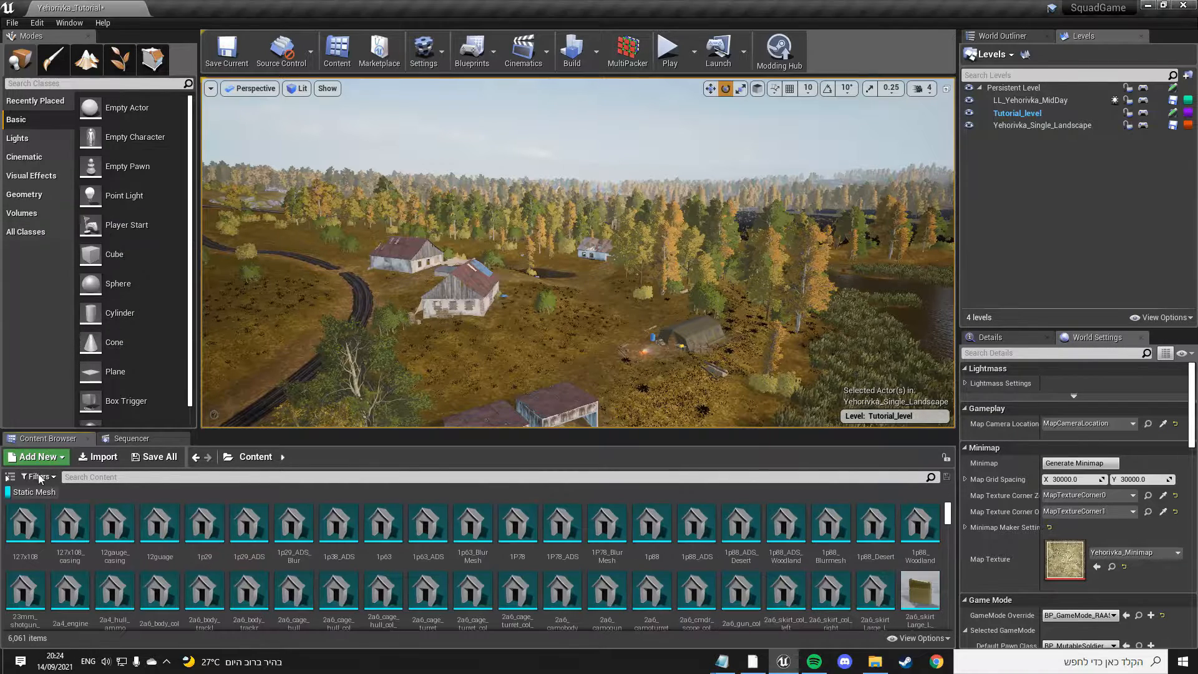
{"action": "left_click", "coordinate": [39, 477]}
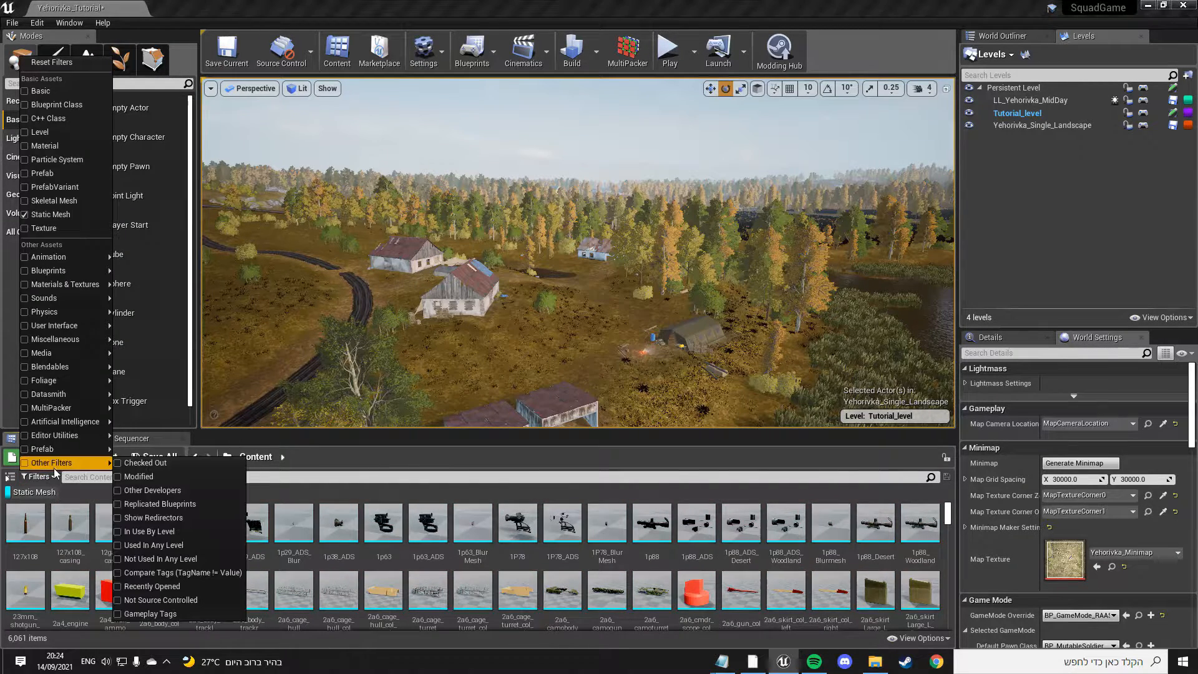
{"action": "left_click", "coordinate": [81, 201]}
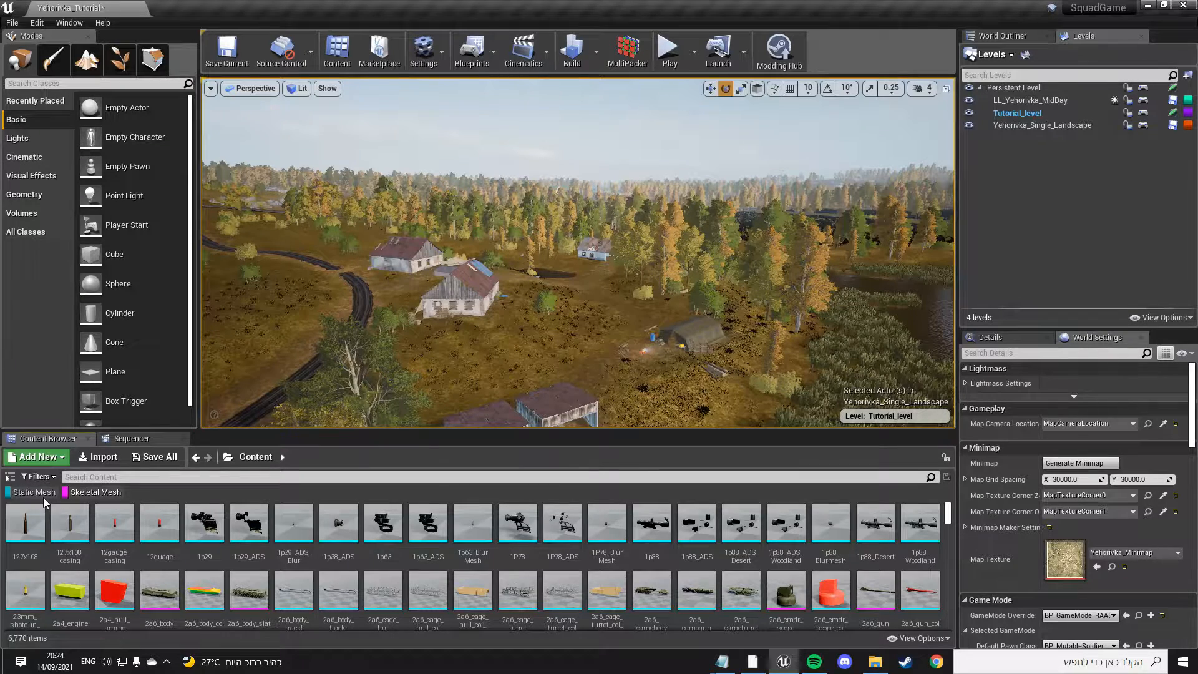
Step: Alternate between the Static Mesh and Skeletal Mesh filters to compare their assets, and deactivate both
{"action": "left_click", "coordinate": [51, 493]}
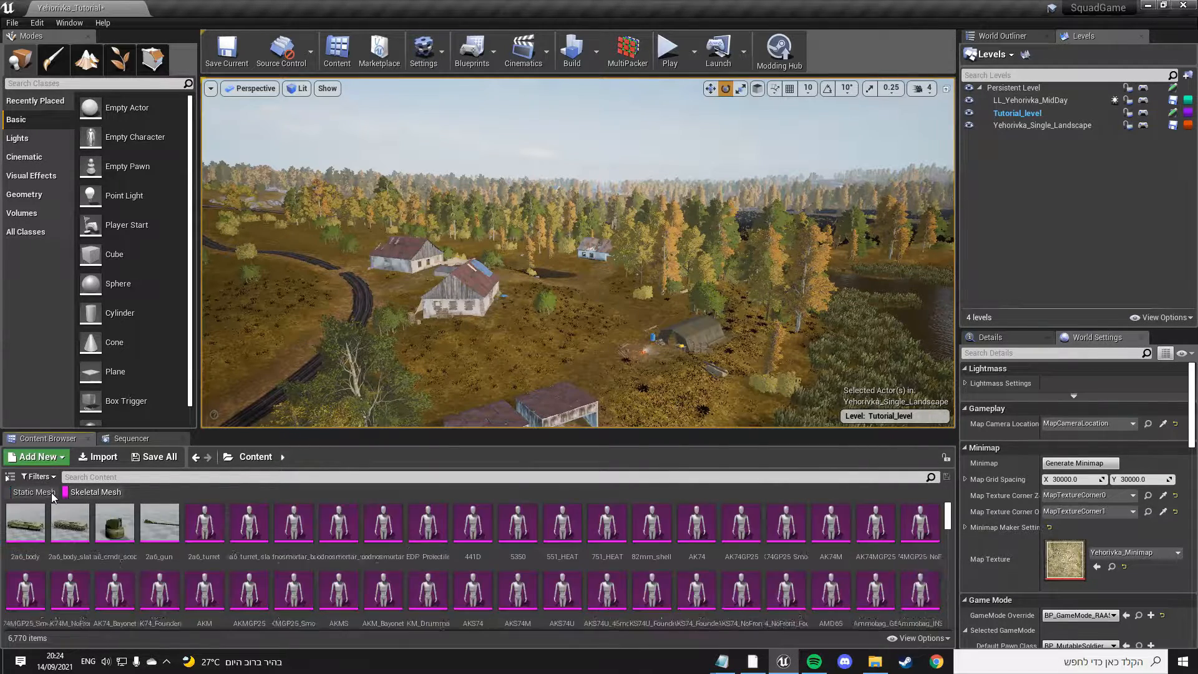
{"action": "right_click_drag", "start_coordinate": [302, 549], "coordinate": [302, 577]}
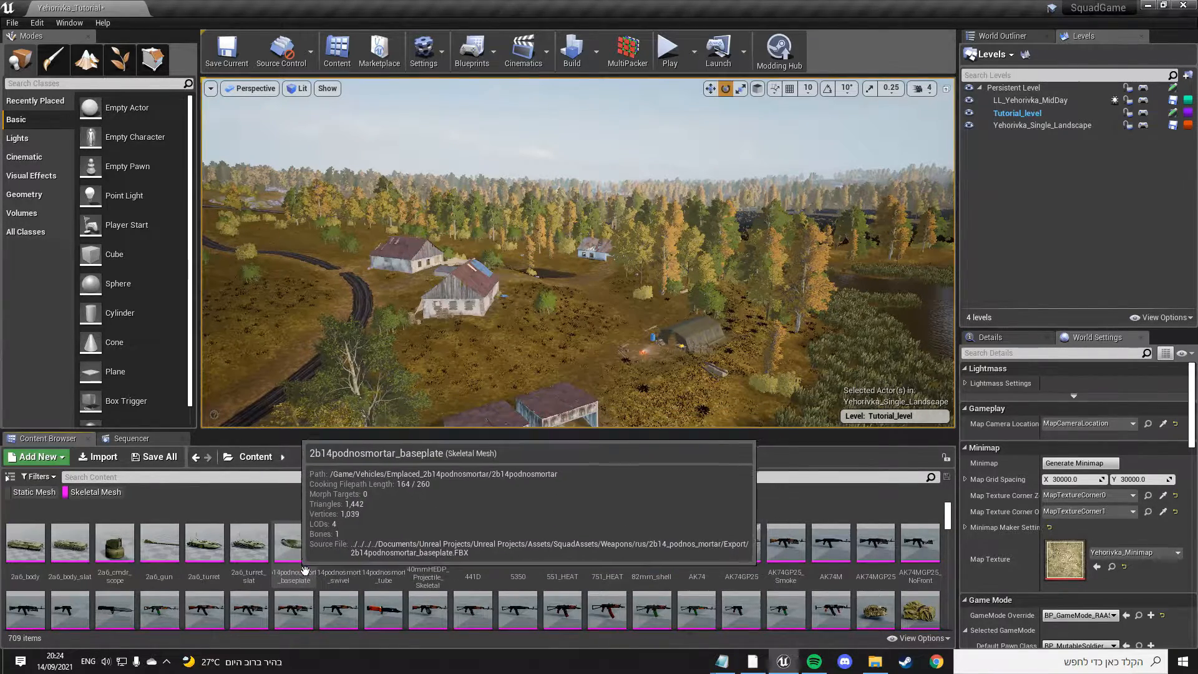
{"action": "left_click", "coordinate": [95, 493]}
{"action": "left_click", "coordinate": [34, 492]}
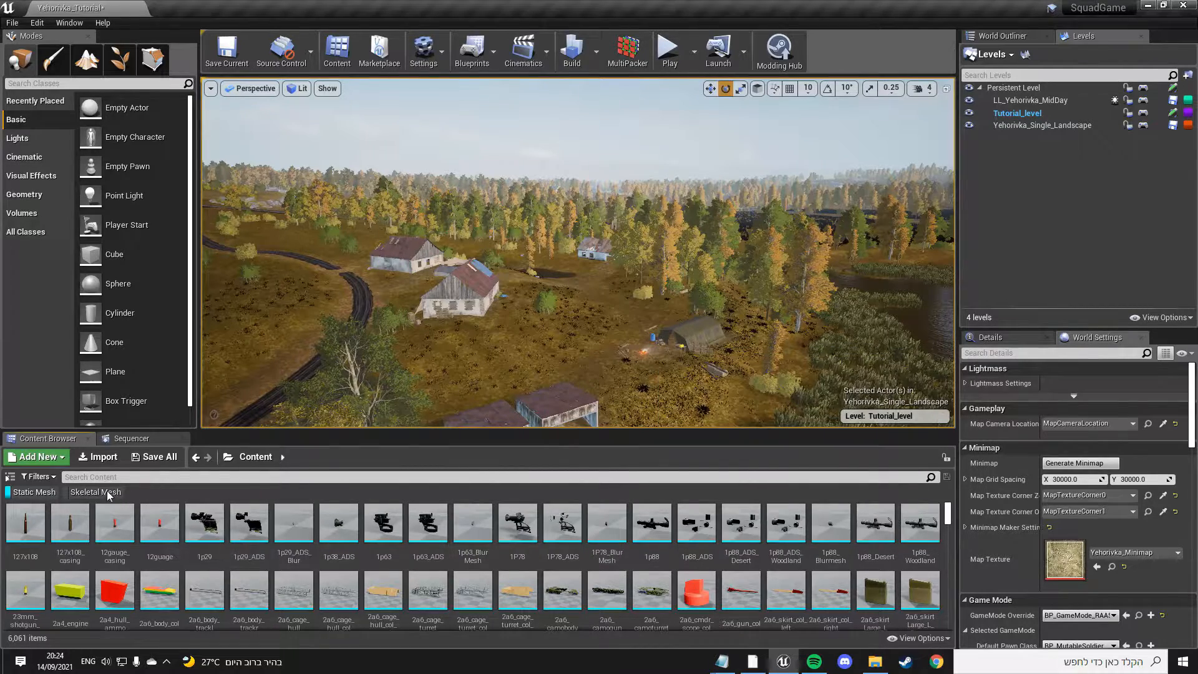
{"action": "left_click", "coordinate": [81, 492]}
{"action": "left_click", "coordinate": [49, 492]}
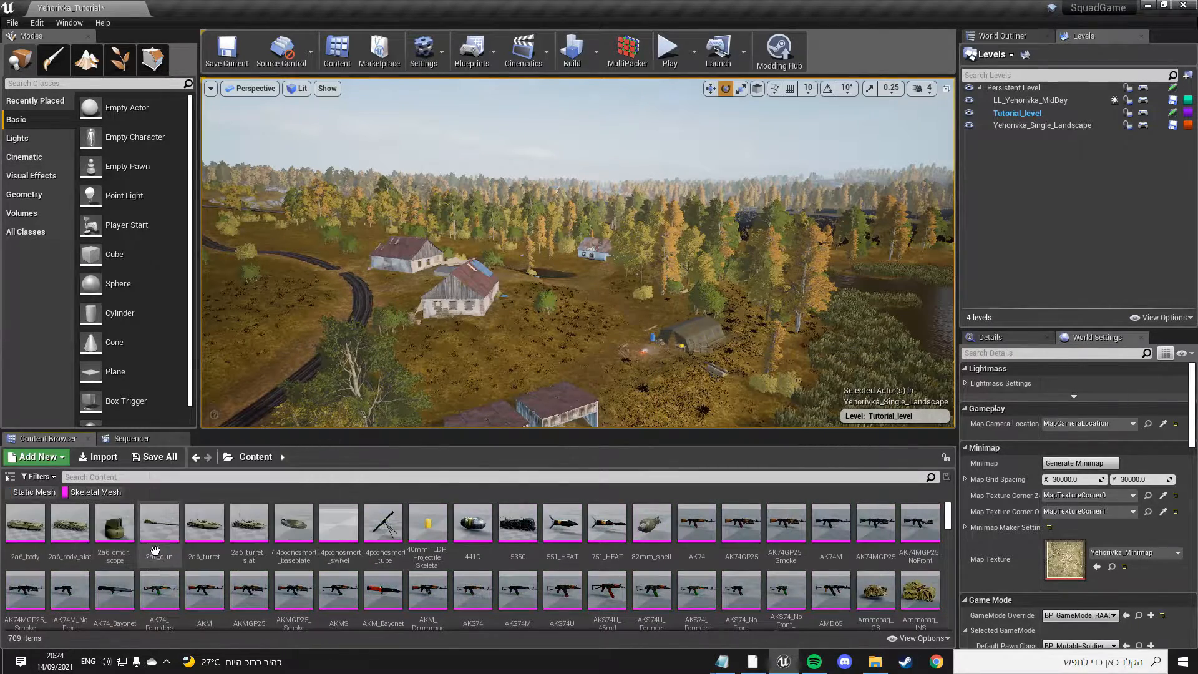
{"action": "left_click", "coordinate": [100, 494]}
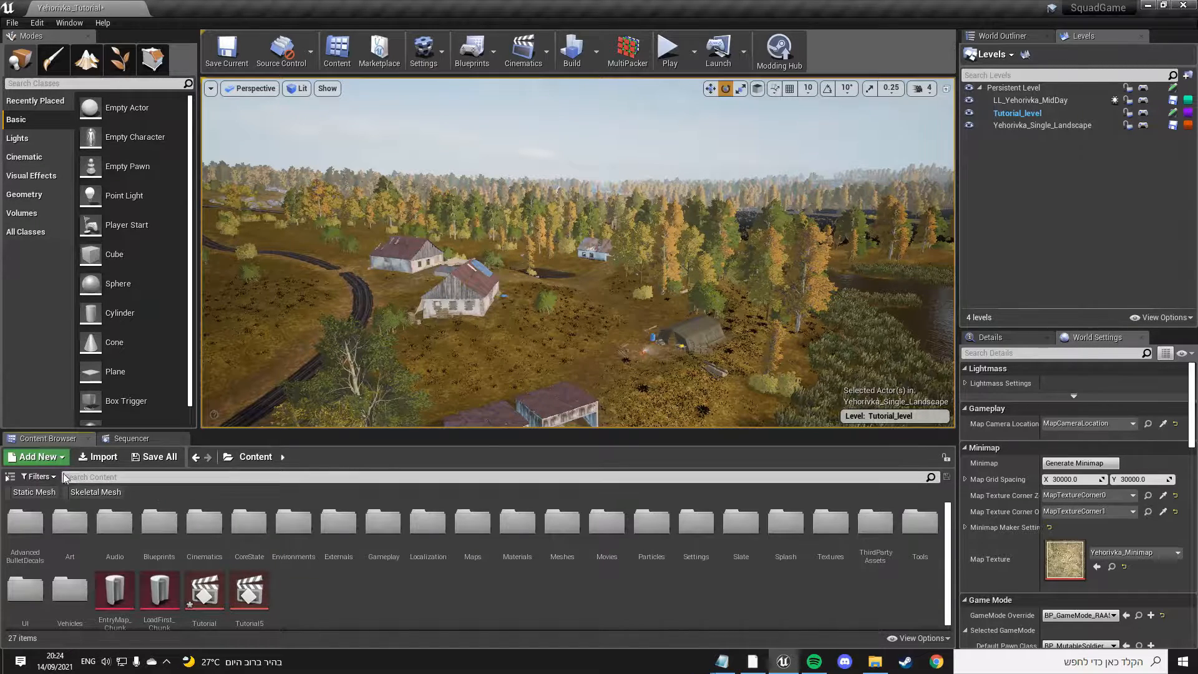
Step: Add the Blueprint Class filter, browse its assets, and switch the active filter to Static Mesh
{"action": "left_click", "coordinate": [39, 476]}
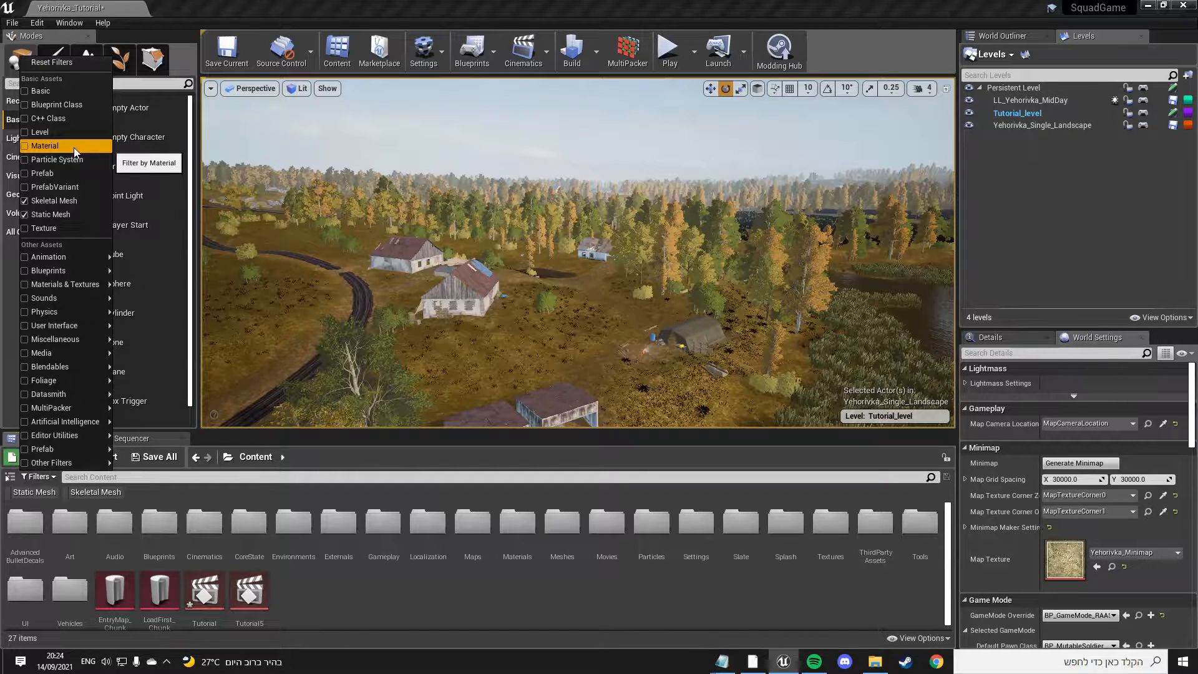
{"action": "left_click", "coordinate": [74, 107]}
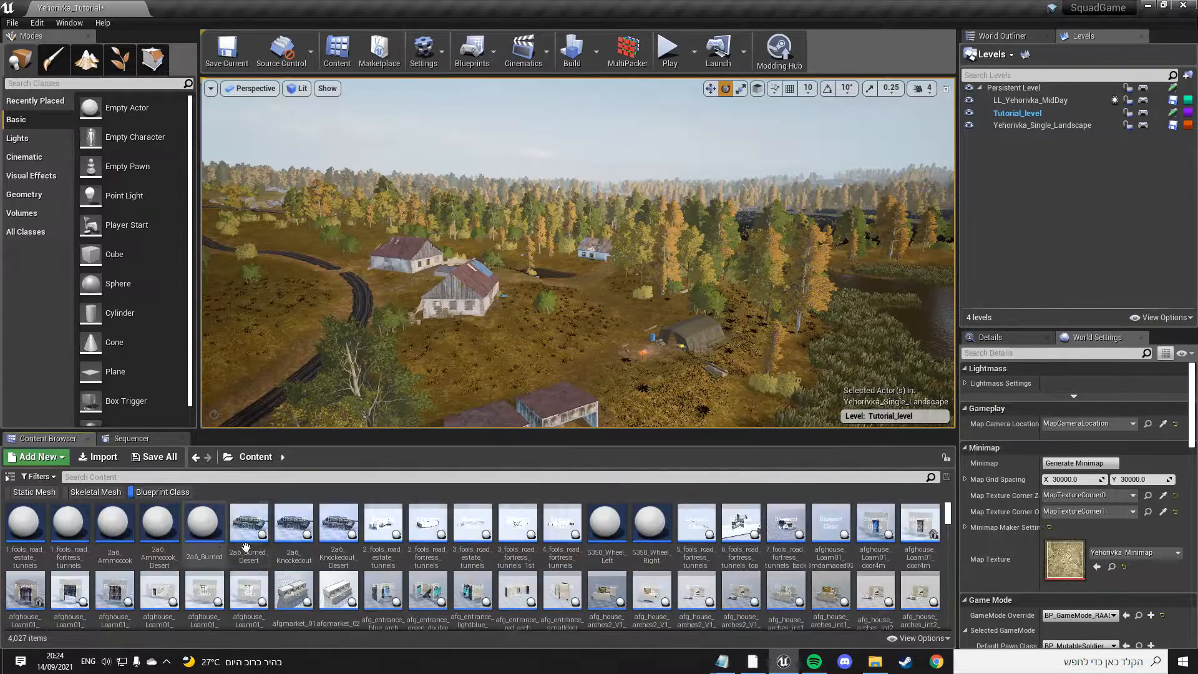
{"action": "scroll", "coordinate": [764, 553], "scroll_direction": "down", "scroll_amount": 5}
{"action": "scroll", "coordinate": [526, 574], "scroll_direction": "up", "scroll_amount": 5}
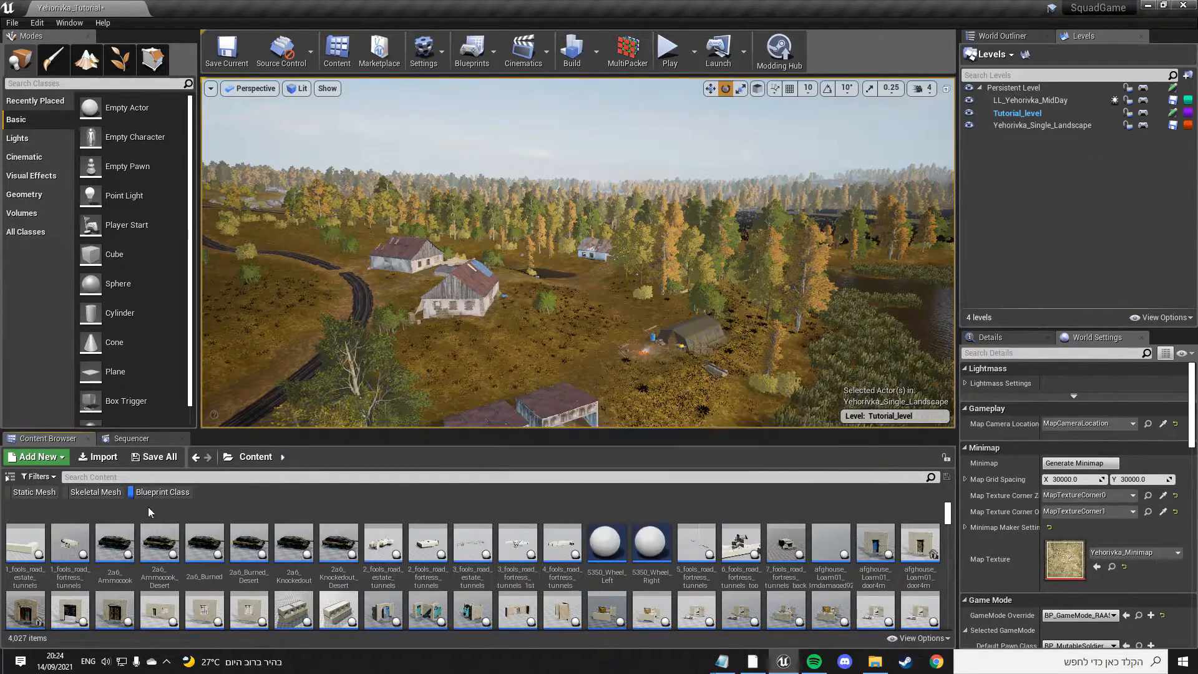
{"action": "left_click", "coordinate": [165, 493]}
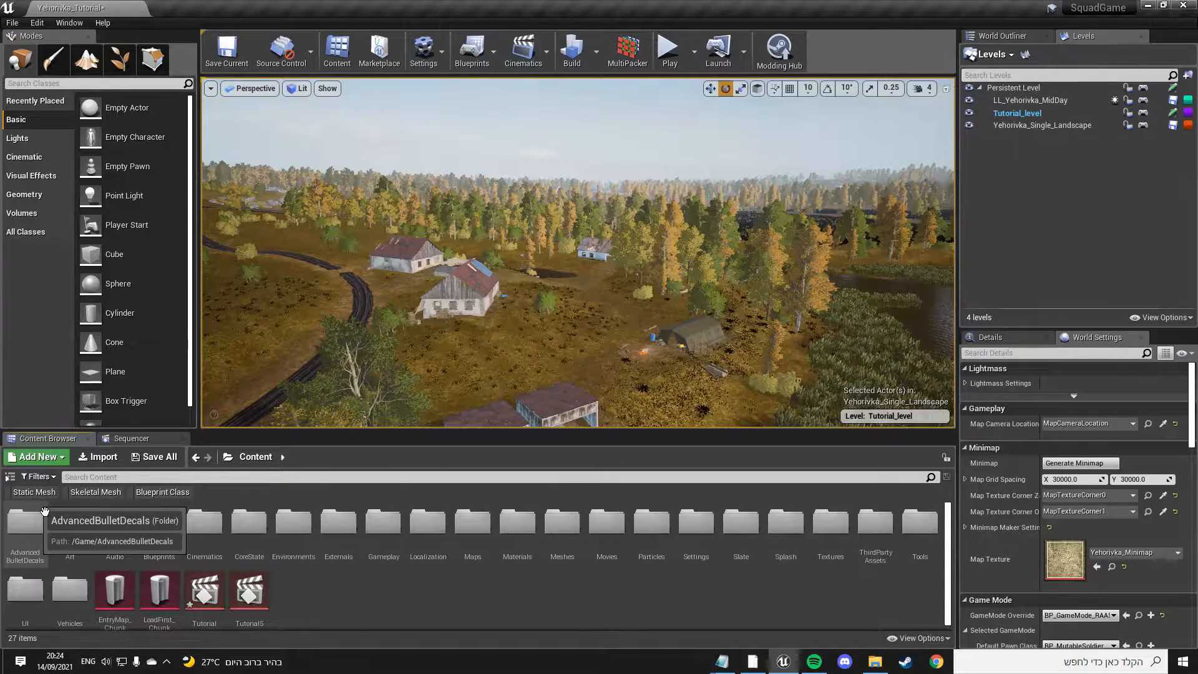
{"action": "left_click", "coordinate": [29, 493]}
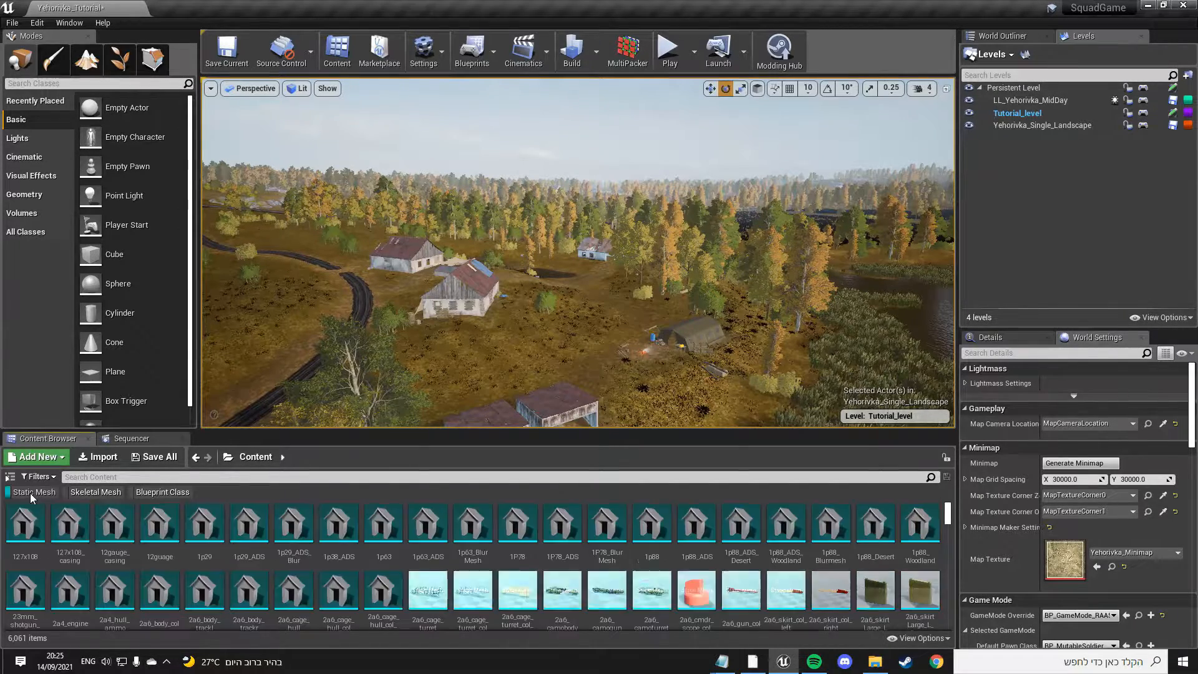
Step: Select and focus the farmhouse with the blue-patched roof, and examine it from several sides
{"action": "right_click_drag", "start_coordinate": [538, 326], "coordinate": [416, 291]}
{"action": "key", "text": "w"}
{"action": "left_click", "coordinate": [416, 292]}
{"action": "key", "text": "f"}
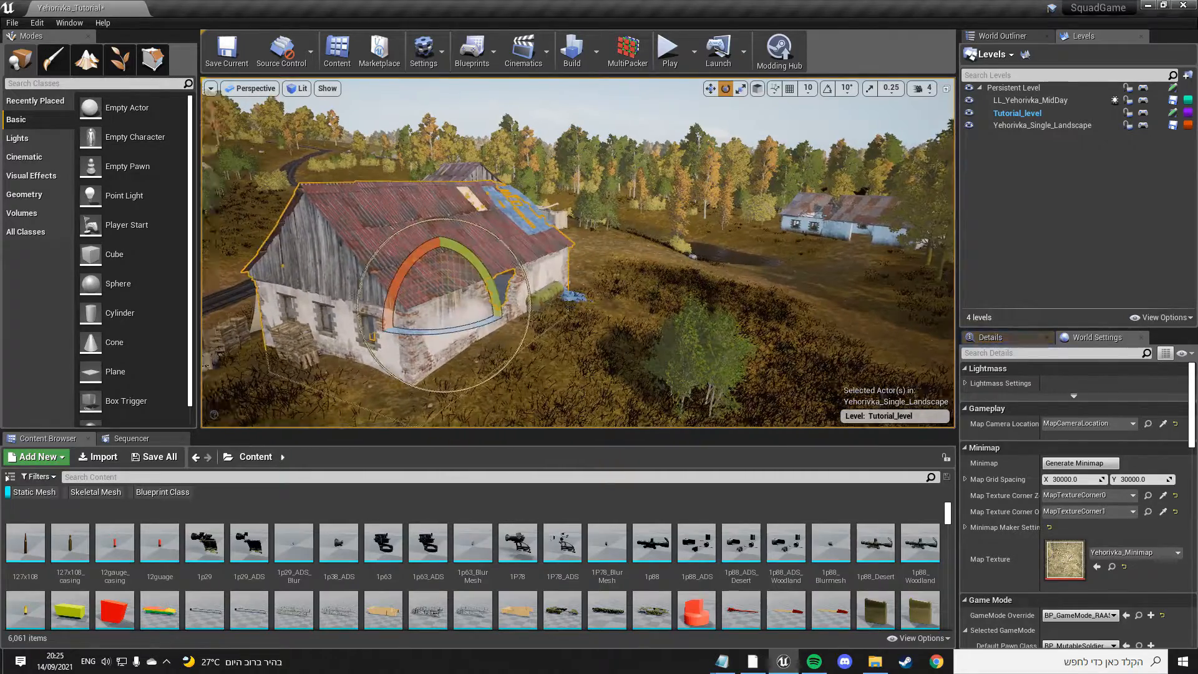
{"action": "right_click_drag", "start_coordinate": [756, 280], "coordinate": [699, 278]}
{"action": "key", "text": "w"}
{"action": "key", "text": "d"}
{"action": "key", "text": "w"}
{"action": "key", "text": "s"}
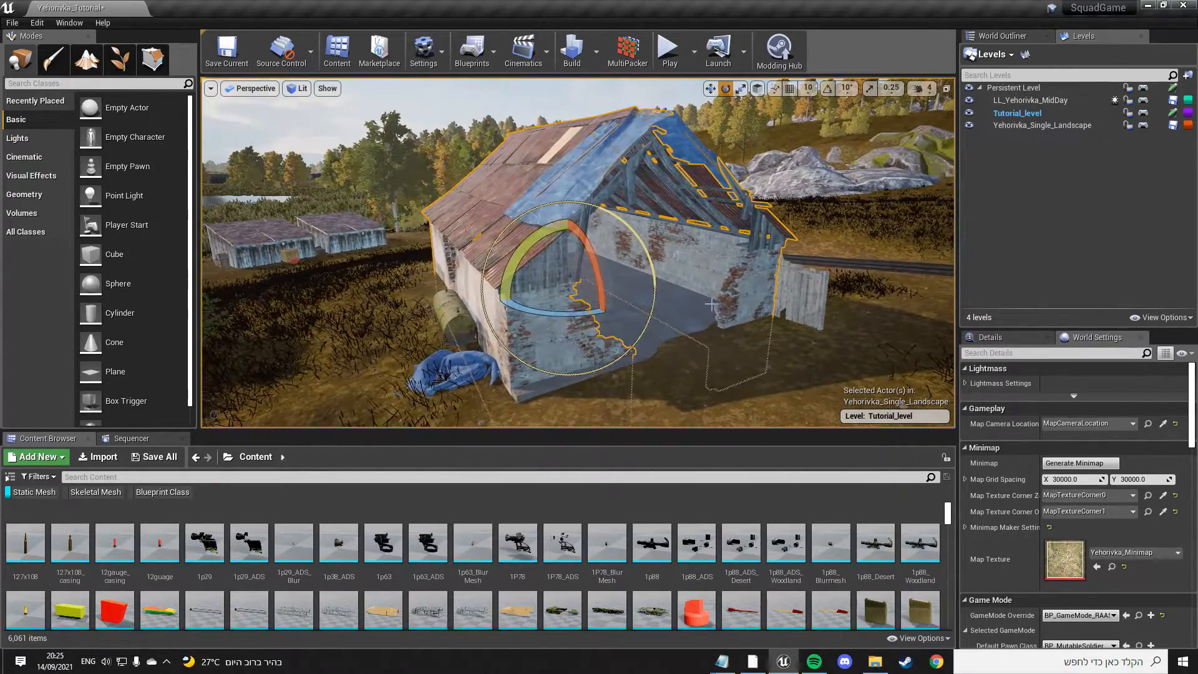
{"action": "right_click_drag", "start_coordinate": [578, 253], "coordinate": [374, 237]}
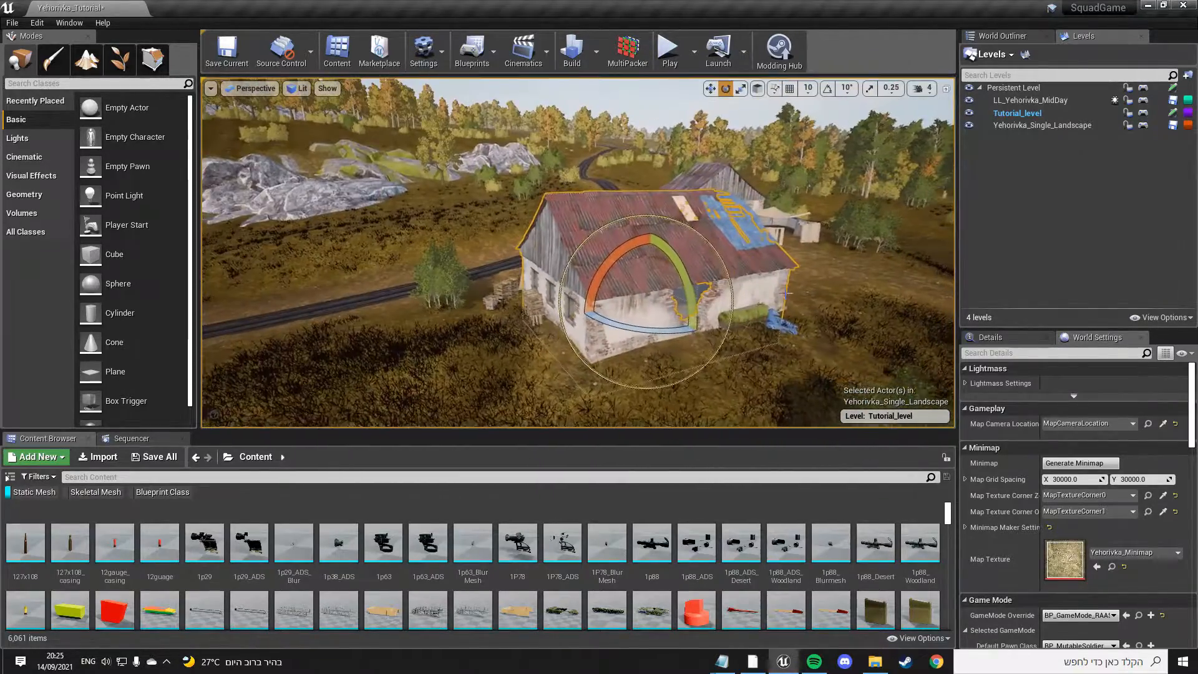
Step: Try rotating the selected farmhouse about its blue vertical axis, and undo the rotation
{"action": "left_click_drag", "start_coordinate": [638, 332], "coordinate": [694, 333]}
{"action": "key", "text": "ctrl+z"}
{"action": "right_click_drag", "start_coordinate": [683, 332], "coordinate": [515, 356]}
{"action": "right_click_drag", "start_coordinate": [768, 336], "coordinate": [790, 364]}
Step: Find the 545can static mesh among the filtered assets, place it on the ground near the farmhouse, and inspect it up close
{"action": "scroll", "coordinate": [541, 571], "scroll_direction": "down", "scroll_amount": 3}
{"action": "scroll", "coordinate": [538, 571], "scroll_direction": "up", "scroll_amount": 3}
{"action": "scroll", "coordinate": [540, 563], "scroll_direction": "down", "scroll_amount": 3}
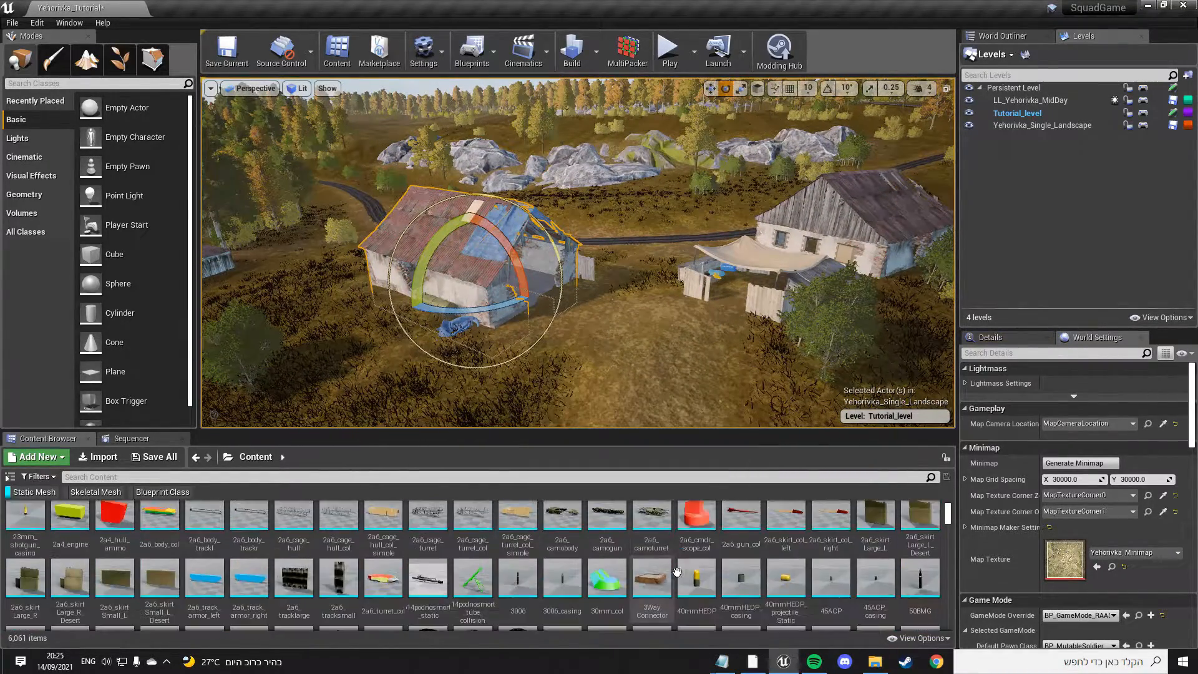
{"action": "scroll", "coordinate": [727, 548], "scroll_direction": "down", "scroll_amount": 3}
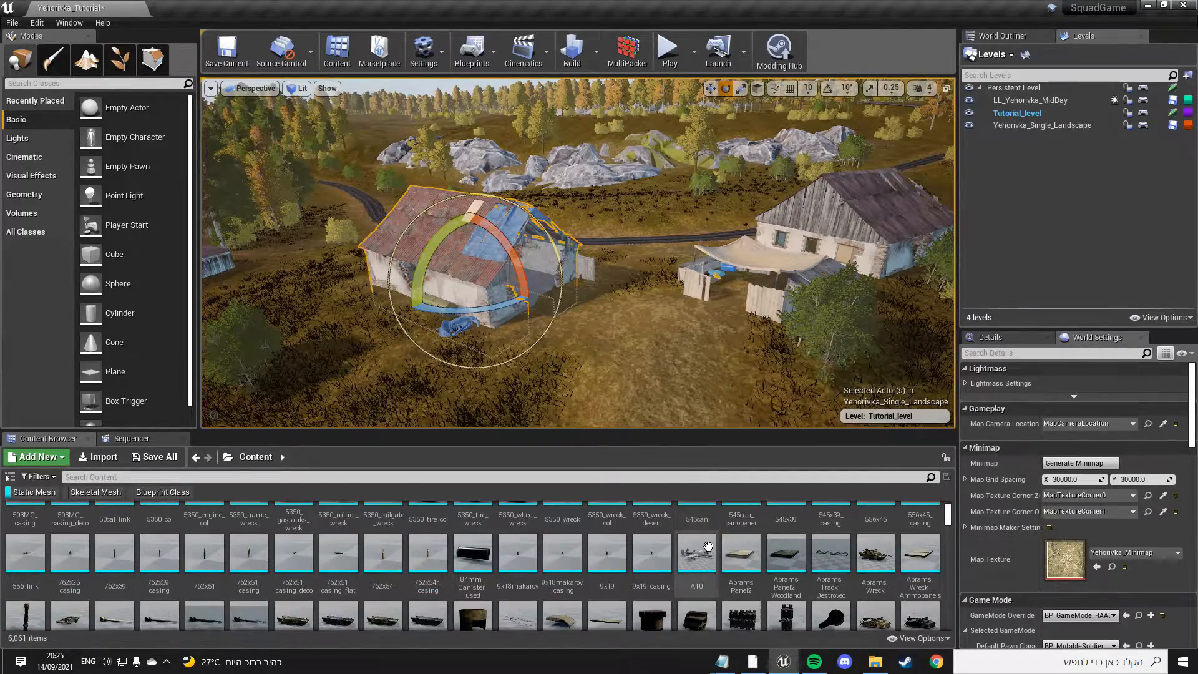
{"action": "mouse_move", "coordinate": [659, 285]}
{"action": "right_mouse_down"}
{"action": "mouse_move", "coordinate": [674, 349]}
{"action": "mouse_move", "coordinate": [661, 280]}
{"action": "right_mouse_up"}
{"action": "key", "text": "w"}
{"action": "left_click_drag", "start_coordinate": [697, 517], "coordinate": [660, 295]}
{"action": "left_click", "coordinate": [678, 368]}
{"action": "right_click_drag", "start_coordinate": [678, 368], "coordinate": [612, 322]}
{"action": "key", "text": "w"}
{"action": "key", "text": "w"}
{"action": "key", "text": "s"}
{"action": "key", "text": "w"}
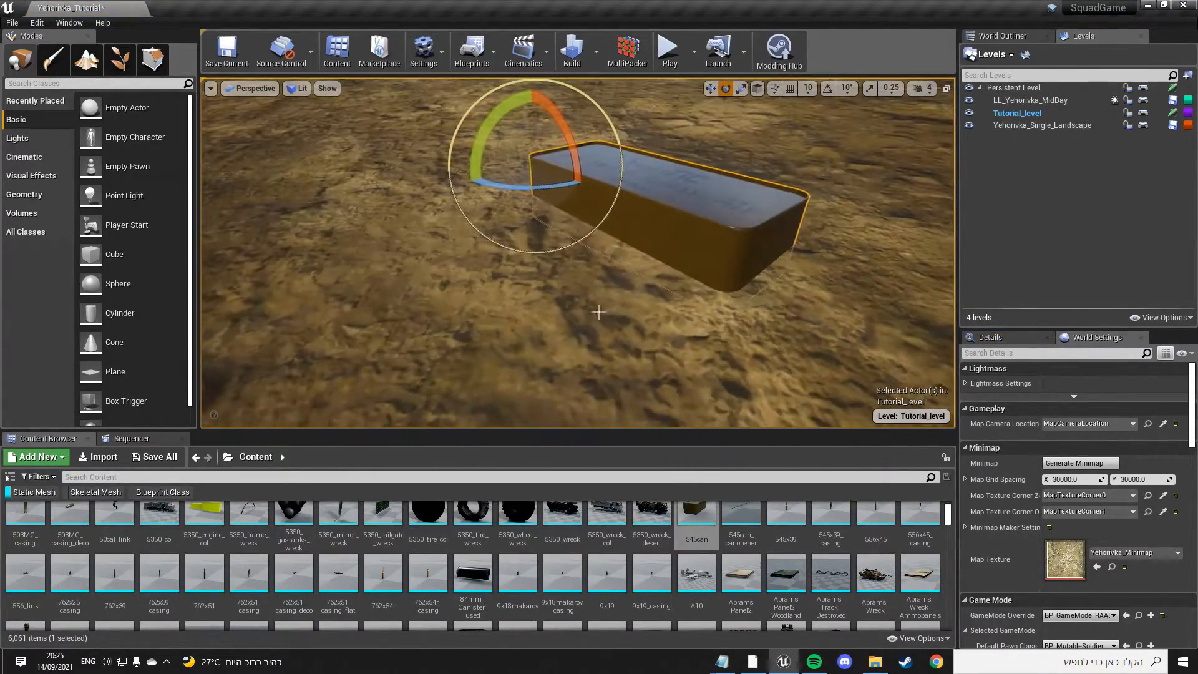
Step: Take a last look at the 545can mesh on the ground and delete it from the level
{"action": "left_click_drag", "start_coordinate": [494, 120], "coordinate": [558, 144]}
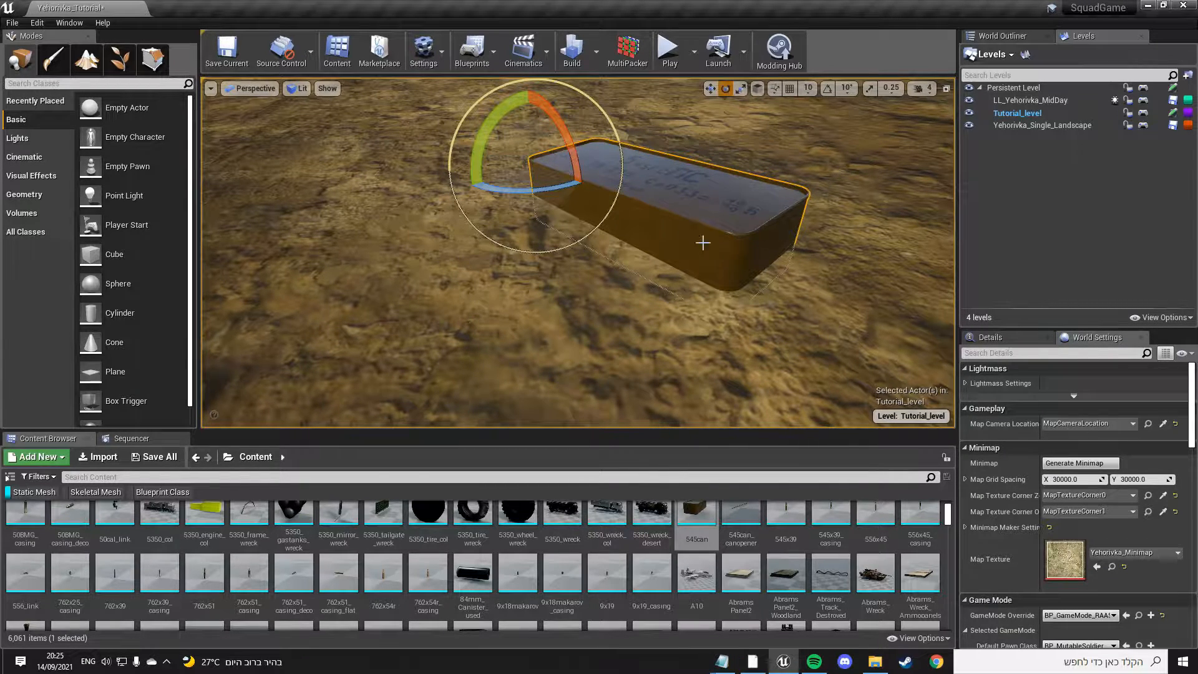
{"action": "key", "text": "Delete"}
Step: Place the A10 static mesh on the ground near the farmhouse, accepting the out-of-bounds placement, and delete it again
{"action": "scroll", "coordinate": [758, 579], "scroll_direction": "down", "scroll_amount": 8}
{"action": "scroll", "coordinate": [760, 546], "scroll_direction": "up", "scroll_amount": 7}
{"action": "right_click_drag", "start_coordinate": [665, 310], "coordinate": [655, 212]}
{"action": "left_click_drag", "start_coordinate": [696, 555], "coordinate": [681, 355]}
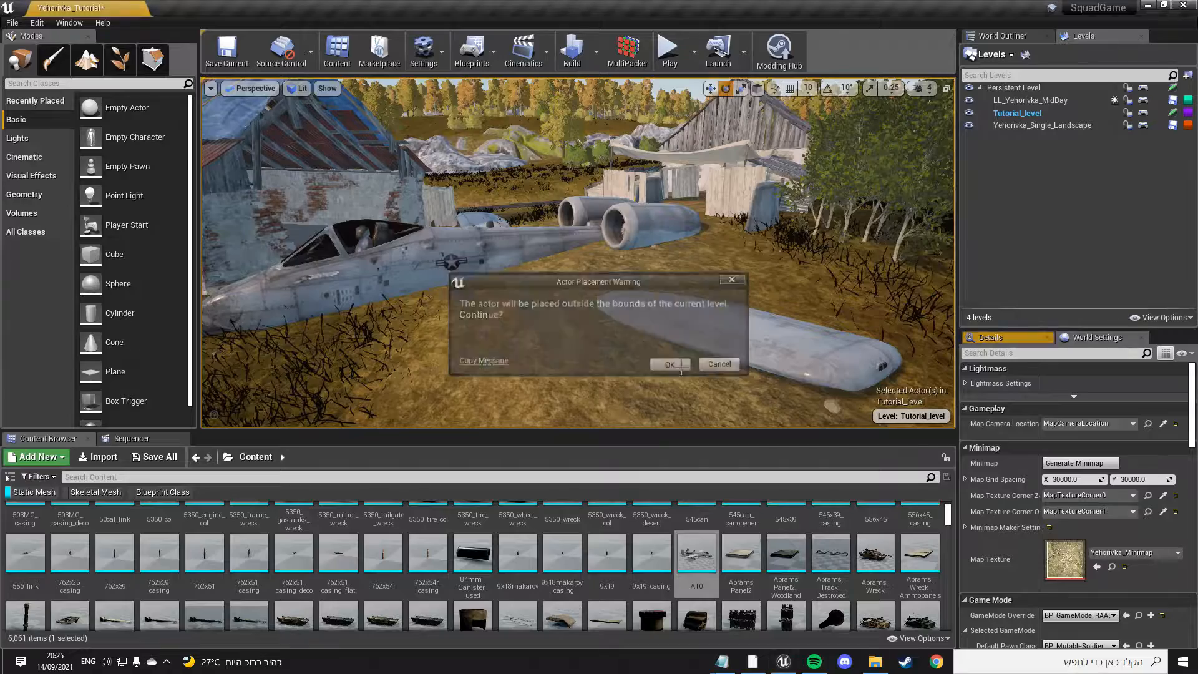
{"action": "left_click", "coordinate": [679, 367]}
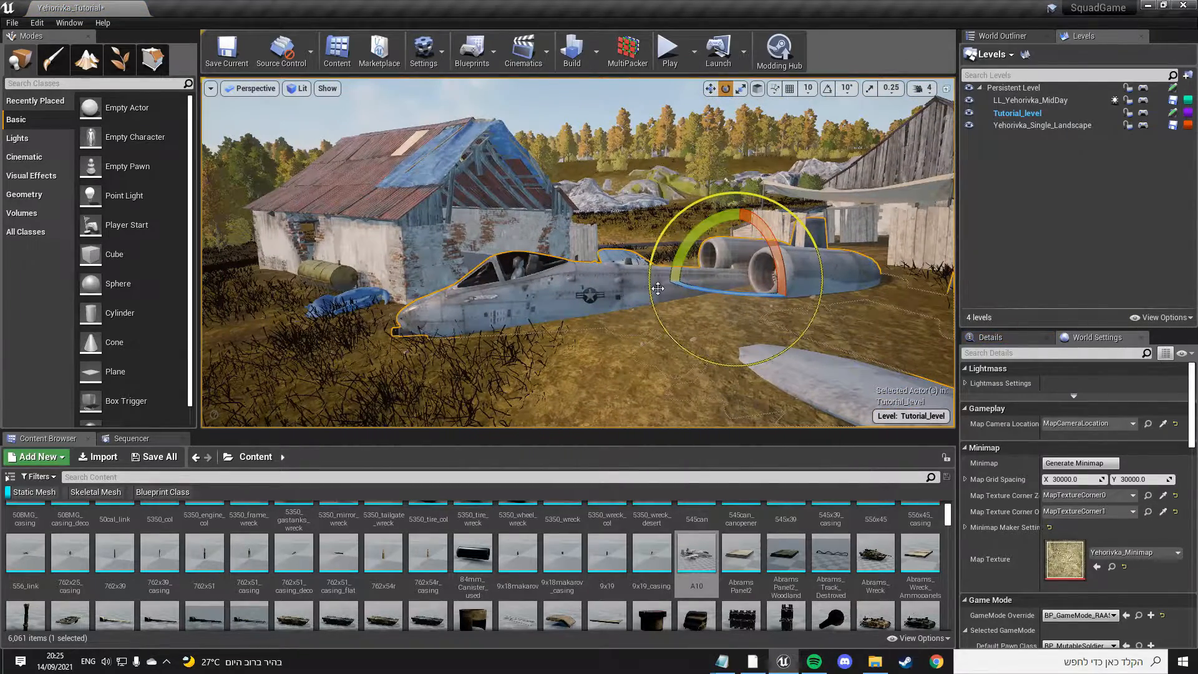
{"action": "key", "text": "Delete"}
Step: Switch the active asset filter from Static Mesh to Skeletal Mesh
{"action": "right_click_drag", "start_coordinate": [658, 288], "coordinate": [715, 231]}
{"action": "key", "text": "w"}
{"action": "key", "text": "s"}
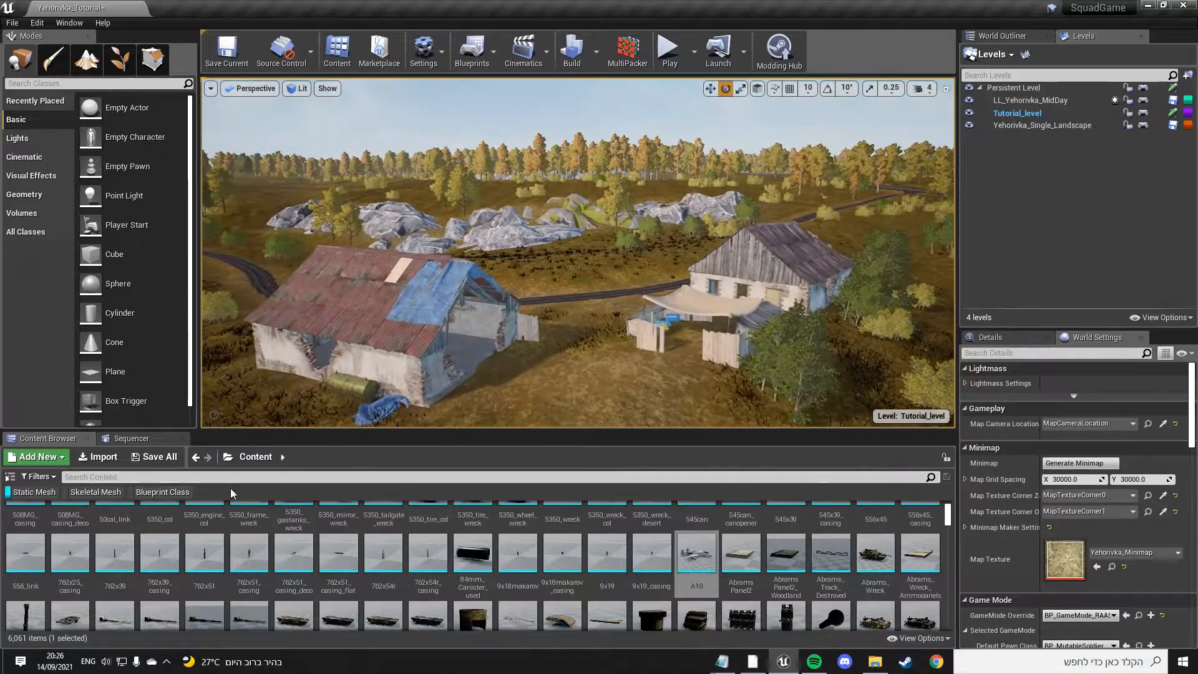
{"action": "left_click", "coordinate": [35, 492]}
{"action": "left_click", "coordinate": [91, 492]}
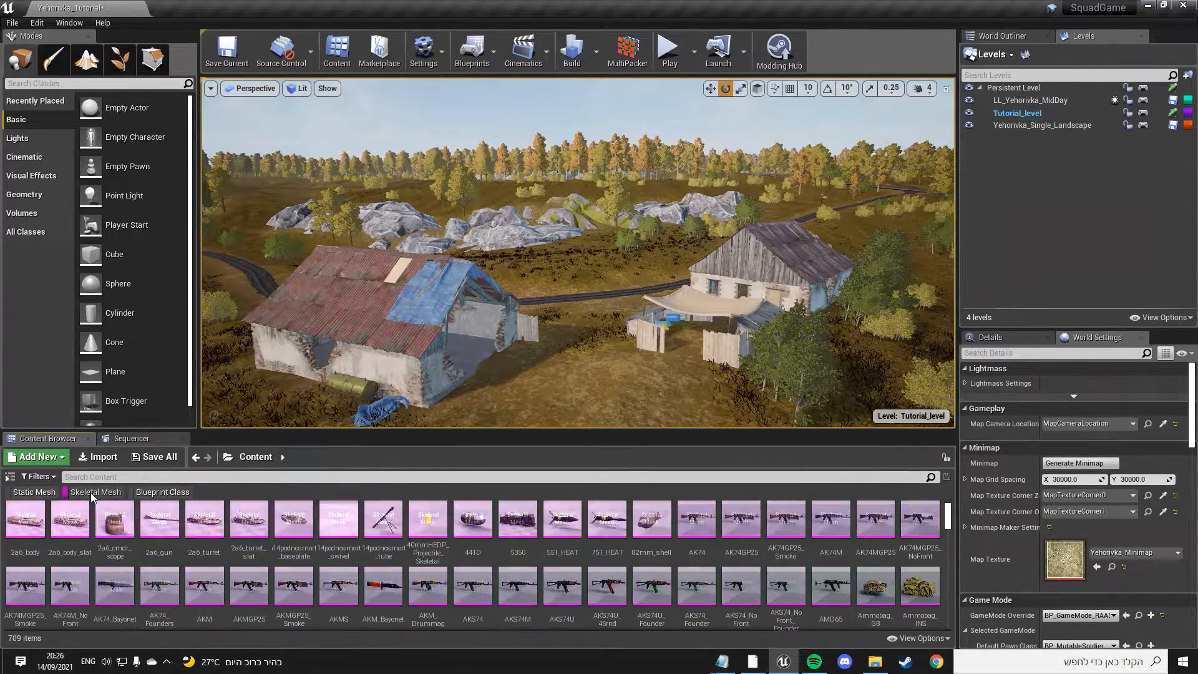
Step: Place the AK74 skeletal mesh on the ground beside the dirt road, accepting the out-of-bounds placement
{"action": "right_click_drag", "start_coordinate": [564, 417], "coordinate": [563, 429]}
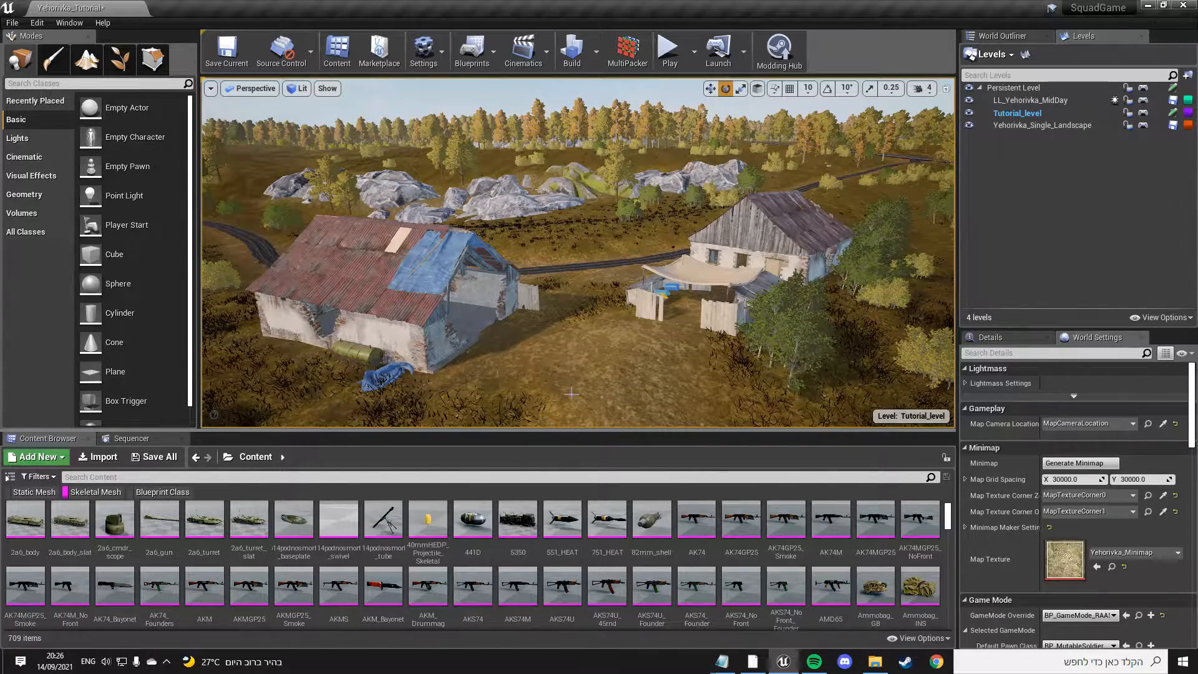
{"action": "key", "text": "w"}
{"action": "right_click_drag", "start_coordinate": [632, 398], "coordinate": [219, 337]}
{"action": "key", "text": "s"}
{"action": "key", "text": "w"}
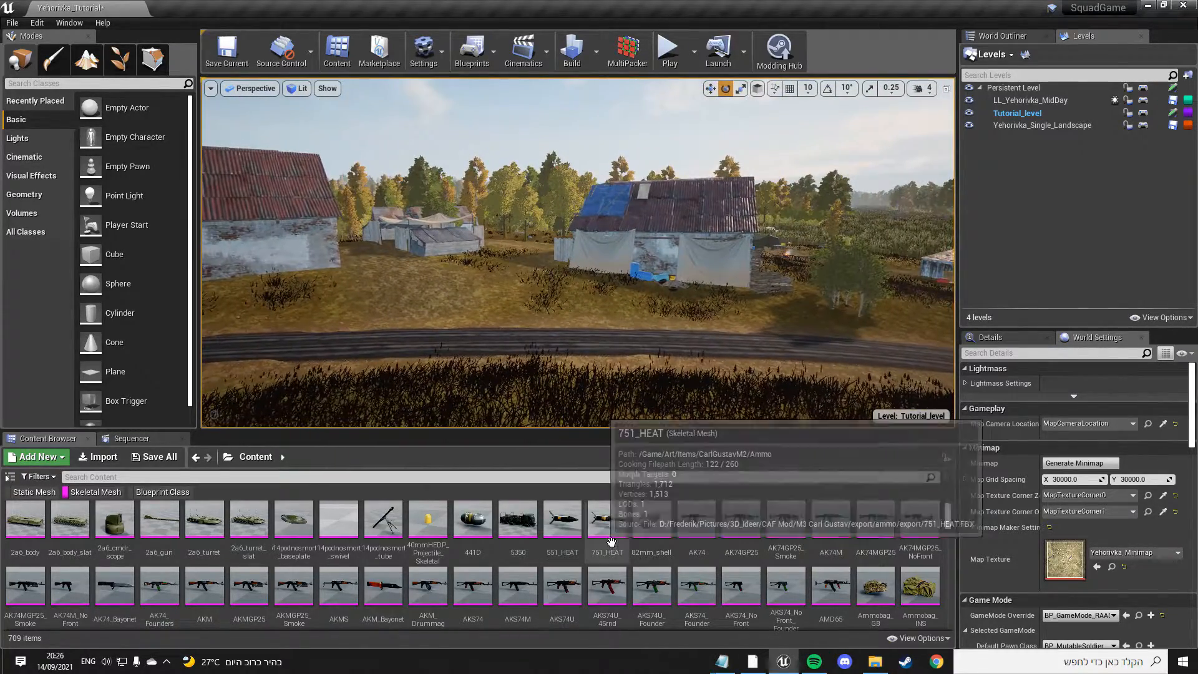
{"action": "left_click", "coordinate": [697, 519]}
{"action": "left_click_drag", "start_coordinate": [603, 343], "coordinate": [620, 348]}
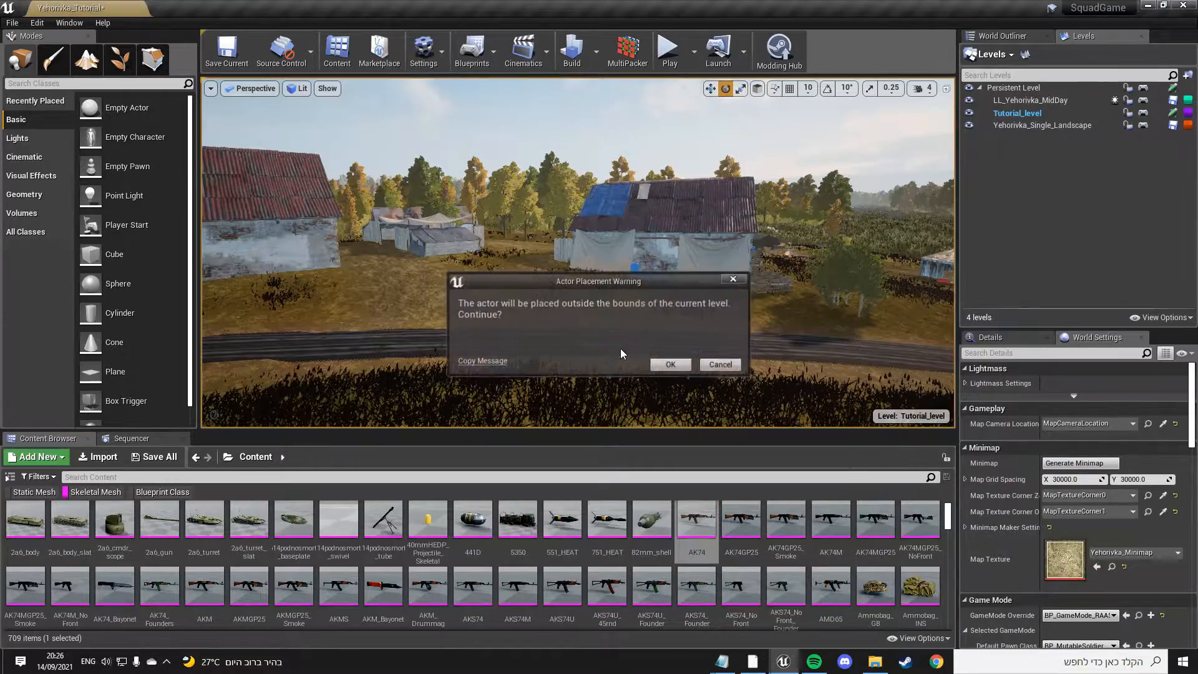
{"action": "left_click", "coordinate": [680, 369]}
Step: Focus on the AK74 and raise it along its vertical axis above the ground
{"action": "key", "text": "f"}
{"action": "key", "text": "w"}
{"action": "left_click_drag", "start_coordinate": [565, 246], "coordinate": [563, 119]}
{"action": "mouse_move", "coordinate": [563, 118]}
{"action": "right_mouse_down"}
{"action": "mouse_move", "coordinate": [563, 88]}
{"action": "mouse_move", "coordinate": [512, 103]}
{"action": "mouse_move", "coordinate": [587, 187]}
{"action": "mouse_move", "coordinate": [556, 87]}
{"action": "mouse_move", "coordinate": [562, 125]}
{"action": "right_mouse_up"}
{"action": "key", "text": "w"}
{"action": "key", "text": "s"}
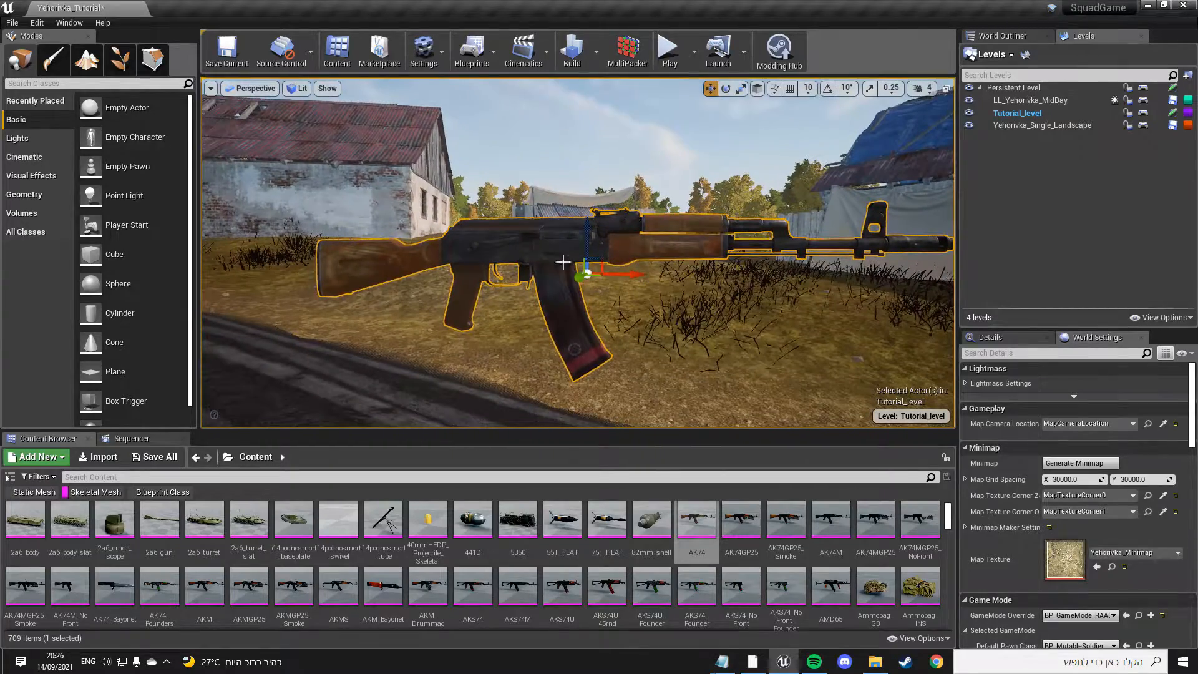
Step: Examine the floating AK74 from several distances and angles
{"action": "right_click_drag", "start_coordinate": [572, 275], "coordinate": [568, 250]}
{"action": "key", "text": "s"}
{"action": "scroll", "coordinate": [581, 245], "scroll_direction": "up", "scroll_amount": 5}
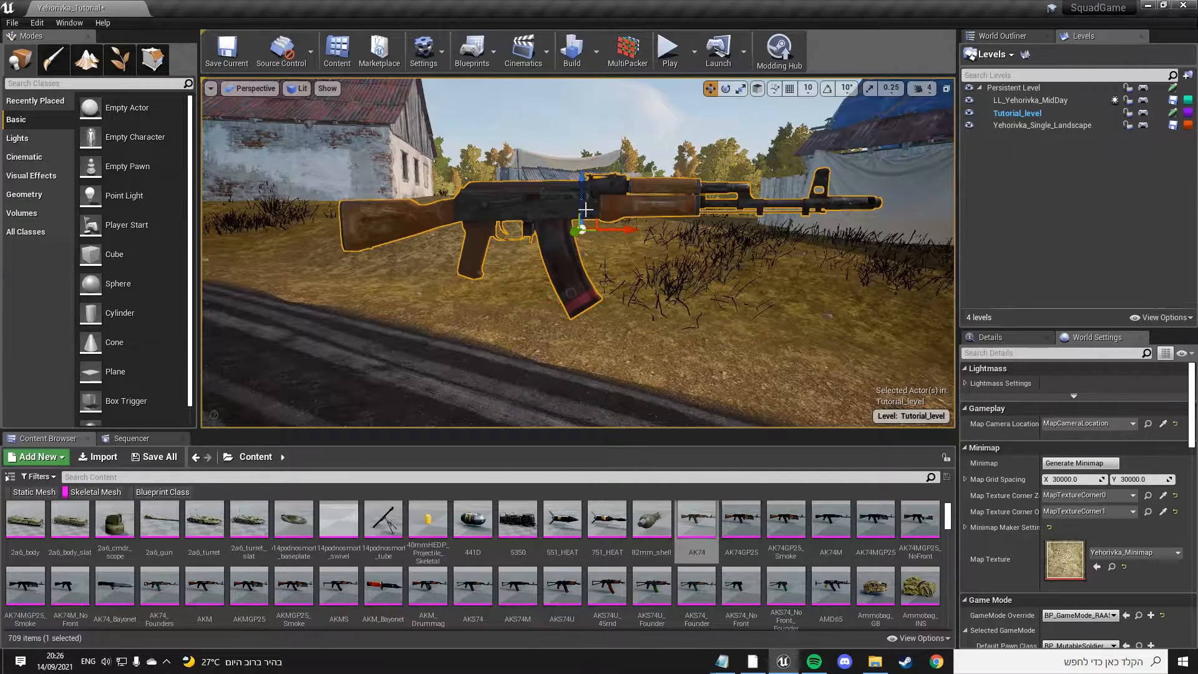
{"action": "mouse_move", "coordinate": [525, 244]}
{"action": "right_mouse_down"}
{"action": "mouse_move", "coordinate": [543, 244]}
{"action": "mouse_move", "coordinate": [449, 245]}
{"action": "mouse_move", "coordinate": [525, 245]}
{"action": "right_mouse_up"}
{"action": "key", "text": "a"}
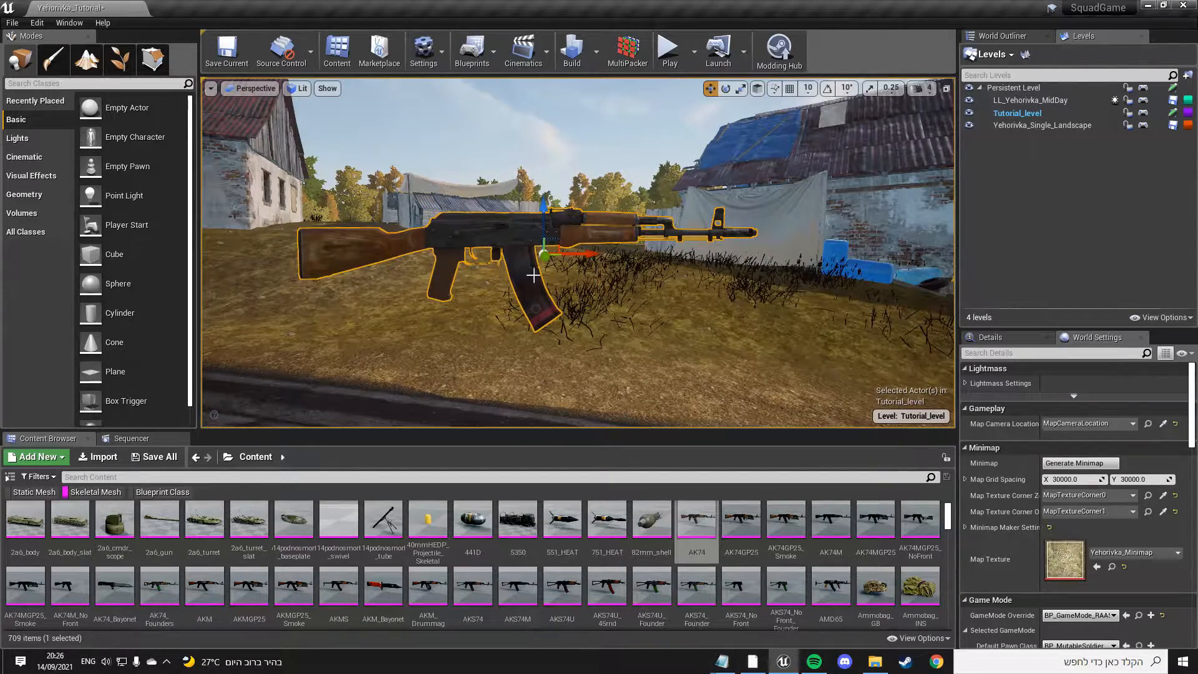
{"action": "right_click_drag", "start_coordinate": [525, 245], "coordinate": [718, 245]}
{"action": "key", "text": "s"}
{"action": "right_click_drag", "start_coordinate": [525, 245], "coordinate": [212, 245]}
{"action": "key", "text": "w"}
{"action": "key", "text": "s"}
{"action": "key", "text": "a"}
{"action": "key", "text": "d"}
{"action": "right_click_drag", "start_coordinate": [390, 232], "coordinate": [481, 232]}
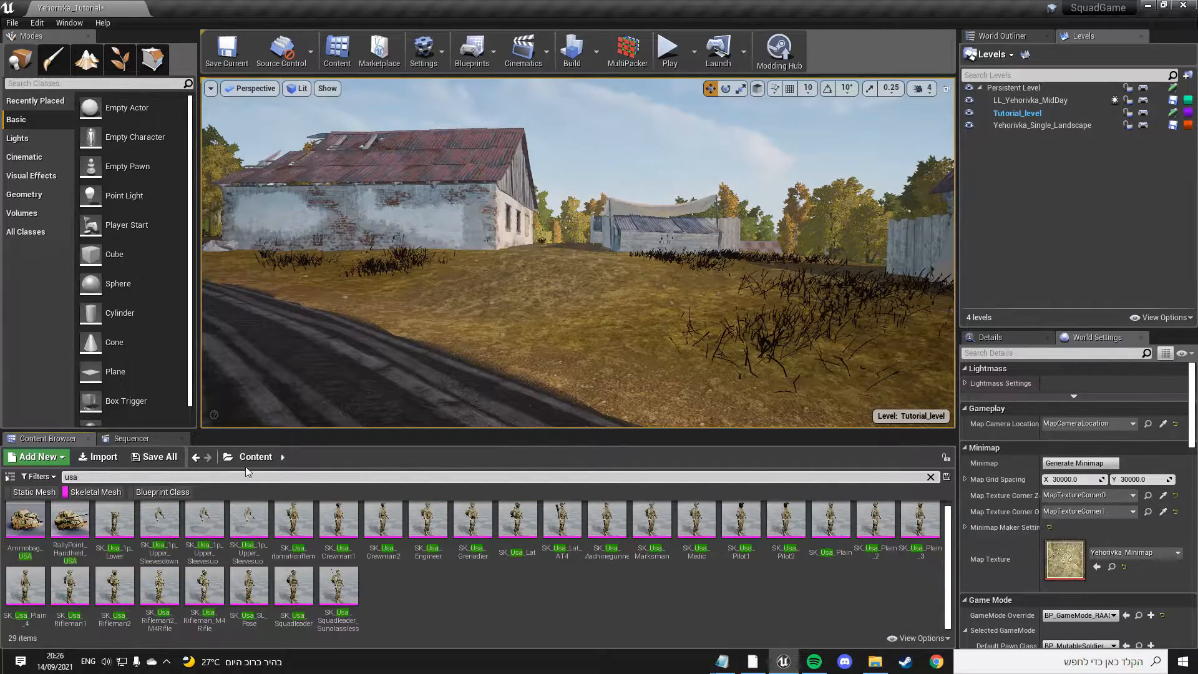
Step: Place the first full-body SK_Usa soldier from the "usa" skeletal mesh results on the dirt road, accepting the out-of-bounds placement
{"action": "left_click_drag", "start_coordinate": [293, 521], "coordinate": [414, 392]}
{"action": "left_click", "coordinate": [671, 365]}
{"action": "right_click_drag", "start_coordinate": [671, 364], "coordinate": [518, 315]}
{"action": "key", "text": "w"}
{"action": "key", "text": "w"}
{"action": "key", "text": "d"}
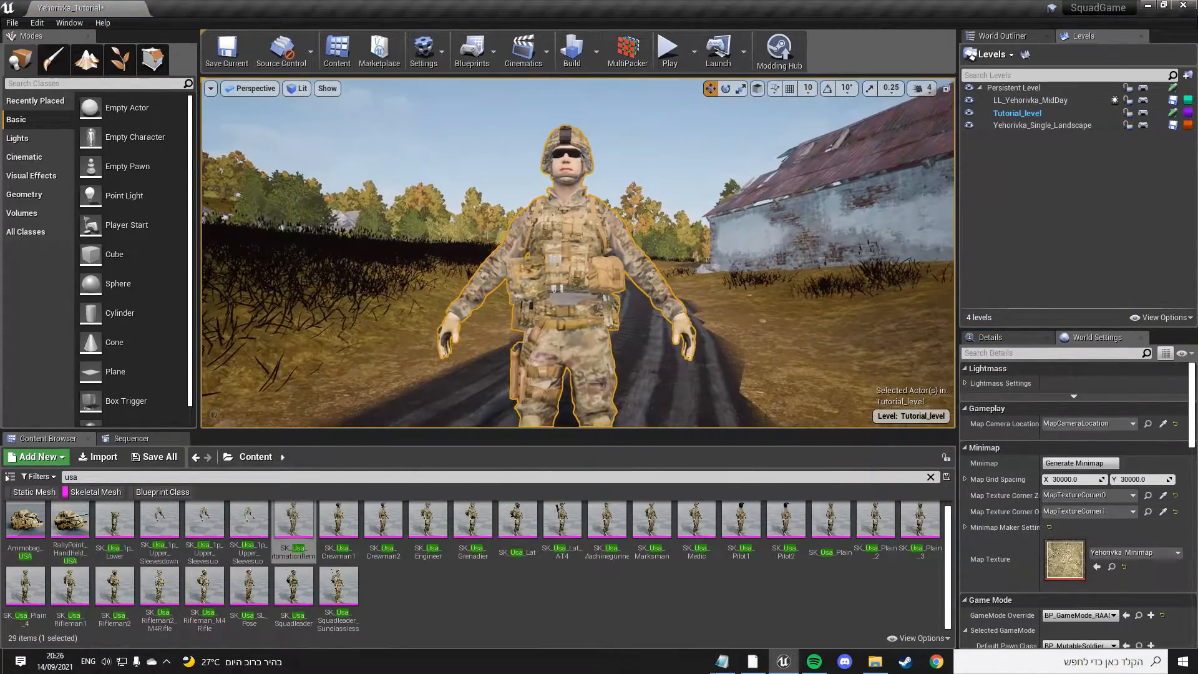
Step: Examine the placed soldier mesh up close and from farther away on different sides
{"action": "mouse_move", "coordinate": [553, 218]}
{"action": "right_mouse_down"}
{"action": "mouse_move", "coordinate": [553, 262]}
{"action": "mouse_move", "coordinate": [543, 262]}
{"action": "mouse_move", "coordinate": [586, 269]}
{"action": "mouse_move", "coordinate": [542, 245]}
{"action": "mouse_move", "coordinate": [534, 193]}
{"action": "mouse_move", "coordinate": [556, 250]}
{"action": "mouse_move", "coordinate": [533, 269]}
{"action": "mouse_move", "coordinate": [537, 218]}
{"action": "right_mouse_up"}
{"action": "key", "text": "s"}
{"action": "key", "text": "a"}
{"action": "key", "text": "w"}
{"action": "key", "text": "s"}
{"action": "key", "text": "d"}
{"action": "key", "text": "w"}
{"action": "key", "text": "a"}
{"action": "key", "text": "s"}
{"action": "key", "text": "d"}
{"action": "key", "text": "w"}
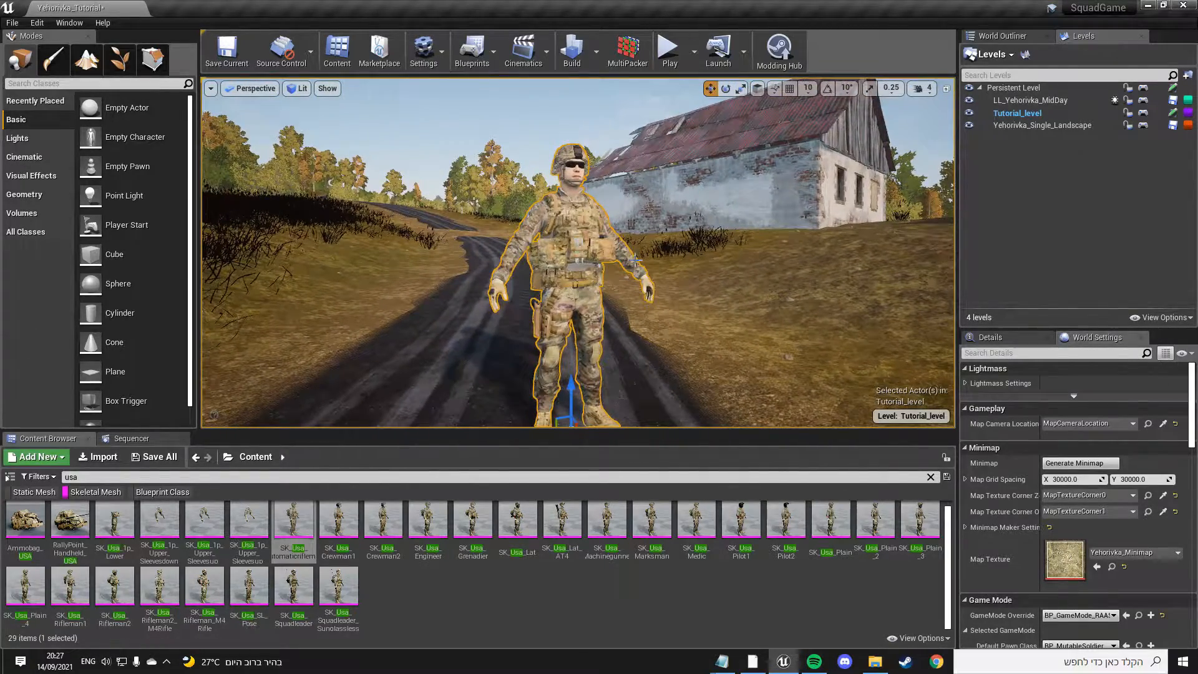
{"action": "scroll", "coordinate": [542, 336], "scroll_direction": "down", "scroll_amount": 3}
{"action": "scroll", "coordinate": [541, 336], "scroll_direction": "up", "scroll_amount": 4}
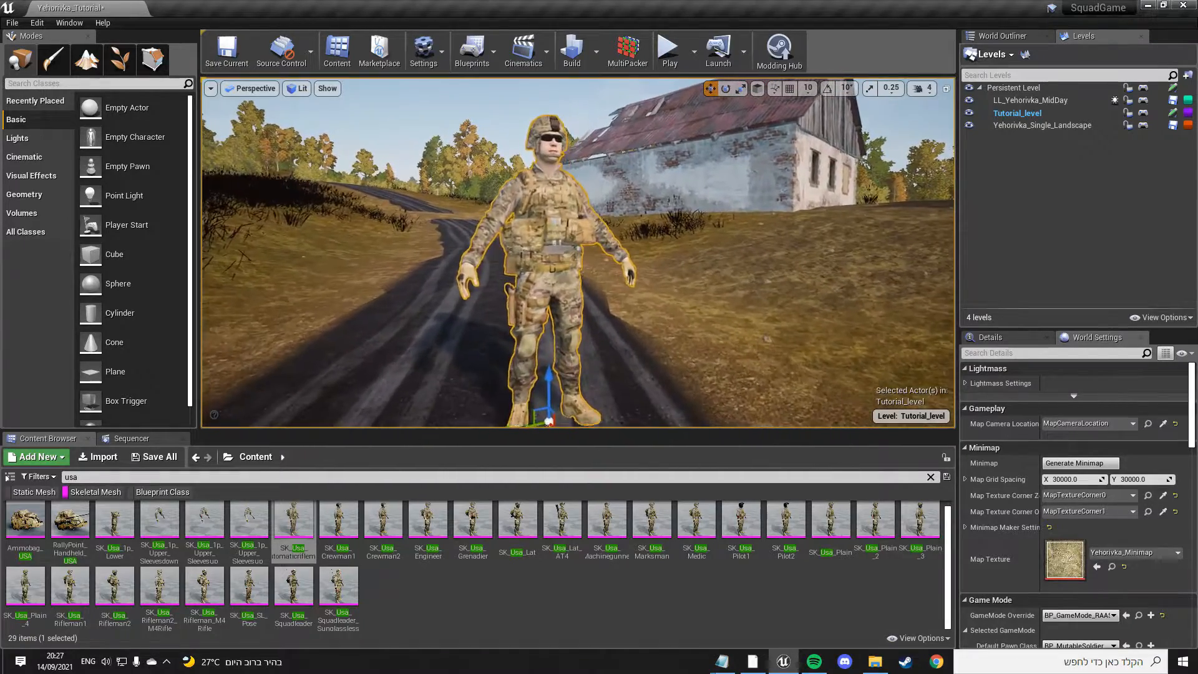
{"action": "scroll", "coordinate": [542, 336], "scroll_direction": "down", "scroll_amount": 3}
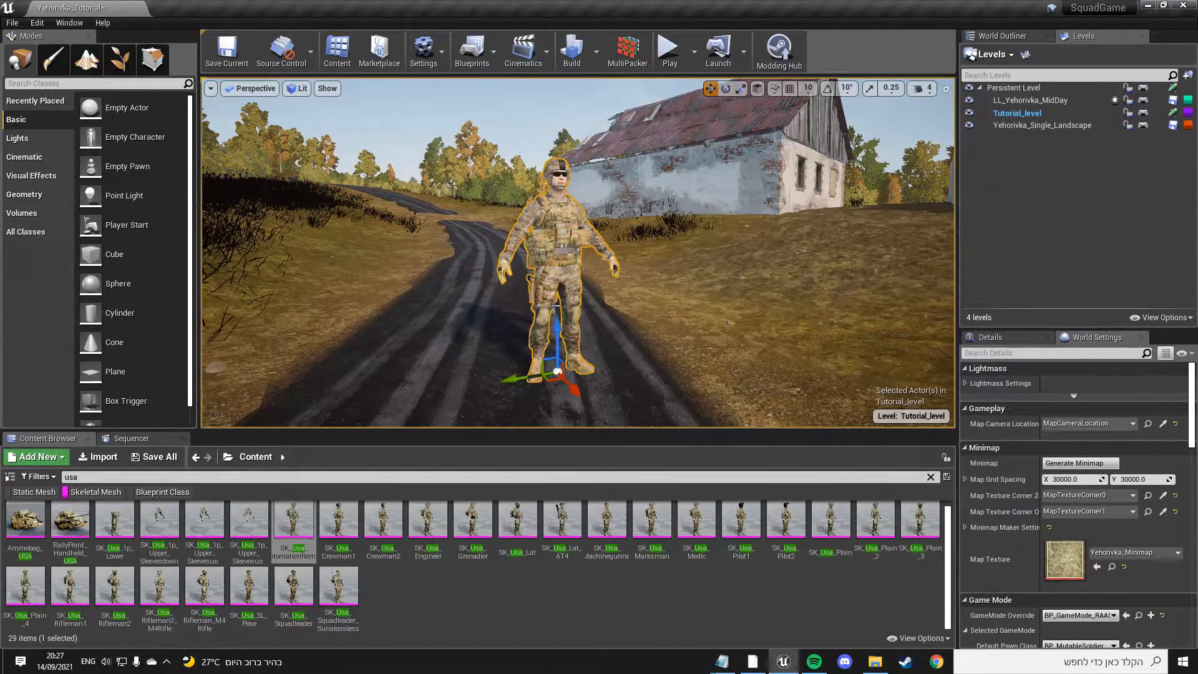
{"action": "right_click_drag", "start_coordinate": [554, 310], "coordinate": [541, 286]}
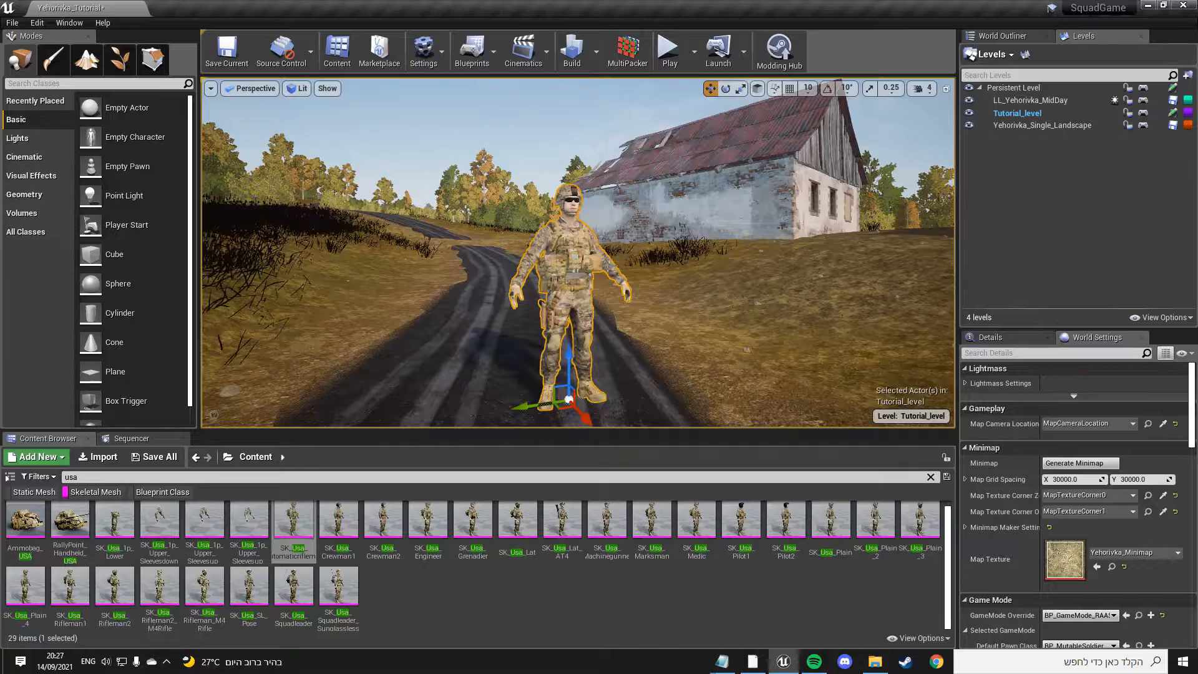
Step: Delete the soldier mesh from the dirt road
{"action": "right_click_drag", "start_coordinate": [597, 265], "coordinate": [641, 300]}
{"action": "key", "text": "Delete"}
{"action": "right_click_drag", "start_coordinate": [859, 176], "coordinate": [864, 94]}
{"action": "key", "text": "w"}
{"action": "key", "text": "w"}
Step: Clear the "usa" asset search and switch the active filter from Skeletal Mesh to Blueprint Class
{"action": "left_click", "coordinate": [122, 493]}
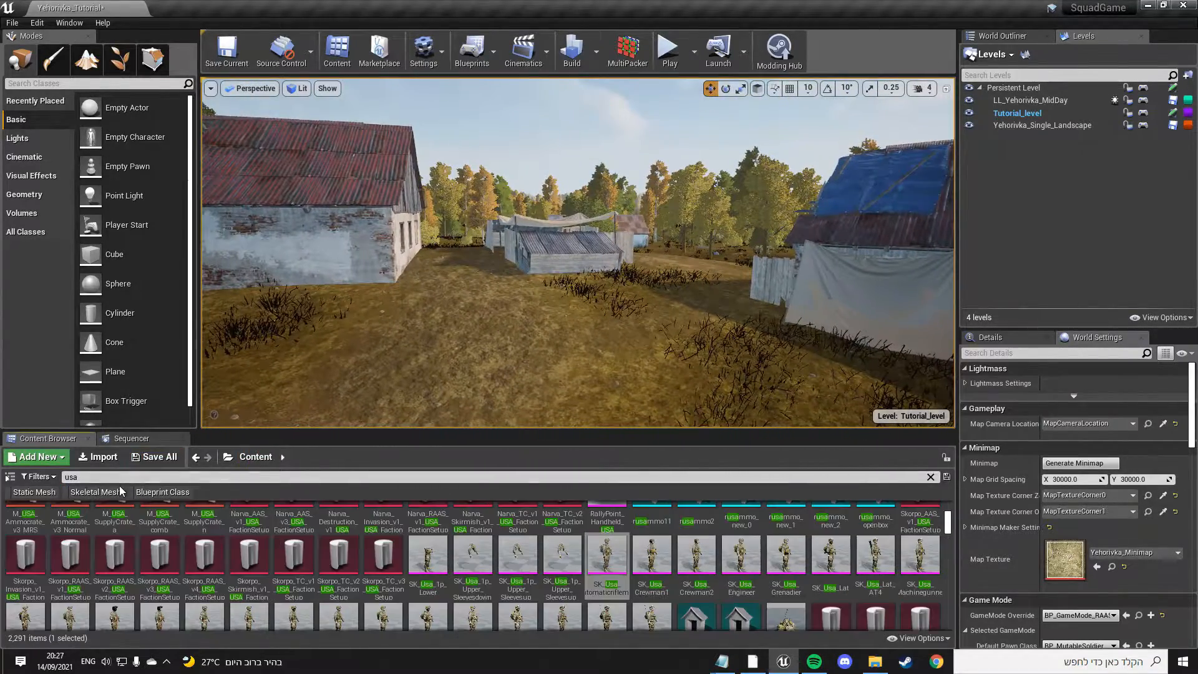
{"action": "left_click", "coordinate": [70, 478]}
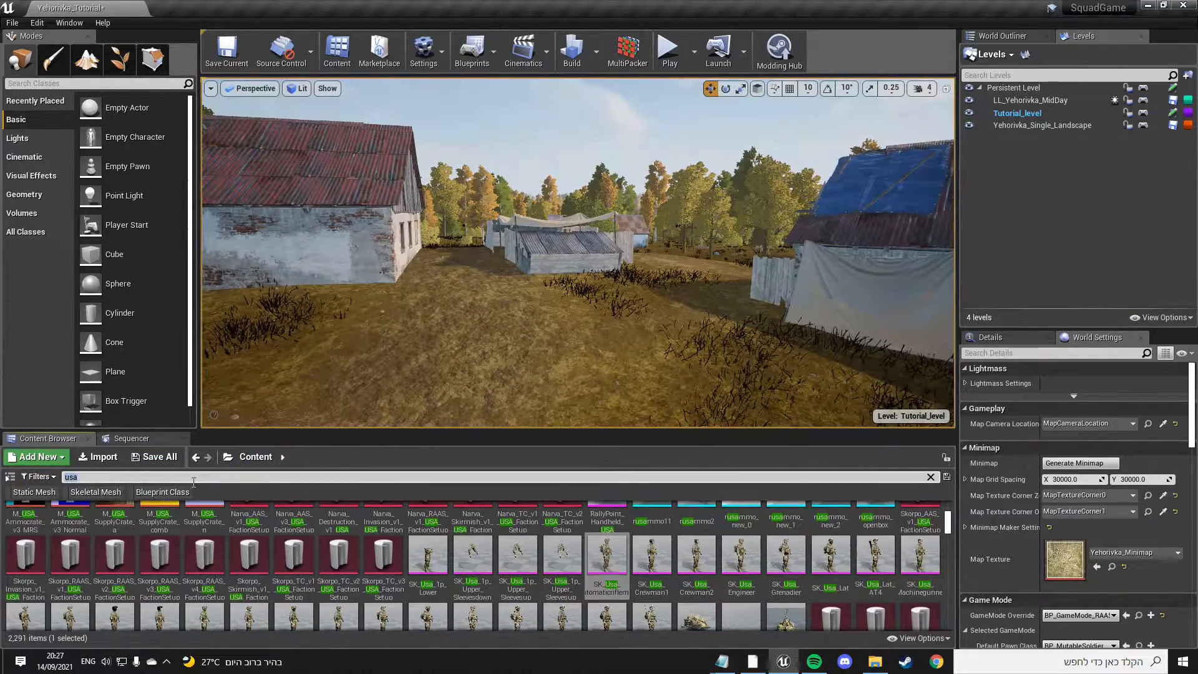
{"action": "key", "text": "BackSpace"}
{"action": "scroll", "coordinate": [320, 550], "scroll_direction": "up", "scroll_amount": 1}
{"action": "scroll", "coordinate": [320, 551], "scroll_direction": "down", "scroll_amount": 1}
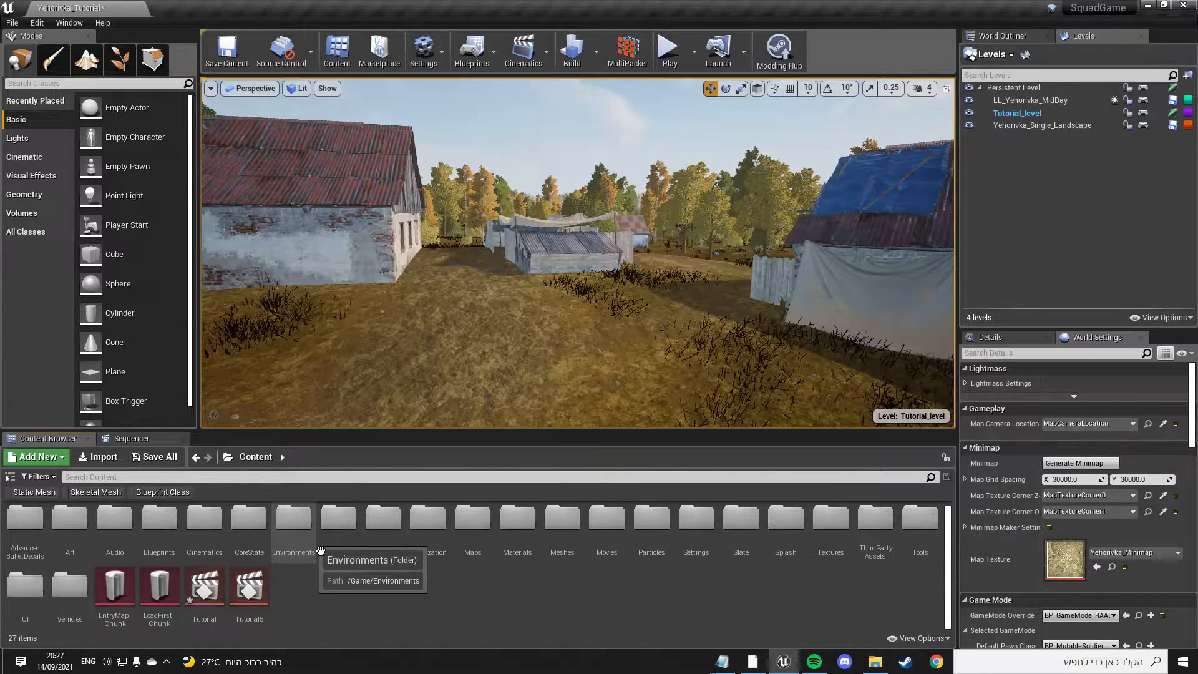
{"action": "left_click", "coordinate": [182, 493]}
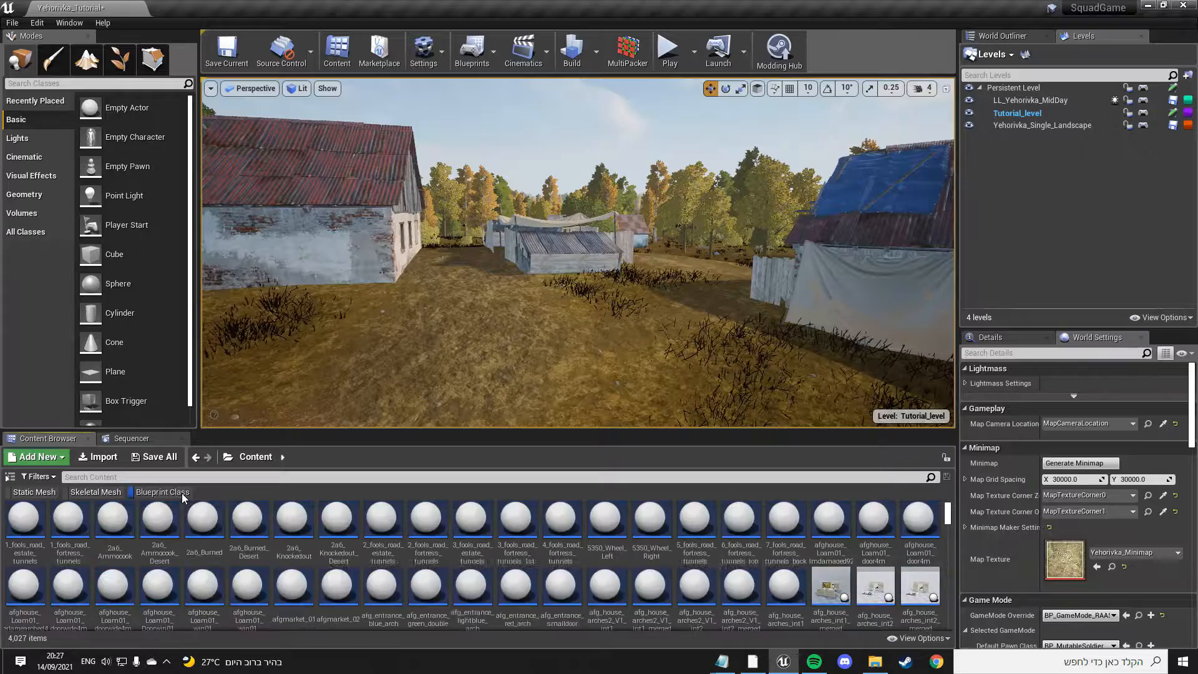
Step: Browse the Blueprint Class assets and look over the dirt road and farm buildings from different distances
{"action": "scroll", "coordinate": [316, 552], "scroll_direction": "down", "scroll_amount": 5}
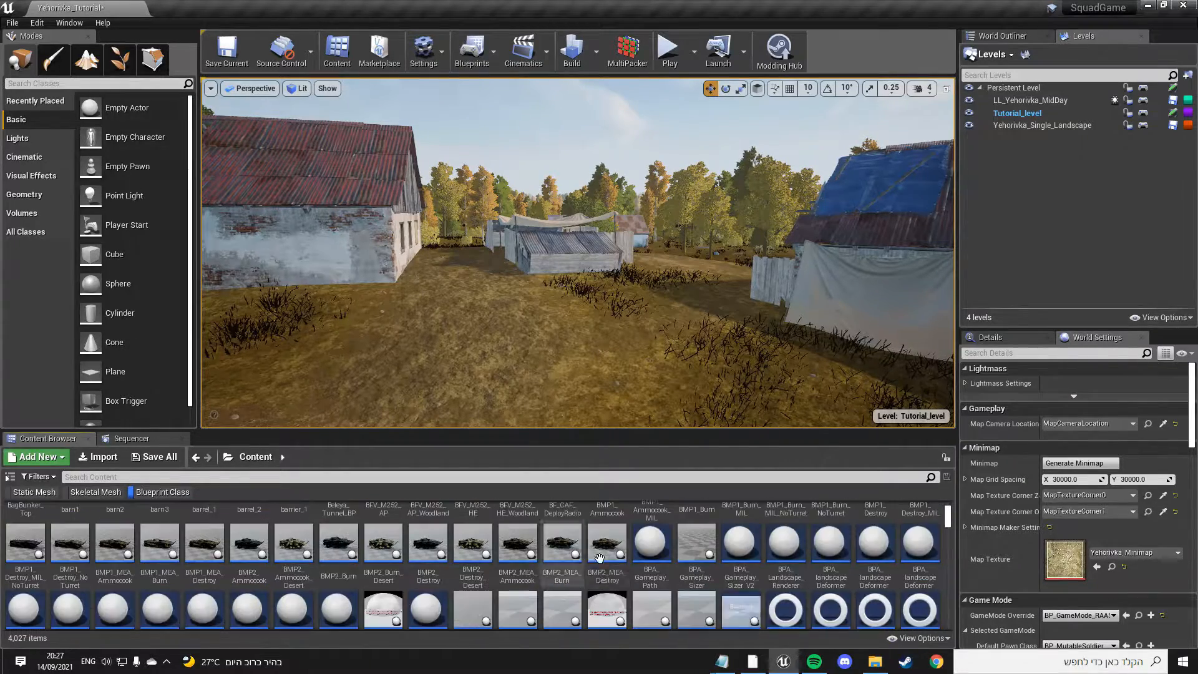
{"action": "mouse_move", "coordinate": [948, 518]}
{"action": "left_mouse_down"}
{"action": "mouse_move", "coordinate": [952, 551]}
{"action": "mouse_move", "coordinate": [950, 513]}
{"action": "left_mouse_up"}
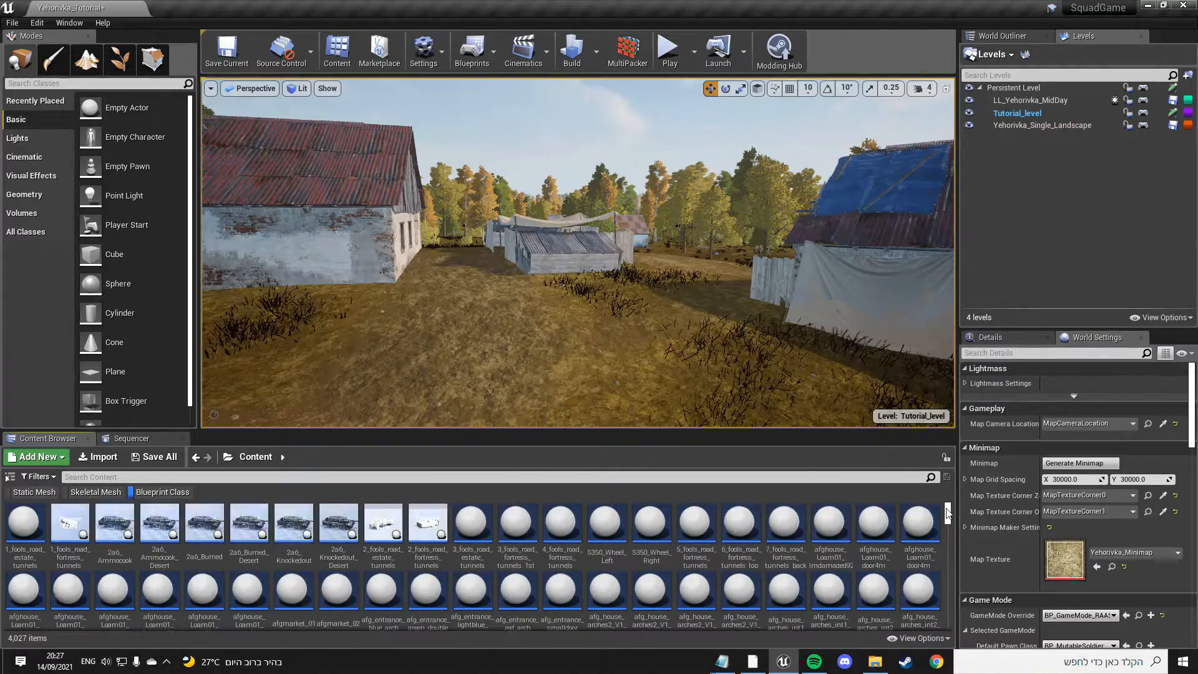
{"action": "right_click_drag", "start_coordinate": [649, 319], "coordinate": [479, 336]}
{"action": "key", "text": "s"}
{"action": "key", "text": "w"}
{"action": "key", "text": "s"}
{"action": "key", "text": "w"}
{"action": "key", "text": "s"}
{"action": "key", "text": "s"}
{"action": "key", "text": "w"}
{"action": "key", "text": "w"}
{"action": "key", "text": "s"}
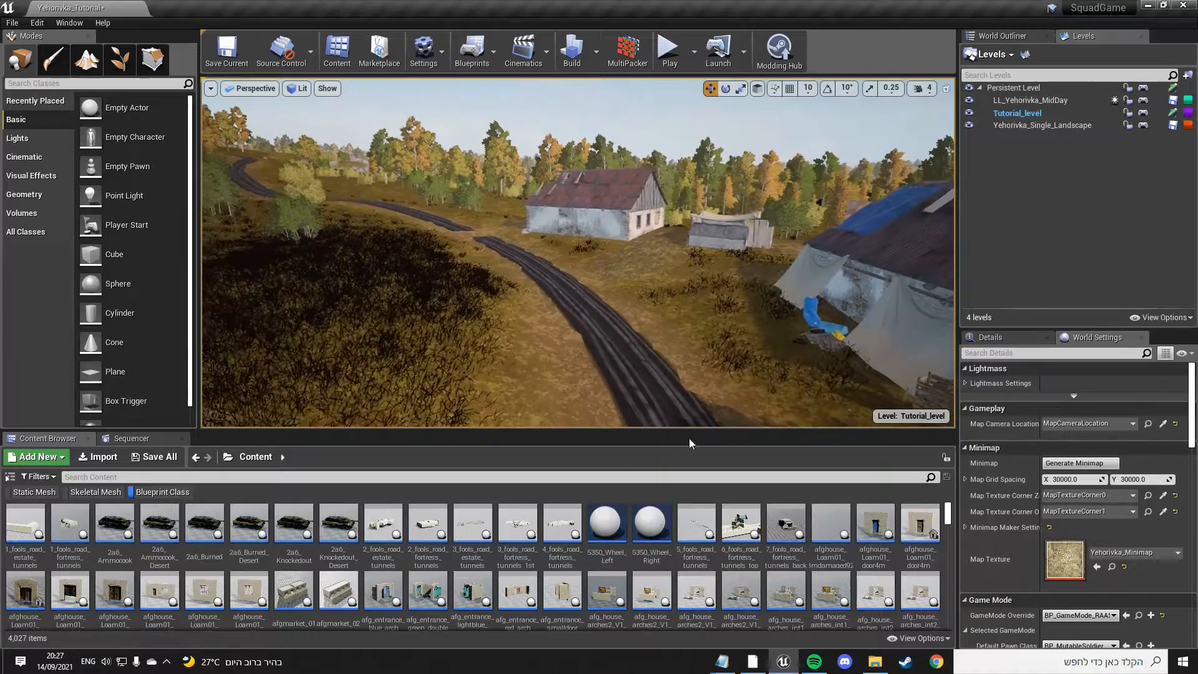
Step: Find BP_Ammocrate among the Blueprint Class assets and place it on the dirt road, accepting the out-of-bounds placement
{"action": "scroll", "coordinate": [780, 555], "scroll_direction": "down", "scroll_amount": 4}
{"action": "scroll", "coordinate": [948, 528], "scroll_direction": "down", "scroll_amount": 10}
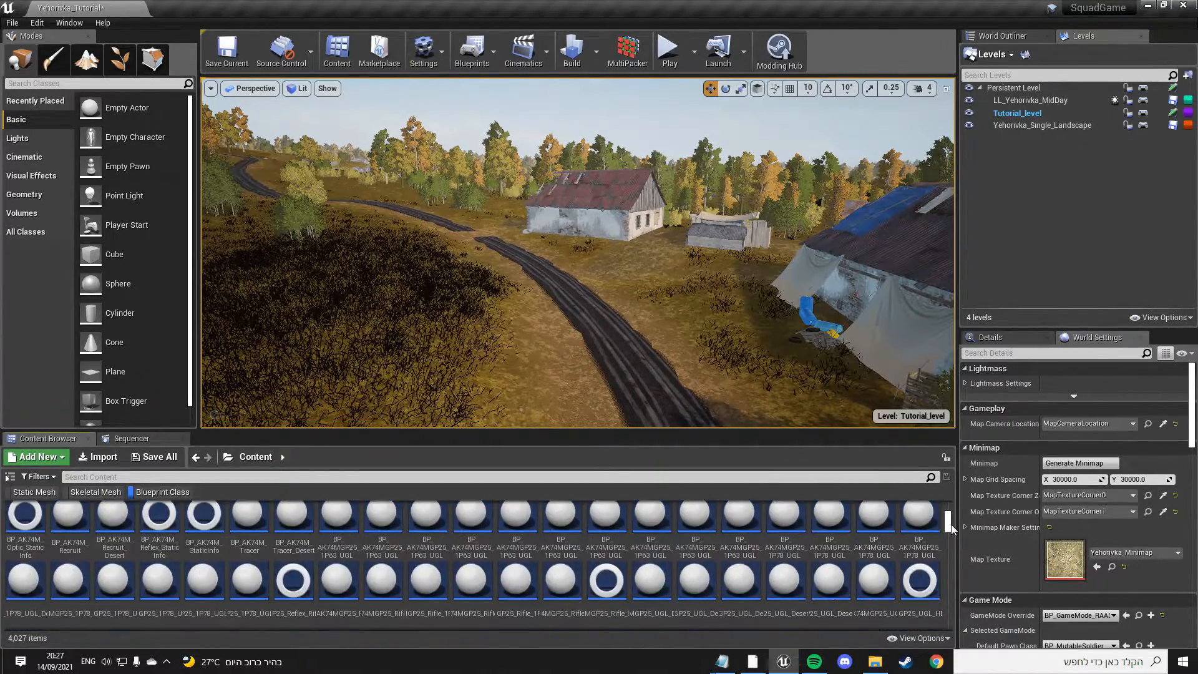
{"action": "scroll", "coordinate": [936, 540], "scroll_direction": "down", "scroll_amount": 2}
{"action": "right_click_drag", "start_coordinate": [737, 349], "coordinate": [762, 397]}
{"action": "key", "text": "w"}
{"action": "left_click_drag", "start_coordinate": [878, 562], "coordinate": [795, 435]}
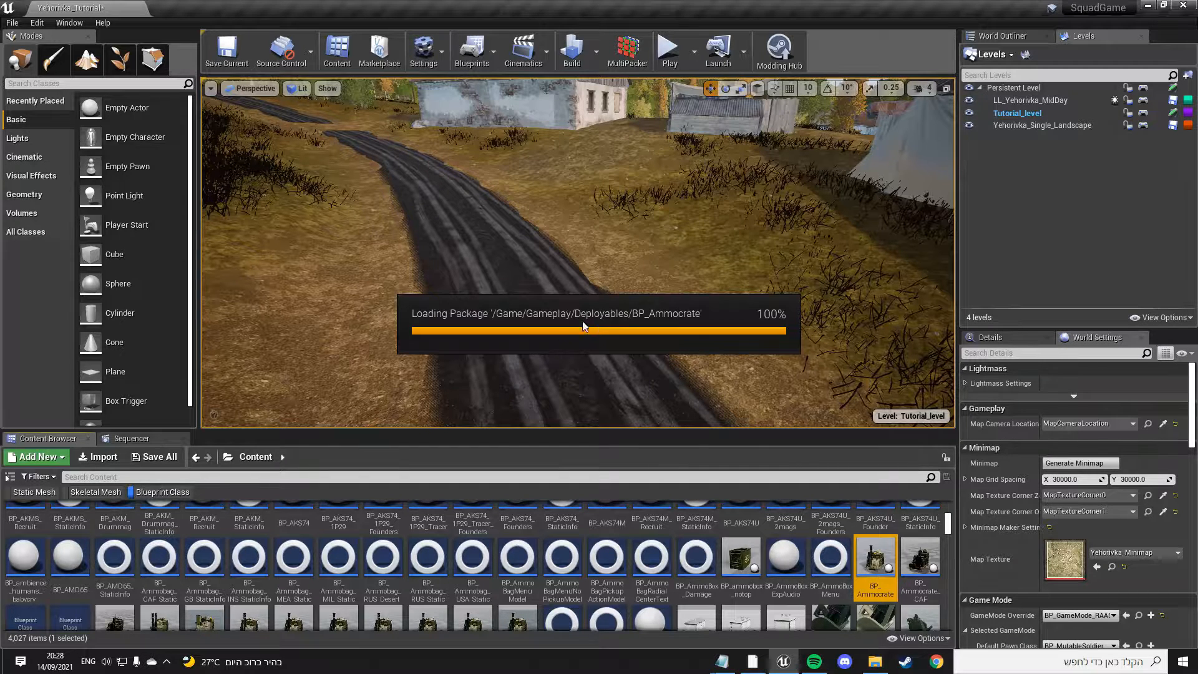
{"action": "left_click_drag", "start_coordinate": [782, 408], "coordinate": [572, 332]}
{"action": "left_click", "coordinate": [685, 368]}
Step: Inspect the ammo crate from several sides and look through its actor details
{"action": "right_click_drag", "start_coordinate": [685, 368], "coordinate": [356, 331]}
{"action": "right_click_drag", "start_coordinate": [745, 307], "coordinate": [505, 334]}
{"action": "right_click_drag", "start_coordinate": [531, 230], "coordinate": [545, 280]}
{"action": "right_click_drag", "start_coordinate": [661, 261], "coordinate": [649, 263]}
{"action": "right_click_drag", "start_coordinate": [563, 235], "coordinate": [550, 228]}
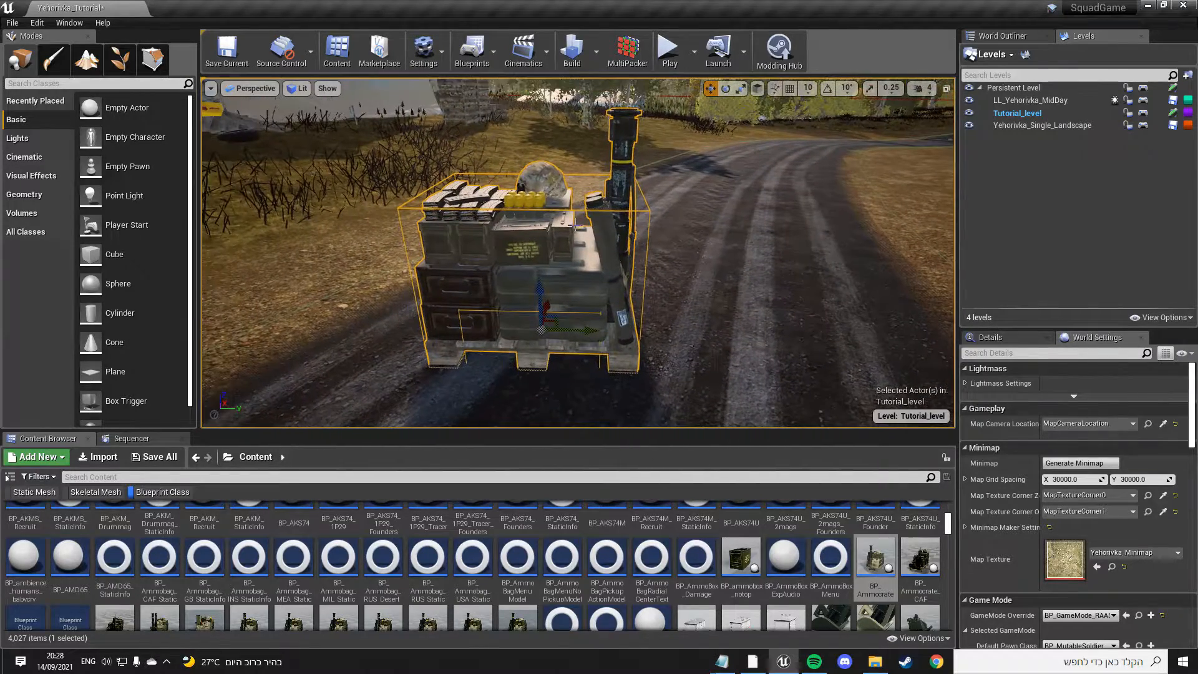
{"action": "left_click", "coordinate": [991, 338]}
{"action": "scroll", "coordinate": [1051, 495], "scroll_direction": "down", "scroll_amount": 15}
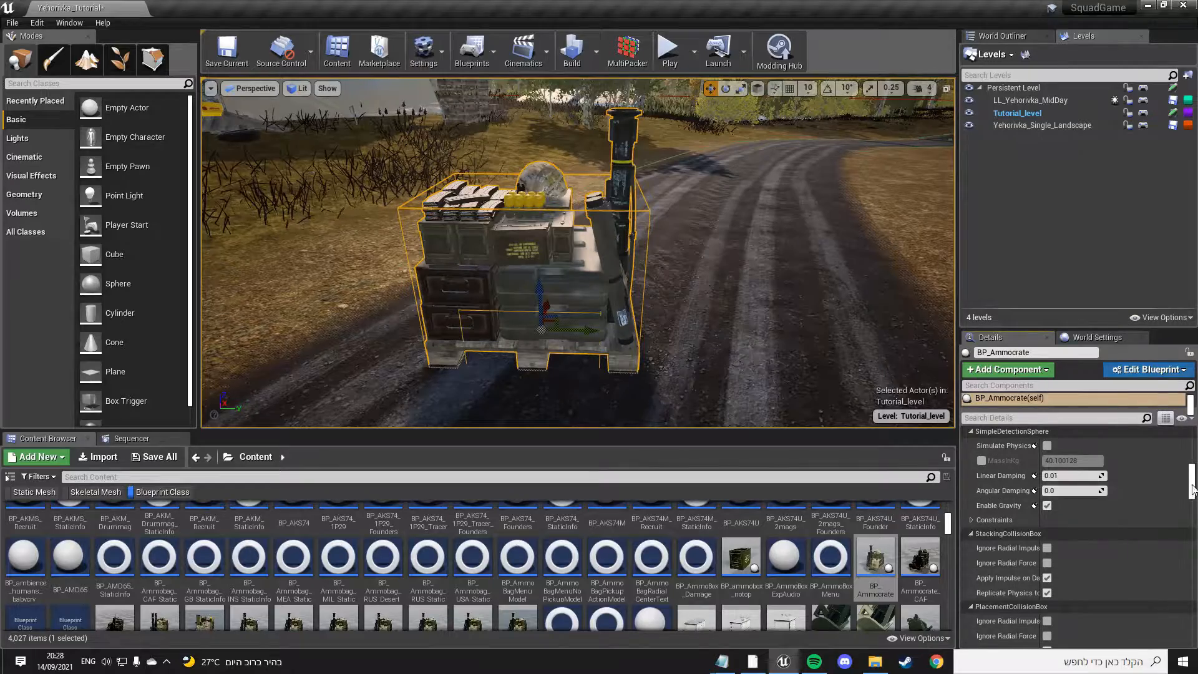
{"action": "left_click_drag", "start_coordinate": [1192, 490], "coordinate": [1192, 431]}
Step: Delete the ammo crate from the road and browse the other Blueprint Class assets
{"action": "right_click_drag", "start_coordinate": [565, 307], "coordinate": [365, 296]}
{"action": "key", "text": "Delete"}
{"action": "scroll", "coordinate": [577, 592], "scroll_direction": "down", "scroll_amount": 4}
{"action": "scroll", "coordinate": [578, 593], "scroll_direction": "down", "scroll_amount": 5}
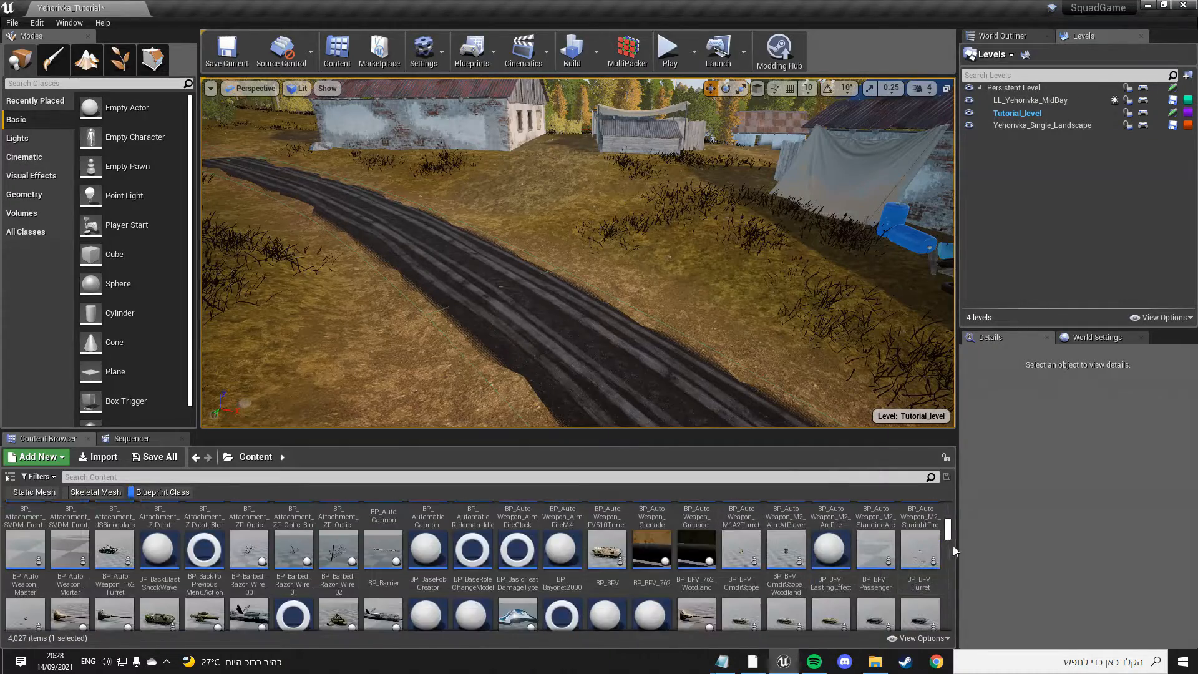
{"action": "left_click_drag", "start_coordinate": [950, 541], "coordinate": [950, 507]}
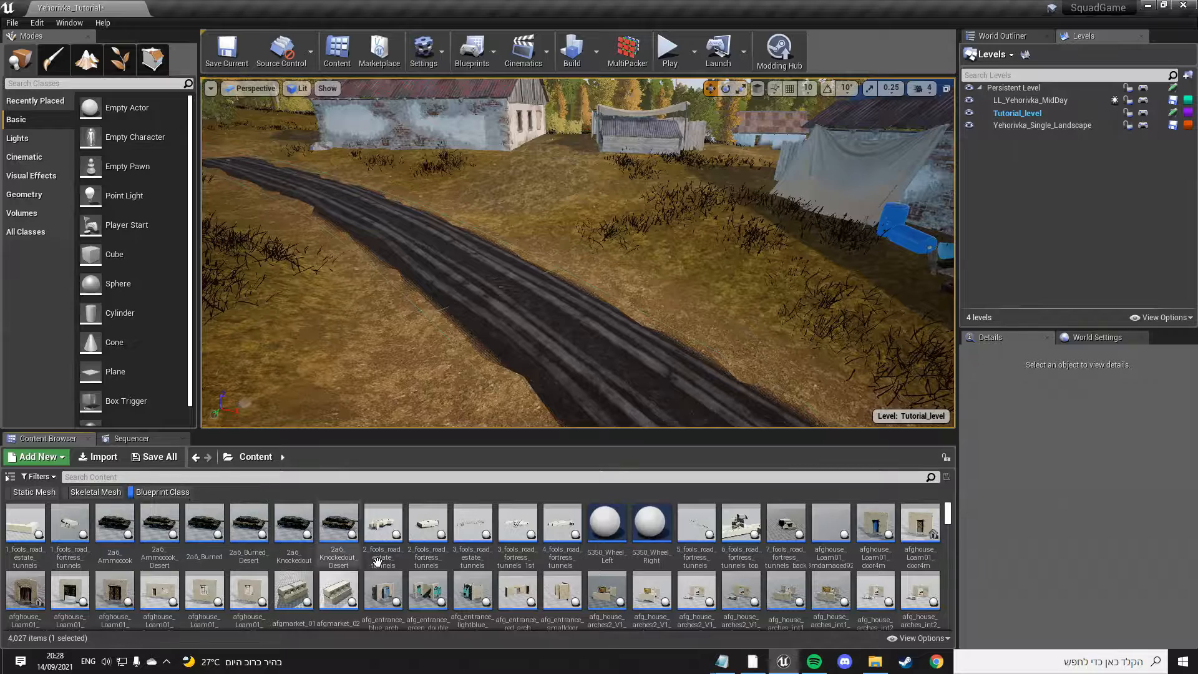
{"action": "scroll", "coordinate": [369, 559], "scroll_direction": "up", "scroll_amount": 1}
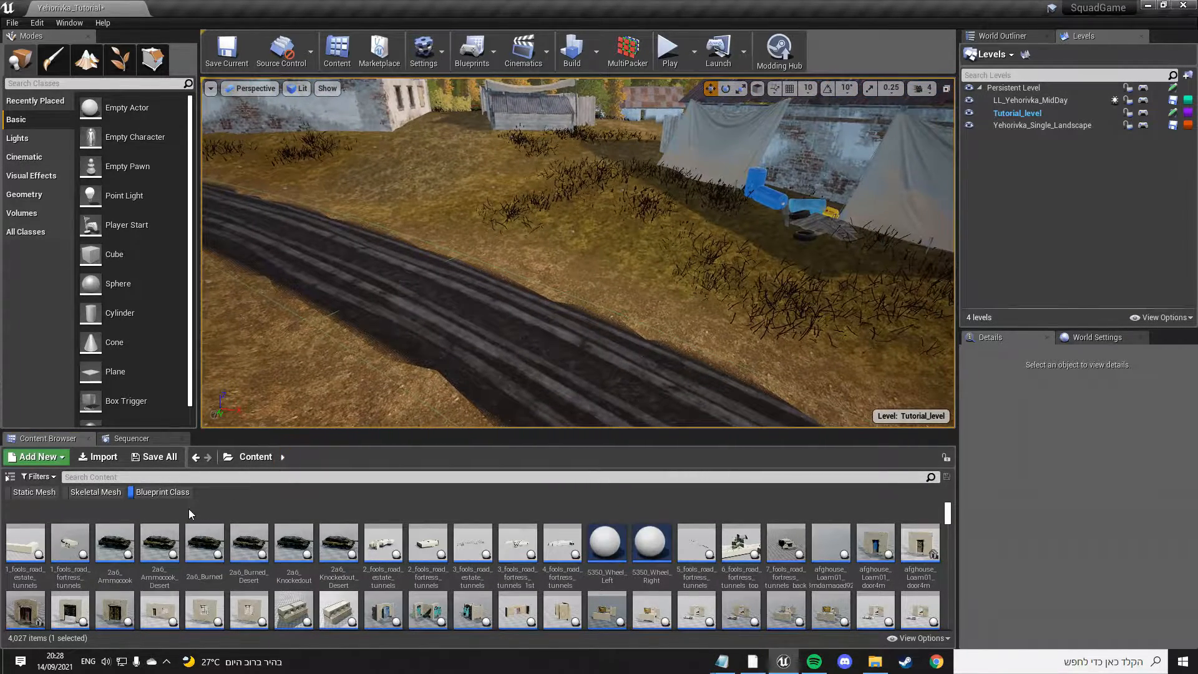
Step: Remove the Blueprint Class filter from the asset filters
{"action": "mouse_move", "coordinate": [455, 363]}
{"action": "right_mouse_down"}
{"action": "mouse_move", "coordinate": [430, 252]}
{"action": "mouse_move", "coordinate": [440, 290]}
{"action": "mouse_move", "coordinate": [425, 300]}
{"action": "mouse_move", "coordinate": [450, 315]}
{"action": "mouse_move", "coordinate": [436, 337]}
{"action": "mouse_move", "coordinate": [450, 393]}
{"action": "mouse_move", "coordinate": [455, 281]}
{"action": "mouse_move", "coordinate": [449, 380]}
{"action": "mouse_move", "coordinate": [440, 349]}
{"action": "mouse_move", "coordinate": [459, 269]}
{"action": "mouse_move", "coordinate": [455, 374]}
{"action": "right_mouse_up"}
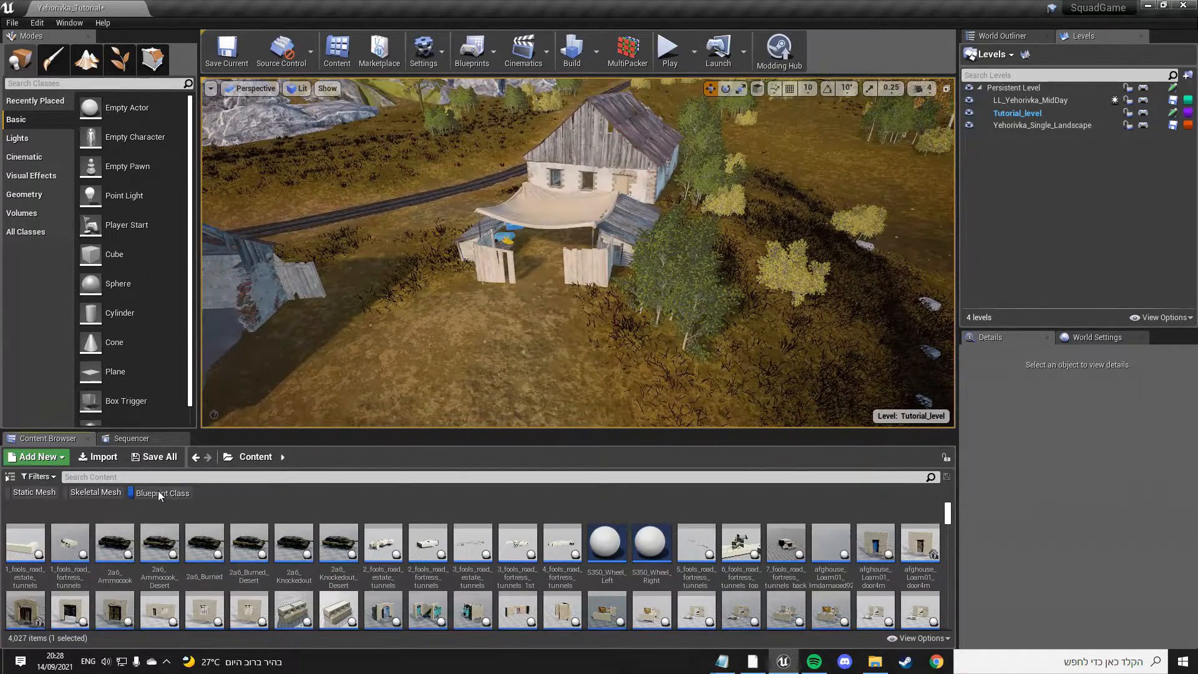
{"action": "right_click", "coordinate": [159, 492]}
{"action": "left_click", "coordinate": [227, 514]}
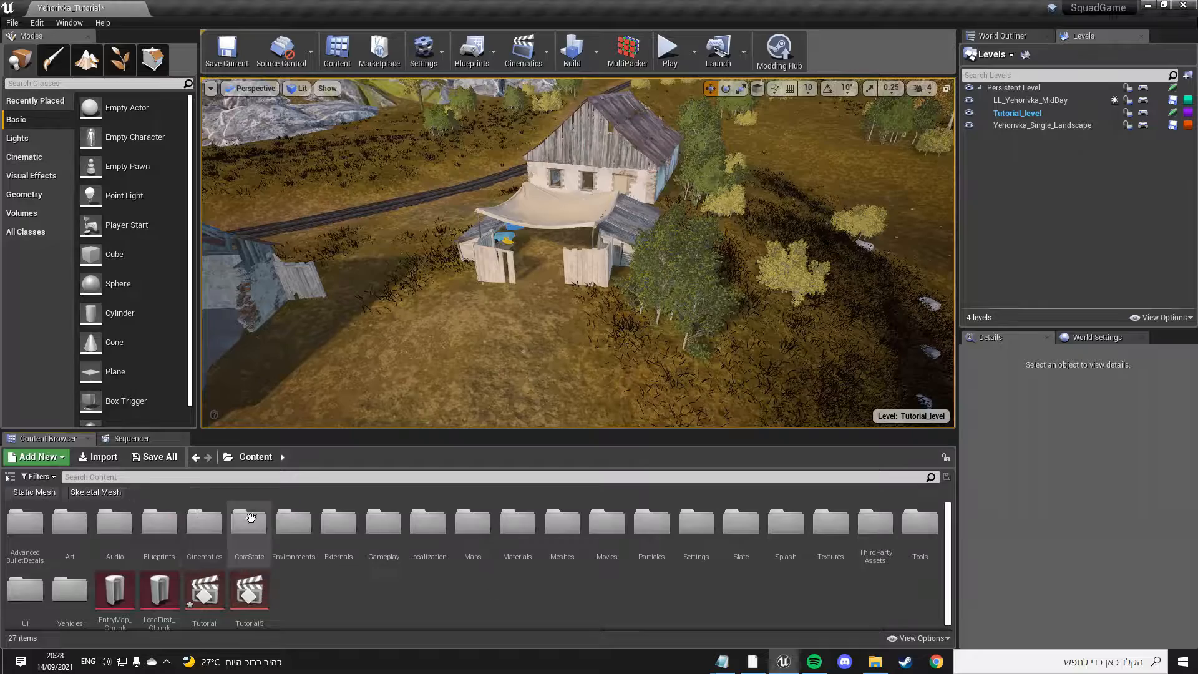
{"action": "right_click_drag", "start_coordinate": [456, 281], "coordinate": [462, 203]}
{"action": "mouse_move", "coordinate": [305, 397]}
{"action": "right_mouse_down"}
{"action": "mouse_move", "coordinate": [312, 419]}
{"action": "mouse_move", "coordinate": [312, 393]}
{"action": "mouse_move", "coordinate": [275, 393]}
{"action": "mouse_move", "coordinate": [306, 393]}
{"action": "right_mouse_up"}
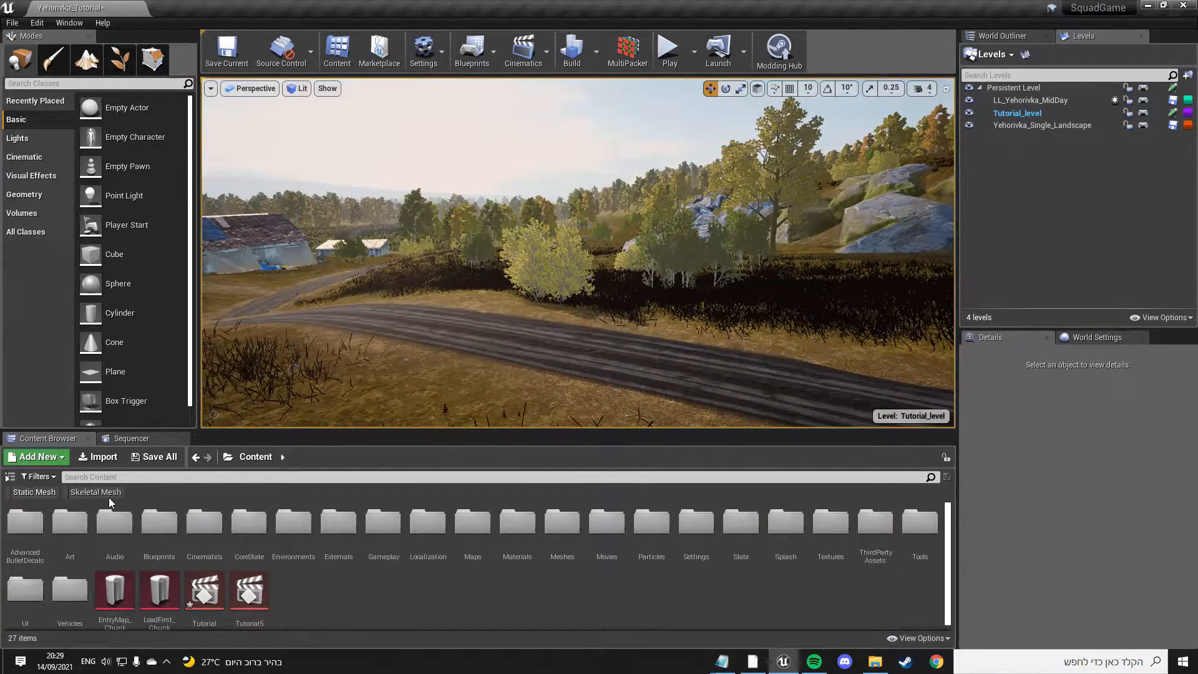
{"action": "right_click_drag", "start_coordinate": [299, 399], "coordinate": [362, 413]}
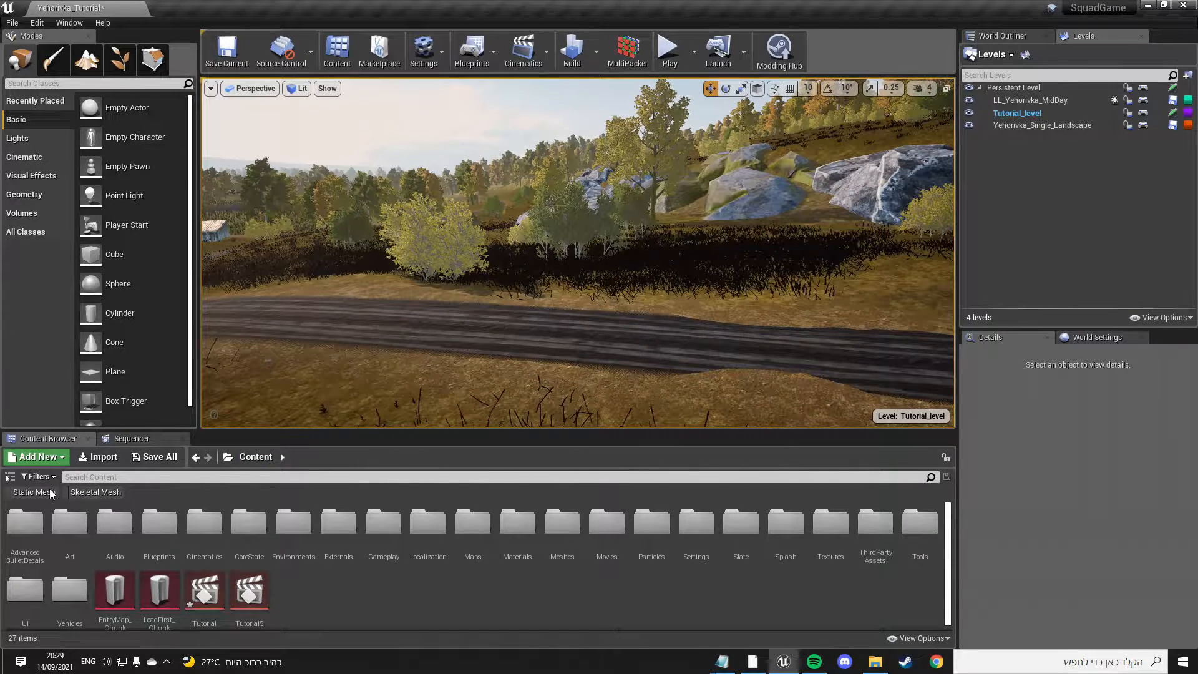
Step: Filter the assets to Skeletal Mesh only and switch that filter off again
{"action": "left_click", "coordinate": [95, 493]}
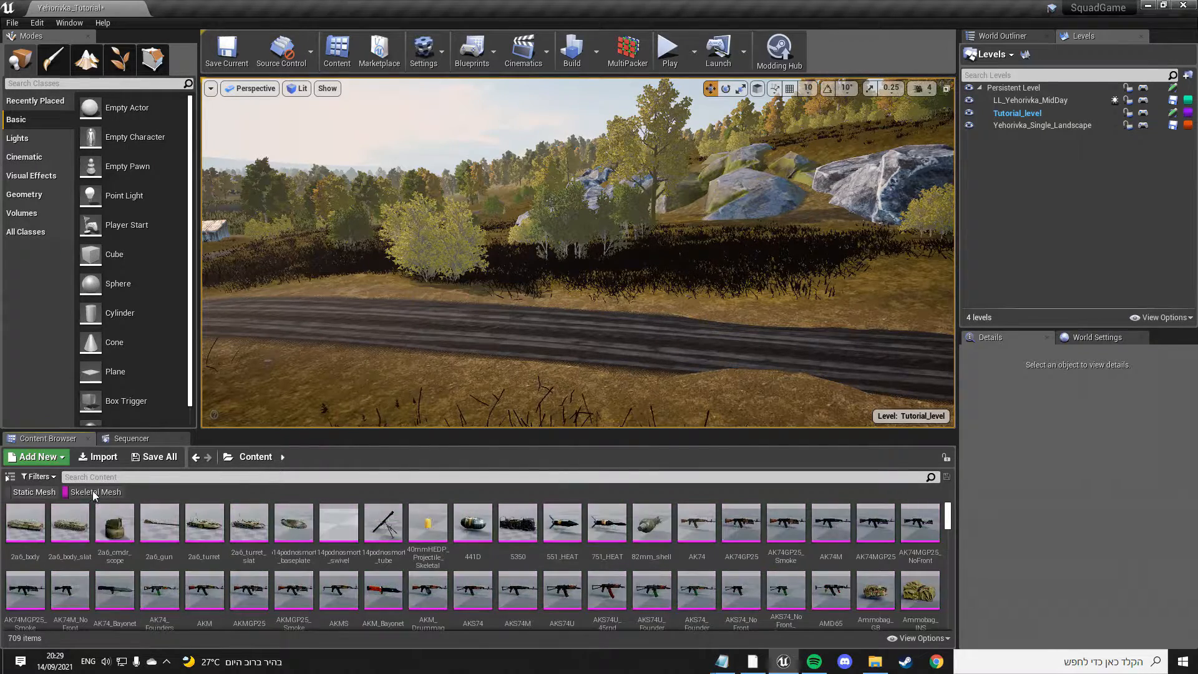
{"action": "left_click", "coordinate": [94, 492]}
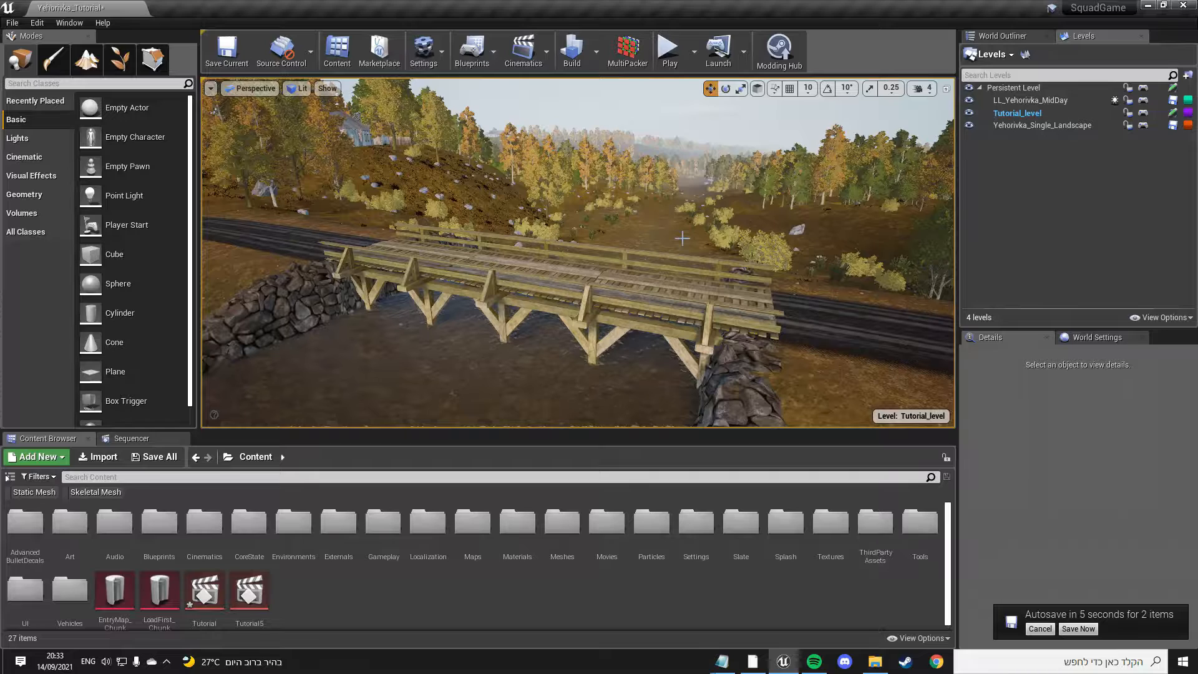
Step: Run the pending autosave of the modified items immediately
{"action": "left_click", "coordinate": [1078, 630]}
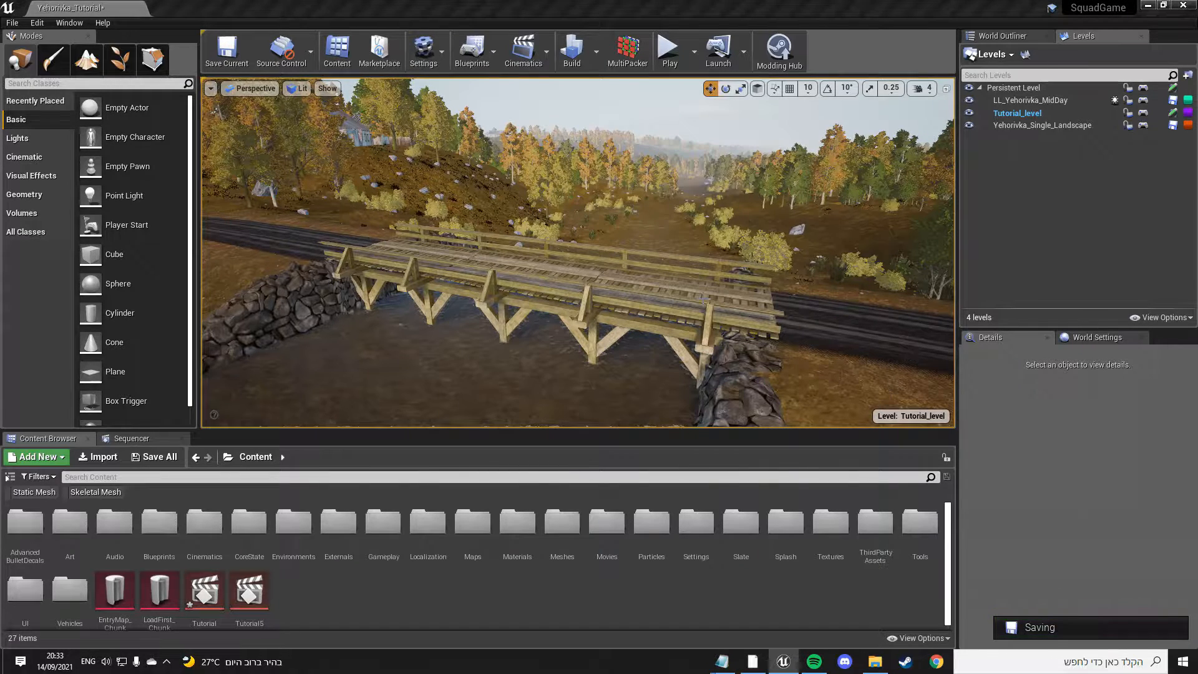
Step: Examine the wooden bridge and its stone abutments over the river from several distances and angles
{"action": "mouse_move", "coordinate": [602, 307]}
{"action": "right_mouse_down"}
{"action": "mouse_move", "coordinate": [609, 365]}
{"action": "mouse_move", "coordinate": [630, 303]}
{"action": "mouse_move", "coordinate": [612, 305]}
{"action": "right_mouse_up"}
{"action": "key", "text": "w"}
{"action": "key", "text": "s"}
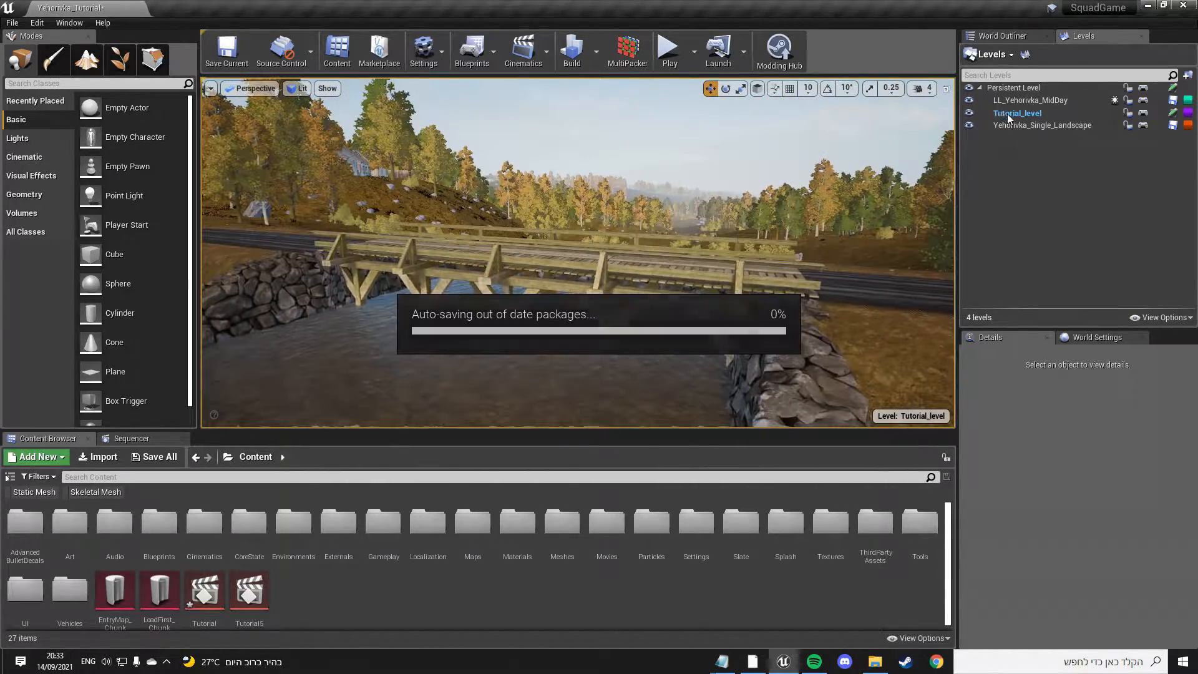
{"action": "key", "text": "w"}
{"action": "mouse_move", "coordinate": [734, 242]}
{"action": "right_mouse_down"}
{"action": "mouse_move", "coordinate": [731, 223]}
{"action": "mouse_move", "coordinate": [724, 305]}
{"action": "mouse_move", "coordinate": [733, 249]}
{"action": "right_mouse_up"}
{"action": "key", "text": "s"}
{"action": "key", "text": "w"}
{"action": "key", "text": "a"}
{"action": "key", "text": "s"}
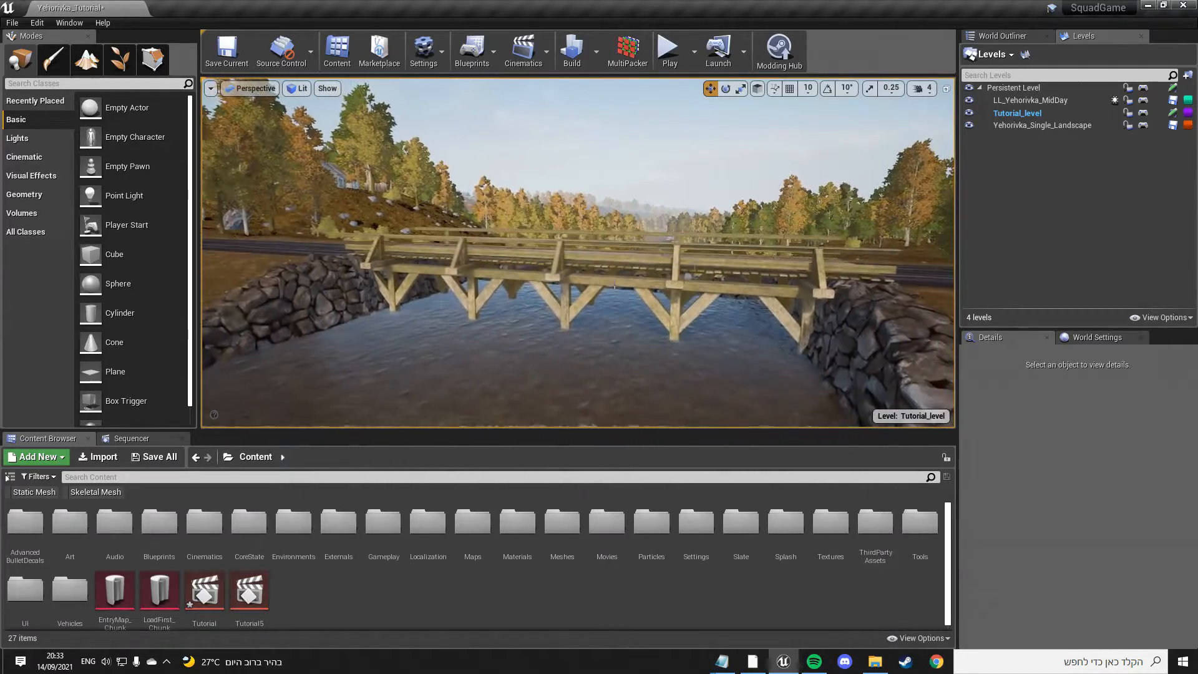
{"action": "scroll", "coordinate": [180, 216], "scroll_direction": "down", "scroll_amount": 1}
{"action": "scroll", "coordinate": [185, 217], "scroll_direction": "up", "scroll_amount": 1}
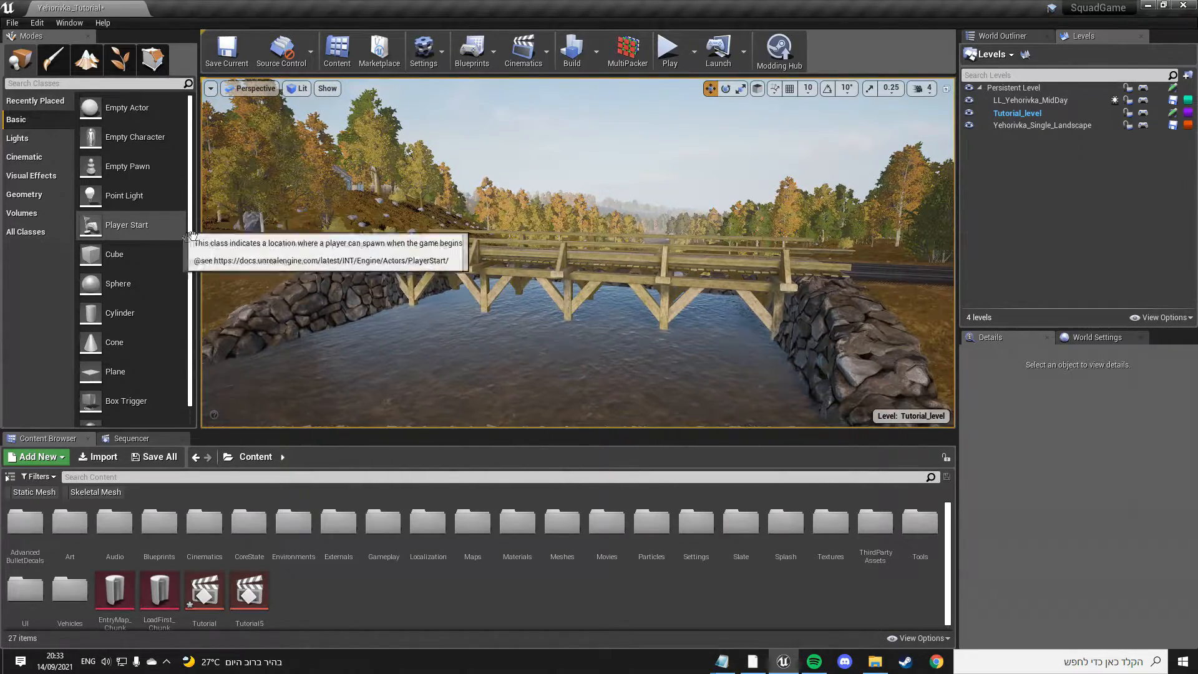
{"action": "right_click_drag", "start_coordinate": [577, 253], "coordinate": [558, 269]}
{"action": "key", "text": "w"}
{"action": "key", "text": "s"}
{"action": "key", "text": "s"}
{"action": "key", "text": "w"}
{"action": "key", "text": "s"}
{"action": "key", "text": "w"}
{"action": "right_click_drag", "start_coordinate": [577, 252], "coordinate": [578, 349]}
{"action": "key", "text": "w"}
{"action": "key", "text": "s"}
{"action": "key", "text": "w"}
{"action": "right_click_drag", "start_coordinate": [589, 224], "coordinate": [596, 185]}
{"action": "key", "text": "w"}
{"action": "key", "text": "s"}
{"action": "key", "text": "w"}
{"action": "key", "text": "s"}
{"action": "key", "text": "s"}
{"action": "key", "text": "w"}
{"action": "key", "text": "s"}
{"action": "key", "text": "w"}
{"action": "key", "text": "s"}
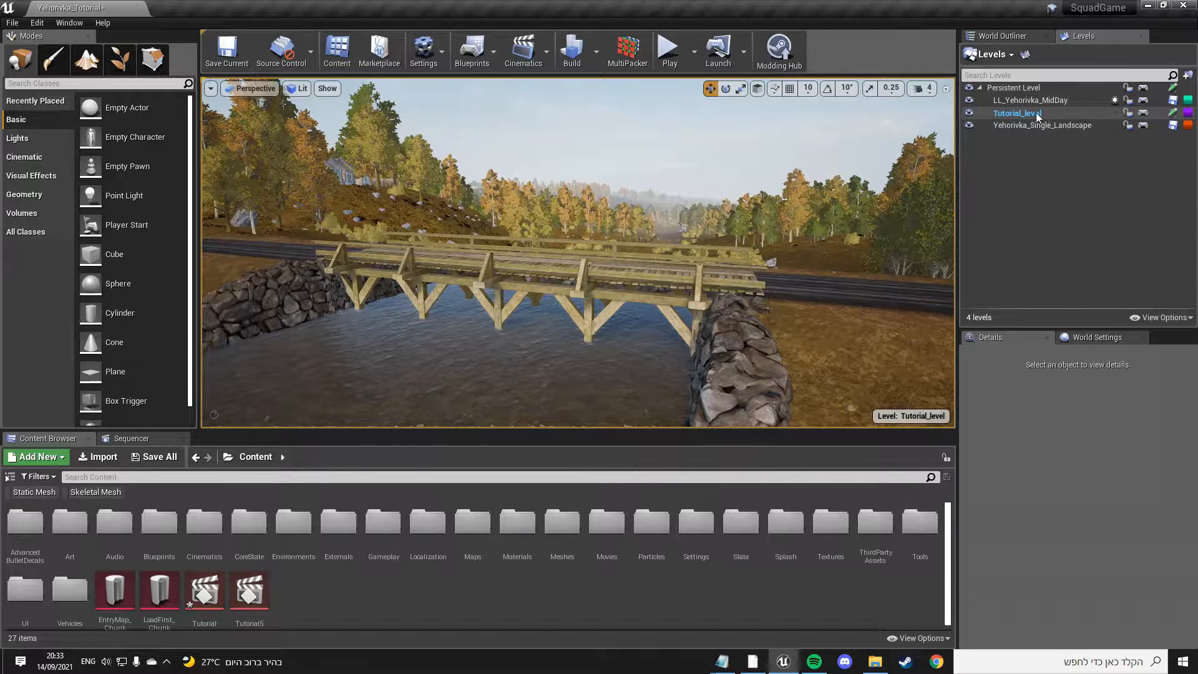
Step: Search the placeable classes for "camera", place a Camera on the ground beside the bridge despite the out-of-bounds warning, and select it among the level's actors
{"action": "left_click", "coordinate": [1002, 36]}
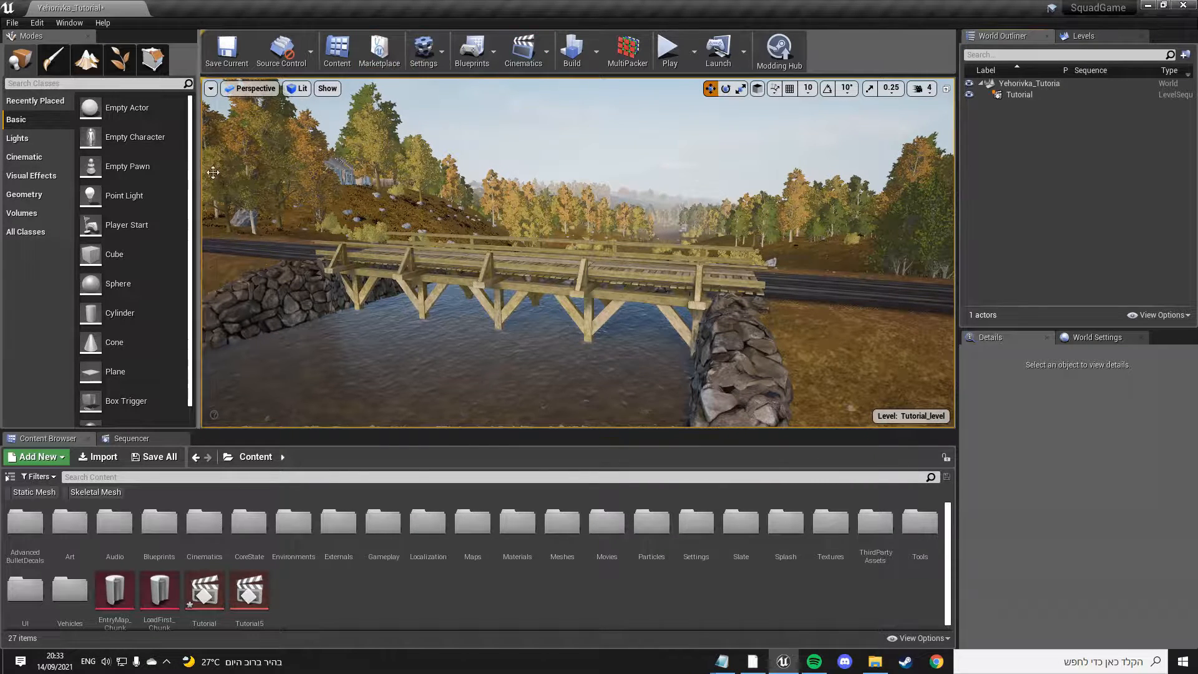
{"action": "right_click_drag", "start_coordinate": [346, 241], "coordinate": [331, 257]}
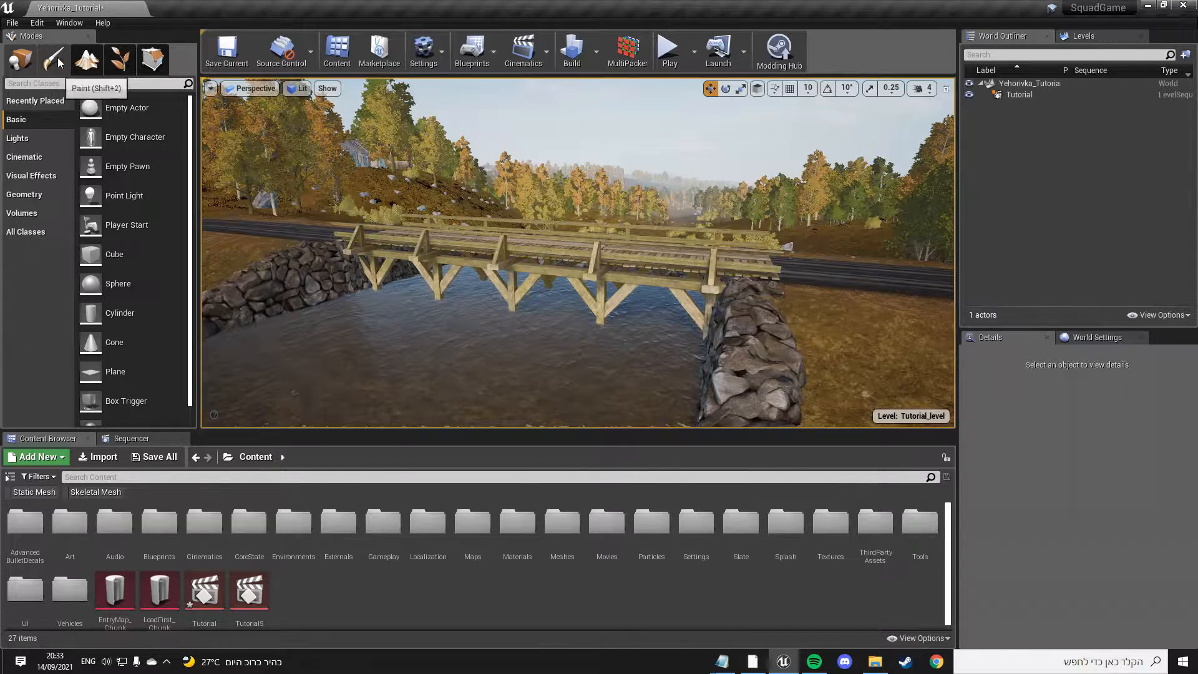
{"action": "left_click", "coordinate": [44, 83]}
{"action": "type", "text": "camera"}
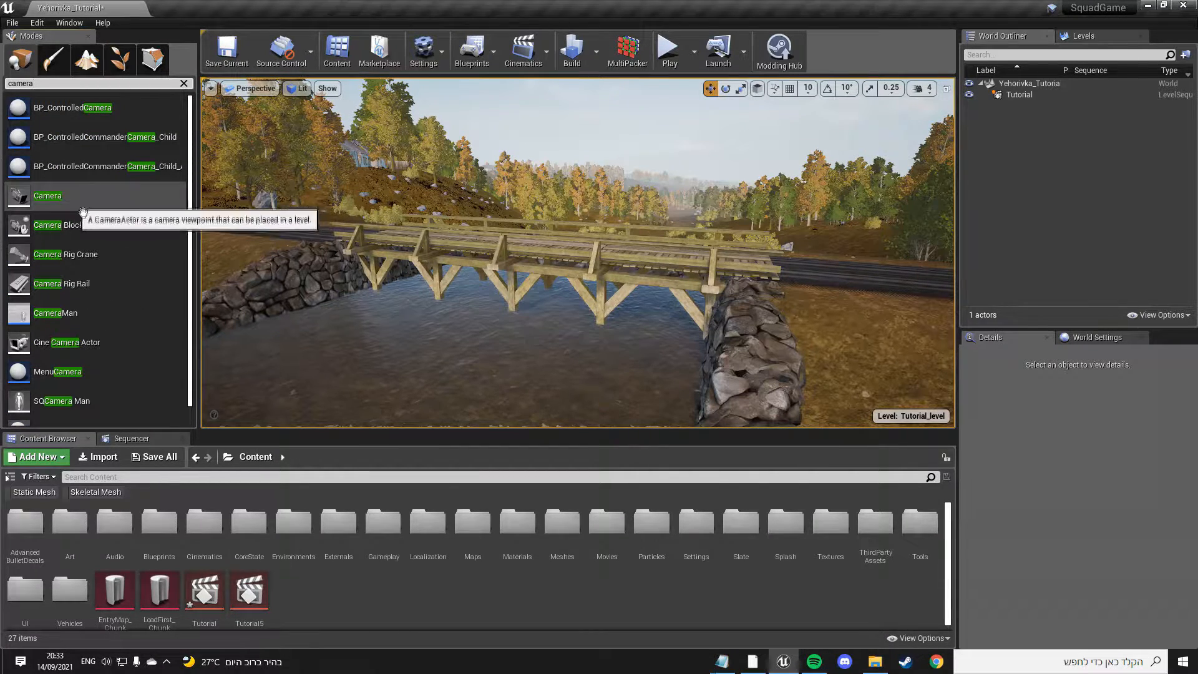
{"action": "left_click_drag", "start_coordinate": [124, 206], "coordinate": [840, 354]}
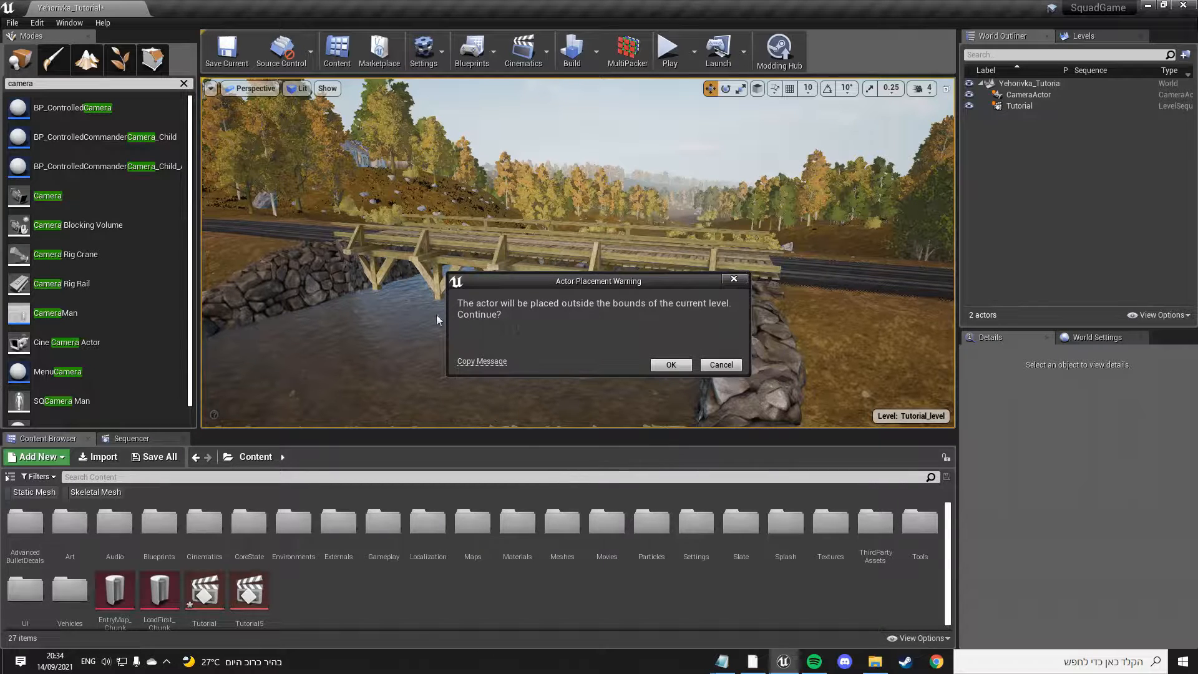
{"action": "left_click", "coordinate": [675, 365]}
{"action": "right_click_drag", "start_coordinate": [630, 202], "coordinate": [716, 222]}
{"action": "key", "text": "w"}
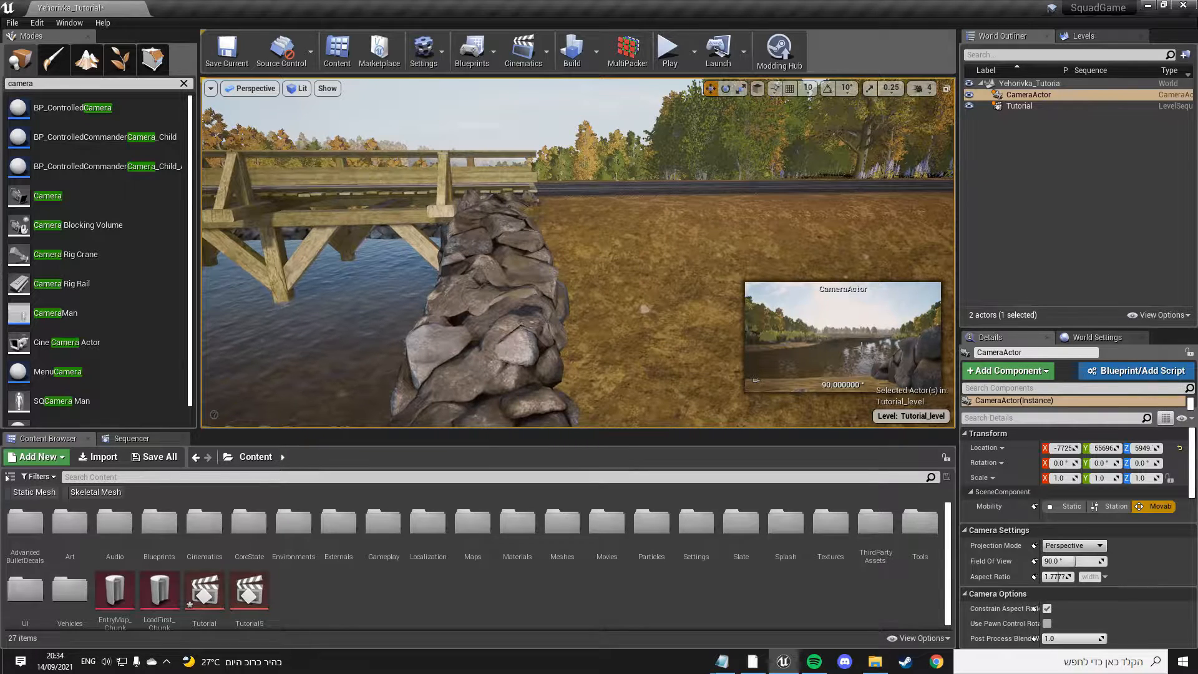
{"action": "left_click", "coordinate": [1039, 96]}
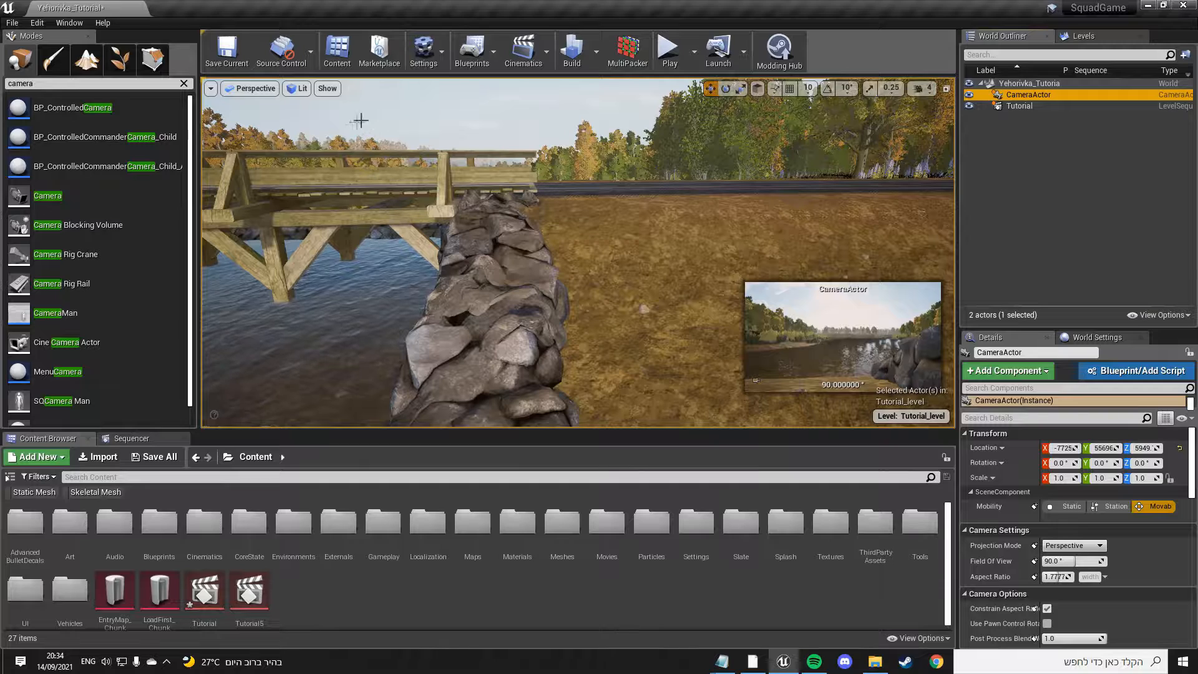
Step: Open Viewport 2 next to the main view and make it look through and pilot the CameraActor
{"action": "left_click", "coordinate": [70, 21]}
{"action": "mouse_move", "coordinate": [123, 75]}
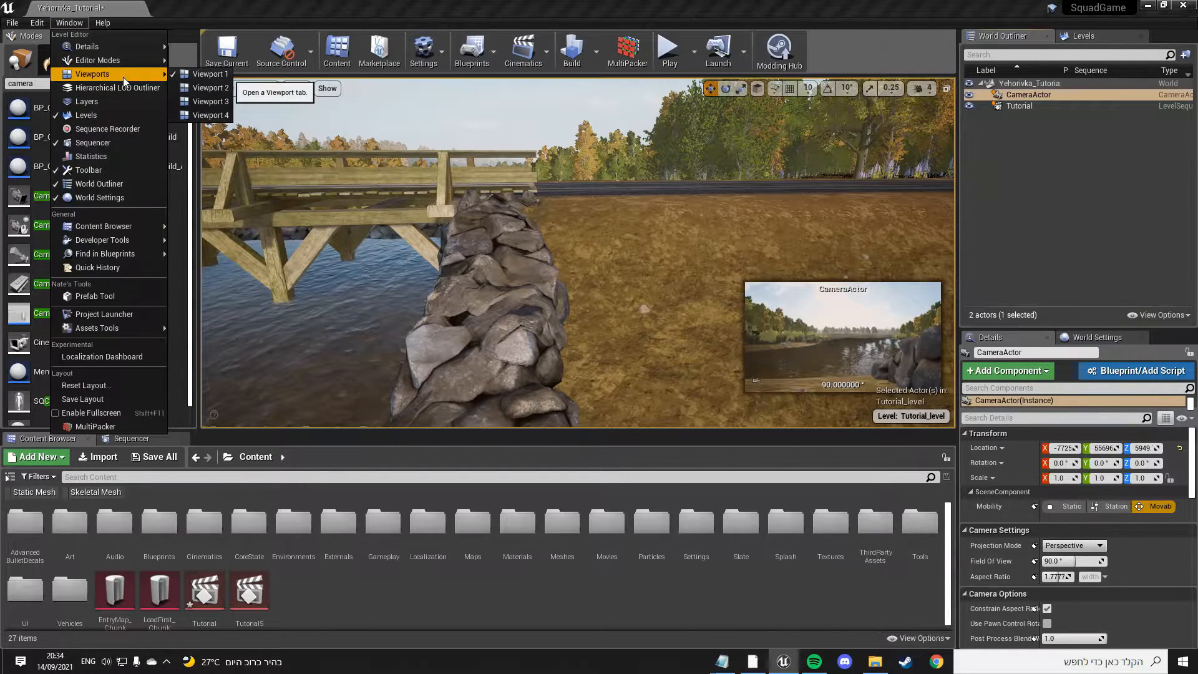
{"action": "left_click", "coordinate": [195, 88]}
{"action": "left_click", "coordinate": [633, 103]}
{"action": "left_click", "coordinate": [636, 105]}
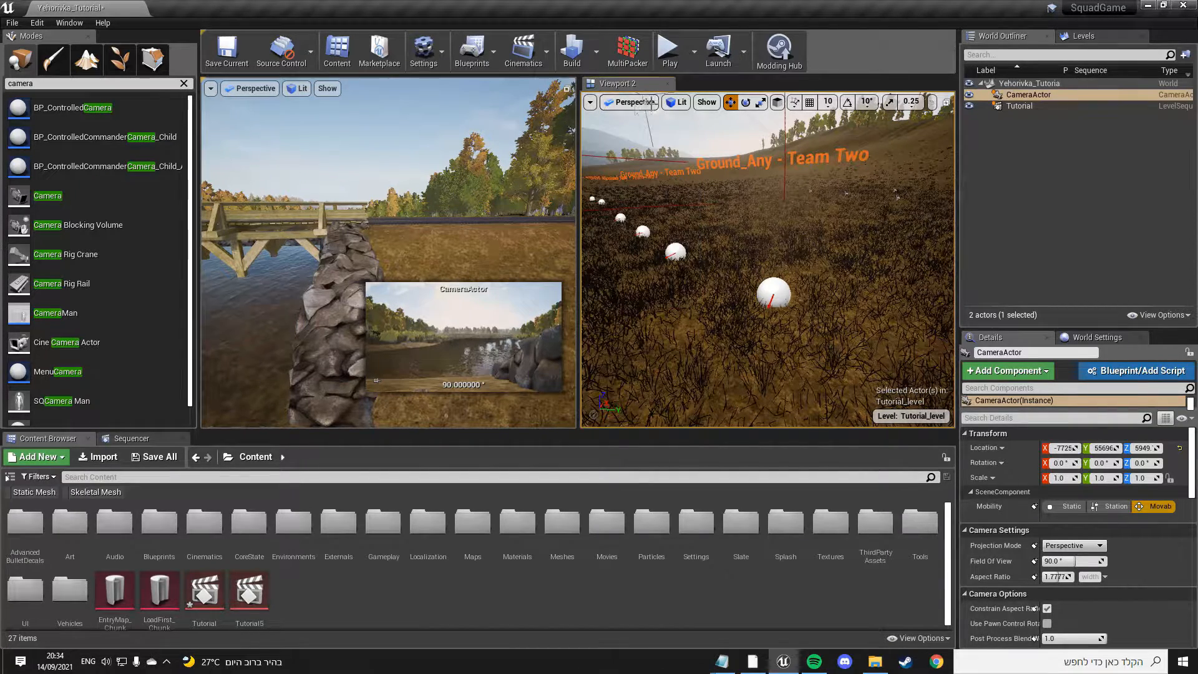
{"action": "left_click", "coordinate": [261, 90]}
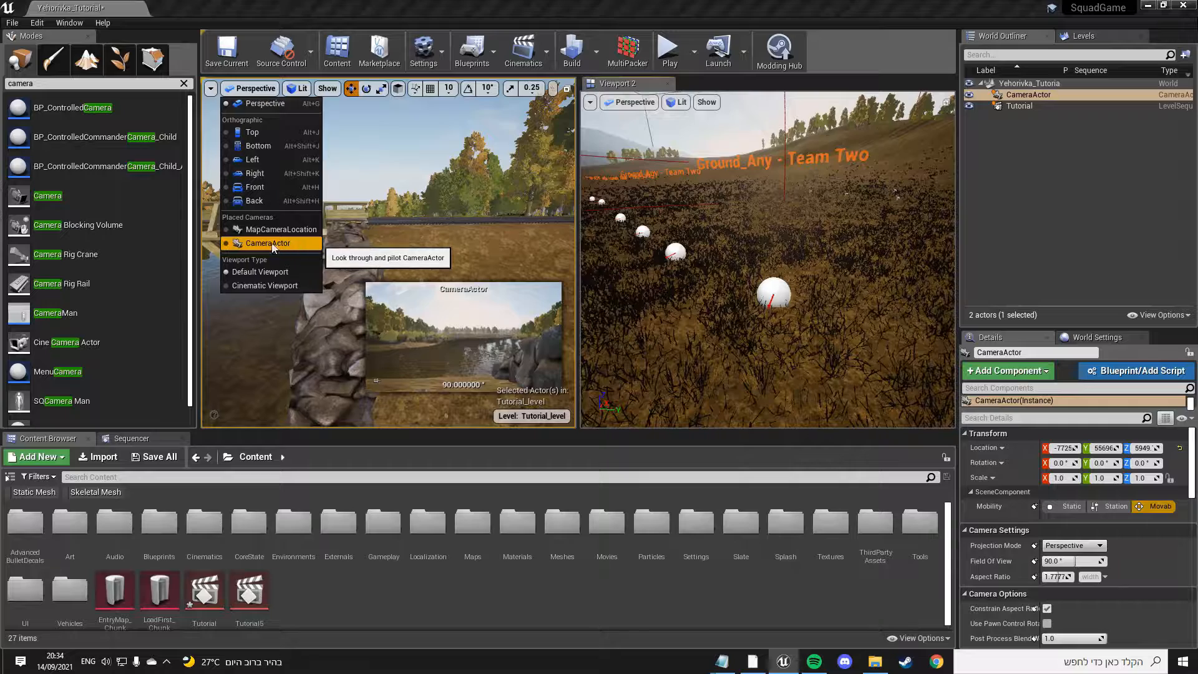
{"action": "left_click", "coordinate": [632, 102]}
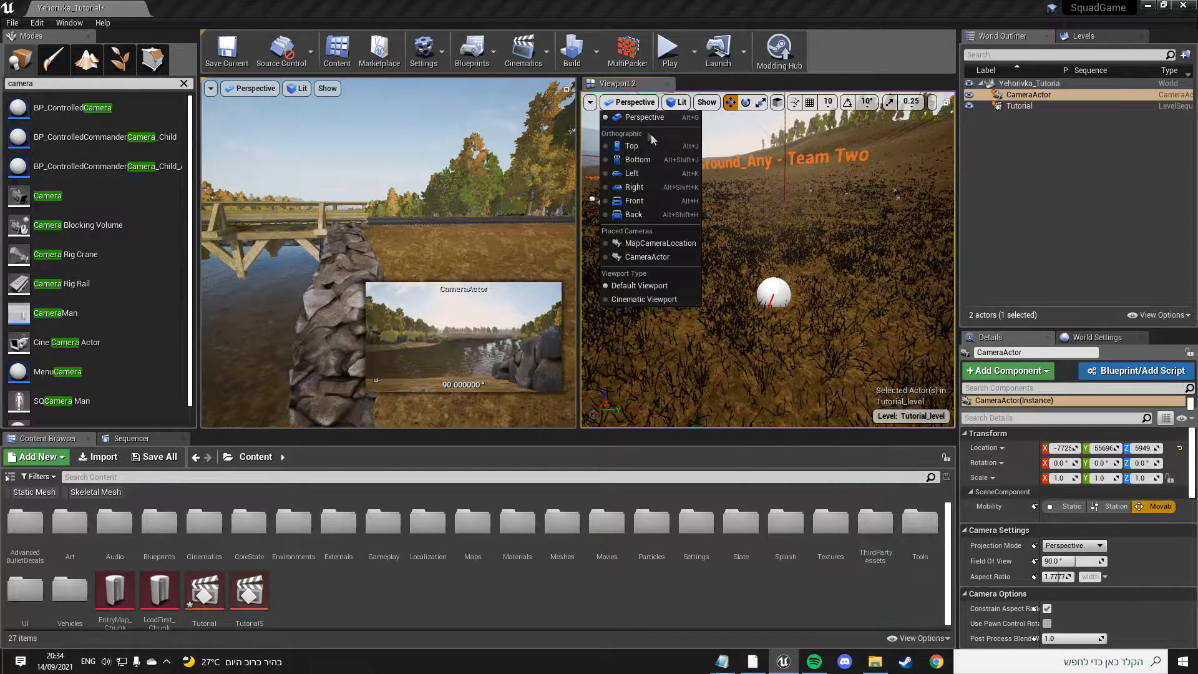
{"action": "left_click", "coordinate": [659, 258]}
Step: Move the CameraActor up off the riverbank beside the bridge to a Z location of about 6171
{"action": "mouse_move", "coordinate": [409, 230]}
{"action": "right_mouse_down"}
{"action": "mouse_move", "coordinate": [474, 237]}
{"action": "mouse_move", "coordinate": [468, 294]}
{"action": "mouse_move", "coordinate": [418, 268]}
{"action": "mouse_move", "coordinate": [399, 216]}
{"action": "right_mouse_up"}
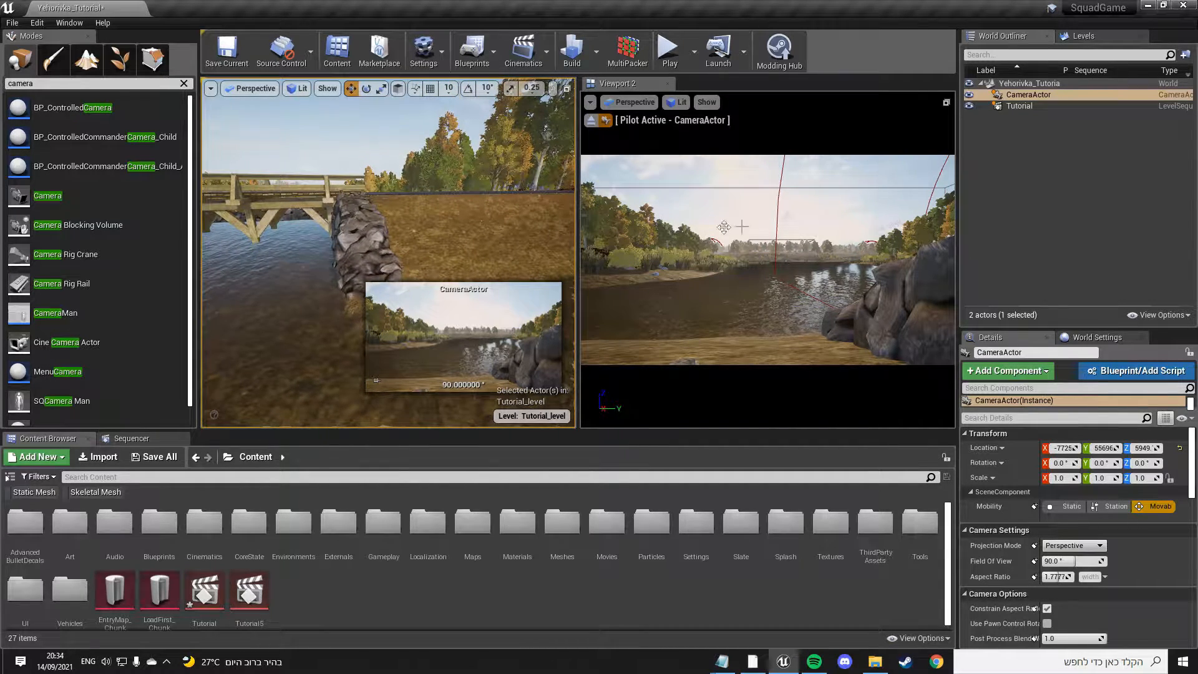
{"action": "mouse_move", "coordinate": [468, 193]}
{"action": "right_mouse_down"}
{"action": "mouse_move", "coordinate": [521, 222]}
{"action": "mouse_move", "coordinate": [462, 181]}
{"action": "mouse_move", "coordinate": [499, 186]}
{"action": "mouse_move", "coordinate": [471, 172]}
{"action": "mouse_move", "coordinate": [499, 193]}
{"action": "mouse_move", "coordinate": [474, 173]}
{"action": "right_mouse_up"}
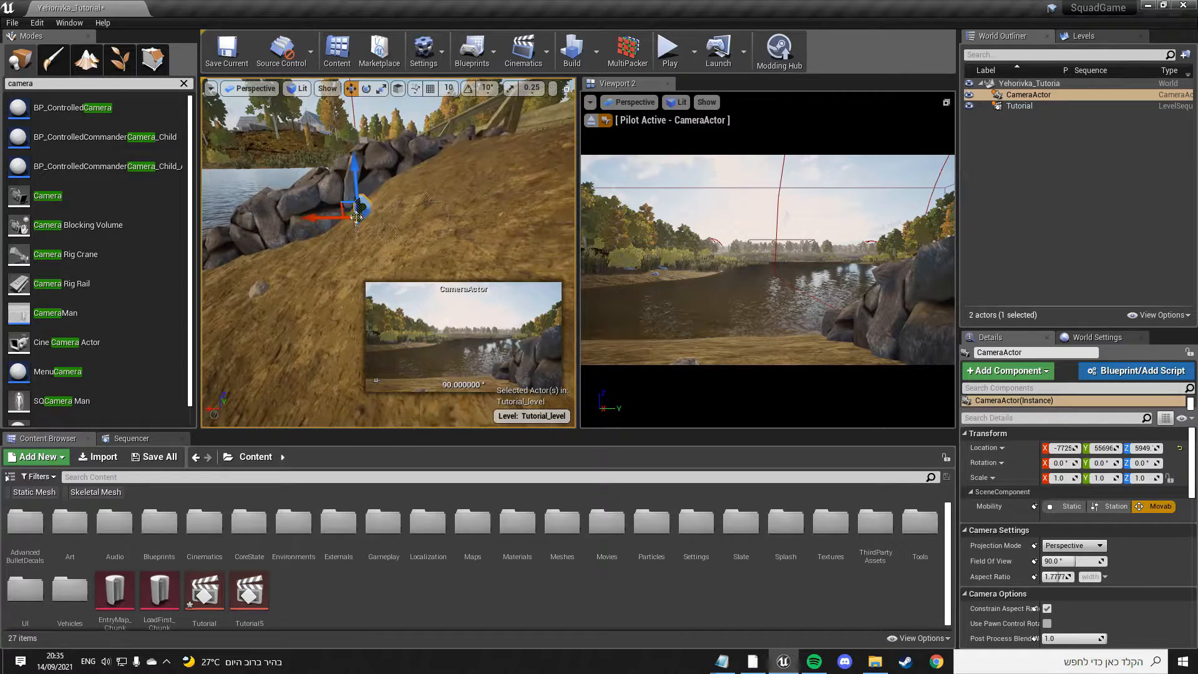
{"action": "left_click_drag", "start_coordinate": [337, 198], "coordinate": [262, 112]}
{"action": "right_click_drag", "start_coordinate": [262, 112], "coordinate": [215, 97]}
{"action": "left_click_drag", "start_coordinate": [480, 224], "coordinate": [344, 133]}
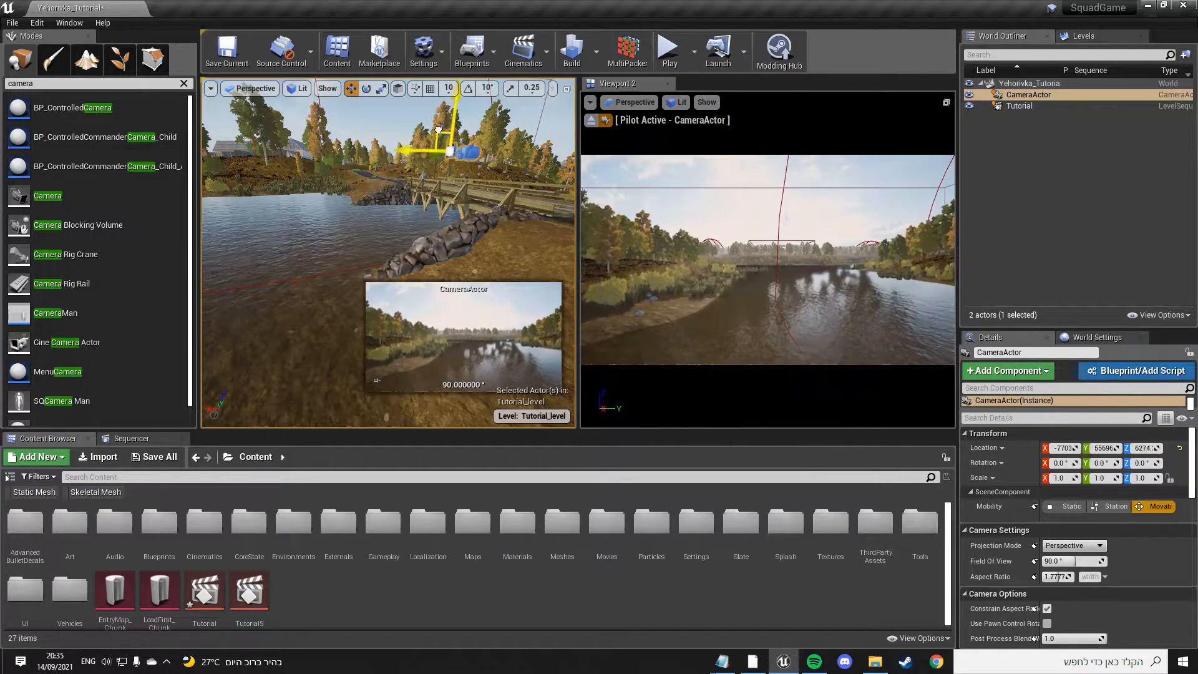
{"action": "left_click_drag", "start_coordinate": [468, 172], "coordinate": [467, 168]}
{"action": "right_click_drag", "start_coordinate": [467, 167], "coordinate": [429, 180]}
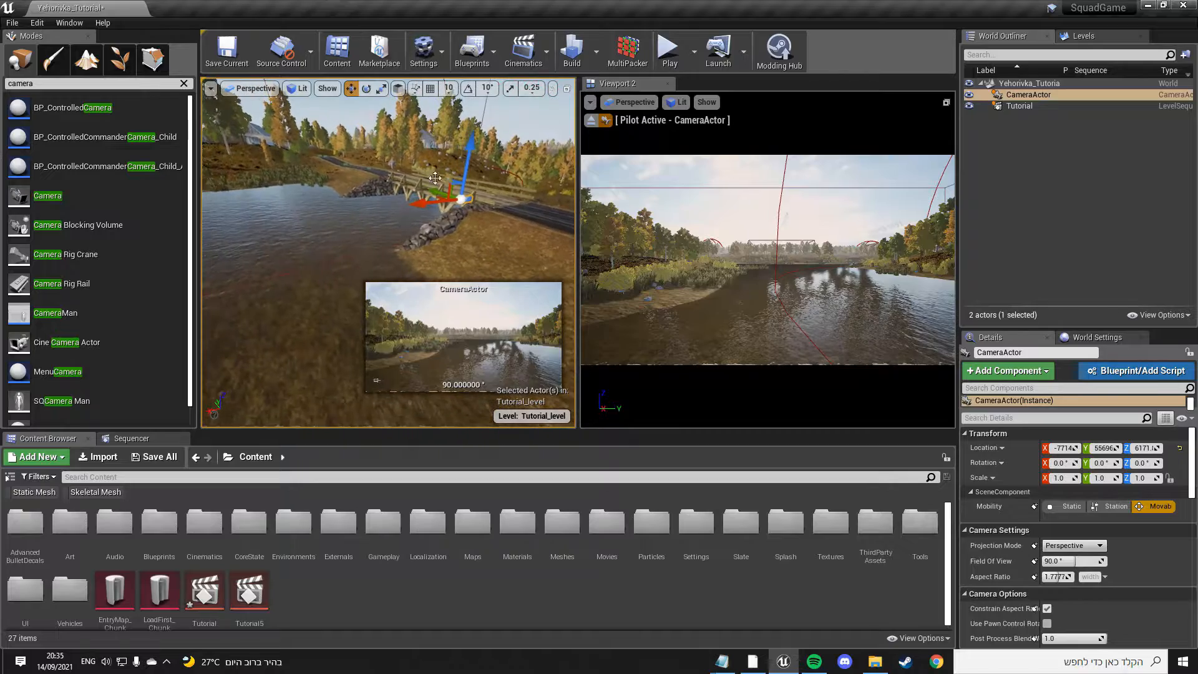
Step: Pilot the CameraActor back and turn it so that its shot frames the whole bridge across the water
{"action": "key", "text": "s"}
{"action": "right_click_drag", "start_coordinate": [768, 259], "coordinate": [792, 249]}
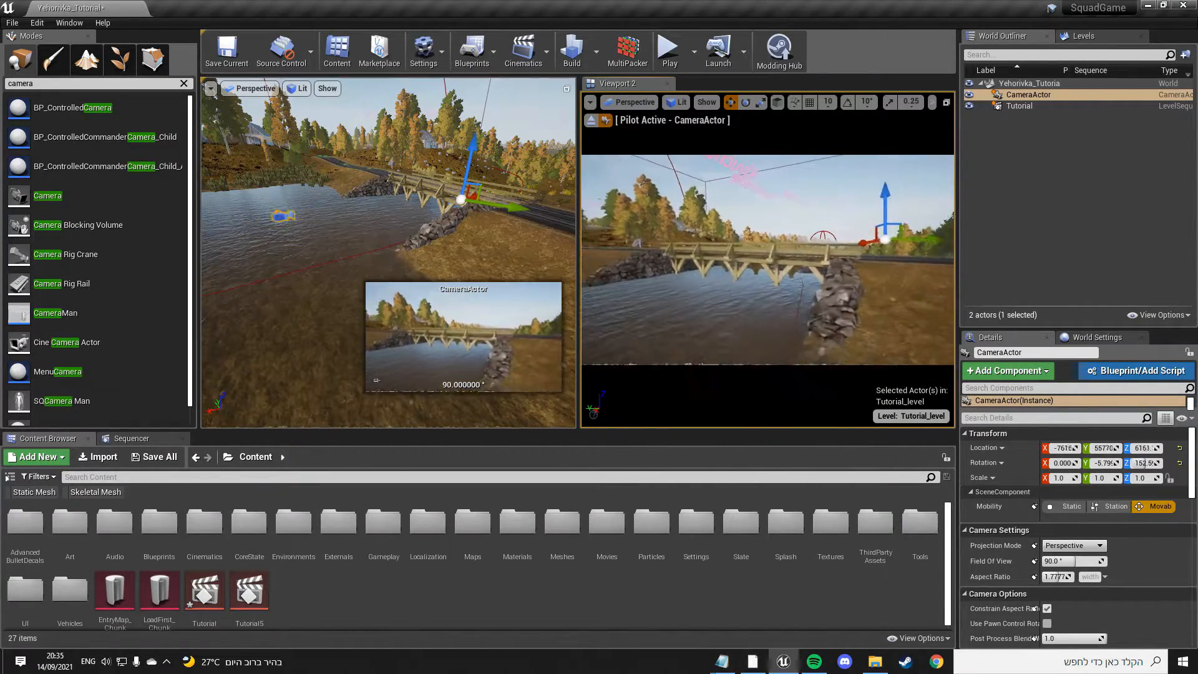
{"action": "right_click_drag", "start_coordinate": [768, 259], "coordinate": [774, 253]}
{"action": "key", "text": "w"}
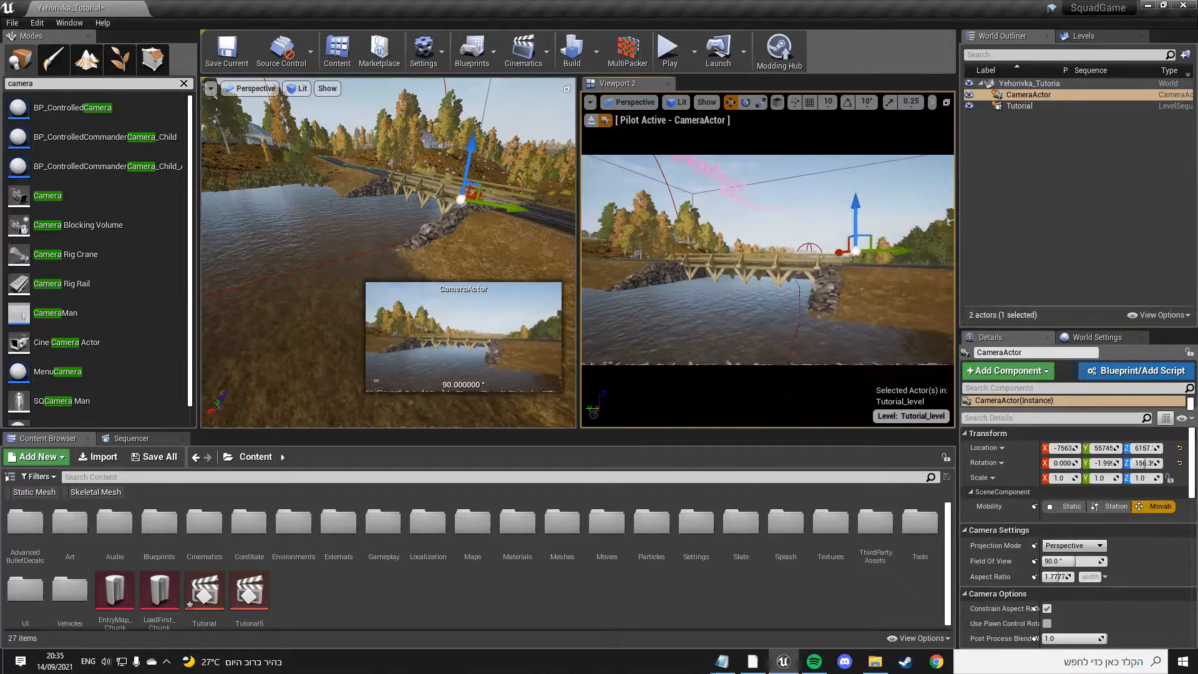
Step: Close Viewport 2 and return to a single main view of the river and bridge
{"action": "mouse_move", "coordinate": [422, 220]}
{"action": "right_mouse_down"}
{"action": "mouse_move", "coordinate": [362, 212]}
{"action": "mouse_move", "coordinate": [399, 215]}
{"action": "right_mouse_up"}
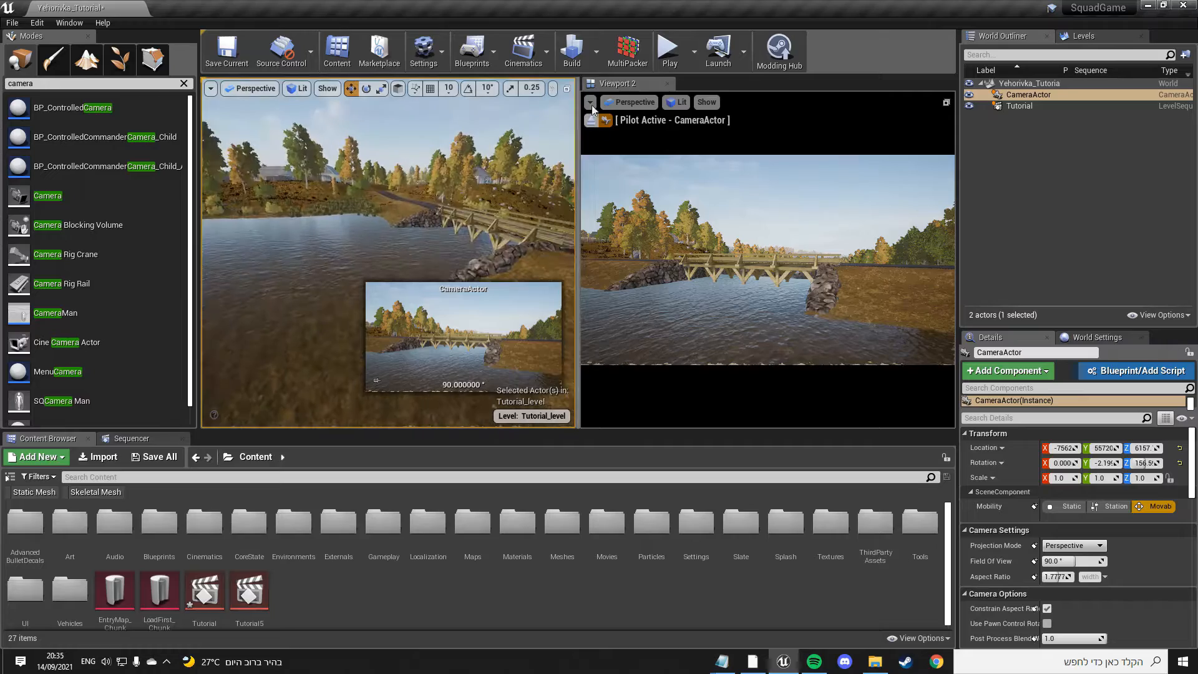
{"action": "left_click_drag", "start_coordinate": [631, 87], "coordinate": [1197, 87]}
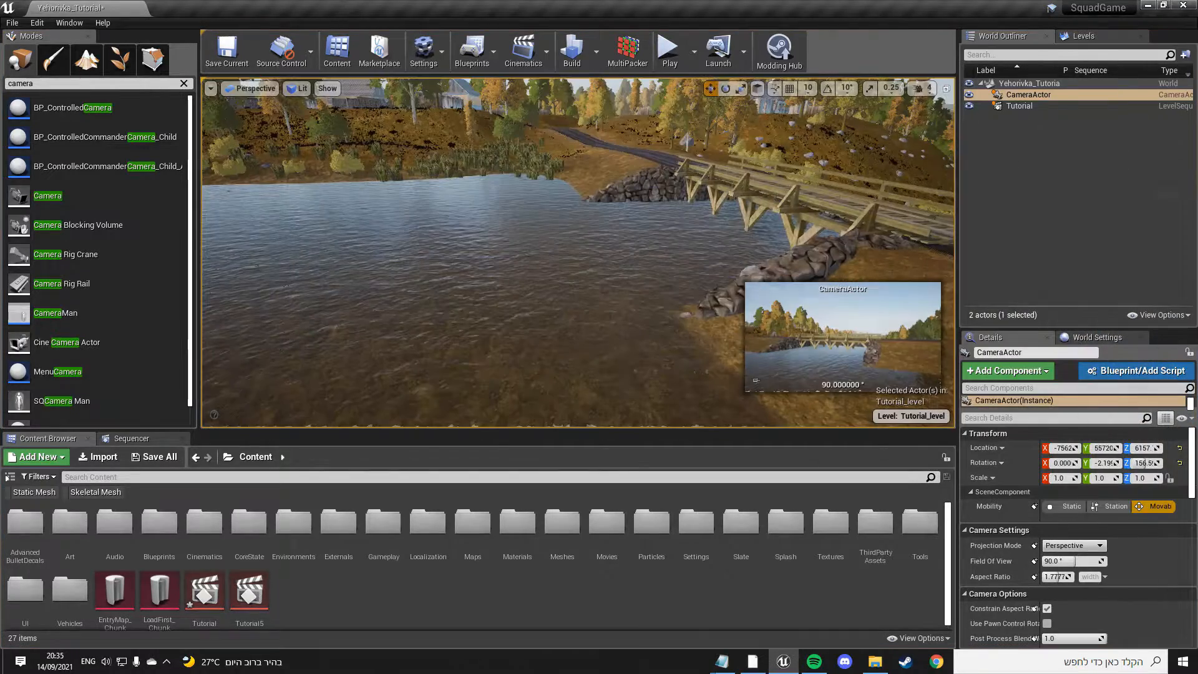
{"action": "left_click_drag", "start_coordinate": [697, 154], "coordinate": [1197, 262]}
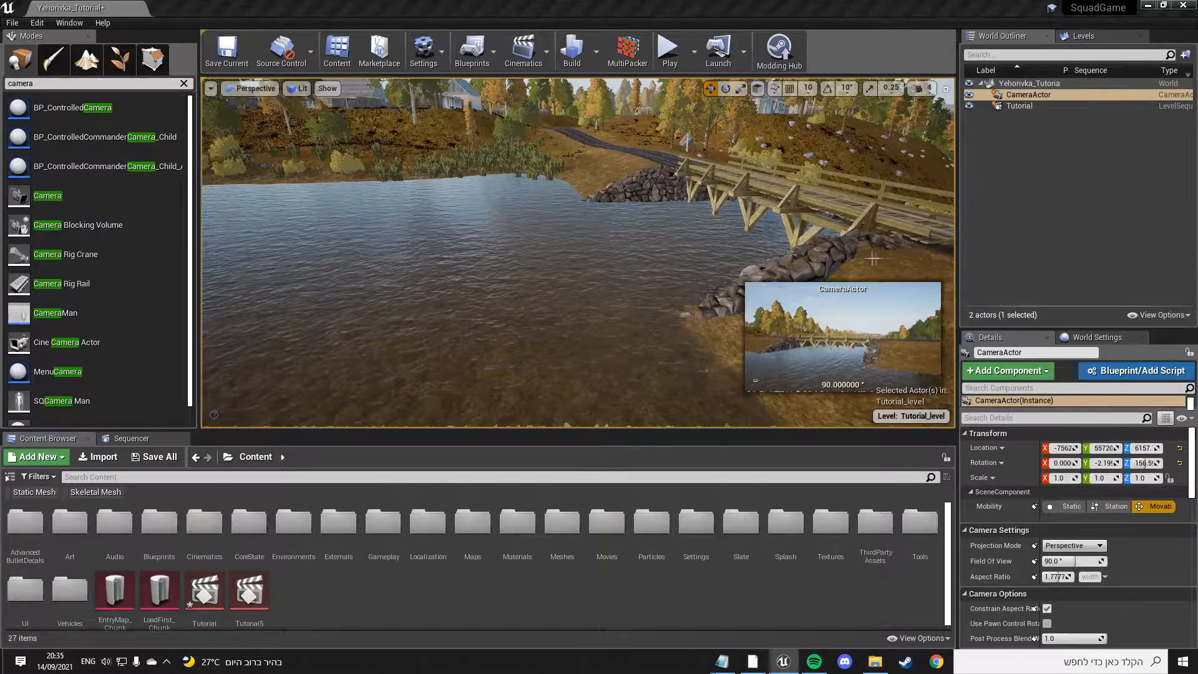
{"action": "right_click_drag", "start_coordinate": [622, 245], "coordinate": [790, 343]}
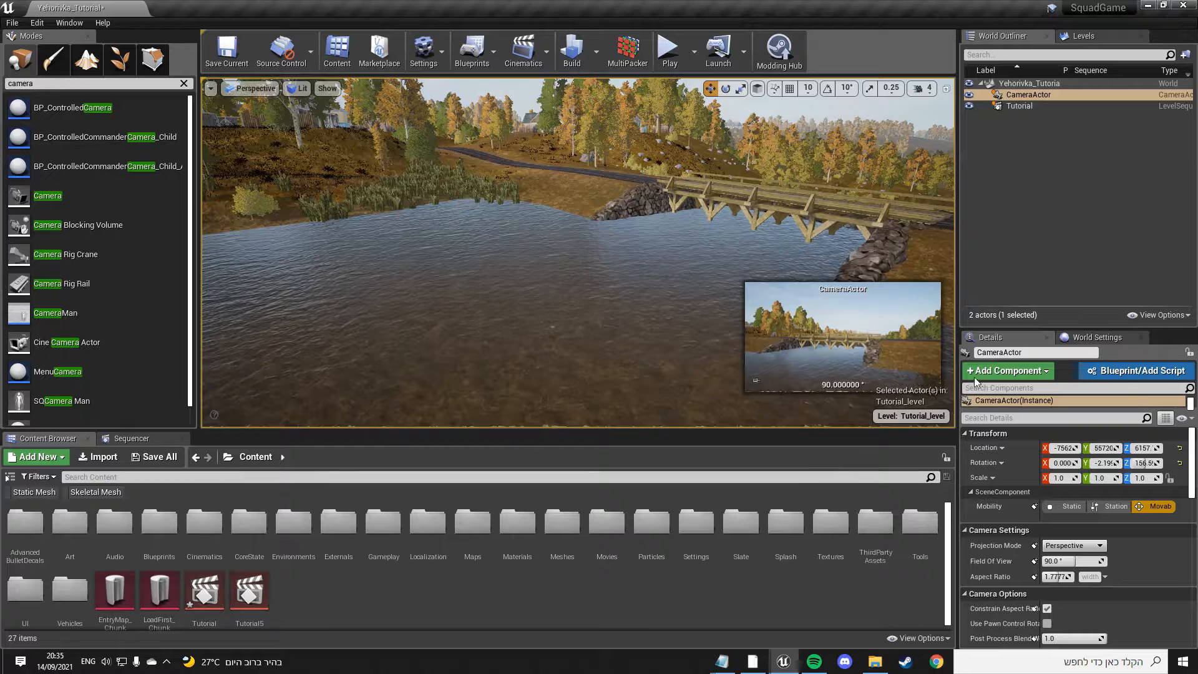
Step: Select the CameraActor among the level's actors and look through its transform and camera settings
{"action": "mouse_move", "coordinate": [1055, 418]}
{"action": "left_mouse_down"}
{"action": "mouse_move", "coordinate": [1057, 462]}
{"action": "mouse_move", "coordinate": [1065, 421]}
{"action": "left_mouse_up"}
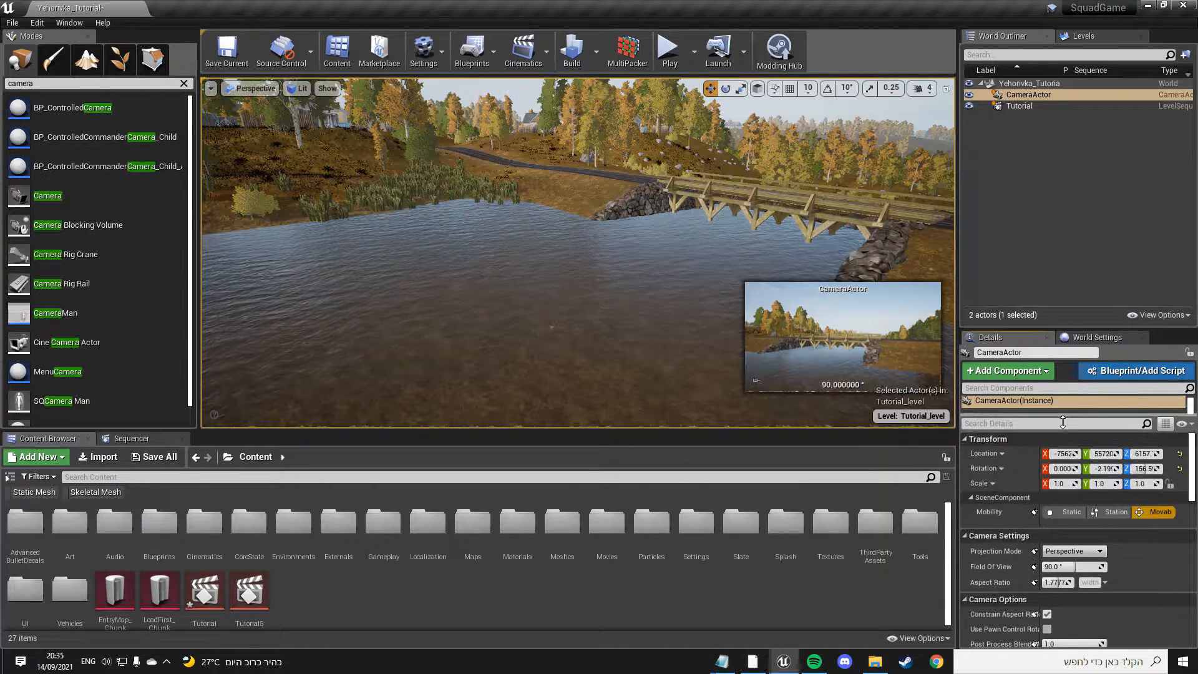
{"action": "left_click", "coordinate": [1032, 96]}
{"action": "left_click", "coordinate": [1070, 40]}
{"action": "left_click", "coordinate": [1025, 35]}
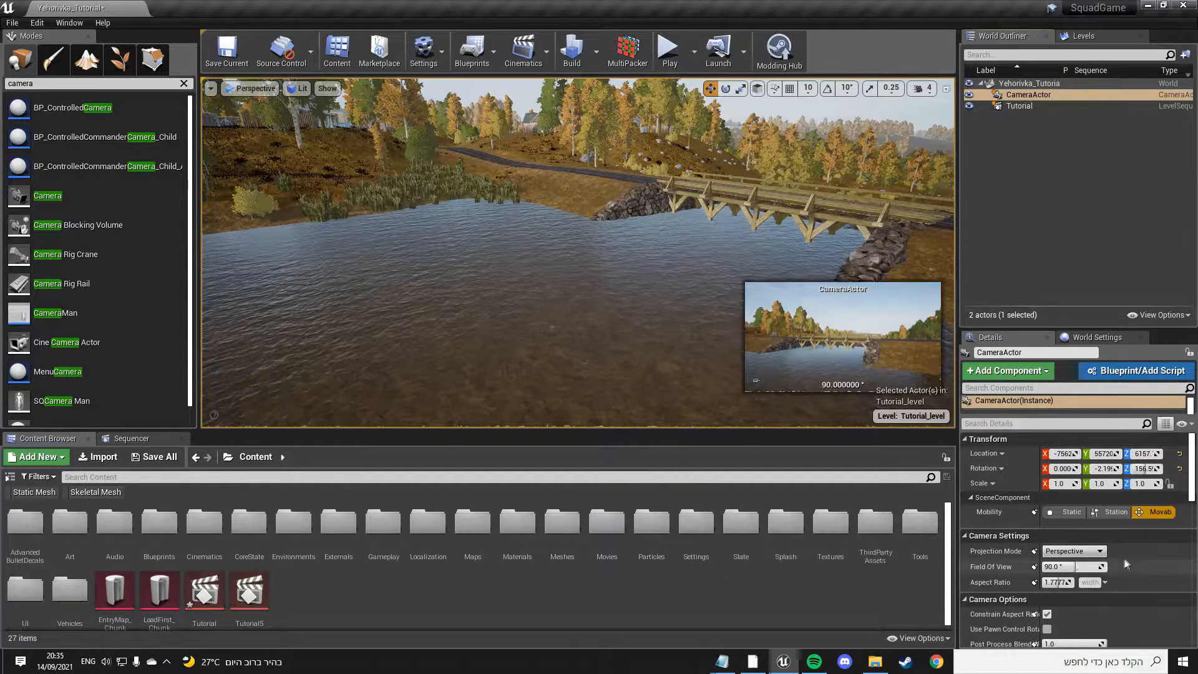
{"action": "scroll", "coordinate": [1121, 533], "scroll_direction": "down", "scroll_amount": 2}
{"action": "scroll", "coordinate": [1111, 503], "scroll_direction": "up", "scroll_amount": 2}
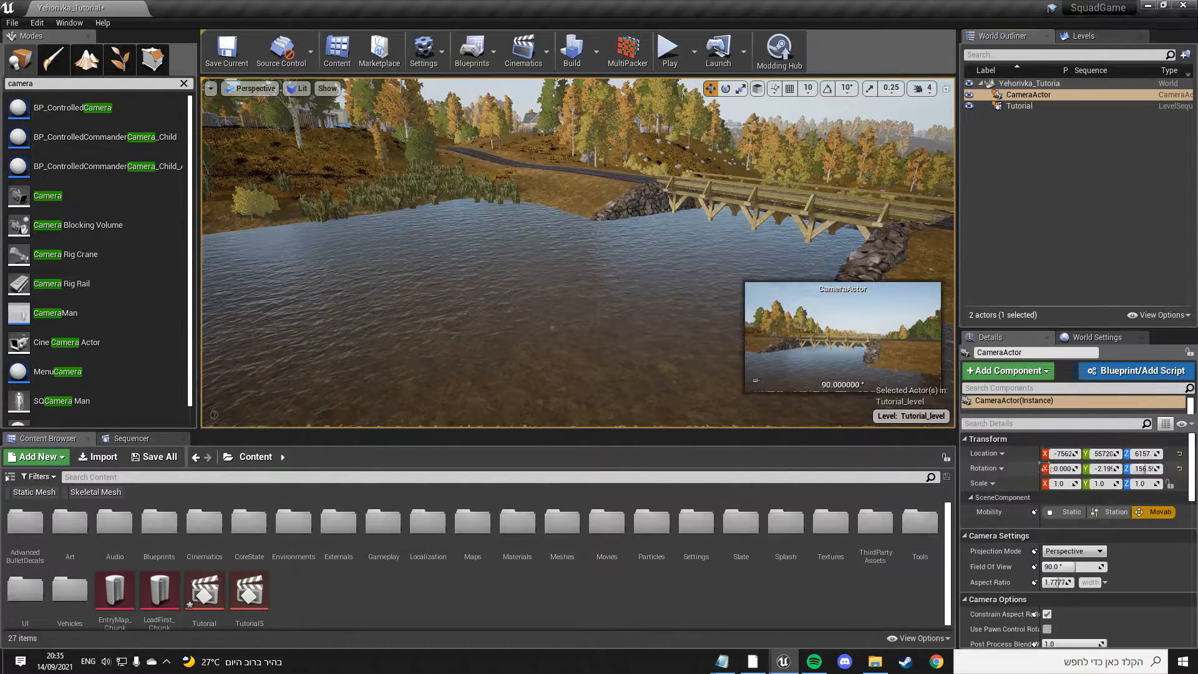
{"action": "scroll", "coordinate": [1085, 496], "scroll_direction": "down", "scroll_amount": 1}
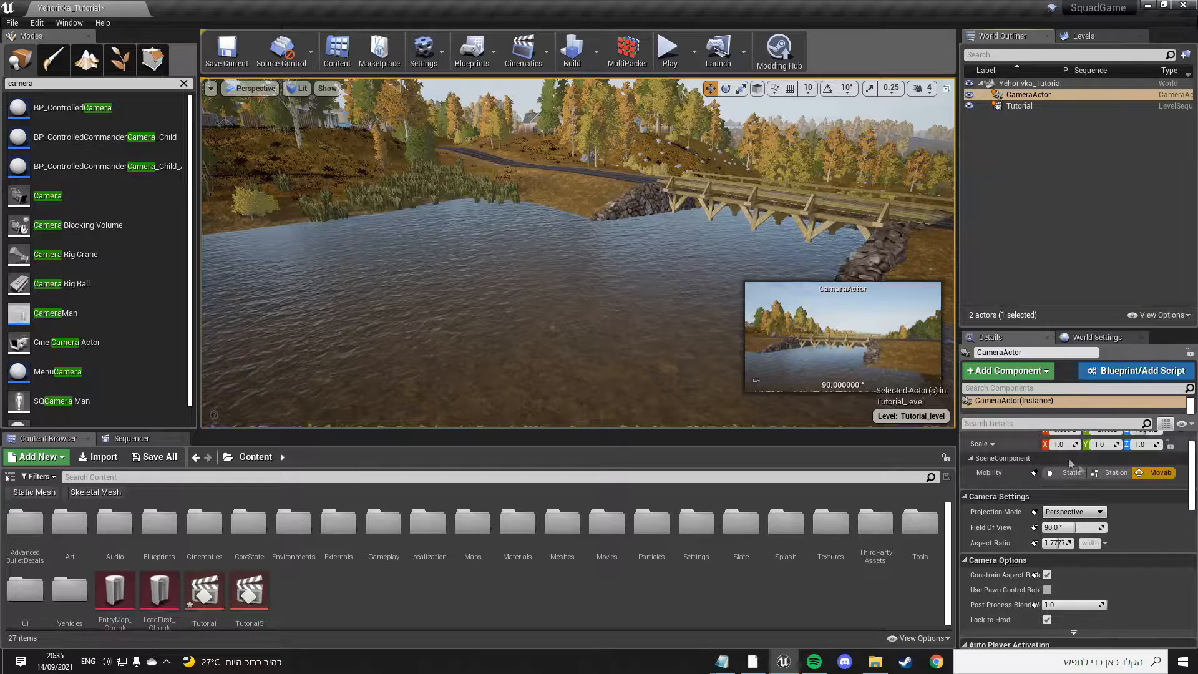
Step: Try the Orthographic projection mode on the CameraActor and switch it back to Perspective
{"action": "left_click", "coordinate": [1088, 513]}
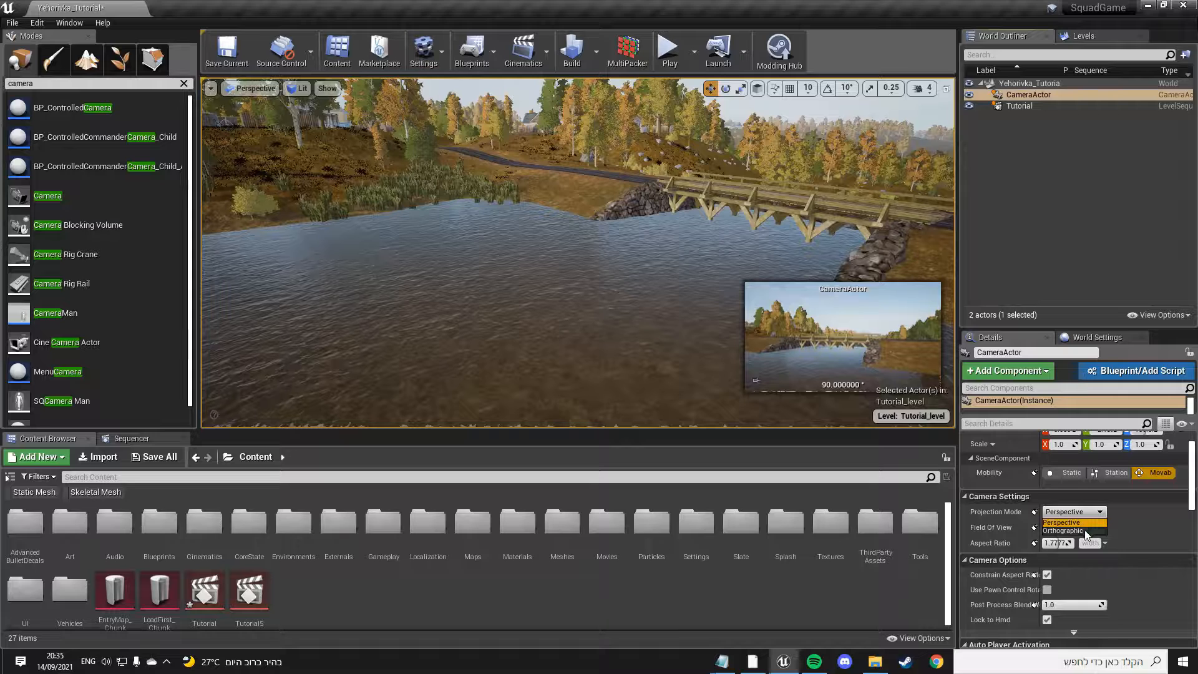
{"action": "left_click", "coordinate": [1085, 532]}
{"action": "left_click", "coordinate": [1088, 512]}
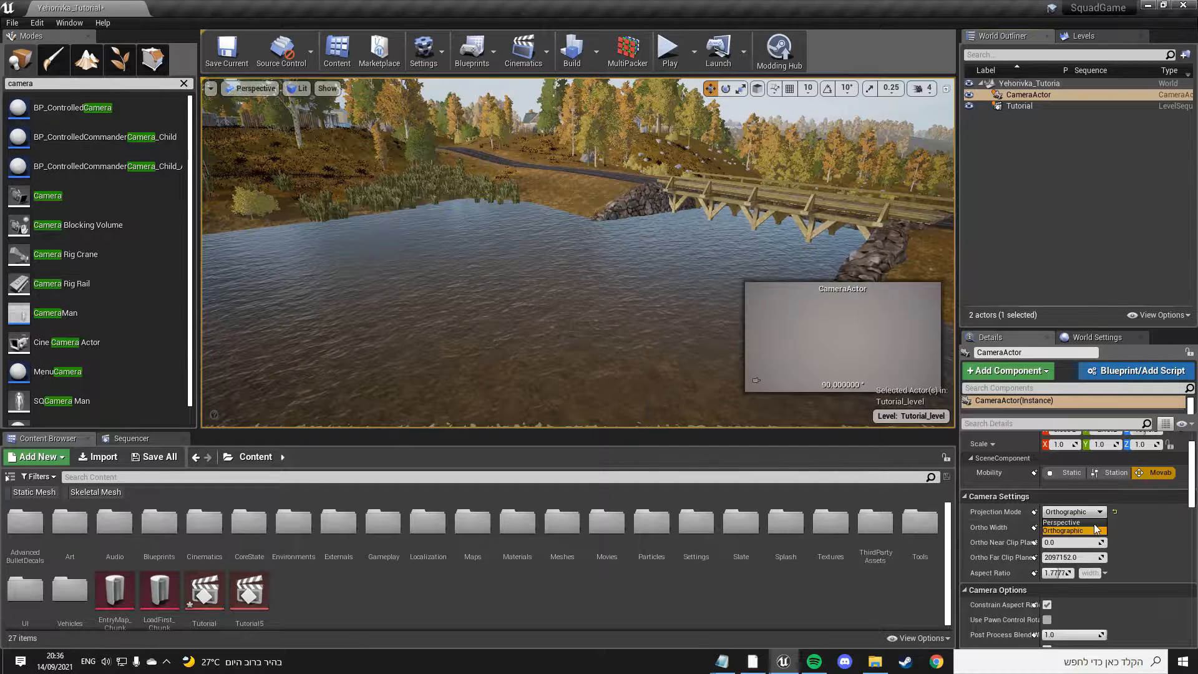
{"action": "left_click", "coordinate": [1089, 522]}
{"action": "left_click", "coordinate": [1076, 514]}
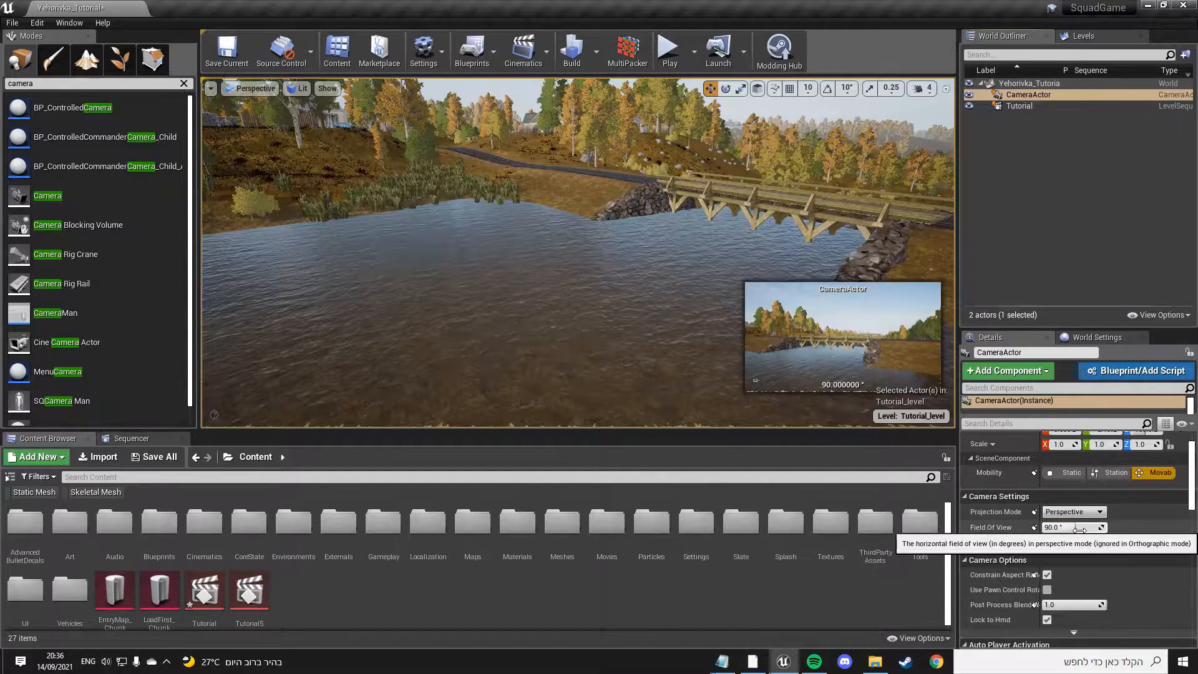
Step: Narrow the CameraActor's field of view to about 58.57°
{"action": "left_click_drag", "start_coordinate": [1089, 526], "coordinate": [1062, 527]}
Step: Pilot CameraActor in the viewport and set its field of view to about 61.71° and its aspect ratio to 2.425
{"action": "left_click", "coordinate": [250, 88]}
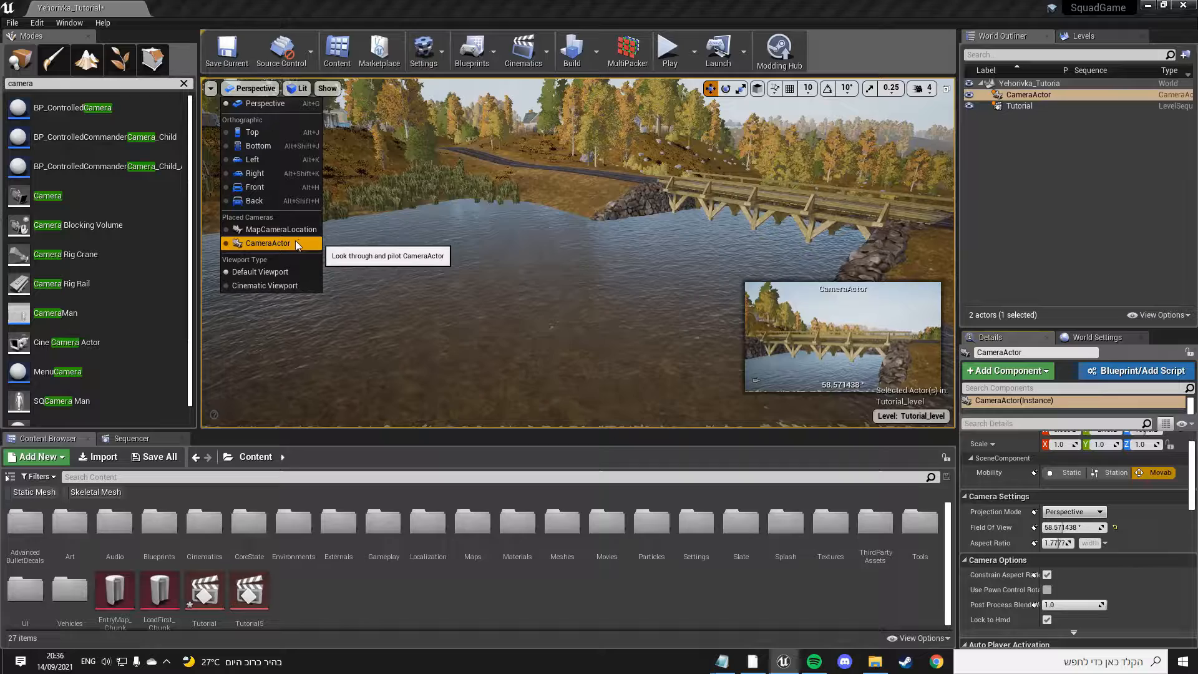
{"action": "left_click", "coordinate": [269, 243]}
{"action": "mouse_move", "coordinate": [1065, 527]}
{"action": "left_mouse_down"}
{"action": "mouse_move", "coordinate": [1051, 528]}
{"action": "mouse_move", "coordinate": [1064, 527]}
{"action": "mouse_move", "coordinate": [1062, 543]}
{"action": "left_mouse_up"}
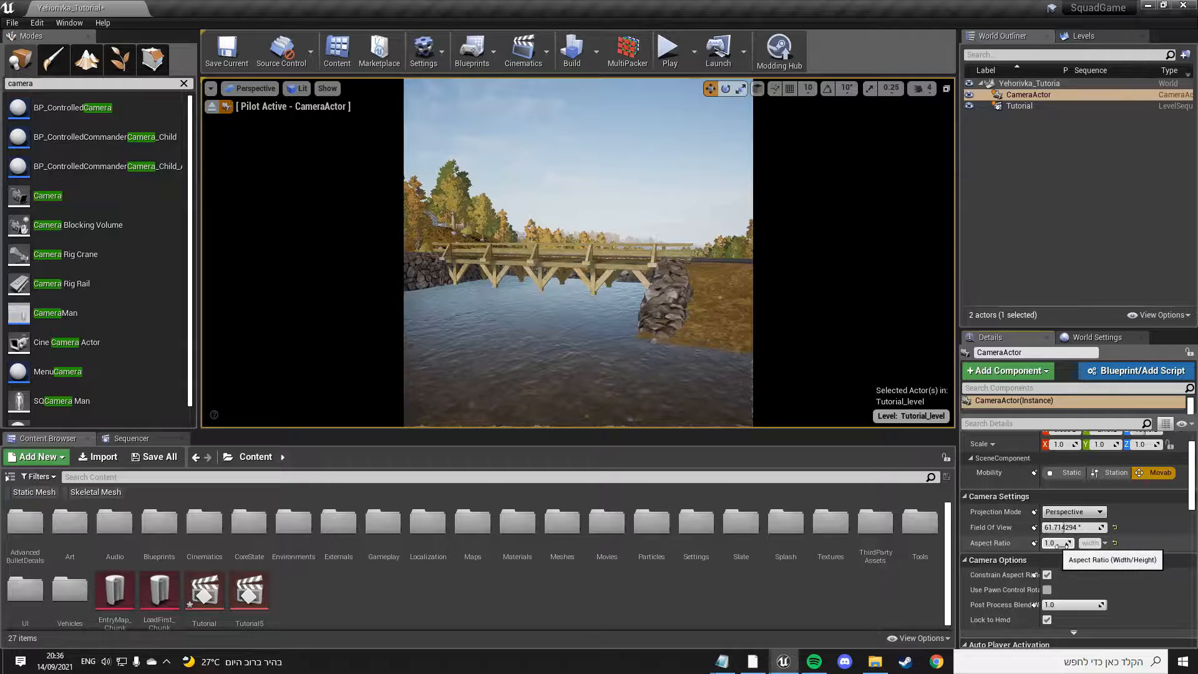
{"action": "left_click_drag", "start_coordinate": [1063, 544], "coordinate": [1069, 542]}
{"action": "left_click", "coordinate": [1091, 554]}
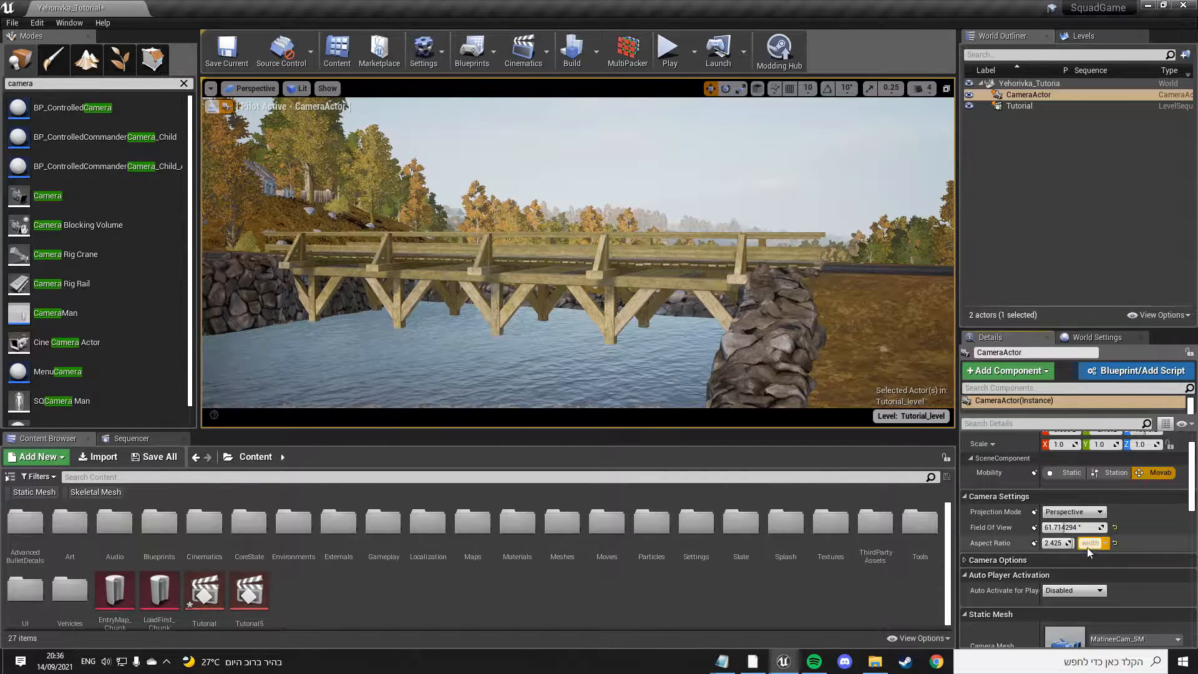
Step: Look through the CameraActor's camera options, post-process, tags, activation and cooking settings
{"action": "left_click", "coordinate": [1050, 559]}
{"action": "scroll", "coordinate": [1139, 463], "scroll_direction": "down", "scroll_amount": 3}
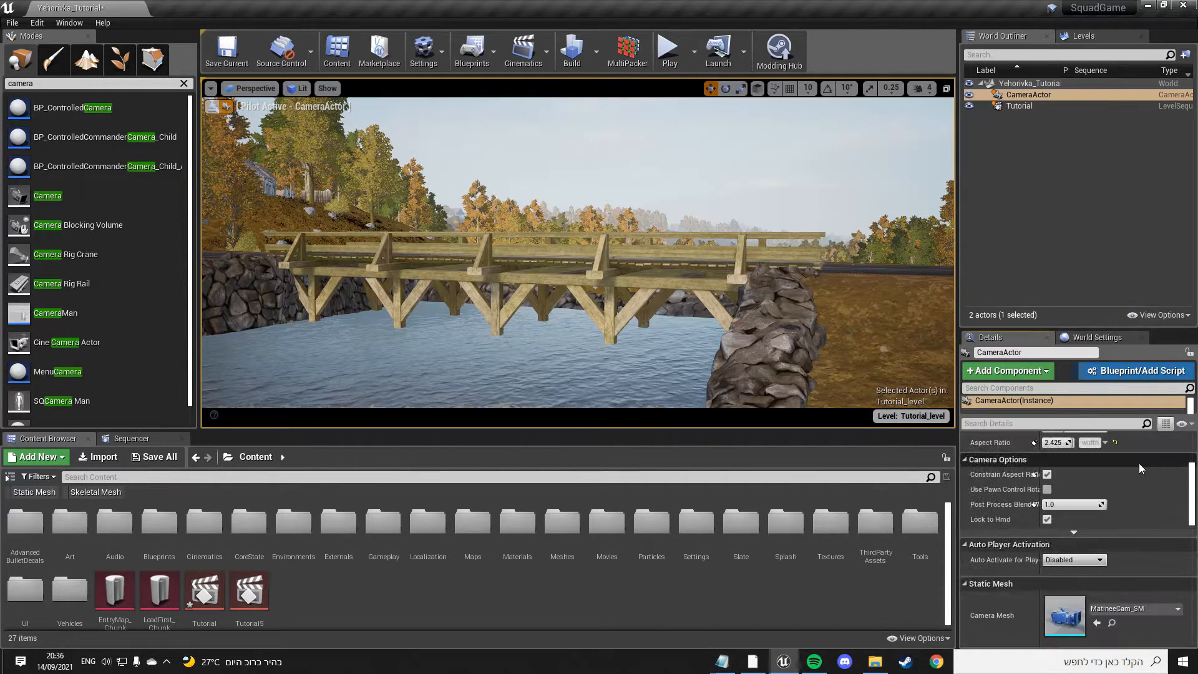
{"action": "scroll", "coordinate": [1144, 458], "scroll_direction": "up", "scroll_amount": 2}
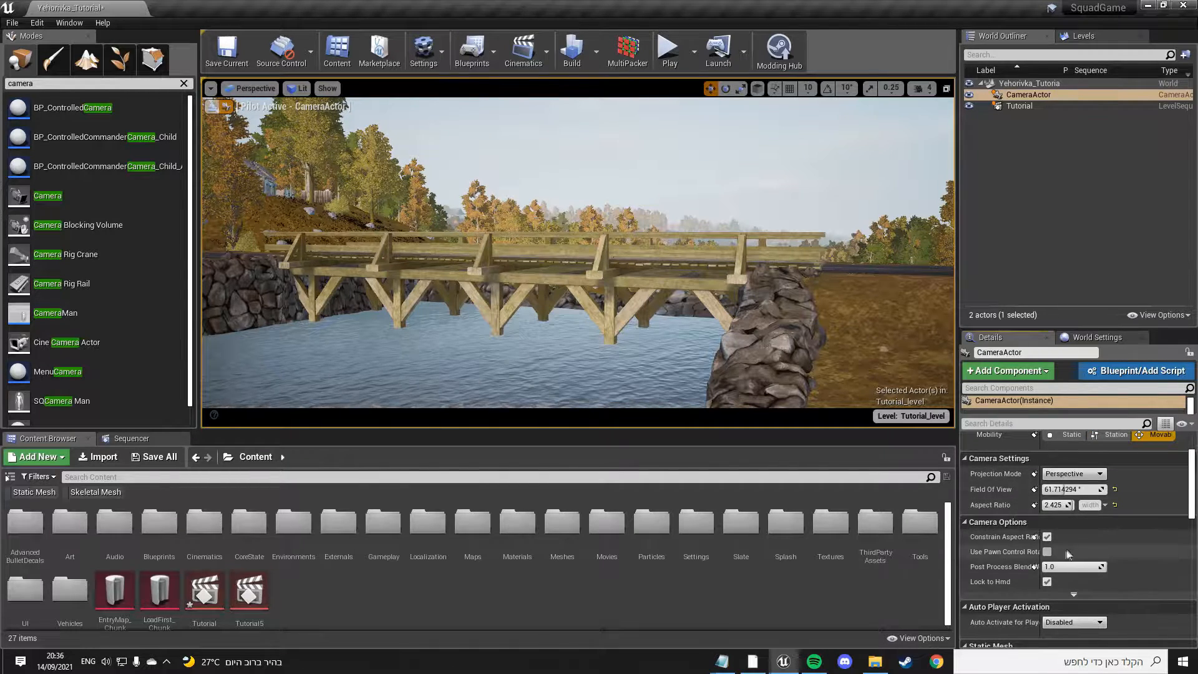
{"action": "scroll", "coordinate": [1074, 572], "scroll_direction": "down", "scroll_amount": 5}
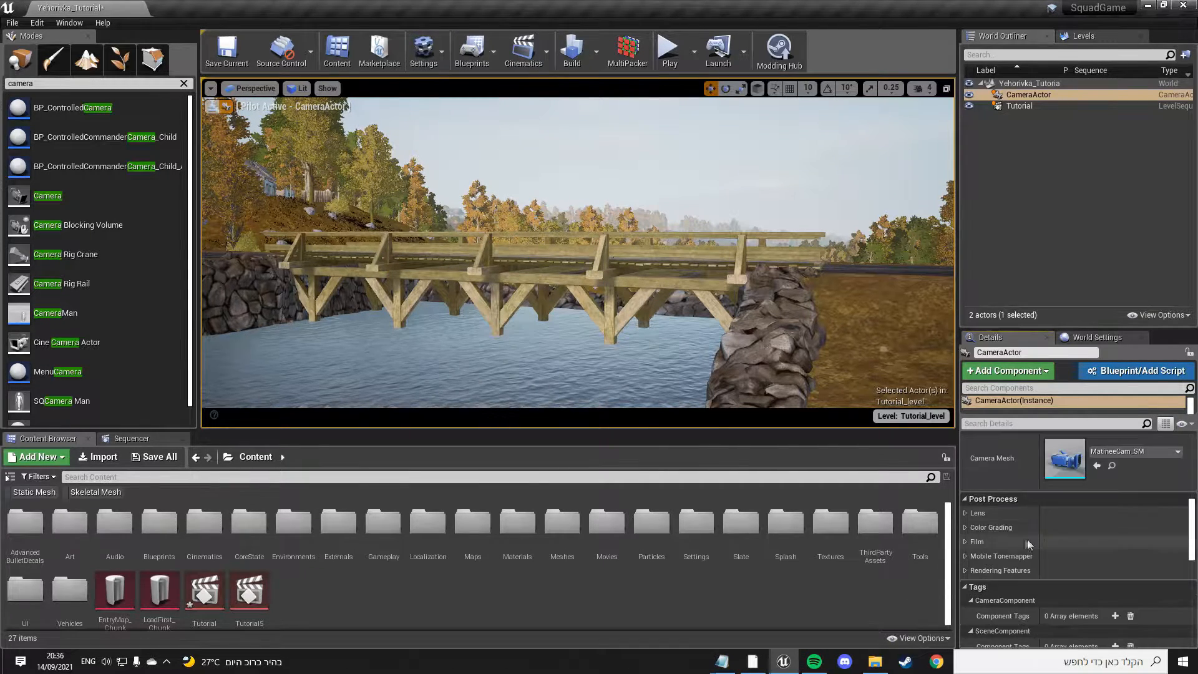
{"action": "left_click", "coordinate": [966, 513]}
{"action": "scroll", "coordinate": [967, 510], "scroll_direction": "down", "scroll_amount": 10}
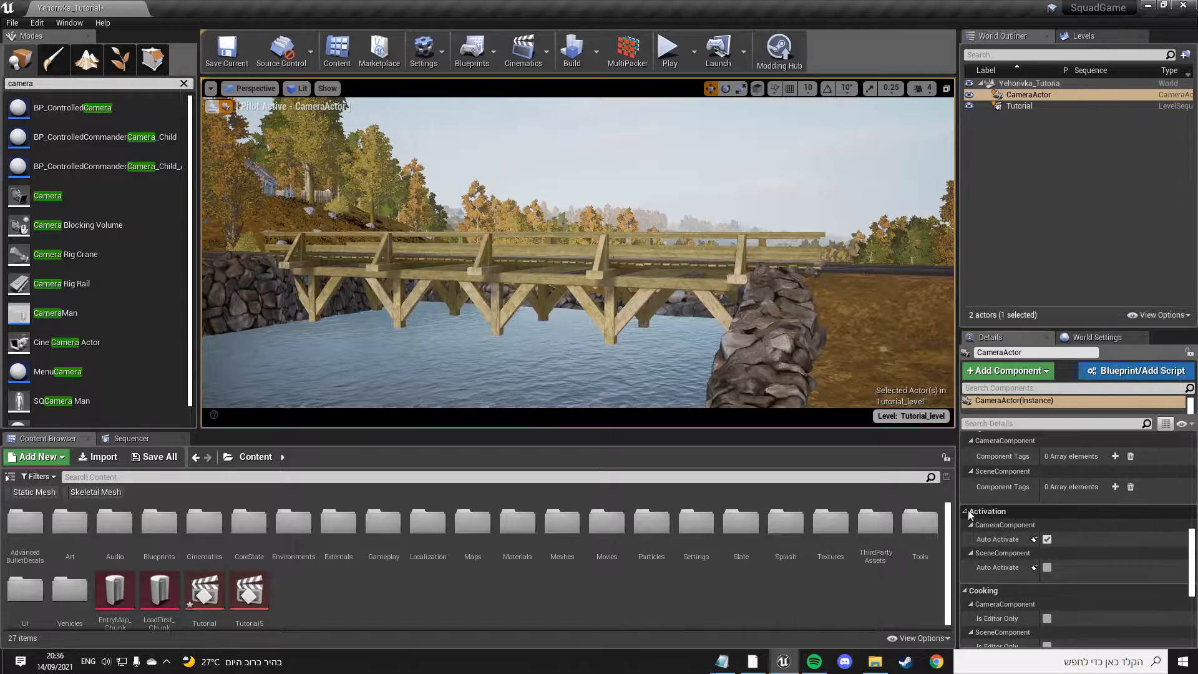
{"action": "scroll", "coordinate": [1036, 574], "scroll_direction": "up", "scroll_amount": 12}
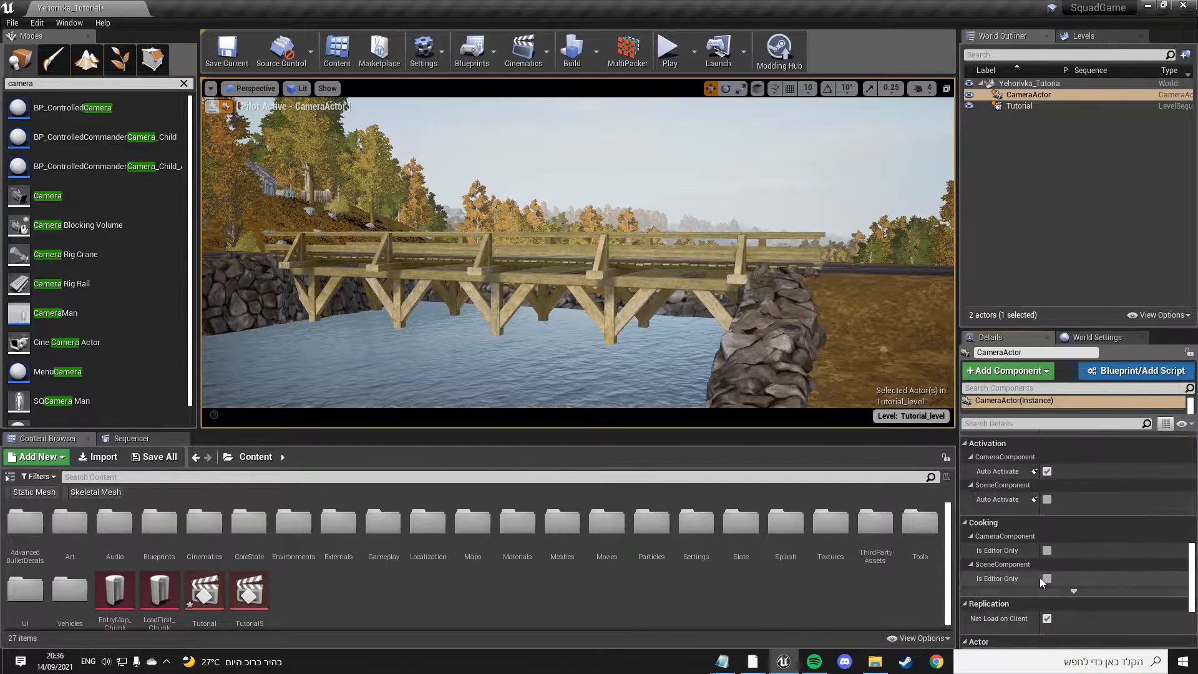
{"action": "scroll", "coordinate": [1036, 571], "scroll_direction": "up", "scroll_amount": 5}
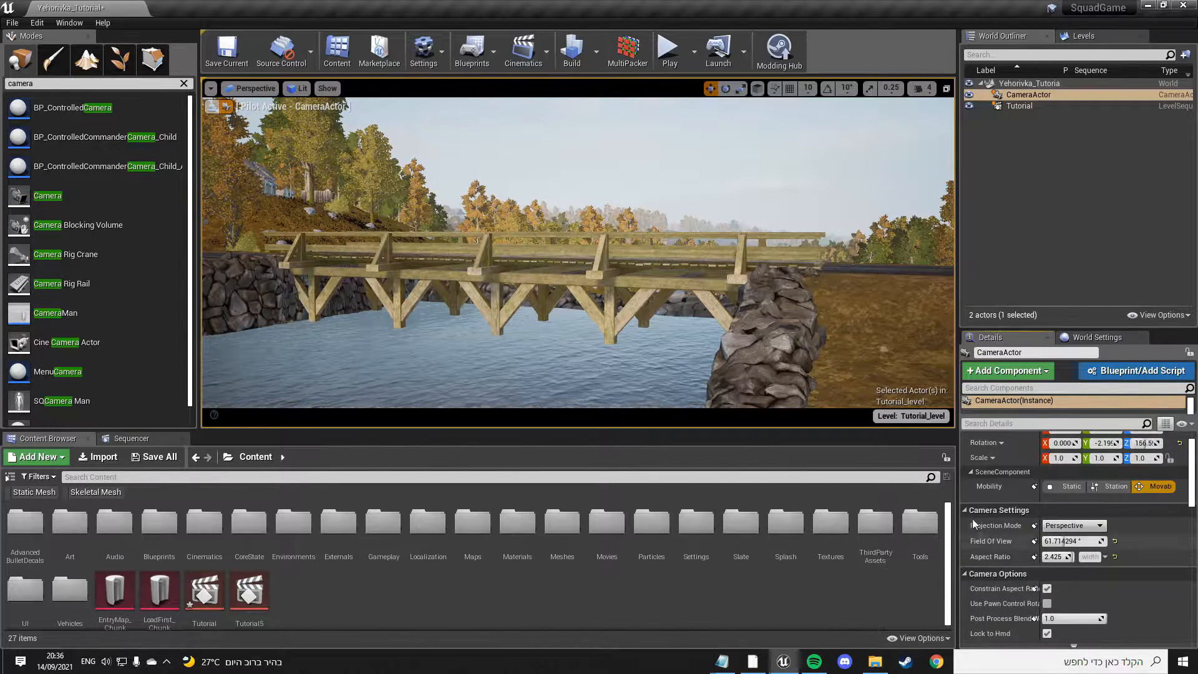
Step: Slightly adjust the piloted camera's framing of the bridge and rename CameraActor to Basic_Camera
{"action": "right_click_drag", "start_coordinate": [757, 371], "coordinate": [753, 368]}
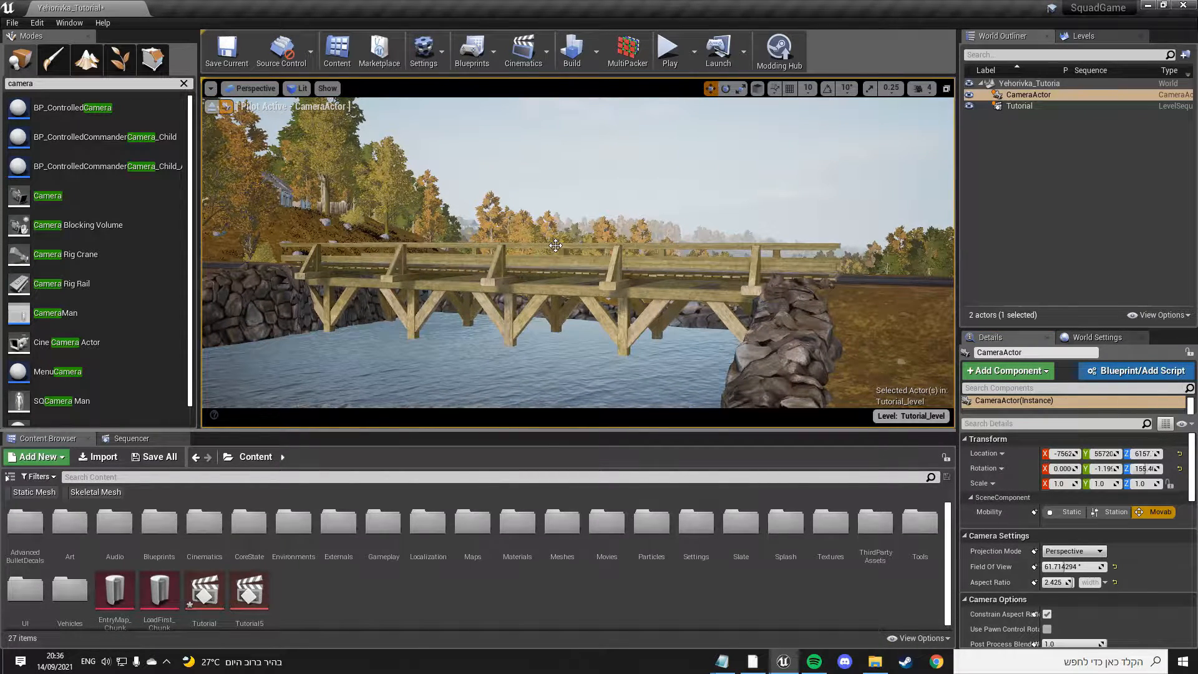
{"action": "right_click", "coordinate": [1048, 97]}
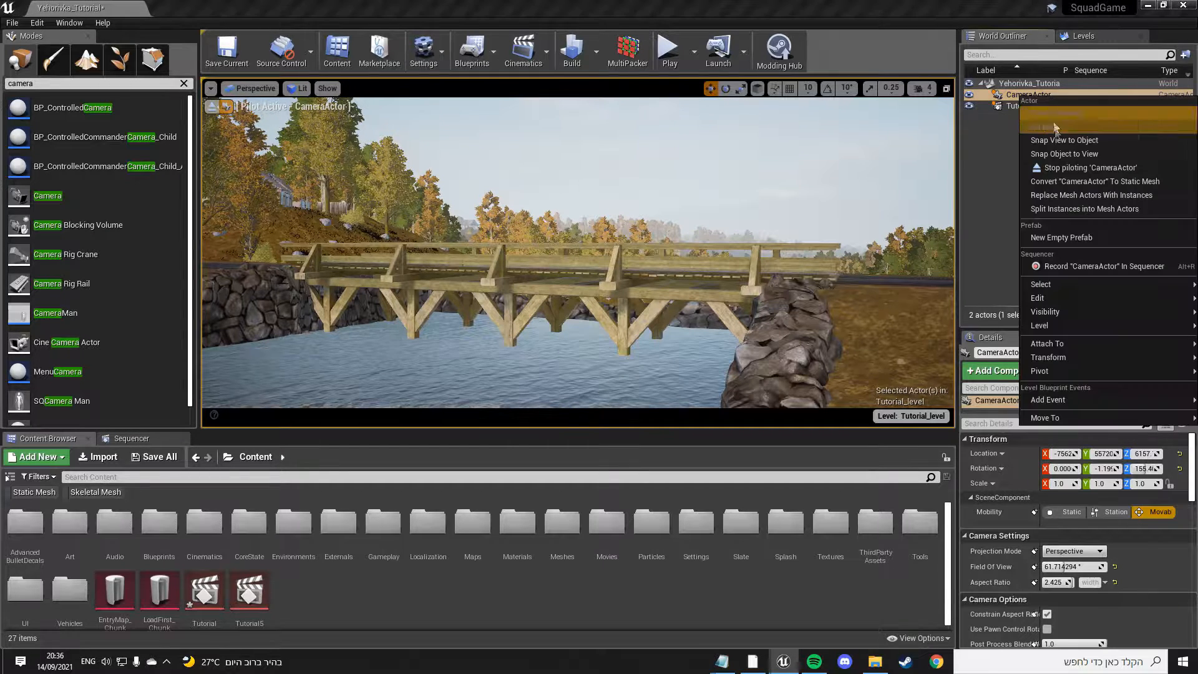
{"action": "left_click", "coordinate": [1013, 95]}
{"action": "right_click", "coordinate": [1015, 95]}
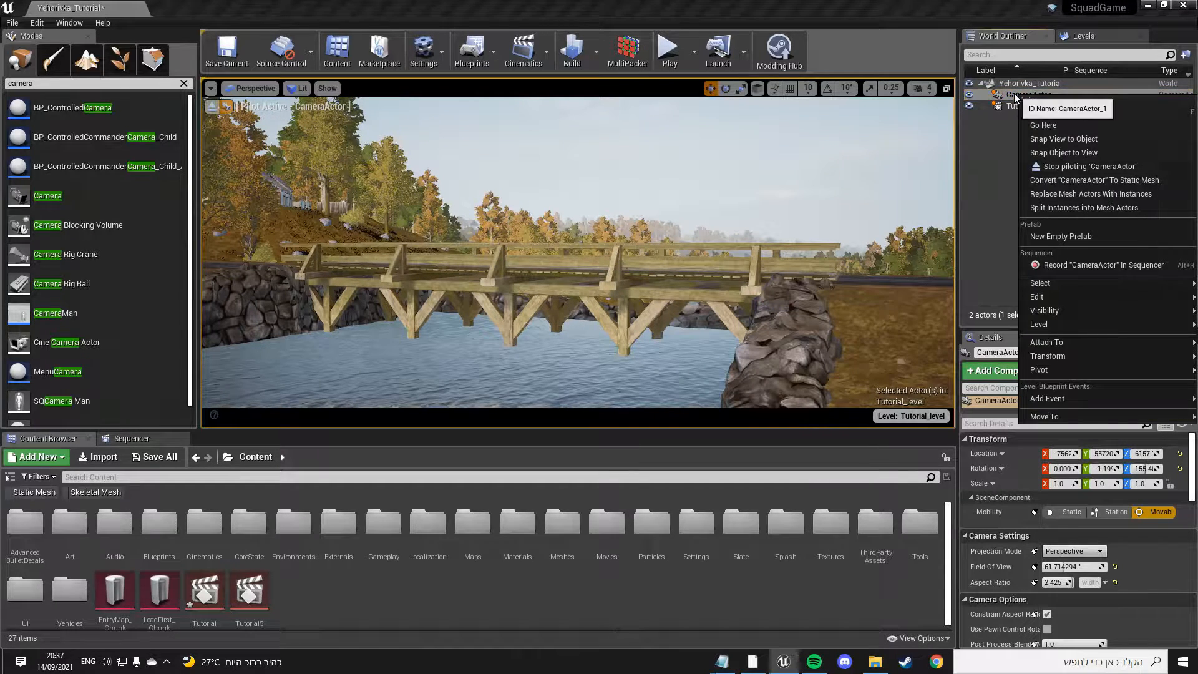
{"action": "mouse_move", "coordinate": [1078, 298]}
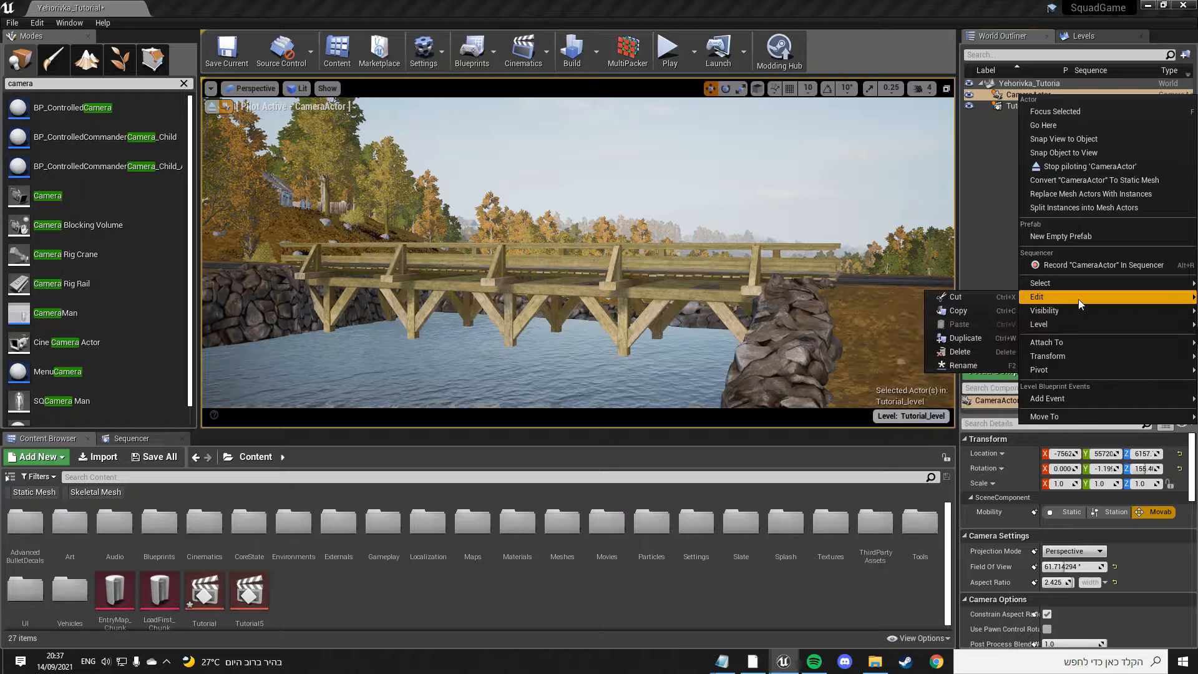
{"action": "left_click", "coordinate": [965, 366]}
{"action": "type", "text": "Basic_Camera"}
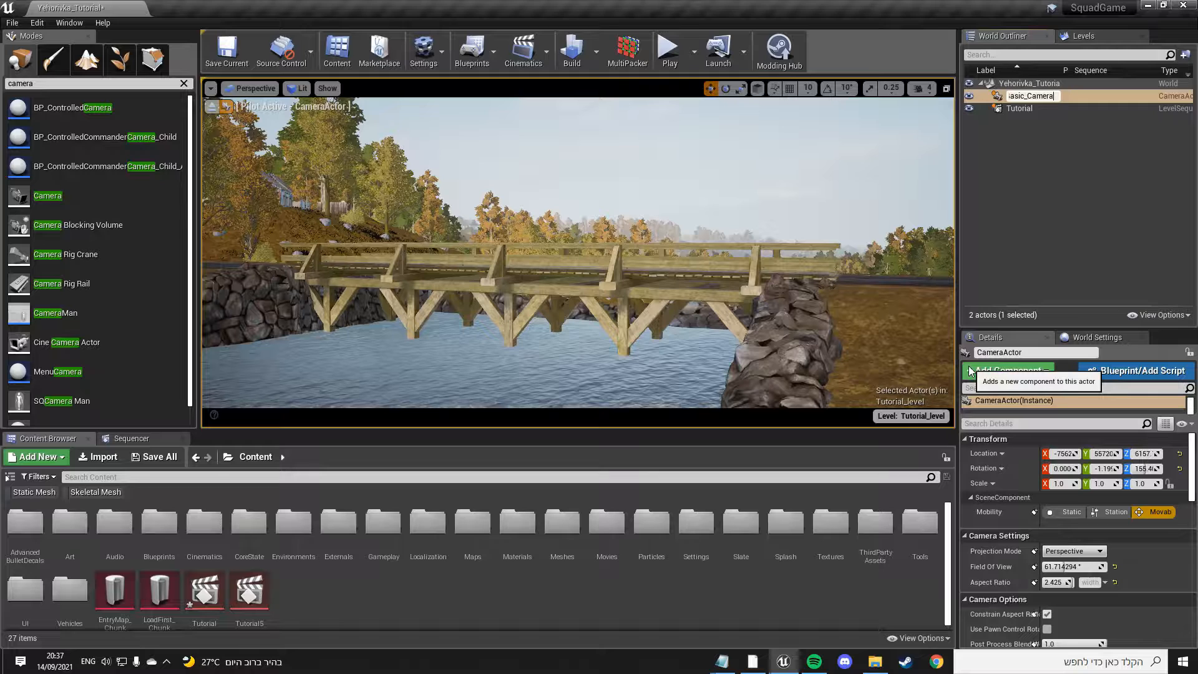
{"action": "key", "text": "Return"}
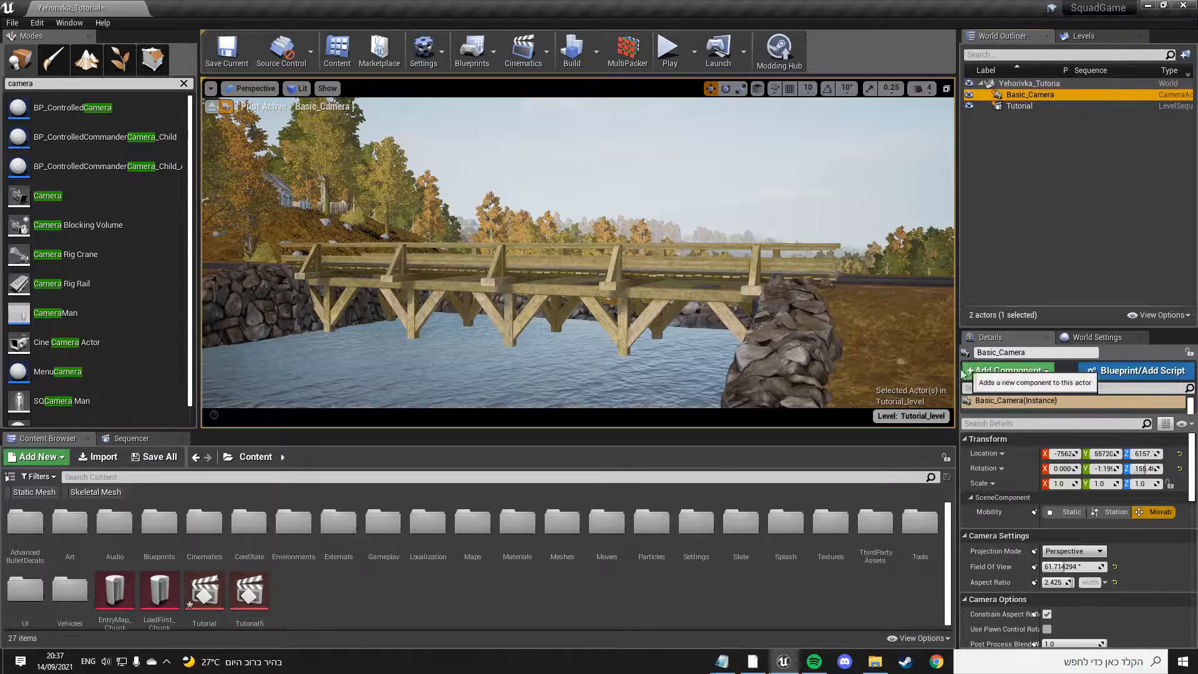
Step: Check Basic_Camera among the placed cameras, stop piloting it, and move the free view back above the riverbank
{"action": "left_click", "coordinate": [268, 90]}
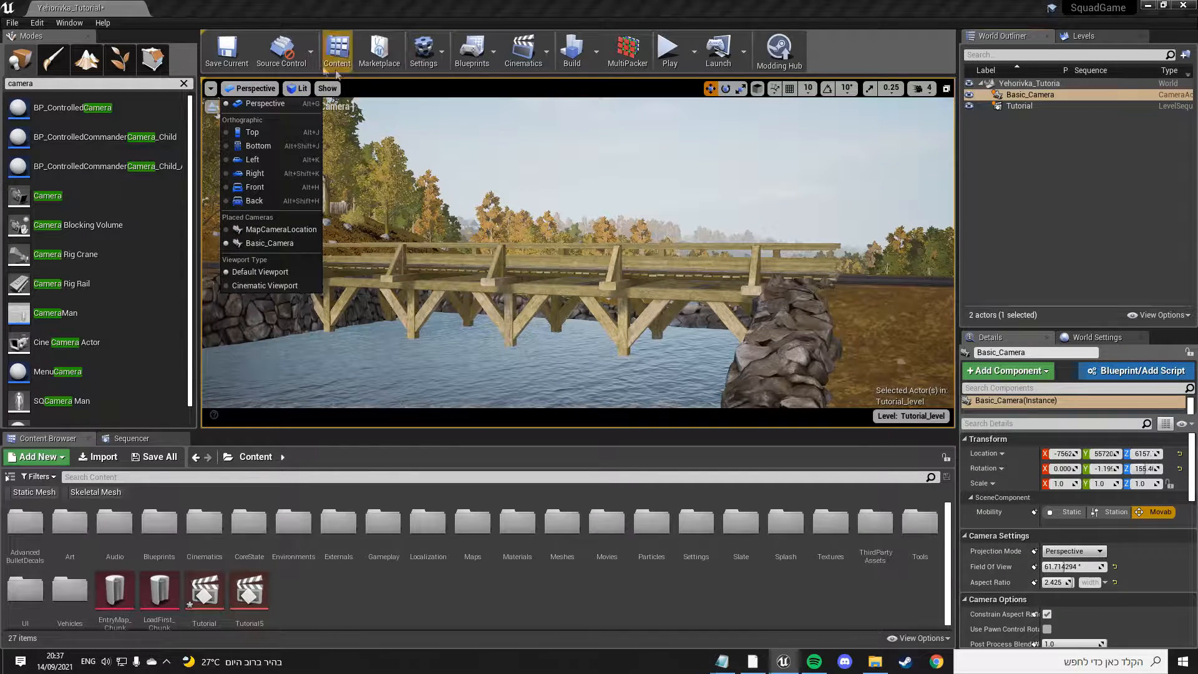
{"action": "left_click", "coordinate": [288, 242]}
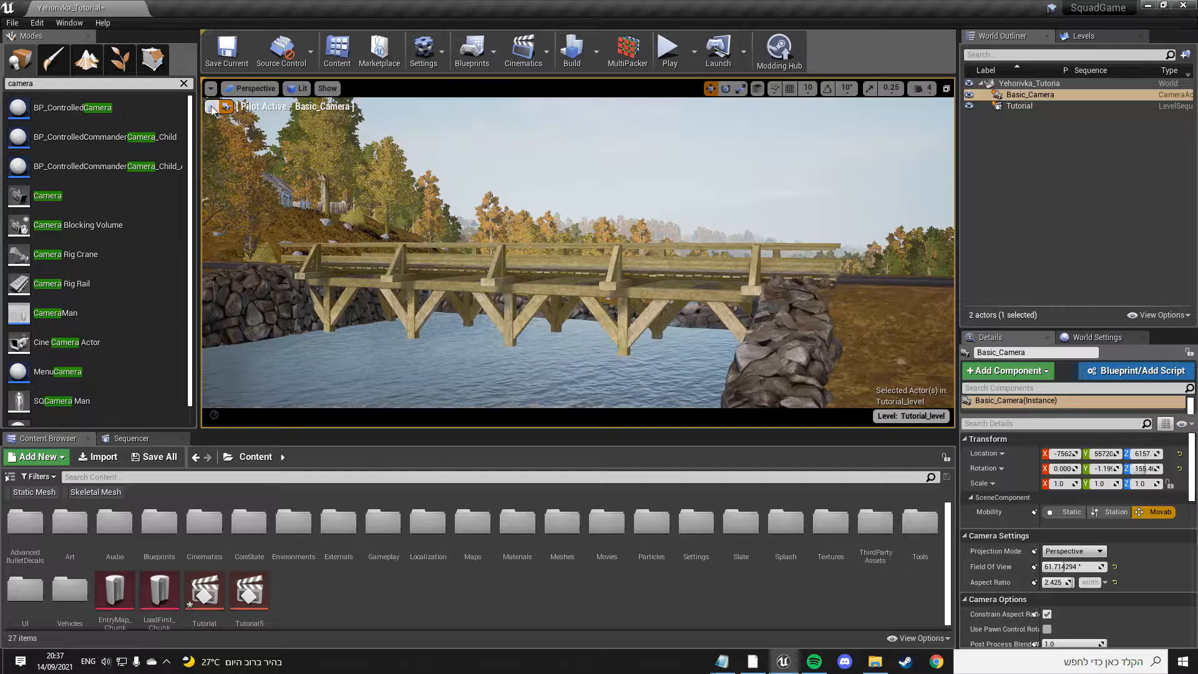
{"action": "left_click", "coordinate": [253, 90]}
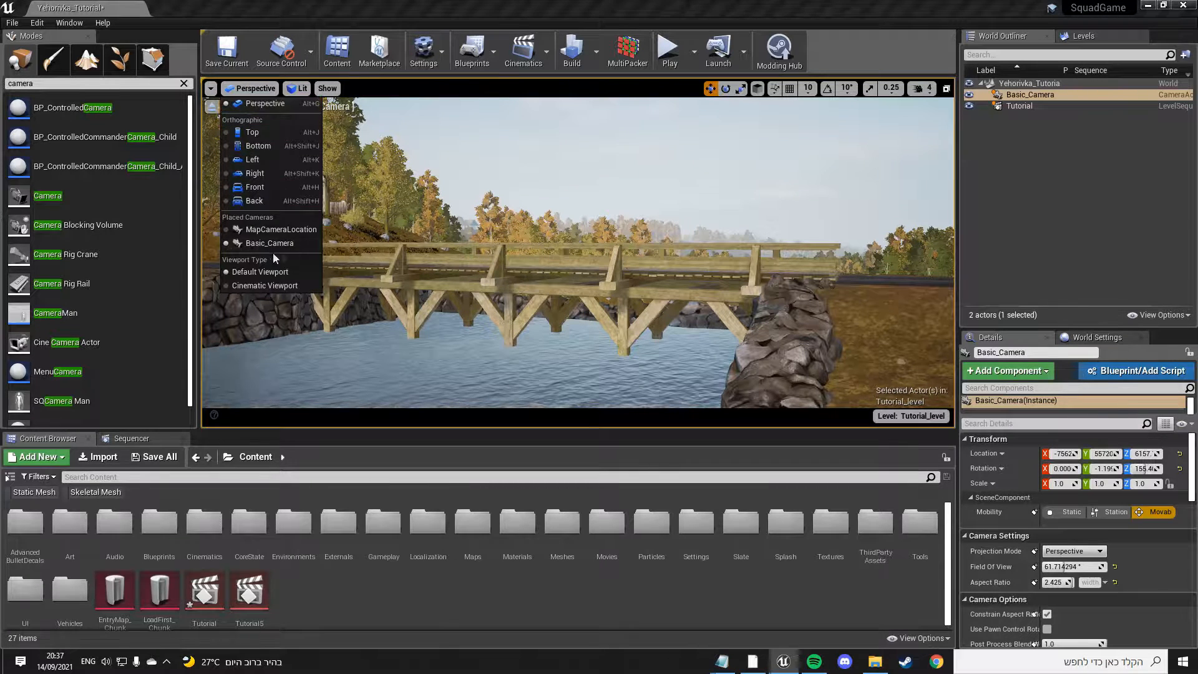
{"action": "left_click", "coordinate": [253, 88]}
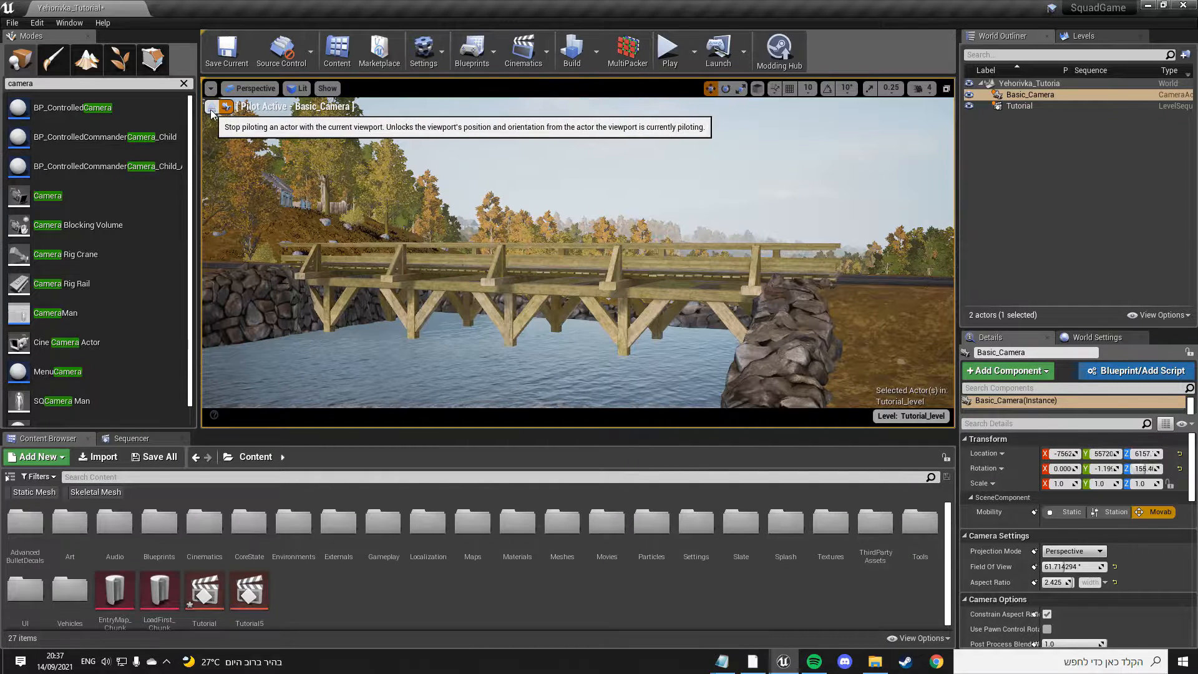
{"action": "left_click", "coordinate": [208, 111]}
{"action": "right_click_drag", "start_coordinate": [568, 389], "coordinate": [449, 94]}
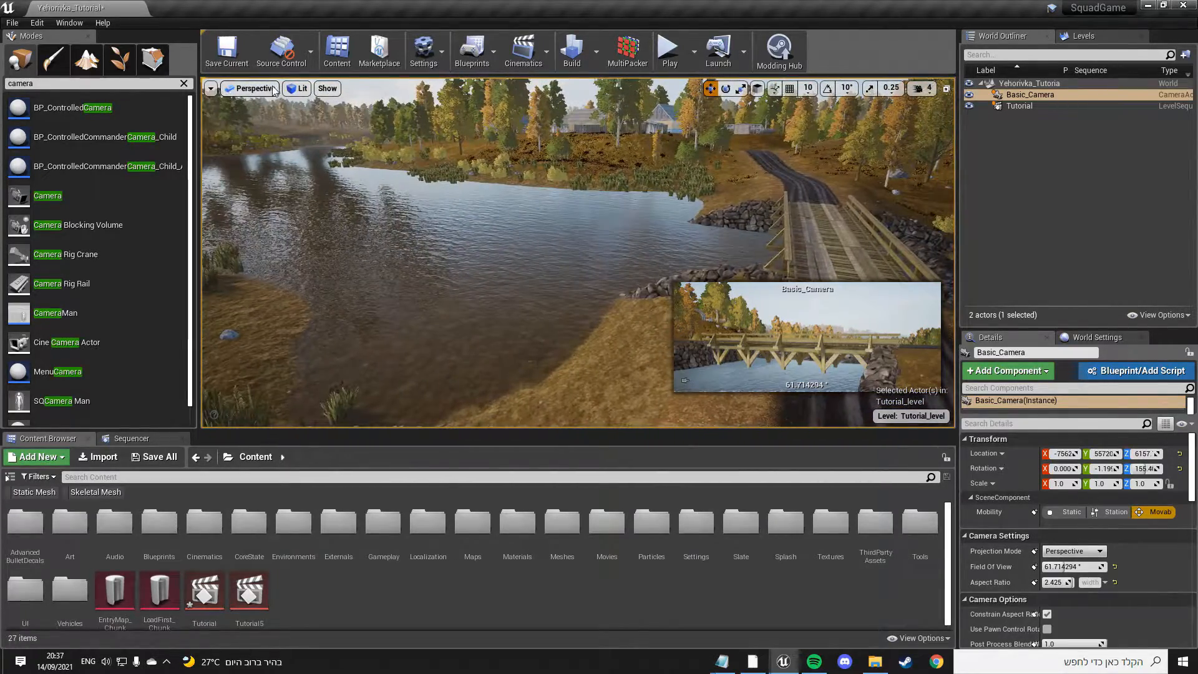
Step: Pilot Basic_Camera again, reposition it to reframe the wooden bridge, and stop piloting it
{"action": "left_click", "coordinate": [249, 88]}
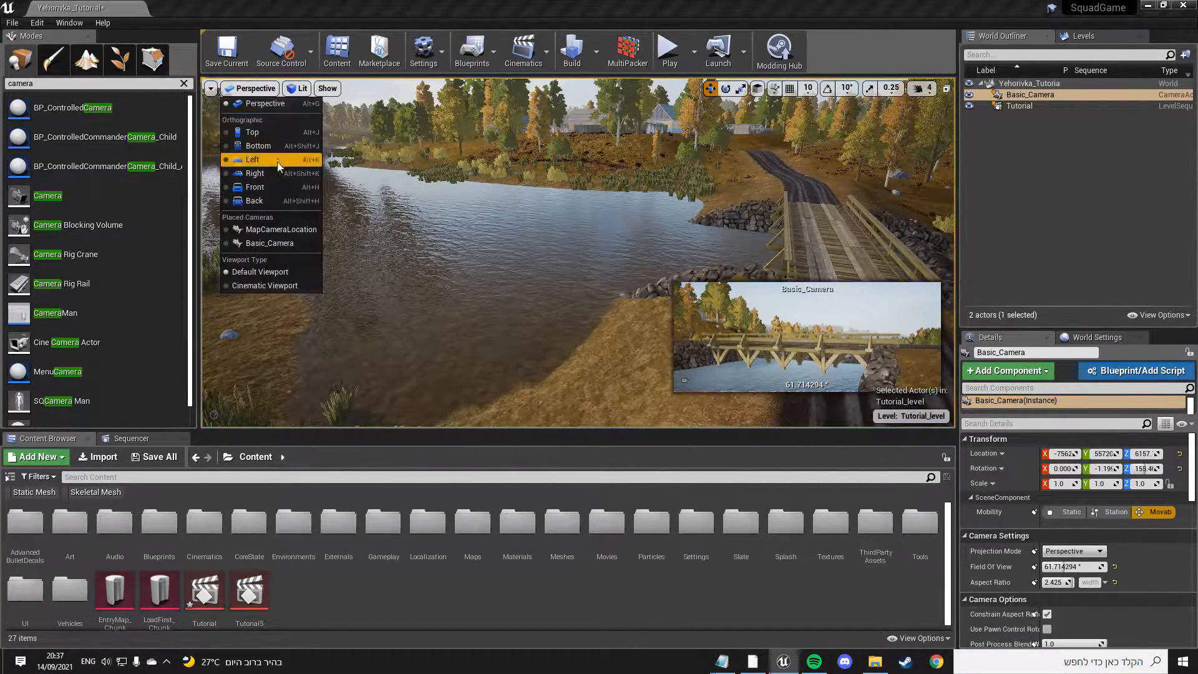
{"action": "left_click", "coordinate": [305, 243]}
{"action": "mouse_move", "coordinate": [305, 243]}
{"action": "right_mouse_down"}
{"action": "mouse_move", "coordinate": [274, 237]}
{"action": "mouse_move", "coordinate": [322, 248]}
{"action": "mouse_move", "coordinate": [304, 242]}
{"action": "right_mouse_up"}
{"action": "key", "text": "a"}
{"action": "right_click_drag", "start_coordinate": [635, 243], "coordinate": [635, 243]}
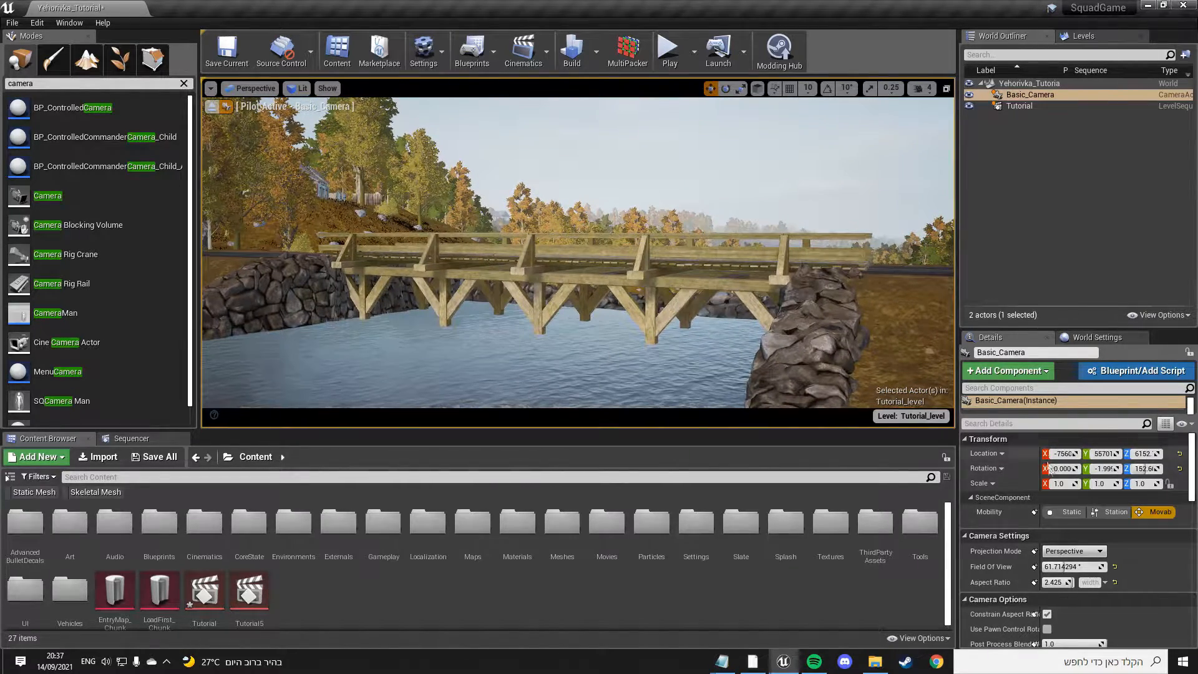
{"action": "right_click_drag", "start_coordinate": [630, 293], "coordinate": [632, 294]}
{"action": "left_click", "coordinate": [212, 107]}
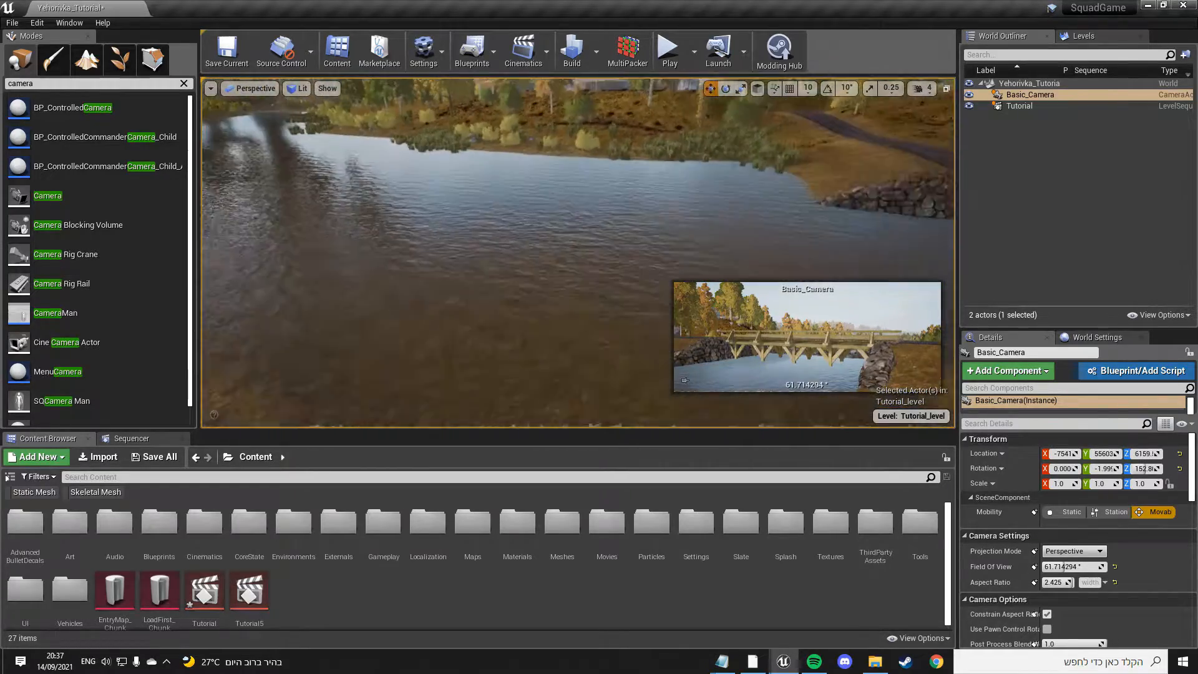
Step: Search the placeable actors for "cine camera actor" and place a Cine Camera Actor near Basic_Camera, raised above the riverbank
{"action": "right_click_drag", "start_coordinate": [578, 253], "coordinate": [528, 216]}
{"action": "key", "text": "w"}
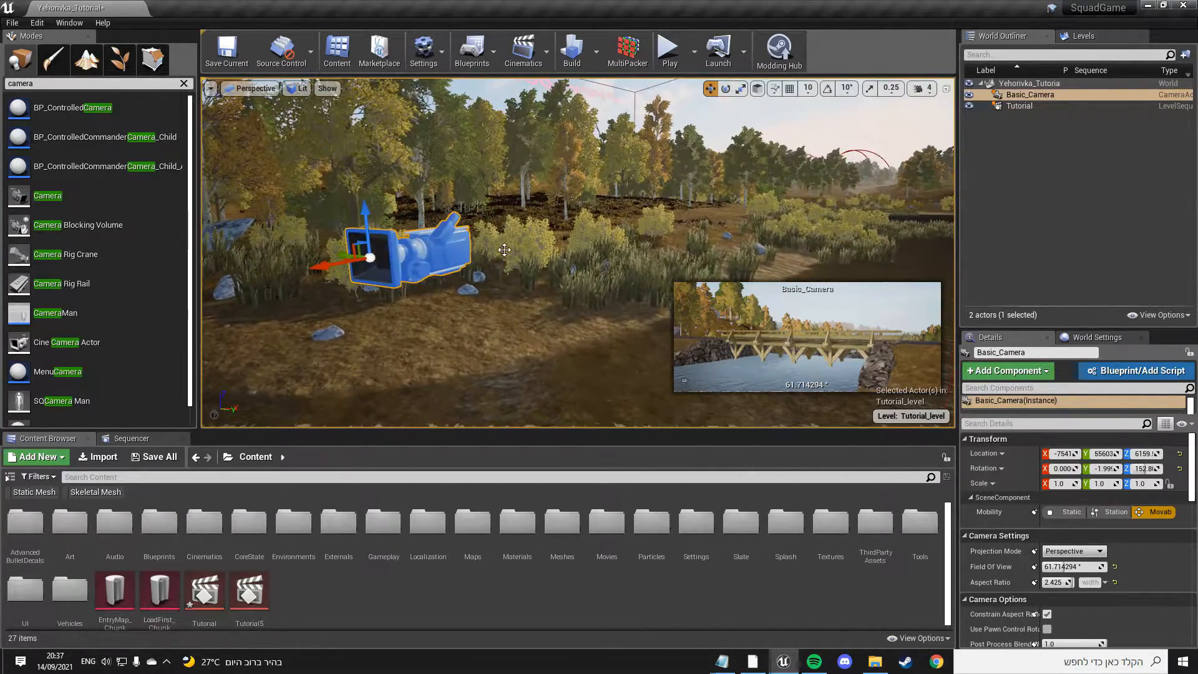
{"action": "scroll", "coordinate": [505, 249], "scroll_direction": "down", "scroll_amount": 5}
{"action": "scroll", "coordinate": [130, 286], "scroll_direction": "down", "scroll_amount": 1}
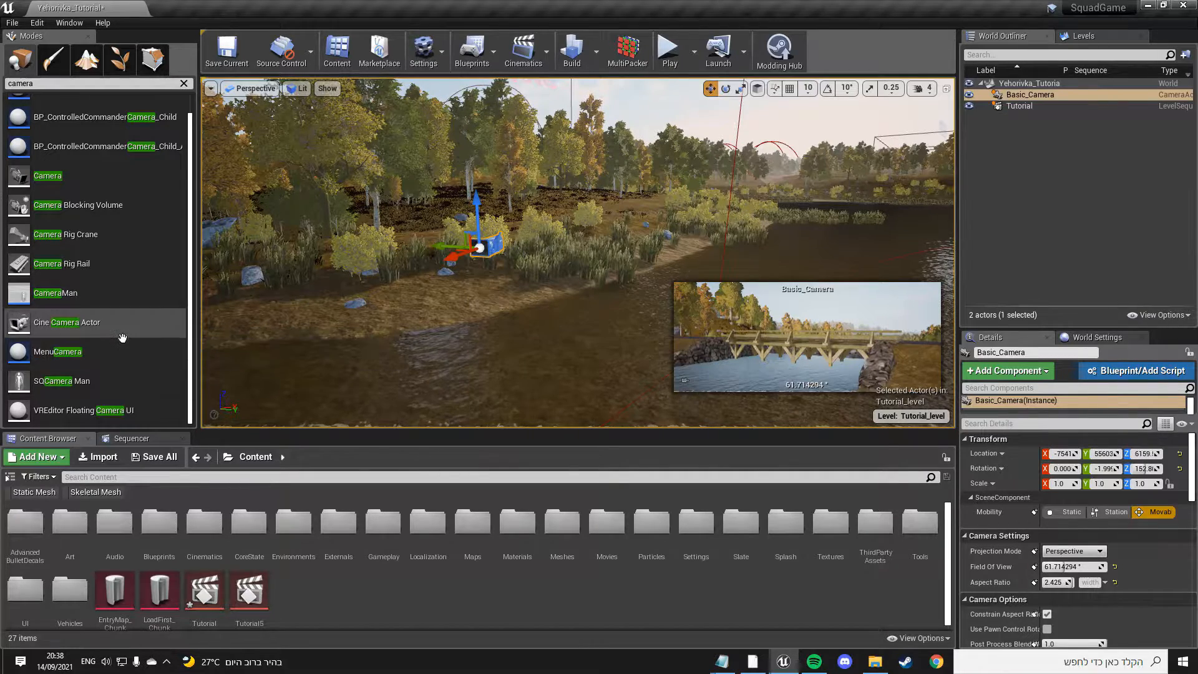
{"action": "scroll", "coordinate": [128, 329], "scroll_direction": "up", "scroll_amount": 1}
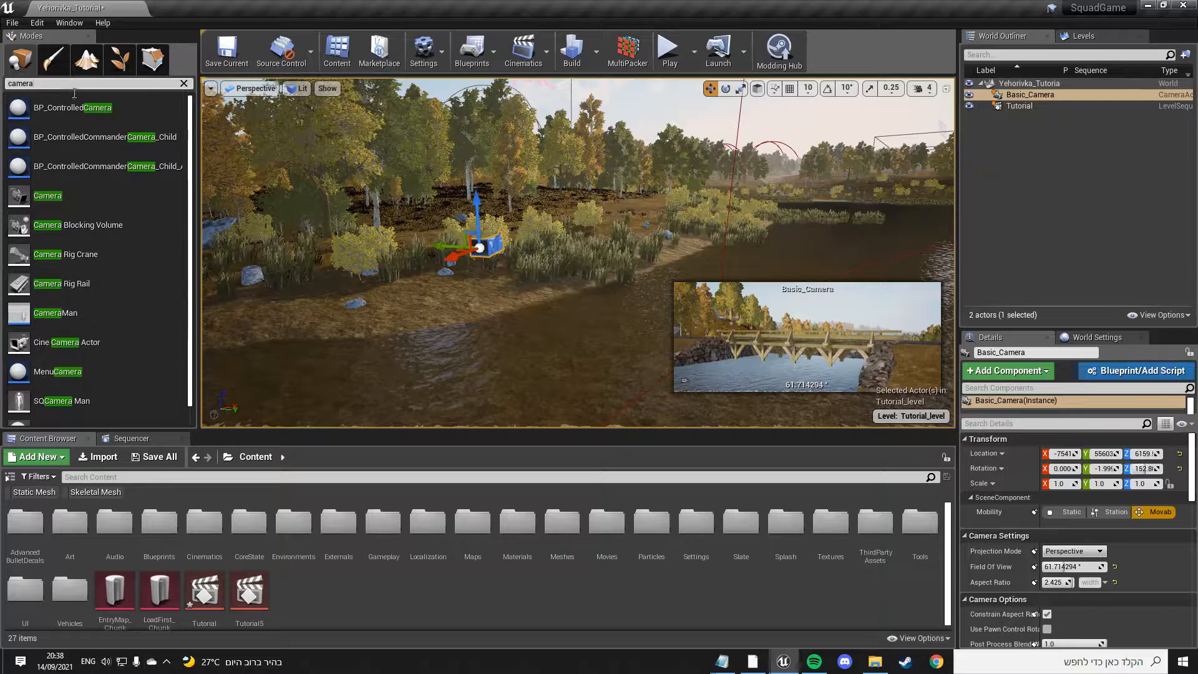
{"action": "type", "text": "cine ca"}
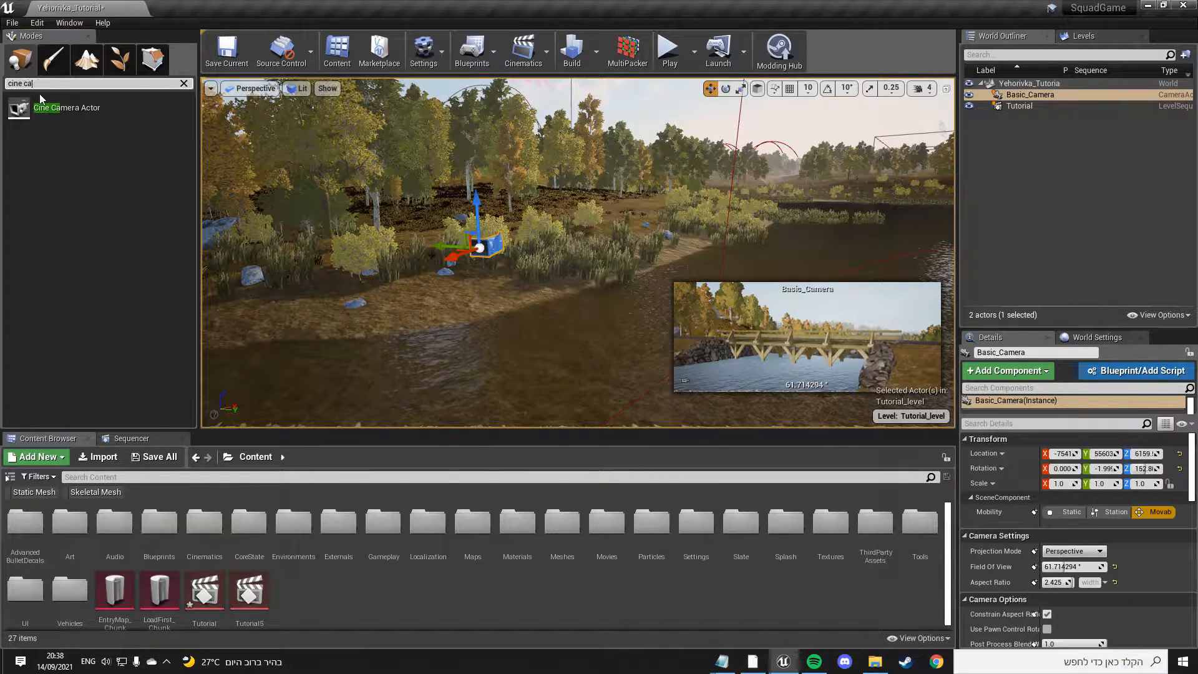
{"action": "type", "text": "mera actor"}
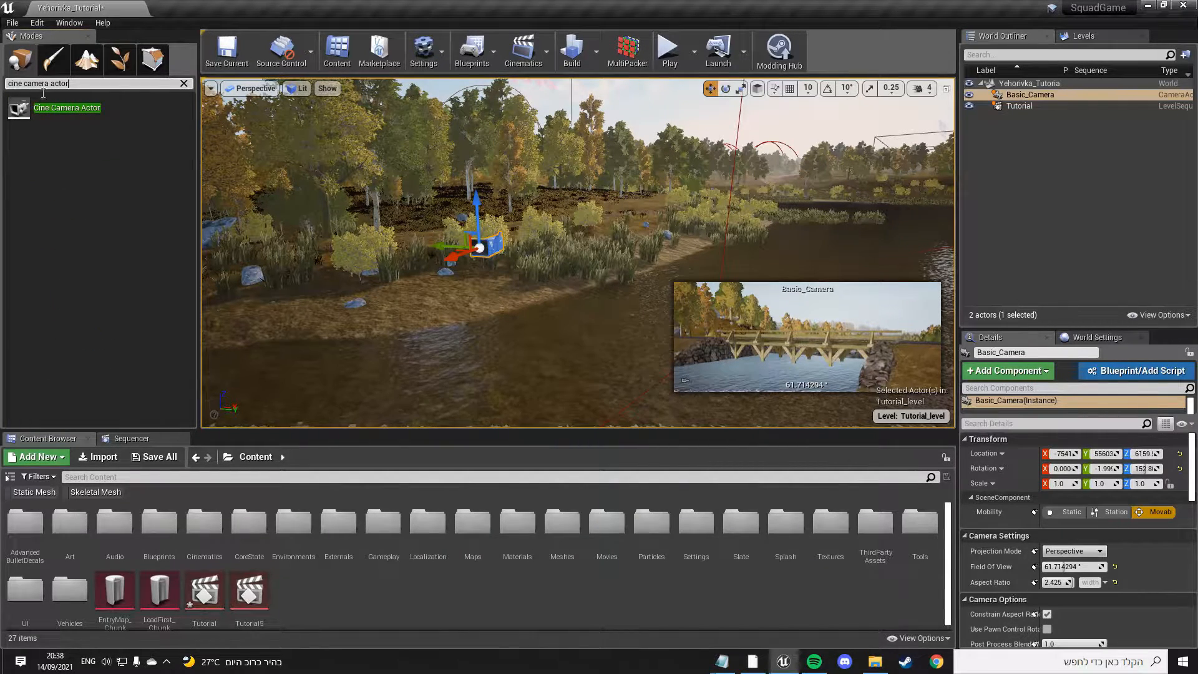
{"action": "left_click_drag", "start_coordinate": [69, 108], "coordinate": [570, 356]}
{"action": "left_click_drag", "start_coordinate": [564, 315], "coordinate": [562, 186]}
Step: Move the Cine Camera Actor beside Basic_Camera and rotate it to a yaw of about 148° so it faces the bridge
{"action": "right_click_drag", "start_coordinate": [712, 243], "coordinate": [600, 300]}
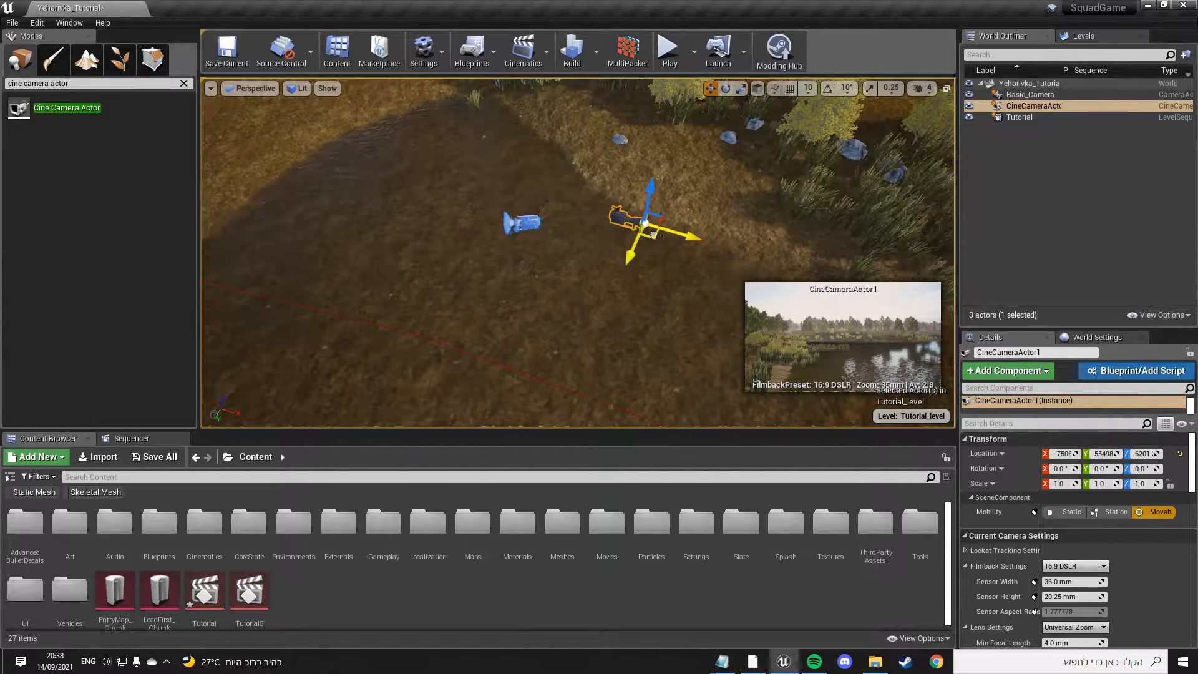
{"action": "left_click_drag", "start_coordinate": [661, 241], "coordinate": [546, 284]}
{"action": "left_click_drag", "start_coordinate": [594, 327], "coordinate": [465, 290]}
{"action": "key", "text": "w"}
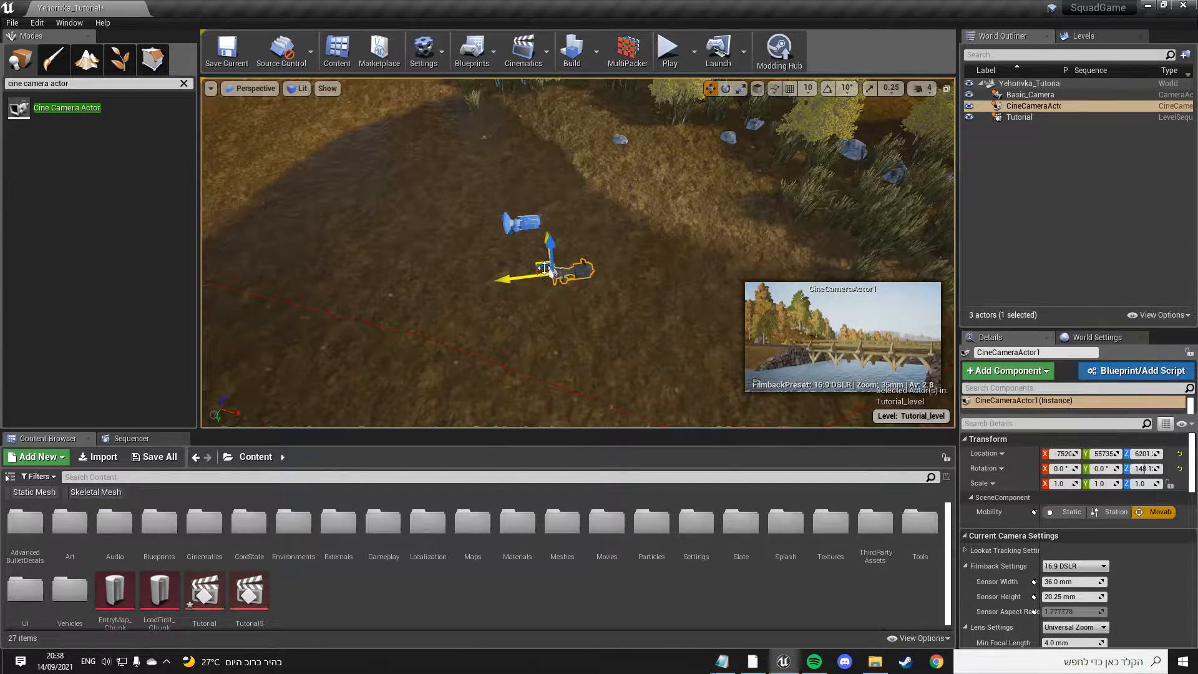
{"action": "key", "text": "w"}
{"action": "right_click_drag", "start_coordinate": [495, 252], "coordinate": [570, 237]}
{"action": "key", "text": "s"}
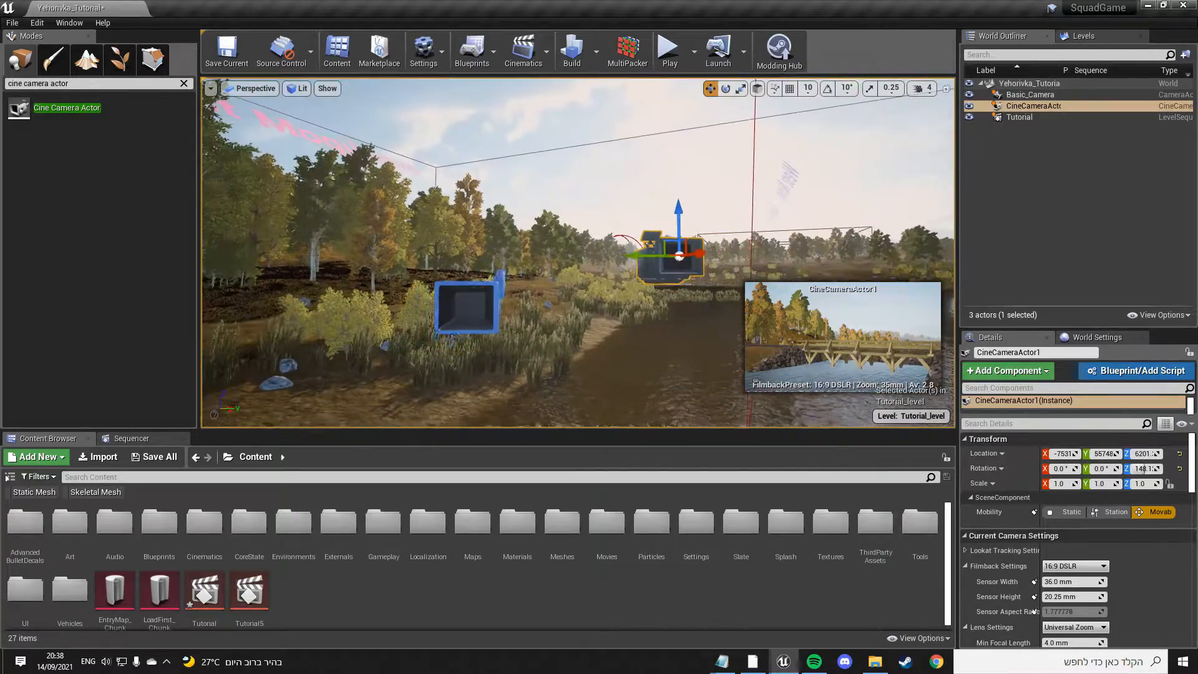
Step: Move the new cine camera down and sideways so it sits beside the basic camera, facing the bridge
{"action": "left_click_drag", "start_coordinate": [674, 216], "coordinate": [672, 251]}
{"action": "left_click_drag", "start_coordinate": [613, 300], "coordinate": [566, 300]}
{"action": "right_click_drag", "start_coordinate": [672, 305], "coordinate": [874, 337]}
{"action": "key", "text": "w"}
{"action": "right_click_drag", "start_coordinate": [578, 252], "coordinate": [574, 181]}
{"action": "key", "text": "w"}
{"action": "key", "text": "s"}
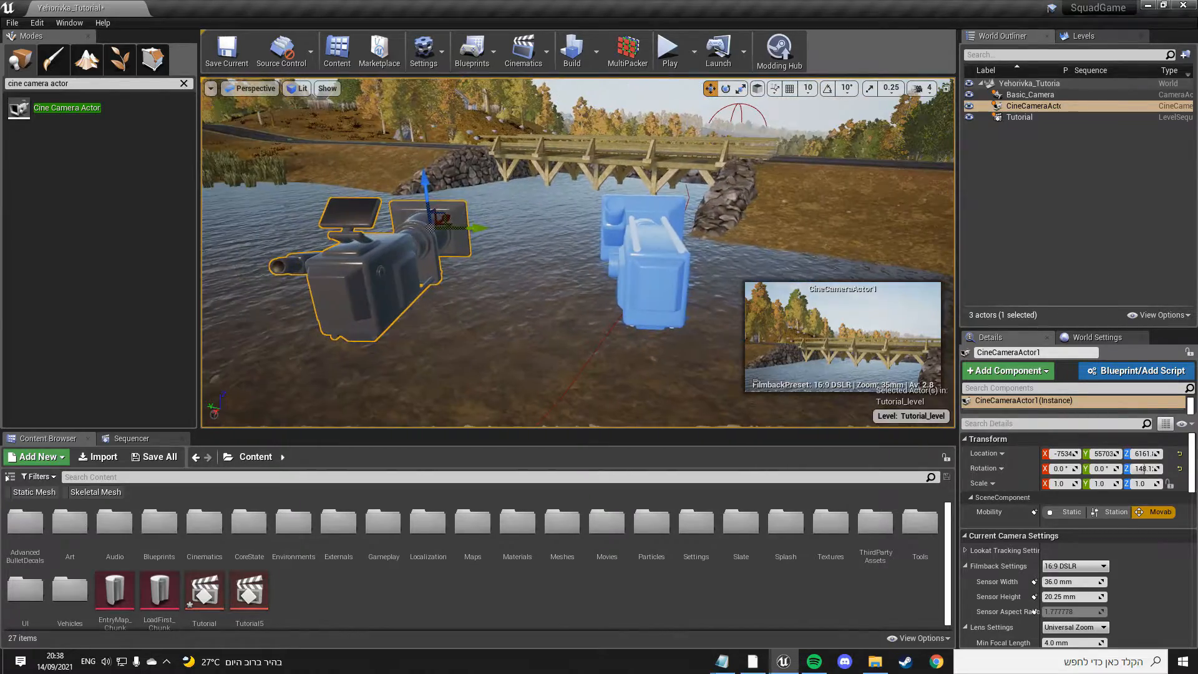
{"action": "key", "text": "a"}
{"action": "right_click_drag", "start_coordinate": [516, 244], "coordinate": [656, 240]}
{"action": "key", "text": "s"}
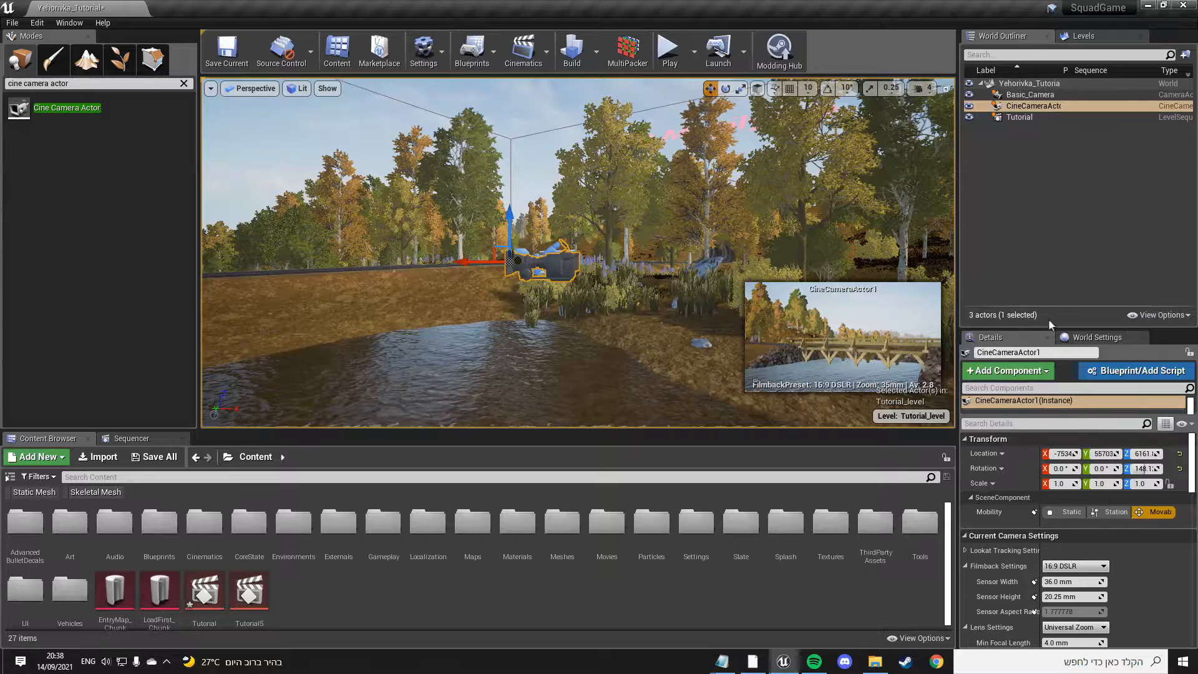
Step: Rename the new cine camera actor to Cinematic_Camera
{"action": "right_click", "coordinate": [1001, 106]}
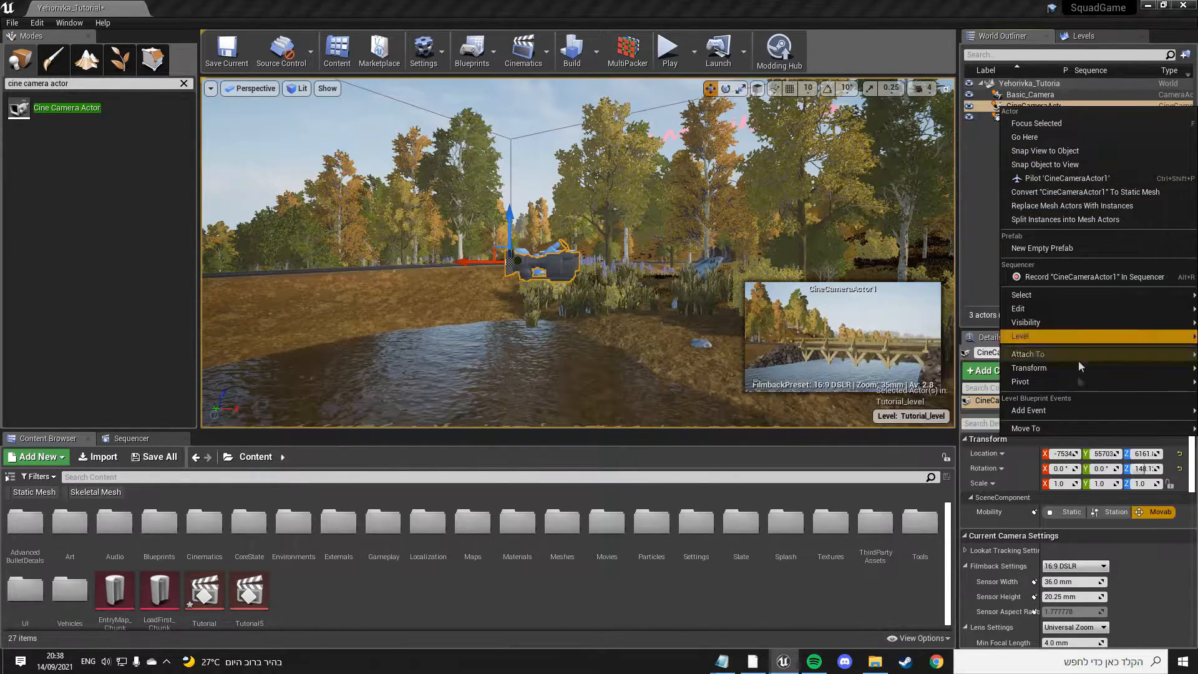
{"action": "mouse_move", "coordinate": [1062, 309]}
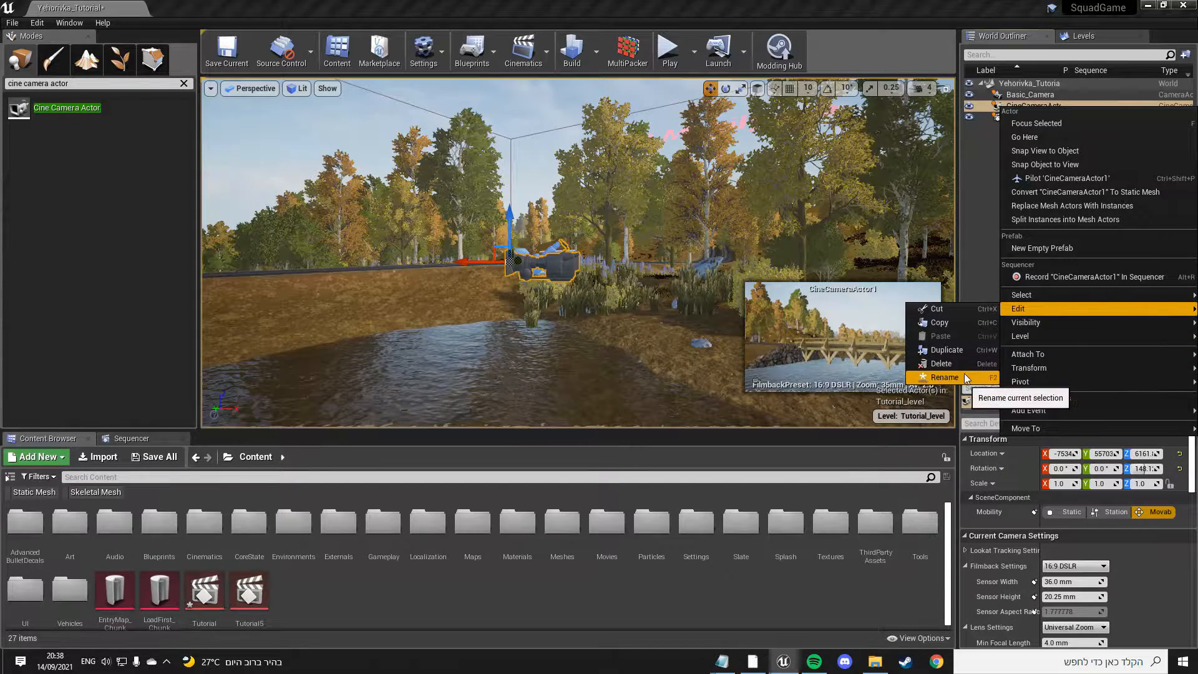
{"action": "left_click", "coordinate": [945, 377]}
{"action": "type", "text": "Cin"}
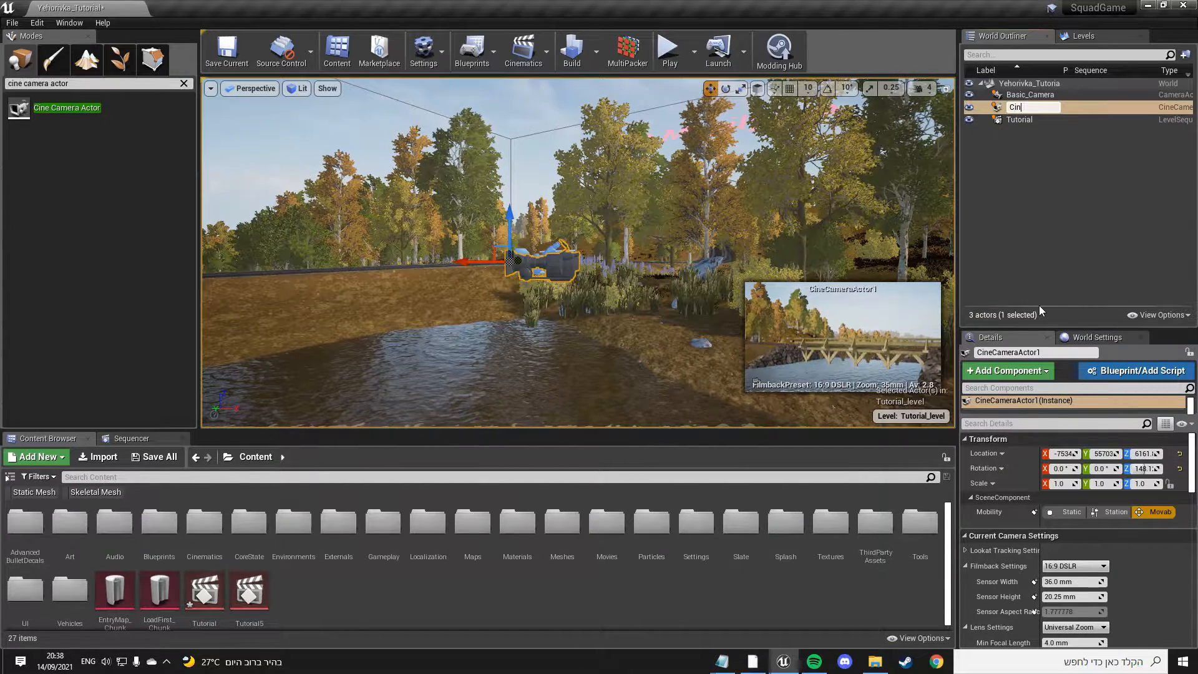
{"action": "type", "text": "ematic"}
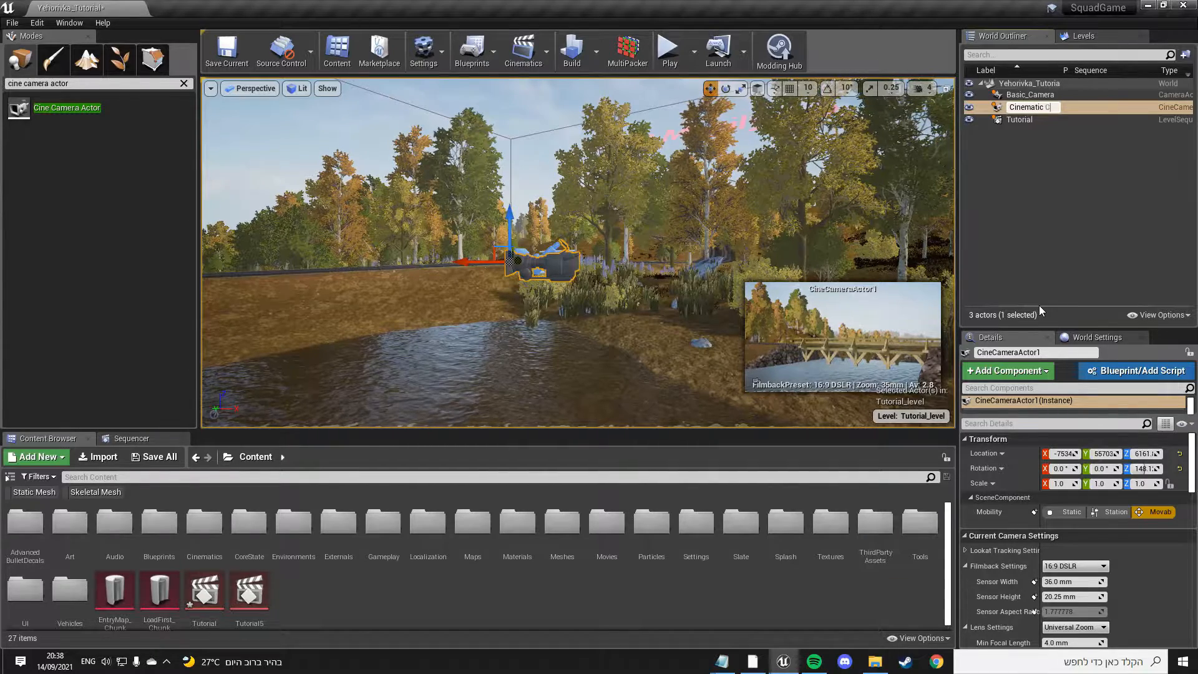
{"action": "type", "text": "_Camera"}
{"action": "key", "text": "Return"}
Step: Pilot Cinematic_Camera in the viewport and turn it slightly to frame the wooden bridge
{"action": "left_click", "coordinate": [251, 88]}
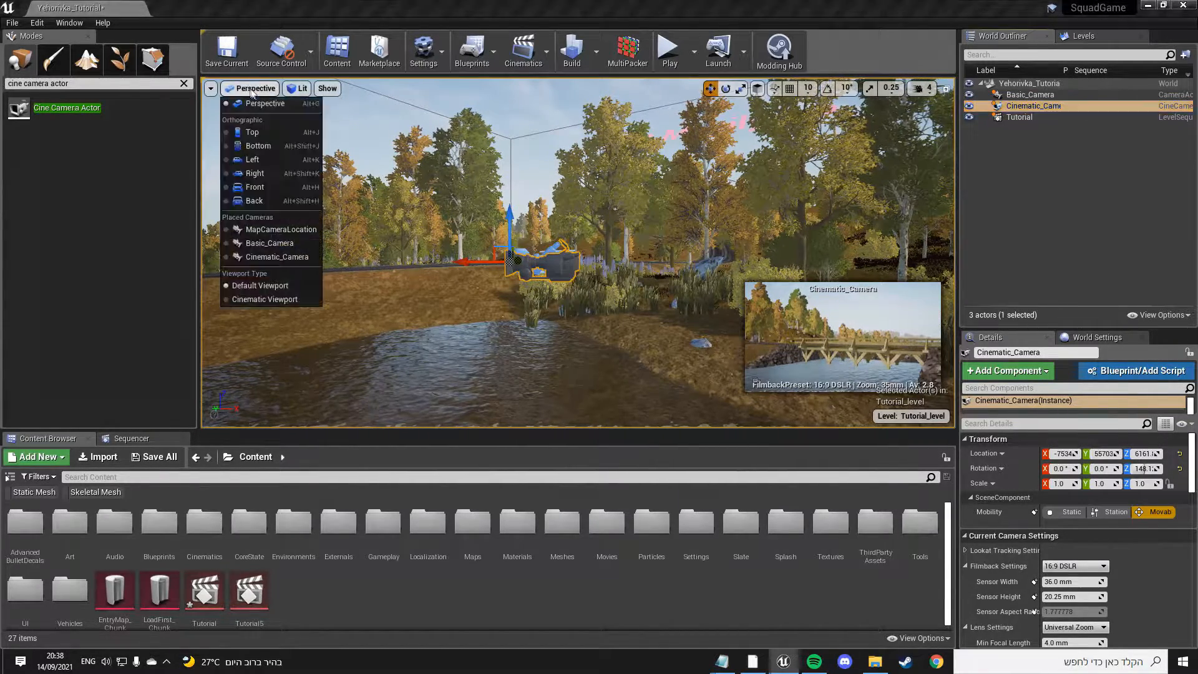
{"action": "left_click", "coordinate": [270, 256]}
{"action": "right_click_drag", "start_coordinate": [583, 253], "coordinate": [624, 258]}
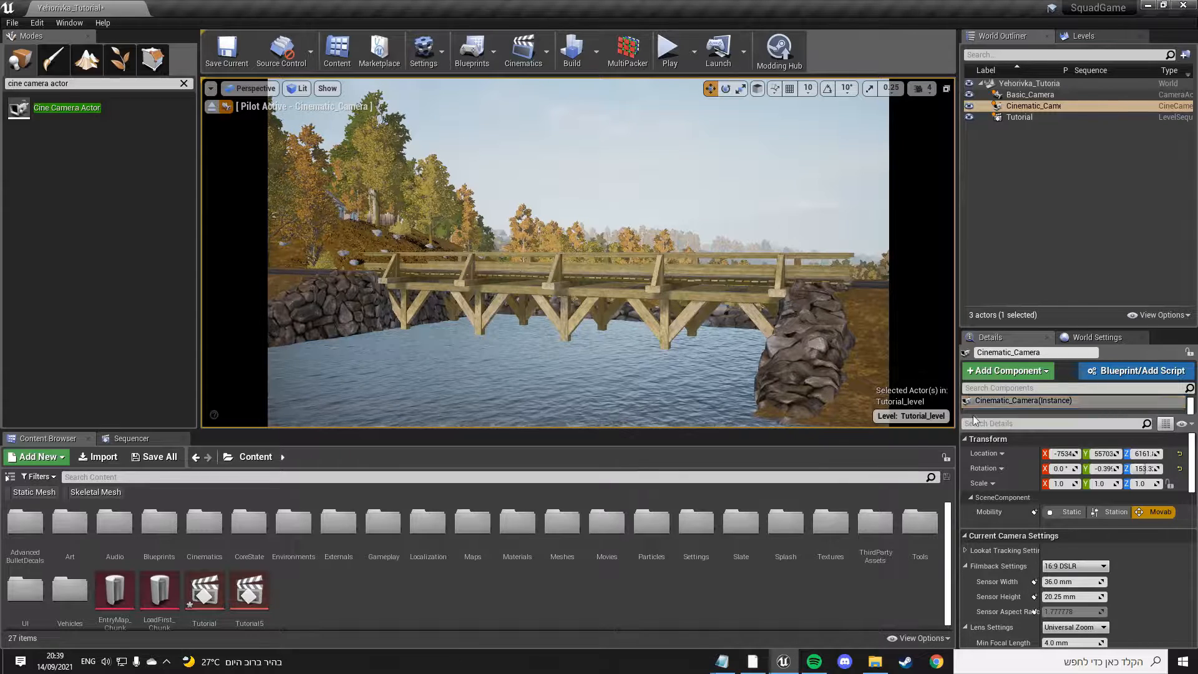
Step: Enlarge the details area of Cinematic_Camera to expose its filmback, lens and focus settings
{"action": "scroll", "coordinate": [1107, 550], "scroll_direction": "down", "scroll_amount": 1}
{"action": "left_click_drag", "start_coordinate": [1069, 335], "coordinate": [1082, 169]}
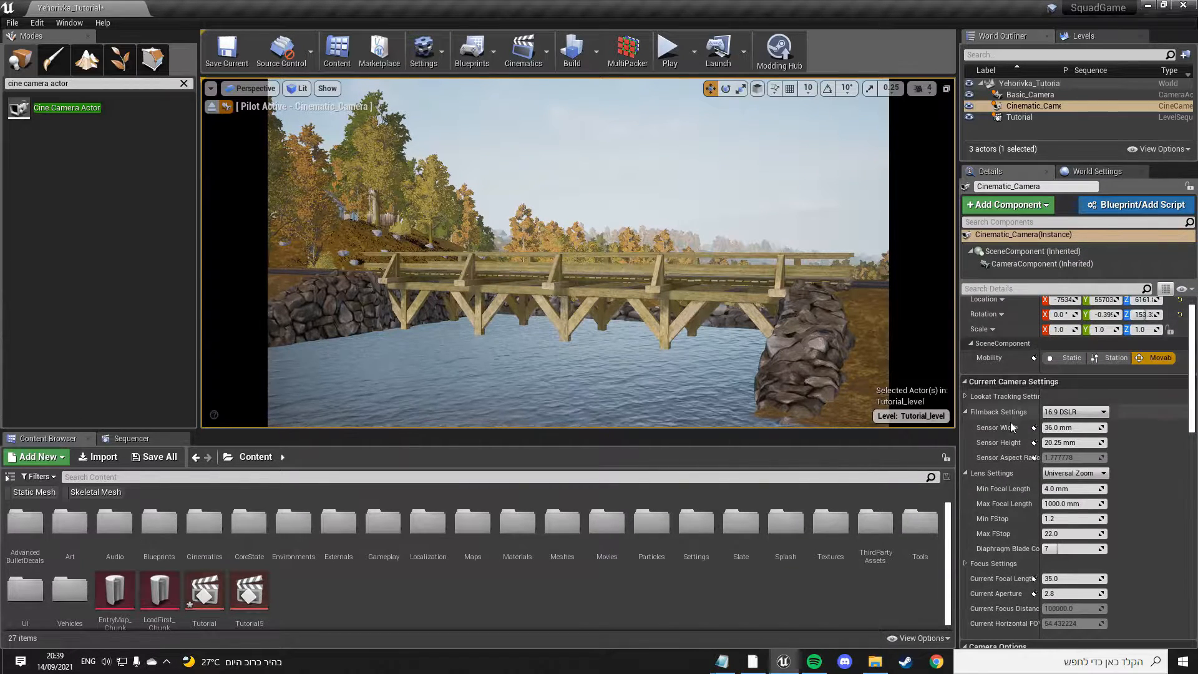
{"action": "scroll", "coordinate": [1020, 416], "scroll_direction": "up", "scroll_amount": 1}
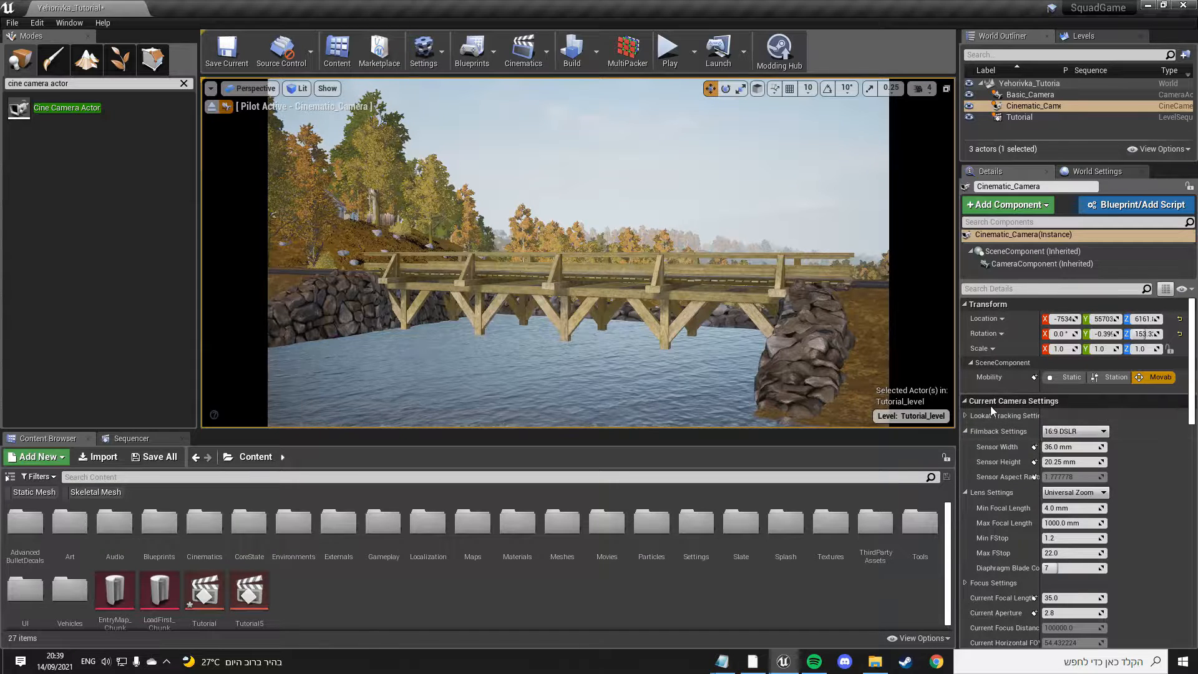
{"action": "scroll", "coordinate": [995, 405], "scroll_direction": "down", "scroll_amount": 3}
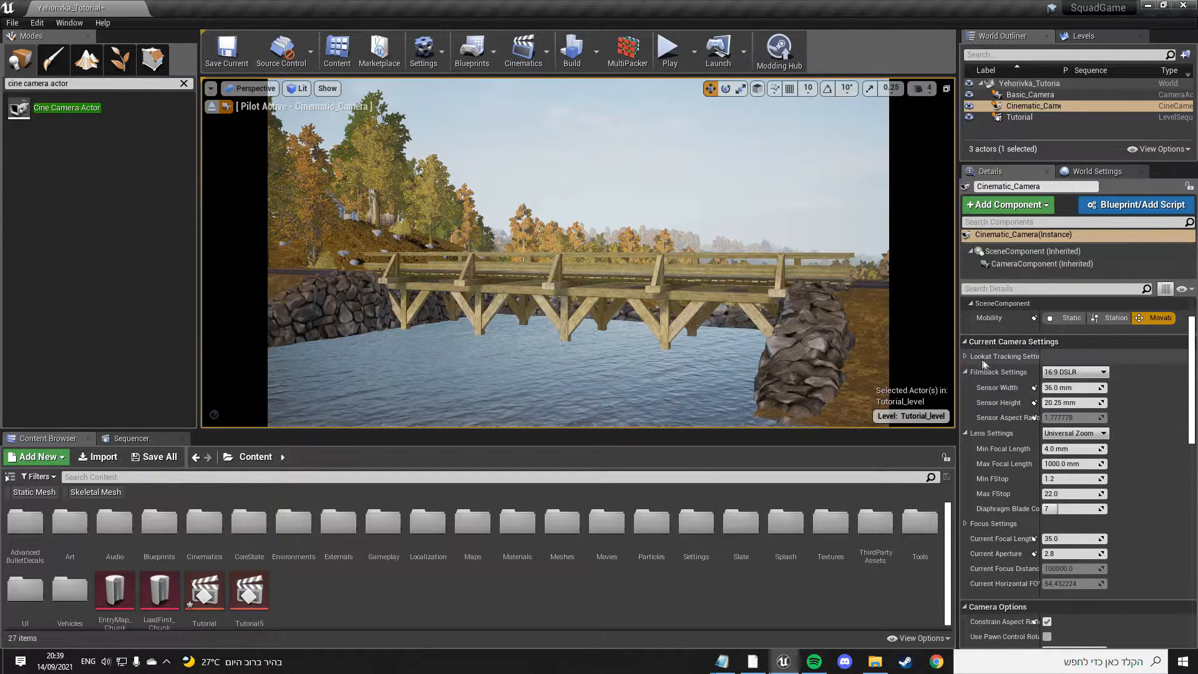
Step: Try filmback presets including 16:9 Film, 16:9 Digital Film, 35mm Academy and 35mm Full Aperture, and restore 16:9 DSLR
{"action": "left_click", "coordinate": [1089, 377]}
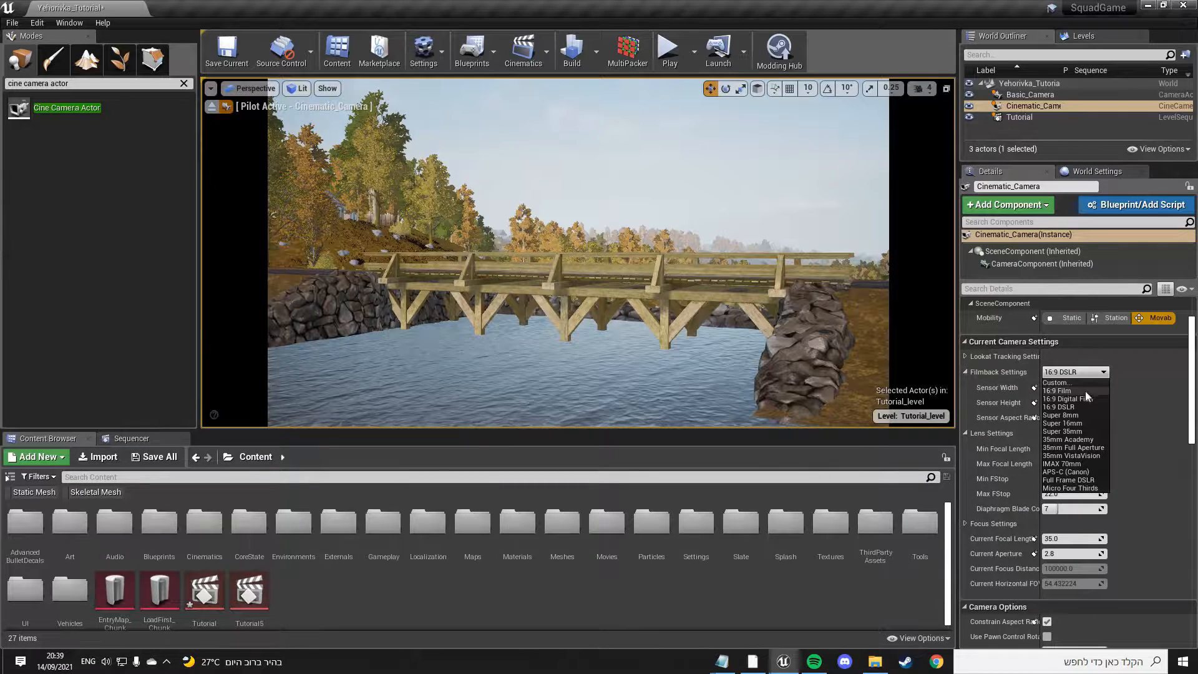
{"action": "left_click", "coordinate": [1085, 391]}
{"action": "left_click", "coordinate": [1079, 371]}
{"action": "left_click", "coordinate": [1078, 410]}
{"action": "left_click", "coordinate": [1084, 375]}
{"action": "left_click", "coordinate": [1085, 399]}
{"action": "left_click", "coordinate": [1085, 373]}
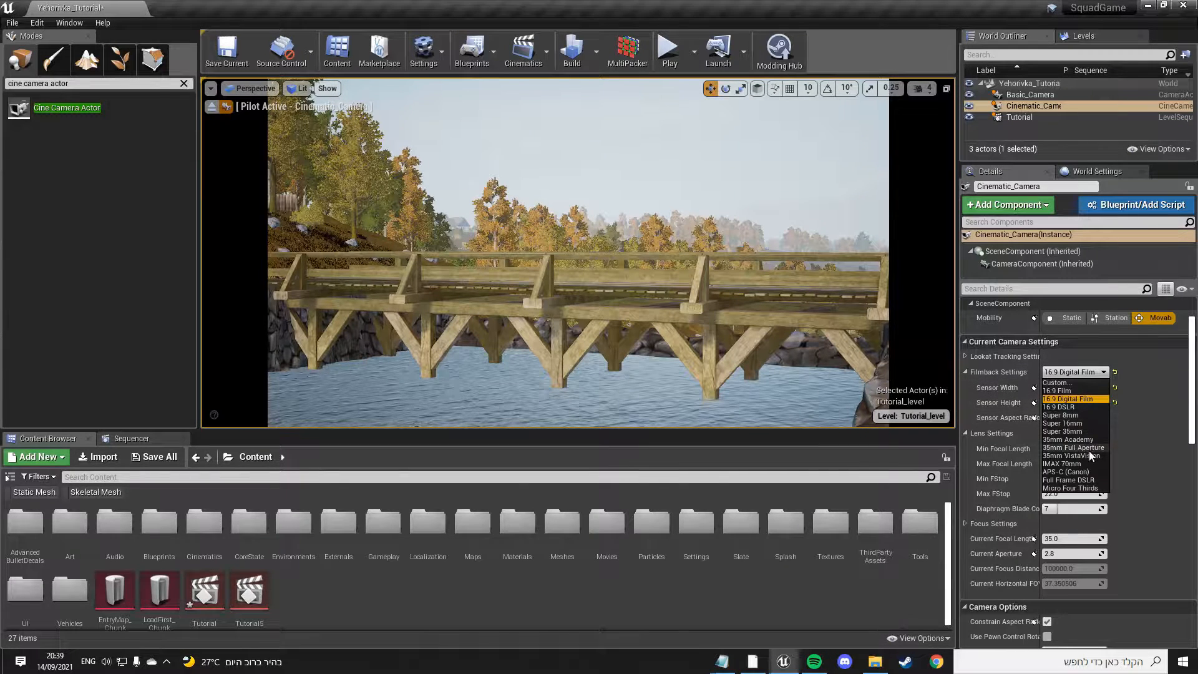
{"action": "left_click", "coordinate": [1096, 440]}
{"action": "left_click", "coordinate": [1079, 372]}
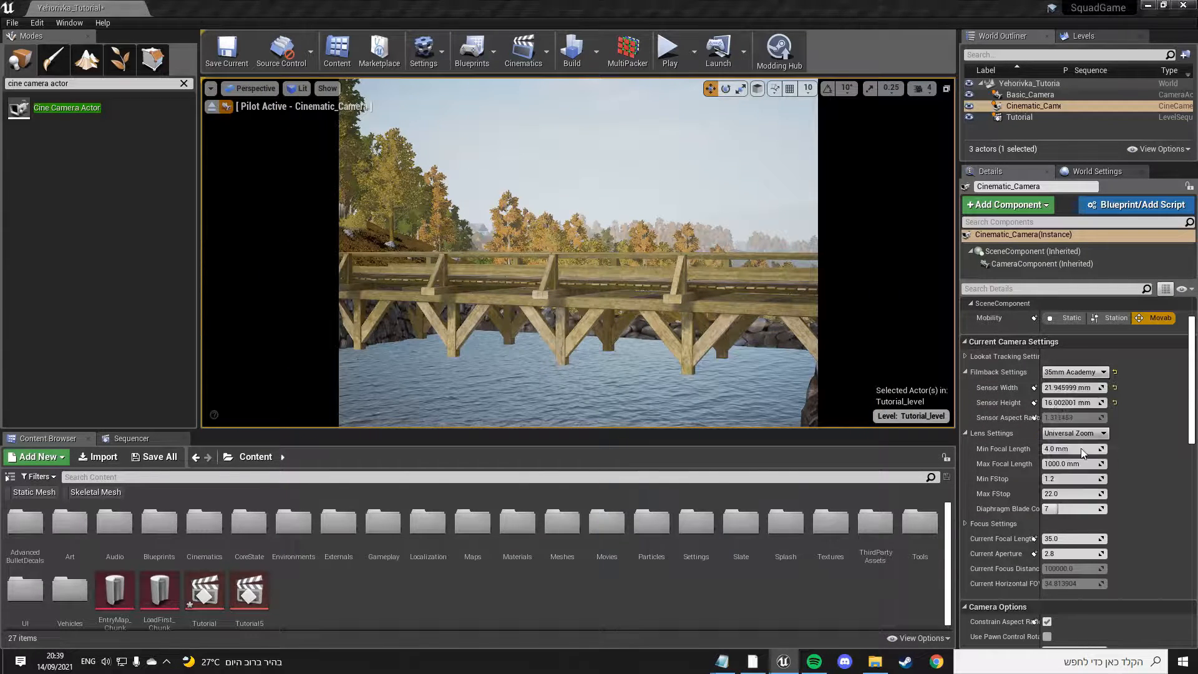
{"action": "left_click", "coordinate": [1081, 448]}
{"action": "left_click", "coordinate": [1079, 372]}
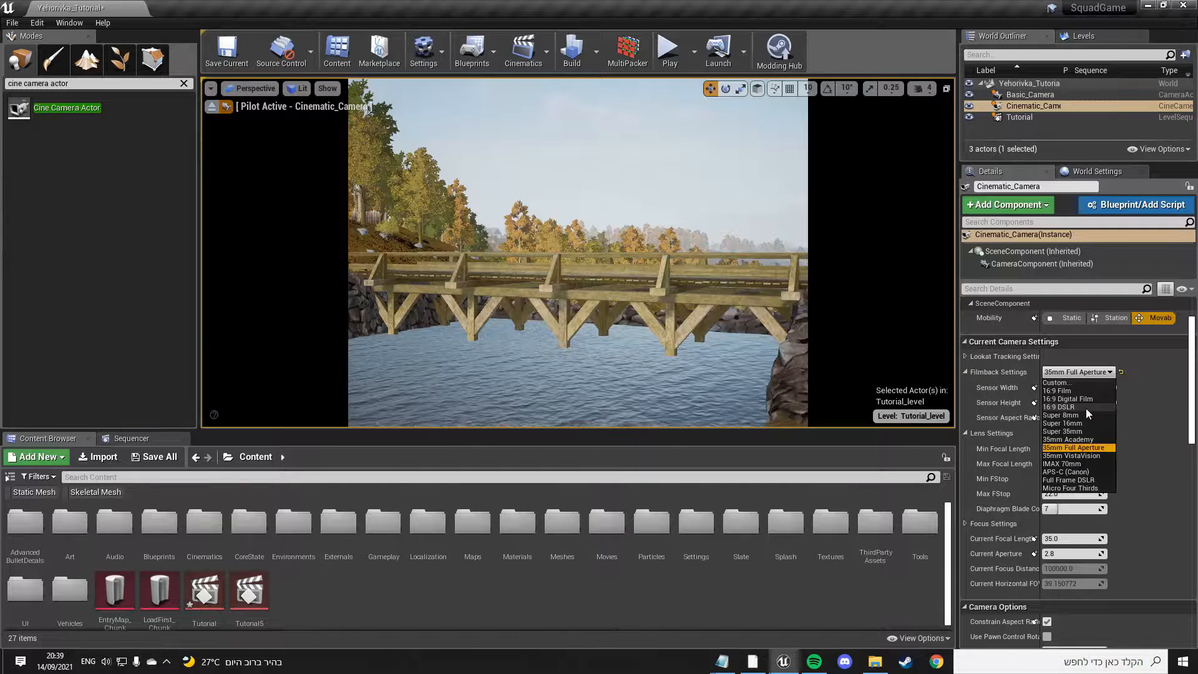
{"action": "left_click", "coordinate": [1085, 408]}
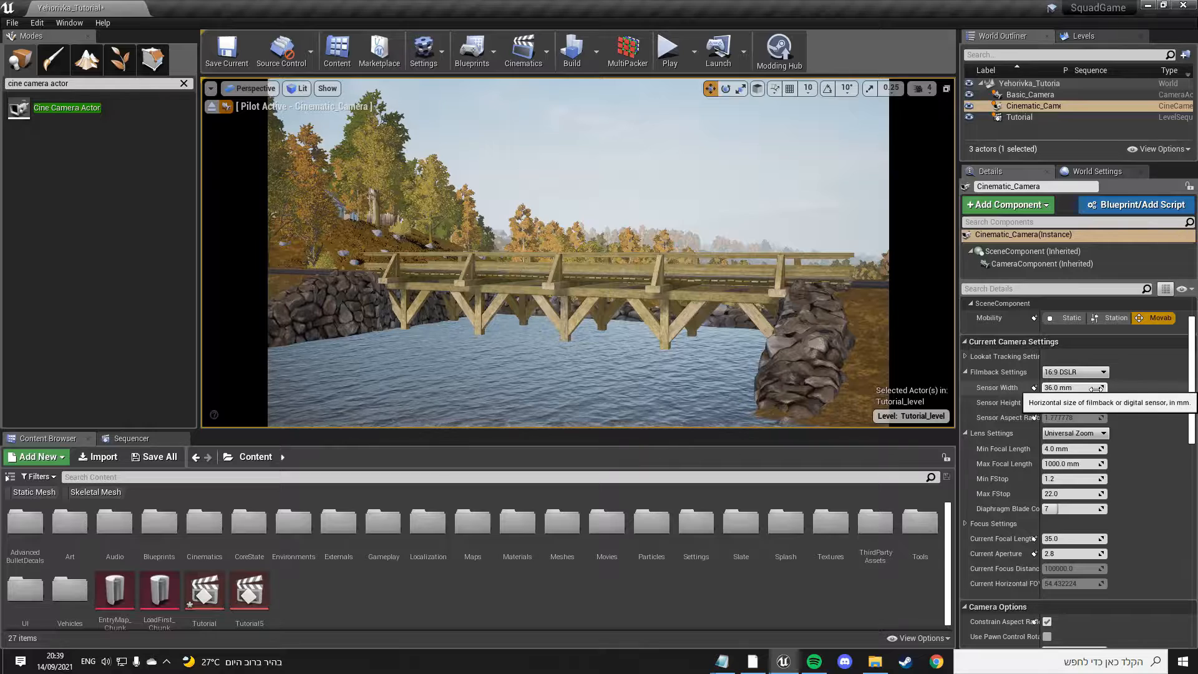
{"action": "left_click", "coordinate": [1099, 373]}
{"action": "left_click", "coordinate": [1098, 374]}
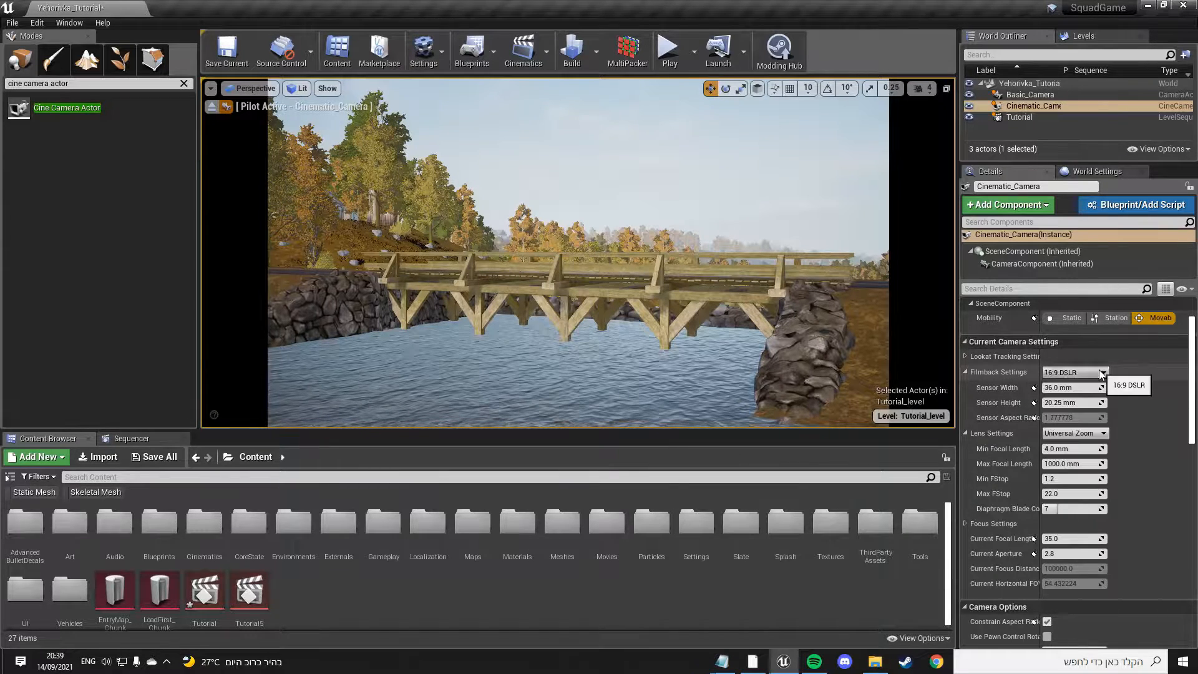
Step: Re-aim the piloted camera slightly at the bridge and widen its filmback sensor width to about 52 mm
{"action": "mouse_move", "coordinate": [651, 268]}
{"action": "right_mouse_down"}
{"action": "mouse_move", "coordinate": [661, 269]}
{"action": "mouse_move", "coordinate": [650, 268]}
{"action": "right_mouse_up"}
{"action": "right_click_drag", "start_coordinate": [739, 288], "coordinate": [749, 277]}
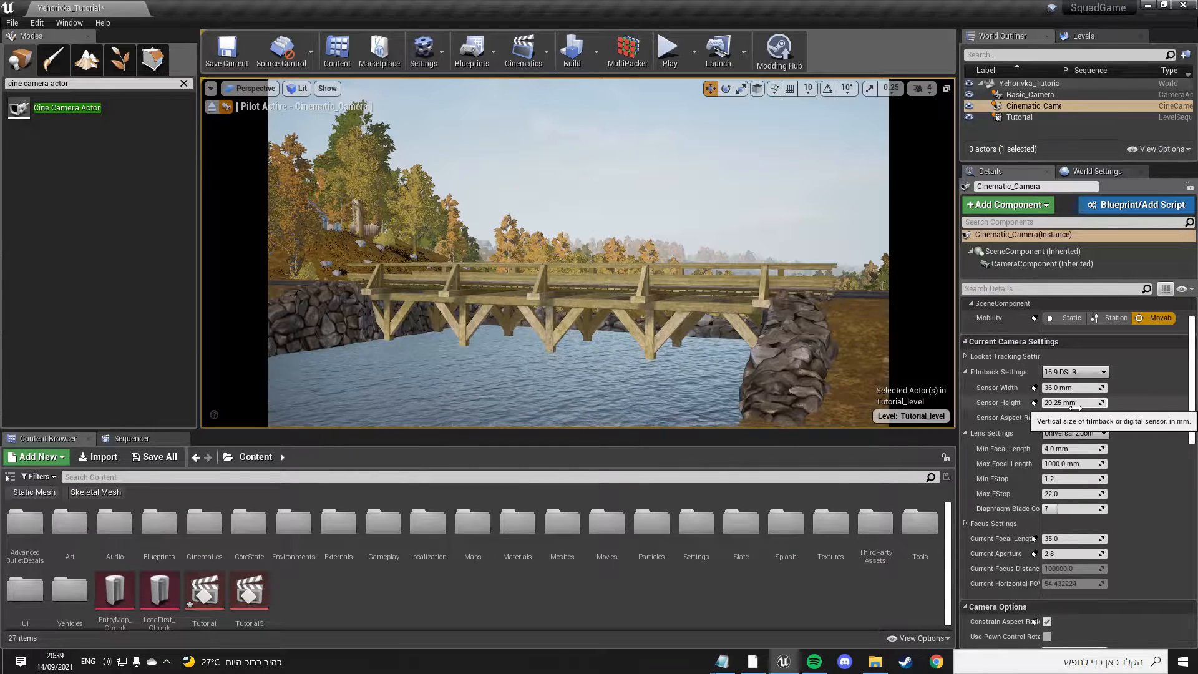
{"action": "left_click_drag", "start_coordinate": [1080, 388], "coordinate": [1054, 389]}
Step: Try the 200mm Prime f/2 and 30mm Prime f/1.4 lenses, apply 105mm Prime f/2, and reposition the camera before the bridge
{"action": "left_click", "coordinate": [1073, 433]}
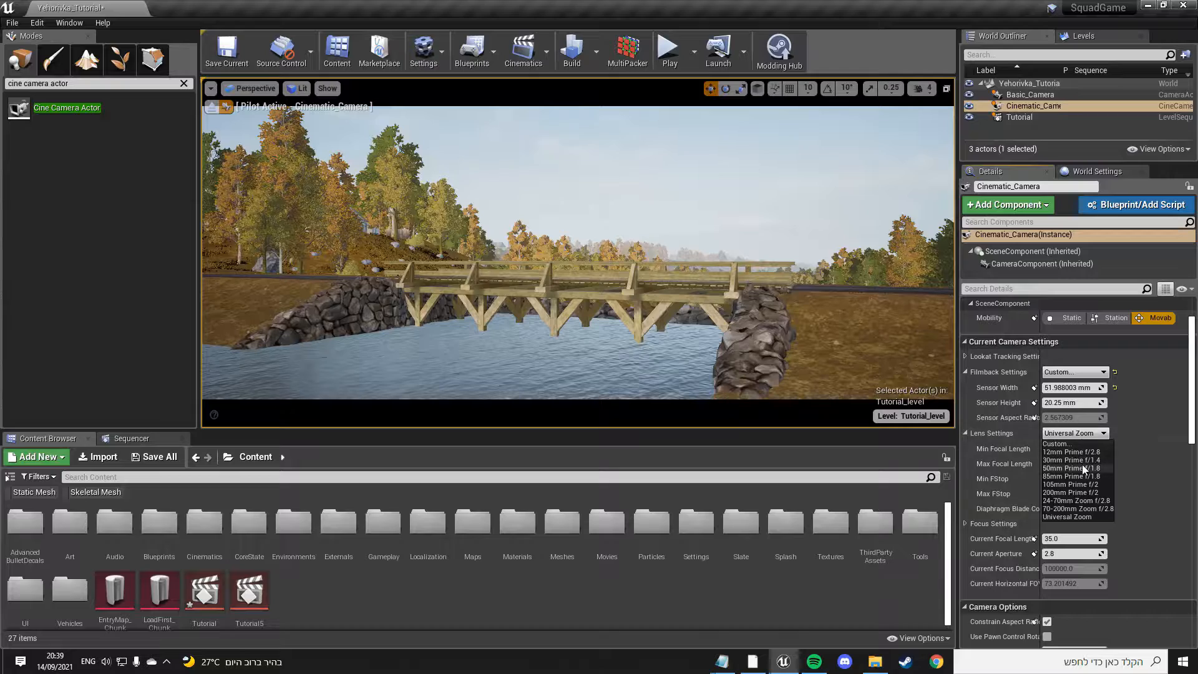
{"action": "left_click", "coordinate": [1100, 492]}
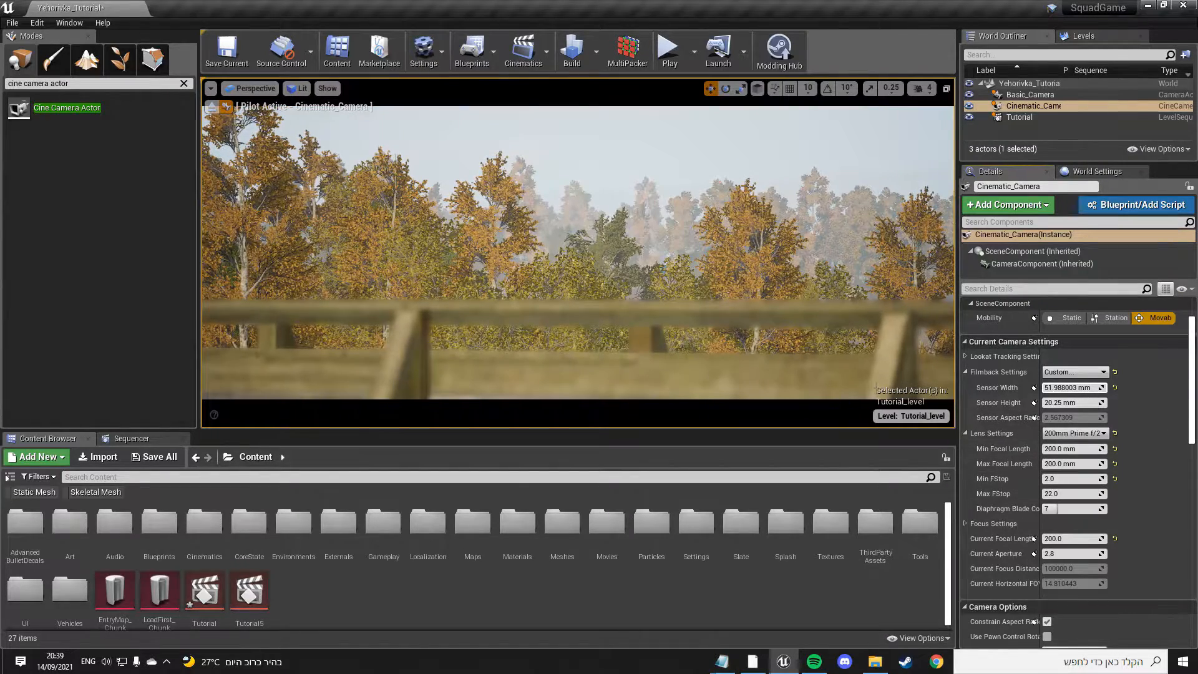
{"action": "left_click", "coordinate": [1084, 433]}
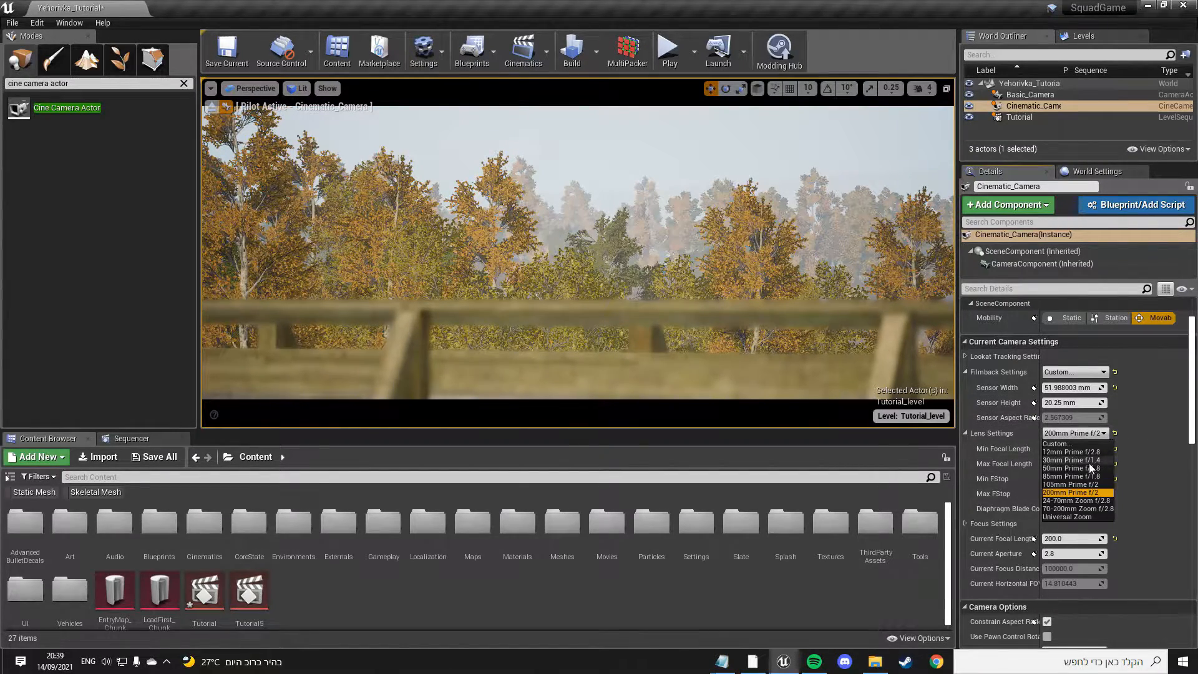
{"action": "left_click", "coordinate": [1075, 460]}
{"action": "left_click", "coordinate": [1073, 435]}
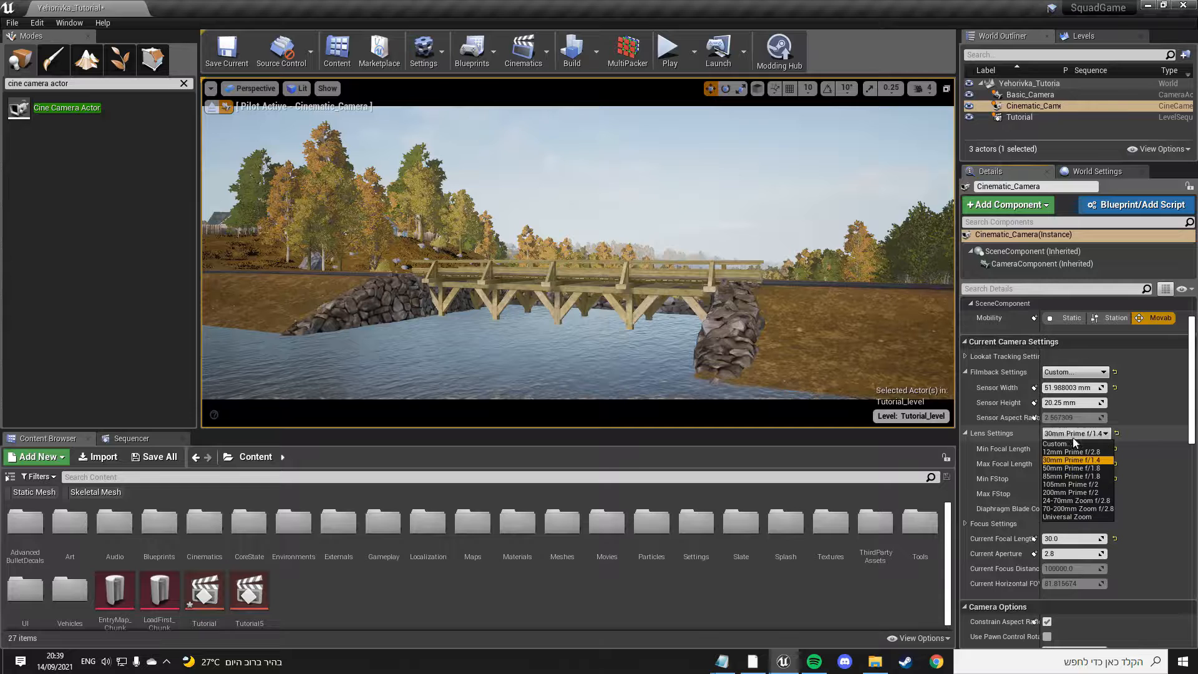
{"action": "left_click", "coordinate": [1102, 485]}
{"action": "key", "text": "s"}
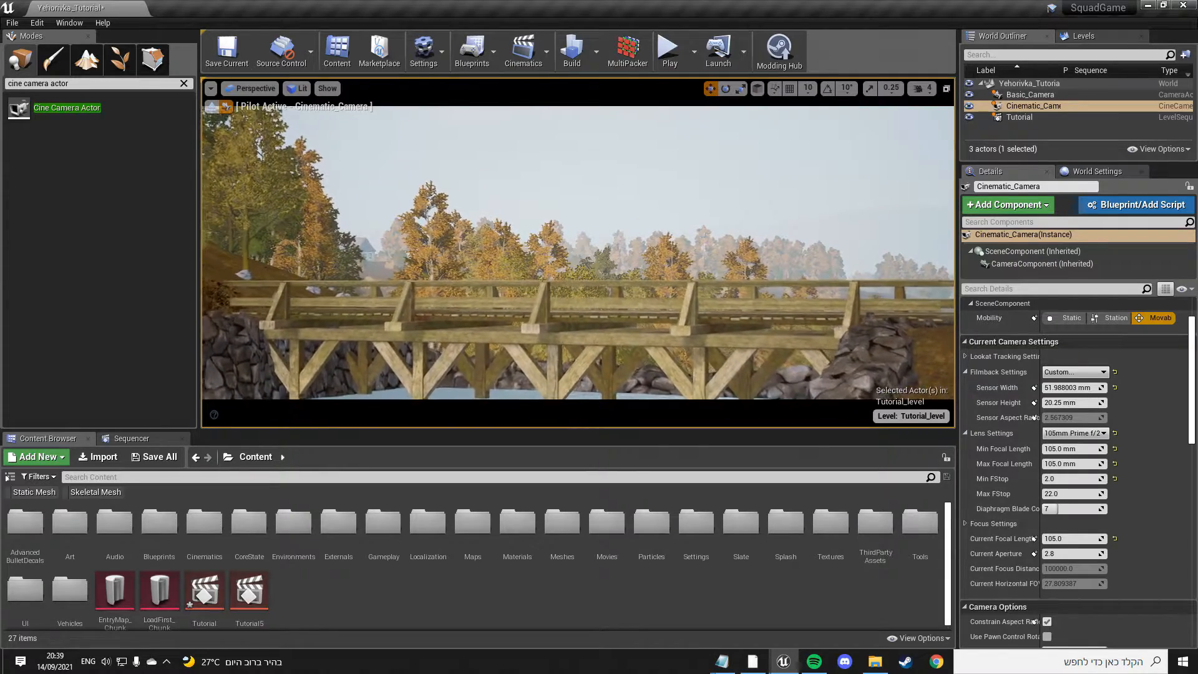
{"action": "key", "text": "w"}
Step: Try the 30mm Prime f/1.4 lens again, apply the 85mm Prime f/1.8 preset, and re-aim the camera at the bridge
{"action": "left_click", "coordinate": [1098, 433]}
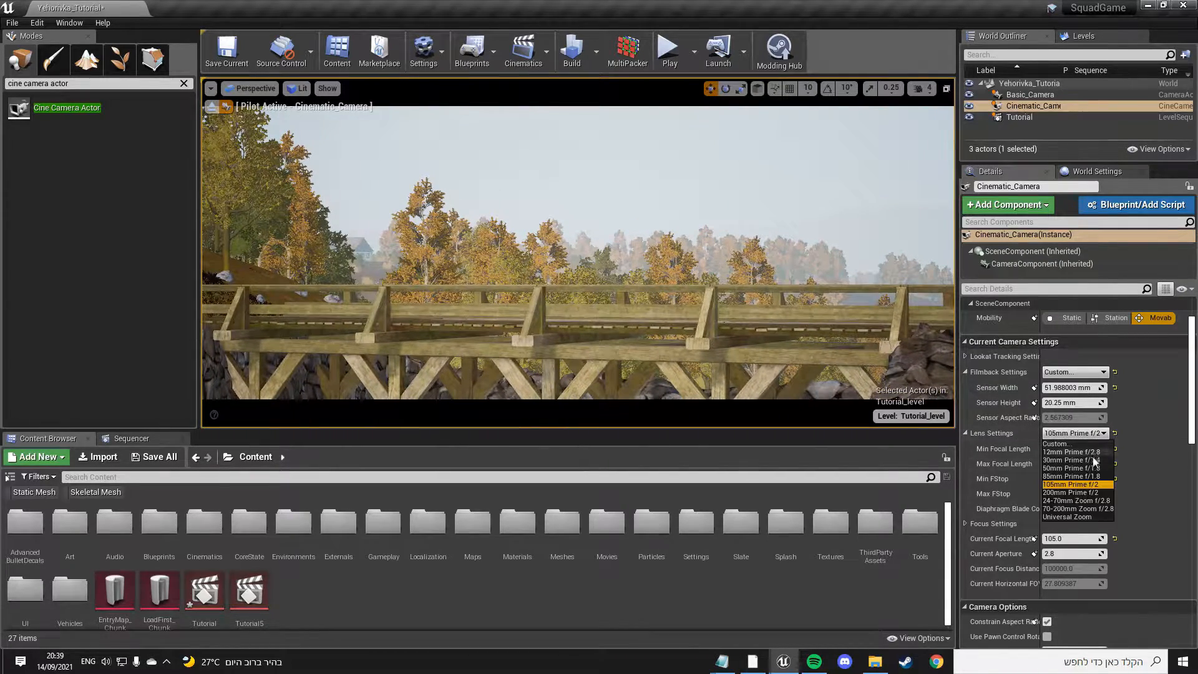
{"action": "left_click", "coordinate": [1085, 460]}
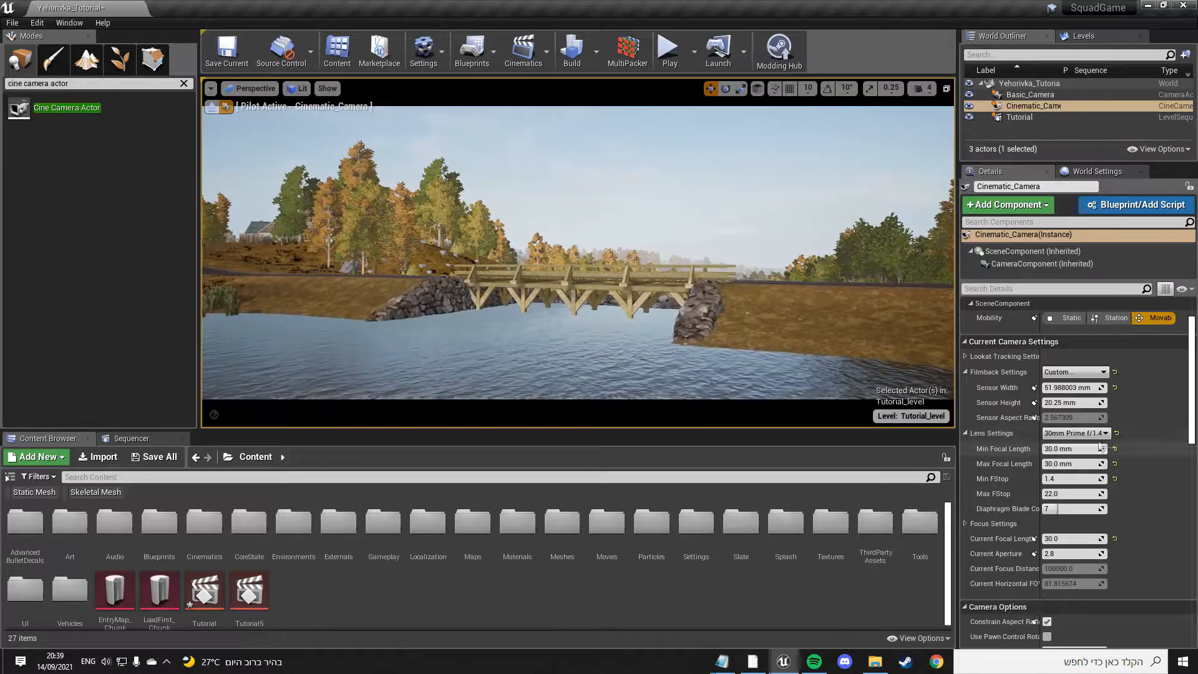
{"action": "left_click", "coordinate": [1074, 433]}
{"action": "left_click", "coordinate": [1087, 476]}
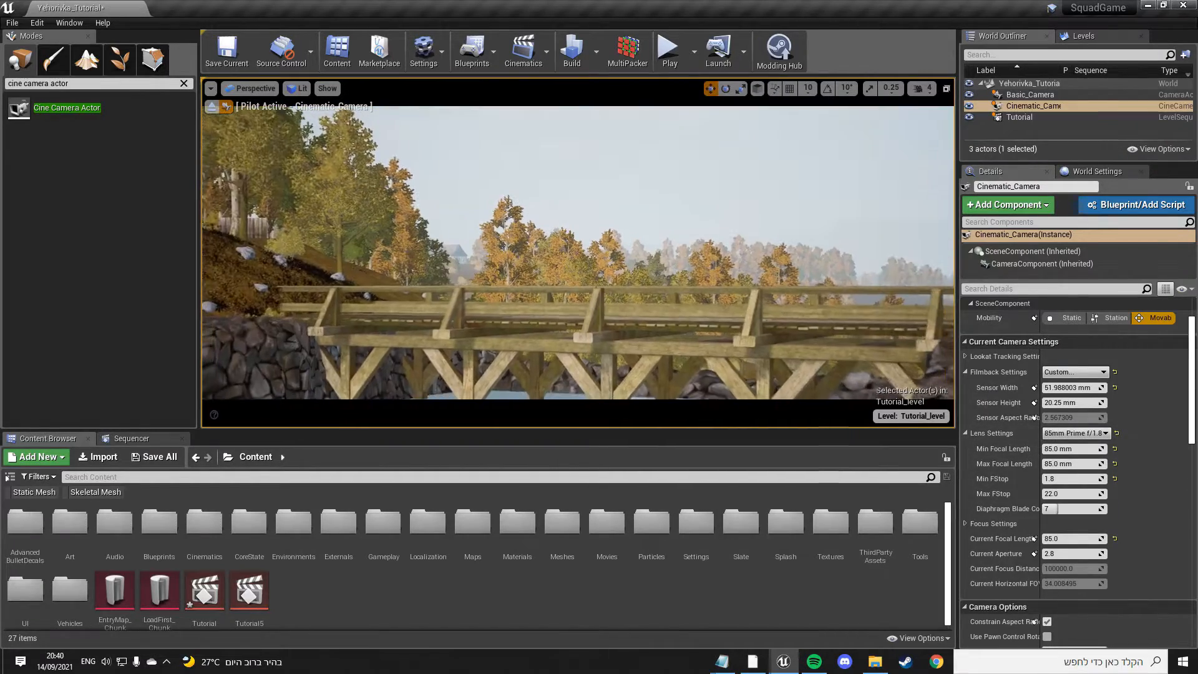
{"action": "right_click_drag", "start_coordinate": [578, 253], "coordinate": [609, 237]}
Step: Set the sensor width of Cinematic_Camera to 50 mm
{"action": "left_click_drag", "start_coordinate": [1072, 387], "coordinate": [1048, 388]}
{"action": "left_click", "coordinate": [1062, 387]}
{"action": "type", "text": "50"}
{"action": "key", "text": "Return"}
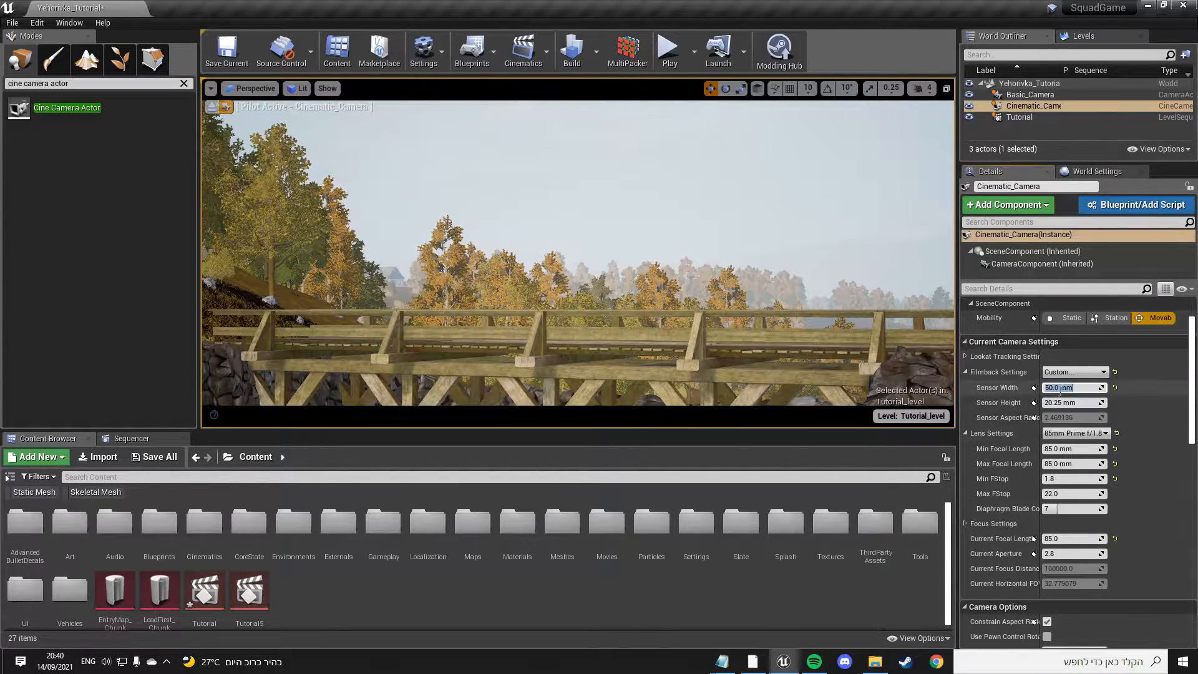
Step: Set the sensor height of Cinematic_Camera to 20 mm after also trying 22 mm
{"action": "left_click", "coordinate": [1072, 403]}
{"action": "type", "text": "20"}
{"action": "key", "text": "Return"}
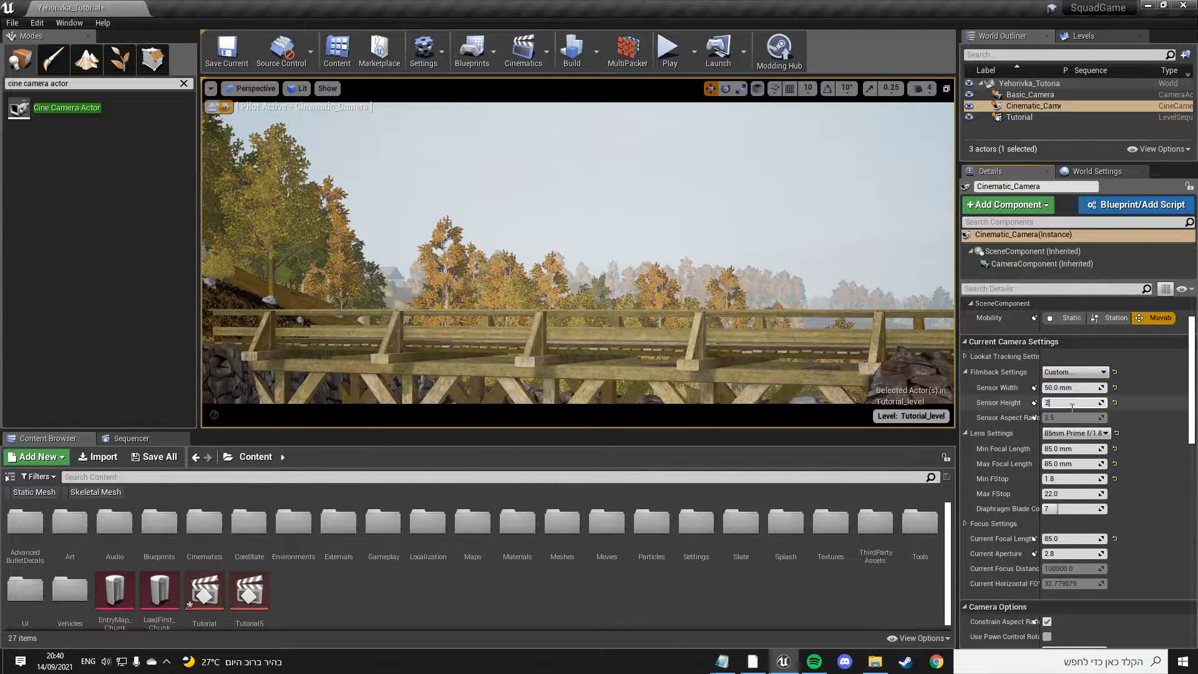
{"action": "type", "text": "22"}
{"action": "key", "text": "Return"}
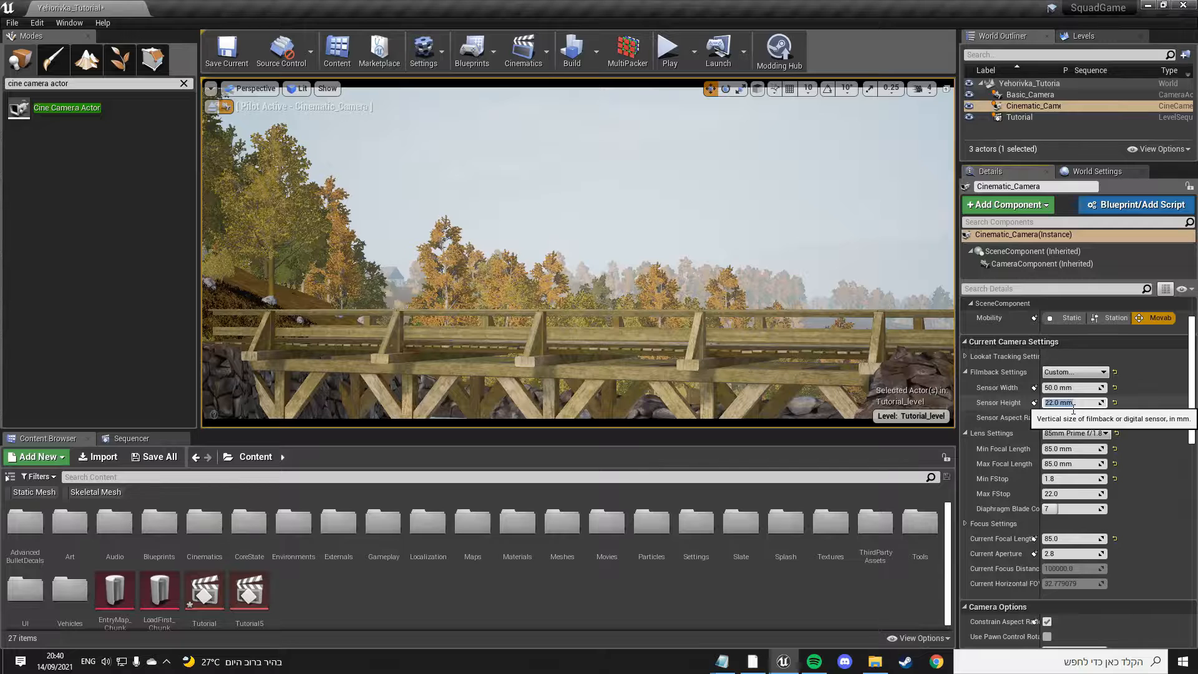
{"action": "type", "text": "20"}
{"action": "key", "text": "Return"}
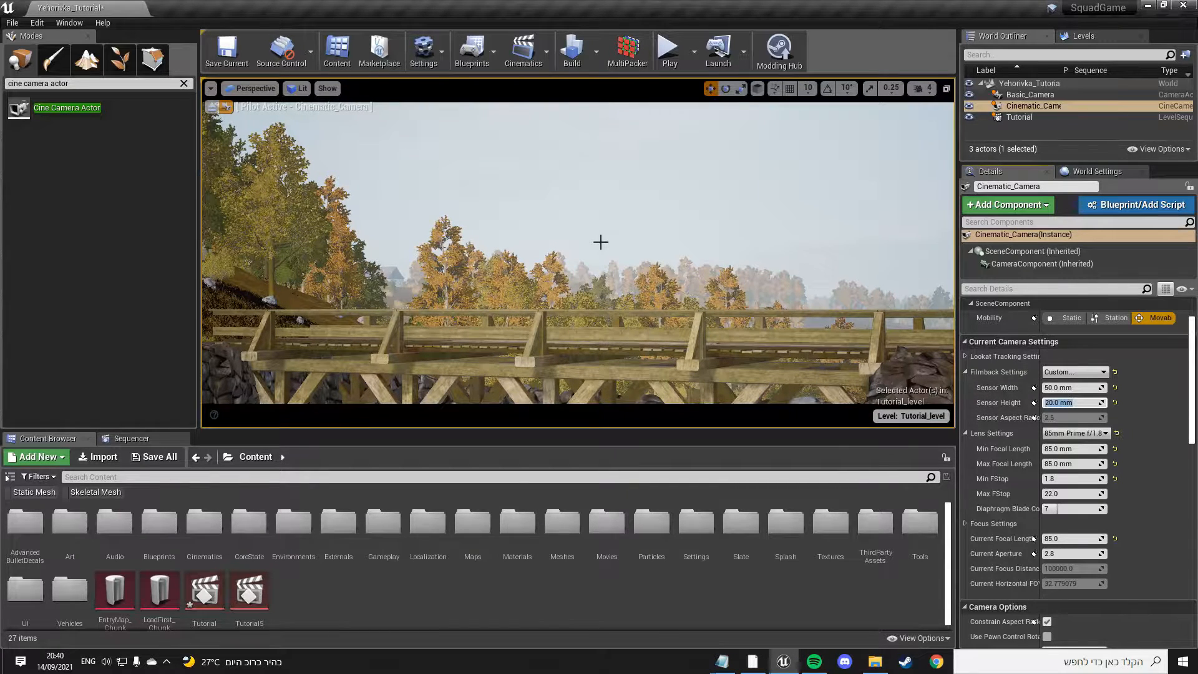
Step: Stop piloting Cinematic_Camera and return the viewport to free perspective navigation
{"action": "left_click", "coordinate": [211, 106]}
{"action": "right_click_drag", "start_coordinate": [583, 224], "coordinate": [340, 190]}
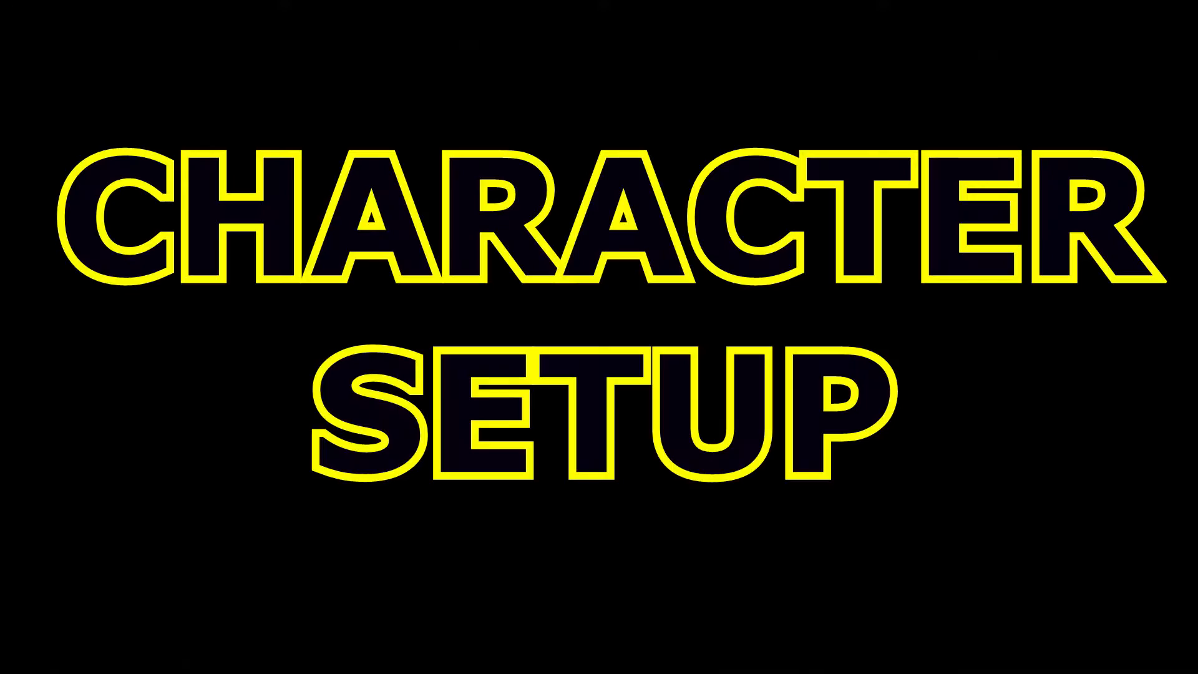
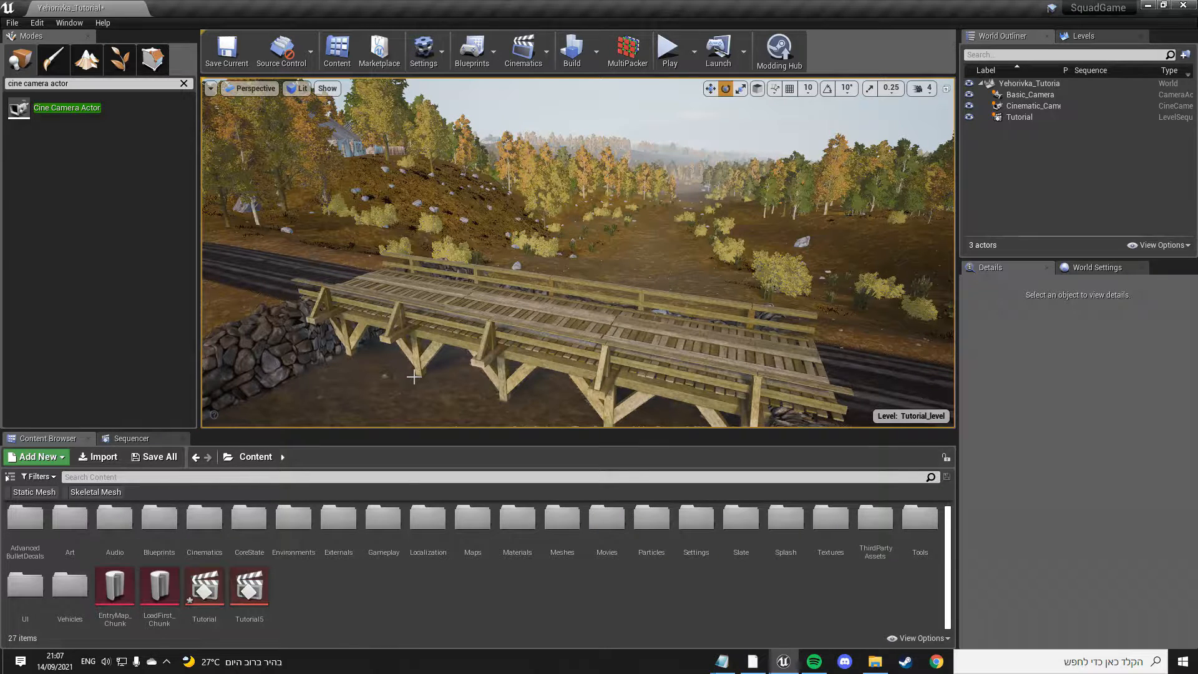
Step: Select Cinematic_Camera and examine its position, the bridge and the surrounding riverbank in the viewport
{"action": "left_click", "coordinate": [1041, 106]}
{"action": "right_click_drag", "start_coordinate": [695, 139], "coordinate": [687, 92]}
{"action": "key", "text": "w"}
{"action": "right_click_drag", "start_coordinate": [604, 307], "coordinate": [604, 332]}
{"action": "key", "text": "w"}
{"action": "key", "text": "s"}
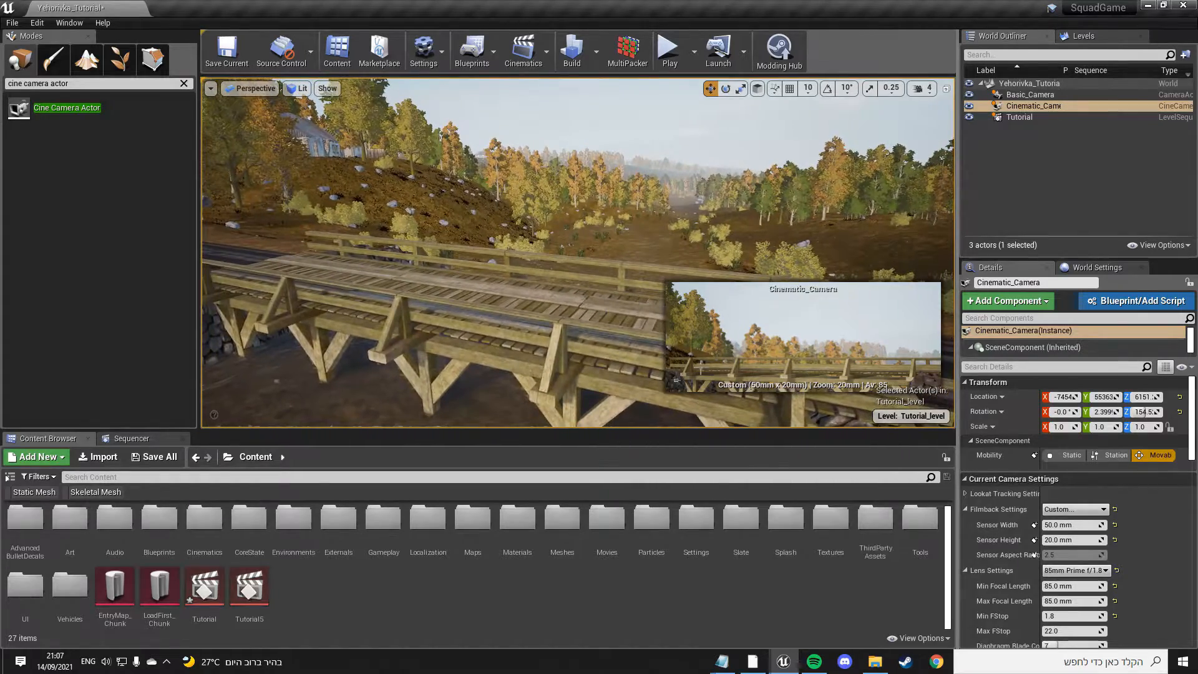
{"action": "right_click_drag", "start_coordinate": [538, 222], "coordinate": [830, 275]}
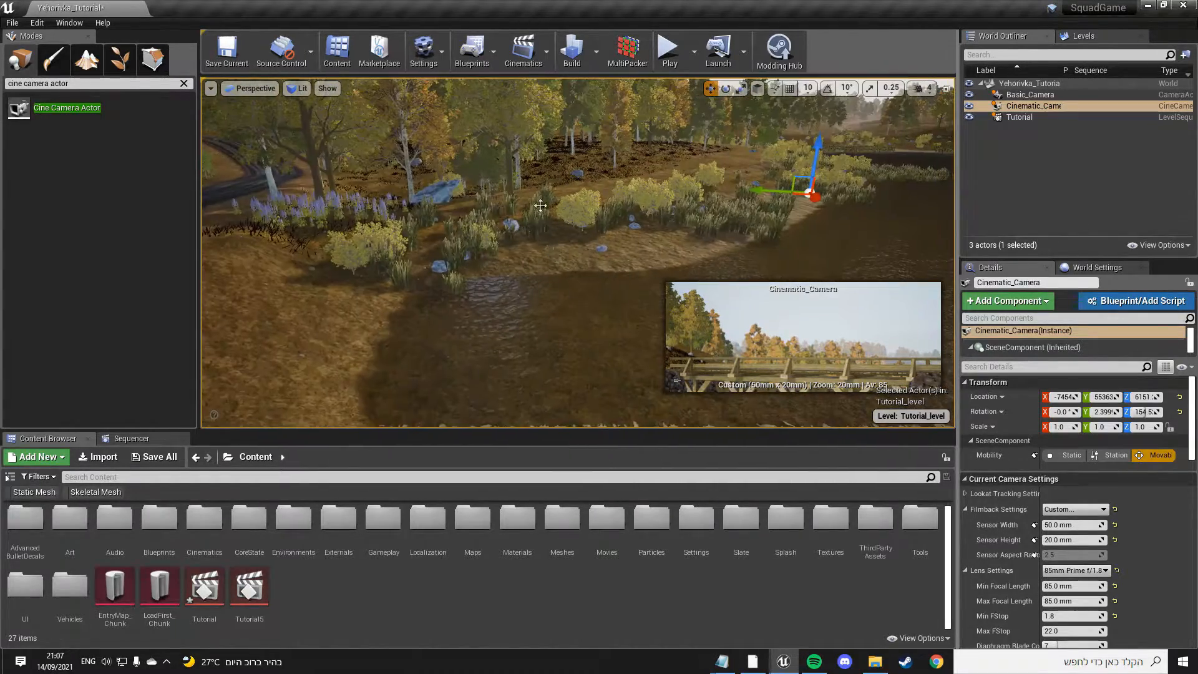
{"action": "right_click_drag", "start_coordinate": [737, 166], "coordinate": [823, 281]}
{"action": "key", "text": "w"}
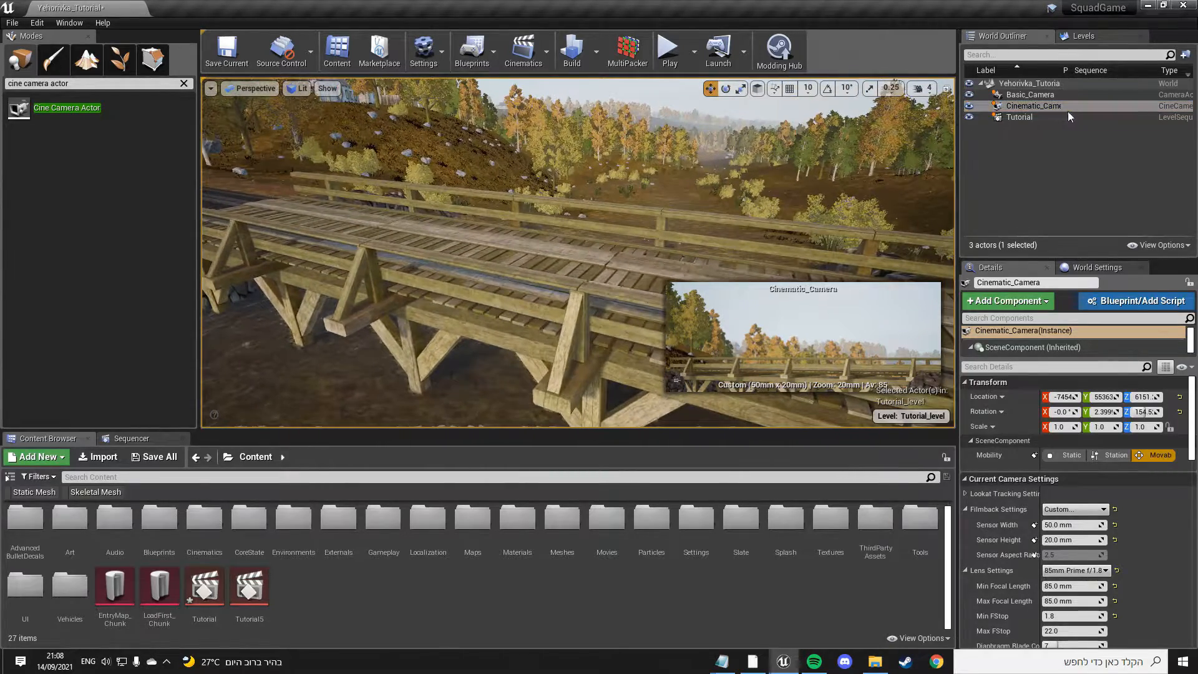
Step: Deselect Cinematic_Camera and examine the bridge deck, its stone abutment and the road for a place to put a character
{"action": "left_click", "coordinate": [1040, 106]}
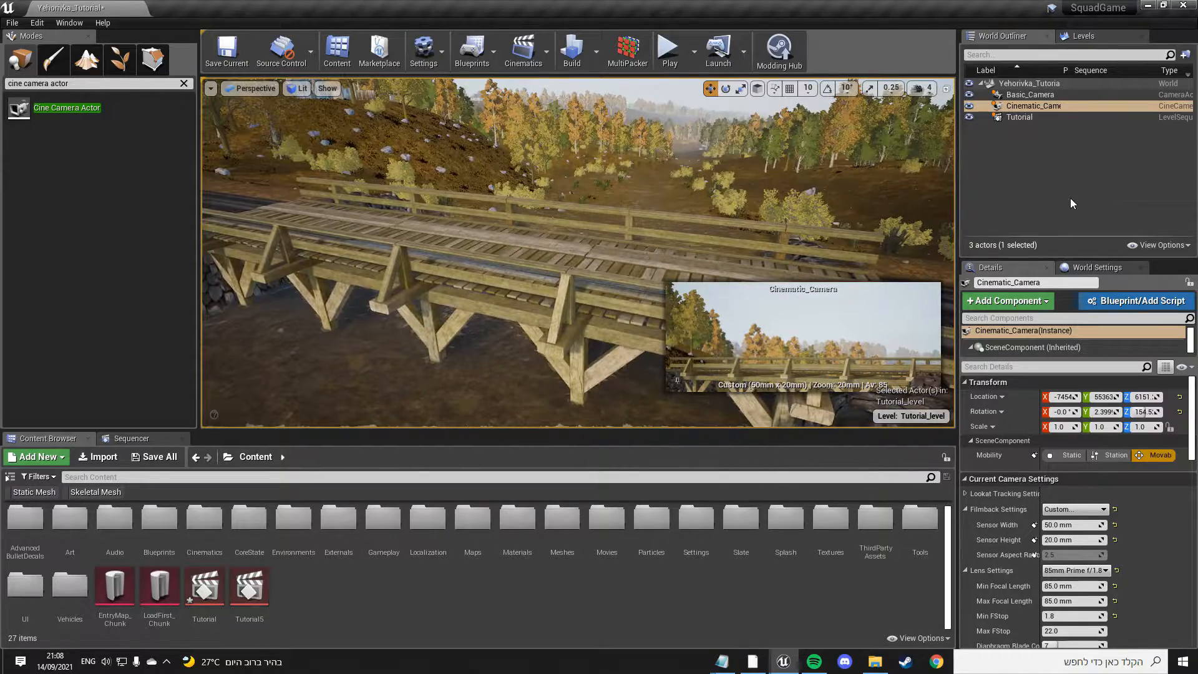
{"action": "left_click", "coordinate": [1065, 184]}
{"action": "right_click_drag", "start_coordinate": [578, 252], "coordinate": [780, 287]}
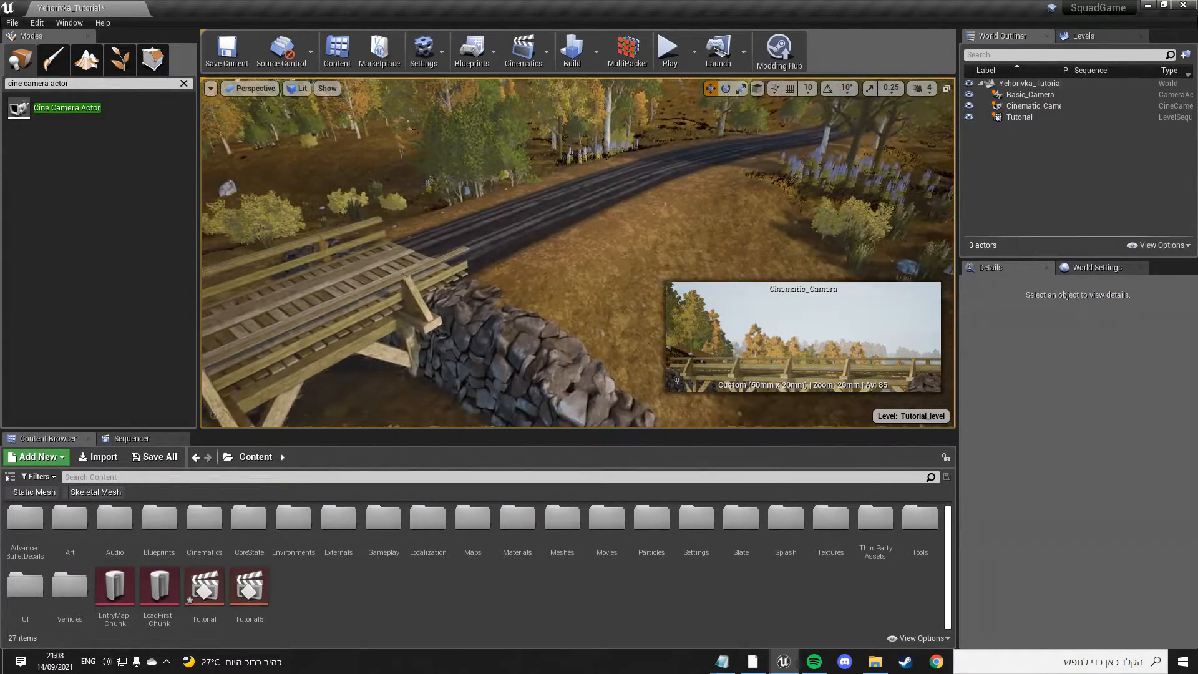
{"action": "right_click_drag", "start_coordinate": [790, 337], "coordinate": [586, 237]}
{"action": "key", "text": "w"}
{"action": "key", "text": "w"}
{"action": "key", "text": "s"}
{"action": "key", "text": "s"}
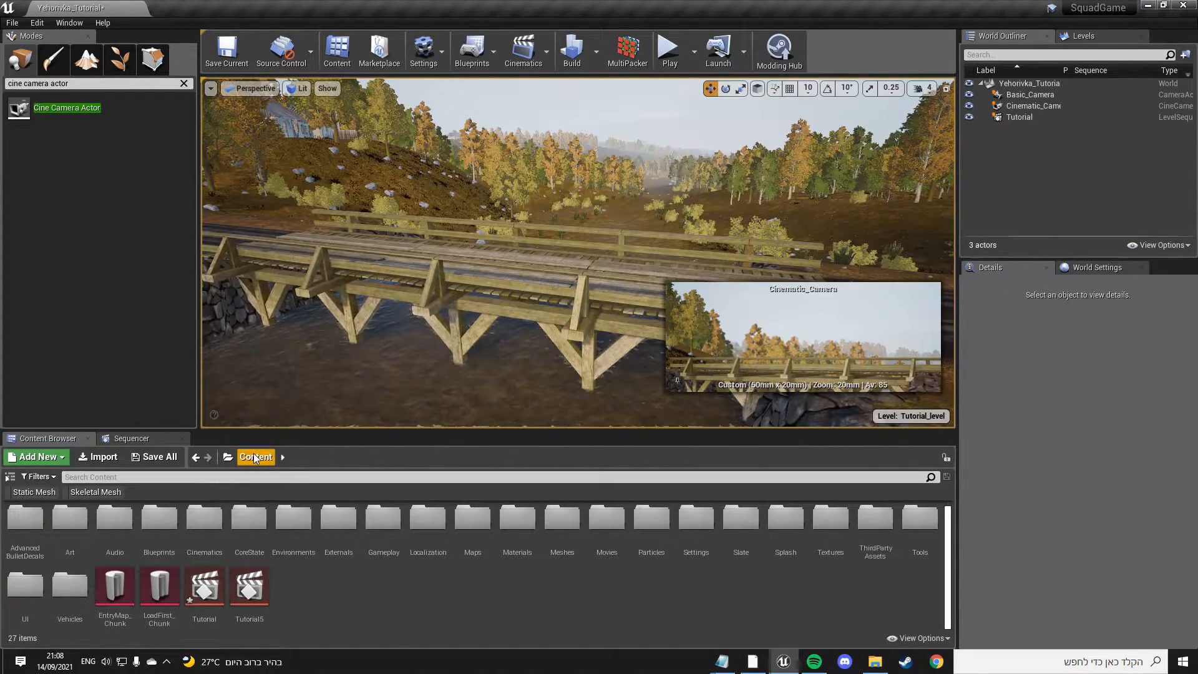
{"action": "key", "text": "w"}
{"action": "mouse_move", "coordinate": [491, 357]}
{"action": "right_mouse_down"}
{"action": "mouse_move", "coordinate": [499, 329]}
{"action": "mouse_move", "coordinate": [498, 341]}
{"action": "right_mouse_up"}
{"action": "key", "text": "w"}
{"action": "key", "text": "s"}
{"action": "key", "text": "w"}
{"action": "key", "text": "w"}
{"action": "key", "text": "s"}
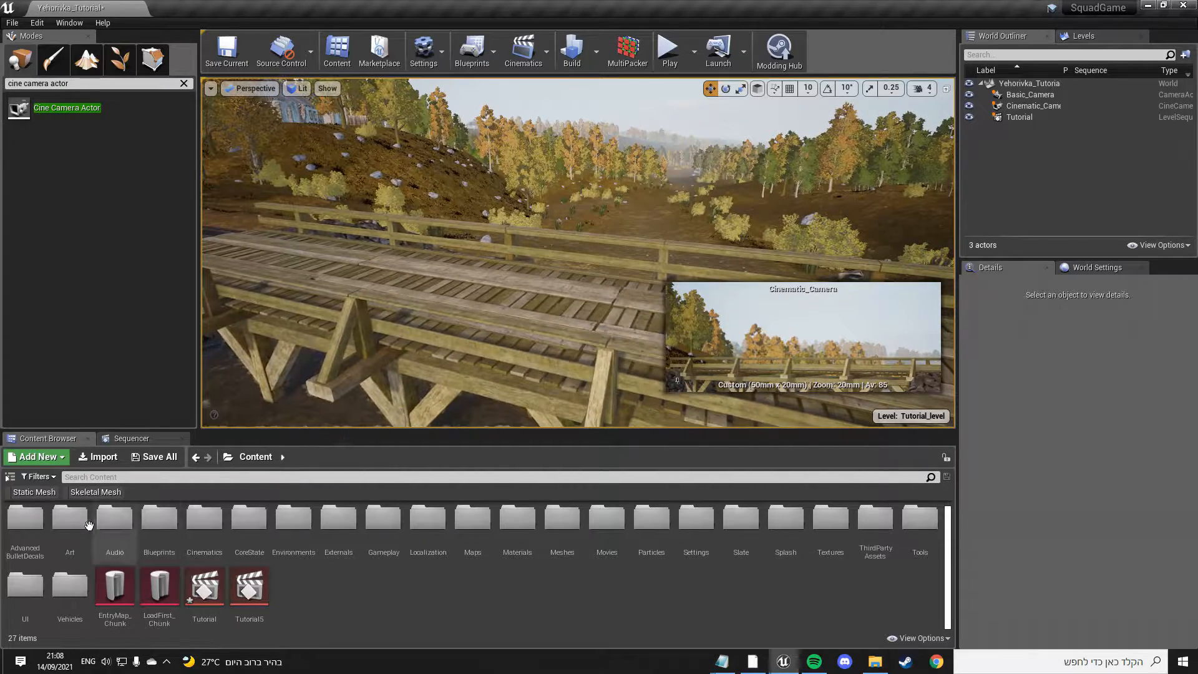
Step: Filter the project content to skeletal meshes and search for "sk_usa_squad"
{"action": "left_click", "coordinate": [101, 492]}
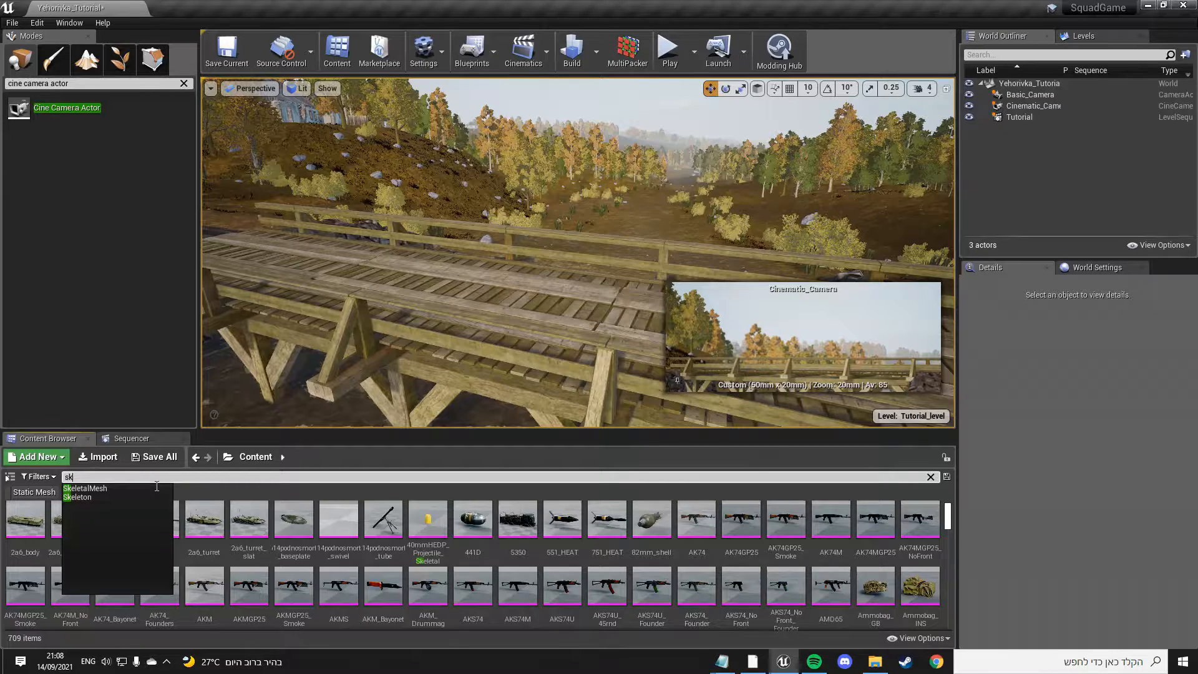
{"action": "type", "text": "_usa"}
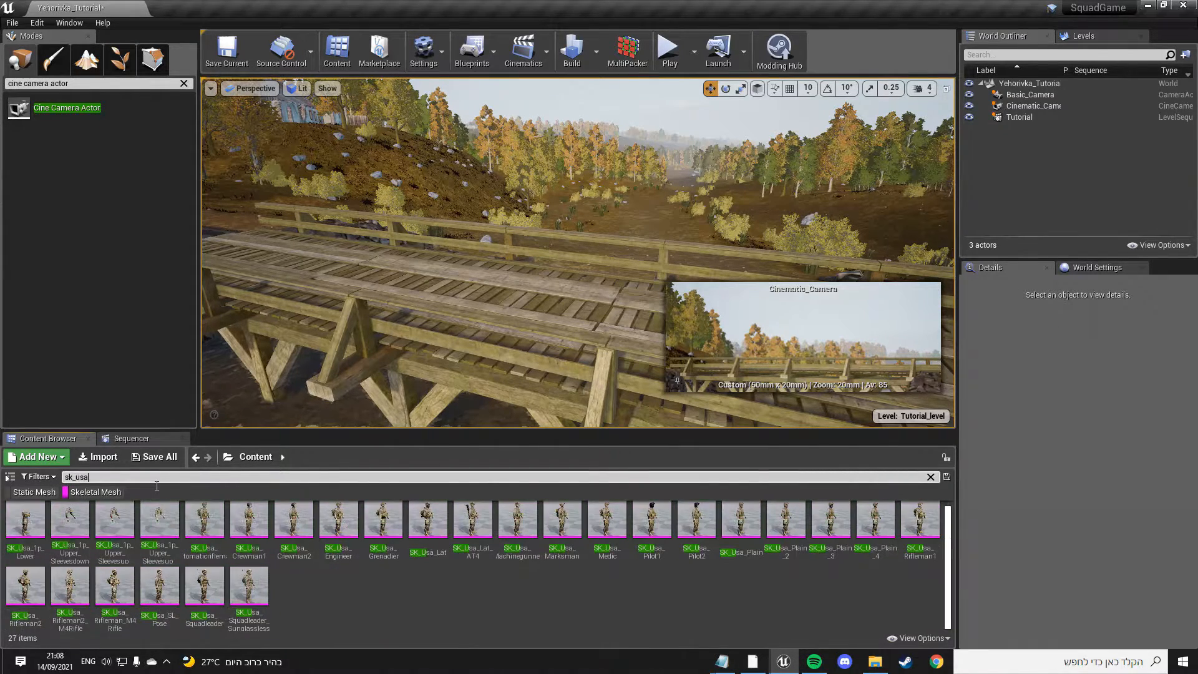
{"action": "type", "text": "_squad"}
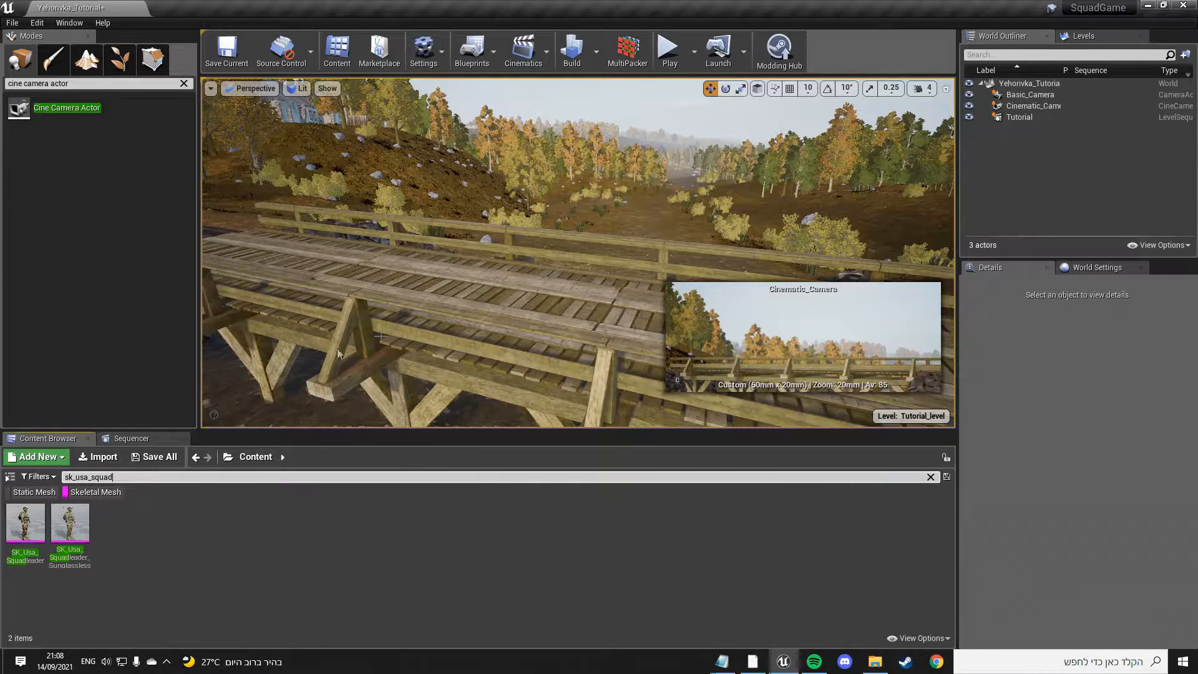
Step: Place the SK_Usa_Squadleader_Sunglassless mesh on the bridge deck and focus the viewport on it
{"action": "left_click_drag", "start_coordinate": [70, 523], "coordinate": [579, 388]}
{"action": "left_click", "coordinate": [689, 368]}
{"action": "key", "text": "f"}
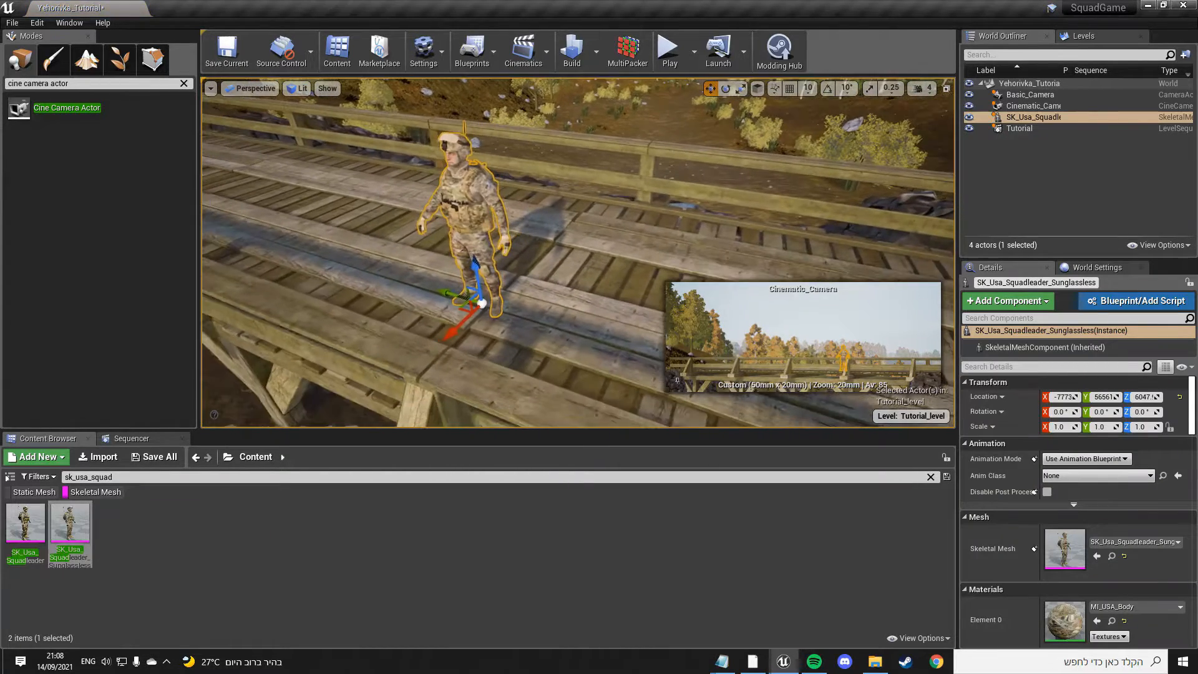
Step: Shift the soldier along the bridge and rotate it to about -18° around its vertical axis
{"action": "key", "text": "e"}
{"action": "left_click_drag", "start_coordinate": [337, 294], "coordinate": [378, 316]}
{"action": "right_click_drag", "start_coordinate": [378, 316], "coordinate": [240, 262]}
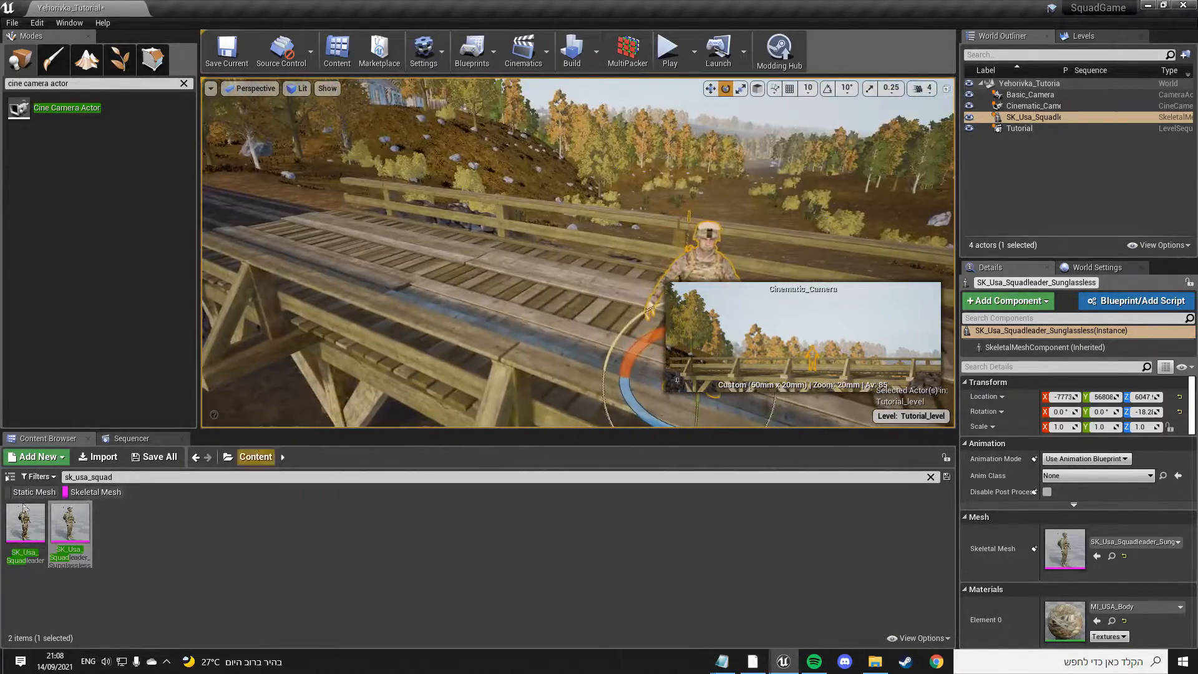
Step: Clear the Skeletal Mesh filter and the asset search, and view the soldier on the bridge from several angles
{"action": "left_click", "coordinate": [88, 492]}
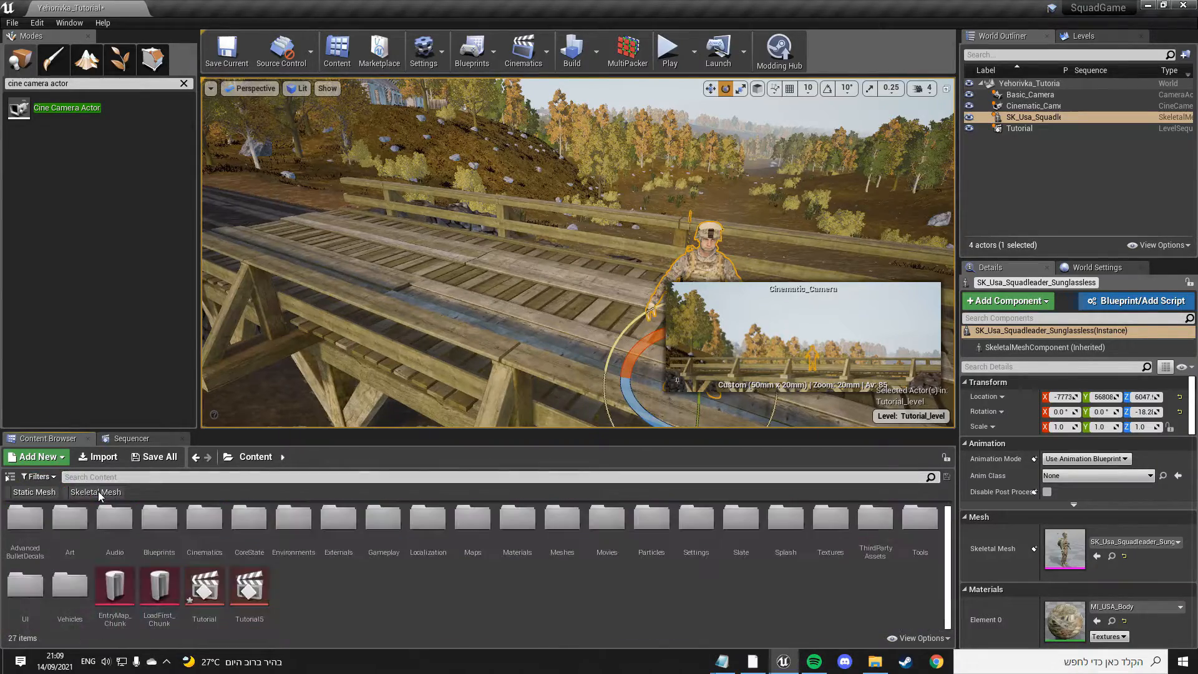
{"action": "right_click_drag", "start_coordinate": [329, 547], "coordinate": [312, 574]}
{"action": "right_click_drag", "start_coordinate": [400, 262], "coordinate": [441, 262]}
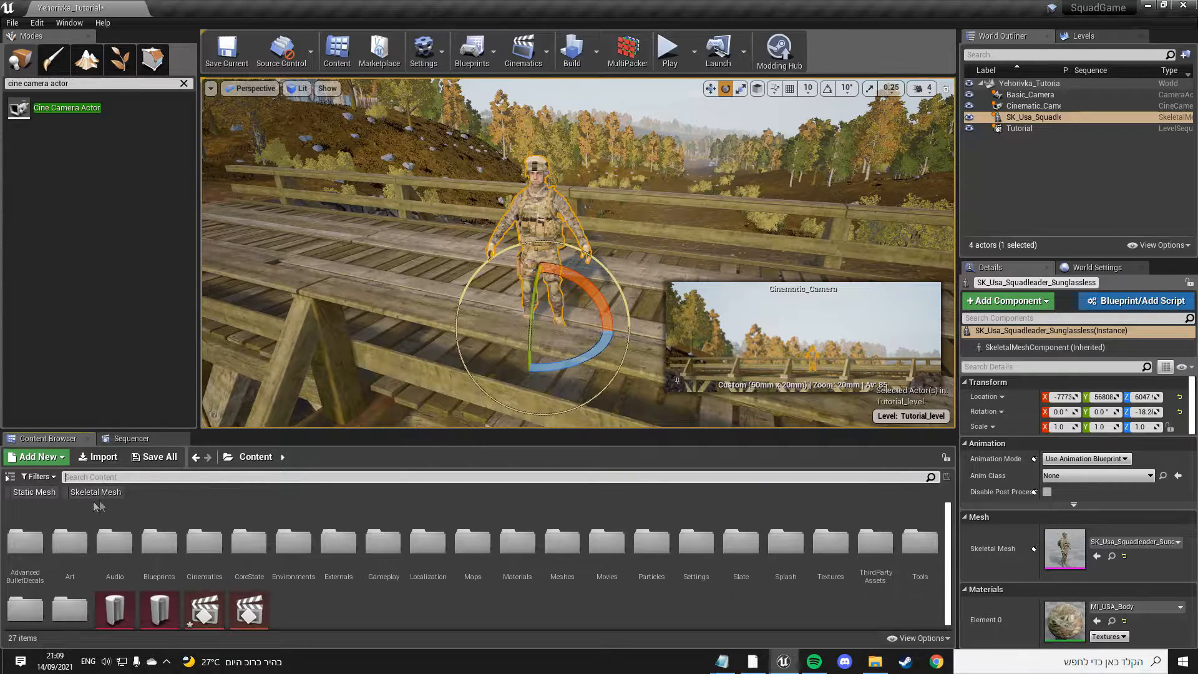
{"action": "key", "text": "w"}
{"action": "right_click_drag", "start_coordinate": [577, 253], "coordinate": [543, 232]}
{"action": "key", "text": "s"}
{"action": "key", "text": "w"}
{"action": "key", "text": "s"}
{"action": "key", "text": "w"}
{"action": "key", "text": "s"}
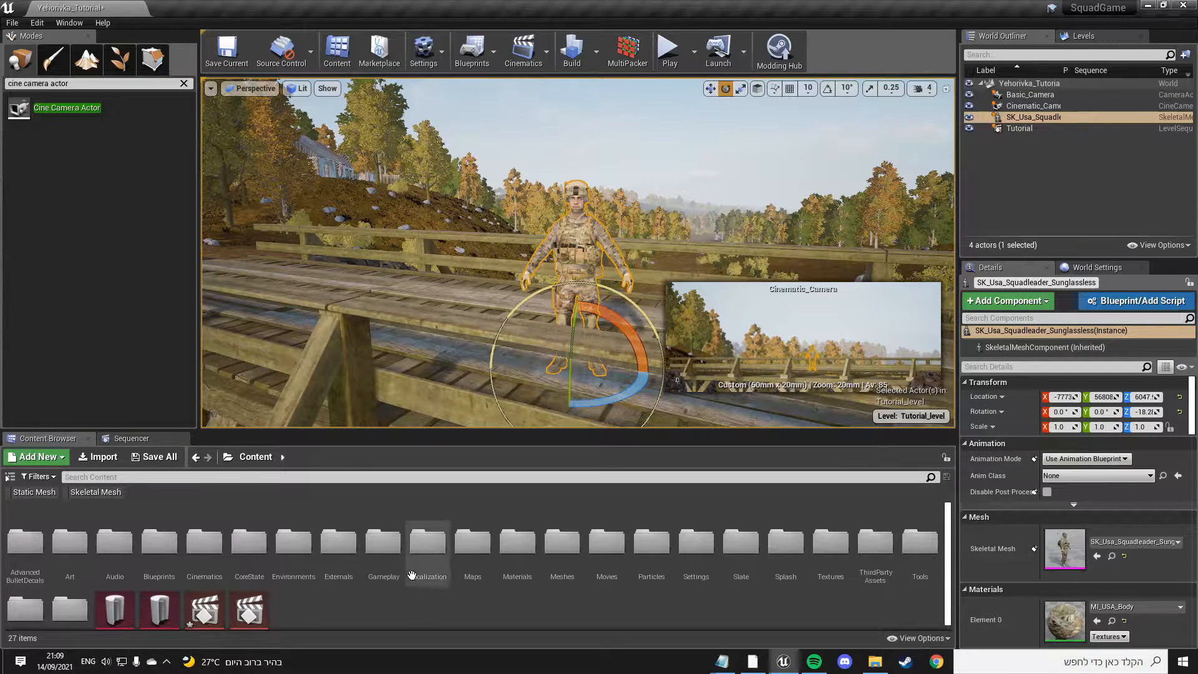
Step: Open the M1151 folder inside the project's Vehicles content folder
{"action": "scroll", "coordinate": [415, 578], "scroll_direction": "down", "scroll_amount": 1}
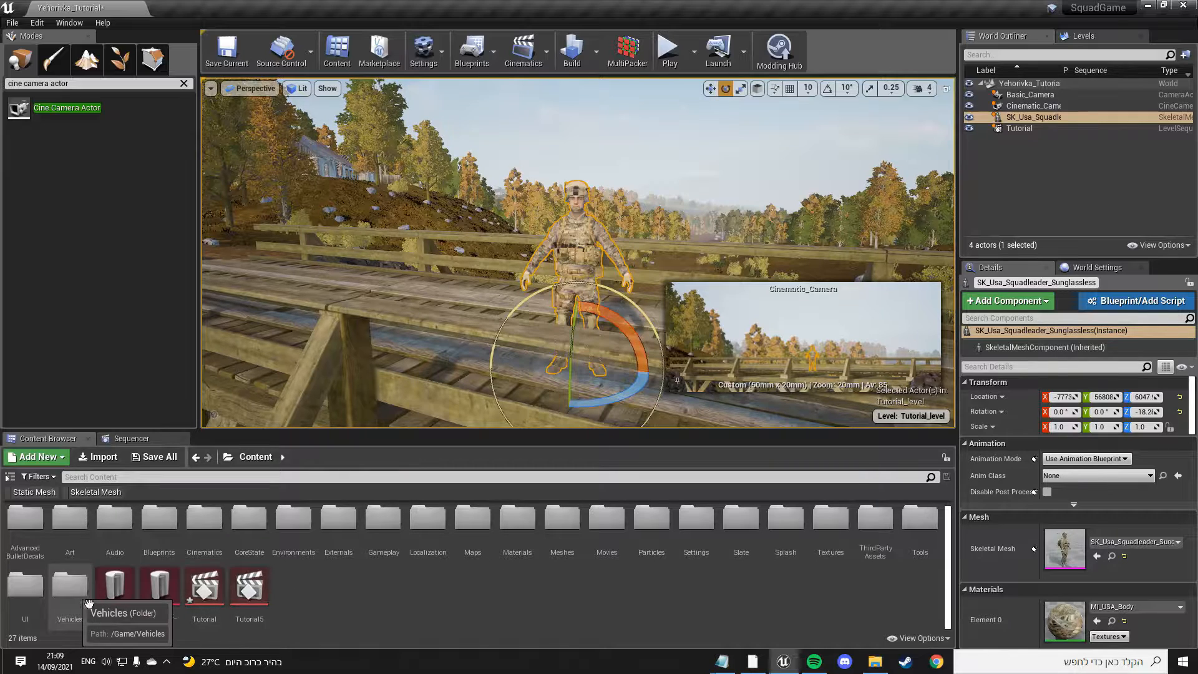
{"action": "scroll", "coordinate": [304, 575], "scroll_direction": "up", "scroll_amount": 1}
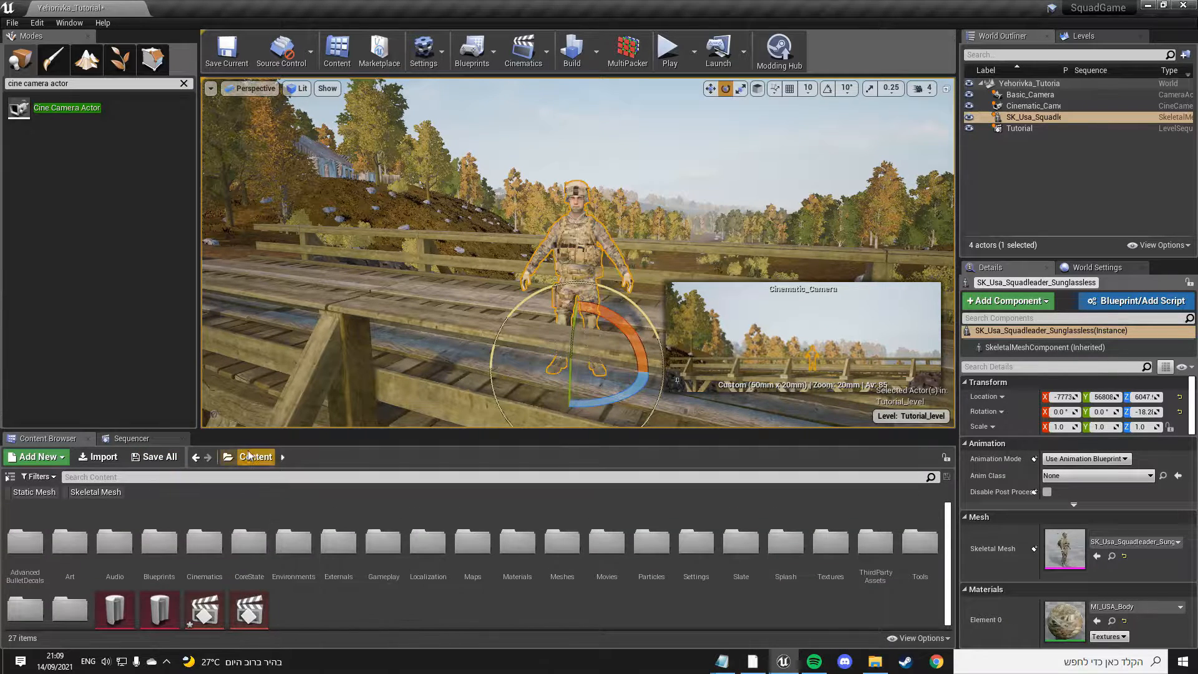
{"action": "scroll", "coordinate": [125, 542], "scroll_direction": "down", "scroll_amount": 1}
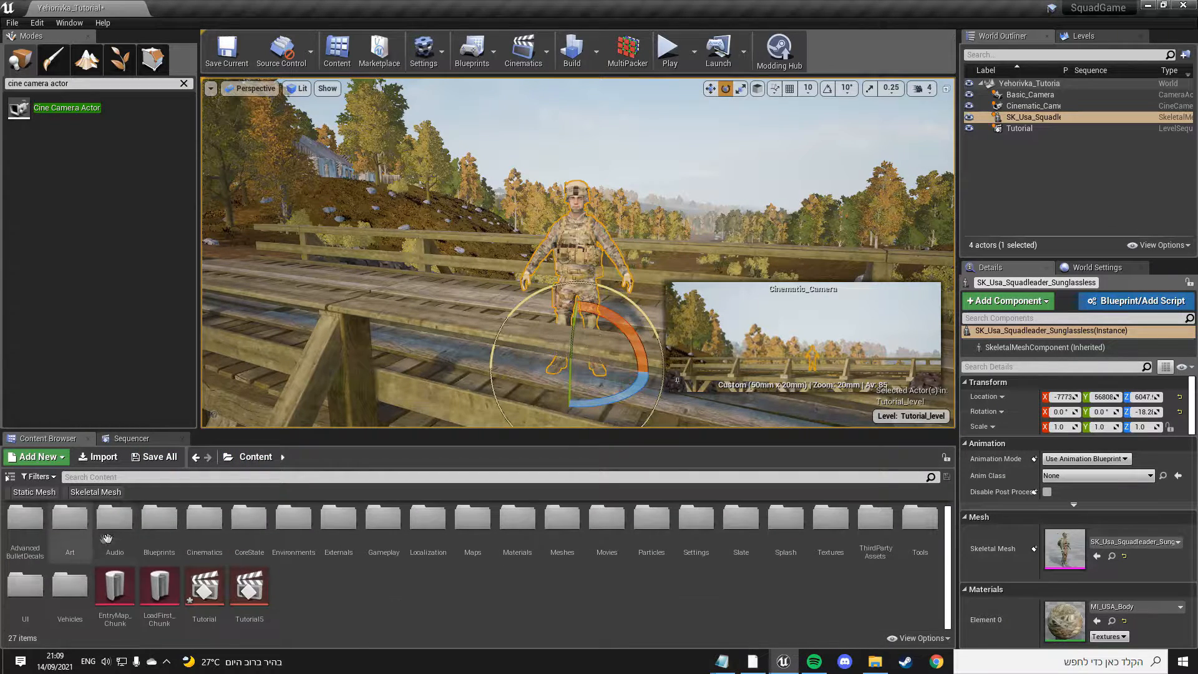
{"action": "double_click", "coordinate": [87, 607]}
{"action": "scroll", "coordinate": [480, 552], "scroll_direction": "down", "scroll_amount": 2}
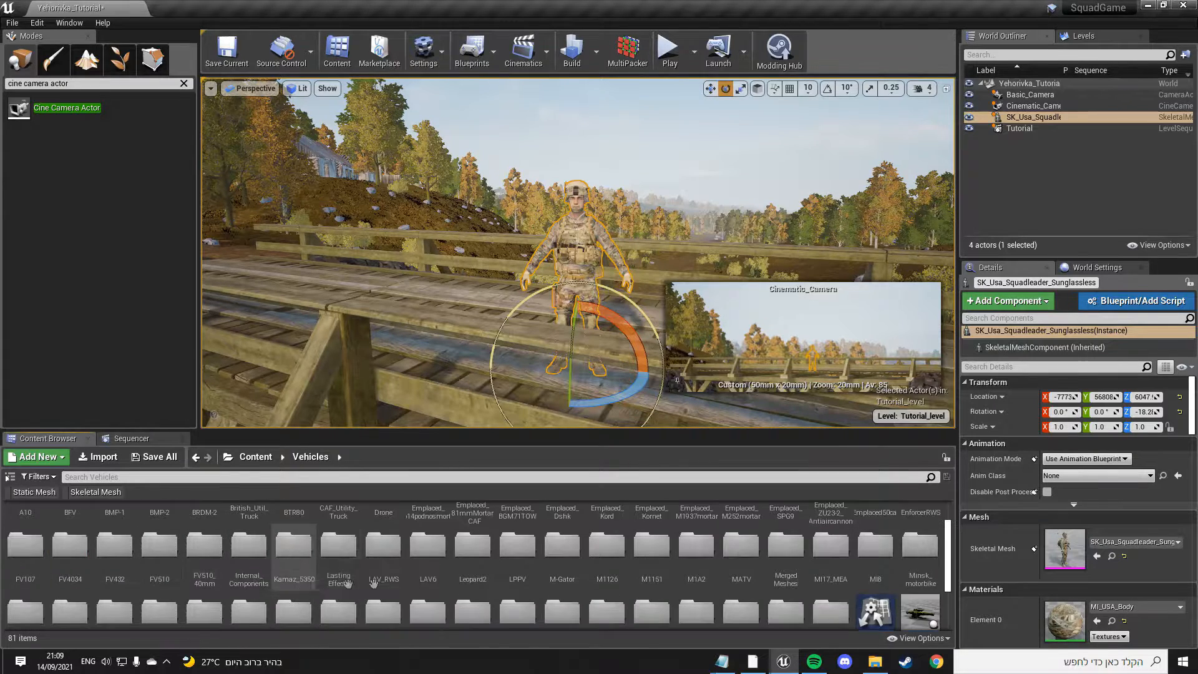
{"action": "scroll", "coordinate": [486, 552], "scroll_direction": "down", "scroll_amount": 2}
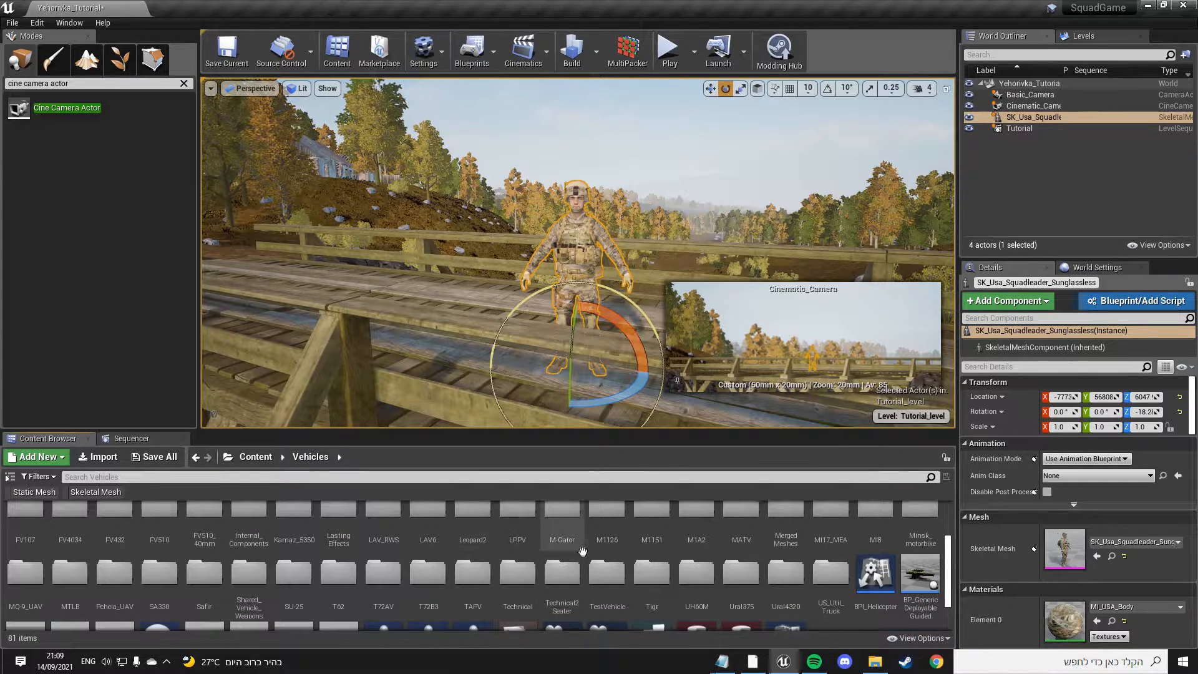
{"action": "scroll", "coordinate": [631, 555], "scroll_direction": "up", "scroll_amount": 1}
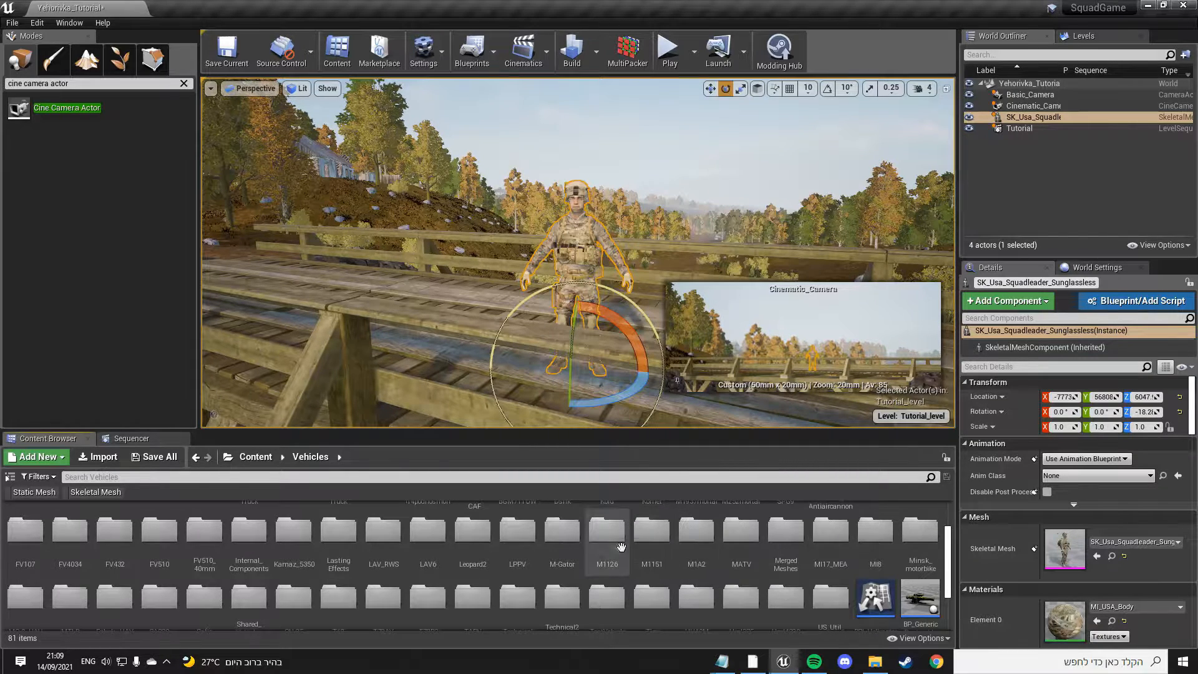
{"action": "scroll", "coordinate": [737, 541], "scroll_direction": "down", "scroll_amount": 2}
{"action": "scroll", "coordinate": [671, 566], "scroll_direction": "up", "scroll_amount": 3}
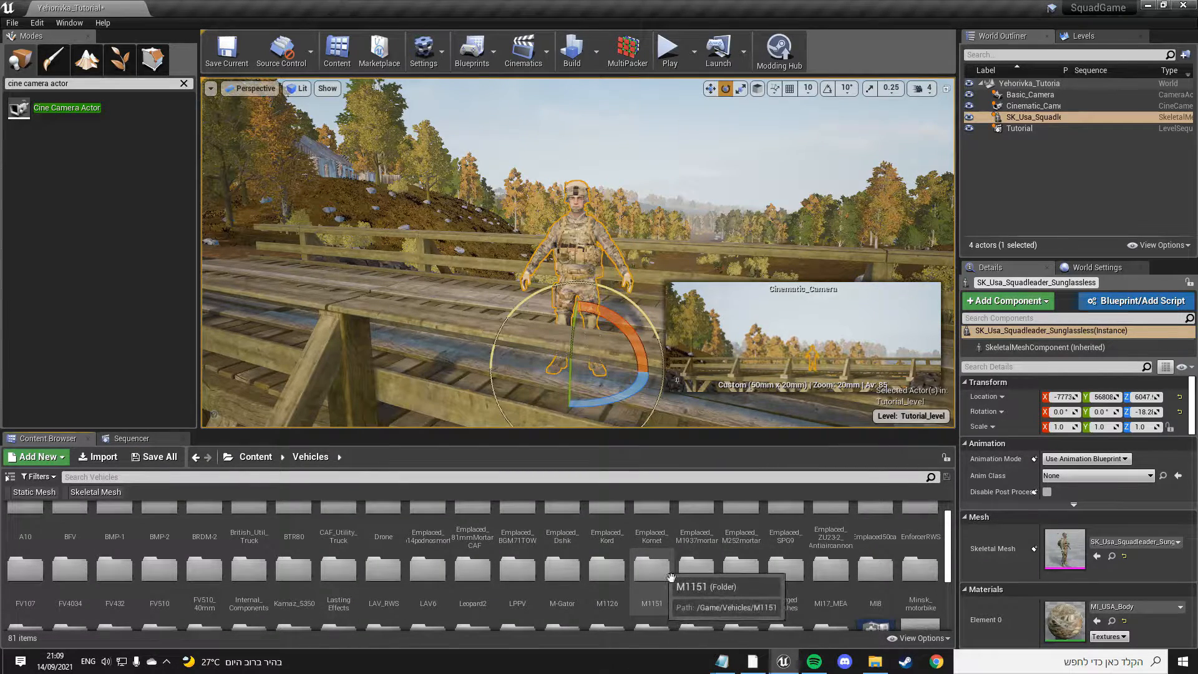
{"action": "double_click", "coordinate": [671, 584]}
Step: Look through the blueprints and meshes in the M1151 folder for the vehicle's skeletal mesh
{"action": "scroll", "coordinate": [762, 572], "scroll_direction": "down", "scroll_amount": 3}
{"action": "scroll", "coordinate": [592, 587], "scroll_direction": "up", "scroll_amount": 3}
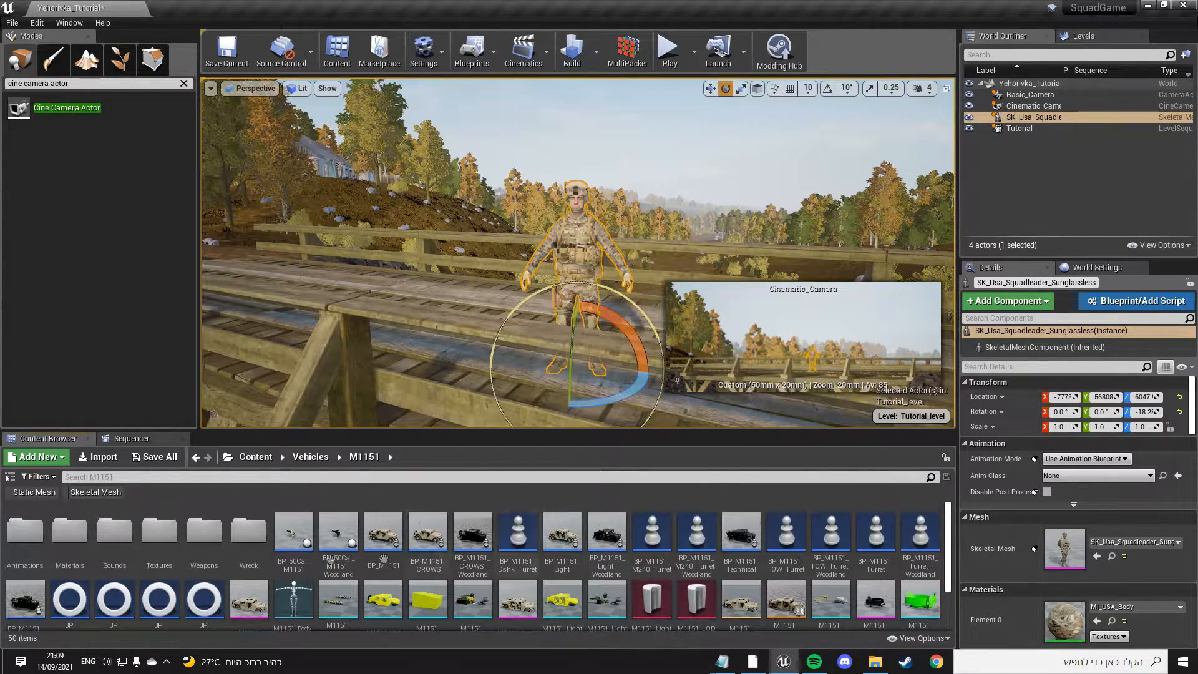
{"action": "scroll", "coordinate": [442, 553], "scroll_direction": "down", "scroll_amount": 3}
{"action": "scroll", "coordinate": [399, 570], "scroll_direction": "up", "scroll_amount": 3}
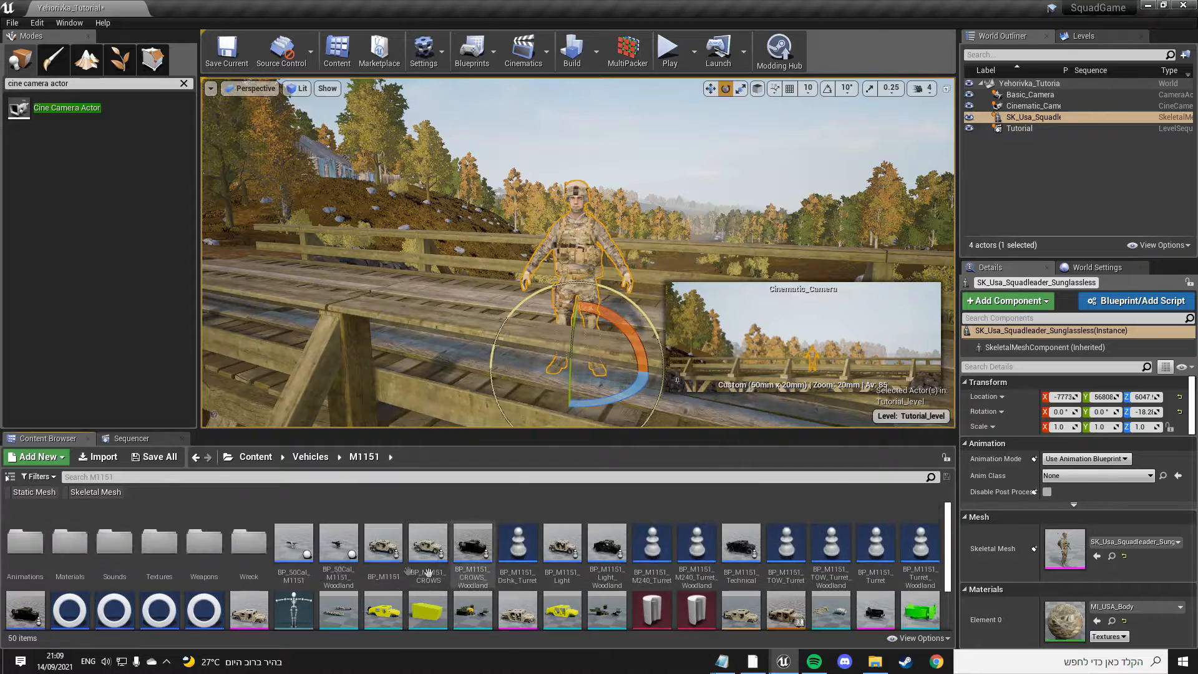
{"action": "scroll", "coordinate": [599, 562], "scroll_direction": "down", "scroll_amount": 3}
{"action": "scroll", "coordinate": [540, 580], "scroll_direction": "up", "scroll_amount": 3}
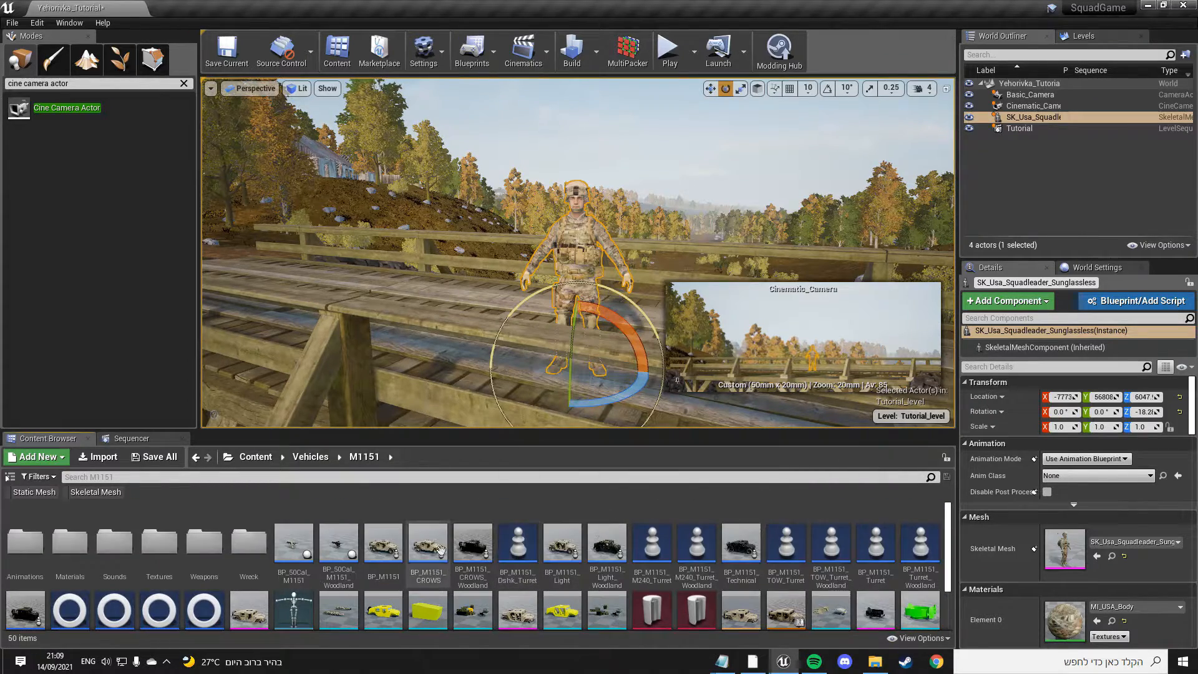
{"action": "scroll", "coordinate": [499, 561], "scroll_direction": "down", "scroll_amount": 2}
{"action": "scroll", "coordinate": [481, 598], "scroll_direction": "down", "scroll_amount": 2}
{"action": "scroll", "coordinate": [531, 598], "scroll_direction": "up", "scroll_amount": 2}
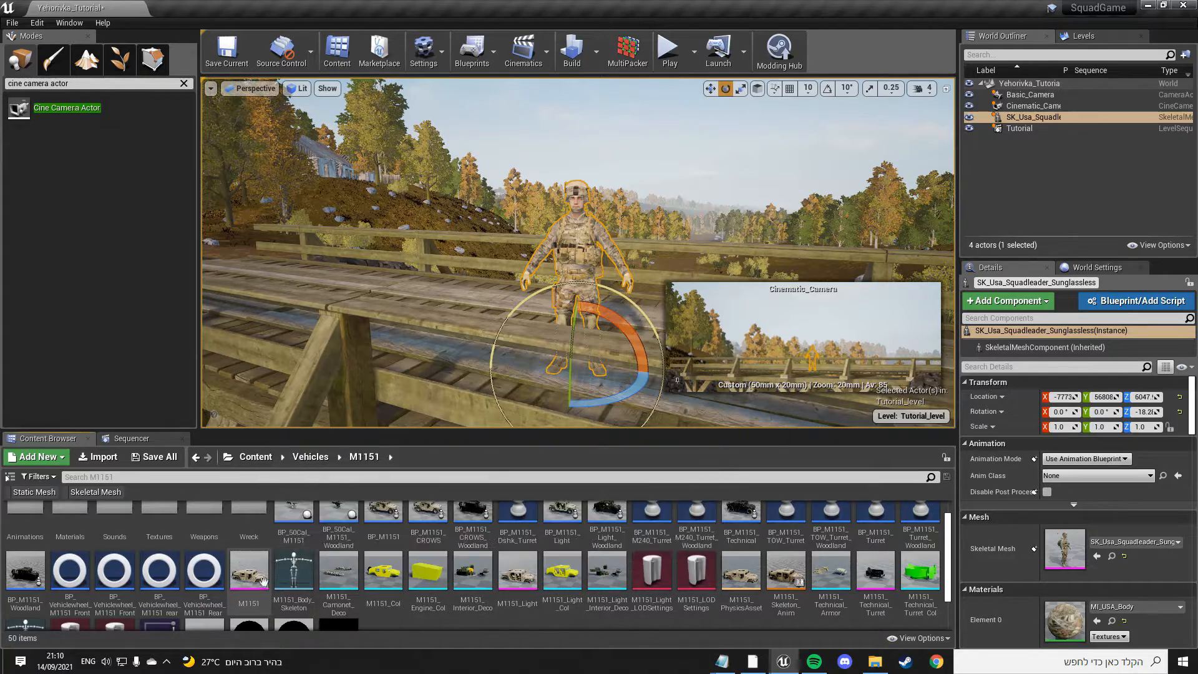
{"action": "scroll", "coordinate": [855, 588], "scroll_direction": "down", "scroll_amount": 3}
{"action": "scroll", "coordinate": [863, 571], "scroll_direction": "up", "scroll_amount": 5}
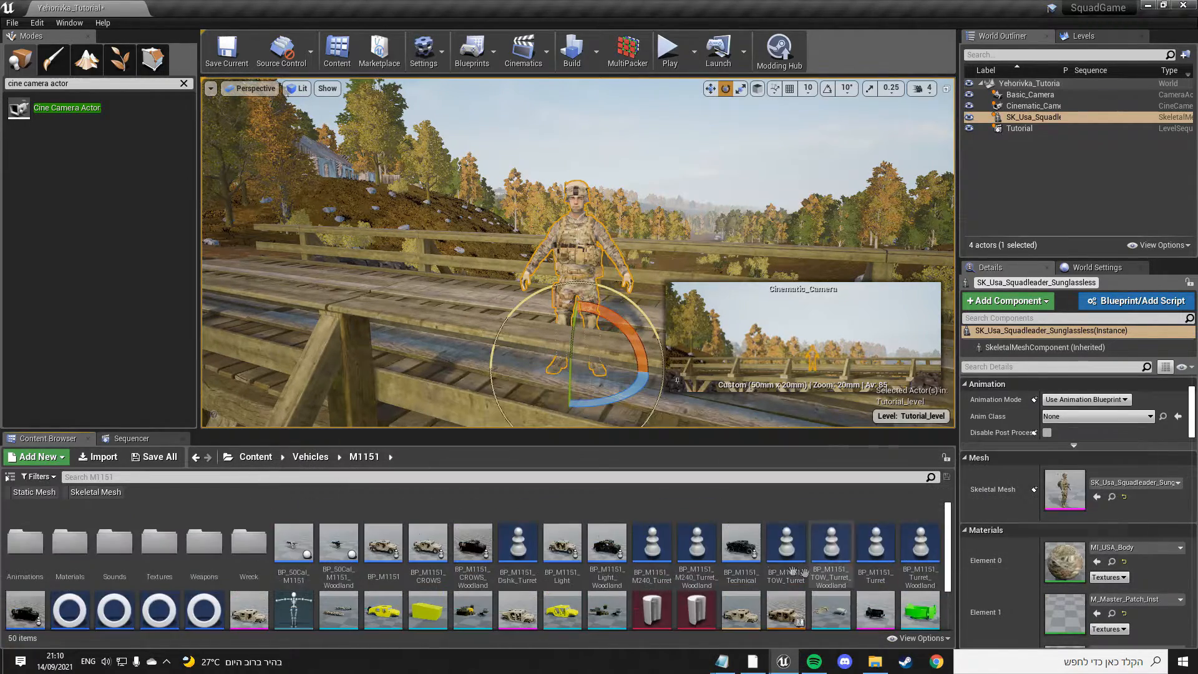
{"action": "scroll", "coordinate": [816, 574], "scroll_direction": "down", "scroll_amount": 3}
{"action": "scroll", "coordinate": [1072, 524], "scroll_direction": "up", "scroll_amount": 3}
{"action": "scroll", "coordinate": [538, 566], "scroll_direction": "down", "scroll_amount": 3}
{"action": "scroll", "coordinate": [538, 568], "scroll_direction": "up", "scroll_amount": 5}
{"action": "scroll", "coordinate": [624, 575], "scroll_direction": "down", "scroll_amount": 3}
{"action": "scroll", "coordinate": [599, 571], "scroll_direction": "up", "scroll_amount": 3}
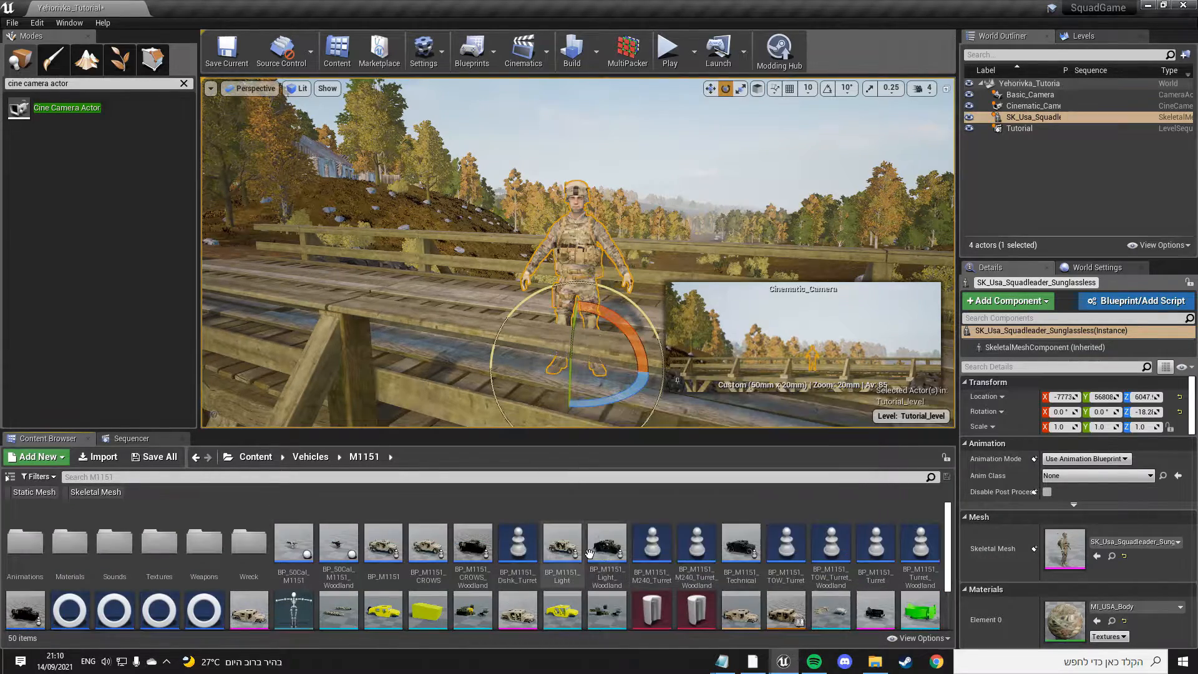
Step: Place the M1151 skeletal mesh on the bridge deck beside the soldier
{"action": "scroll", "coordinate": [537, 565], "scroll_direction": "down", "scroll_amount": 3}
{"action": "left_click_drag", "start_coordinate": [249, 552], "coordinate": [474, 327]}
{"action": "left_click", "coordinate": [680, 369]}
Step: Rotate the M1151 to about -97° around its vertical axis and move it along the deck toward the soldier
{"action": "key", "text": "w"}
{"action": "key", "text": "e"}
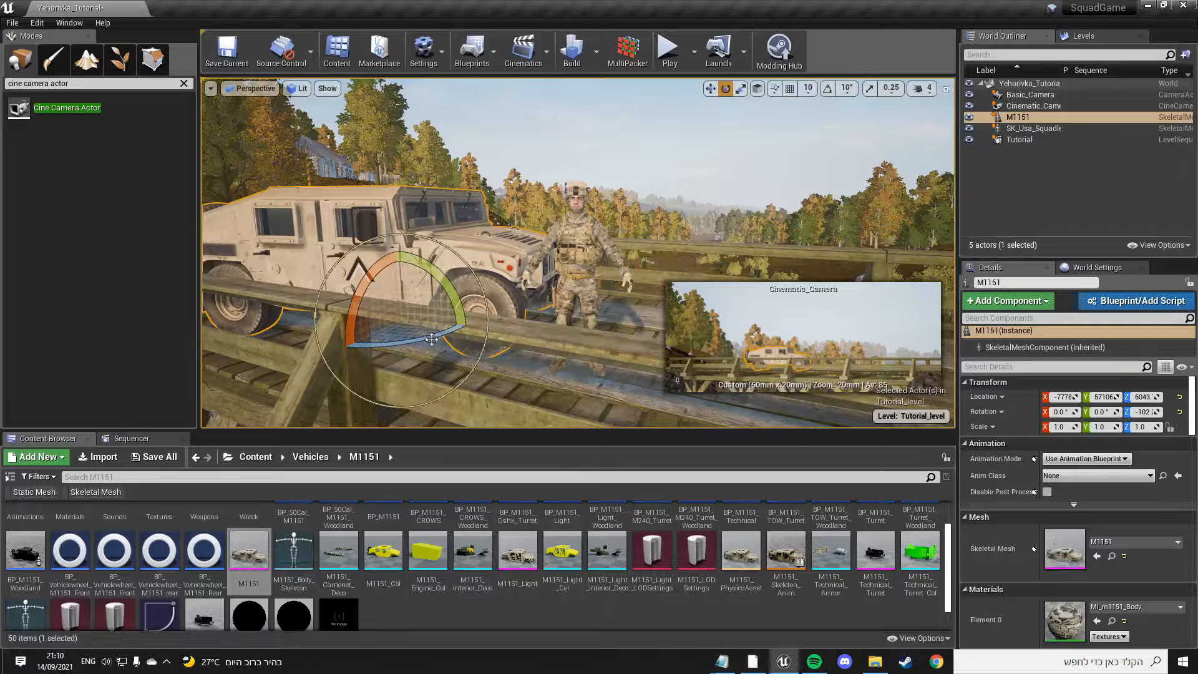
{"action": "left_click_drag", "start_coordinate": [402, 326], "coordinate": [432, 347]}
{"action": "right_click_drag", "start_coordinate": [432, 347], "coordinate": [477, 373]}
{"action": "left_click_drag", "start_coordinate": [473, 355], "coordinate": [564, 349]}
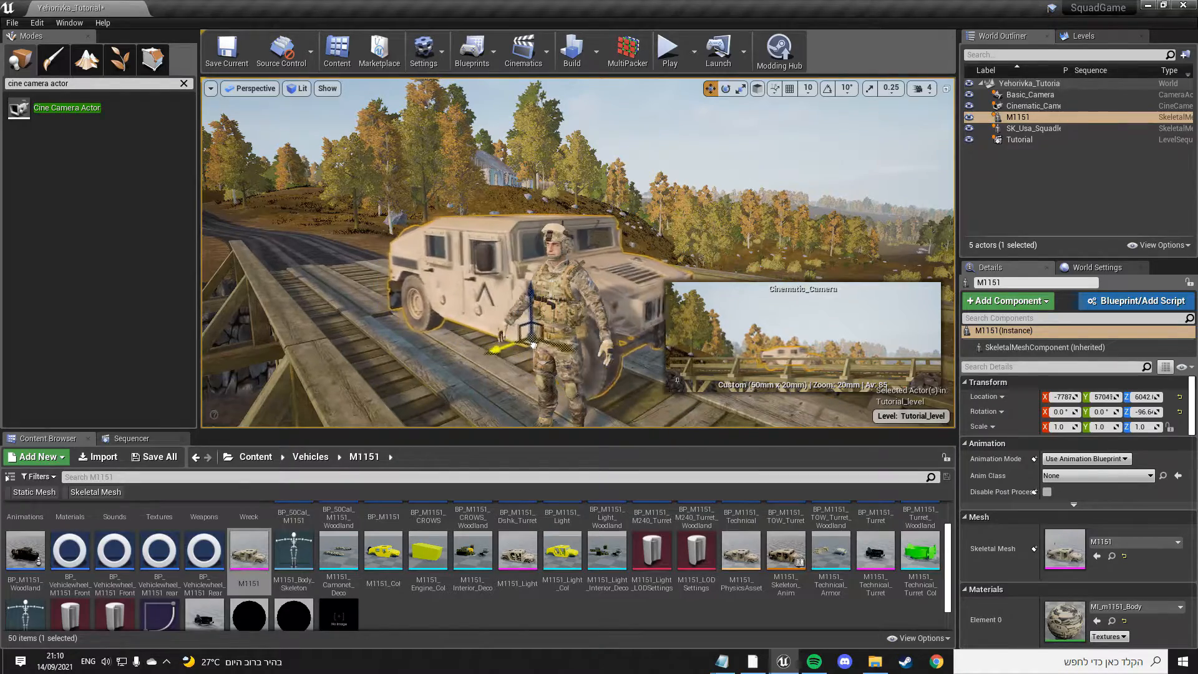
{"action": "right_click_drag", "start_coordinate": [549, 348], "coordinate": [643, 340]}
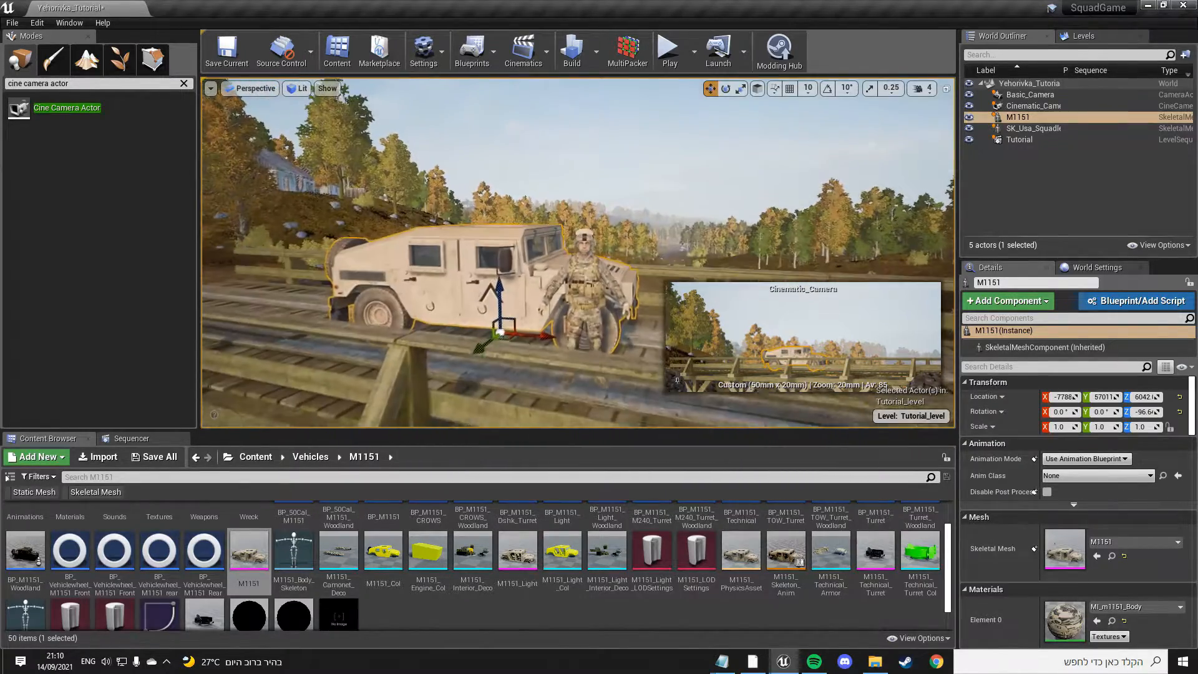
Step: Position the M1151 on the deck directly behind the soldier, rotated to about -85° around its vertical axis
{"action": "mouse_move", "coordinate": [578, 253]}
{"action": "right_mouse_down"}
{"action": "mouse_move", "coordinate": [577, 281]}
{"action": "mouse_move", "coordinate": [577, 253]}
{"action": "right_mouse_up"}
{"action": "left_click_drag", "start_coordinate": [466, 353], "coordinate": [354, 347]}
{"action": "mouse_move", "coordinate": [337, 375]}
{"action": "right_mouse_down"}
{"action": "mouse_move", "coordinate": [425, 375]}
{"action": "mouse_move", "coordinate": [336, 375]}
{"action": "right_mouse_up"}
{"action": "left_click_drag", "start_coordinate": [393, 340], "coordinate": [569, 341]}
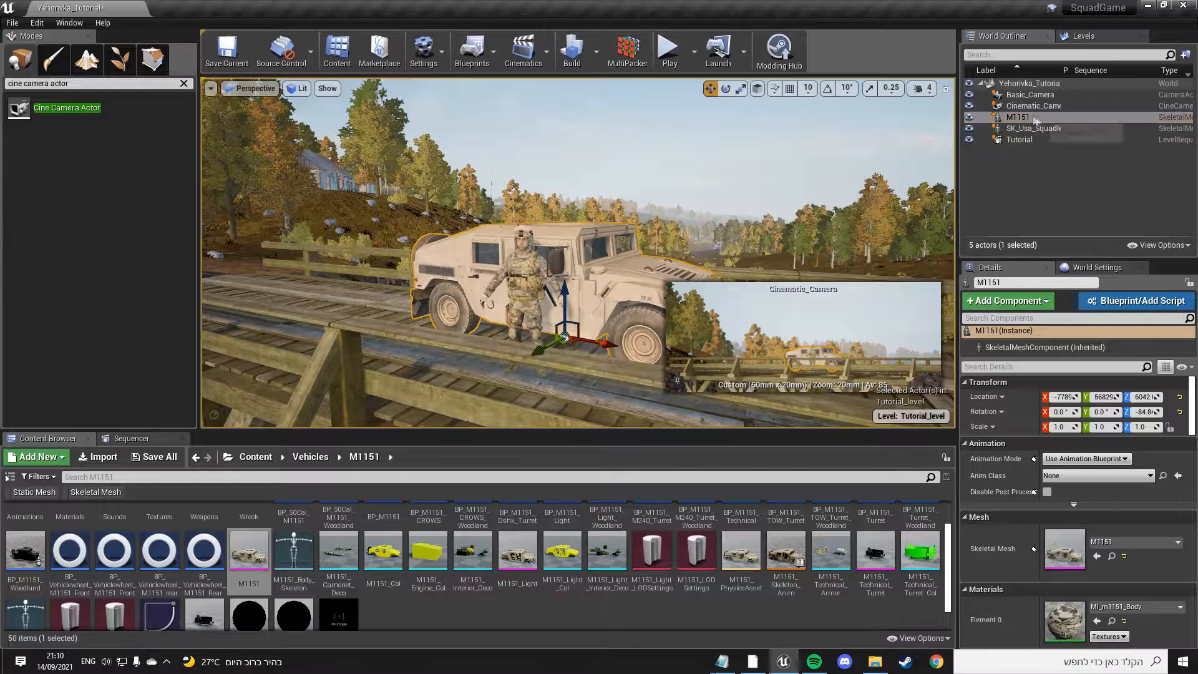
Step: Assign the MI_m1151_Body_Woodland material to Element 0 of the M1151
{"action": "scroll", "coordinate": [999, 437], "scroll_direction": "down", "scroll_amount": 5}
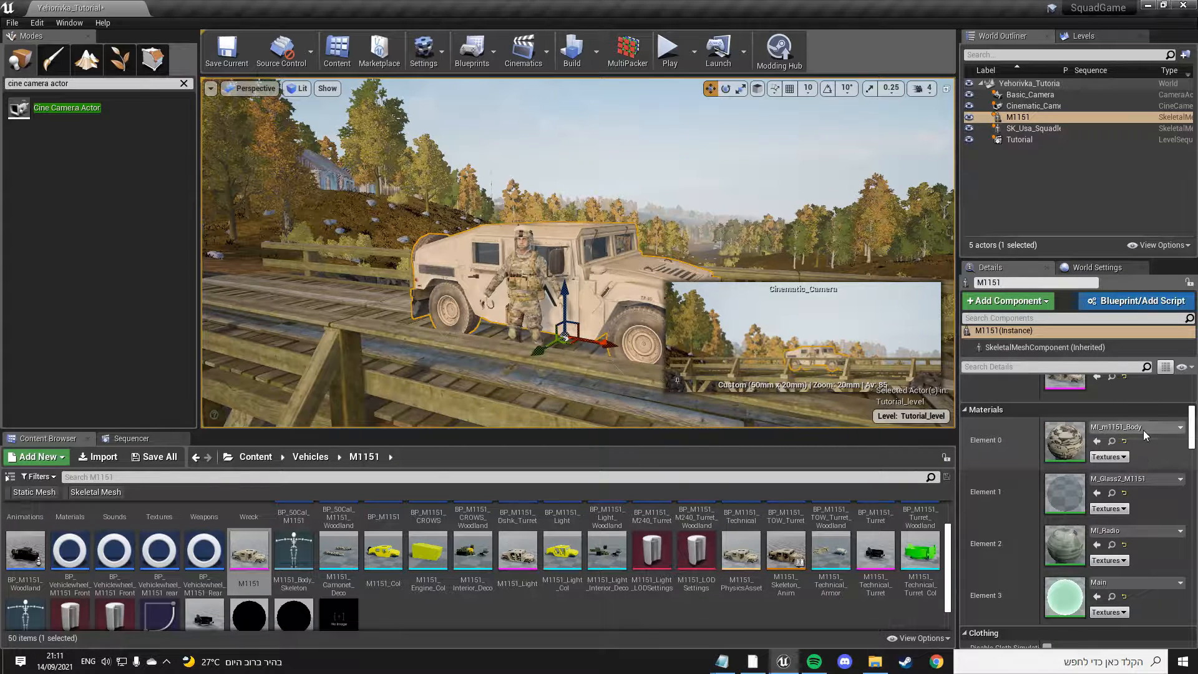
{"action": "left_click", "coordinate": [1143, 429]}
{"action": "type", "text": "mi"}
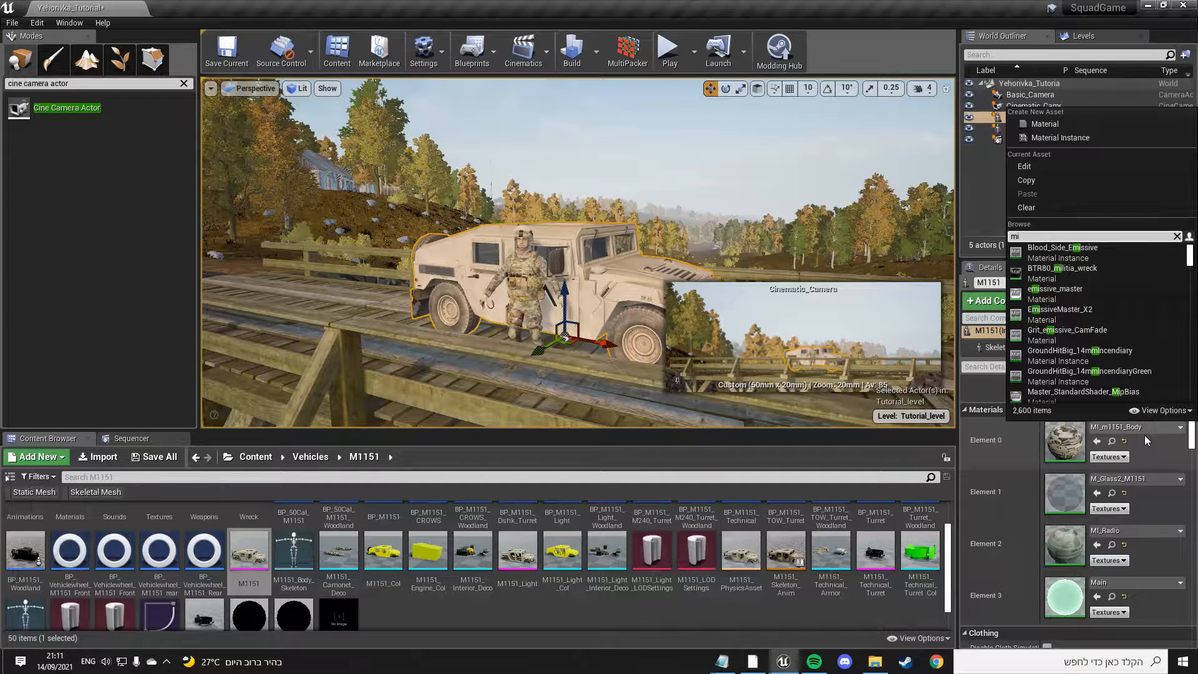
{"action": "type", "text": "_m1151"}
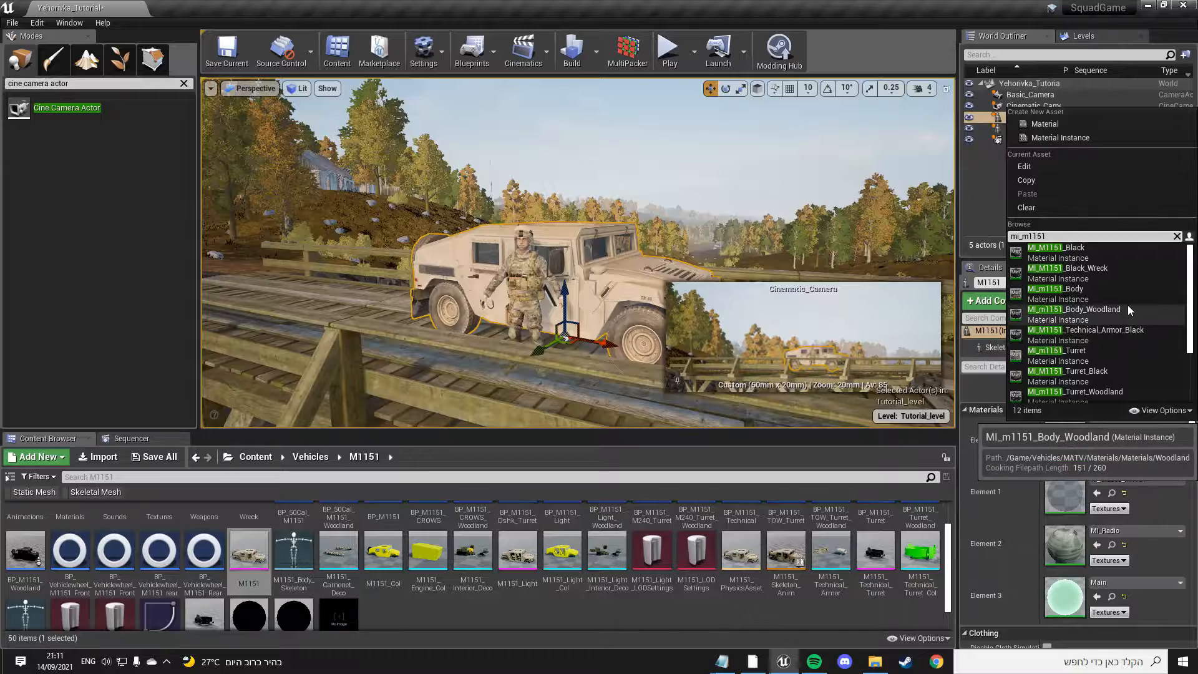
{"action": "left_click", "coordinate": [1093, 319]}
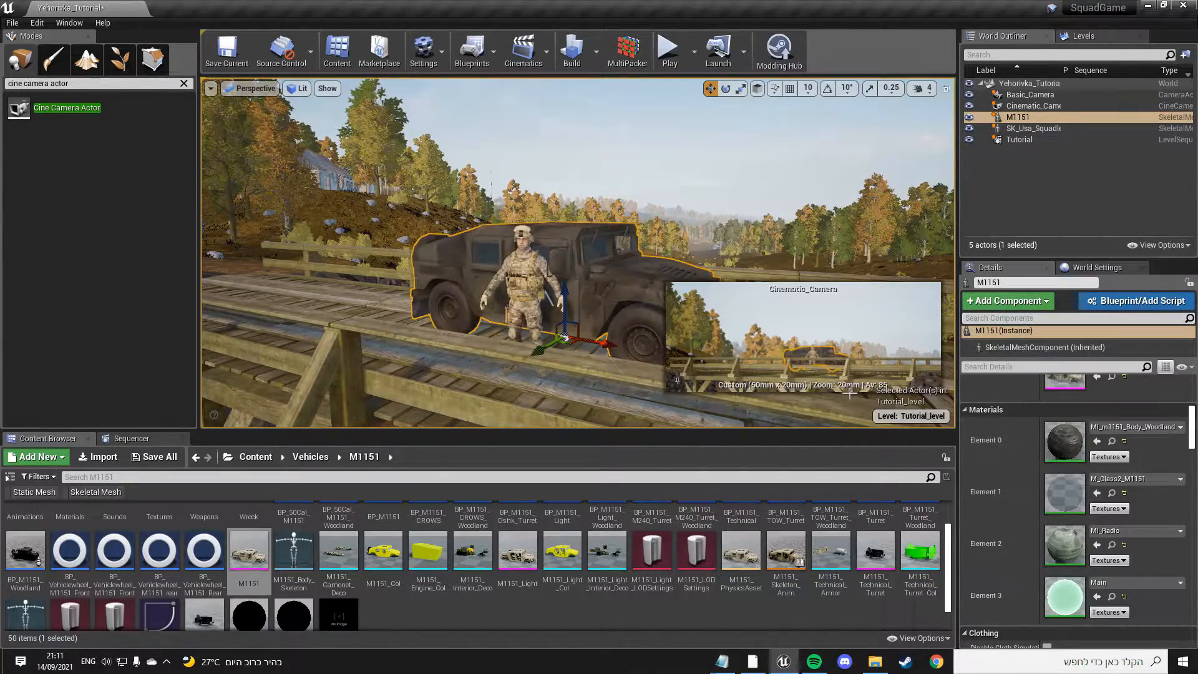
Step: Assign the MI_USA_Body material to Element 0 of the soldier standing by the vehicle
{"action": "mouse_move", "coordinate": [560, 222]}
{"action": "right_mouse_down"}
{"action": "mouse_move", "coordinate": [399, 222]}
{"action": "mouse_move", "coordinate": [560, 222]}
{"action": "right_mouse_up"}
{"action": "left_click", "coordinate": [565, 222]}
{"action": "key", "text": "f"}
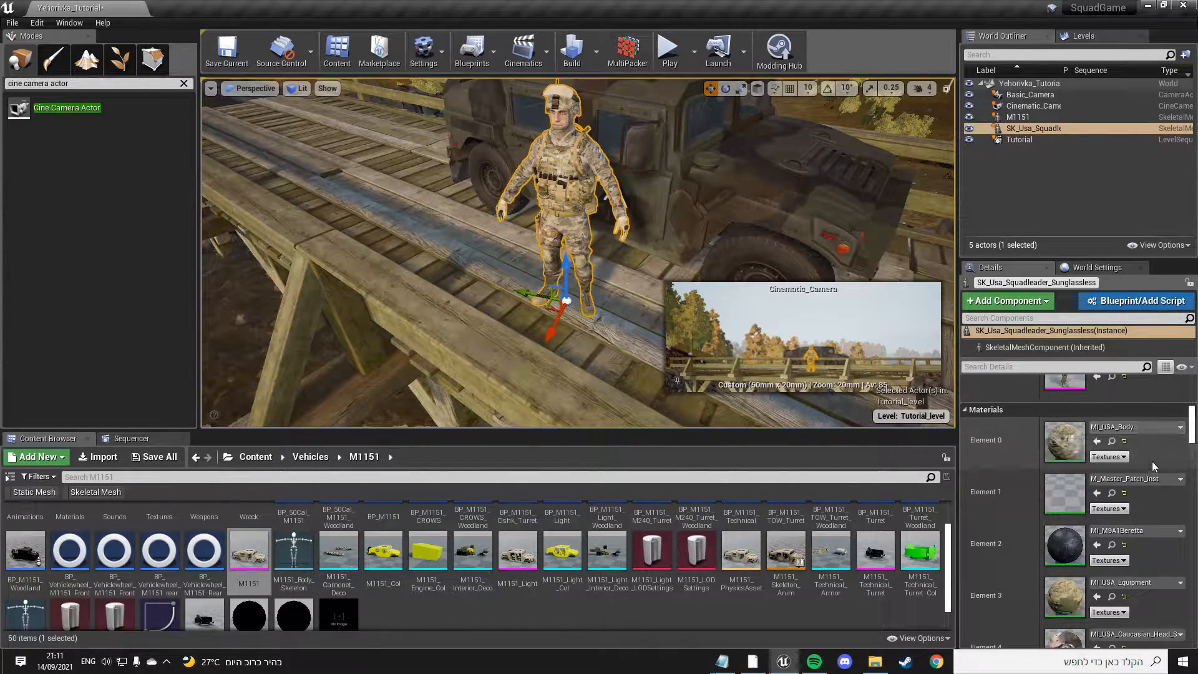
{"action": "left_click", "coordinate": [1135, 428]}
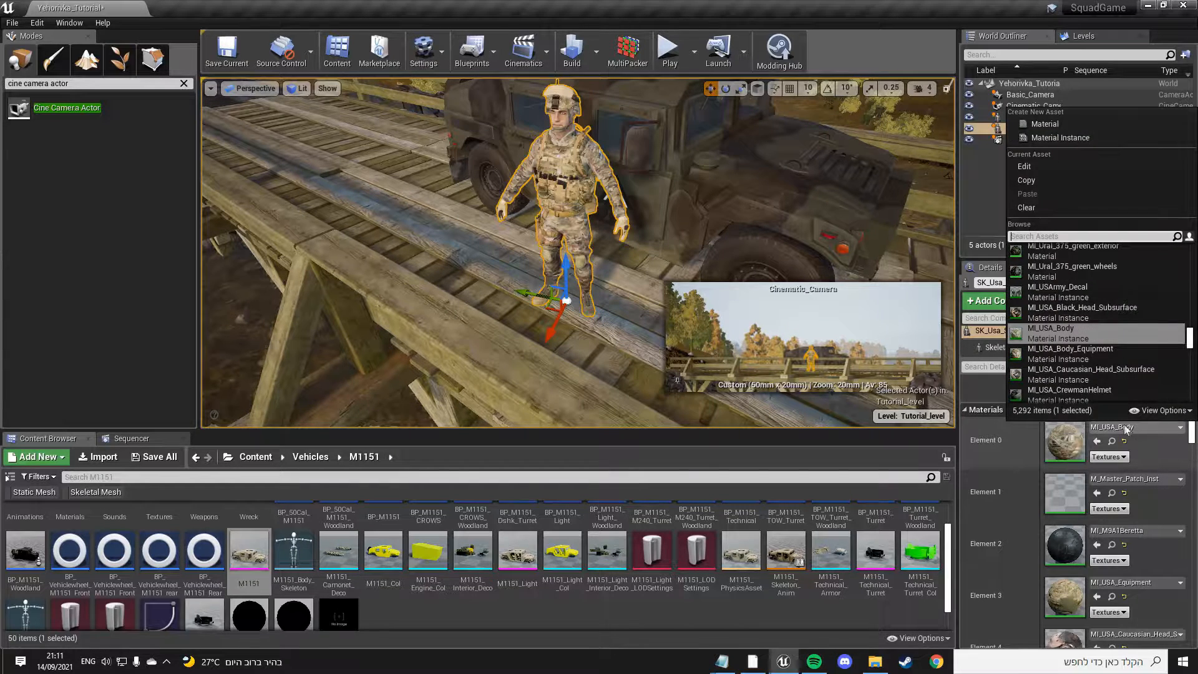
{"action": "left_click", "coordinate": [1052, 333]}
{"action": "right_click_drag", "start_coordinate": [675, 261], "coordinate": [676, 261]}
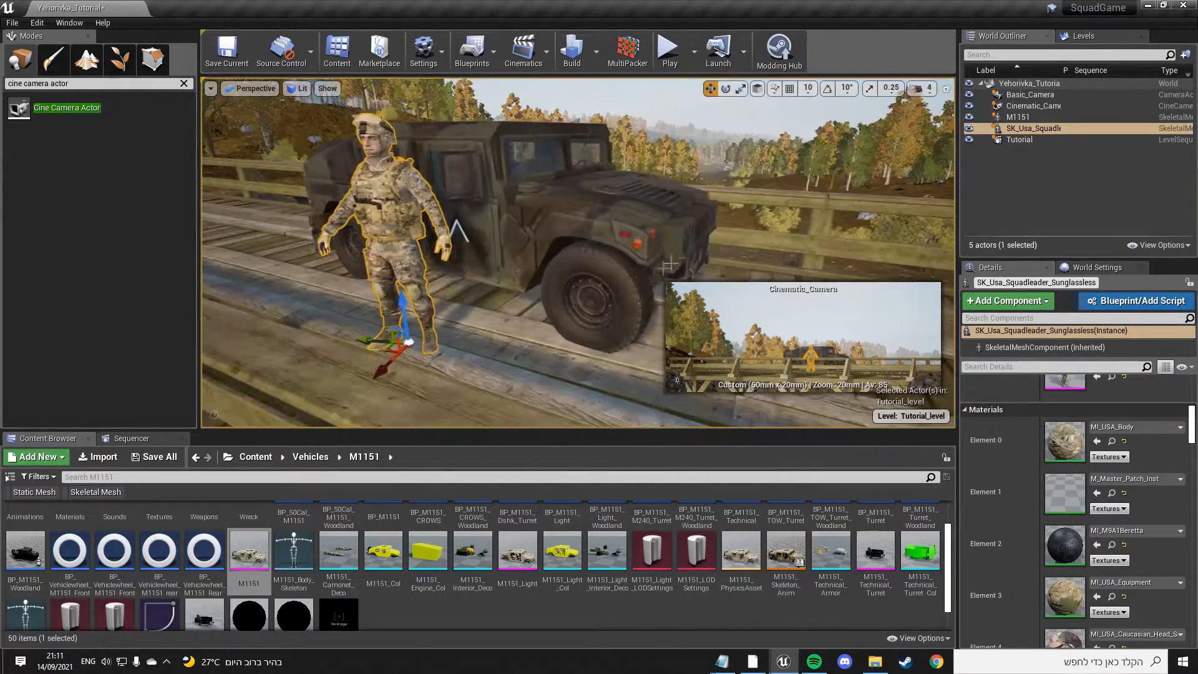
Step: Move the soldier along the bridge deck so he stands in front of the M1151's front wheel
{"action": "left_click_drag", "start_coordinate": [391, 347], "coordinate": [538, 391]}
{"action": "right_click_drag", "start_coordinate": [538, 391], "coordinate": [537, 390]}
{"action": "key", "text": "w"}
{"action": "key", "text": "s"}
{"action": "key", "text": "w"}
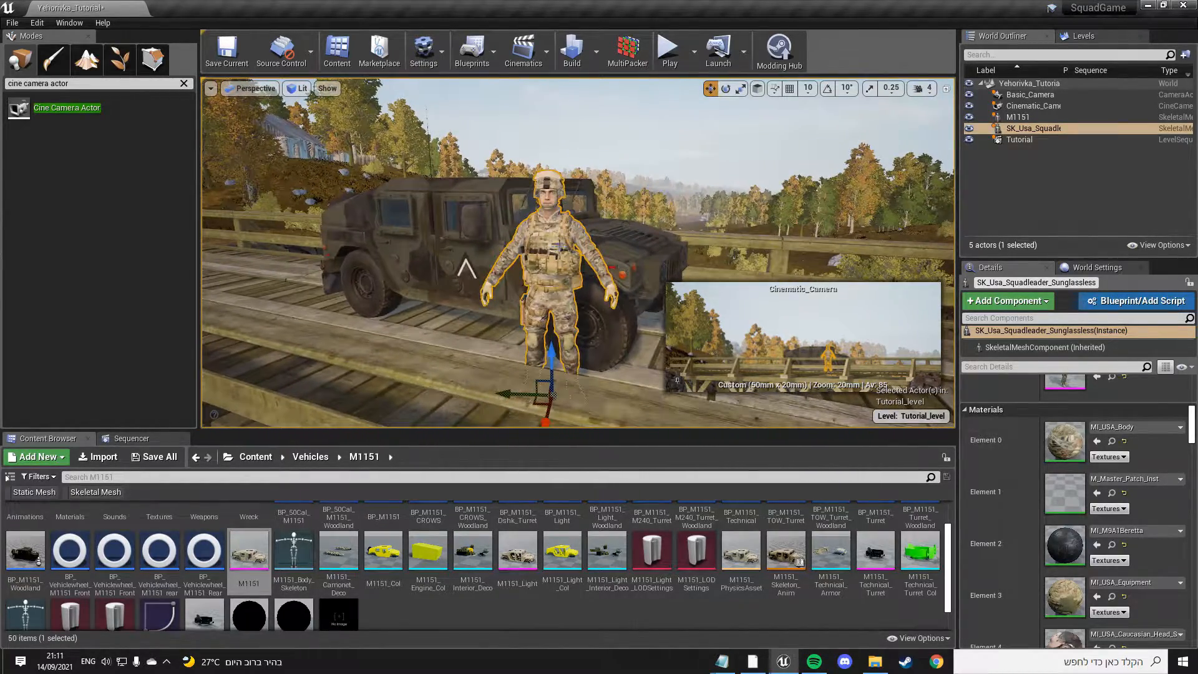
Step: Open the soldier's SK_Usa_Squadleader_Sunglassless mesh for editing and examine it from the front
{"action": "right_click", "coordinate": [549, 234]}
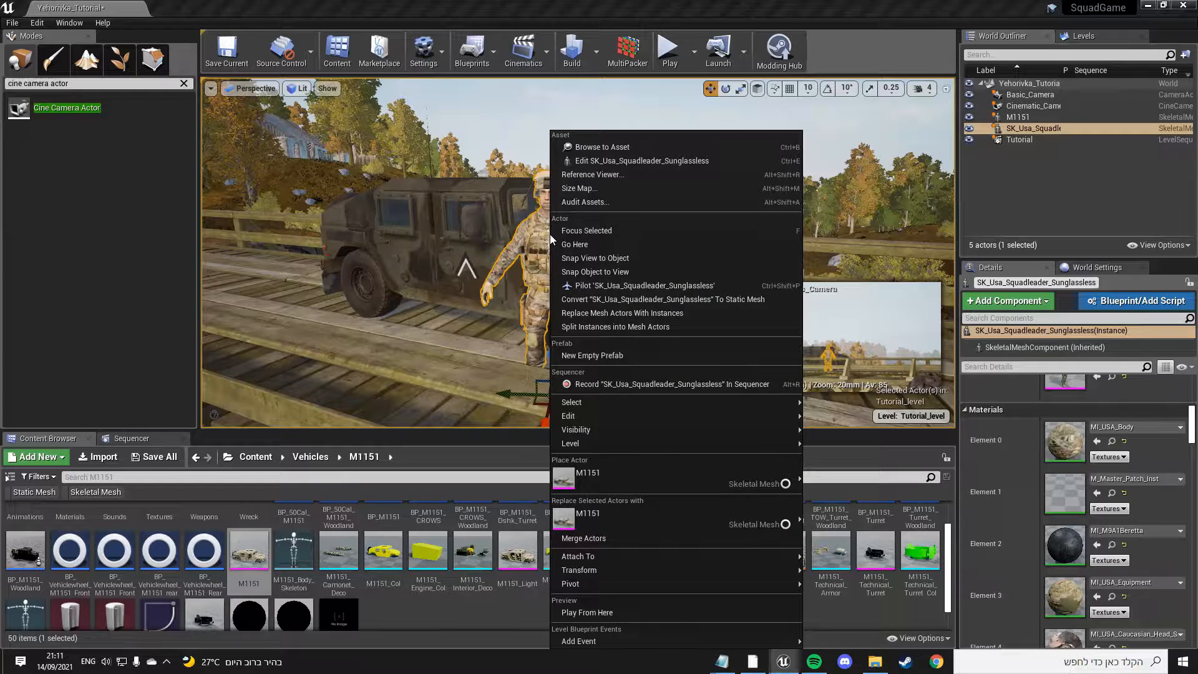
{"action": "left_click", "coordinate": [594, 162]}
{"action": "right_click_drag", "start_coordinate": [667, 287], "coordinate": [559, 231]}
{"action": "key", "text": "w"}
{"action": "key", "text": "s"}
{"action": "key", "text": "w"}
{"action": "key", "text": "s"}
{"action": "key", "text": "w"}
{"action": "right_click_drag", "start_coordinate": [790, 244], "coordinate": [793, 234]}
{"action": "key", "text": "w"}
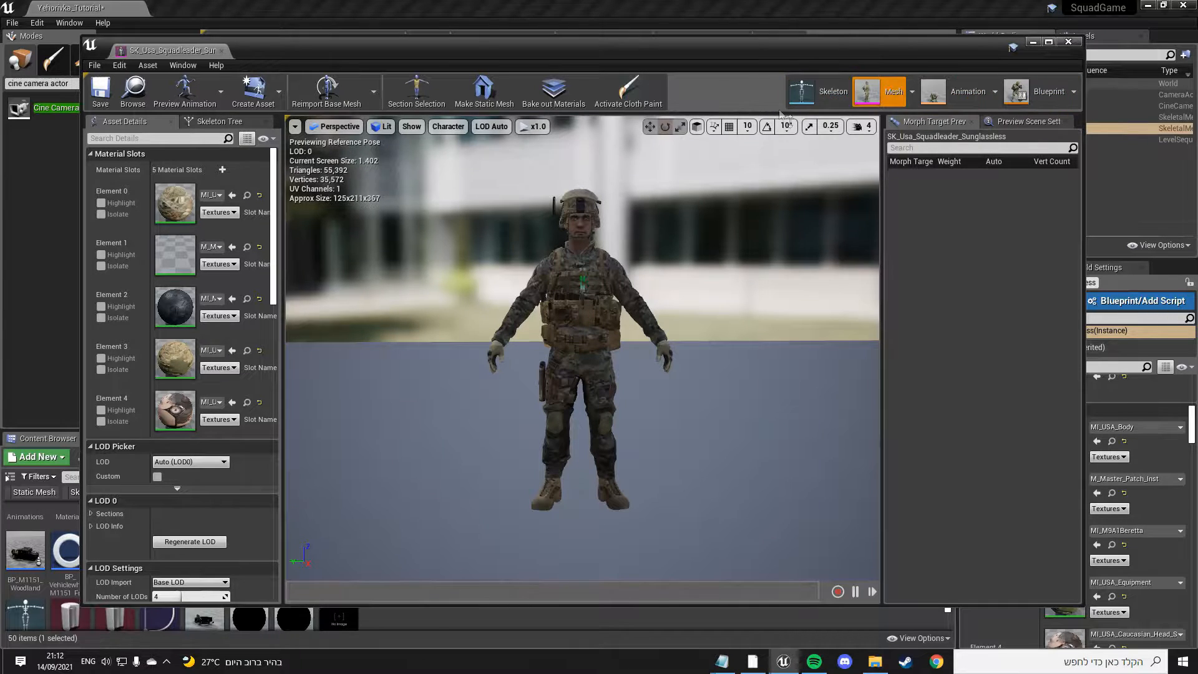
Step: Switch the soldier's editor to animation editing and examine the BS_3P_crouch_generic_walk2 blend space
{"action": "left_click", "coordinate": [951, 93]}
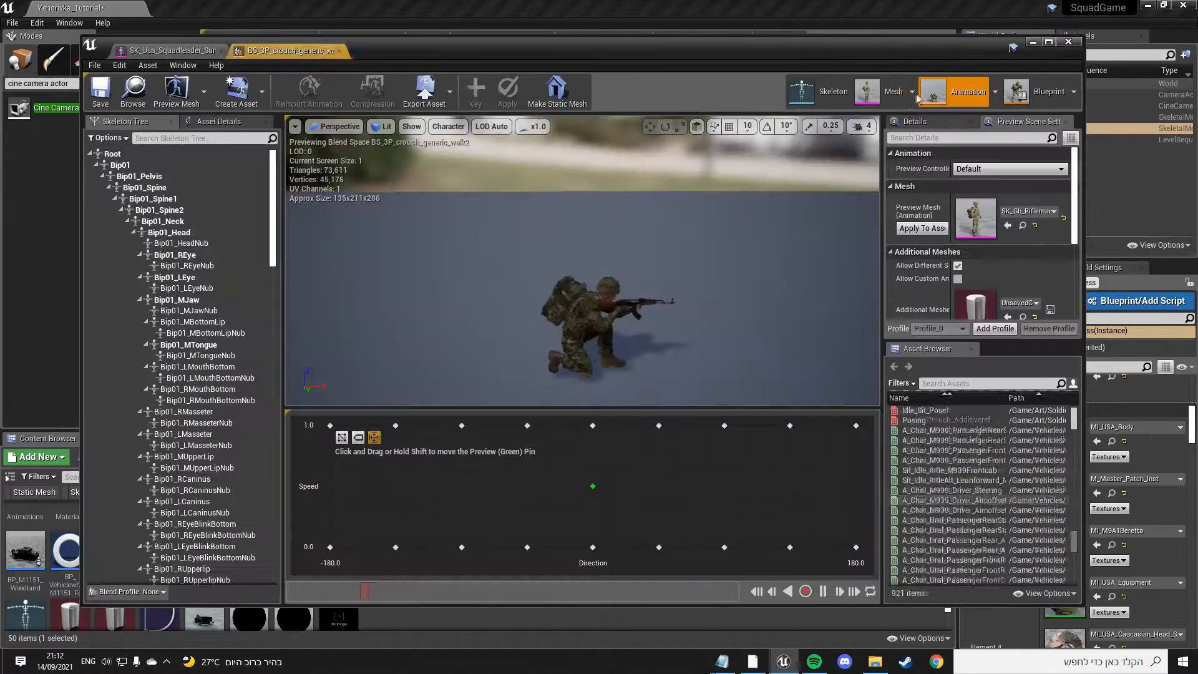
{"action": "right_click_drag", "start_coordinate": [754, 200], "coordinate": [687, 341]}
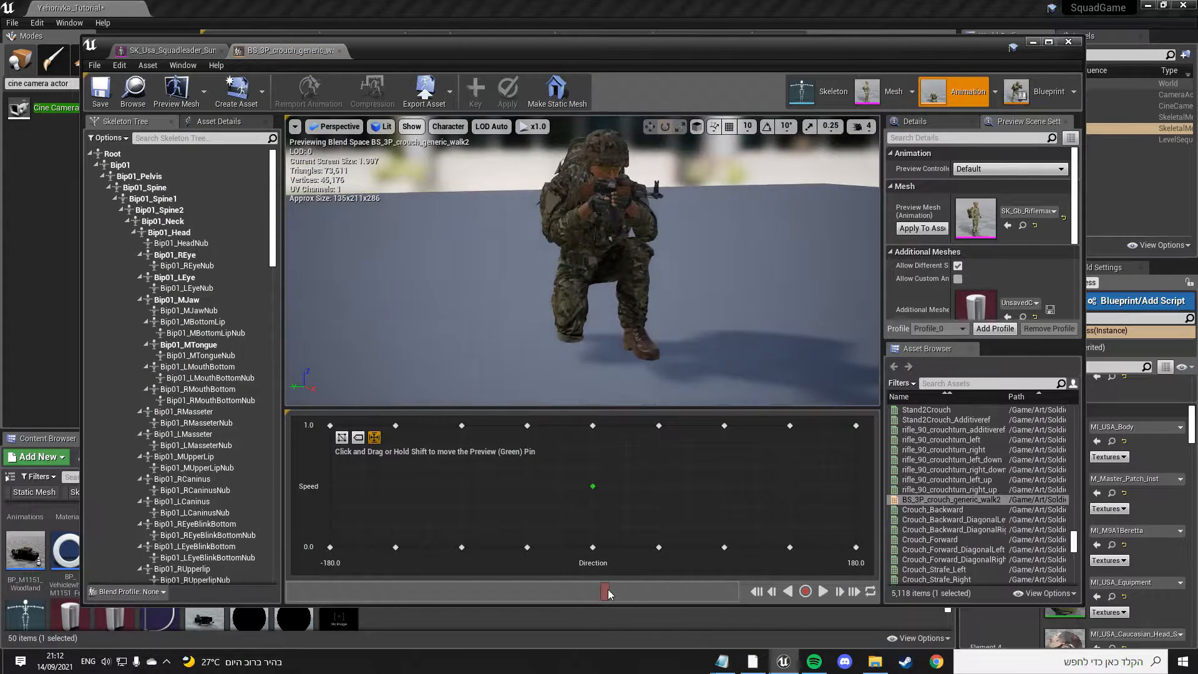
{"action": "mouse_move", "coordinate": [677, 315]}
{"action": "right_mouse_down"}
{"action": "mouse_move", "coordinate": [649, 301]}
{"action": "mouse_move", "coordinate": [687, 275]}
{"action": "mouse_move", "coordinate": [655, 284]}
{"action": "mouse_move", "coordinate": [688, 295]}
{"action": "right_mouse_up"}
{"action": "right_click_drag", "start_coordinate": [656, 227], "coordinate": [599, 191]}
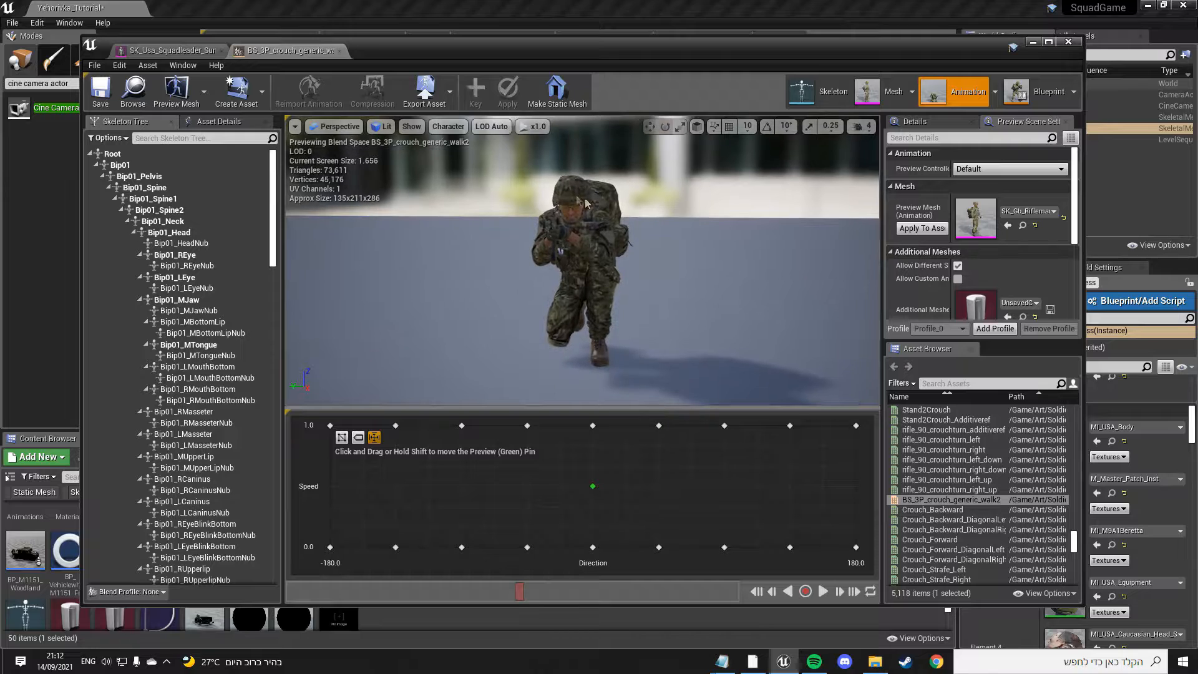
{"action": "right_click_drag", "start_coordinate": [549, 237], "coordinate": [669, 230]}
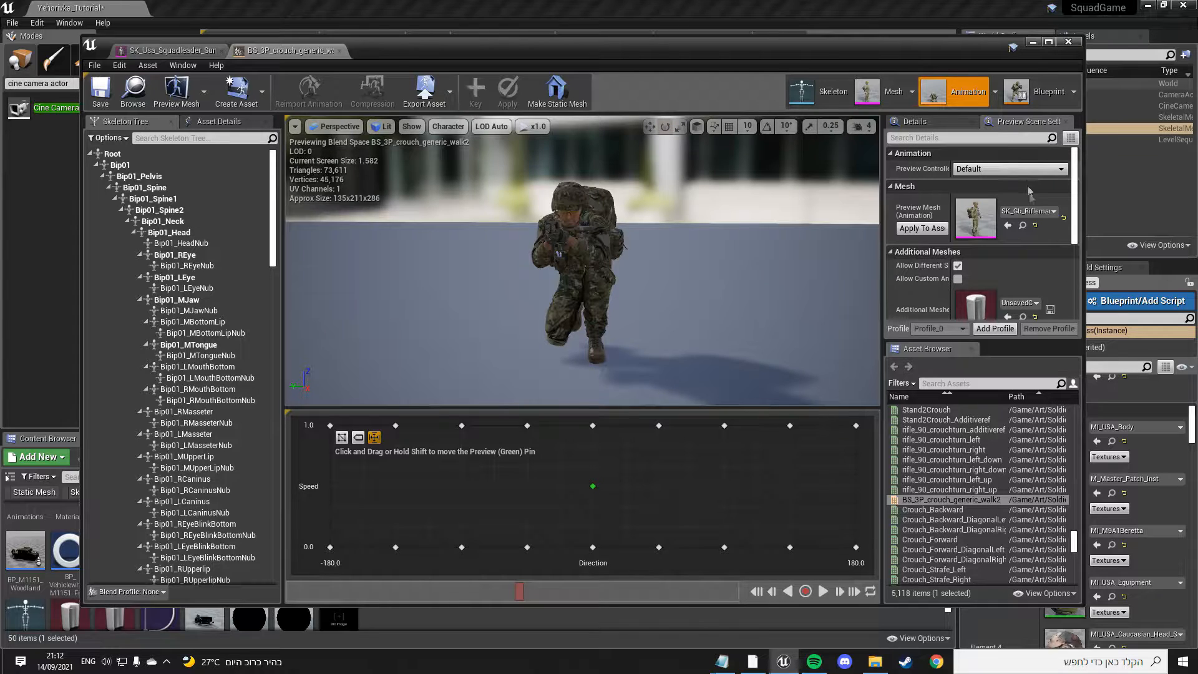
Step: Search the preview meshes for "sk_usa_squad" and set the US squad leader as the animation's preview mesh
{"action": "left_click", "coordinate": [1023, 211]}
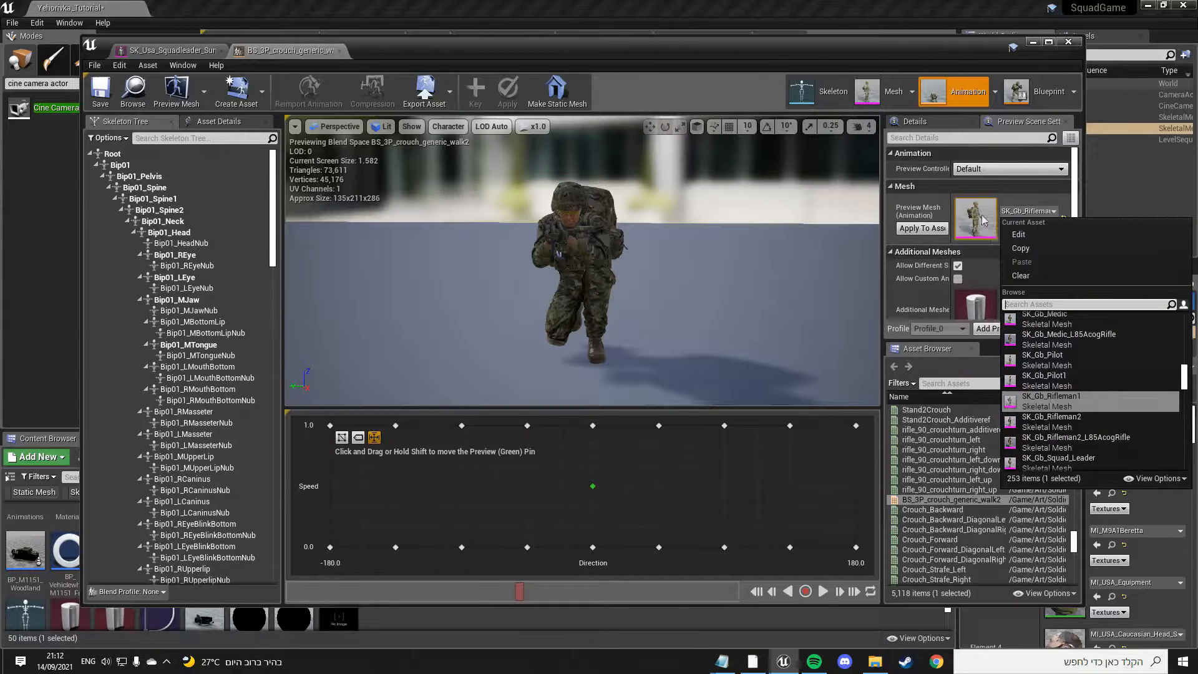
{"action": "left_click", "coordinate": [1026, 213]}
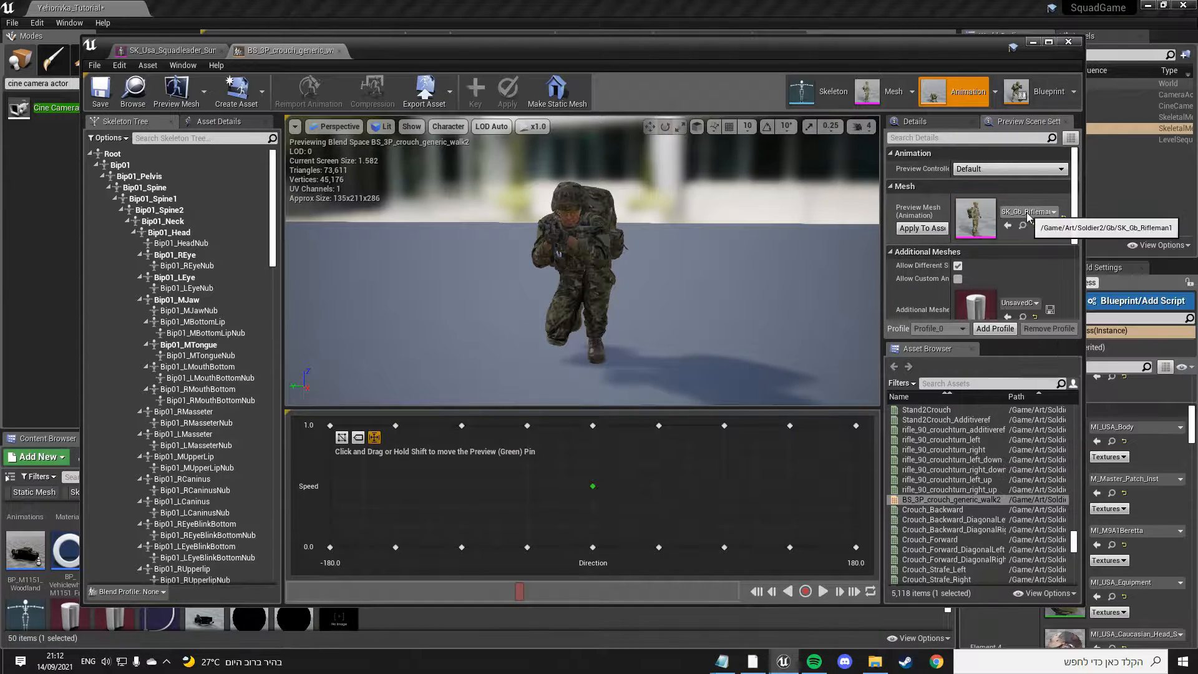
{"action": "left_click", "coordinate": [1018, 212]}
{"action": "left_click", "coordinate": [1021, 210]}
{"action": "left_click", "coordinate": [1027, 212]}
{"action": "type", "text": "sk_usa_squad"}
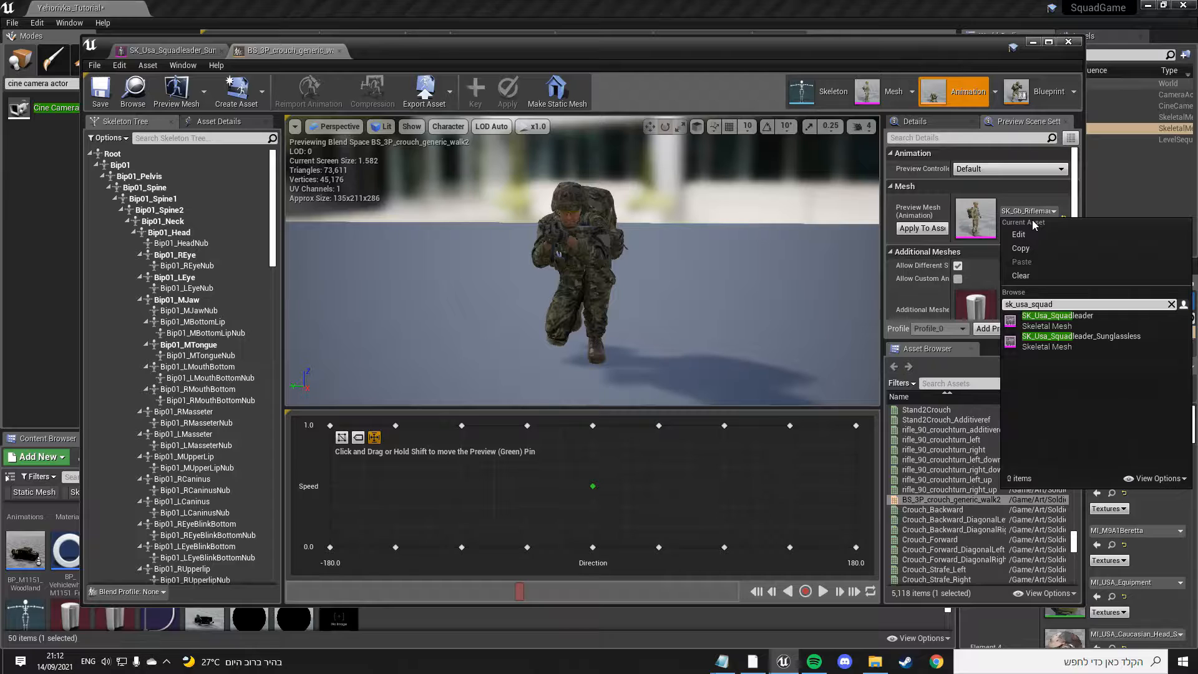
{"action": "left_click", "coordinate": [1058, 319]}
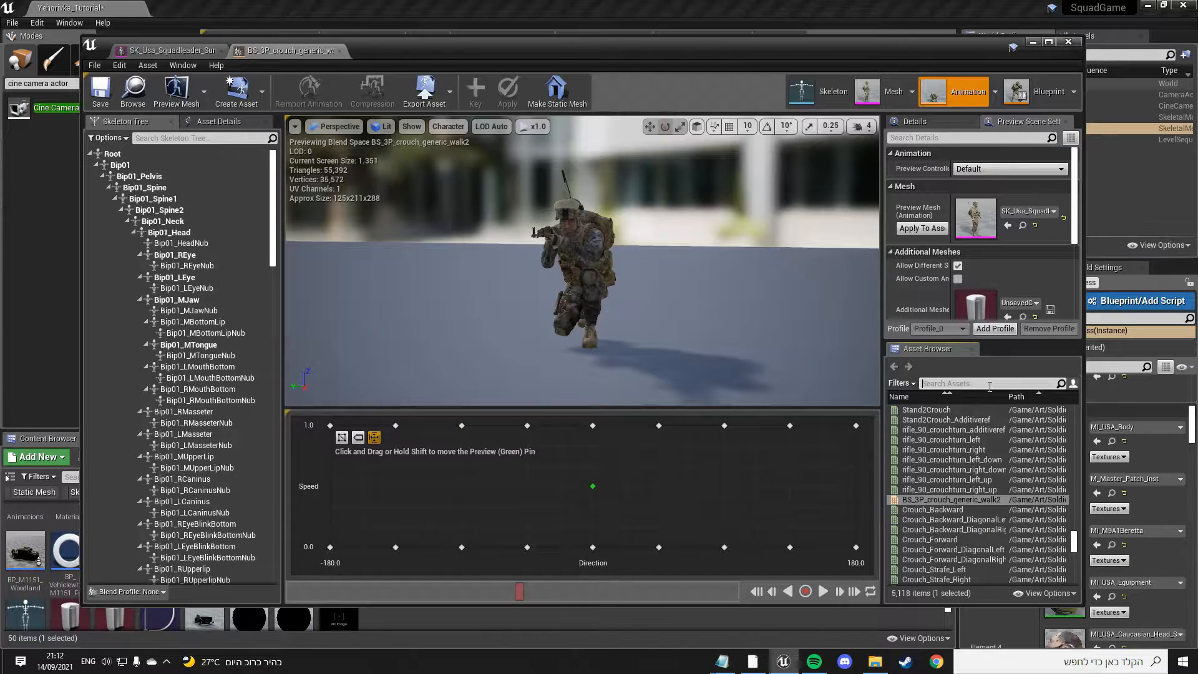
Step: Search the animations for "emote", open Emote_Hello and frame the soldier in the preview
{"action": "scroll", "coordinate": [966, 453], "scroll_direction": "up", "scroll_amount": 10}
{"action": "left_click_drag", "start_coordinate": [1075, 536], "coordinate": [1072, 400]}
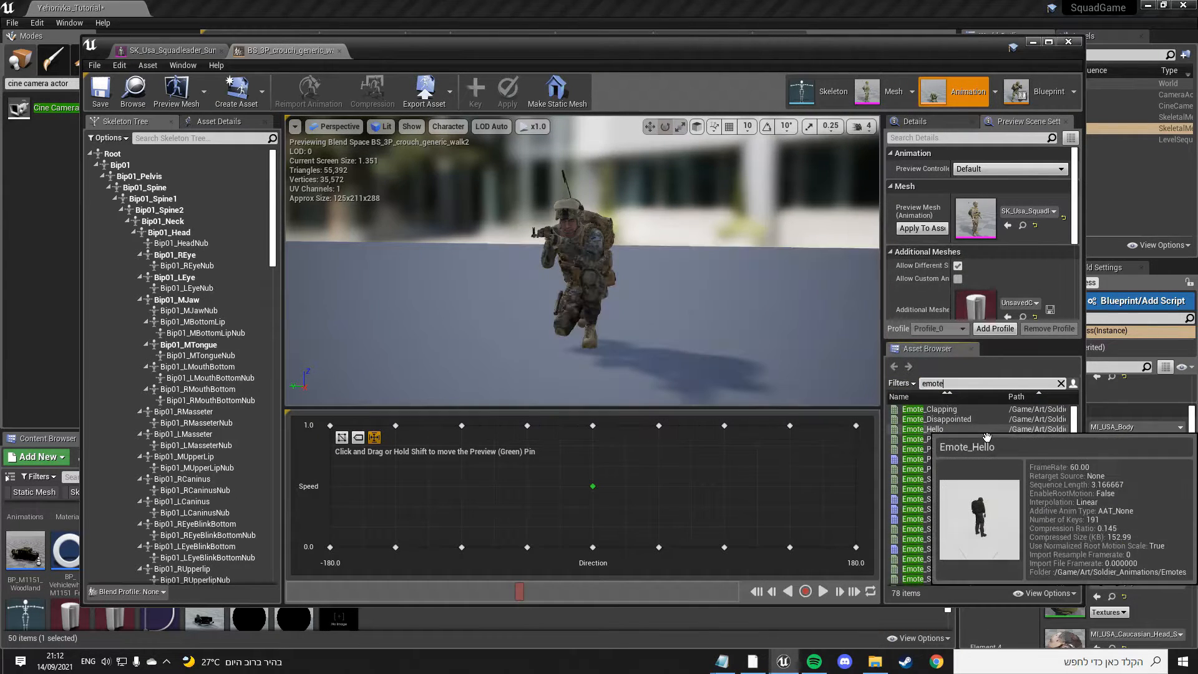
{"action": "double_click", "coordinate": [922, 429]}
{"action": "scroll", "coordinate": [582, 261], "scroll_direction": "down", "scroll_amount": 5}
{"action": "scroll", "coordinate": [582, 261], "scroll_direction": "up", "scroll_amount": 6}
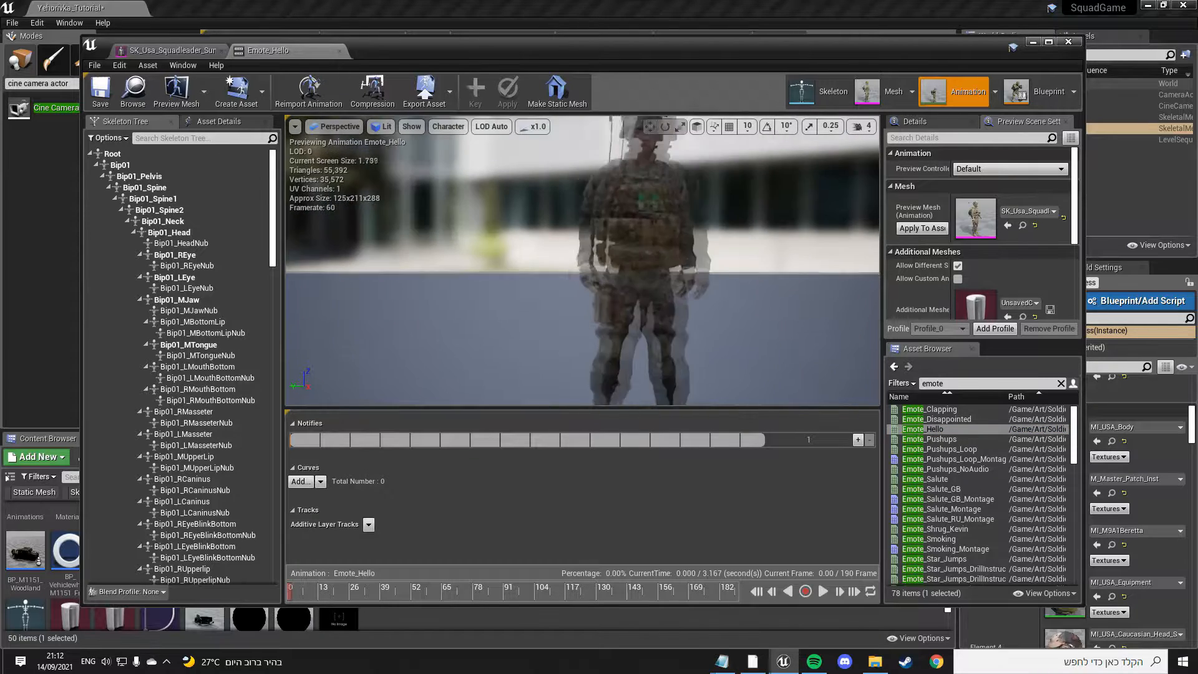
{"action": "scroll", "coordinate": [582, 261], "scroll_direction": "down", "scroll_amount": 3}
{"action": "left_click_drag", "start_coordinate": [582, 261], "coordinate": [562, 216]}
{"action": "right_click_drag", "start_coordinate": [579, 335], "coordinate": [587, 338]}
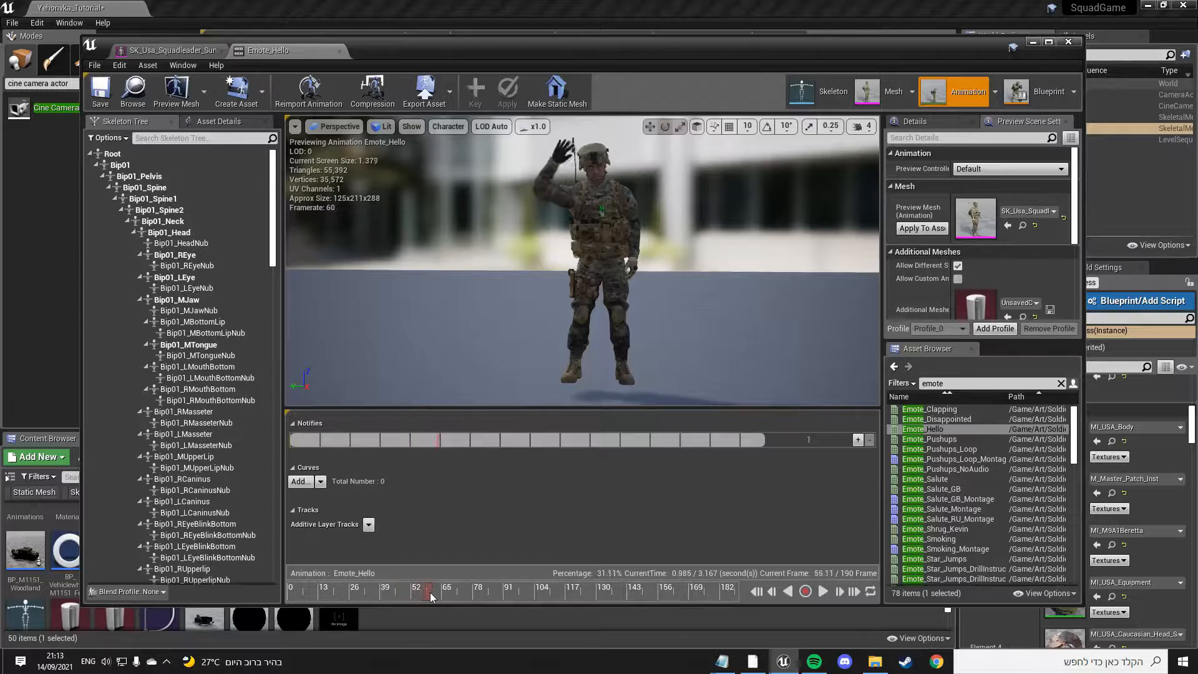
Step: Scrub Emote_Hello to about frame 62 and examine the waving pose up close
{"action": "left_click_drag", "start_coordinate": [437, 593], "coordinate": [436, 593]}
{"action": "right_click_drag", "start_coordinate": [697, 242], "coordinate": [711, 153]}
{"action": "key", "text": "w"}
{"action": "key", "text": "a"}
{"action": "key", "text": "d"}
{"action": "key", "text": "s"}
{"action": "key", "text": "w"}
{"action": "key", "text": "s"}
{"action": "left_click", "coordinate": [576, 262]}
{"action": "left_click", "coordinate": [692, 227]}
{"action": "right_click_drag", "start_coordinate": [692, 226], "coordinate": [730, 284]}
{"action": "key", "text": "s"}
{"action": "right_click_drag", "start_coordinate": [571, 227], "coordinate": [562, 221]}
{"action": "key", "text": "s"}
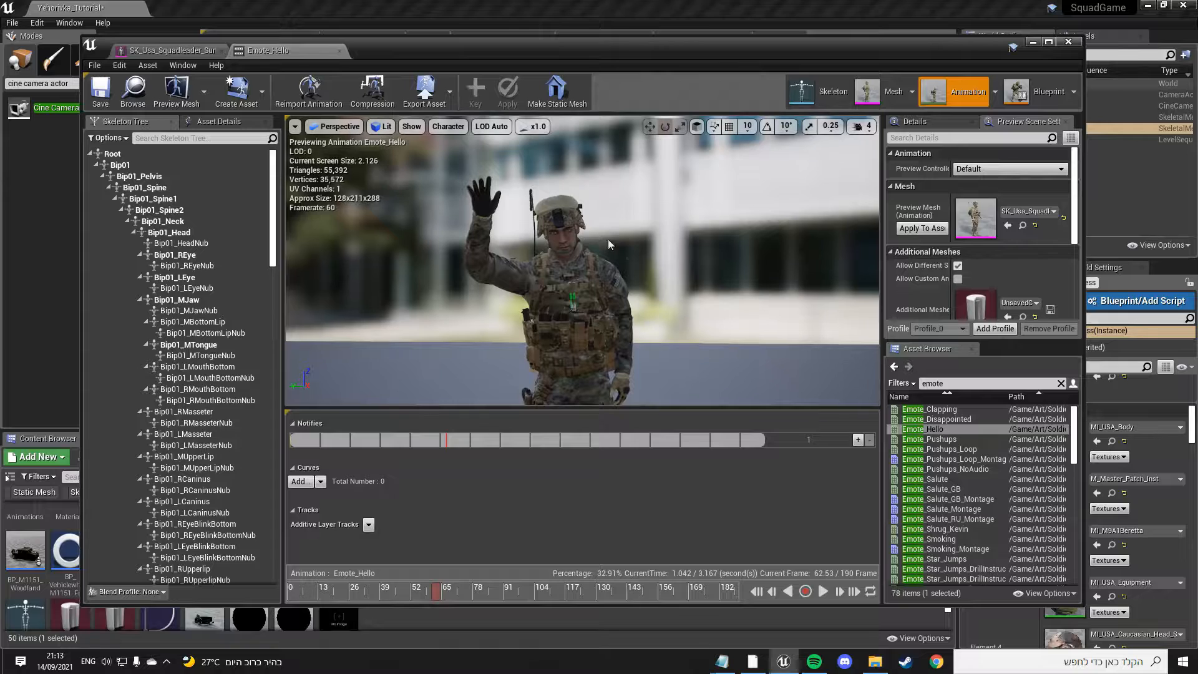
Step: Select the soldier's left upper arm bone to see its bone display, and clear the selection
{"action": "left_click", "coordinate": [621, 290]}
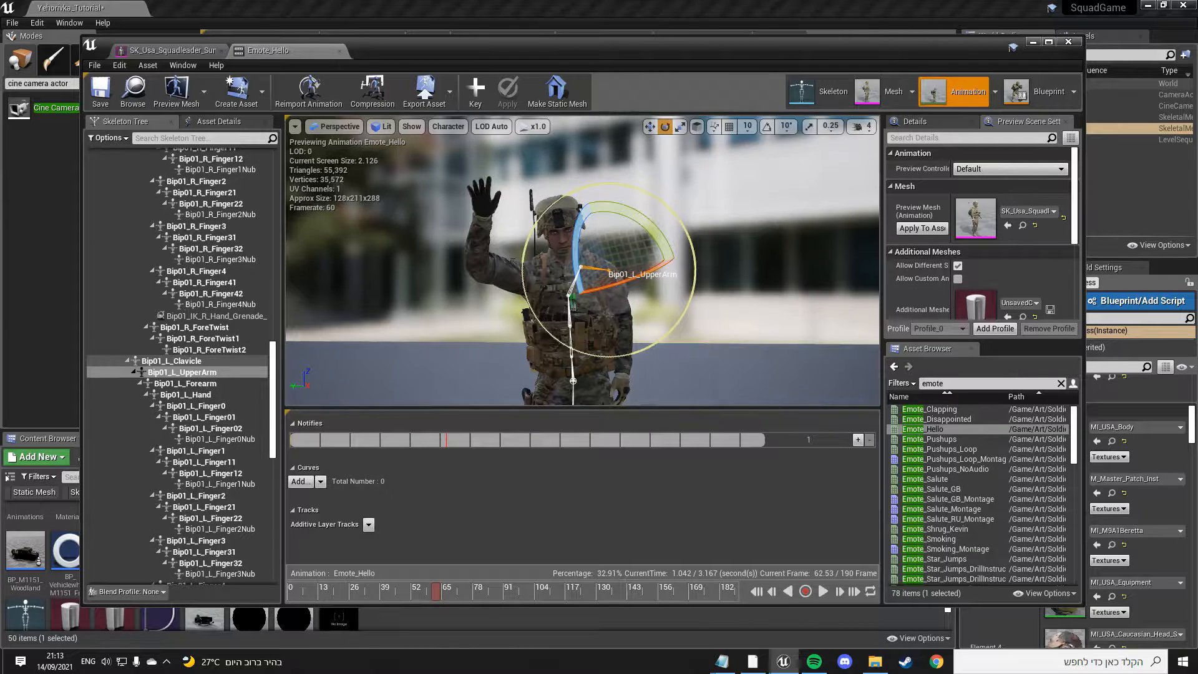
{"action": "left_click", "coordinate": [638, 325]}
{"action": "right_click_drag", "start_coordinate": [629, 348], "coordinate": [629, 388]}
{"action": "key", "text": "s"}
{"action": "mouse_move", "coordinate": [473, 193]}
{"action": "right_mouse_down"}
{"action": "mouse_move", "coordinate": [481, 175]}
{"action": "mouse_move", "coordinate": [473, 190]}
{"action": "right_mouse_up"}
{"action": "key", "text": "w"}
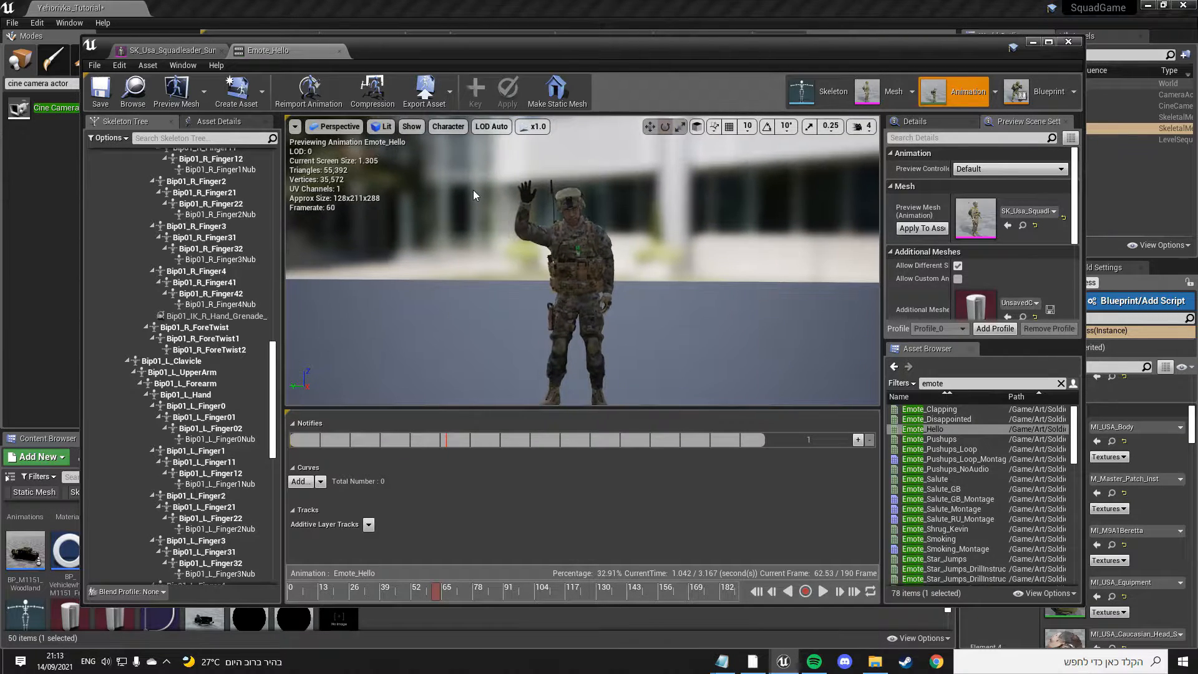
Step: Set the preview's bone drawing to None
{"action": "left_click", "coordinate": [448, 126]}
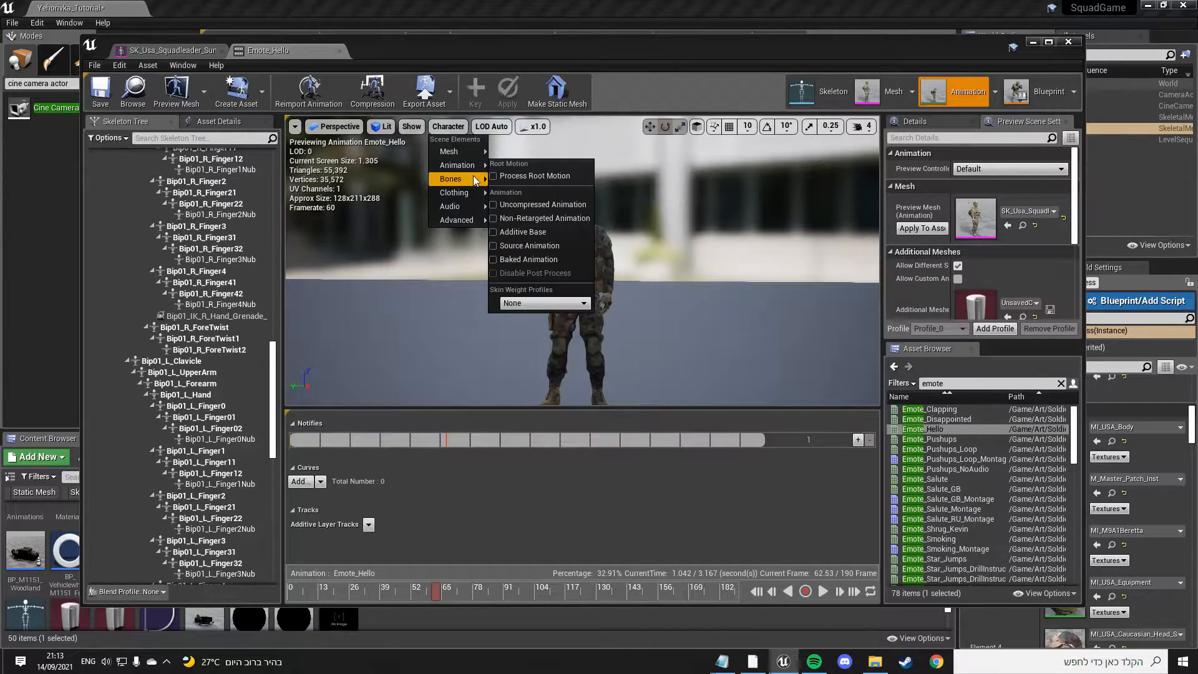
{"action": "mouse_move", "coordinate": [476, 181]}
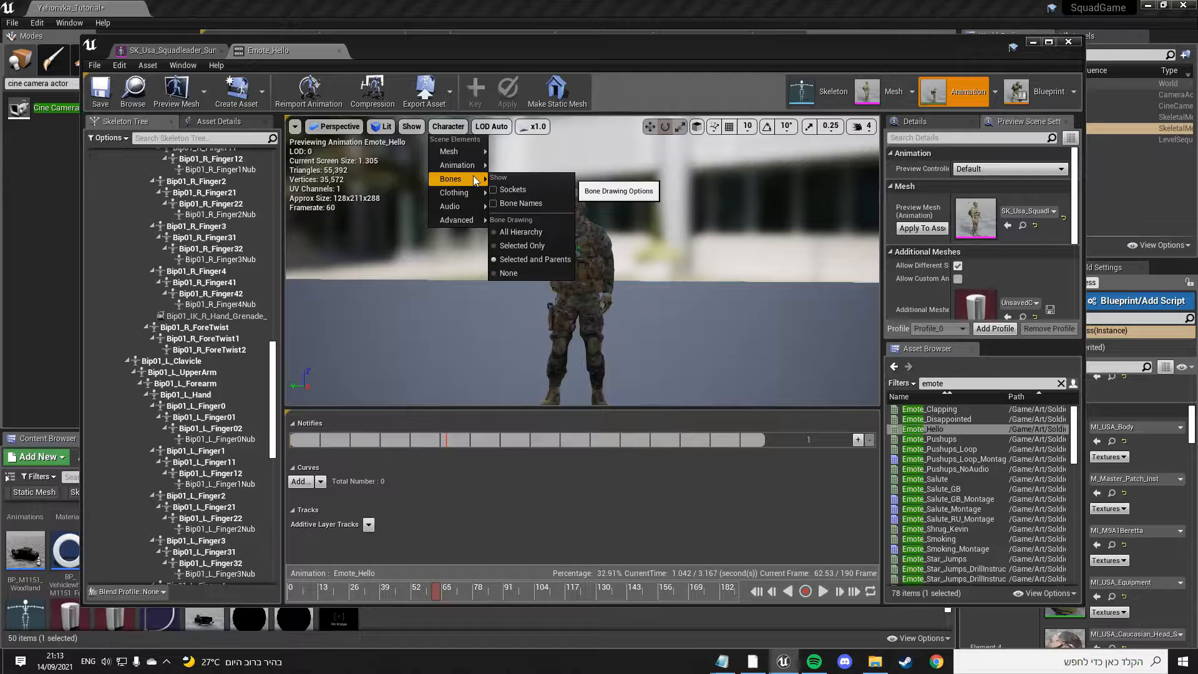
{"action": "left_click", "coordinate": [552, 275]}
{"action": "scroll", "coordinate": [621, 287], "scroll_direction": "up", "scroll_amount": 5}
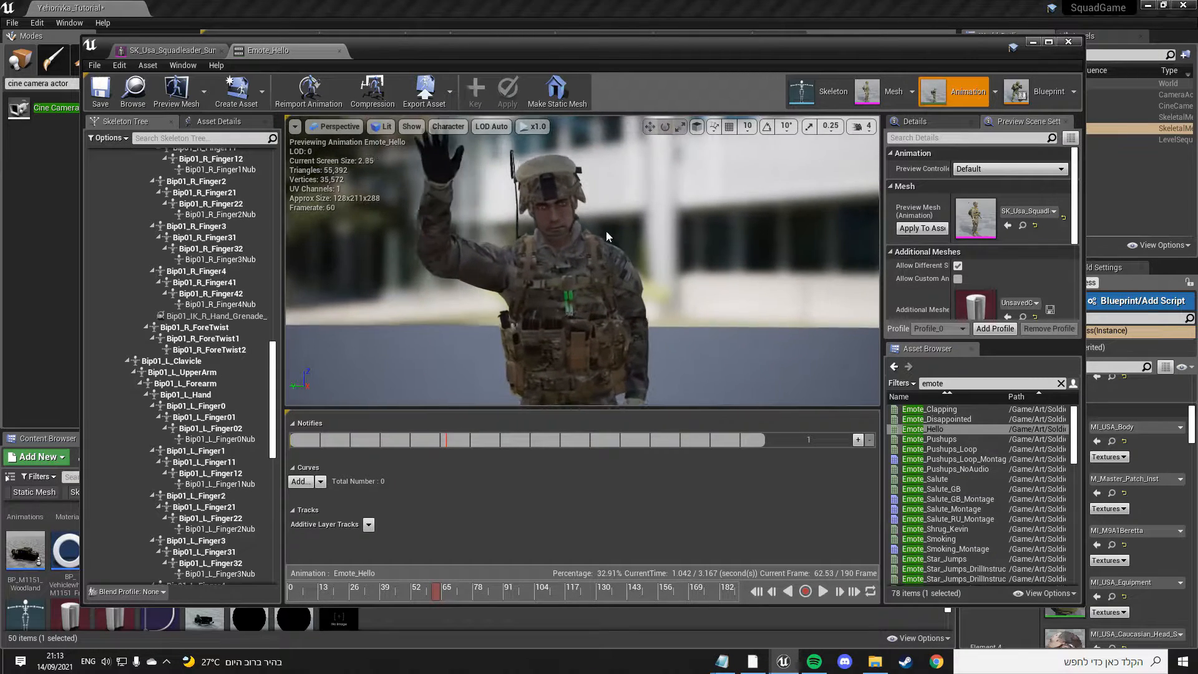
Step: Try rotating the Bip01_L_UpperArm bone outward and undo the rotation
{"action": "left_click", "coordinate": [621, 286]}
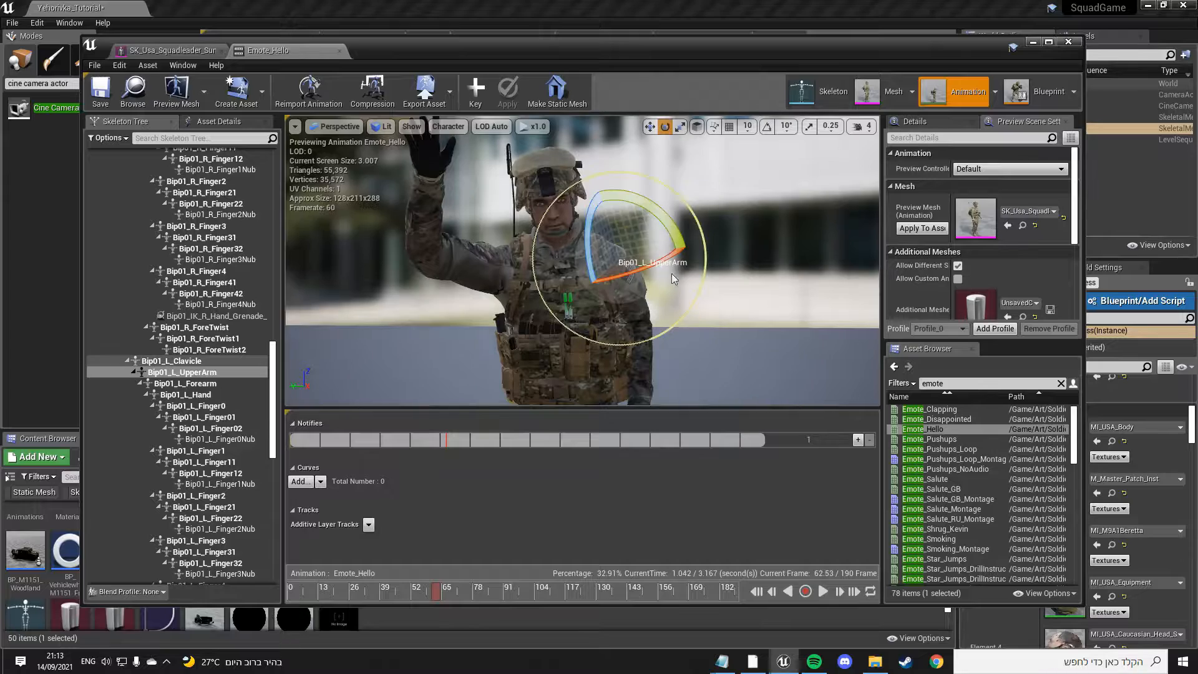
{"action": "scroll", "coordinate": [672, 300], "scroll_direction": "up", "scroll_amount": 5}
{"action": "key", "text": "w"}
{"action": "mouse_move", "coordinate": [649, 269]}
{"action": "right_mouse_down"}
{"action": "mouse_move", "coordinate": [674, 270]}
{"action": "mouse_move", "coordinate": [618, 269]}
{"action": "mouse_move", "coordinate": [649, 270]}
{"action": "right_mouse_up"}
{"action": "key", "text": "s"}
{"action": "left_click_drag", "start_coordinate": [586, 248], "coordinate": [611, 206]}
{"action": "key", "text": "ctrl+z"}
{"action": "key", "text": "s"}
{"action": "right_click_drag", "start_coordinate": [705, 231], "coordinate": [683, 284]}
Step: Scrub Emote_Hello to about frame 66 and set bone drawing to Selected and Parents
{"action": "left_click_drag", "start_coordinate": [320, 597], "coordinate": [450, 596]}
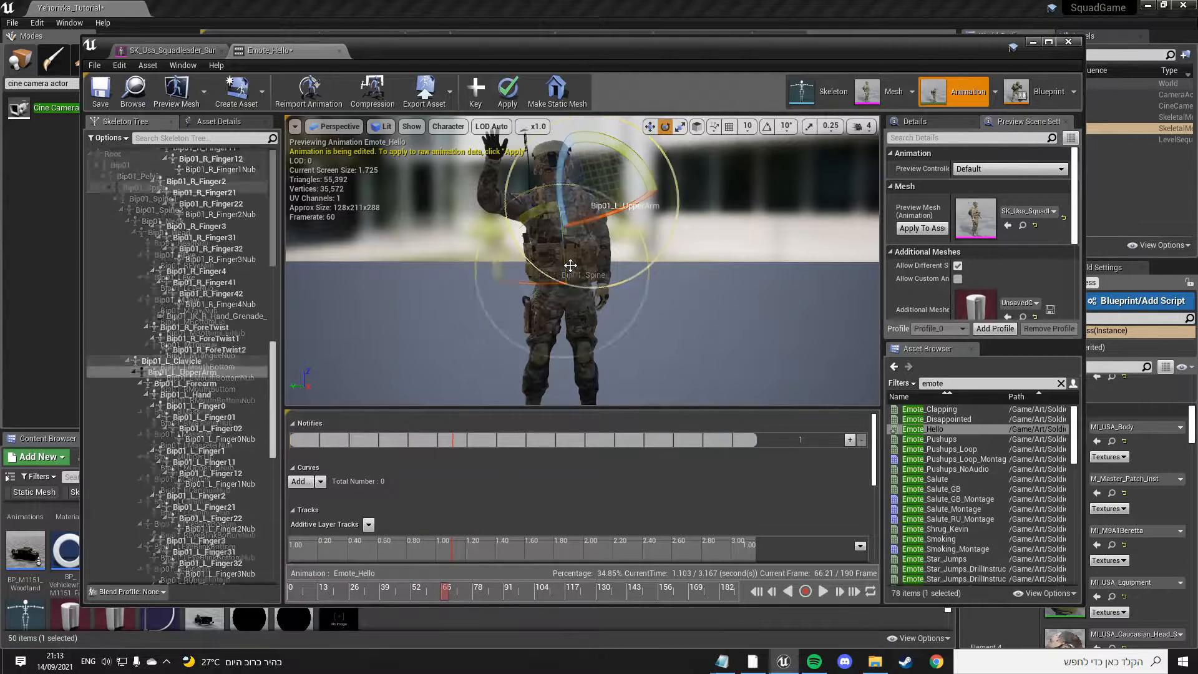
{"action": "left_click", "coordinate": [710, 264]}
{"action": "scroll", "coordinate": [709, 264], "scroll_direction": "up", "scroll_amount": 2}
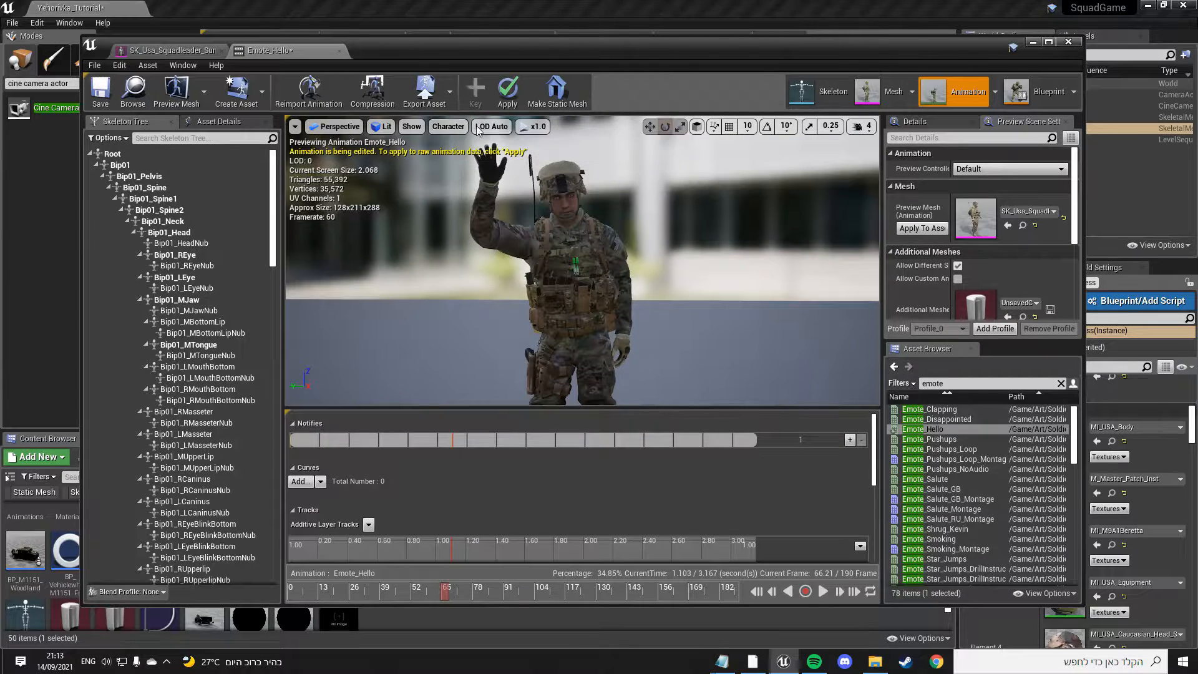
{"action": "left_click", "coordinate": [453, 128]}
{"action": "mouse_move", "coordinate": [476, 174]}
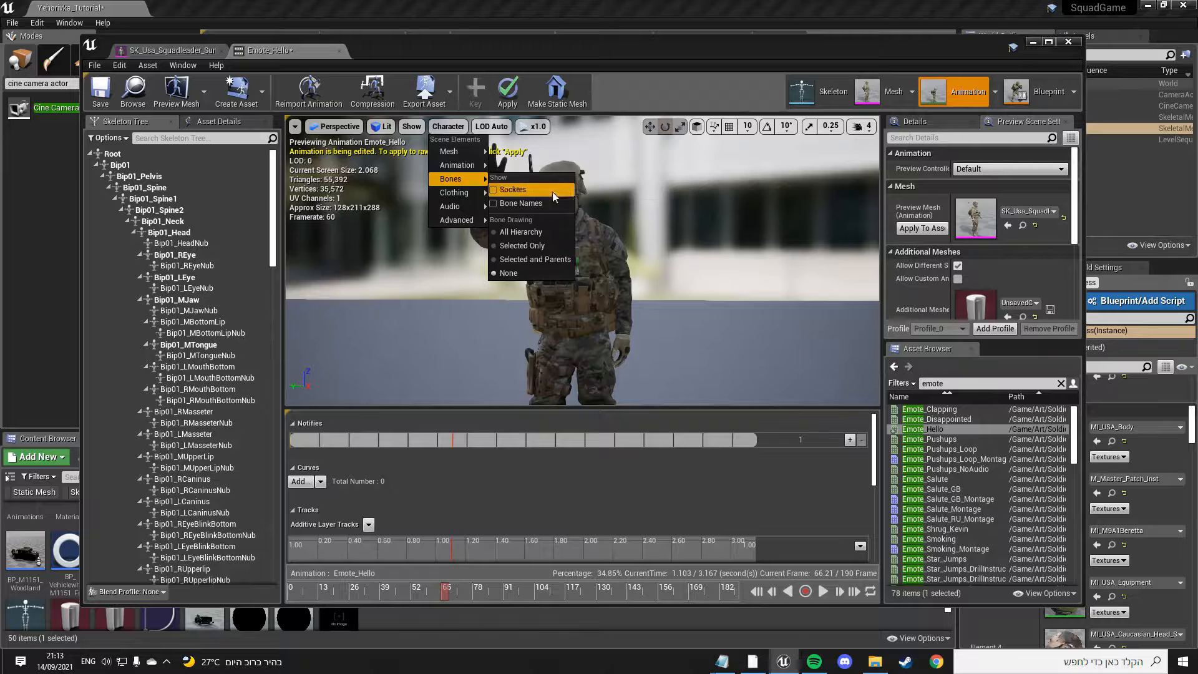
{"action": "left_click", "coordinate": [555, 261]}
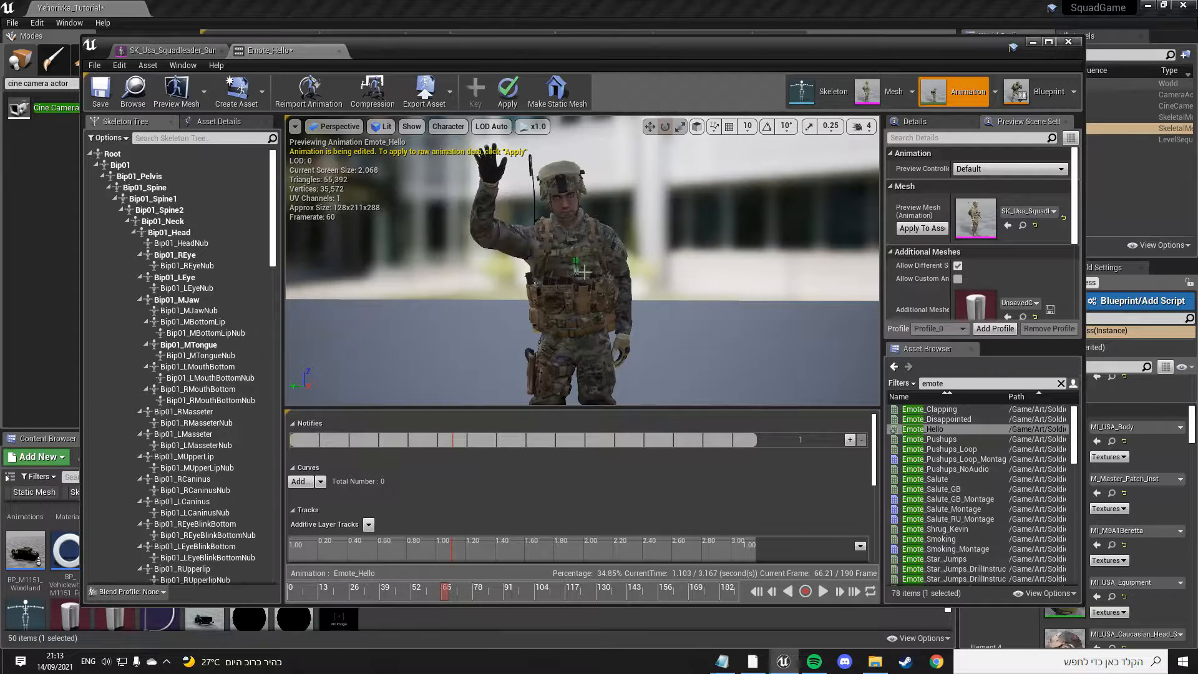
Step: Select the Bip01_R_Forearm bone on the raised arm and examine its rotation handles
{"action": "left_click", "coordinate": [492, 179]}
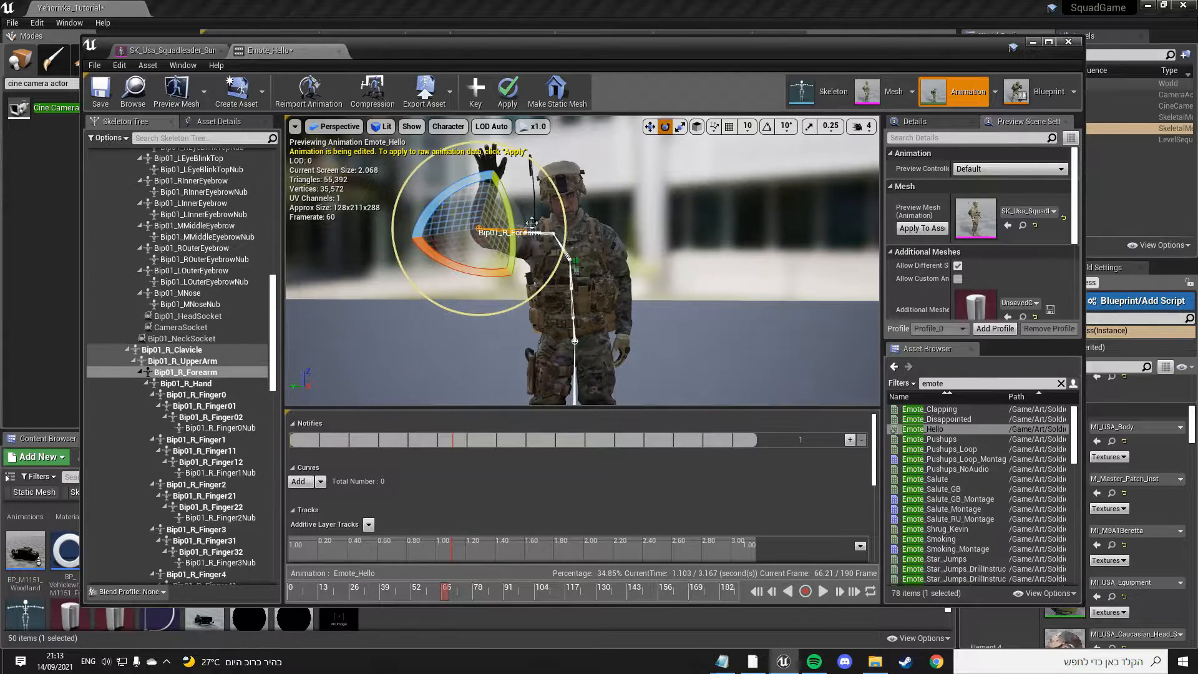
{"action": "left_click", "coordinate": [540, 174]}
{"action": "left_click", "coordinate": [484, 201]}
{"action": "right_click_drag", "start_coordinate": [484, 202], "coordinate": [534, 244]}
{"action": "mouse_move", "coordinate": [609, 249]}
{"action": "right_mouse_down"}
{"action": "mouse_move", "coordinate": [661, 237]}
{"action": "mouse_move", "coordinate": [637, 243]}
{"action": "mouse_move", "coordinate": [636, 263]}
{"action": "mouse_move", "coordinate": [624, 231]}
{"action": "mouse_move", "coordinate": [593, 256]}
{"action": "mouse_move", "coordinate": [614, 262]}
{"action": "right_mouse_up"}
{"action": "left_click_drag", "start_coordinate": [540, 300], "coordinate": [536, 285]}
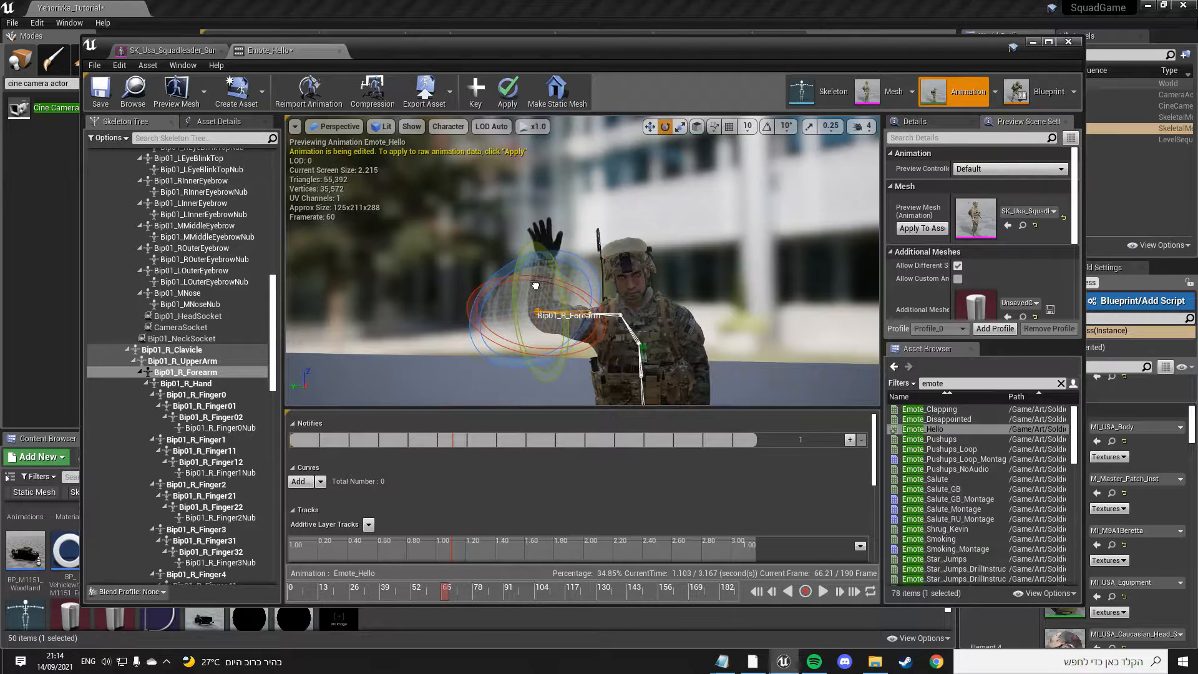
Step: Select the soldier's head bone and the left arm bones in turn to examine their rotation handles
{"action": "left_click", "coordinate": [654, 269]}
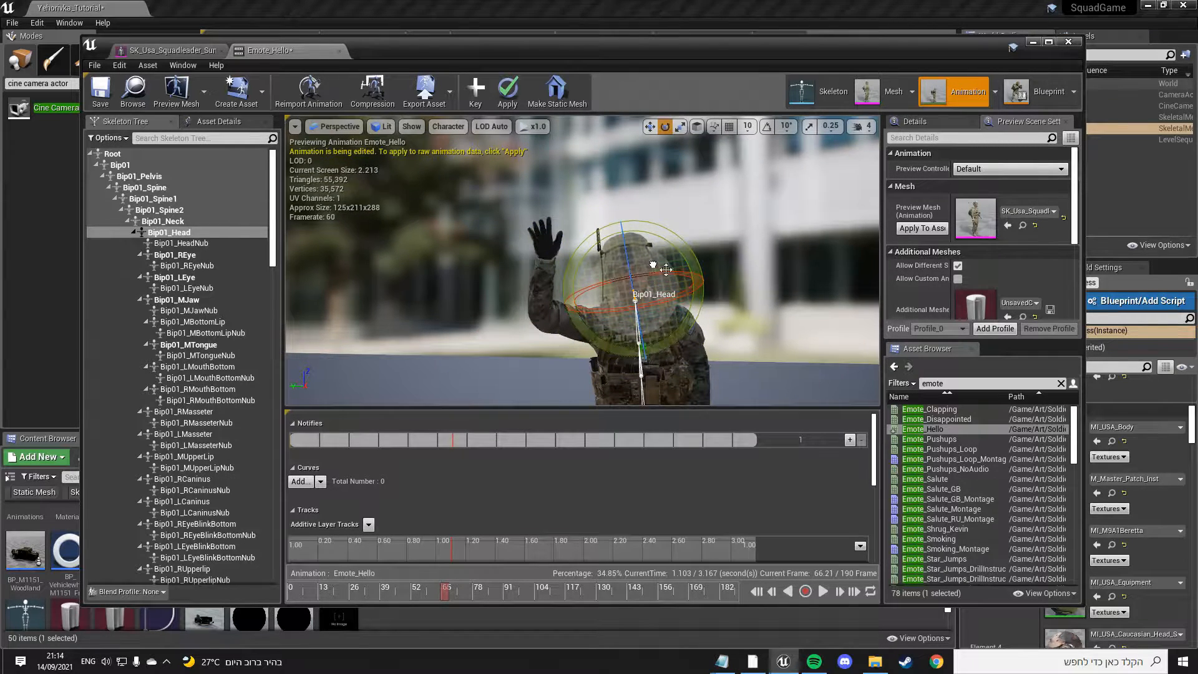
{"action": "left_click", "coordinate": [605, 221]}
{"action": "right_click_drag", "start_coordinate": [605, 221], "coordinate": [648, 266]}
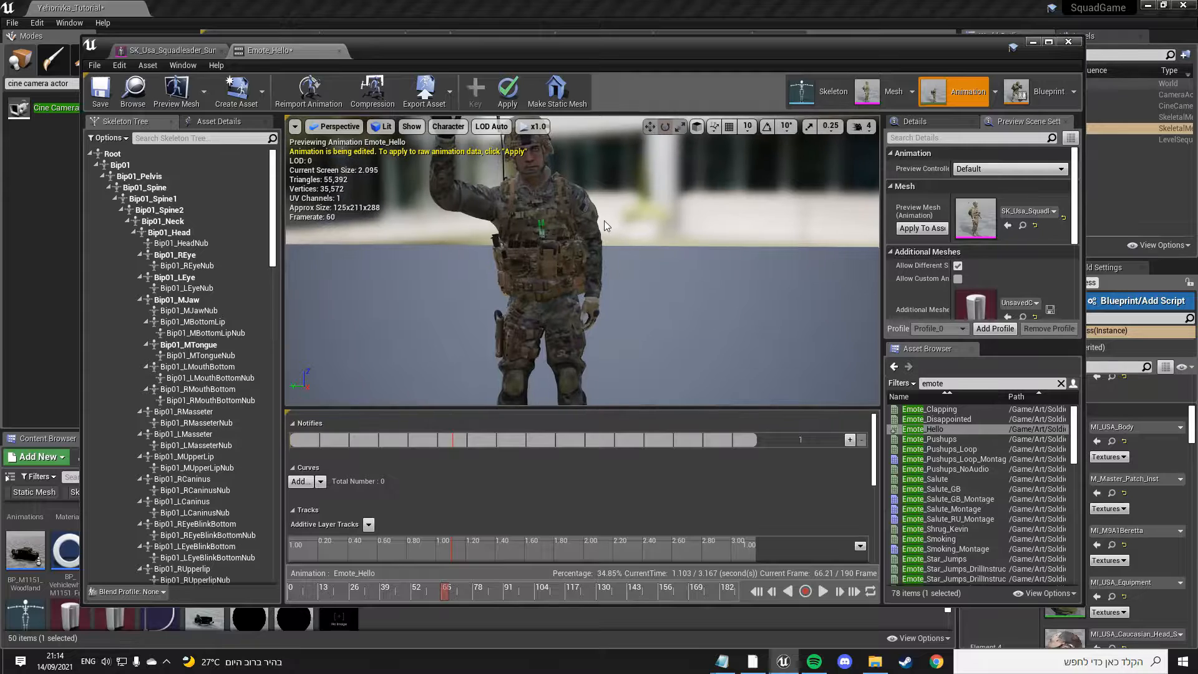
{"action": "left_click", "coordinate": [605, 219]}
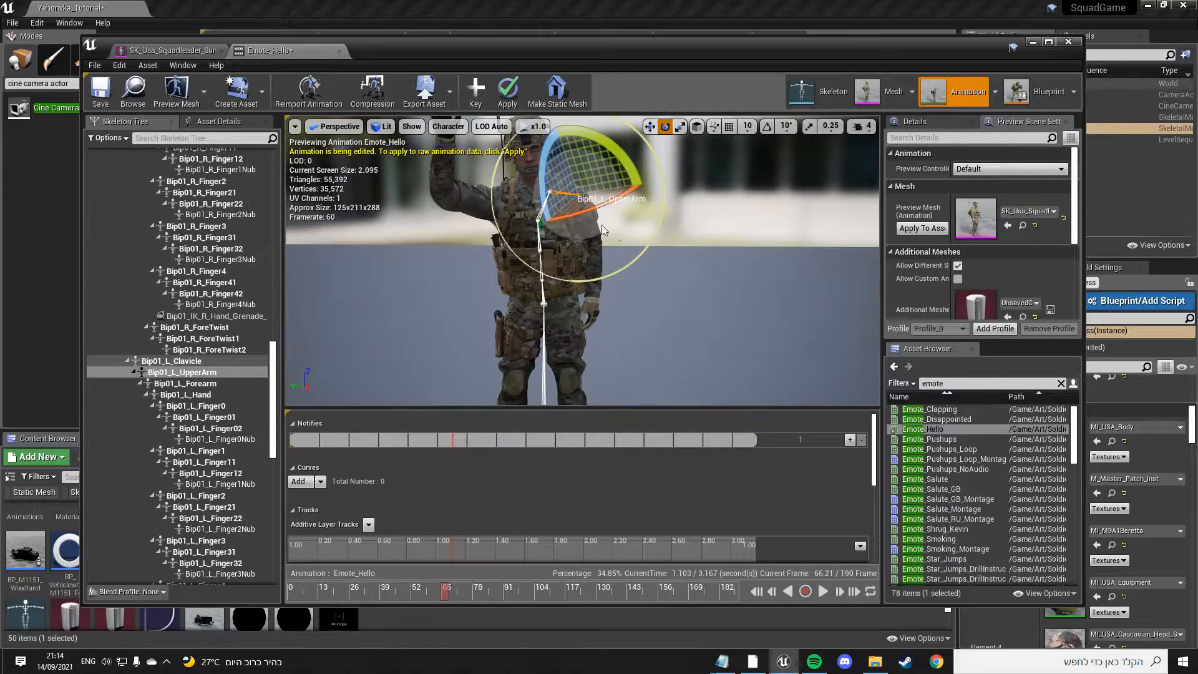
{"action": "left_click", "coordinate": [595, 280]}
{"action": "left_click_drag", "start_coordinate": [643, 274], "coordinate": [650, 258]}
{"action": "left_click", "coordinate": [663, 259]}
Step: Select the Bip01_L_Forearm bone and examine the soldier's left hand and fingers up close
{"action": "right_click_drag", "start_coordinate": [663, 260], "coordinate": [631, 315]}
{"action": "key", "text": "w"}
{"action": "key", "text": "s"}
{"action": "key", "text": "w"}
{"action": "left_click", "coordinate": [562, 262]}
{"action": "key", "text": "w"}
{"action": "left_click", "coordinate": [642, 302]}
{"action": "key", "text": "w"}
{"action": "key", "text": "s"}
{"action": "left_click", "coordinate": [552, 254]}
{"action": "key", "text": "s"}
{"action": "right_click_drag", "start_coordinate": [631, 246], "coordinate": [650, 245]}
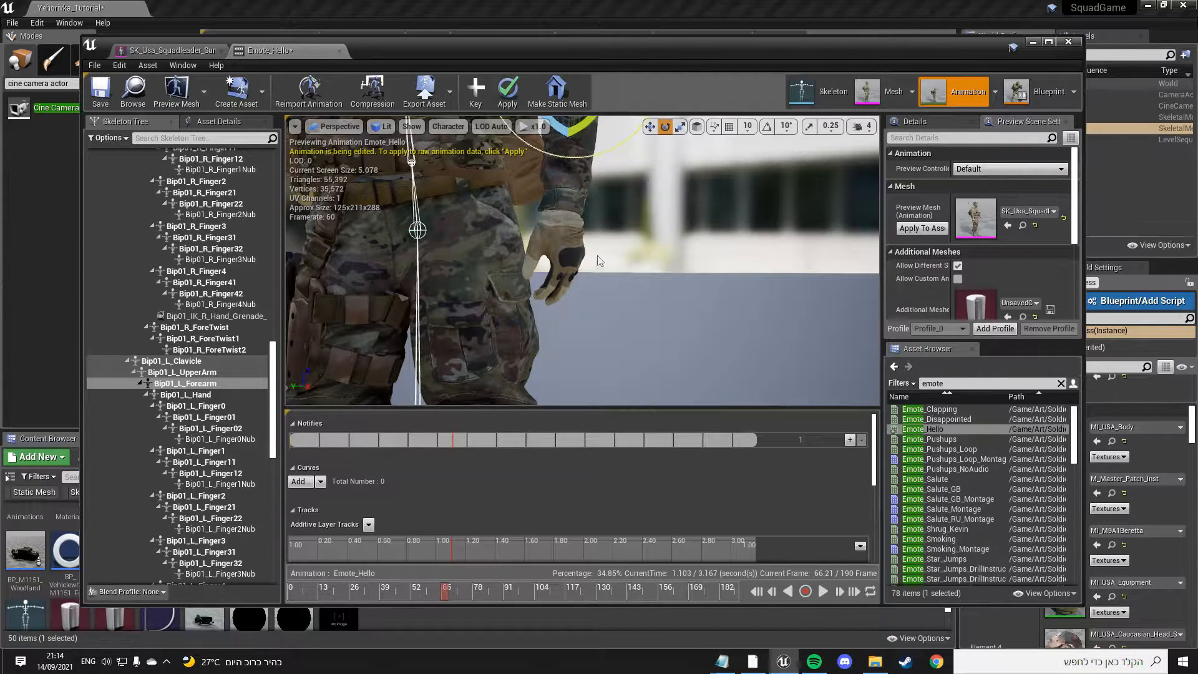
{"action": "mouse_move", "coordinate": [612, 264]}
{"action": "right_mouse_down"}
{"action": "mouse_move", "coordinate": [562, 281]}
{"action": "mouse_move", "coordinate": [512, 265]}
{"action": "mouse_move", "coordinate": [626, 265]}
{"action": "right_mouse_up"}
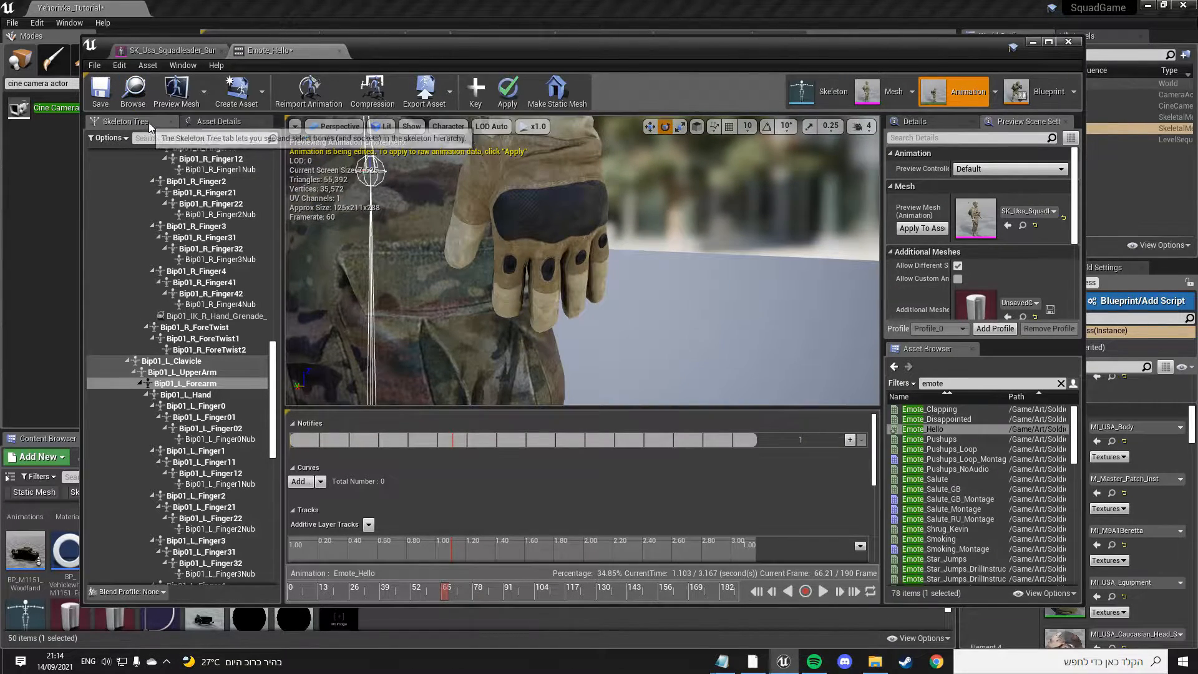
Step: Select Bip01_L_Forearm, Bip01_L_Hand and Bip01_L_Finger0 in turn and examine the rotation handles on the soldier's left hand
{"action": "left_click", "coordinate": [191, 384]}
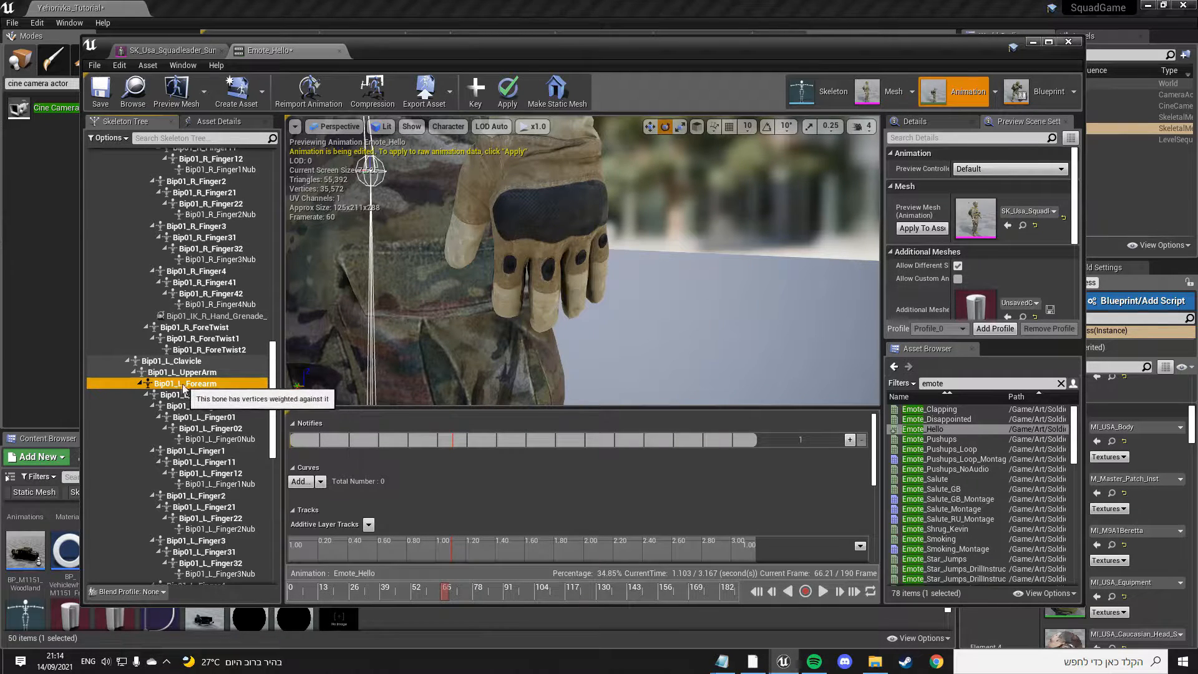
{"action": "left_click", "coordinate": [187, 395]}
{"action": "key", "text": "f"}
{"action": "left_click_drag", "start_coordinate": [513, 256], "coordinate": [409, 353]}
{"action": "left_click", "coordinate": [234, 407]}
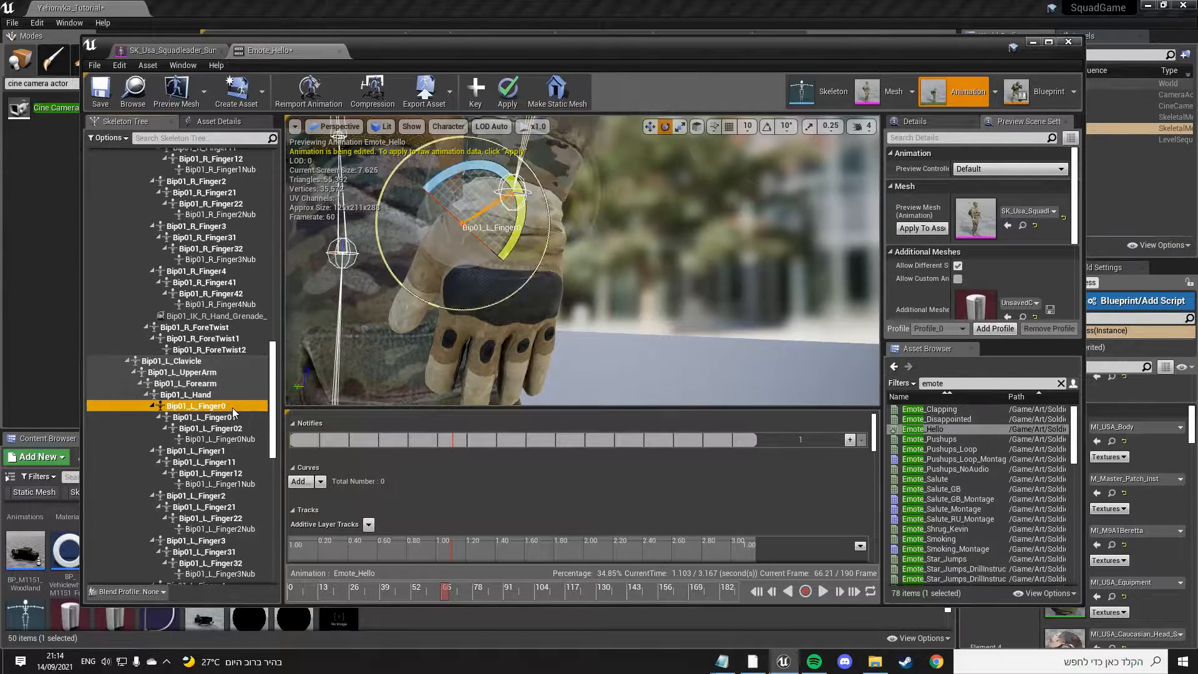
{"action": "key", "text": "f"}
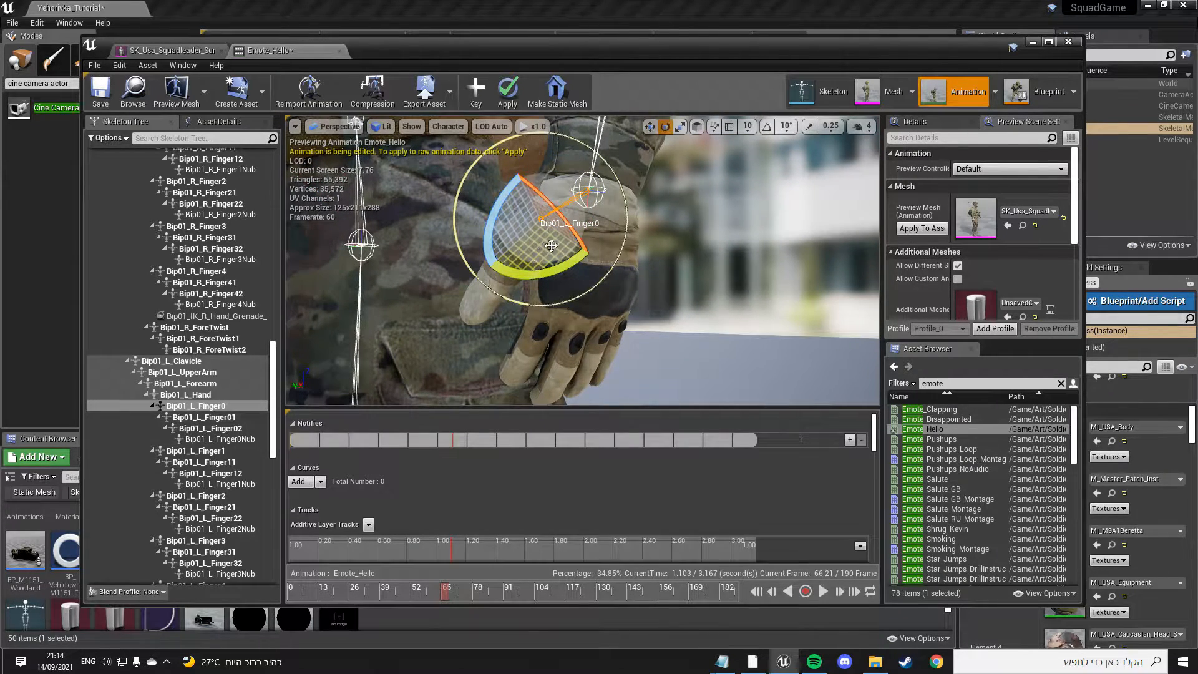
Step: Try rotating the left thumb bones Bip01_L_Finger01 and Bip01_L_Finger02, and undo the bone rotation
{"action": "left_click", "coordinate": [200, 417]}
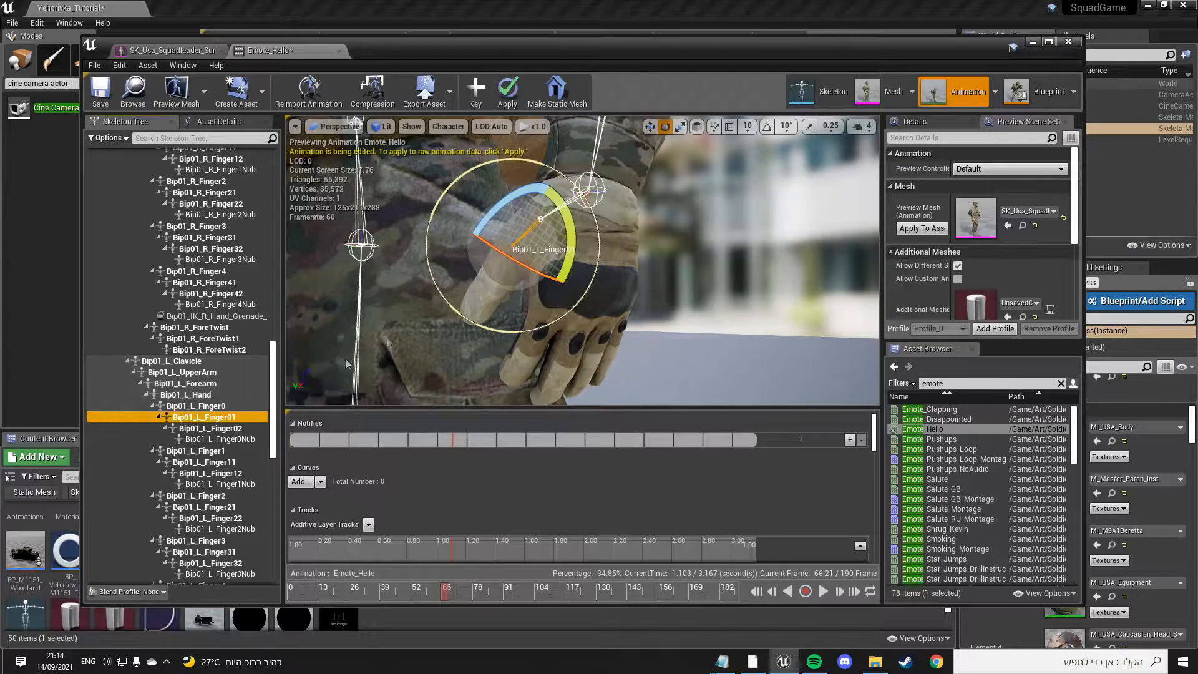
{"action": "left_click_drag", "start_coordinate": [536, 232], "coordinate": [463, 287]}
{"action": "left_click", "coordinate": [256, 429]}
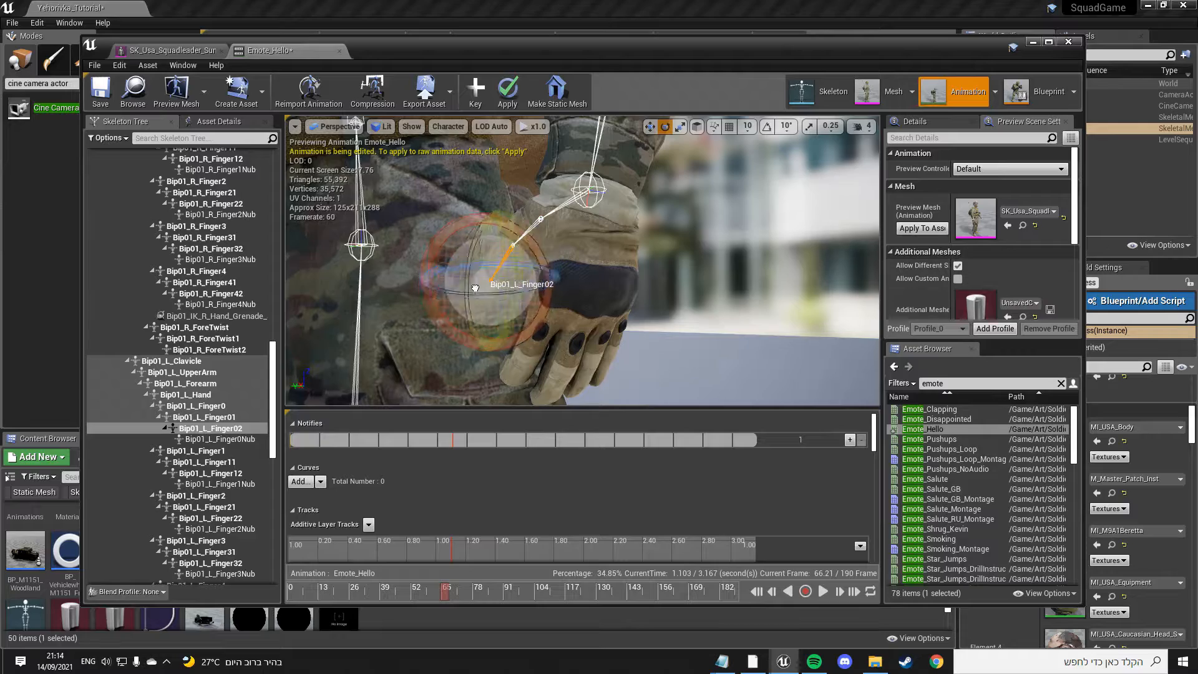
{"action": "key", "text": "ctrl+z"}
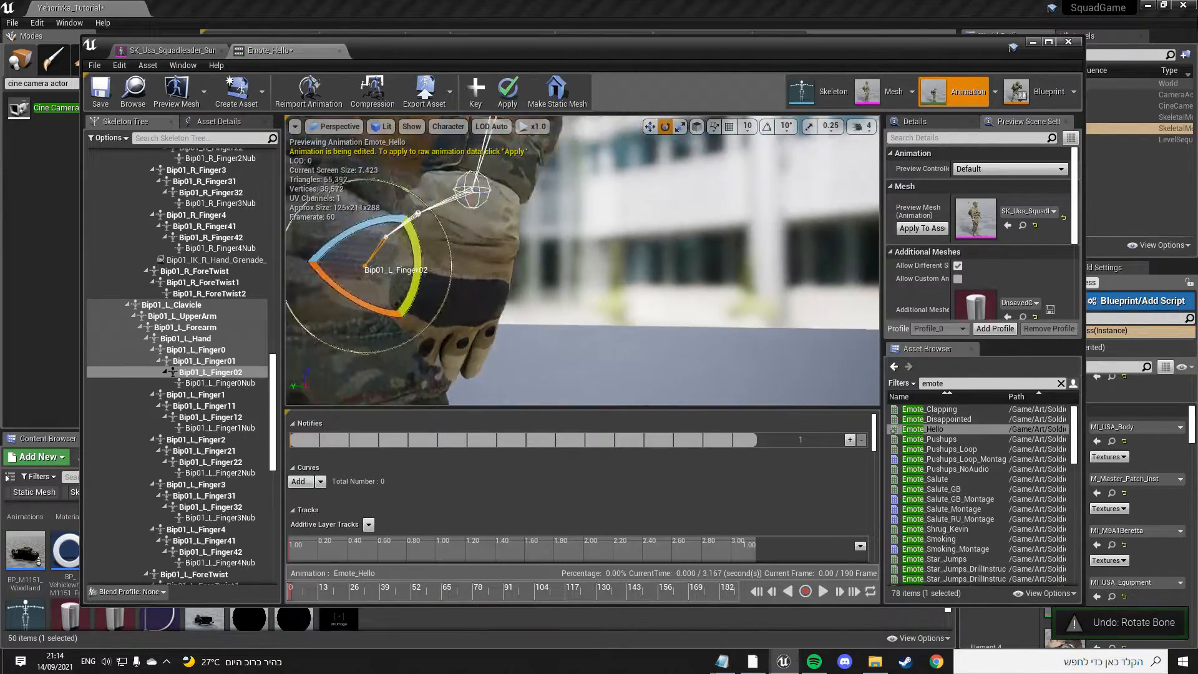
Step: Select the Bip01_L_Hand bone and examine its rotation handles on the soldier
{"action": "right_click_drag", "start_coordinate": [615, 196], "coordinate": [665, 196]}
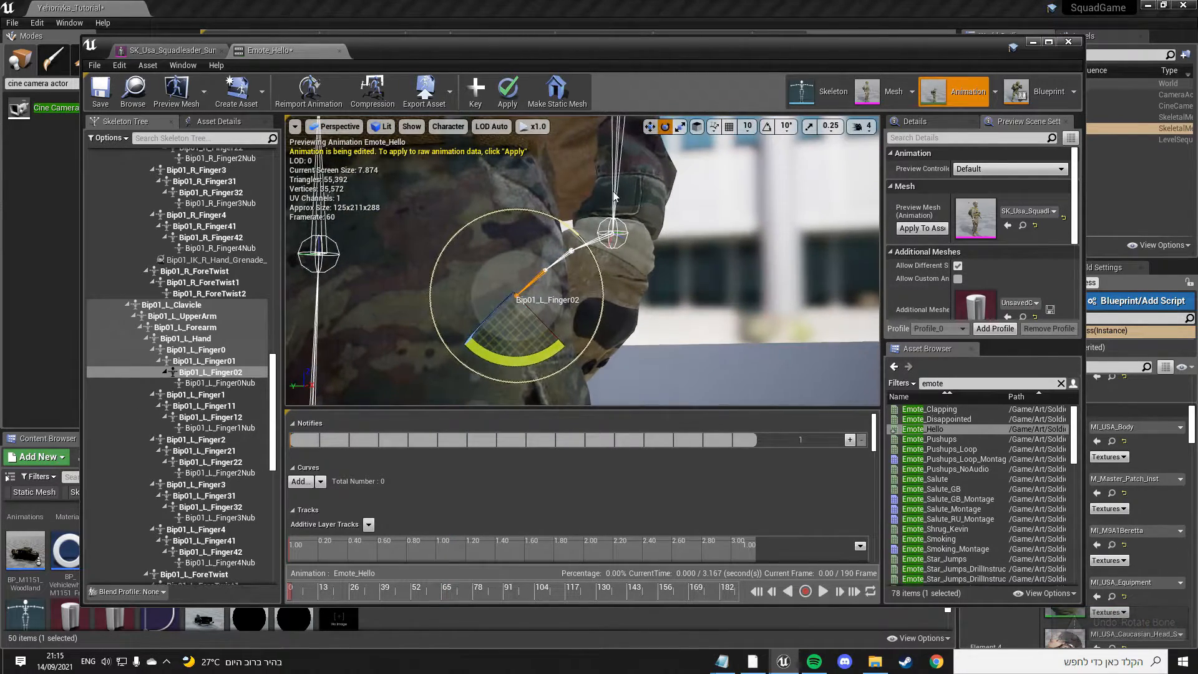
{"action": "left_click", "coordinate": [186, 338]}
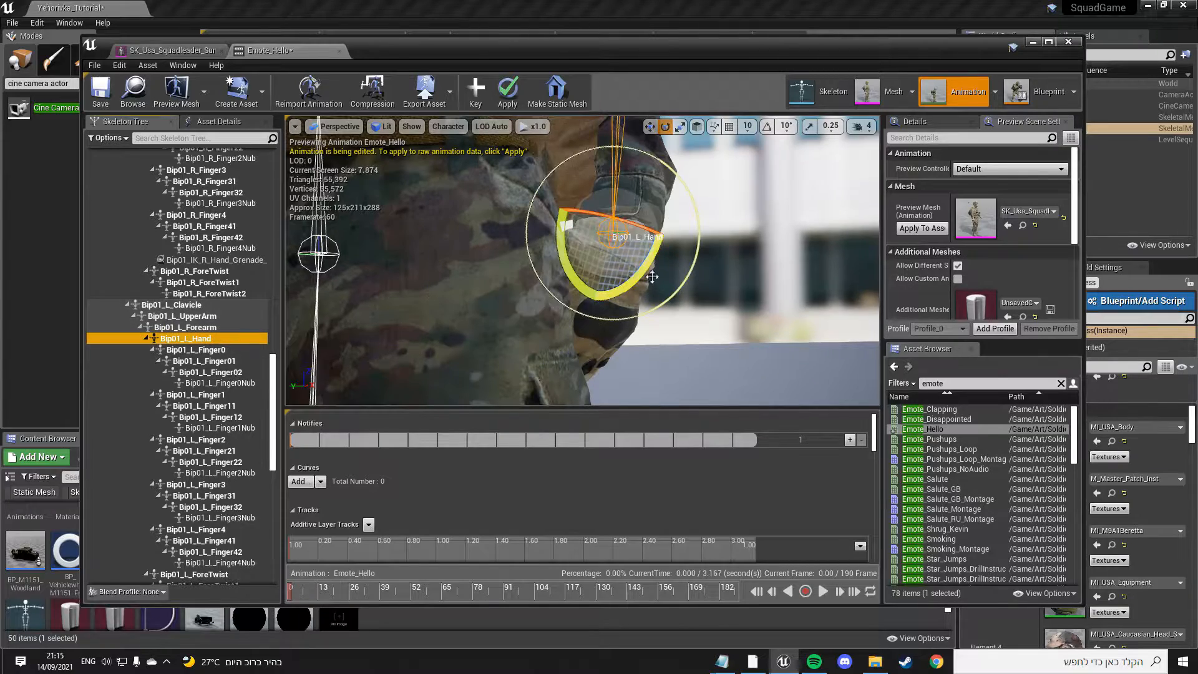
{"action": "key", "text": "s"}
{"action": "right_click_drag", "start_coordinate": [667, 274], "coordinate": [637, 228]}
Step: Scrub Emote_Hello to about frame 68 and clear the bone selection to check the whole waving pose
{"action": "left_click_drag", "start_coordinate": [306, 593], "coordinate": [372, 595]}
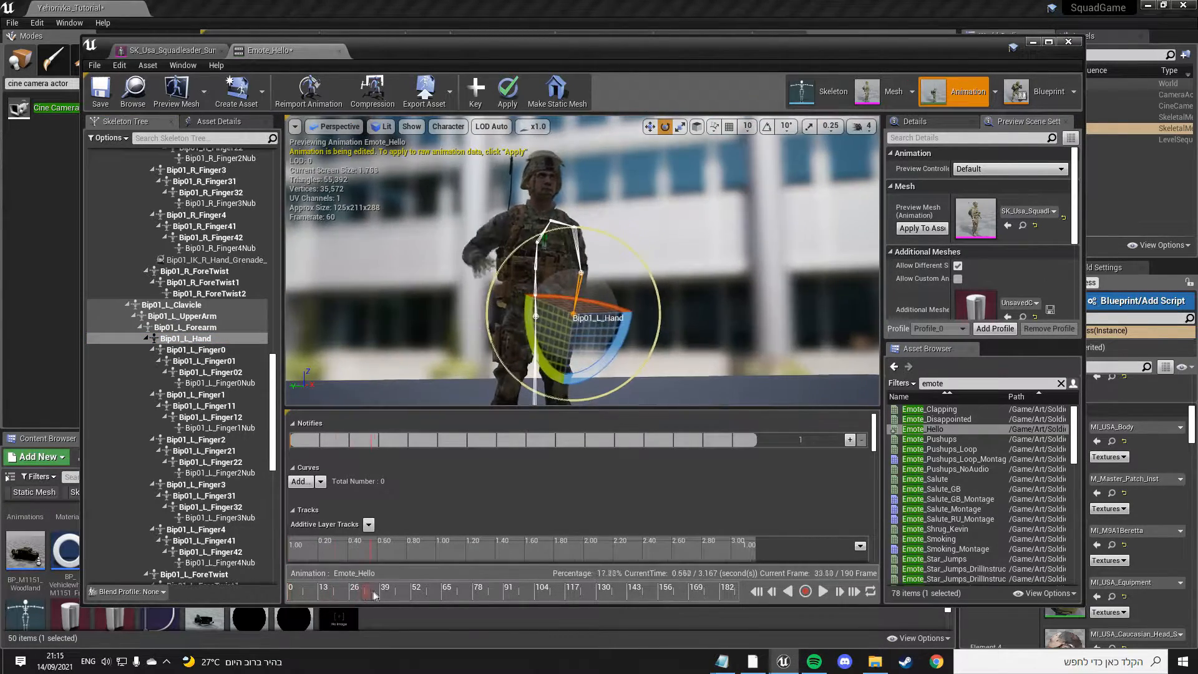
{"action": "key", "text": "w"}
{"action": "right_click_drag", "start_coordinate": [797, 289], "coordinate": [749, 293]}
{"action": "left_click", "coordinate": [797, 289]}
{"action": "key", "text": "s"}
{"action": "key", "text": "w"}
{"action": "key", "text": "s"}
{"action": "key", "text": "w"}
{"action": "key", "text": "s"}
{"action": "key", "text": "w"}
{"action": "right_click_drag", "start_coordinate": [601, 294], "coordinate": [589, 255]}
{"action": "key", "text": "s"}
{"action": "key", "text": "w"}
{"action": "key", "text": "s"}
{"action": "key", "text": "w"}
{"action": "key", "text": "s"}
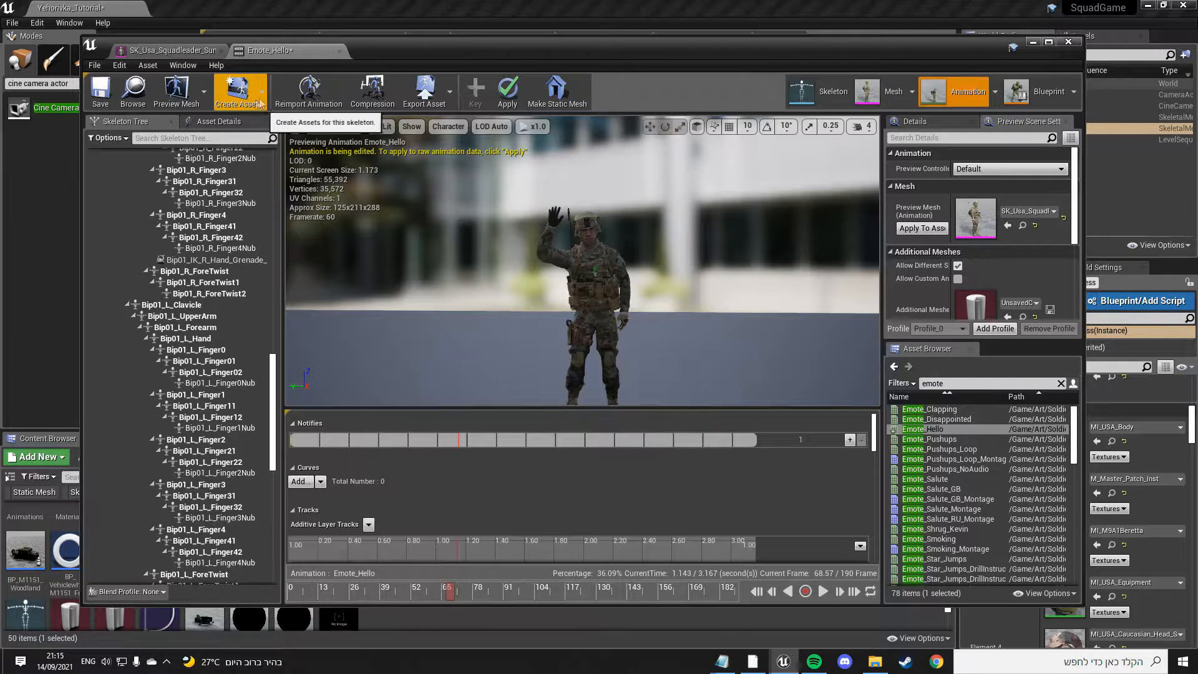
Step: Create a new animation from the soldier's current pose, named HIBOY, in the Art/Soldier2 folder
{"action": "left_click", "coordinate": [245, 87]}
{"action": "mouse_move", "coordinate": [270, 133]}
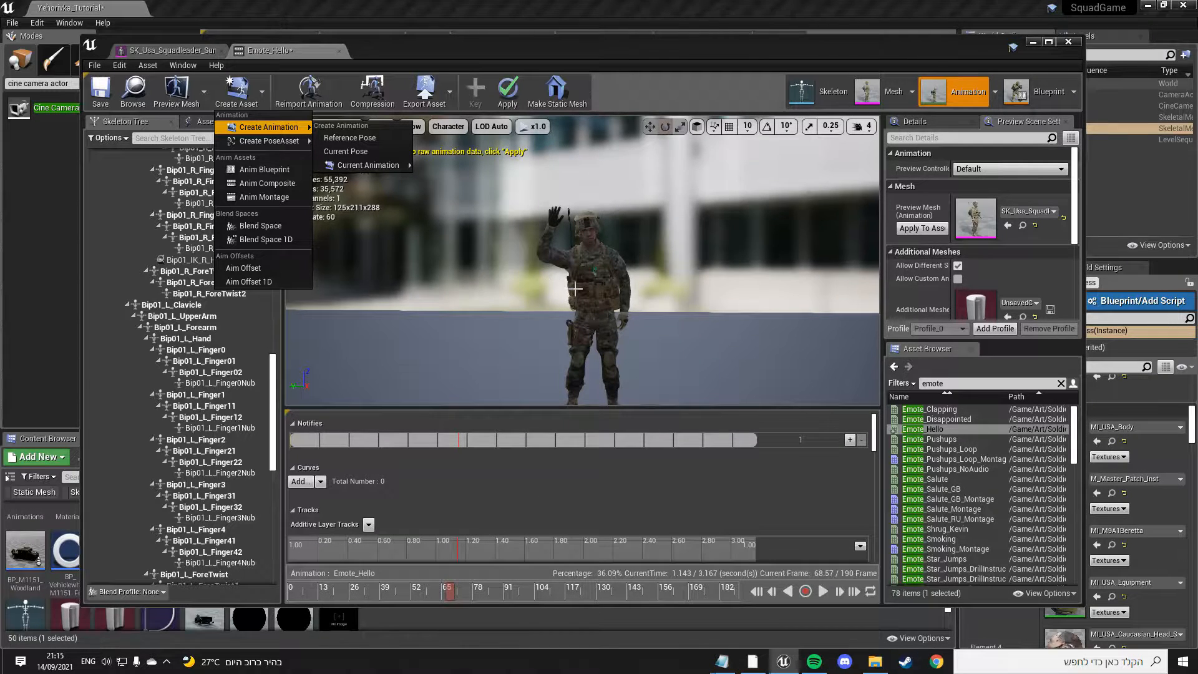
{"action": "left_click", "coordinate": [365, 152]}
{"action": "left_click", "coordinate": [259, 104]}
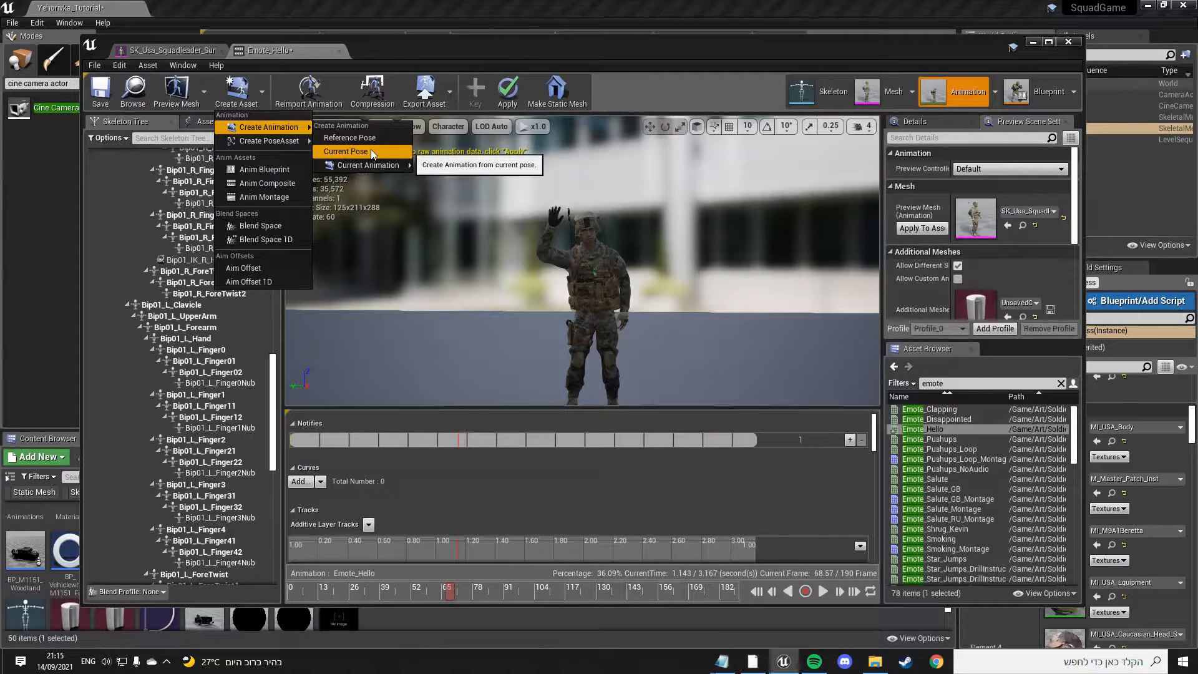
{"action": "left_click", "coordinate": [375, 153]}
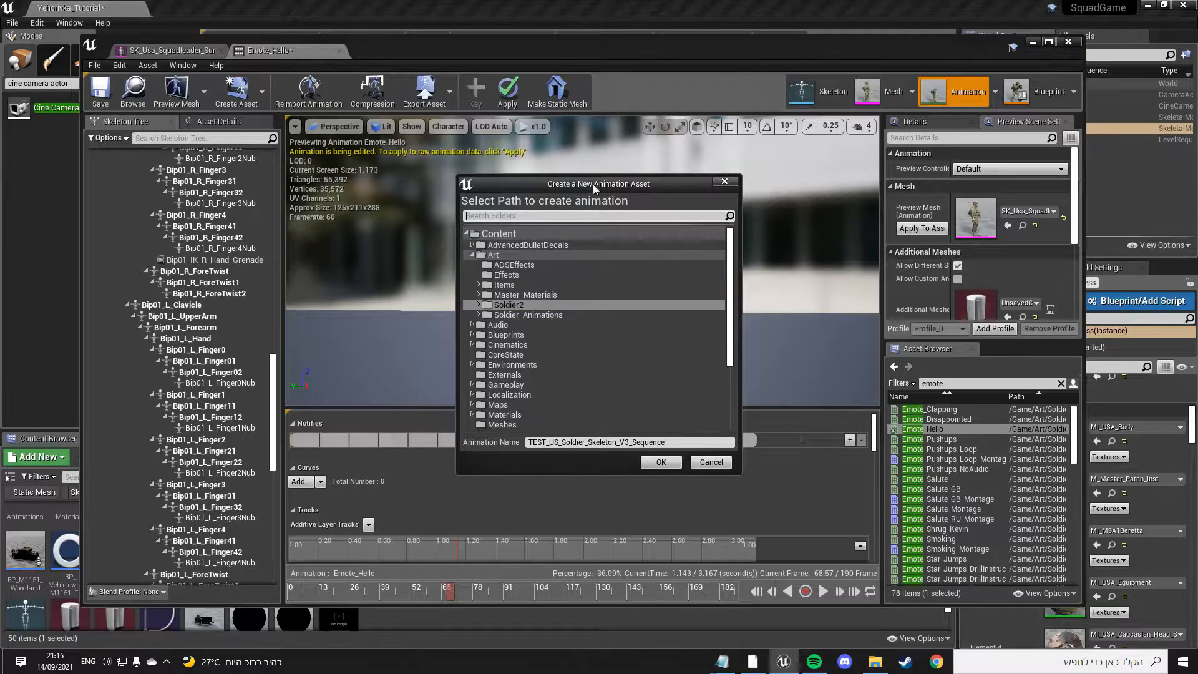
{"action": "left_click_drag", "start_coordinate": [593, 185], "coordinate": [566, 175]}
{"action": "left_click", "coordinate": [649, 437]}
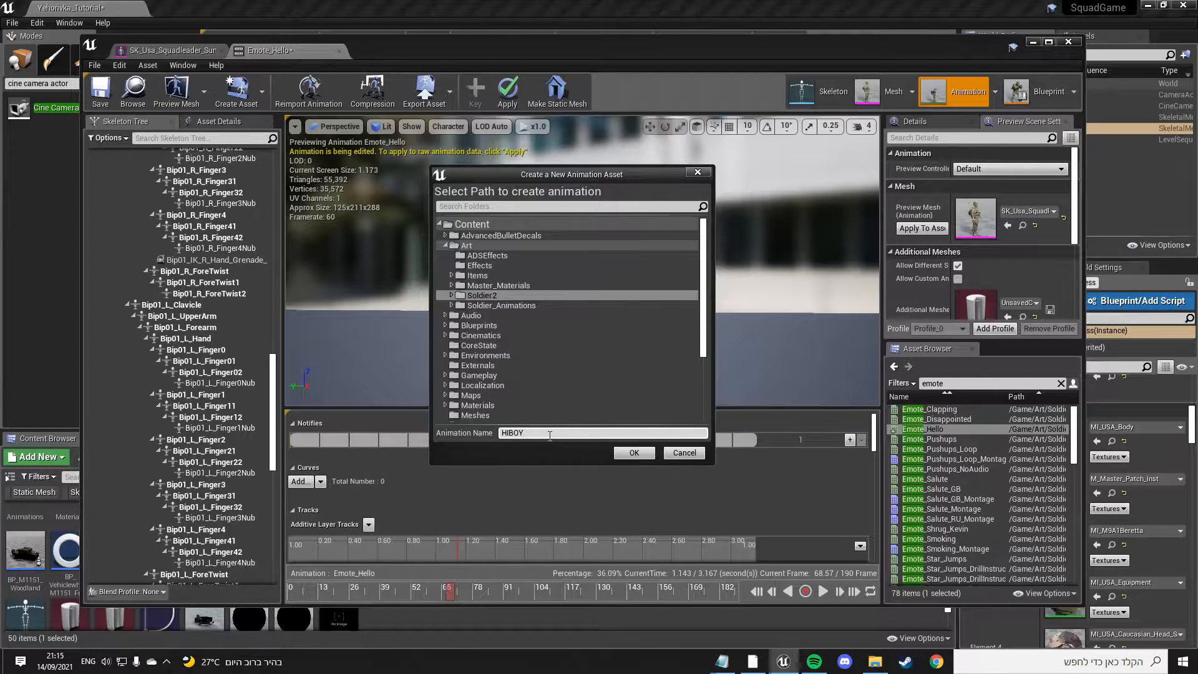
{"action": "left_click", "coordinate": [636, 454]}
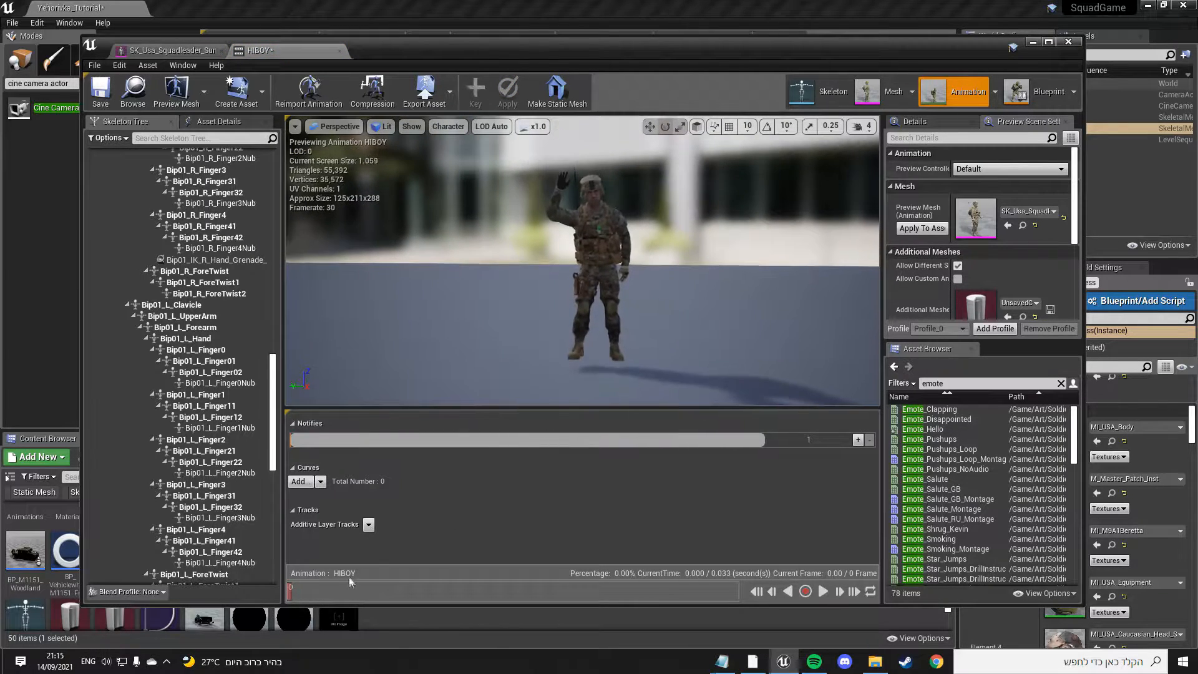
Step: Inspect the soldier's HIBOY pose and close the animation editor to return to the level
{"action": "right_click_drag", "start_coordinate": [582, 260], "coordinate": [518, 262]}
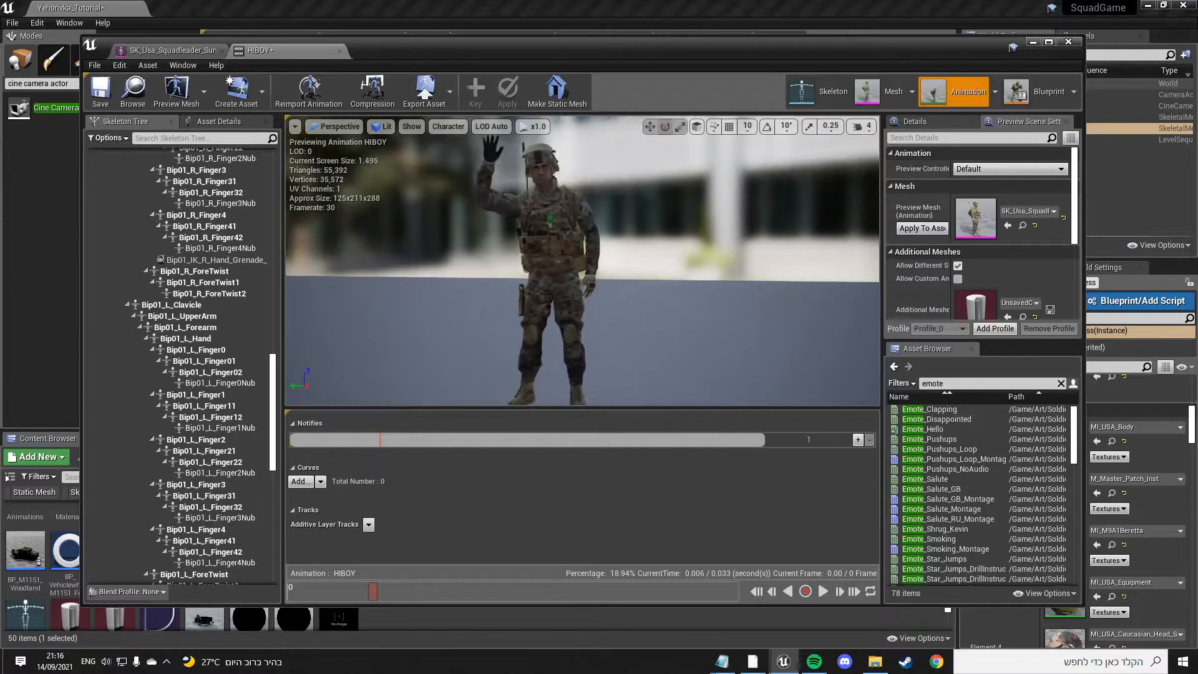
{"action": "scroll", "coordinate": [641, 337], "scroll_direction": "down", "scroll_amount": 3}
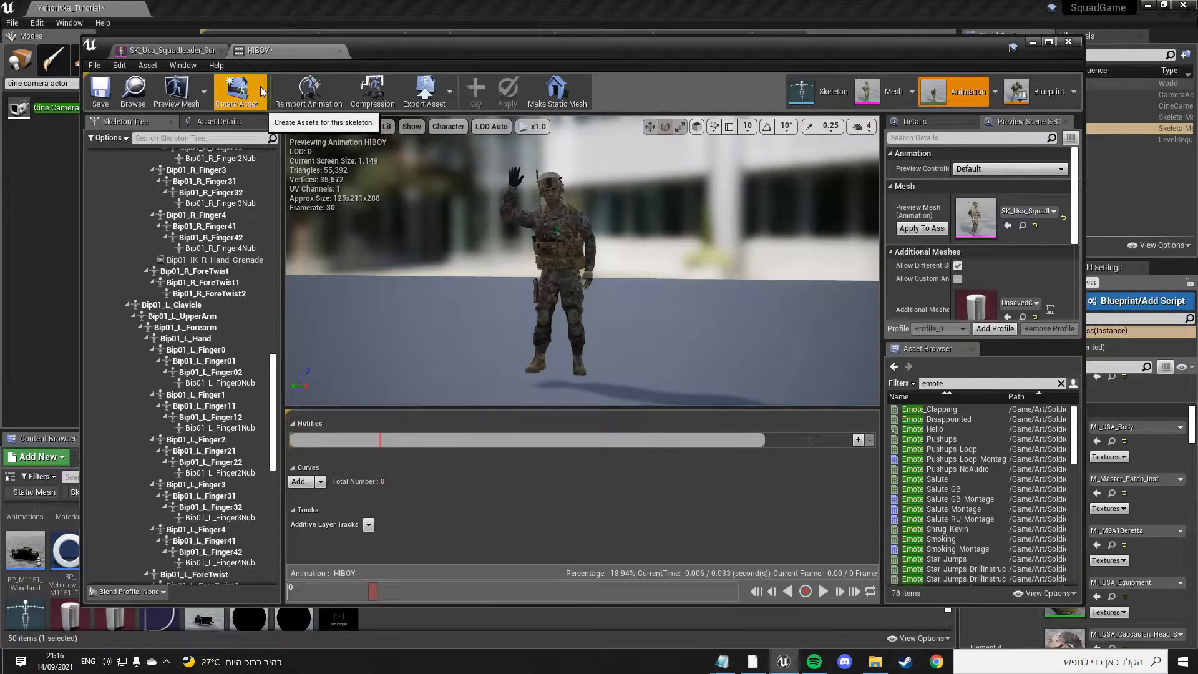
{"action": "right_click_drag", "start_coordinate": [500, 220], "coordinate": [477, 212]}
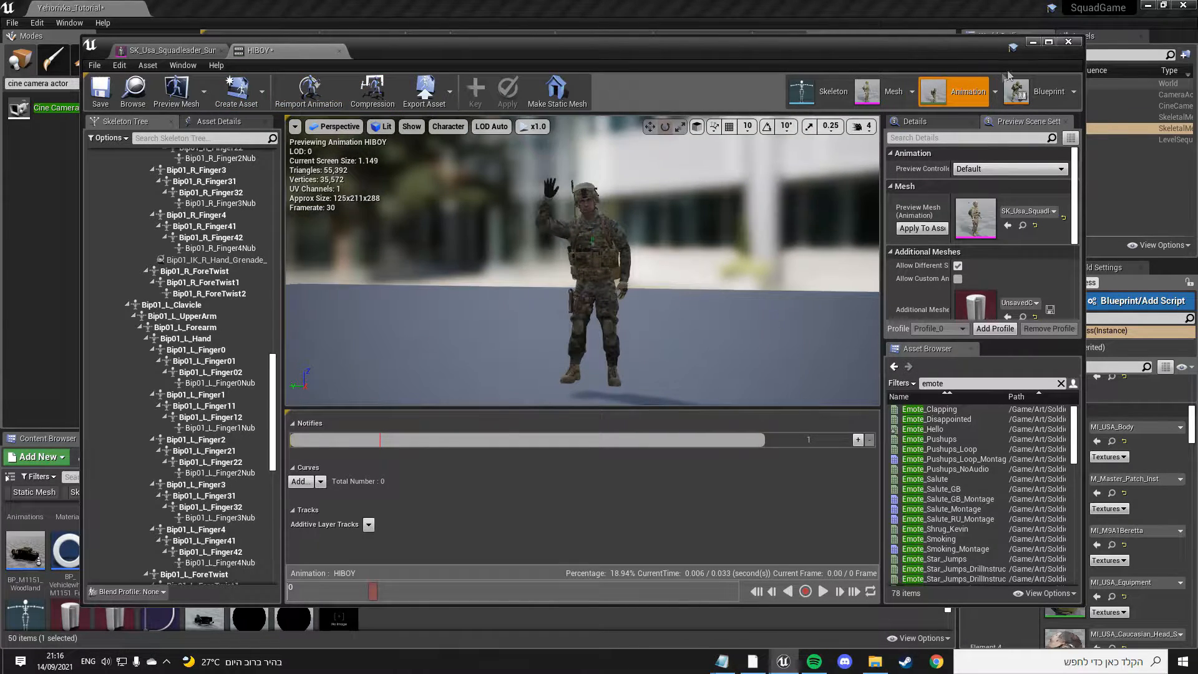
{"action": "right_click_drag", "start_coordinate": [712, 210], "coordinate": [733, 213]}
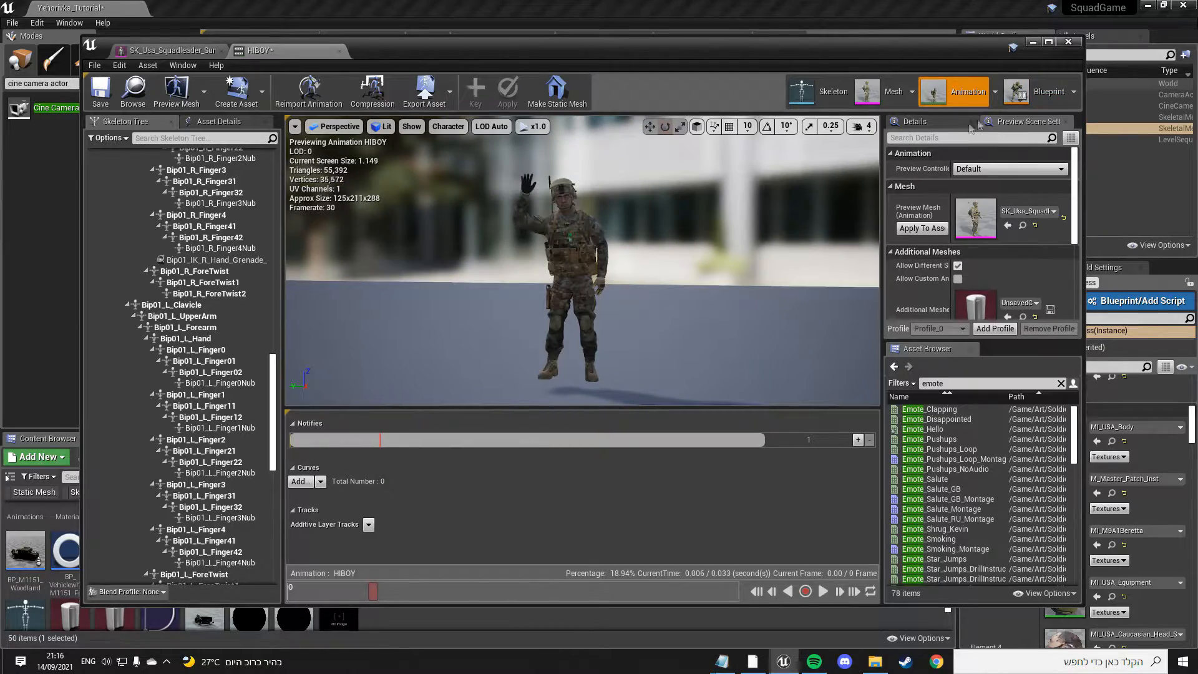
{"action": "left_click", "coordinate": [1069, 42]}
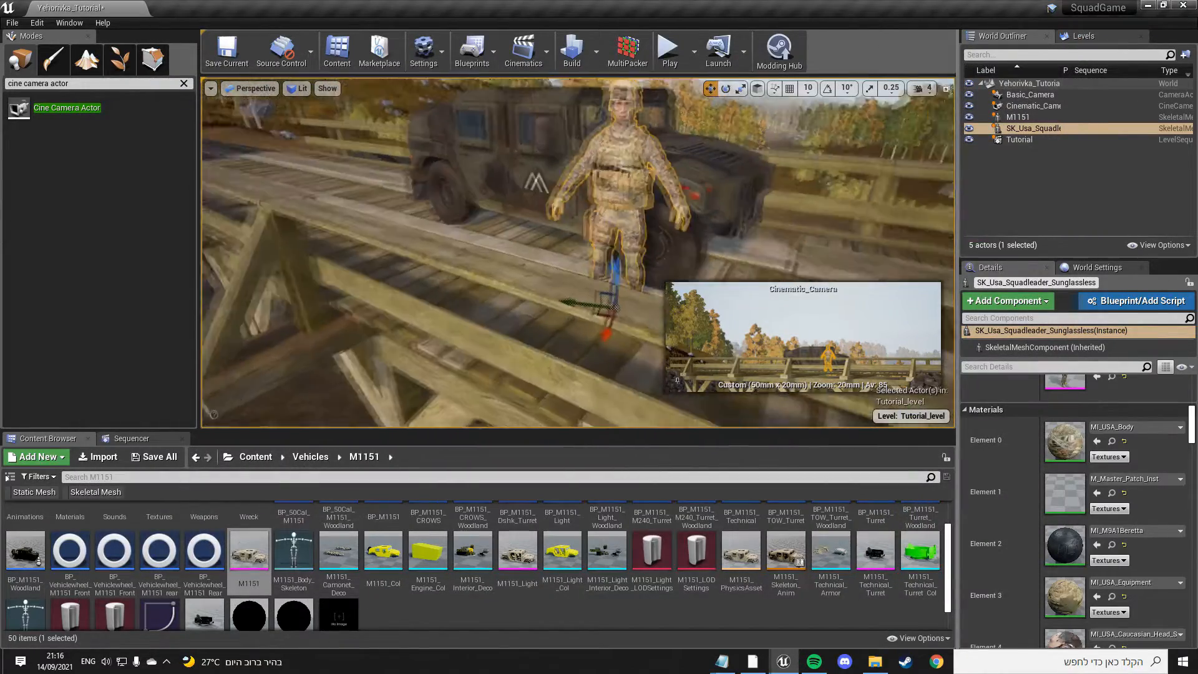
Step: Set the placed soldier's Animation Mode to Use Animation Asset
{"action": "scroll", "coordinate": [1076, 437], "scroll_direction": "up", "scroll_amount": 5}
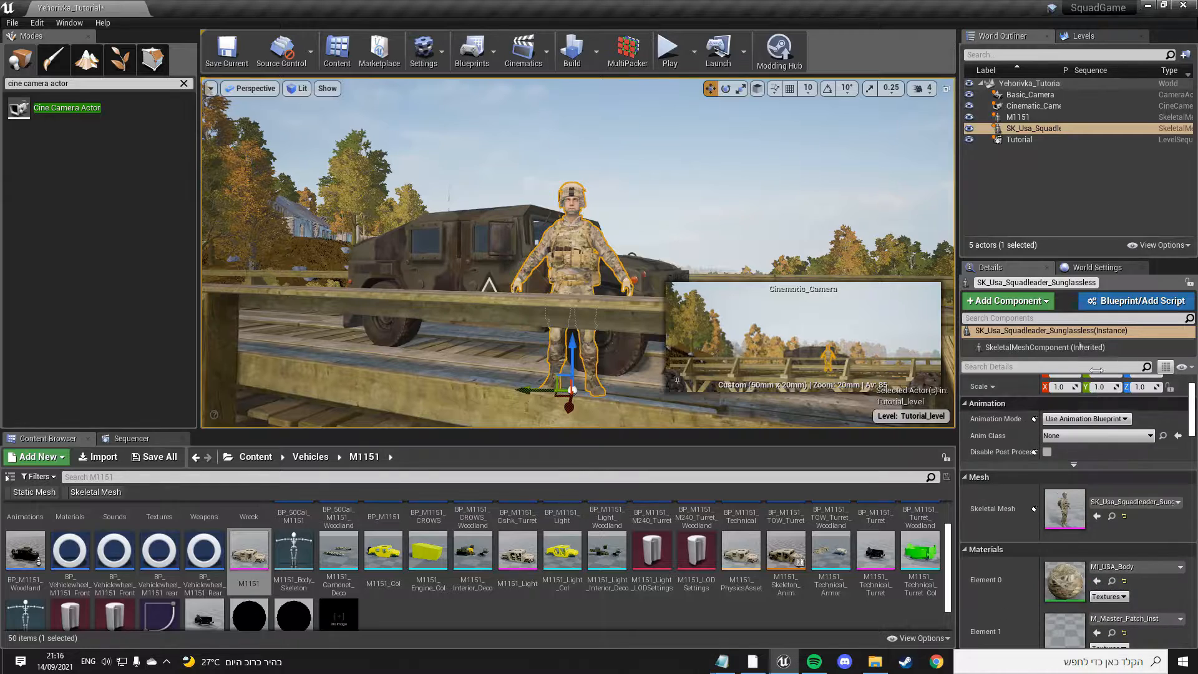
{"action": "scroll", "coordinate": [1059, 377], "scroll_direction": "up", "scroll_amount": 2}
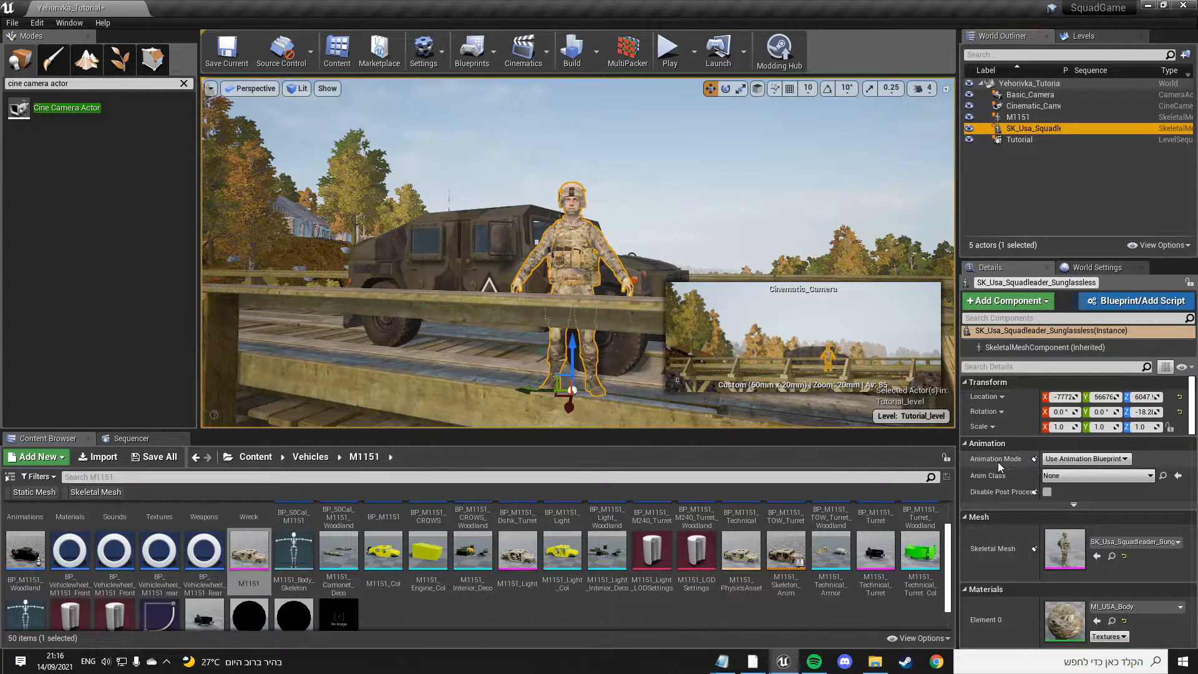
{"action": "left_click", "coordinate": [1065, 462]}
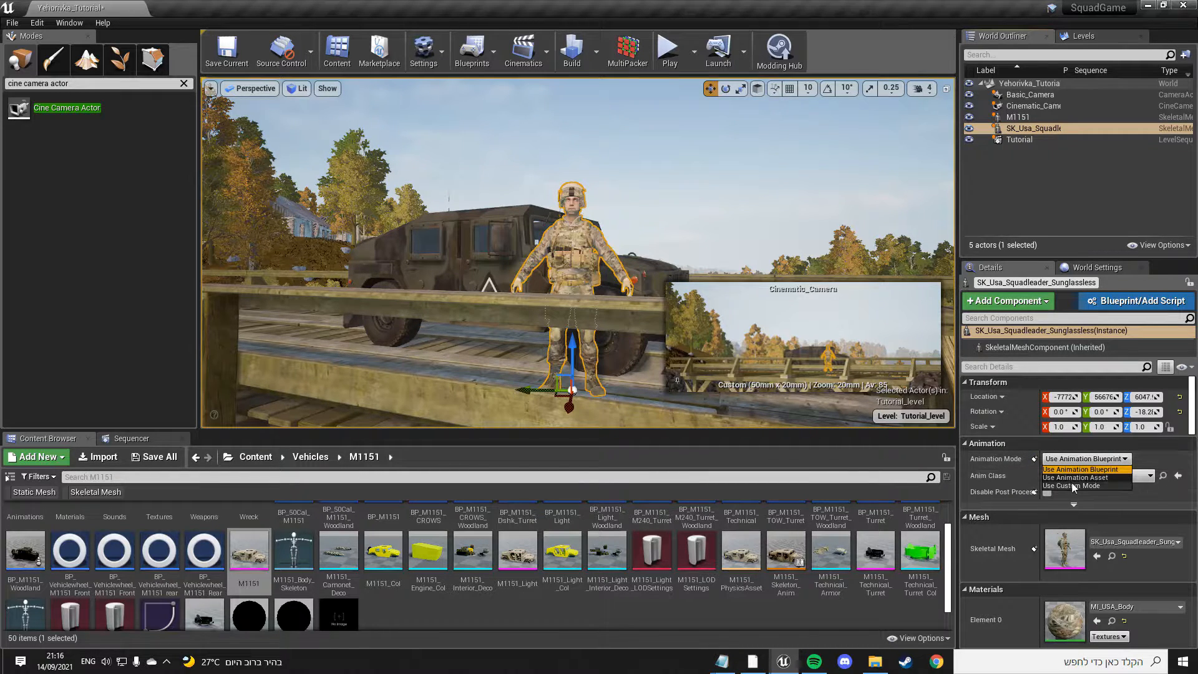
{"action": "left_click", "coordinate": [1116, 478]}
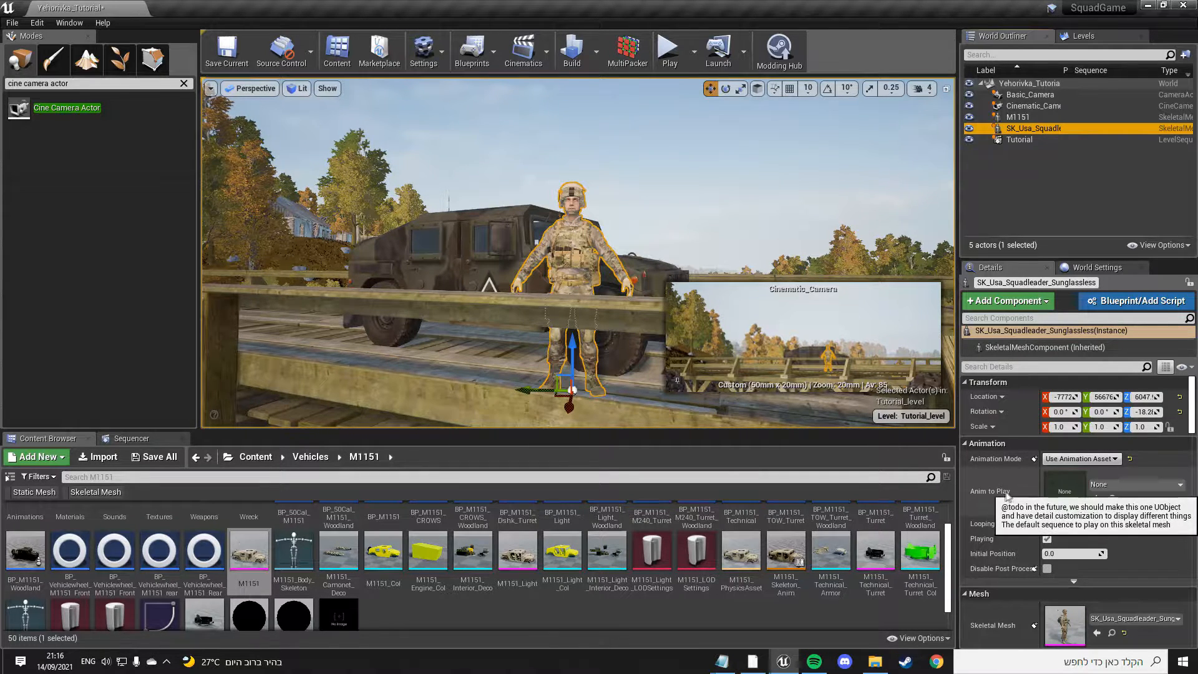
Step: Assign the HIBOY animation sequence as the soldier's Anim to Play
{"action": "left_click", "coordinate": [1141, 486]}
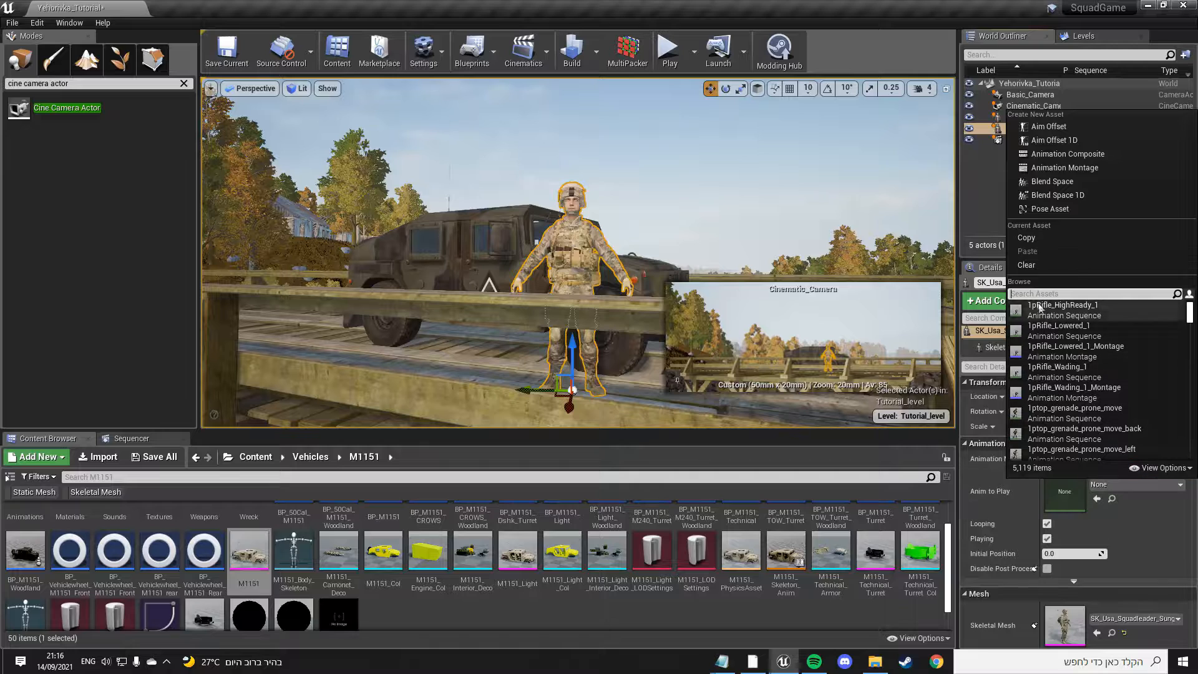
{"action": "left_click", "coordinate": [1140, 502]}
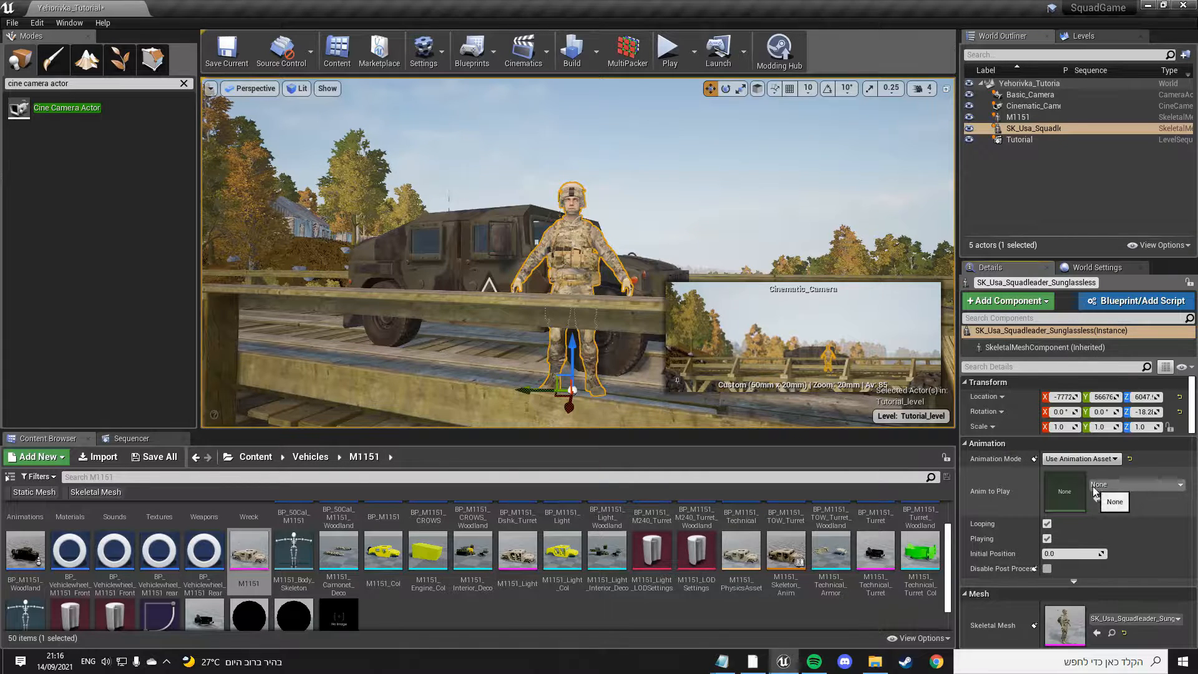
{"action": "left_click", "coordinate": [1126, 486]}
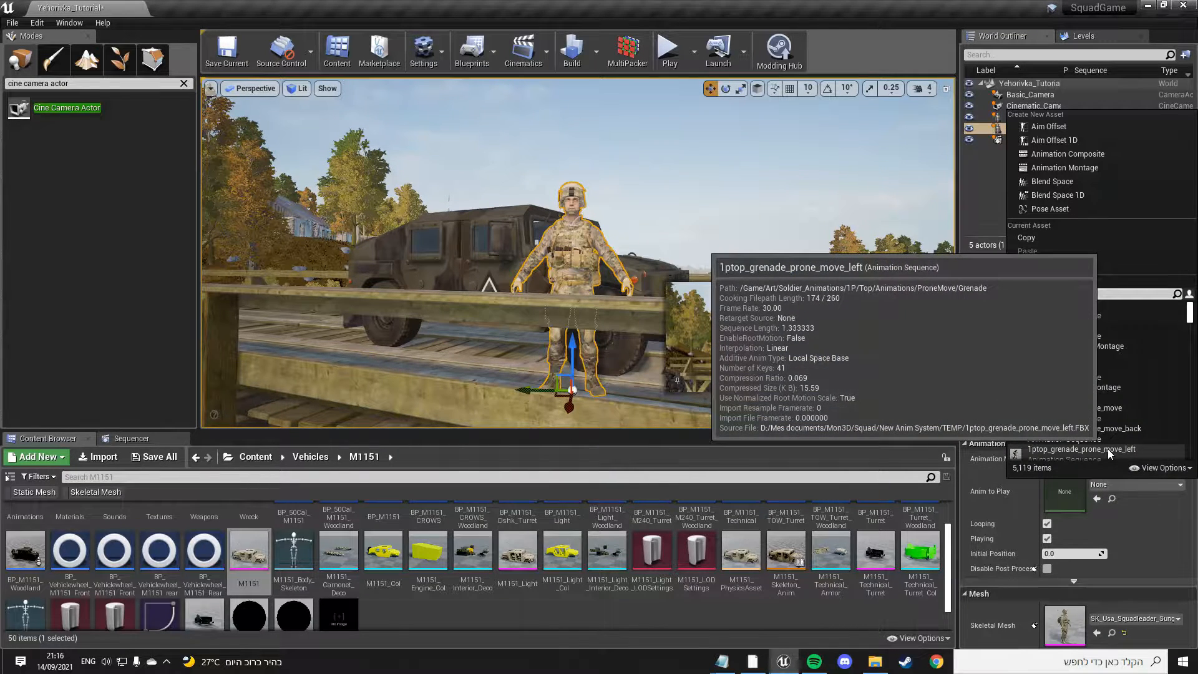
{"action": "type", "text": "hiboy"}
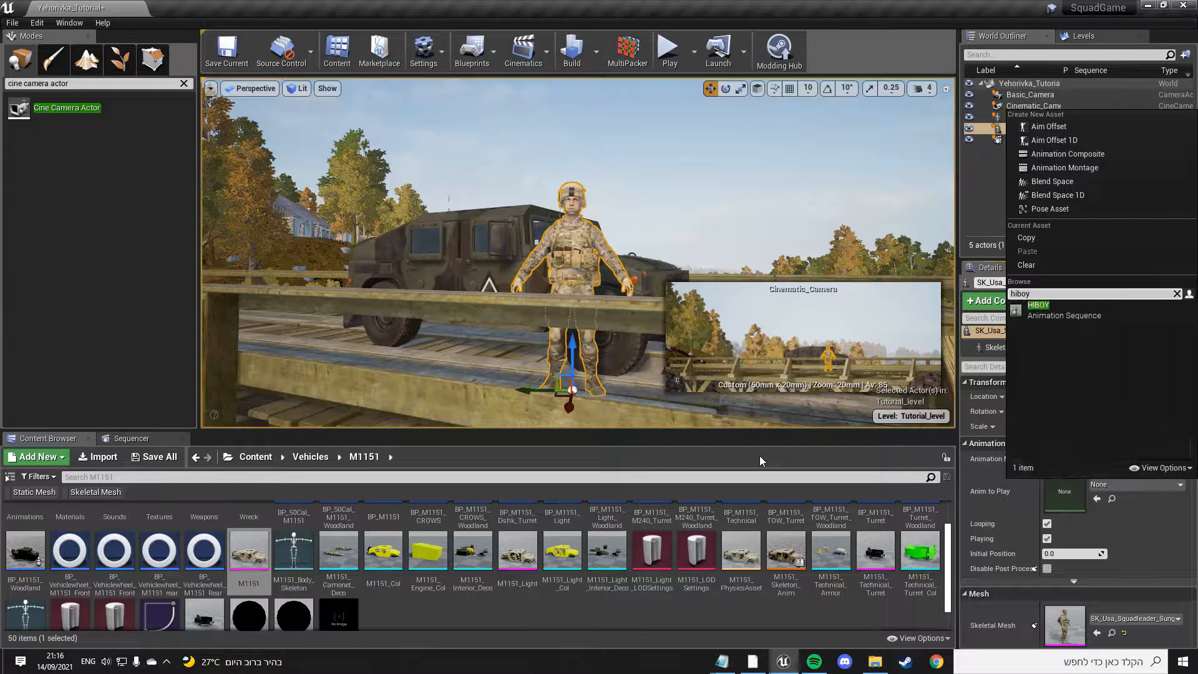
{"action": "left_click", "coordinate": [1015, 312]}
Step: Nudge the waving soldier slightly across the bridge beside the M1151
{"action": "right_click_drag", "start_coordinate": [717, 219], "coordinate": [718, 199]}
{"action": "key", "text": "s"}
{"action": "key", "text": "w"}
{"action": "key", "text": "w"}
{"action": "right_click_drag", "start_coordinate": [561, 338], "coordinate": [560, 400]}
{"action": "key", "text": "s"}
{"action": "left_click_drag", "start_coordinate": [560, 339], "coordinate": [560, 342]}
{"action": "key", "text": "w"}
{"action": "mouse_move", "coordinate": [561, 342]}
{"action": "right_mouse_down"}
{"action": "mouse_move", "coordinate": [561, 355]}
{"action": "mouse_move", "coordinate": [560, 306]}
{"action": "mouse_move", "coordinate": [560, 343]}
{"action": "mouse_move", "coordinate": [560, 306]}
{"action": "mouse_move", "coordinate": [561, 330]}
{"action": "right_mouse_up"}
{"action": "key", "text": "s"}
Step: Pilot Cinematic_Camera, slightly reframe the bridge shot with the soldier and M1151, and stop piloting
{"action": "left_click", "coordinate": [270, 91]}
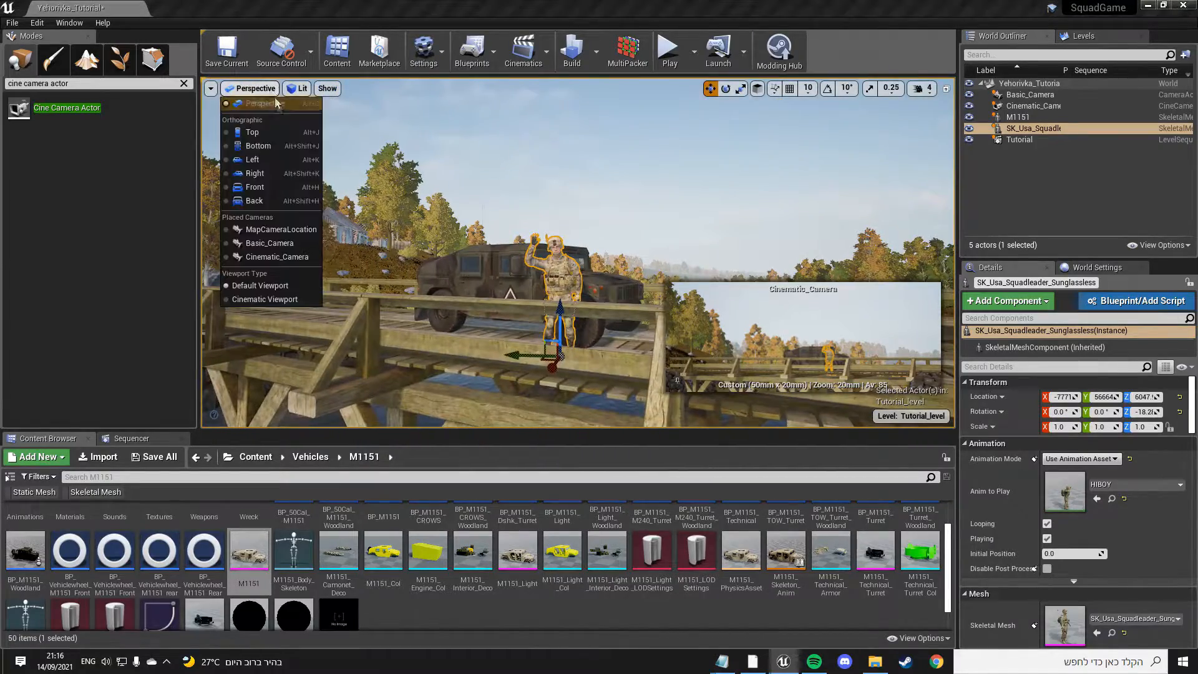
{"action": "left_click", "coordinate": [277, 256]}
{"action": "right_click_drag", "start_coordinate": [577, 253], "coordinate": [637, 293]}
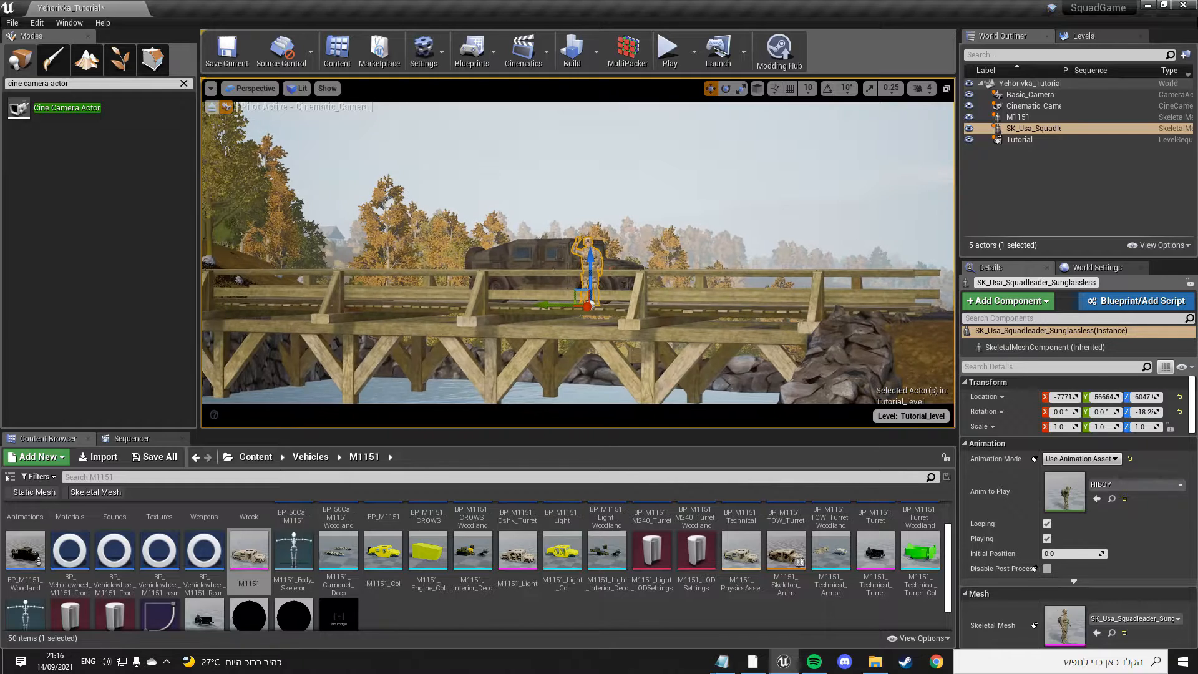
{"action": "left_click", "coordinate": [682, 208]}
{"action": "right_click_drag", "start_coordinate": [682, 208], "coordinate": [687, 218]}
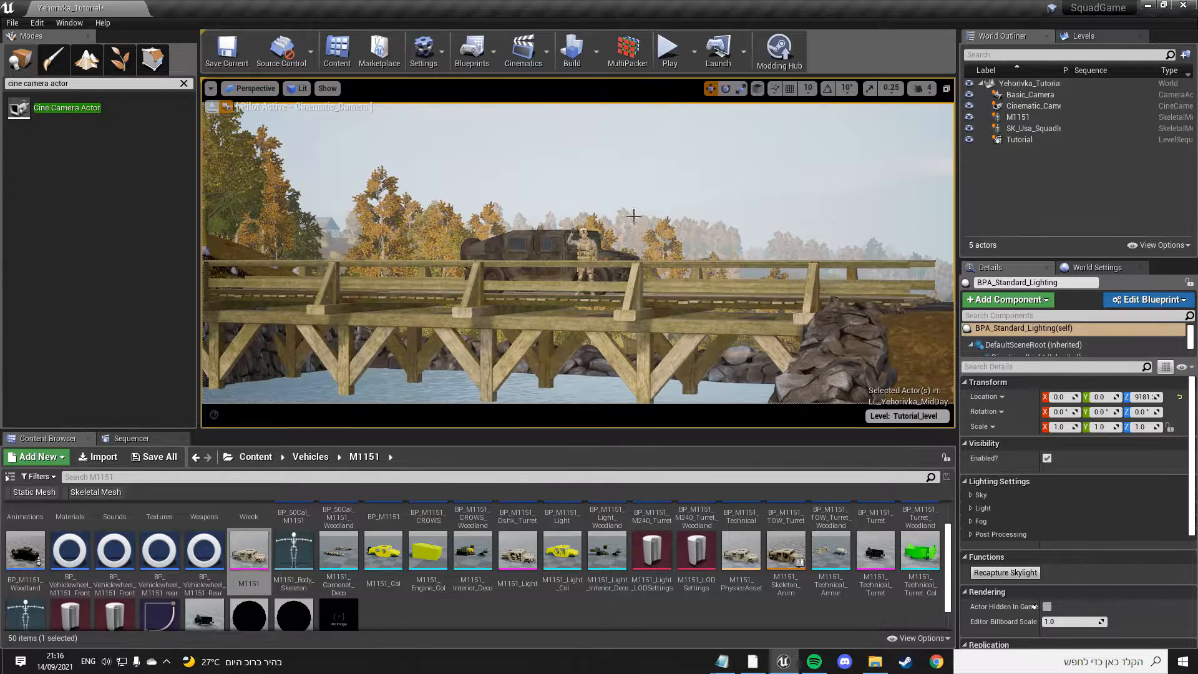
{"action": "right_click_drag", "start_coordinate": [687, 253], "coordinate": [686, 247]}
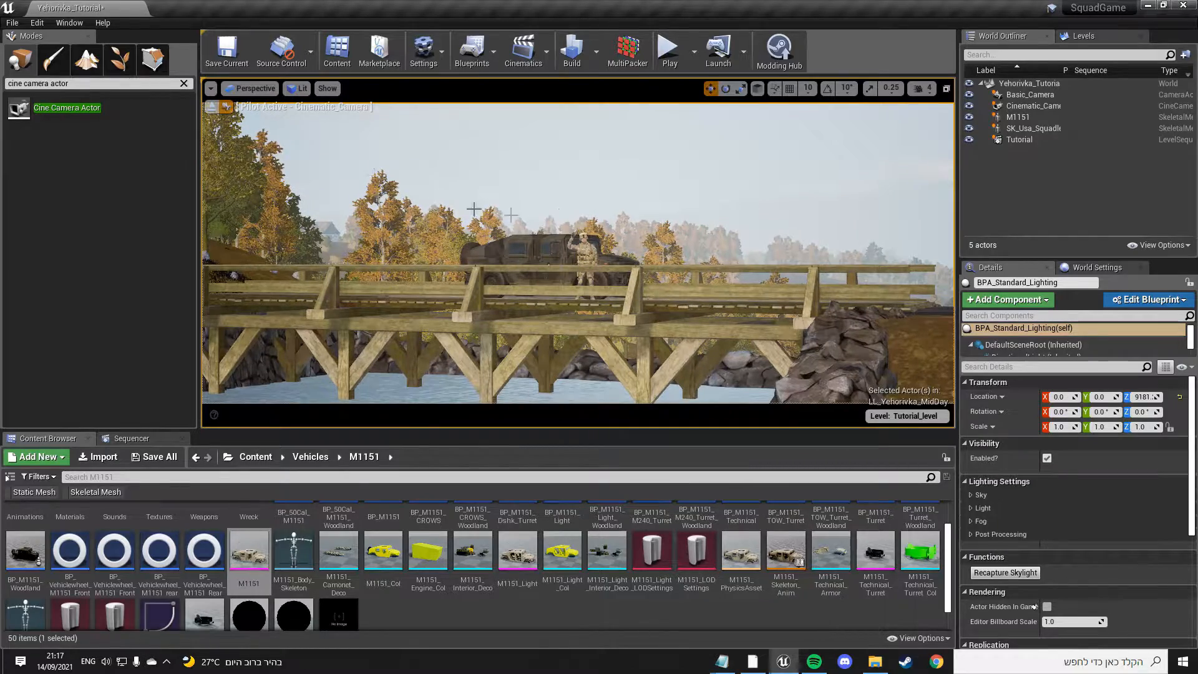
{"action": "left_click", "coordinate": [225, 107]}
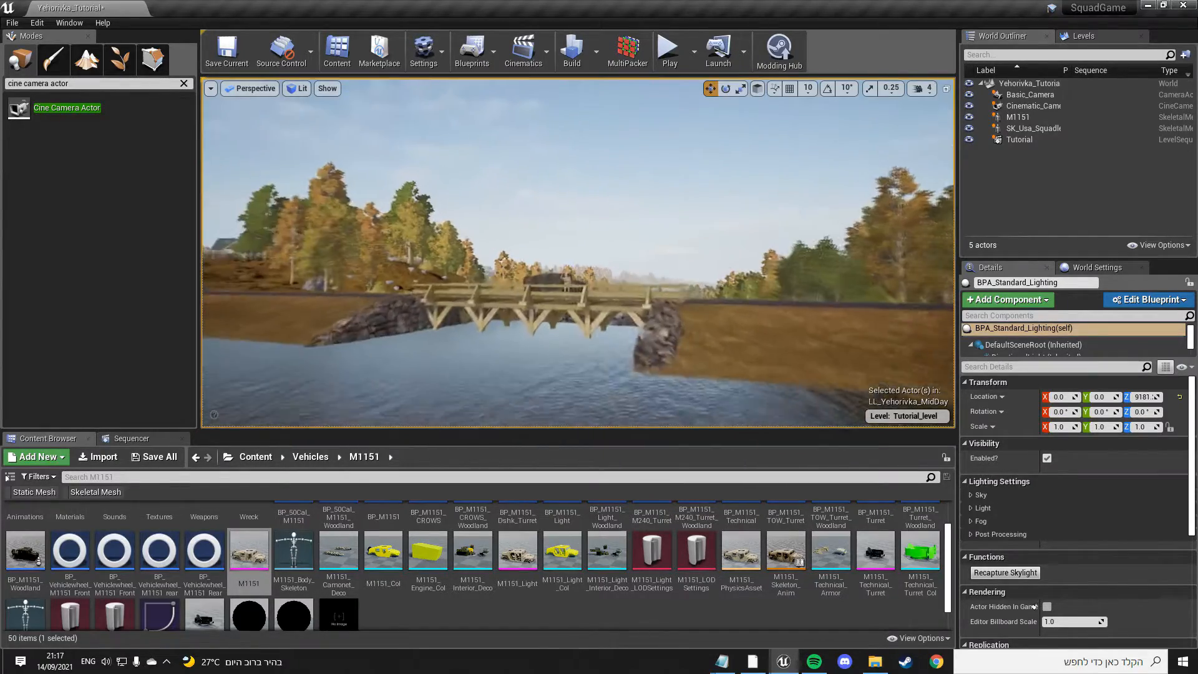
Step: Open the M1151's skeletal mesh for editing, try rotating its root bone, and return to the level
{"action": "right_click_drag", "start_coordinate": [578, 253], "coordinate": [591, 271]}
{"action": "key", "text": "w"}
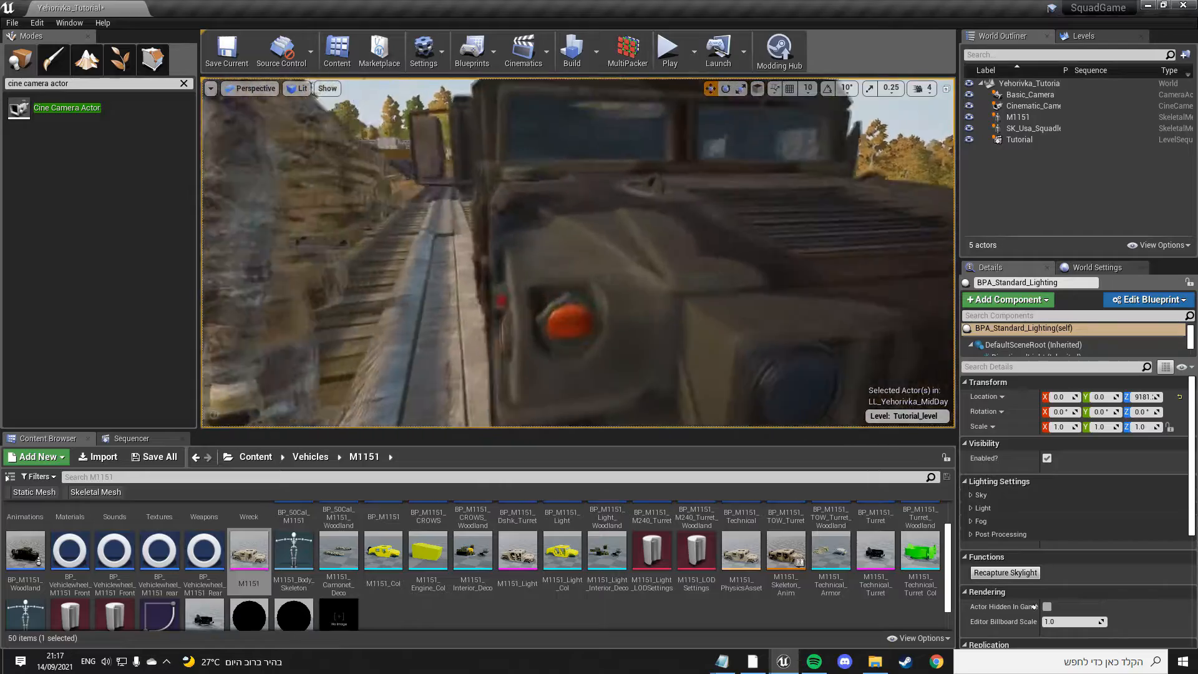
{"action": "right_click", "coordinate": [594, 132]}
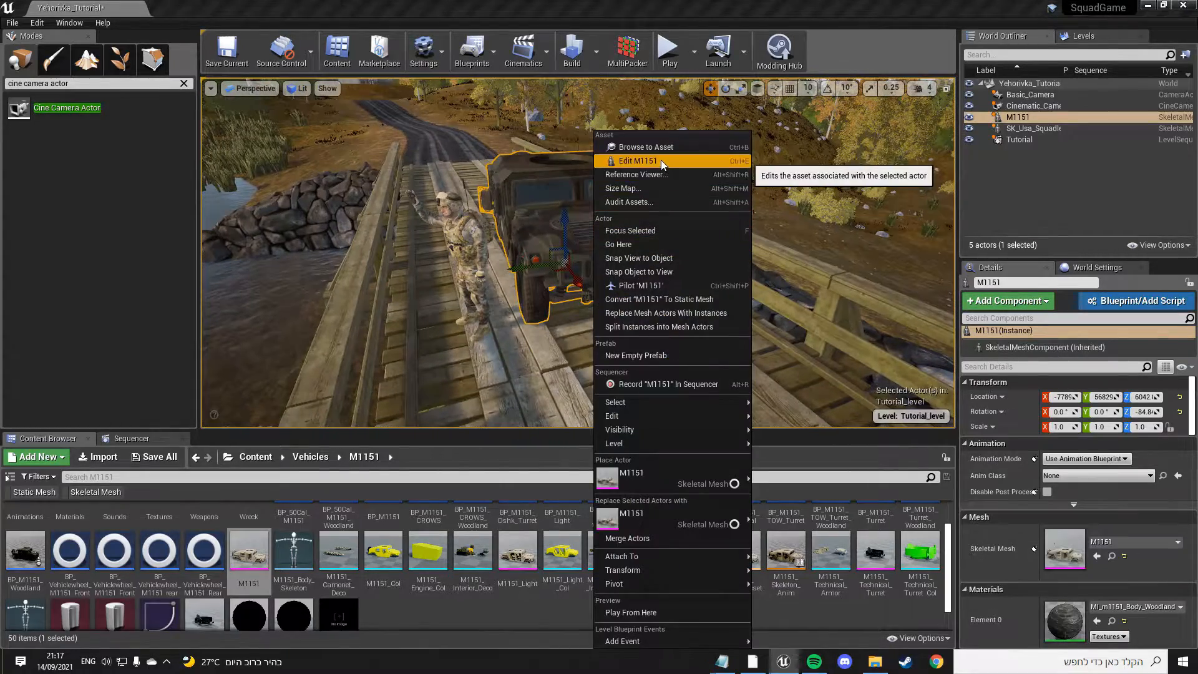
{"action": "left_click", "coordinate": [638, 161]}
{"action": "right_click_drag", "start_coordinate": [632, 367], "coordinate": [633, 367]}
{"action": "left_click_drag", "start_coordinate": [628, 456], "coordinate": [602, 456]}
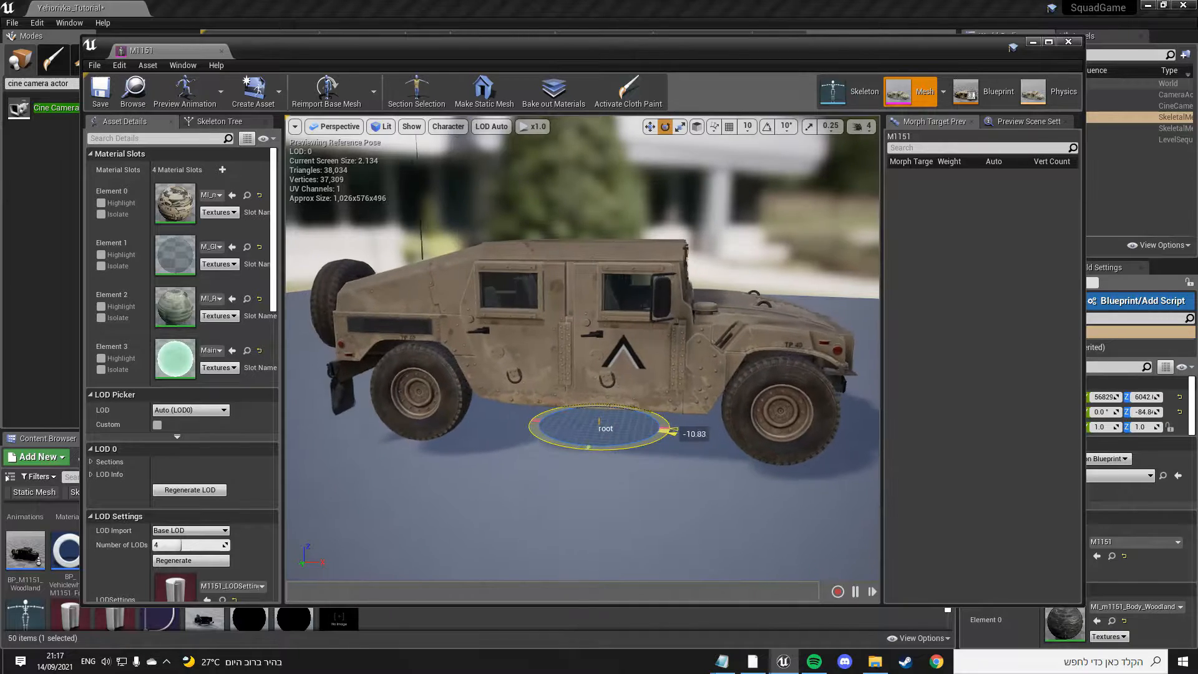
{"action": "key", "text": "ctrl+z"}
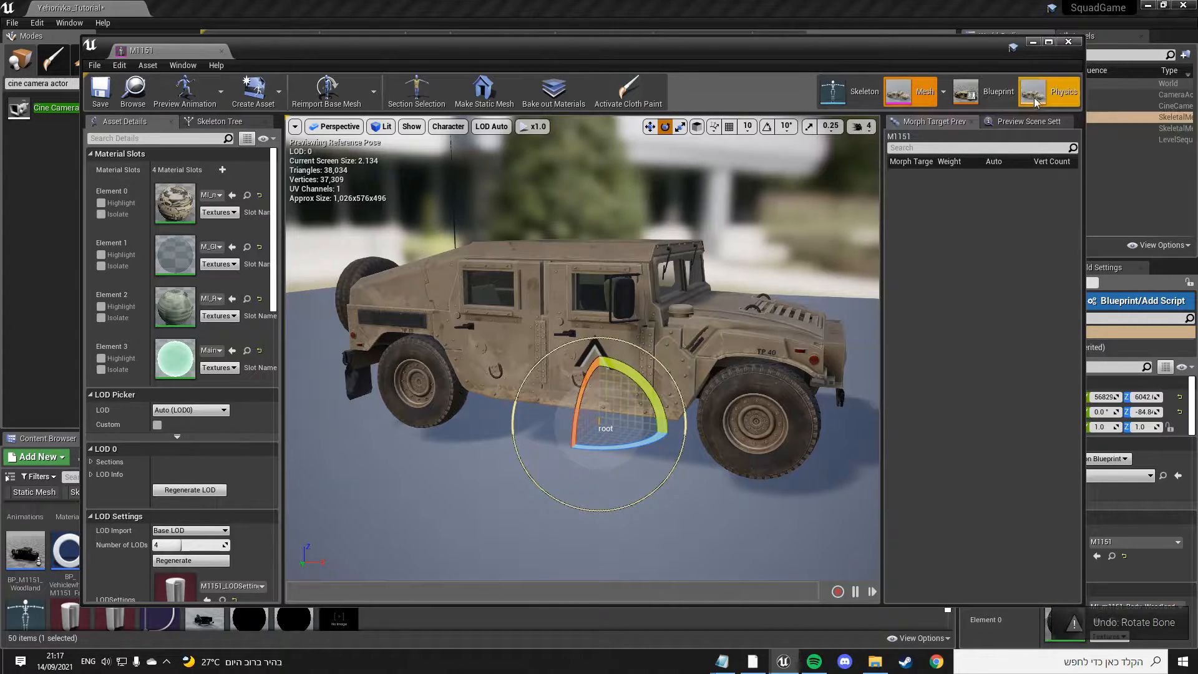
{"action": "left_click", "coordinate": [1068, 41]}
Step: Switch the viewport to look through Cinematic_Camera at the bridge
{"action": "right_click_drag", "start_coordinate": [687, 250], "coordinate": [689, 162]}
{"action": "key", "text": "w"}
{"action": "right_click", "coordinate": [627, 201]}
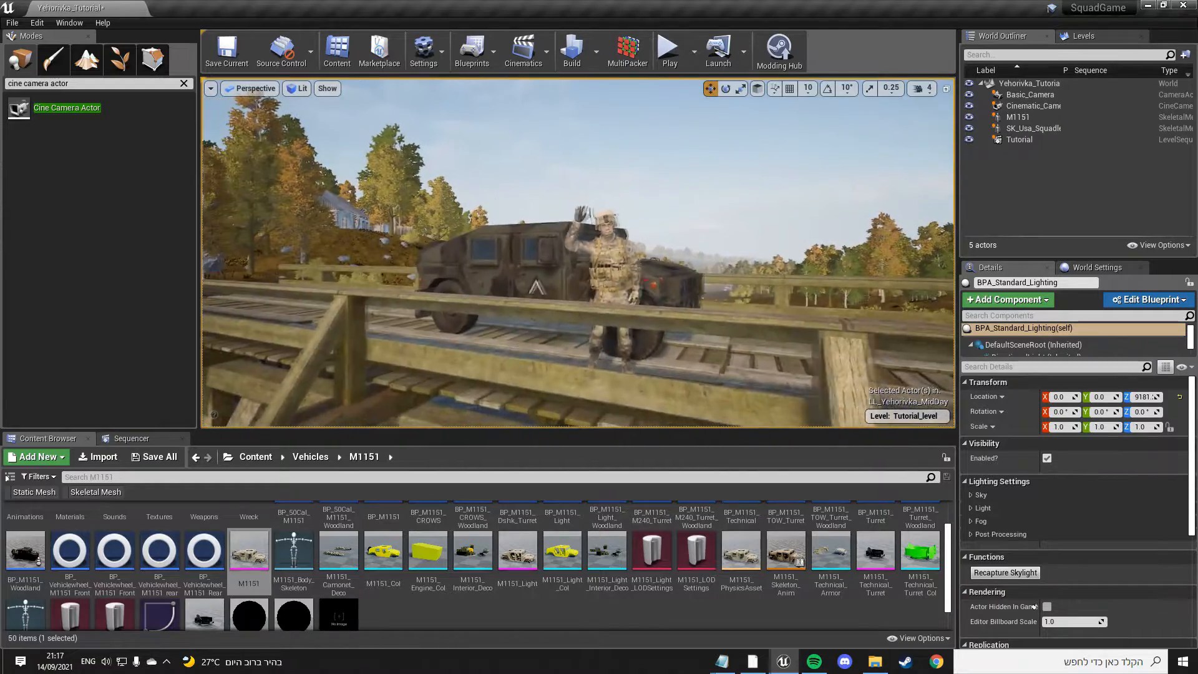
{"action": "left_click", "coordinate": [277, 89]}
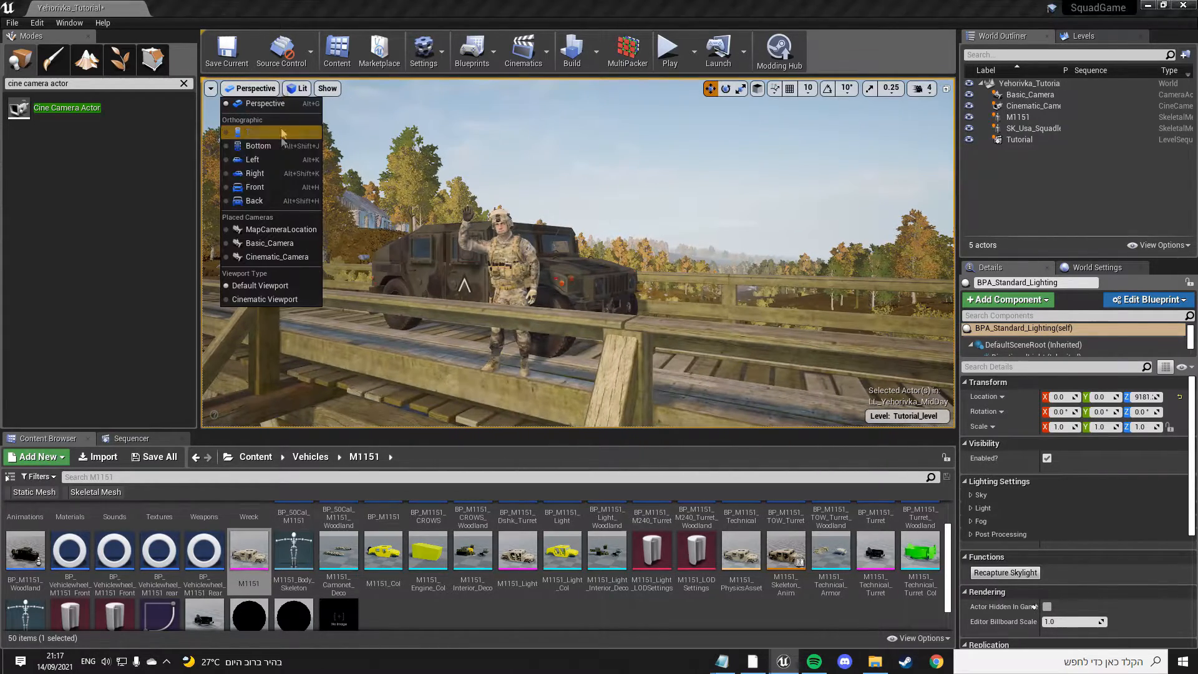
{"action": "left_click", "coordinate": [297, 257]}
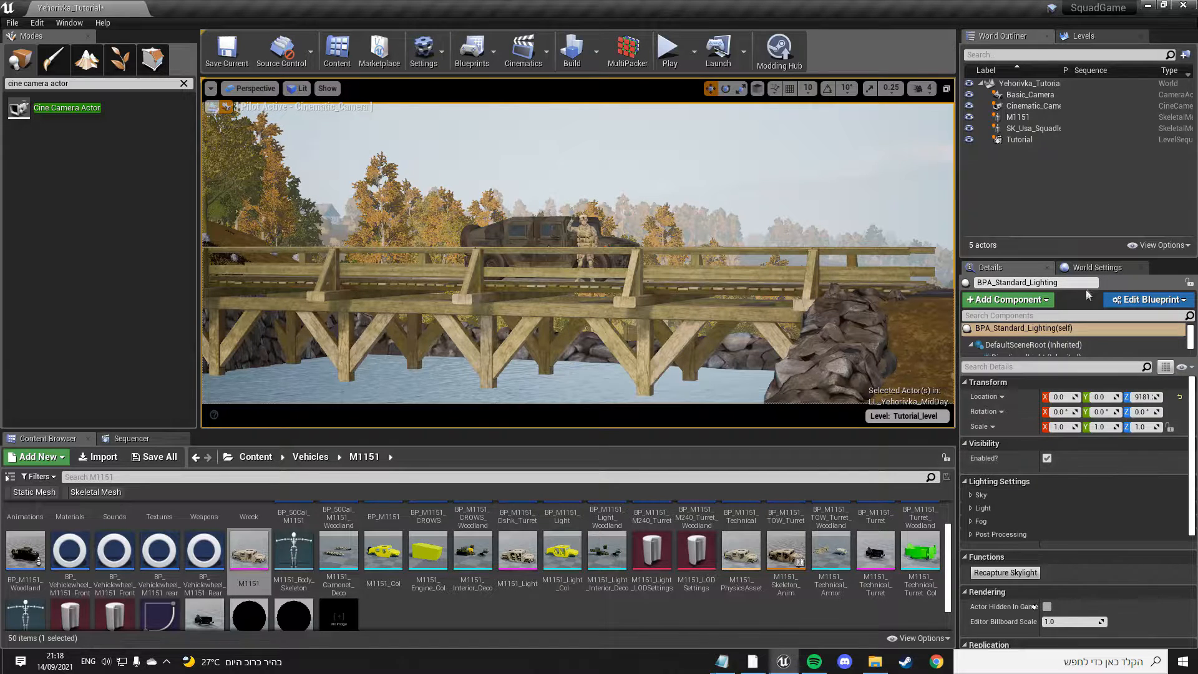
Step: Set Cinematic_Camera's Sensor Width to 49.469933 mm and its lens preset to 200mm Prime f/2
{"action": "left_click", "coordinate": [1035, 106]}
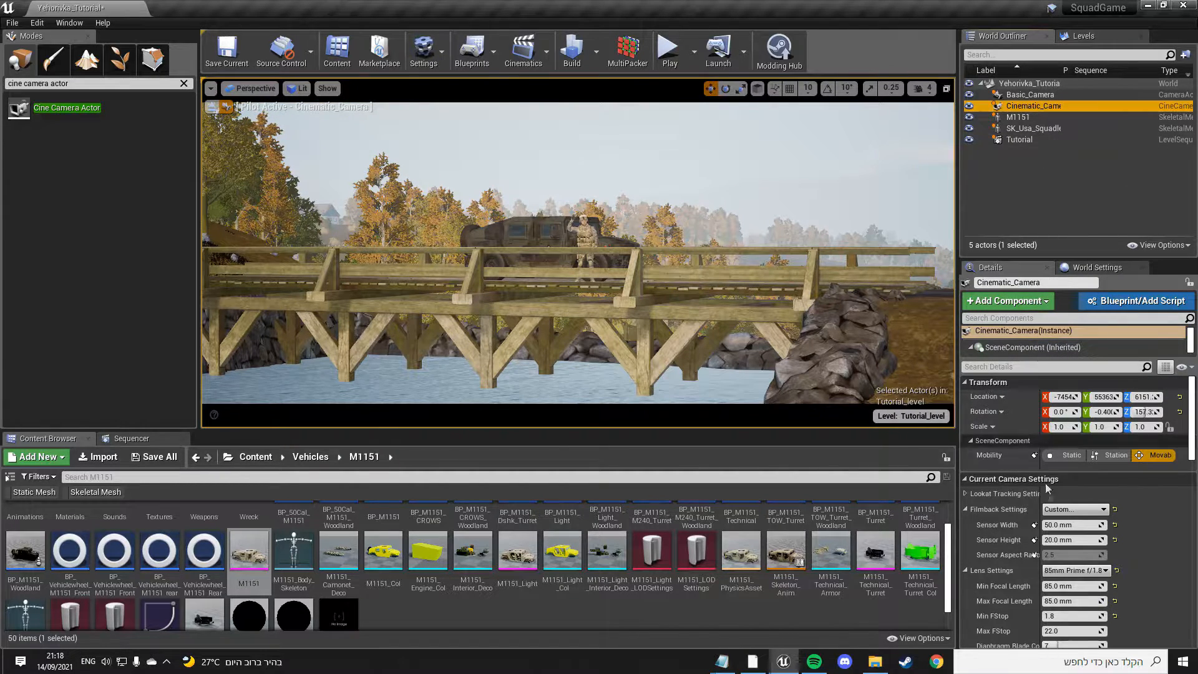
{"action": "scroll", "coordinate": [1043, 486], "scroll_direction": "down", "scroll_amount": 2}
{"action": "mouse_move", "coordinate": [1068, 484]}
{"action": "left_mouse_down"}
{"action": "mouse_move", "coordinate": [1099, 485]}
{"action": "mouse_move", "coordinate": [1066, 485]}
{"action": "left_mouse_up"}
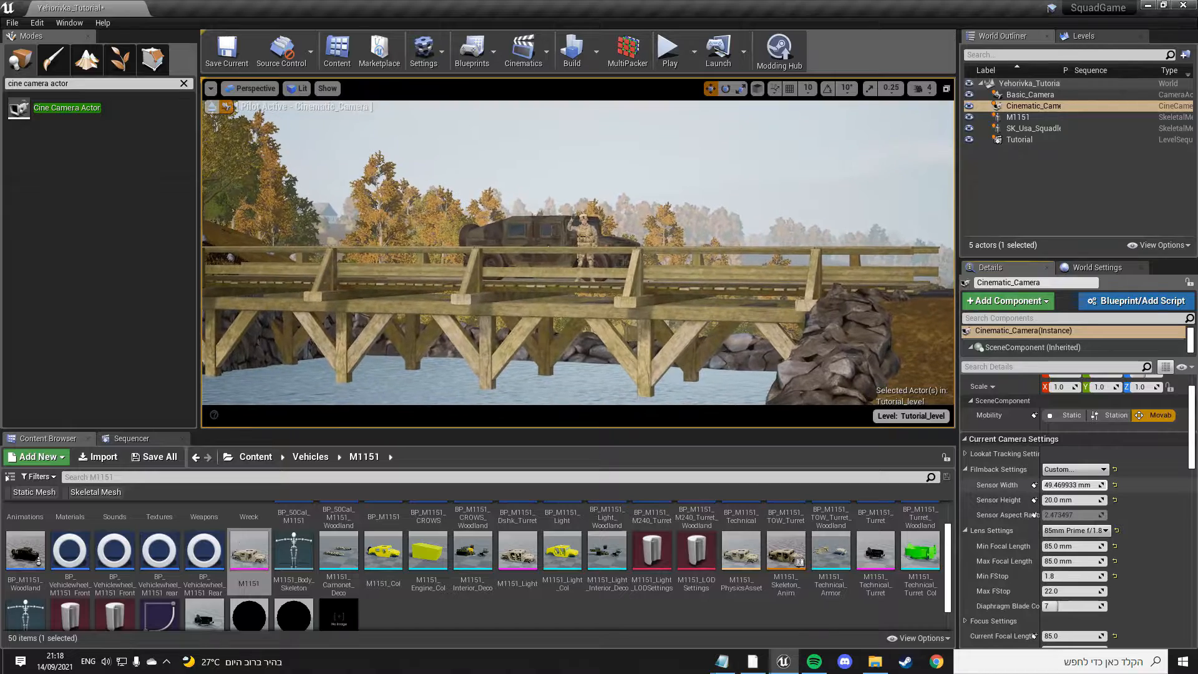
{"action": "left_click", "coordinate": [1075, 531]}
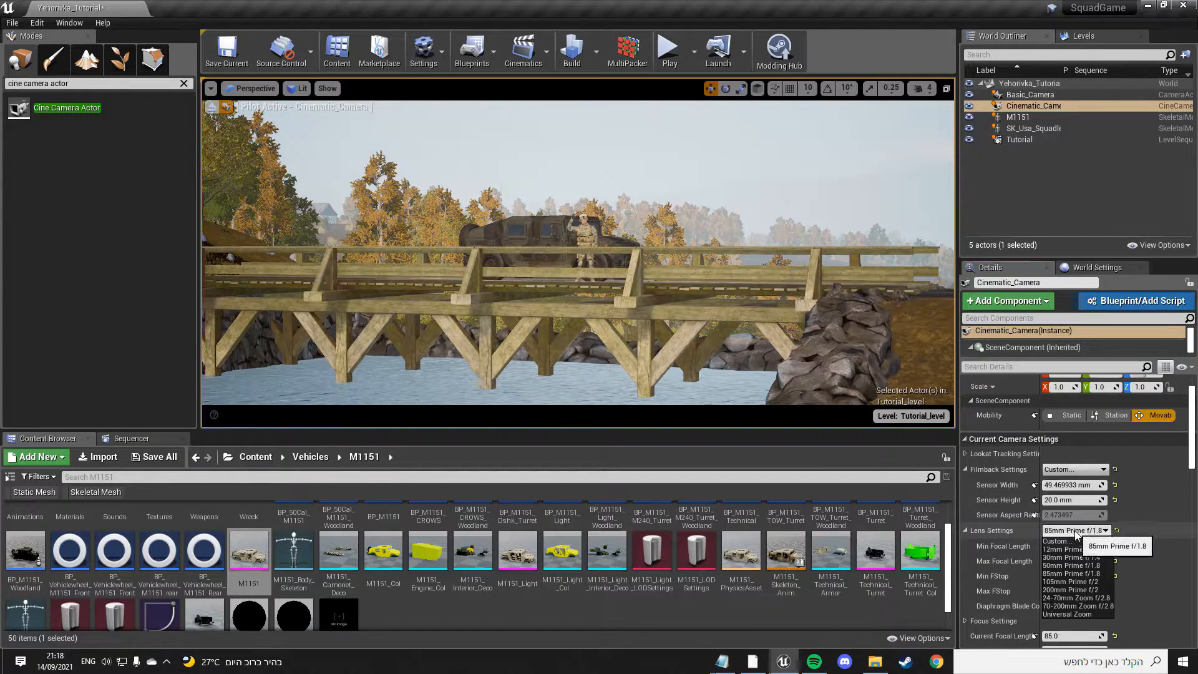
{"action": "left_click", "coordinate": [1082, 589]}
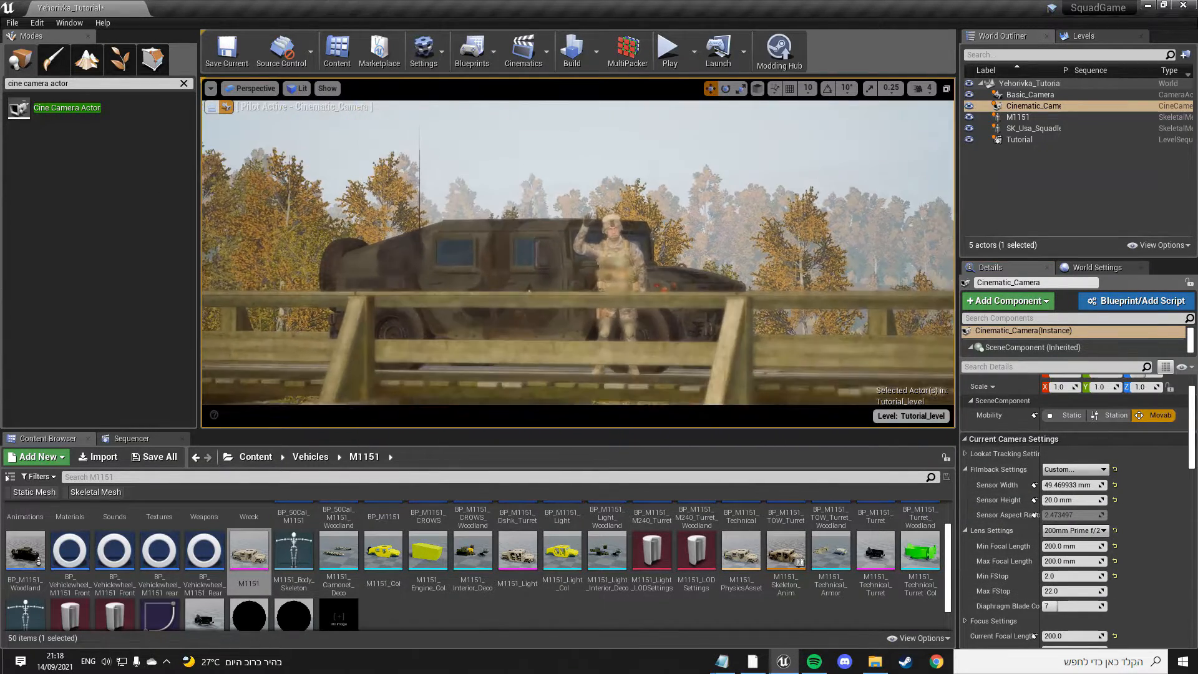
Step: Reframe the piloted Cinematic_Camera shot closer around the waving soldier and the M1151
{"action": "right_click_drag", "start_coordinate": [578, 252], "coordinate": [577, 273]}
{"action": "mouse_move", "coordinate": [917, 384]}
{"action": "right_mouse_down"}
{"action": "mouse_move", "coordinate": [998, 399]}
{"action": "mouse_move", "coordinate": [899, 381]}
{"action": "mouse_move", "coordinate": [955, 377]}
{"action": "mouse_move", "coordinate": [924, 374]}
{"action": "mouse_move", "coordinate": [917, 387]}
{"action": "right_mouse_up"}
{"action": "key", "text": "w"}
{"action": "key", "text": "s"}
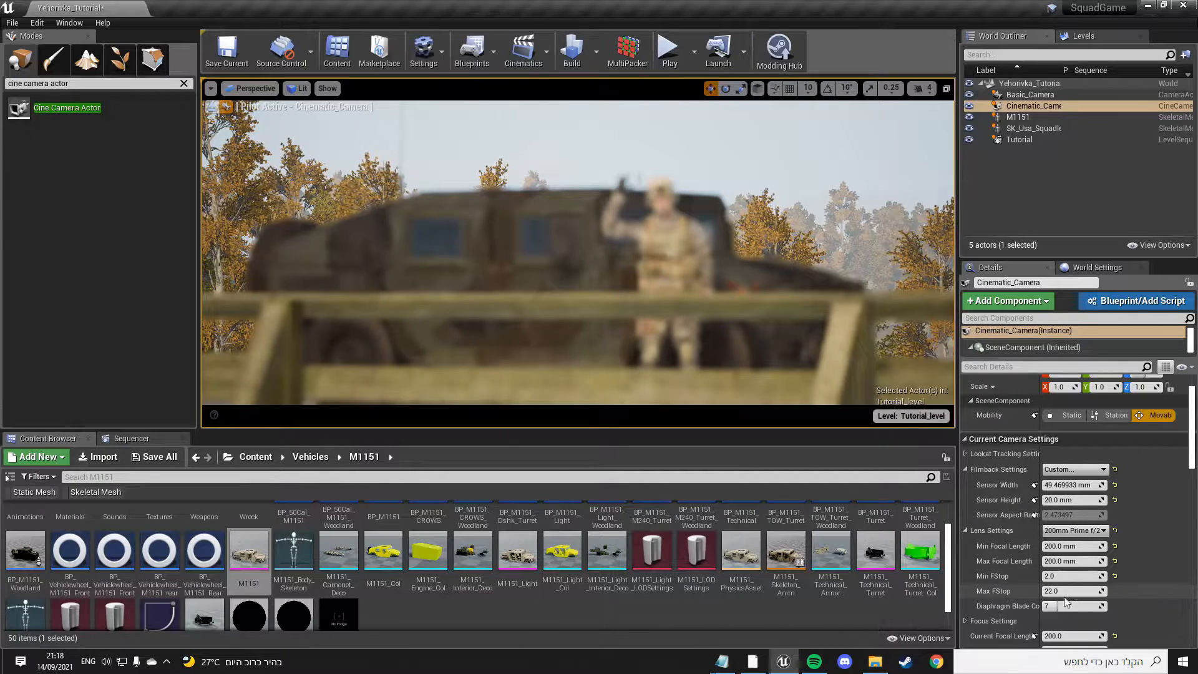
Step: Set Cinematic_Camera's Current Aperture to 6.601136 and slightly adjust the framing of the soldier and M1151
{"action": "scroll", "coordinate": [1074, 586], "scroll_direction": "down", "scroll_amount": 1}
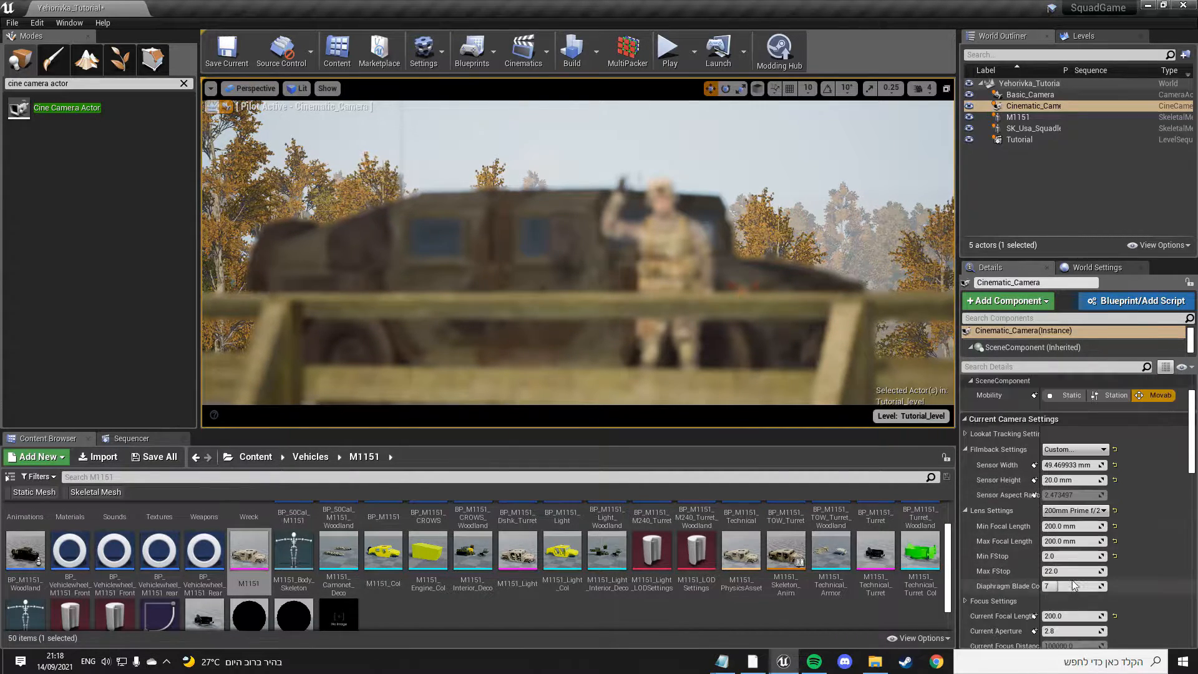
{"action": "scroll", "coordinate": [1073, 585], "scroll_direction": "down", "scroll_amount": 3}
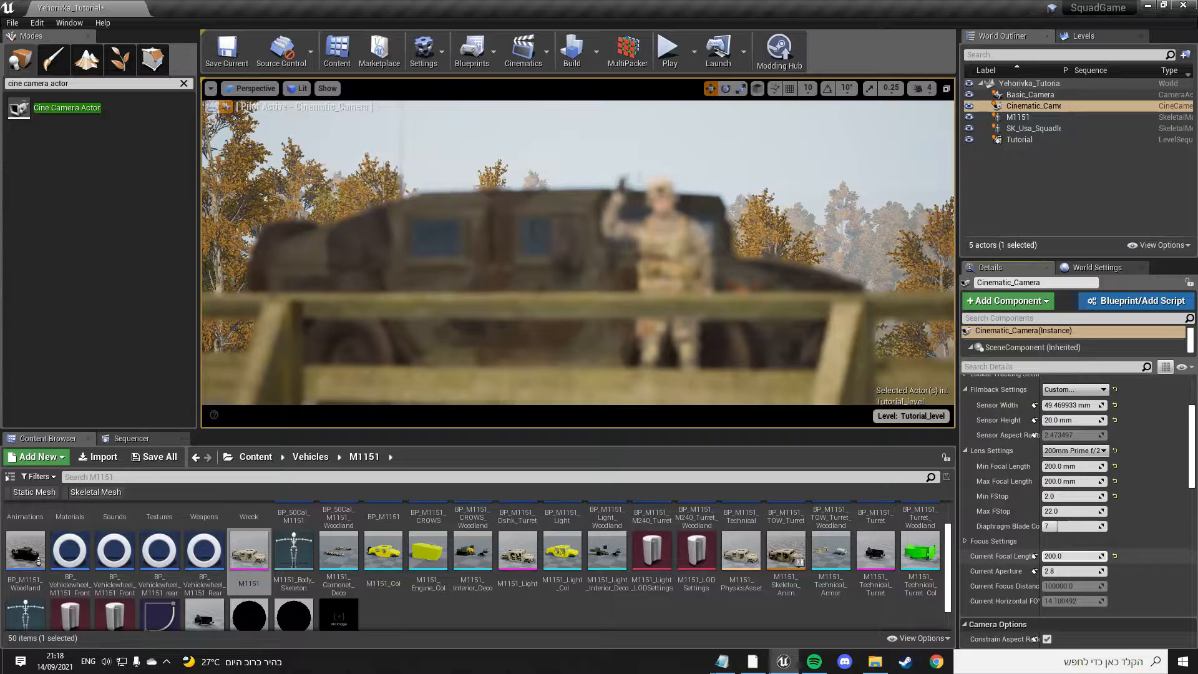
{"action": "mouse_move", "coordinate": [1071, 571]}
{"action": "left_mouse_down"}
{"action": "mouse_move", "coordinate": [1043, 571]}
{"action": "mouse_move", "coordinate": [1123, 571]}
{"action": "mouse_move", "coordinate": [1044, 571]}
{"action": "mouse_move", "coordinate": [1057, 571]}
{"action": "left_mouse_up"}
{"action": "mouse_move", "coordinate": [811, 312]}
{"action": "right_mouse_down"}
{"action": "mouse_move", "coordinate": [780, 355]}
{"action": "mouse_move", "coordinate": [789, 312]}
{"action": "right_mouse_up"}
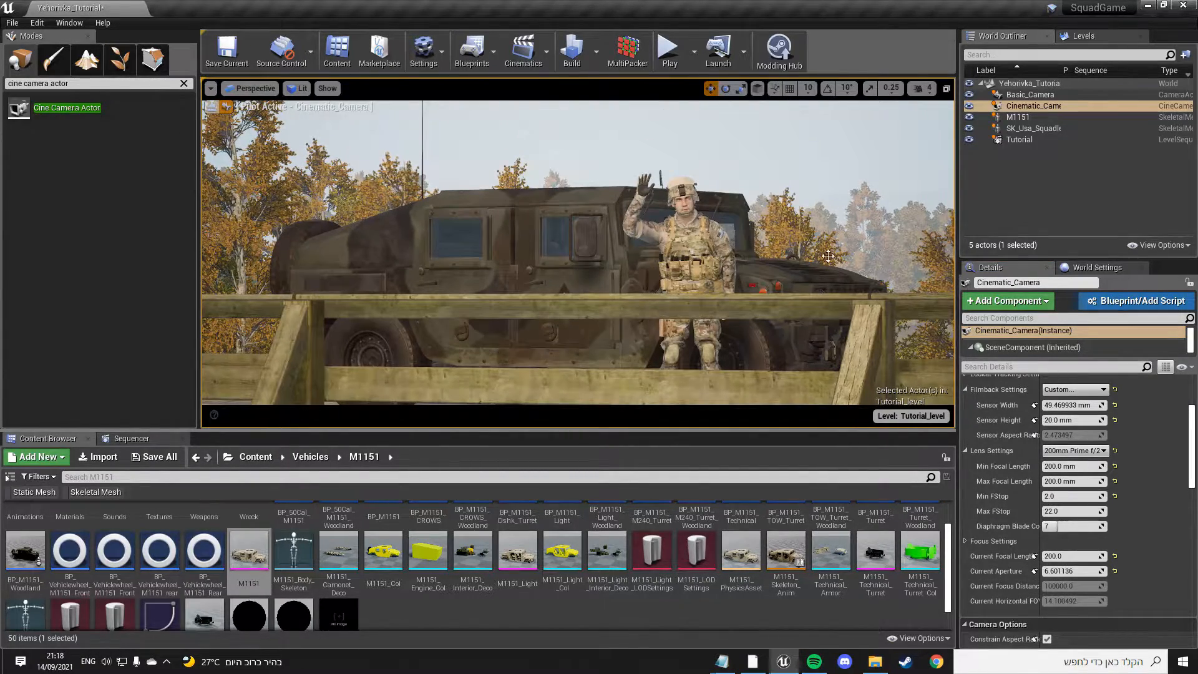
Step: Stop piloting Cinematic_Camera and select it so its preview shows over a free view of the bridge
{"action": "left_click", "coordinate": [691, 248]}
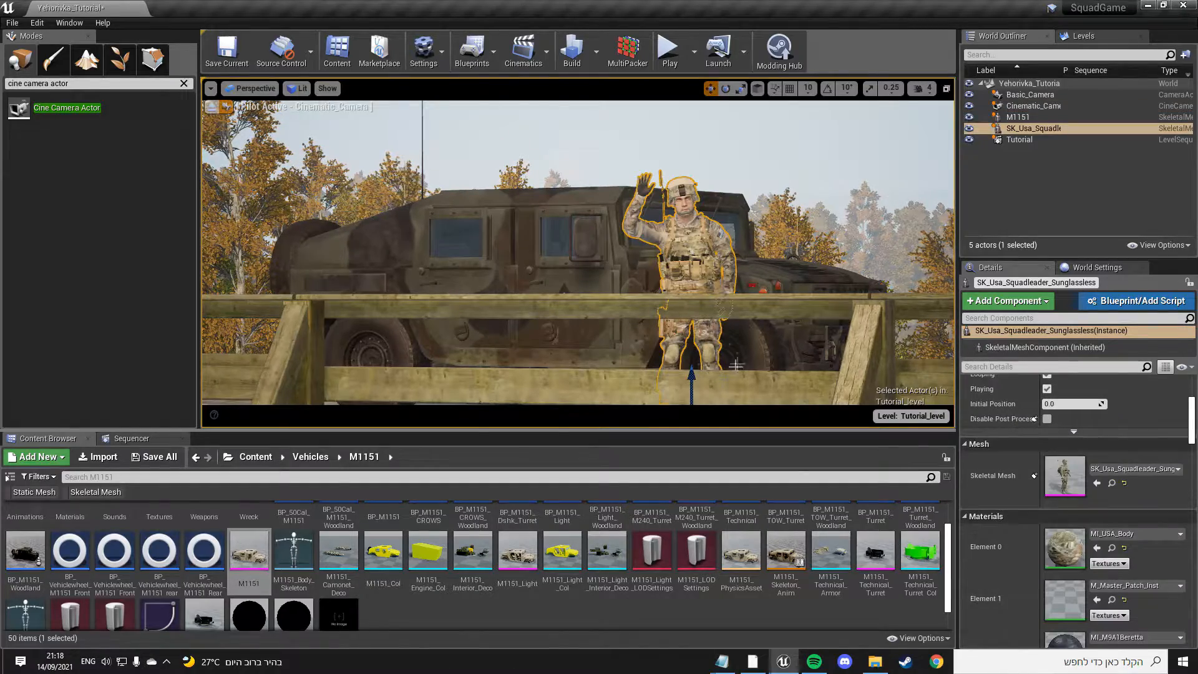
{"action": "left_click", "coordinate": [212, 107]}
{"action": "right_click_drag", "start_coordinate": [636, 206], "coordinate": [684, 187]}
{"action": "right_click_drag", "start_coordinate": [577, 253], "coordinate": [325, 142]}
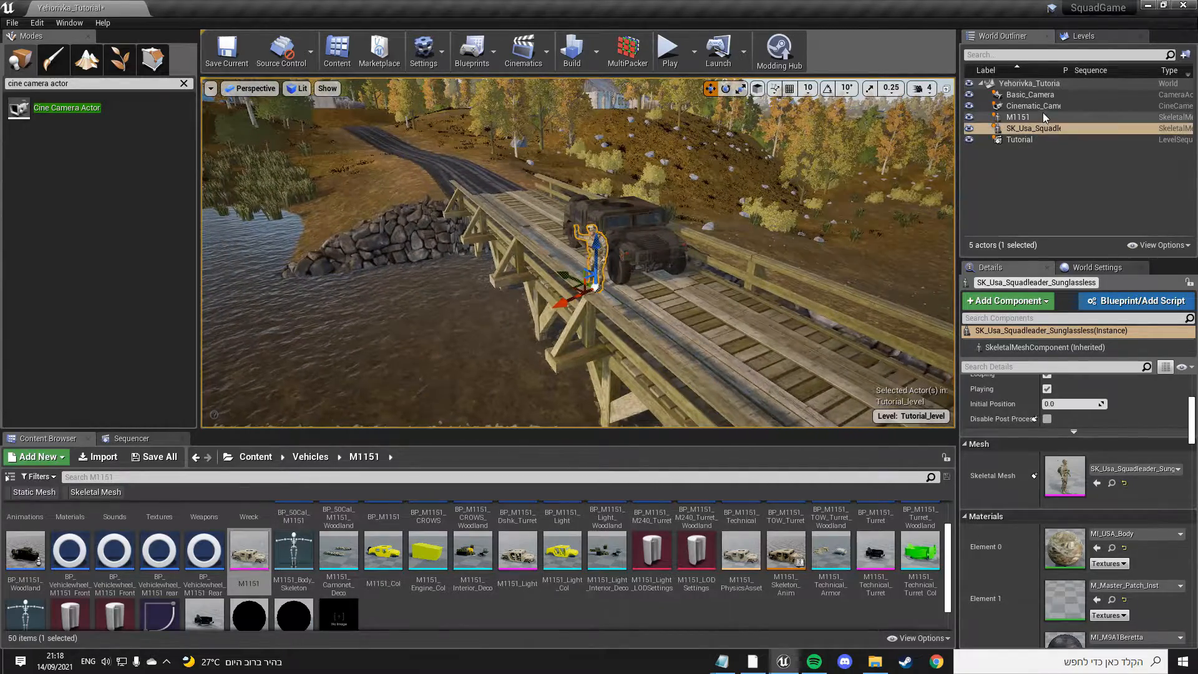
{"action": "left_click", "coordinate": [1034, 106]}
{"action": "left_click", "coordinate": [680, 380]}
{"action": "right_click_drag", "start_coordinate": [592, 297], "coordinate": [525, 193]}
{"action": "right_click_drag", "start_coordinate": [552, 279], "coordinate": [518, 290]}
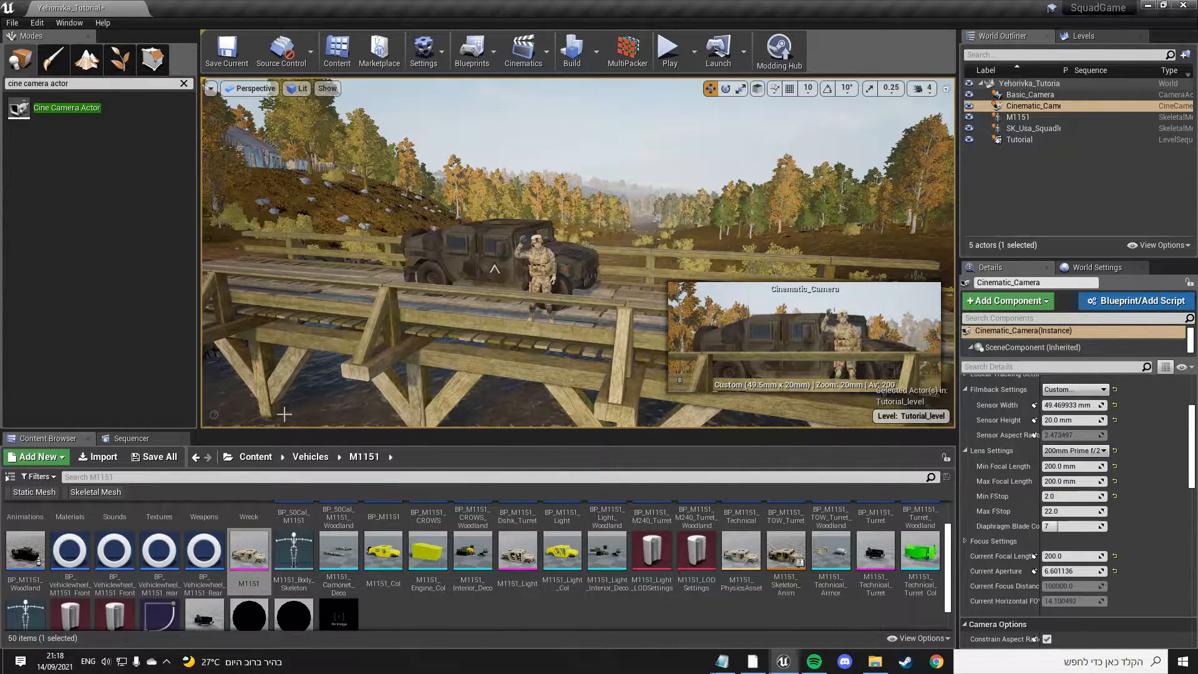
Step: Add Cinematic_Camera to the Tutorial level sequence in Sequencer
{"action": "left_click", "coordinate": [132, 440]}
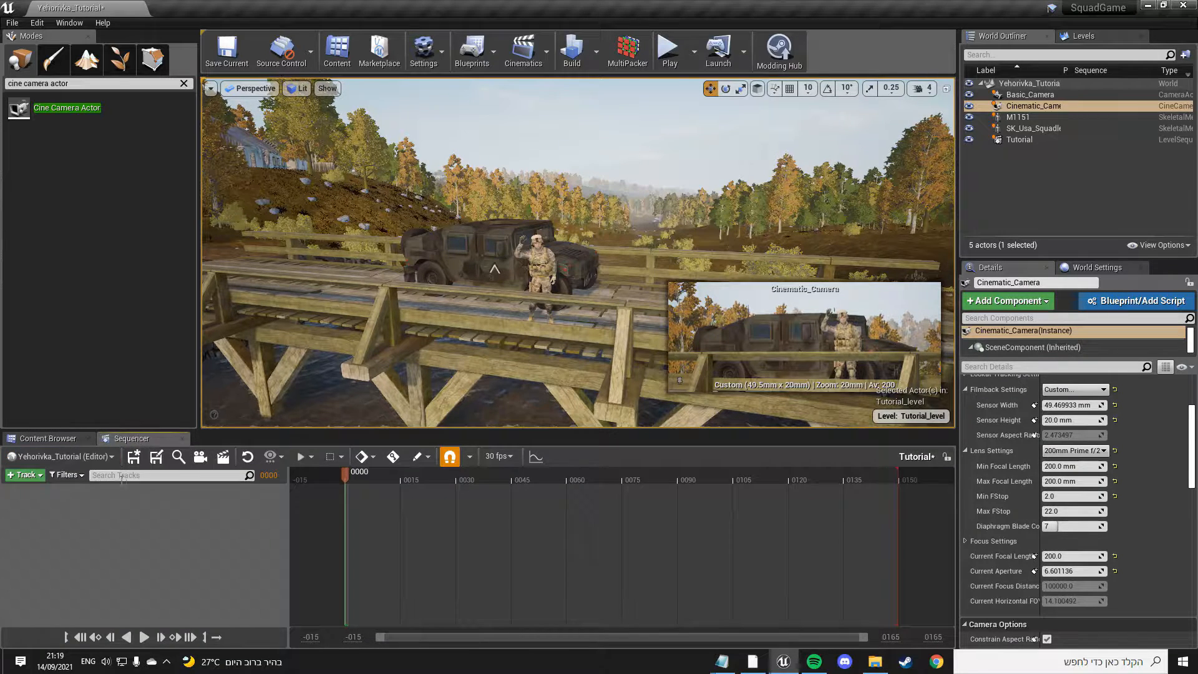
{"action": "right_click_drag", "start_coordinate": [474, 263], "coordinate": [446, 231]}
{"action": "key", "text": "w"}
{"action": "key", "text": "s"}
{"action": "key", "text": "w"}
{"action": "right_click_drag", "start_coordinate": [640, 249], "coordinate": [633, 290]}
{"action": "key", "text": "s"}
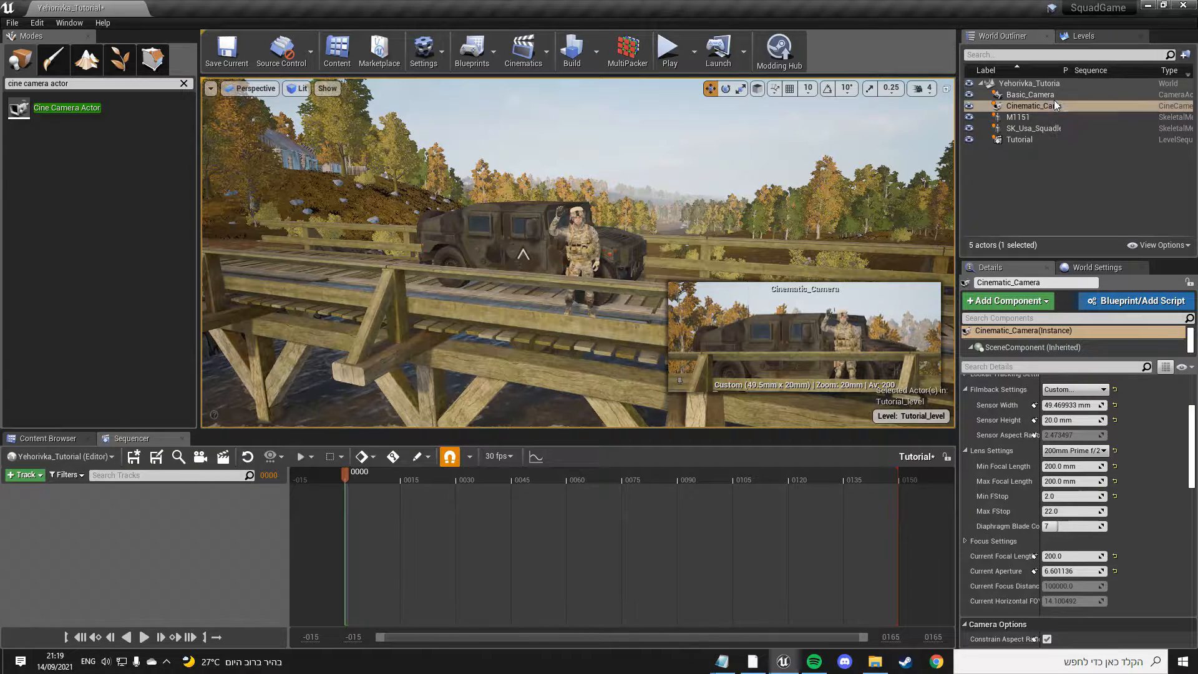
{"action": "left_click_drag", "start_coordinate": [1031, 106], "coordinate": [192, 528]}
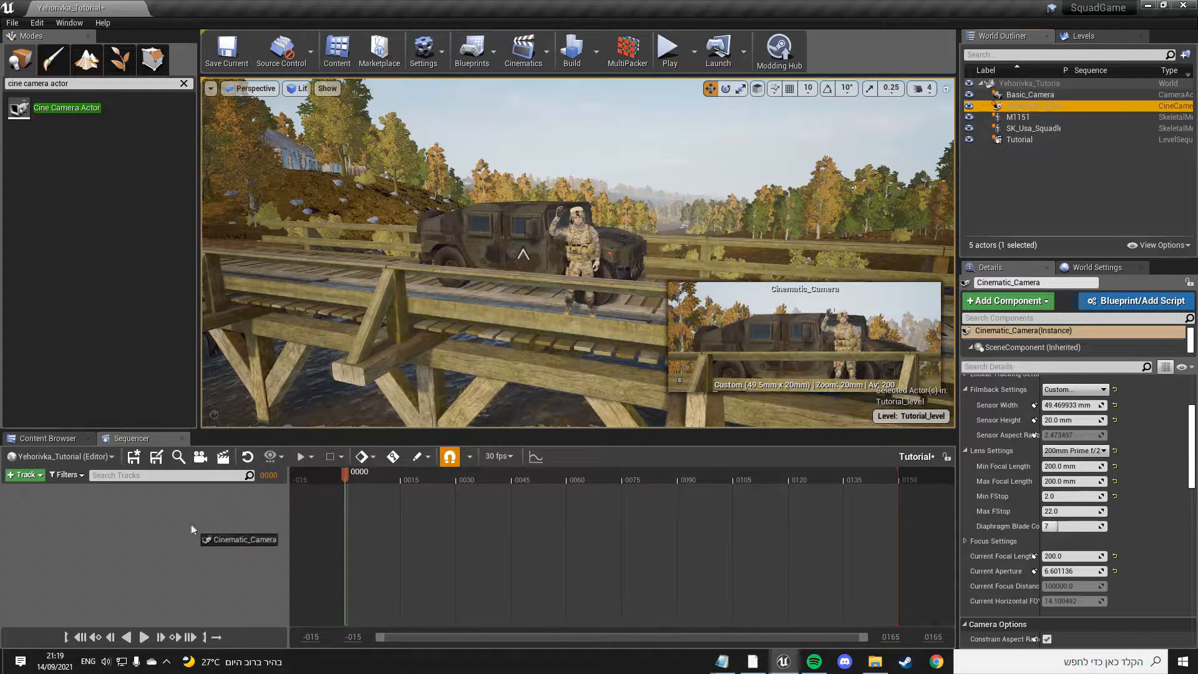
{"action": "mouse_move", "coordinate": [122, 515]}
{"action": "left_mouse_down"}
{"action": "mouse_move", "coordinate": [51, 502]}
{"action": "mouse_move", "coordinate": [130, 507]}
{"action": "left_mouse_up"}
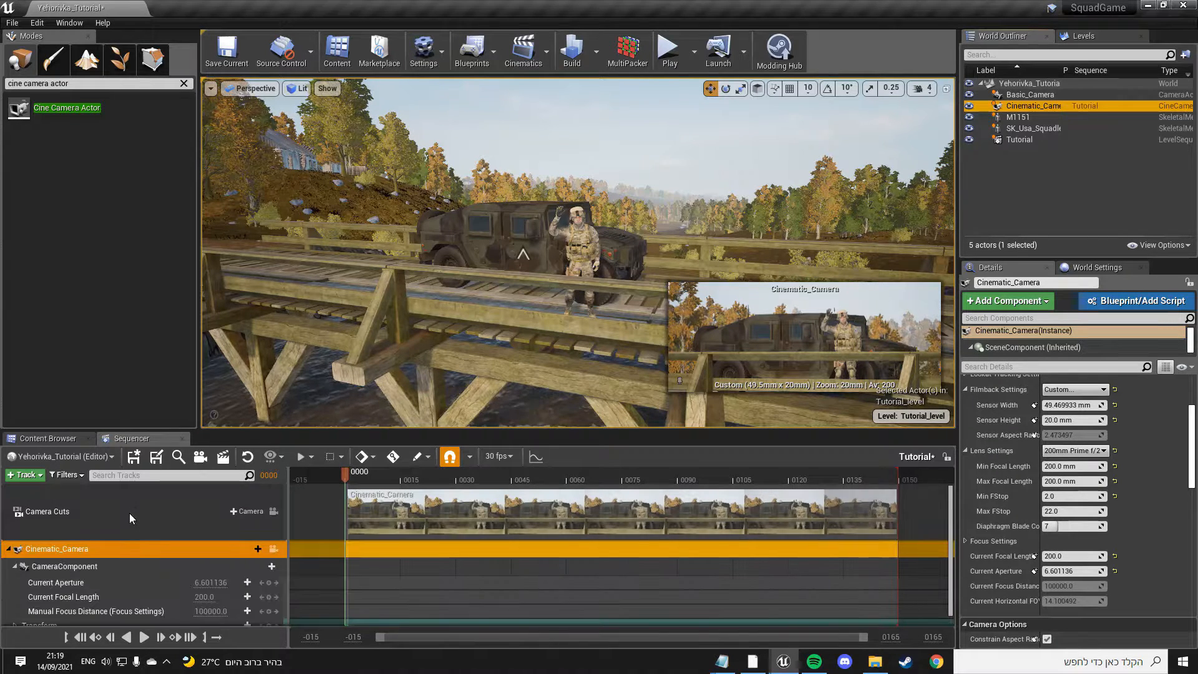
Step: Review the Camera Cuts and Cinematic_Camera tracks, and collapse the Cinematic_Camera track
{"action": "scroll", "coordinate": [780, 523], "scroll_direction": "down", "scroll_amount": 1}
{"action": "scroll", "coordinate": [830, 542], "scroll_direction": "up", "scroll_amount": 1}
{"action": "scroll", "coordinate": [28, 544], "scroll_direction": "down", "scroll_amount": 1}
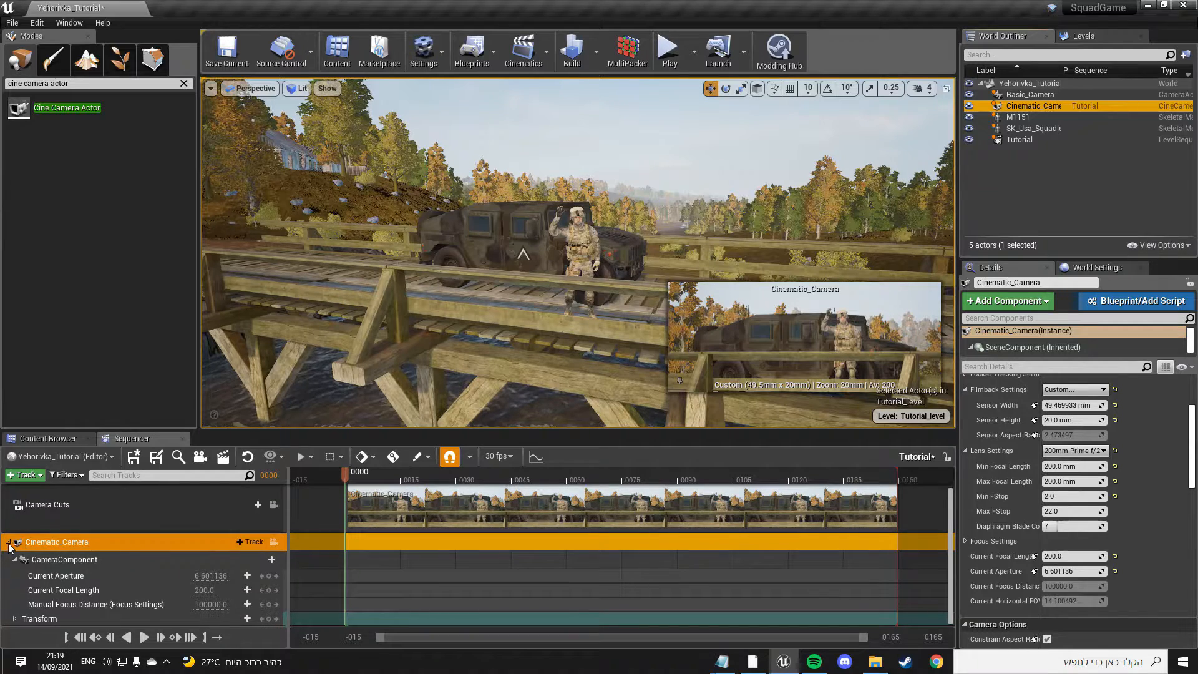
{"action": "scroll", "coordinate": [379, 544], "scroll_direction": "up", "scroll_amount": 1}
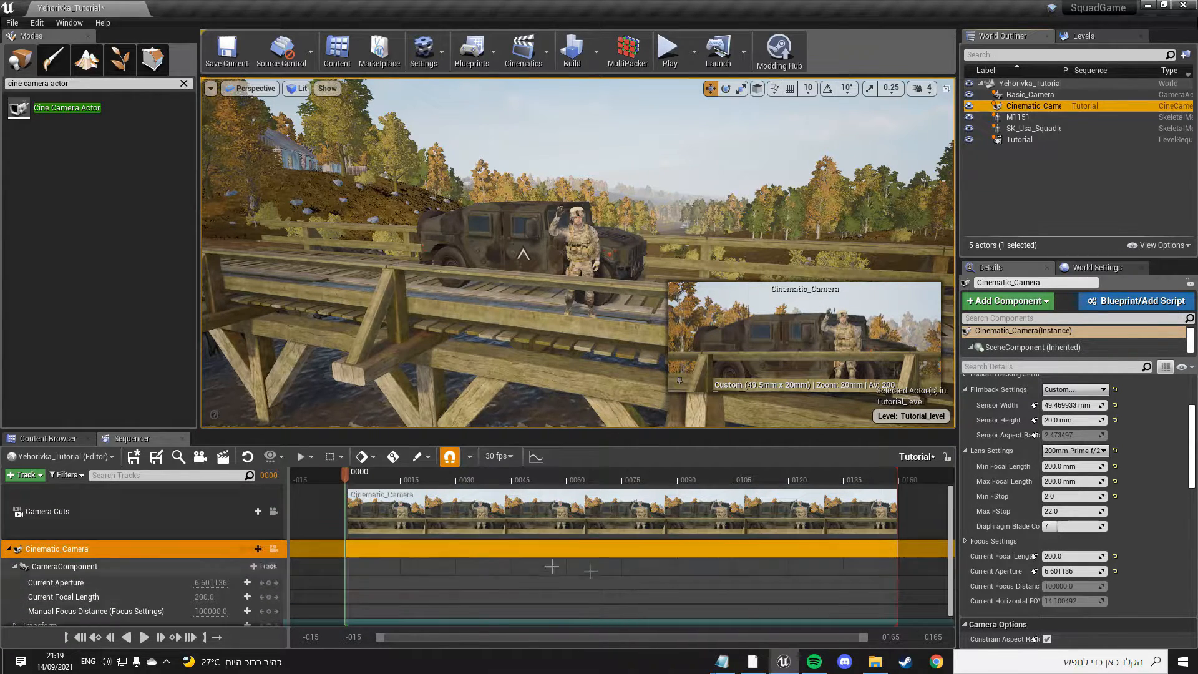
{"action": "left_click", "coordinate": [8, 551]}
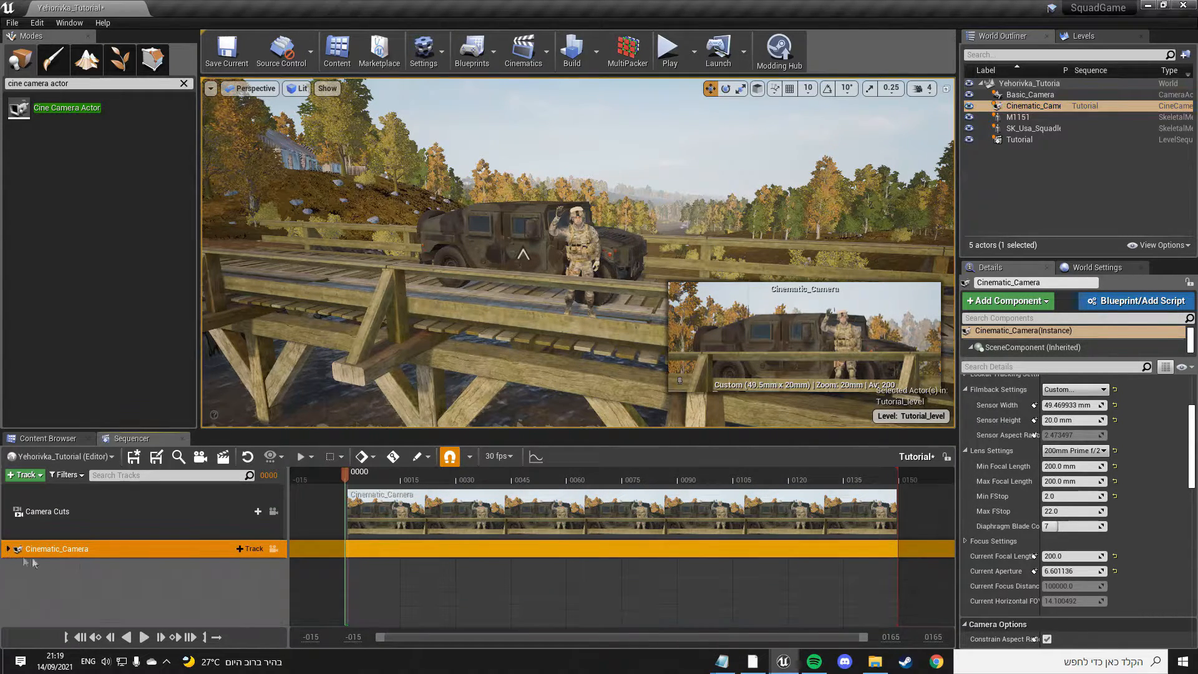
Step: Move the sequence playhead to frame 75 and change the sequence display rate to 12 fps
{"action": "left_click_drag", "start_coordinate": [346, 477], "coordinate": [628, 484]}
{"action": "mouse_move", "coordinate": [900, 482]}
{"action": "left_mouse_down"}
{"action": "mouse_move", "coordinate": [742, 495]}
{"action": "mouse_move", "coordinate": [662, 518]}
{"action": "mouse_move", "coordinate": [641, 538]}
{"action": "mouse_move", "coordinate": [912, 538]}
{"action": "left_mouse_up"}
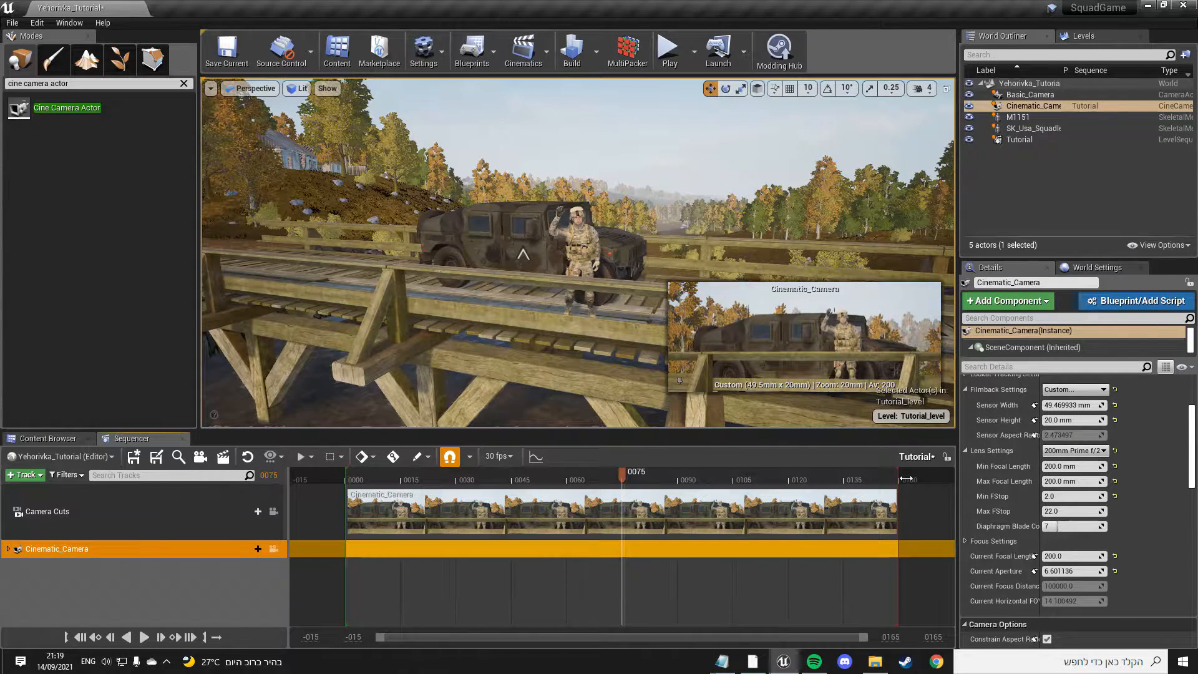
{"action": "left_click_drag", "start_coordinate": [899, 479], "coordinate": [907, 479]}
{"action": "mouse_move", "coordinate": [906, 478]}
{"action": "left_mouse_down"}
{"action": "mouse_move", "coordinate": [867, 479]}
{"action": "mouse_move", "coordinate": [898, 480]}
{"action": "left_mouse_up"}
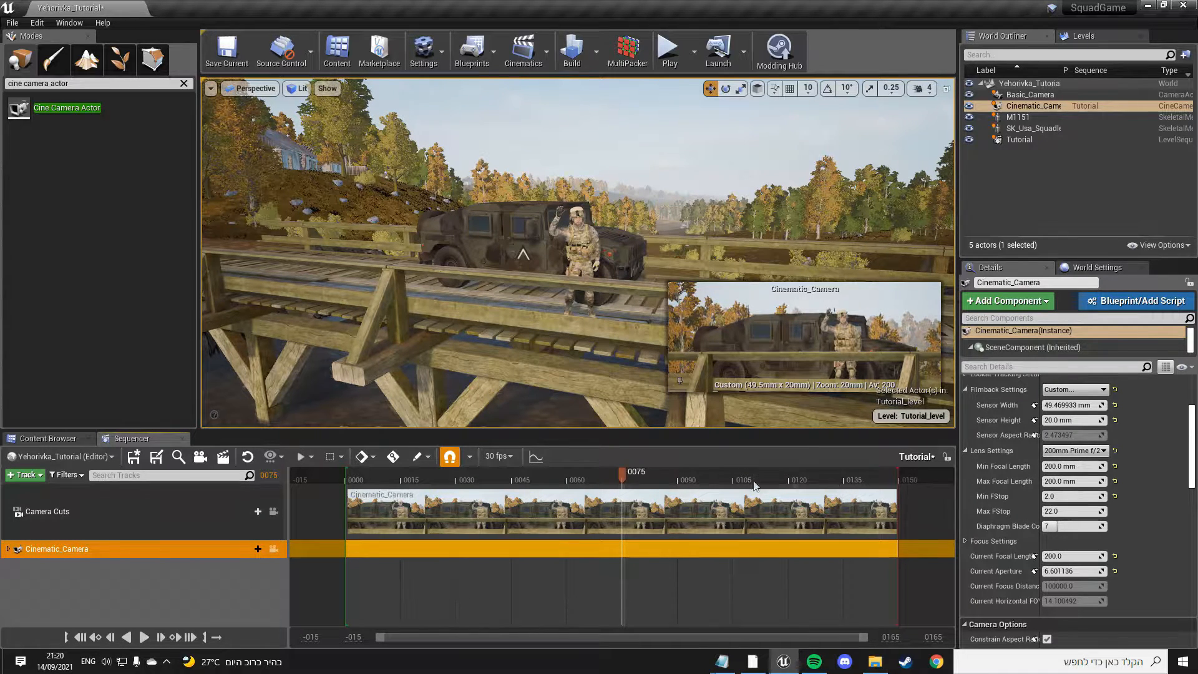
{"action": "left_click", "coordinate": [502, 457]}
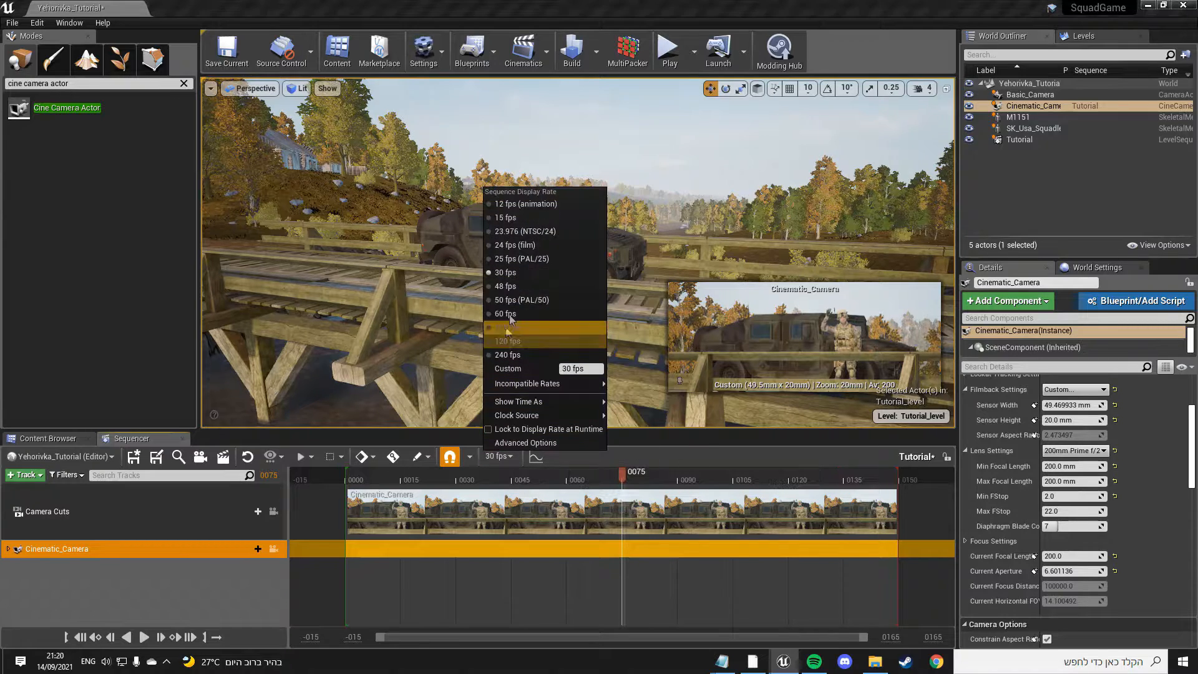
{"action": "left_click", "coordinate": [542, 203]}
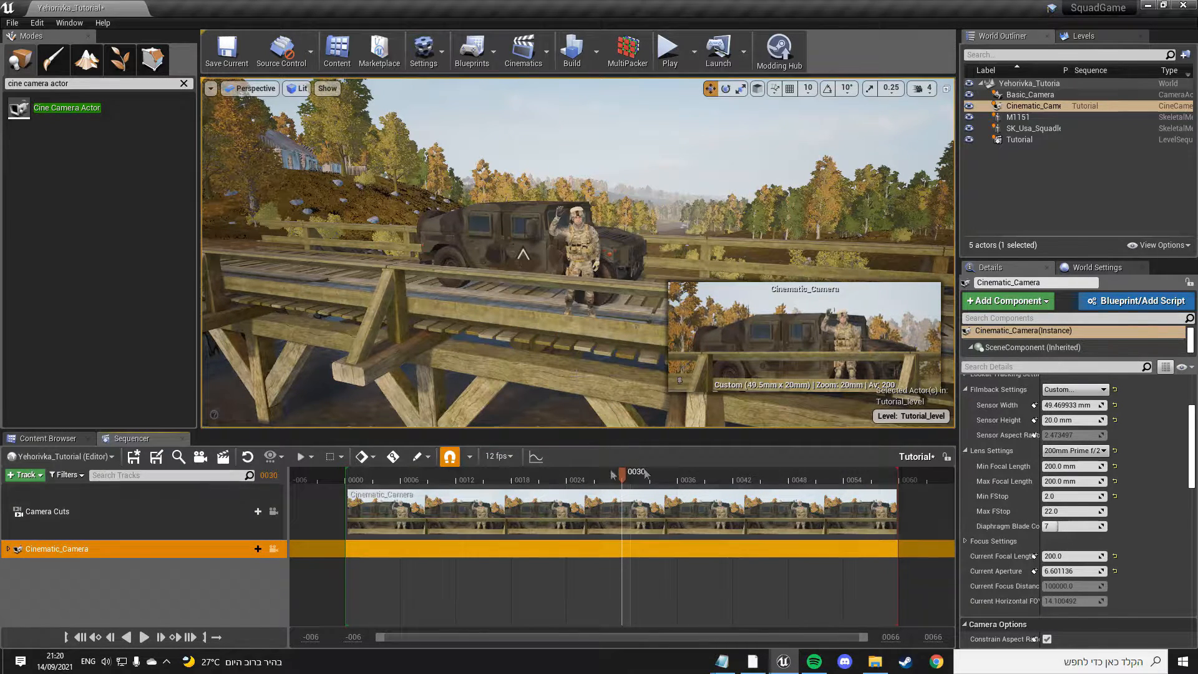
Step: Trim the sequence's playback range to a single frame, starting at frame 30 and ending at frame 31
{"action": "mouse_move", "coordinate": [887, 478]}
{"action": "left_mouse_down"}
{"action": "mouse_move", "coordinate": [630, 480]}
{"action": "mouse_move", "coordinate": [910, 481]}
{"action": "left_mouse_up"}
{"action": "left_click_drag", "start_coordinate": [356, 480], "coordinate": [623, 479]}
{"action": "left_click_drag", "start_coordinate": [906, 478], "coordinate": [629, 480]}
{"action": "scroll", "coordinate": [629, 509], "scroll_direction": "up", "scroll_amount": 6, "text": "ctrl"}
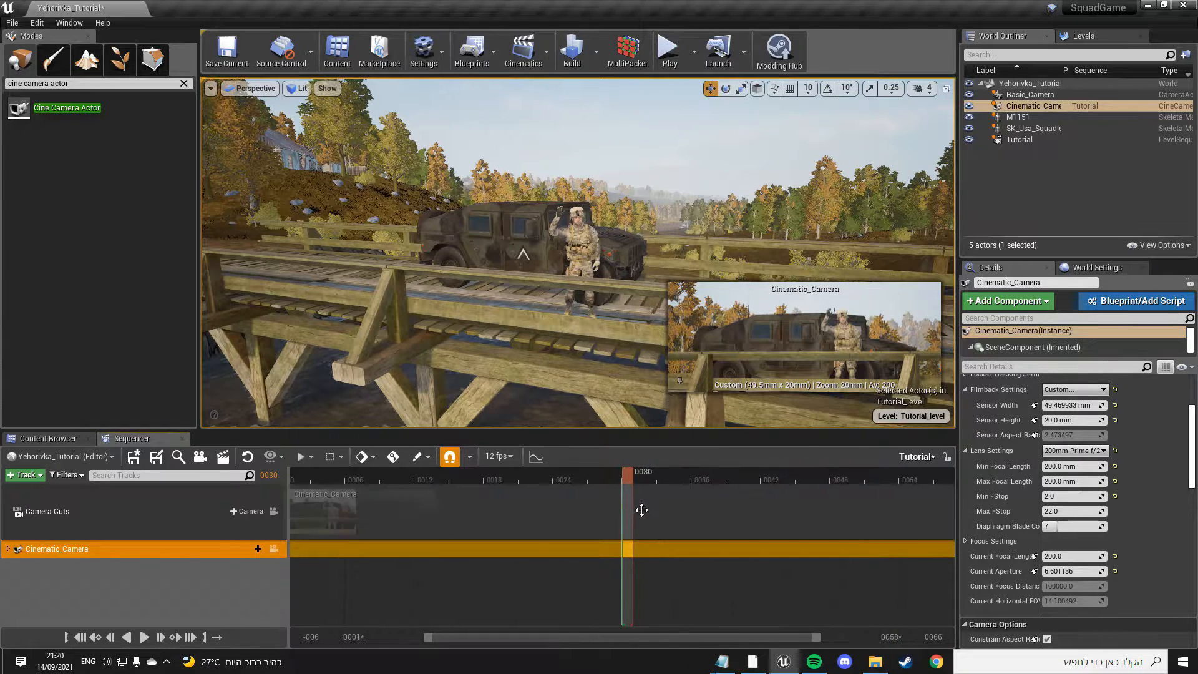
{"action": "scroll", "coordinate": [672, 496], "scroll_direction": "up", "scroll_amount": 2, "text": "ctrl"}
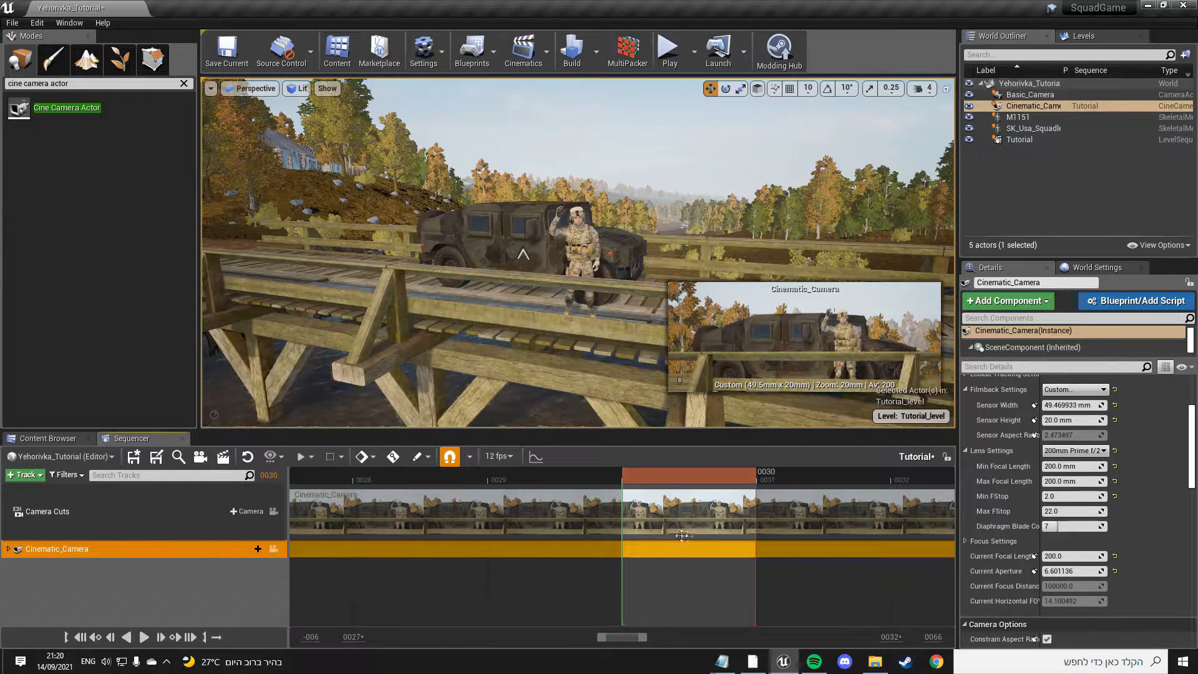
{"action": "scroll", "coordinate": [489, 556], "scroll_direction": "down", "scroll_amount": 8, "text": "ctrl"}
{"action": "scroll", "coordinate": [609, 518], "scroll_direction": "up", "scroll_amount": 2, "text": "ctrl"}
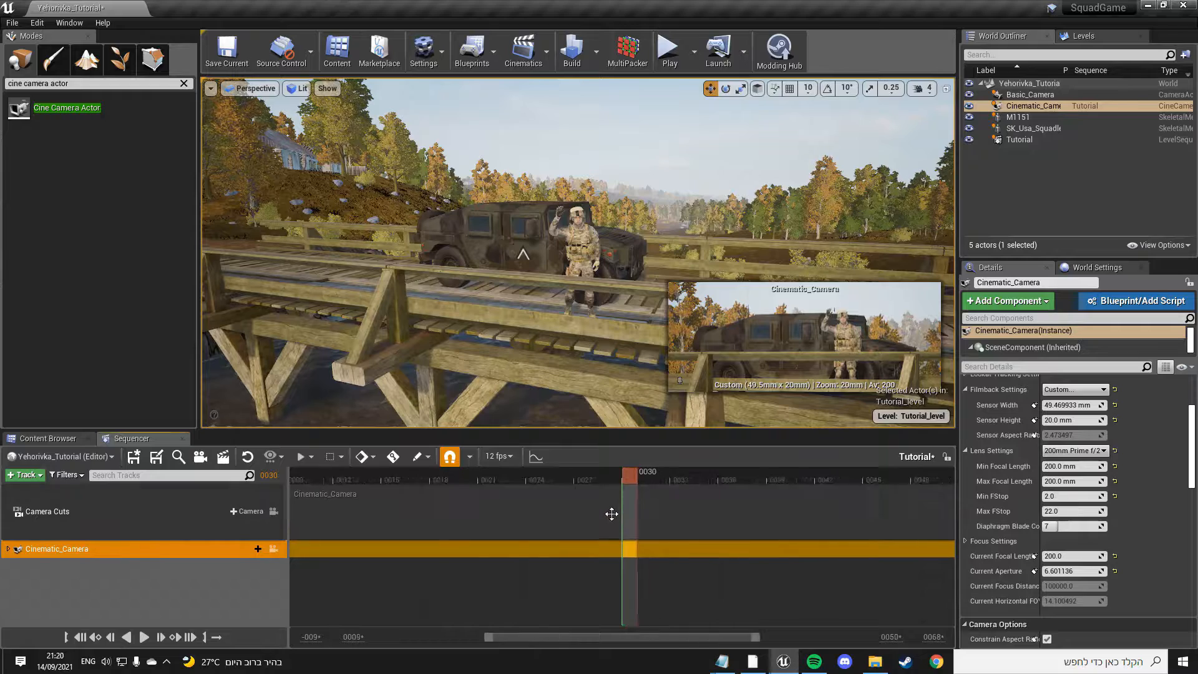
{"action": "scroll", "coordinate": [611, 514], "scroll_direction": "down", "scroll_amount": 2, "text": "ctrl"}
{"action": "scroll", "coordinate": [611, 518], "scroll_direction": "down", "scroll_amount": 1, "text": "ctrl"}
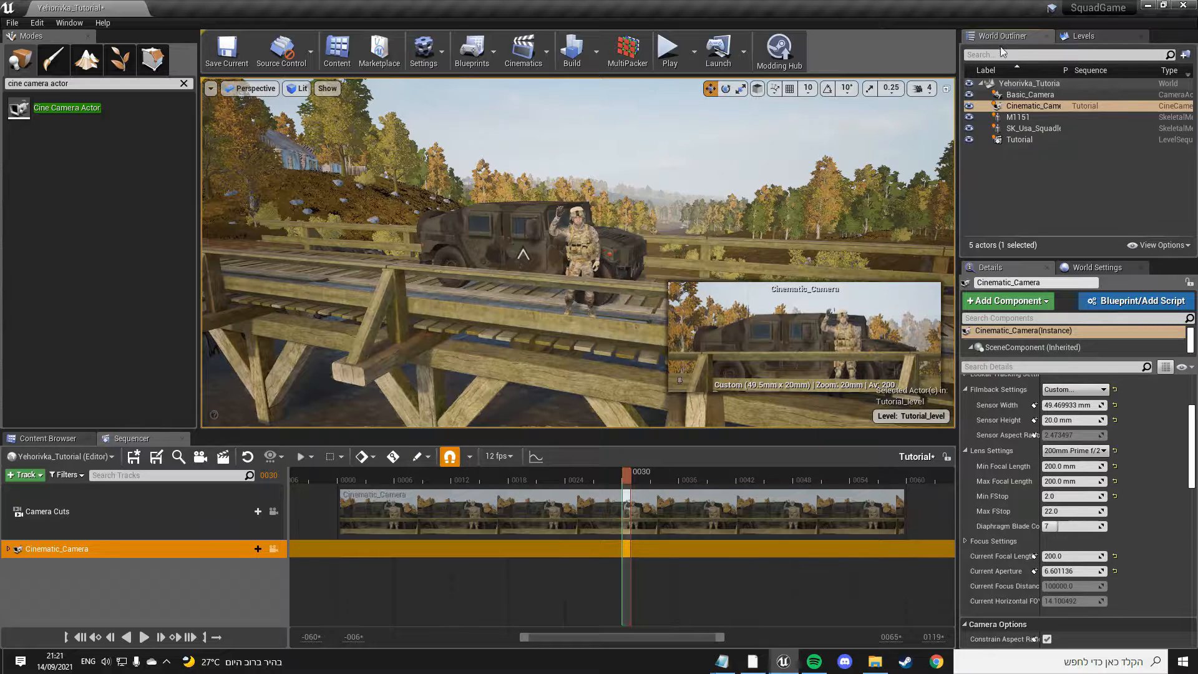
Step: Save all modified levels and assets, including the Tutorial sequence
{"action": "left_click", "coordinate": [12, 23]}
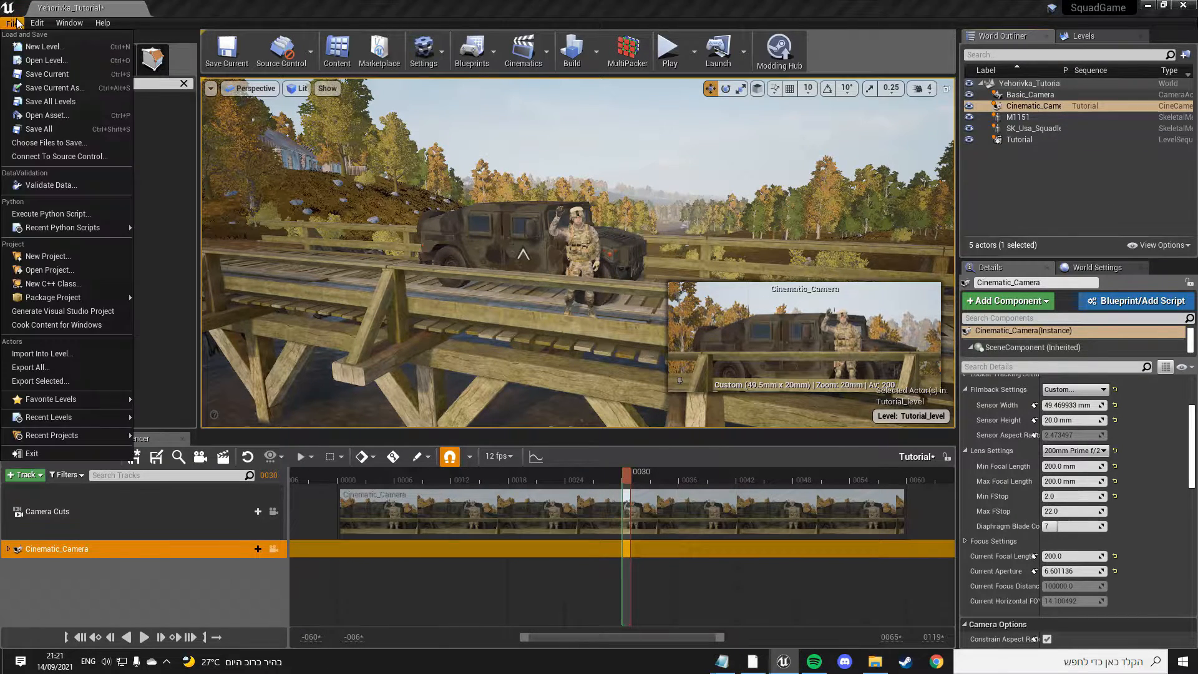
{"action": "left_click", "coordinate": [78, 130]}
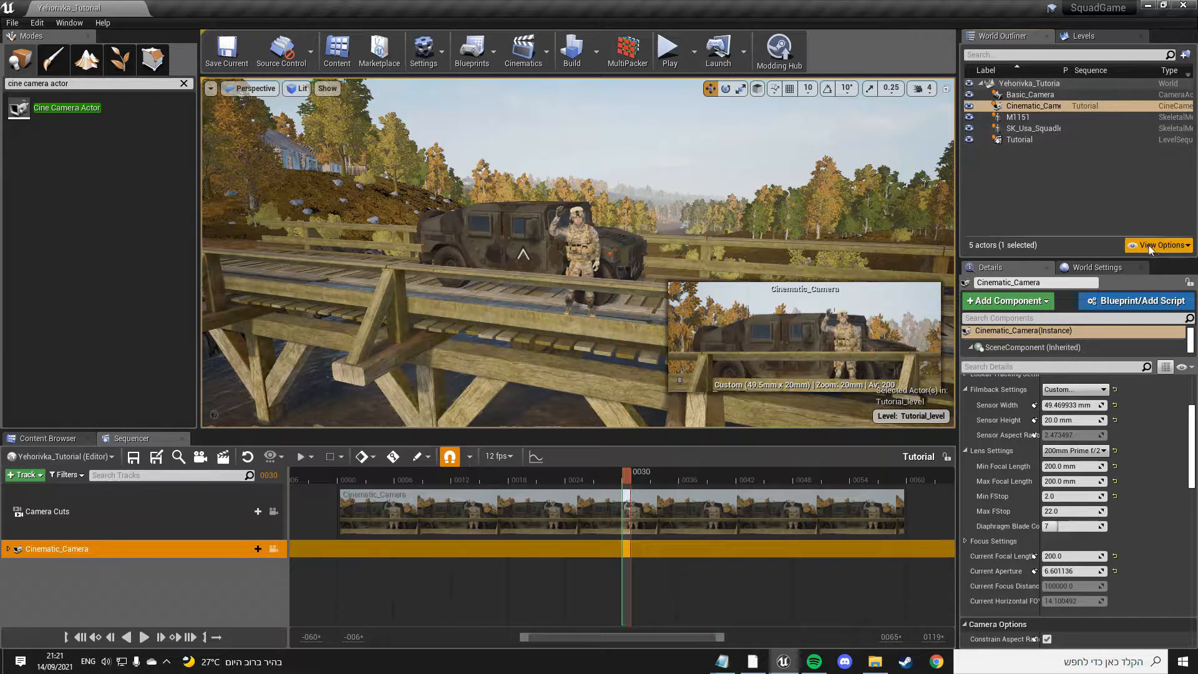
Step: List the actors of all levels in the World Outliner and delete all Gameplay folder contents, accepting every broken reference
{"action": "left_click", "coordinate": [1165, 247]}
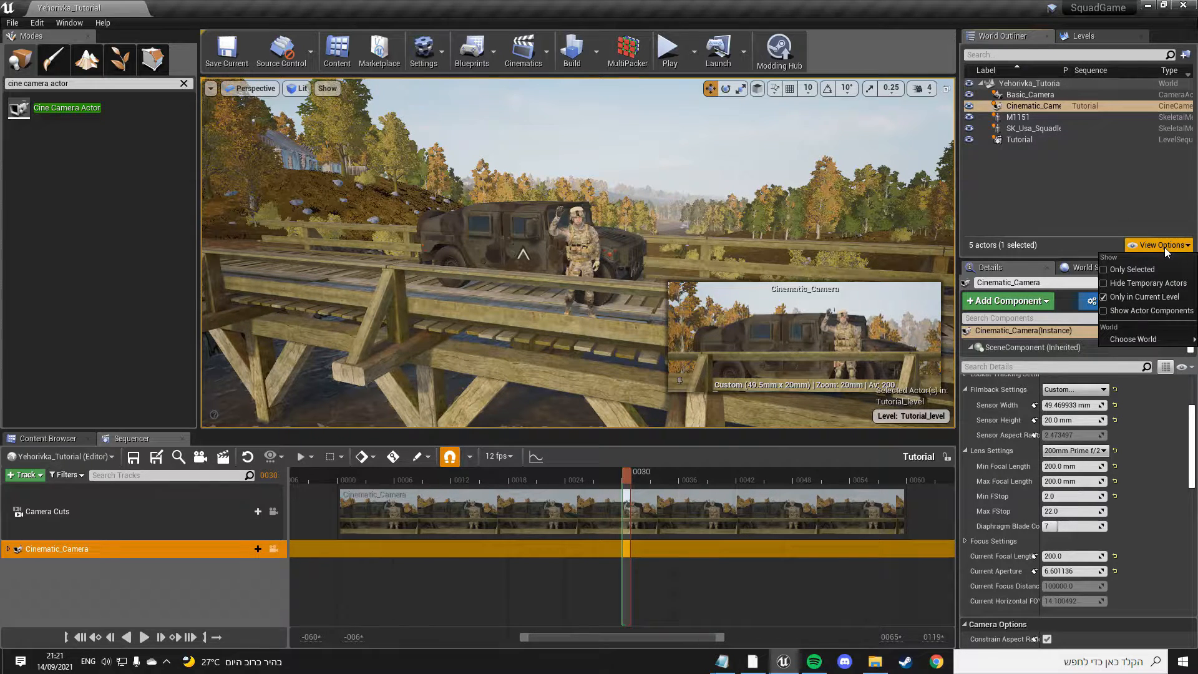
{"action": "left_click", "coordinate": [1159, 298]}
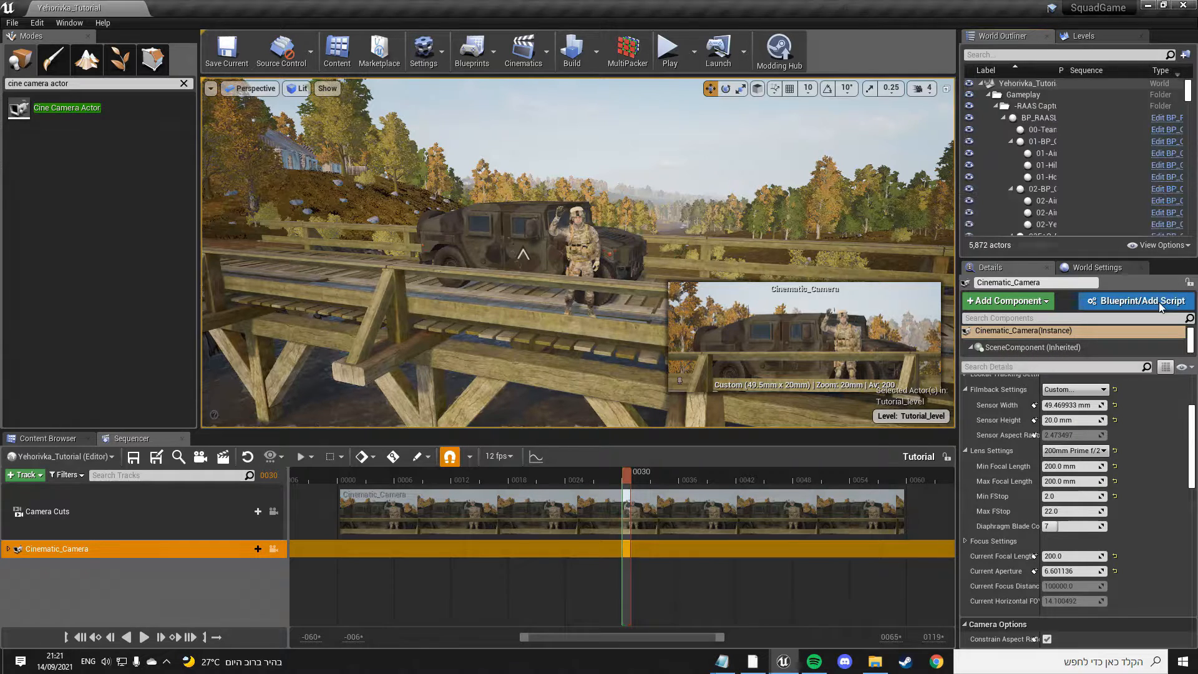
{"action": "left_click", "coordinate": [1021, 96]}
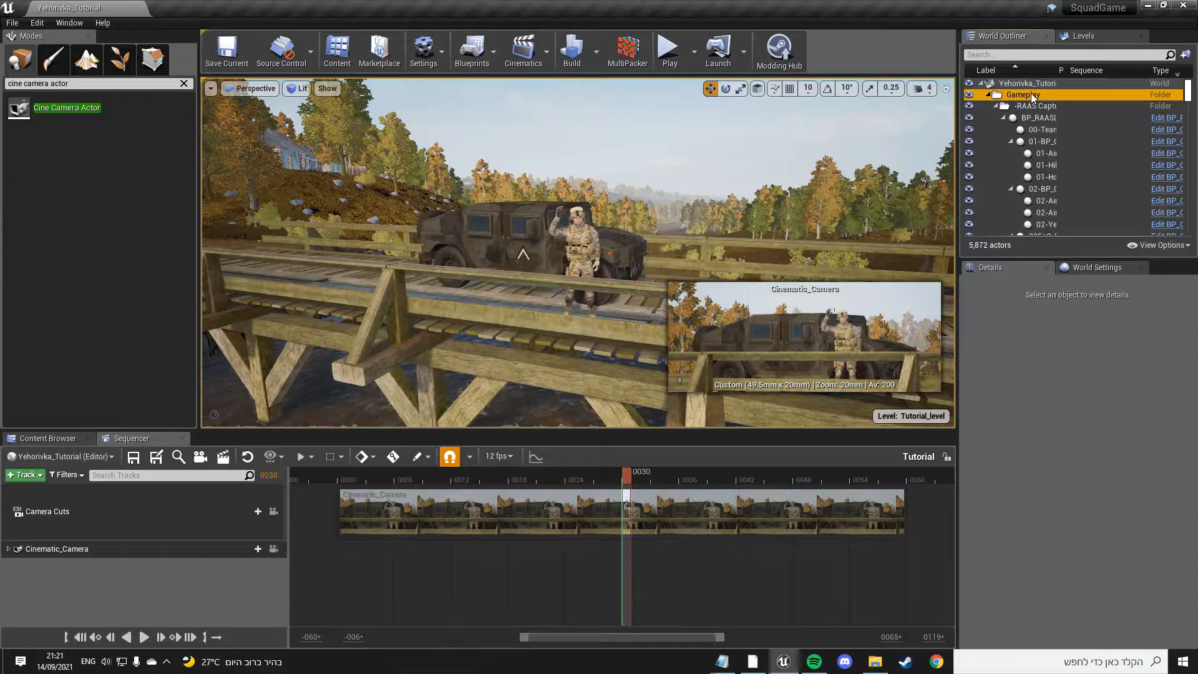
{"action": "scroll", "coordinate": [1031, 93], "scroll_direction": "down", "scroll_amount": 2}
{"action": "scroll", "coordinate": [1035, 106], "scroll_direction": "up", "scroll_amount": 3}
{"action": "left_click", "coordinate": [1043, 117]}
{"action": "left_click", "coordinate": [1052, 105]}
{"action": "scroll", "coordinate": [1051, 126], "scroll_direction": "down", "scroll_amount": 8}
{"action": "scroll", "coordinate": [1051, 129], "scroll_direction": "down", "scroll_amount": 10}
{"action": "scroll", "coordinate": [1052, 129], "scroll_direction": "down", "scroll_amount": 15}
{"action": "scroll", "coordinate": [1054, 141], "scroll_direction": "down", "scroll_amount": 3}
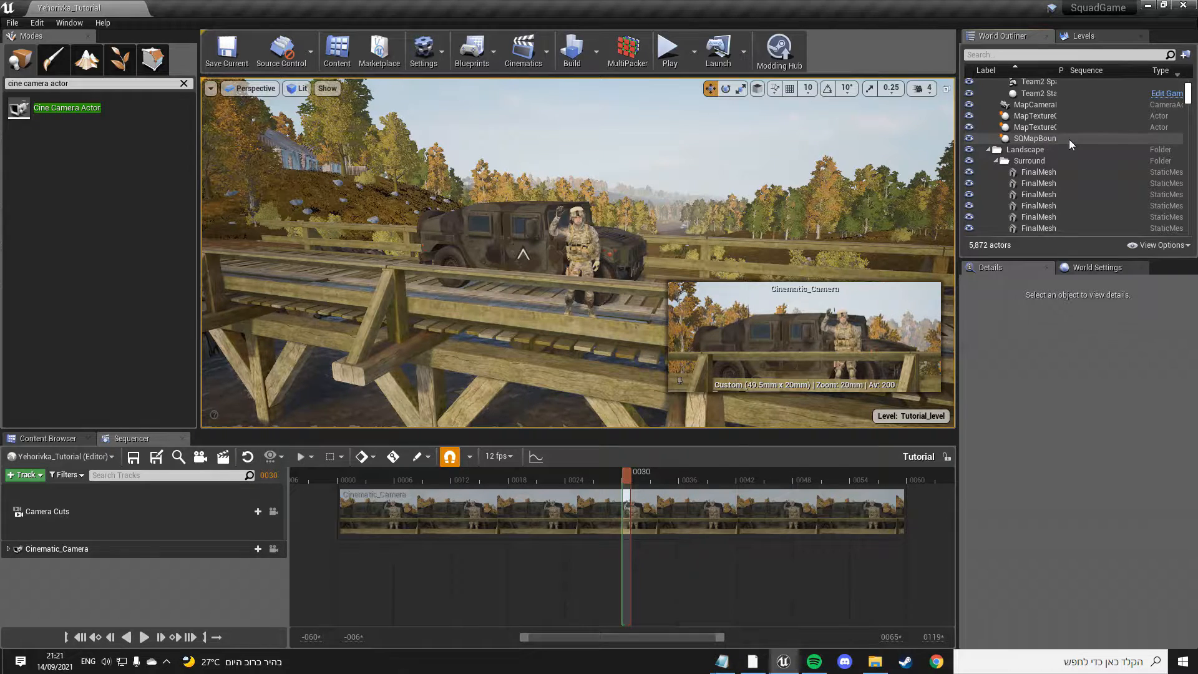
{"action": "left_click", "coordinate": [1071, 140], "text": "shift"}
{"action": "scroll", "coordinate": [1148, 129], "scroll_direction": "up", "scroll_amount": 5}
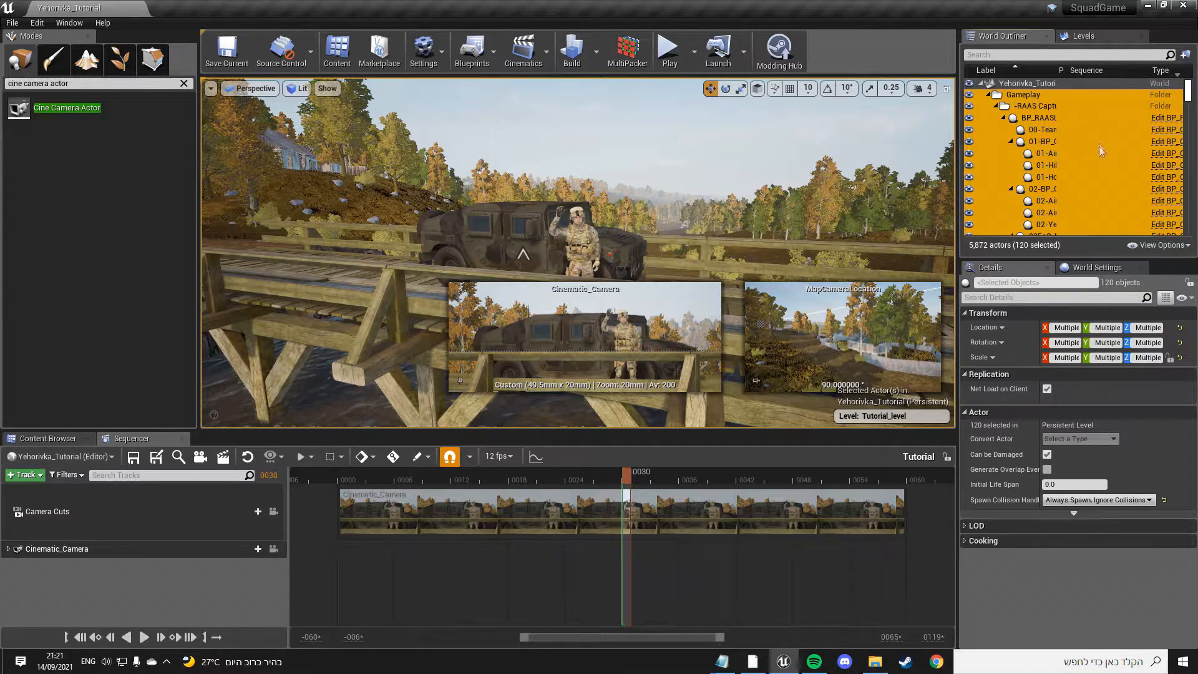
{"action": "key", "text": "Delete"}
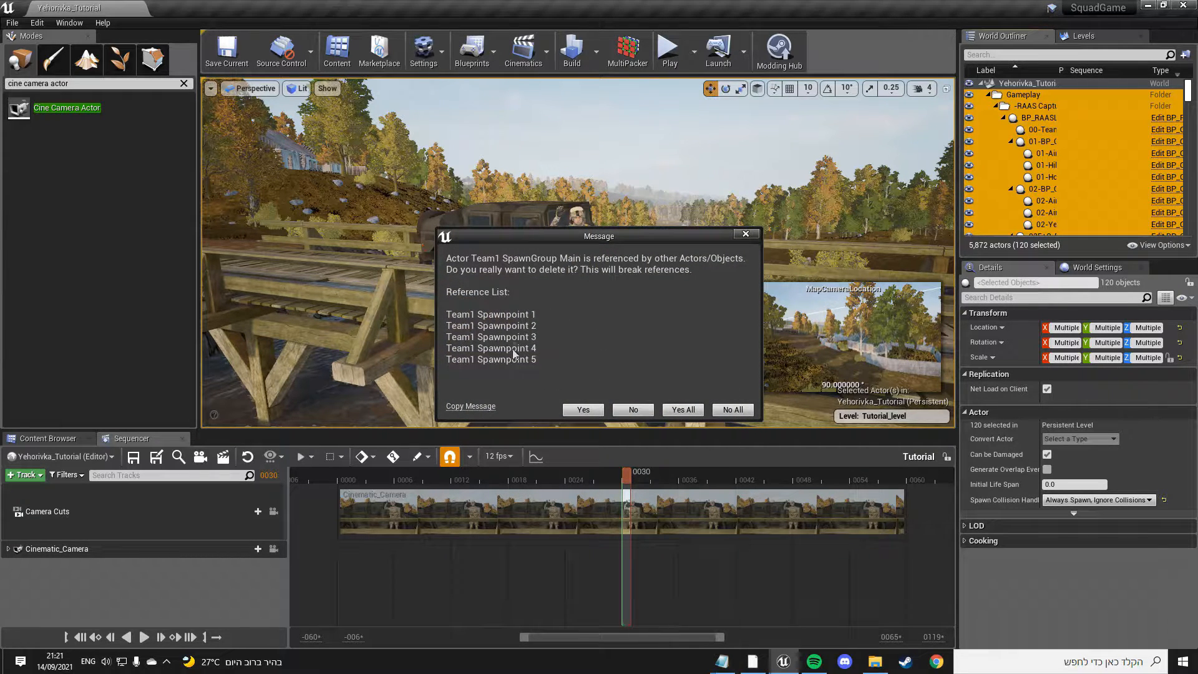
{"action": "left_click", "coordinate": [683, 410]}
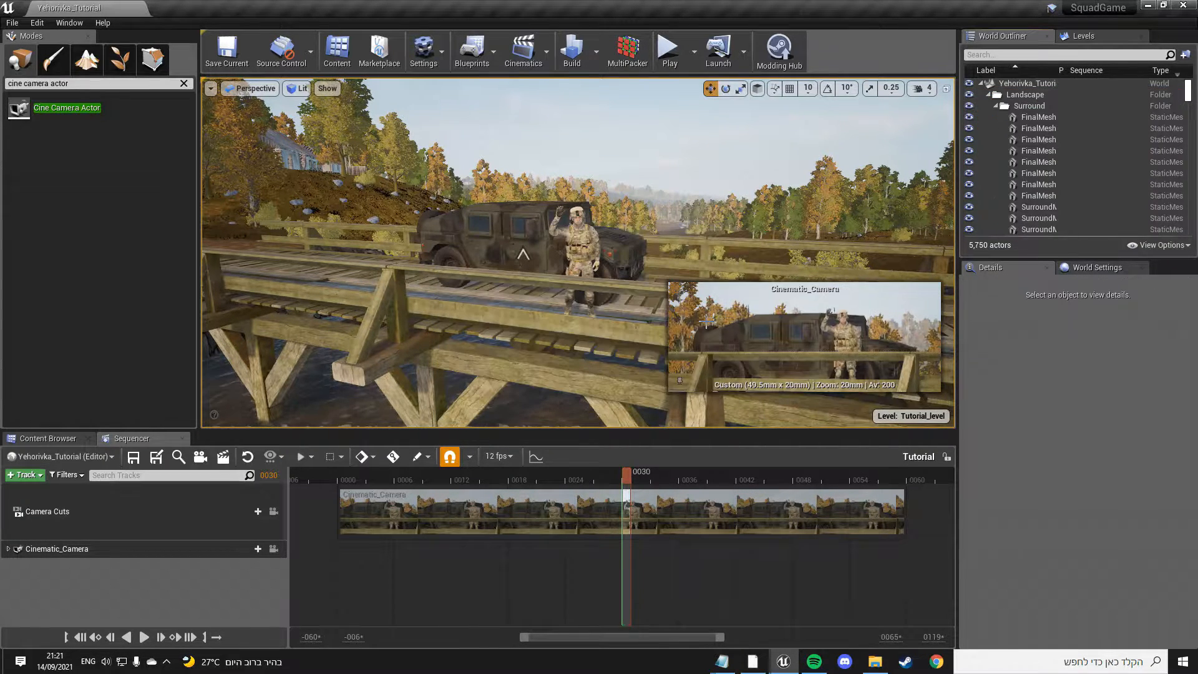
Step: Collapse the Landscape folder in the World Outliner and set the world's GameMode Override to GameMode
{"action": "left_click", "coordinate": [989, 94]}
{"action": "left_click", "coordinate": [989, 105]}
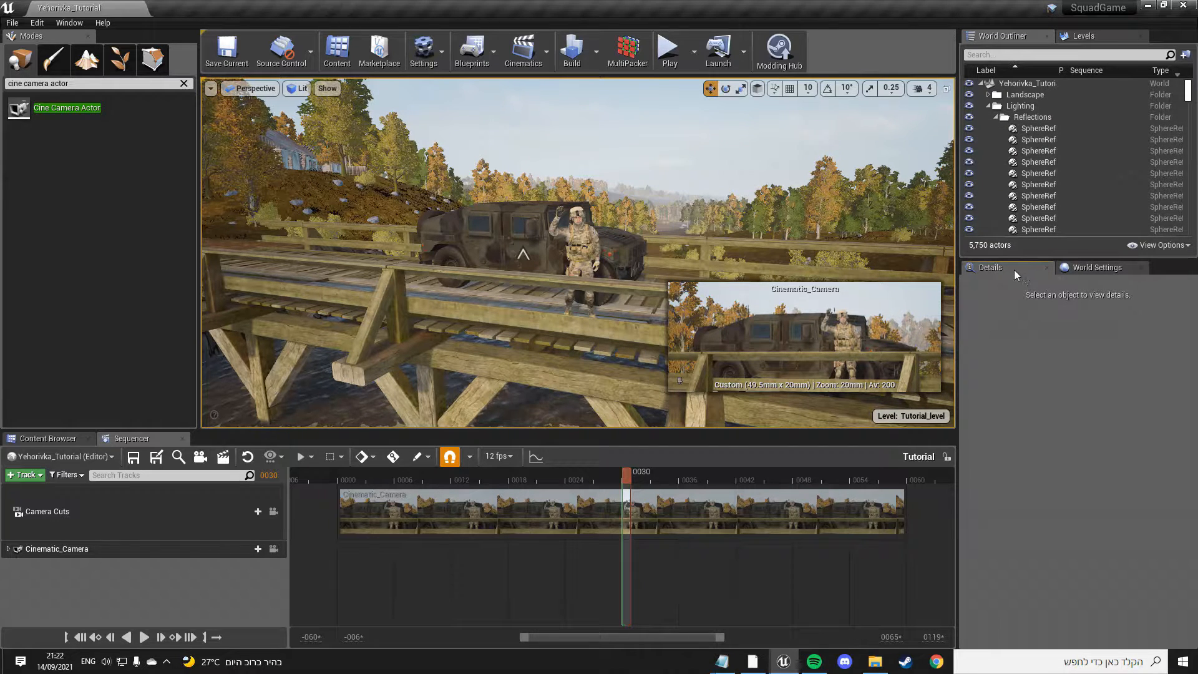
{"action": "left_click", "coordinate": [1096, 267]}
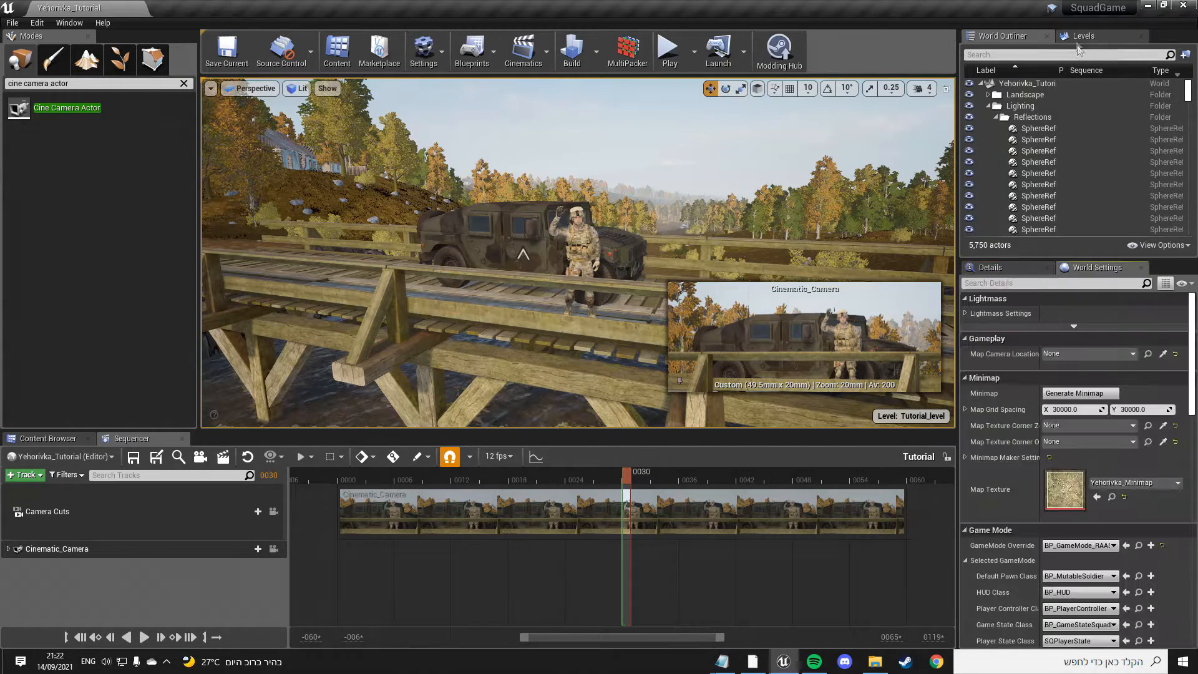
{"action": "left_click", "coordinate": [1083, 36]}
{"action": "left_click", "coordinate": [1013, 40]}
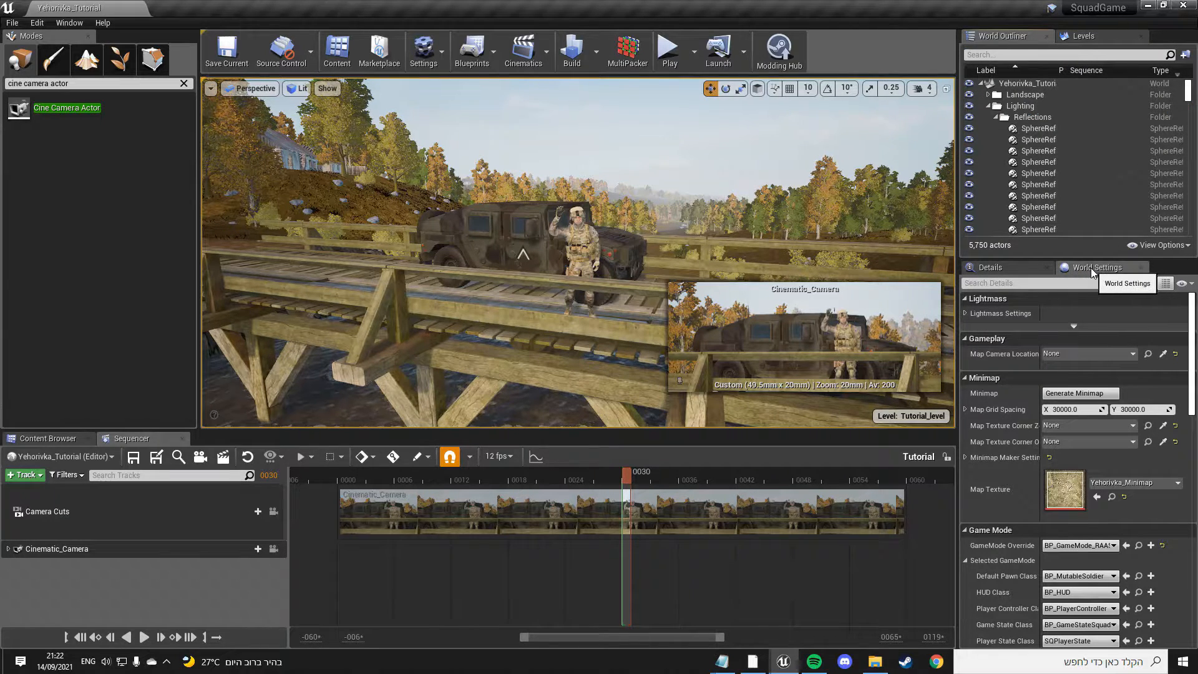
{"action": "scroll", "coordinate": [1080, 391], "scroll_direction": "down", "scroll_amount": 1}
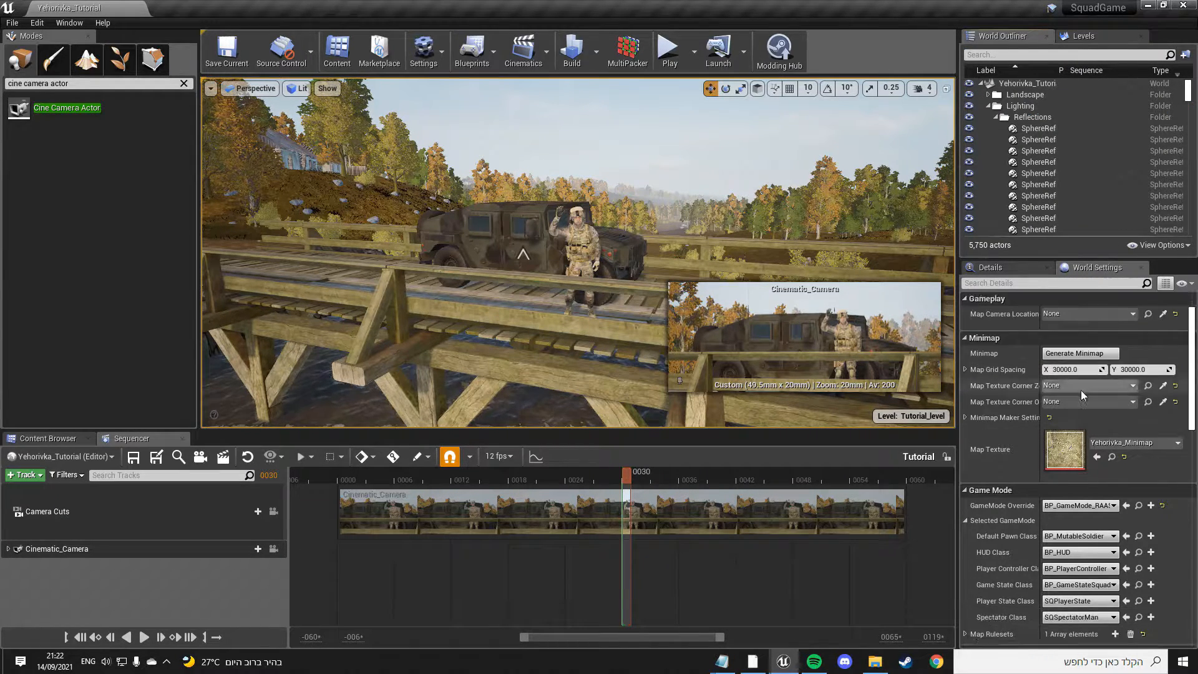
{"action": "scroll", "coordinate": [1081, 390], "scroll_direction": "down", "scroll_amount": 3}
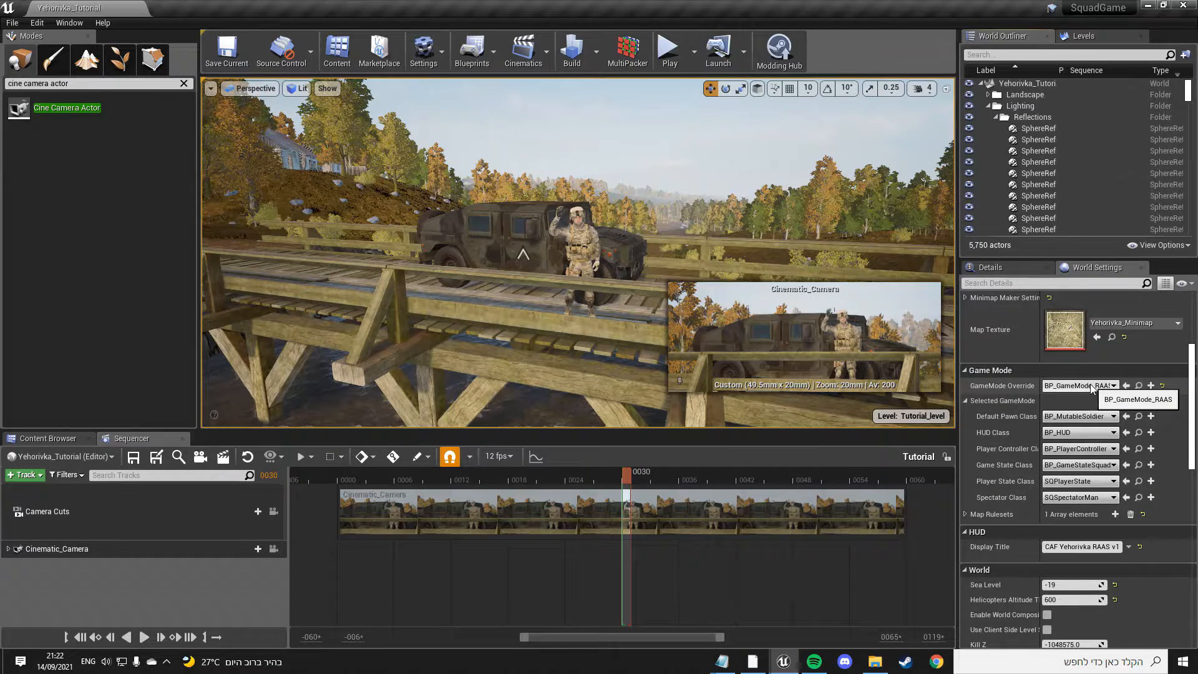
{"action": "left_click", "coordinate": [1102, 386]}
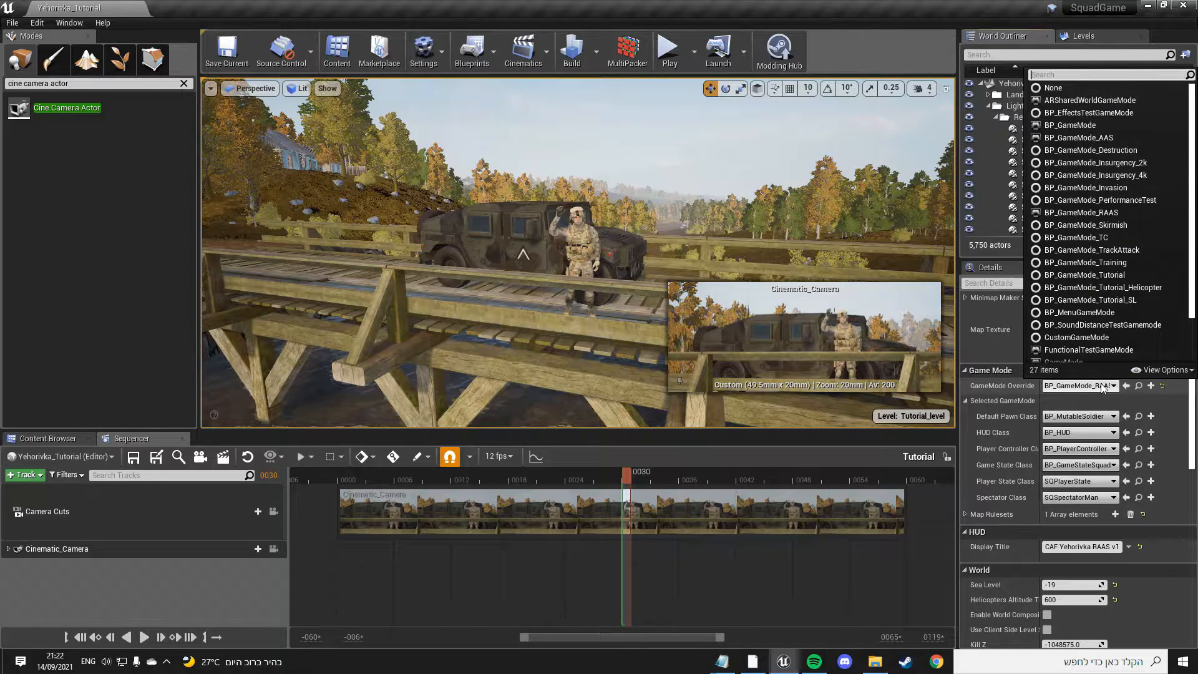
{"action": "type", "text": "gamemode"}
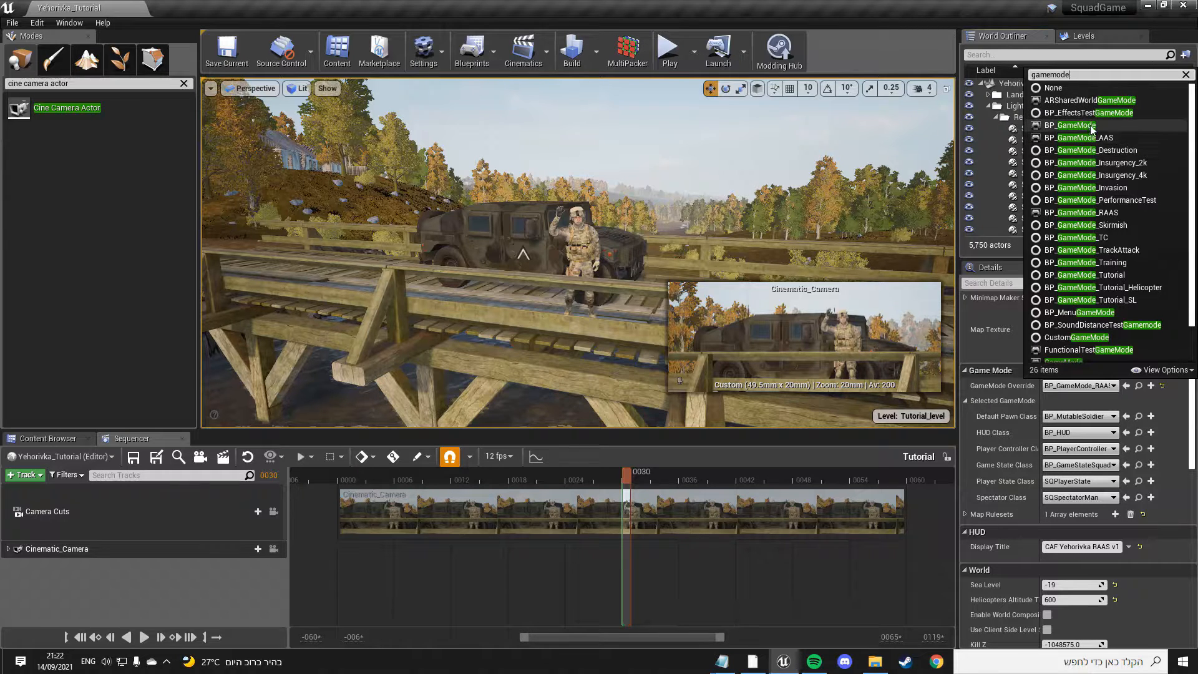
{"action": "scroll", "coordinate": [1084, 128], "scroll_direction": "down", "scroll_amount": 2}
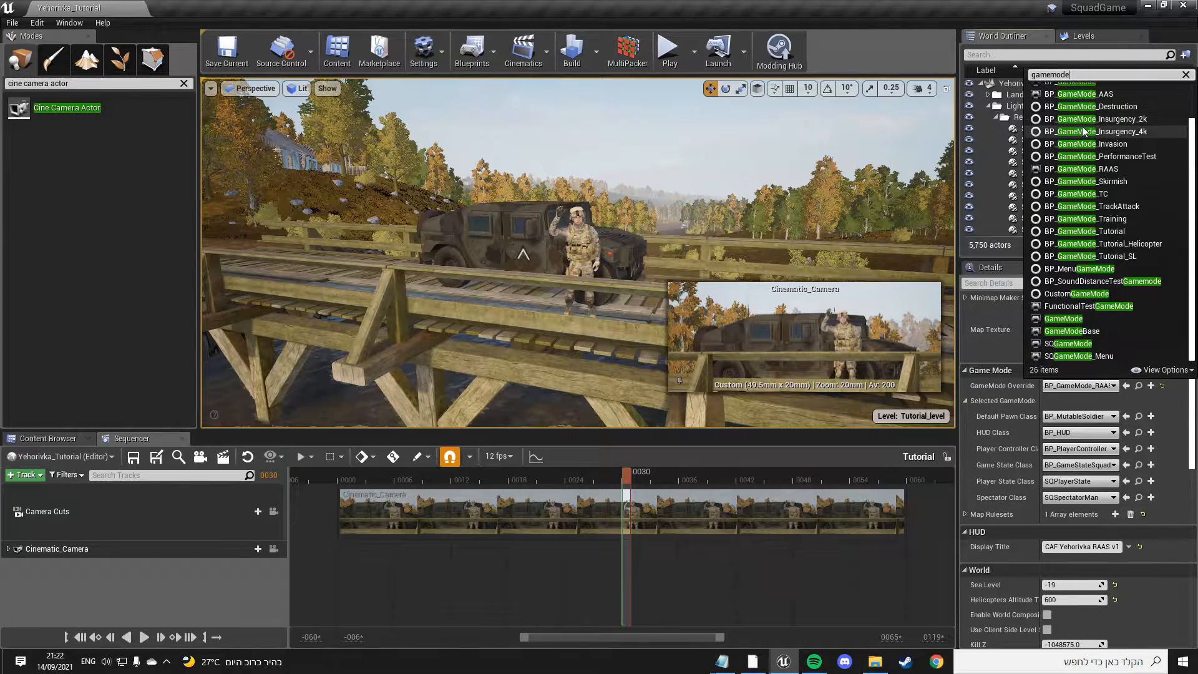
{"action": "left_click", "coordinate": [1076, 319]}
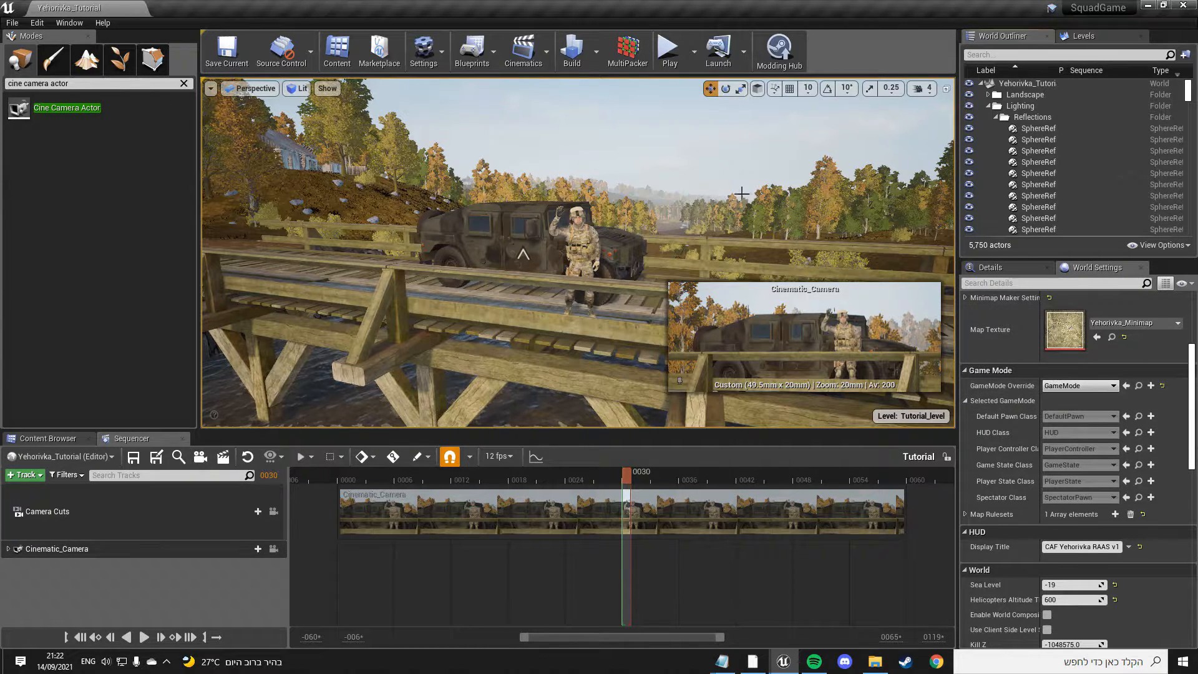
Step: Look through Cinematic_Camera in the viewport and open the sequence's render movie settings
{"action": "left_click", "coordinate": [249, 88]}
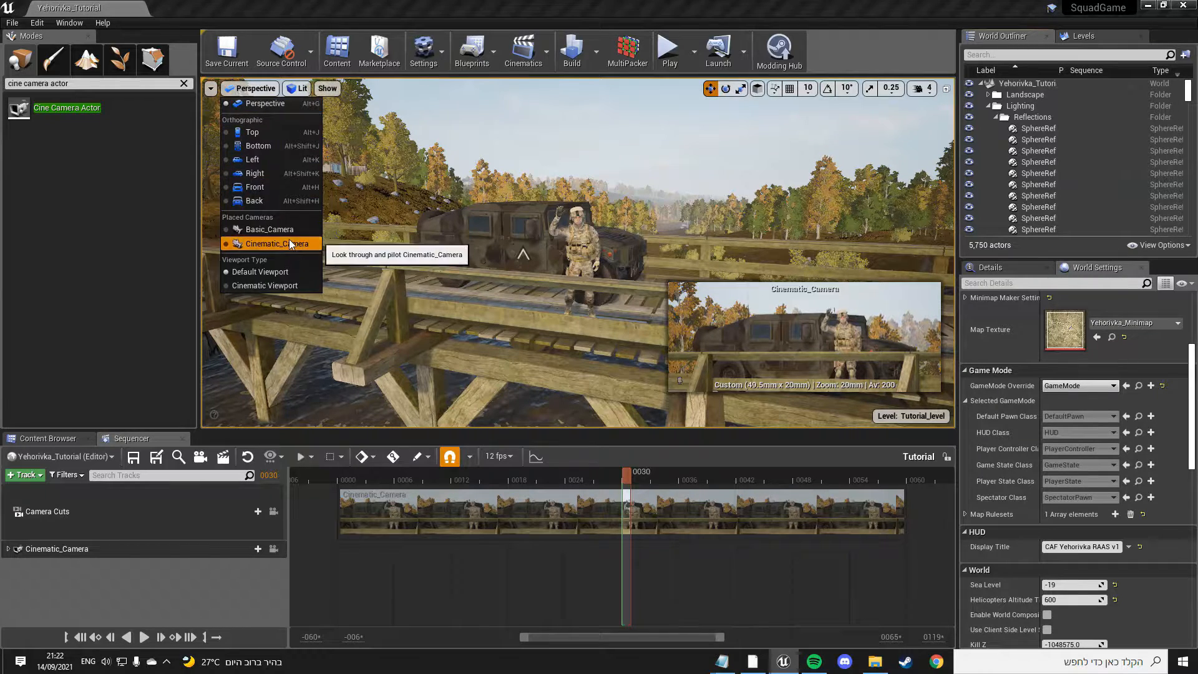
{"action": "left_click", "coordinate": [281, 231]}
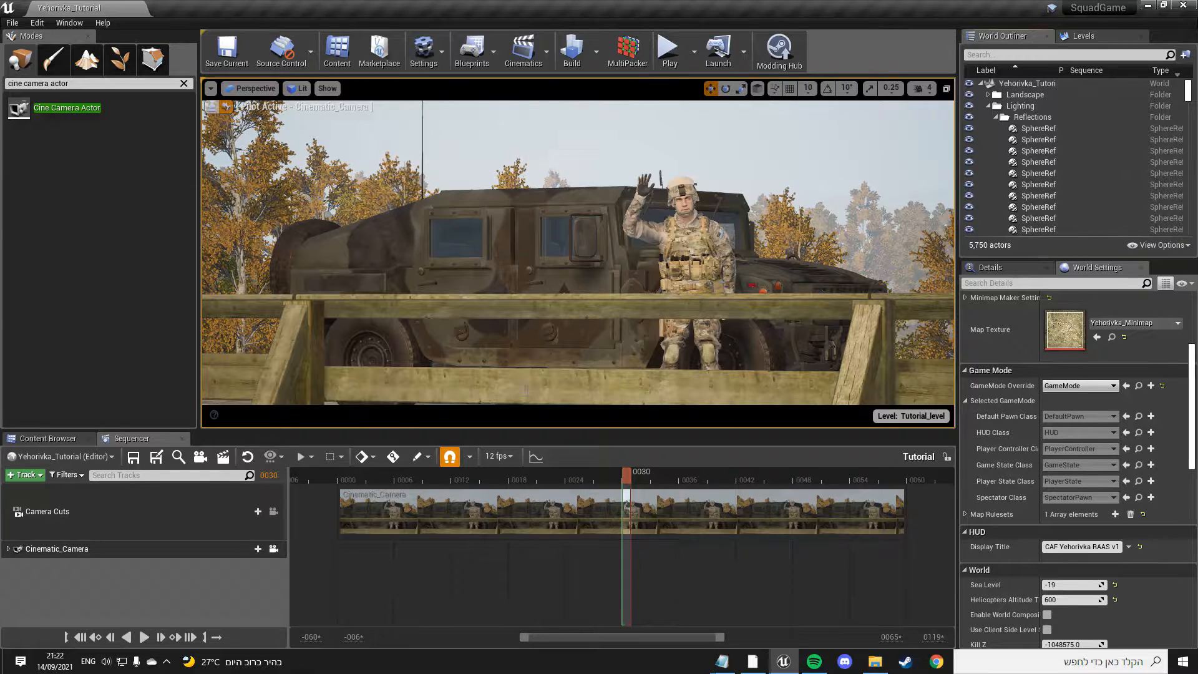
{"action": "left_click", "coordinate": [223, 458]}
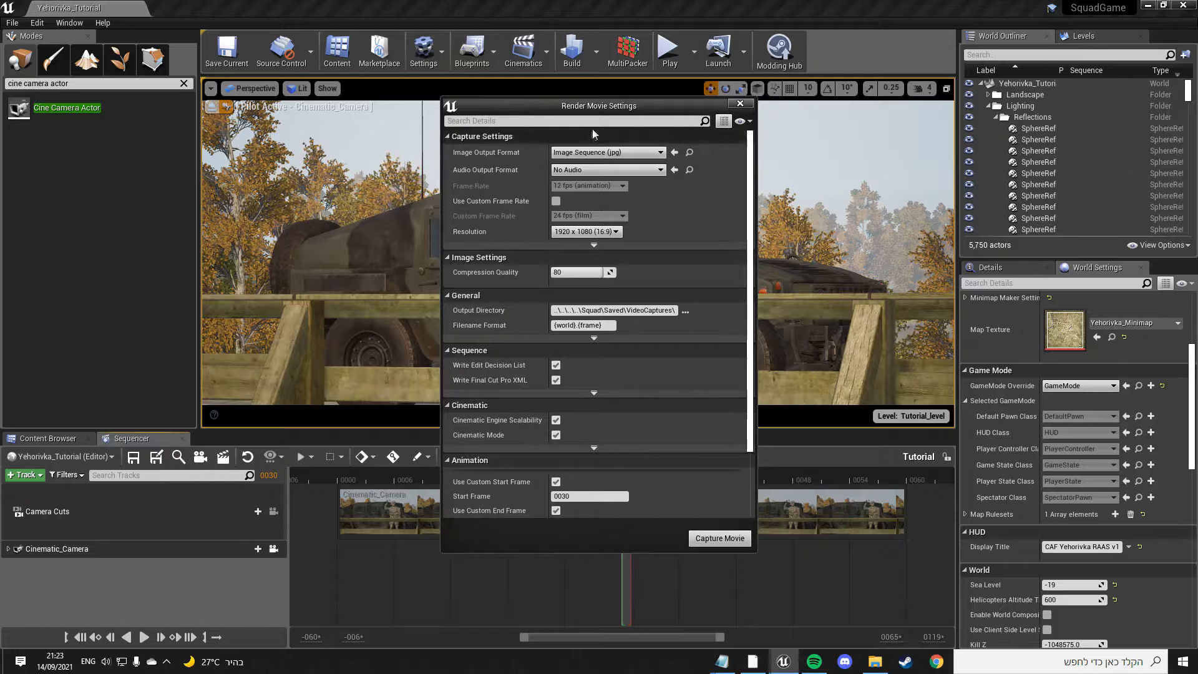
Step: Try Video Sequence (avi) as the image output format, and return it to Image Sequence (jpg)
{"action": "left_click", "coordinate": [624, 153]}
{"action": "left_click", "coordinate": [634, 238]}
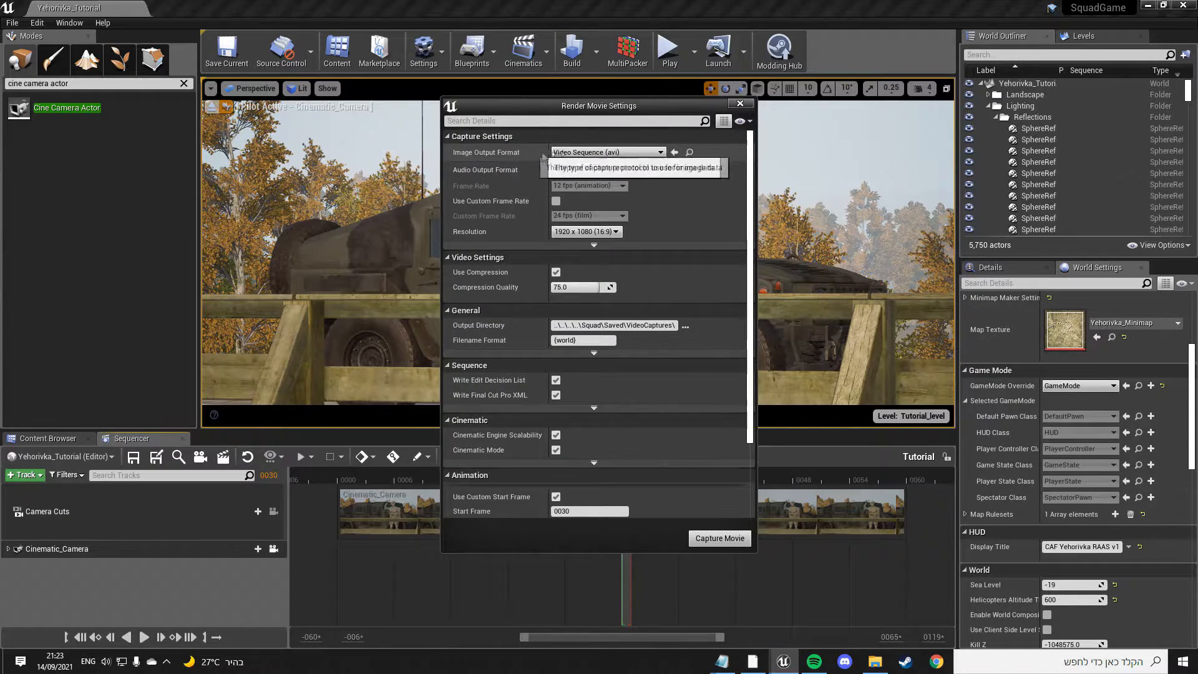
{"action": "left_click", "coordinate": [649, 152]}
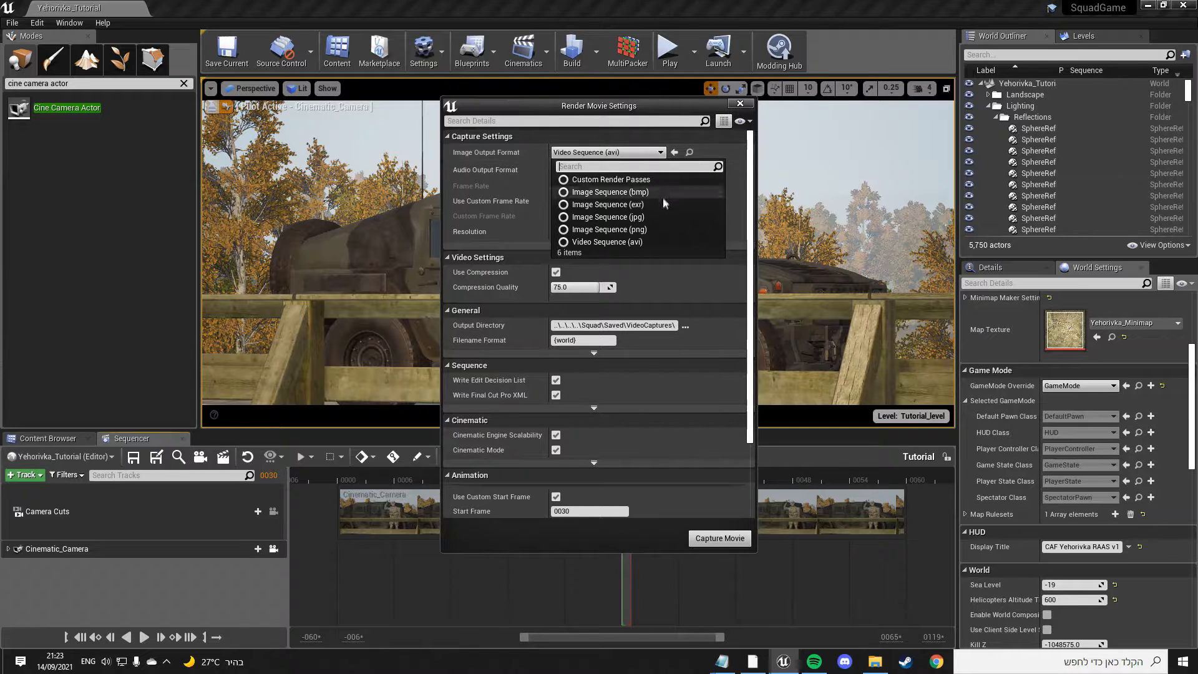
{"action": "left_click", "coordinate": [658, 218]}
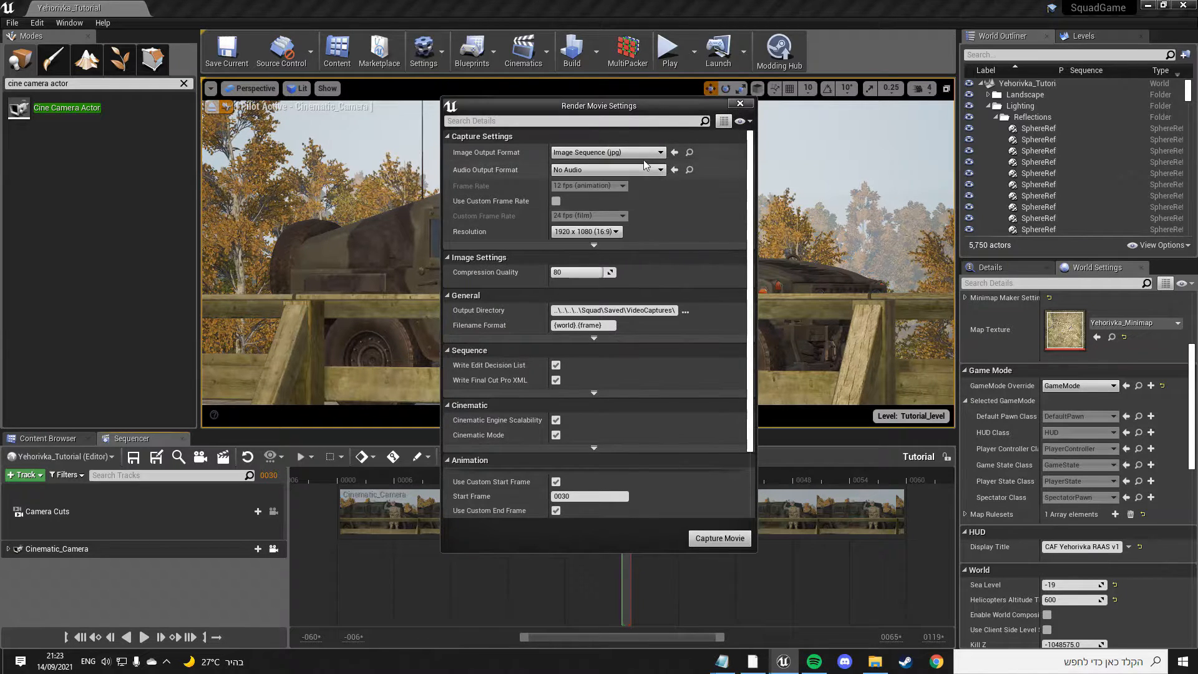
{"action": "left_click", "coordinate": [640, 154]}
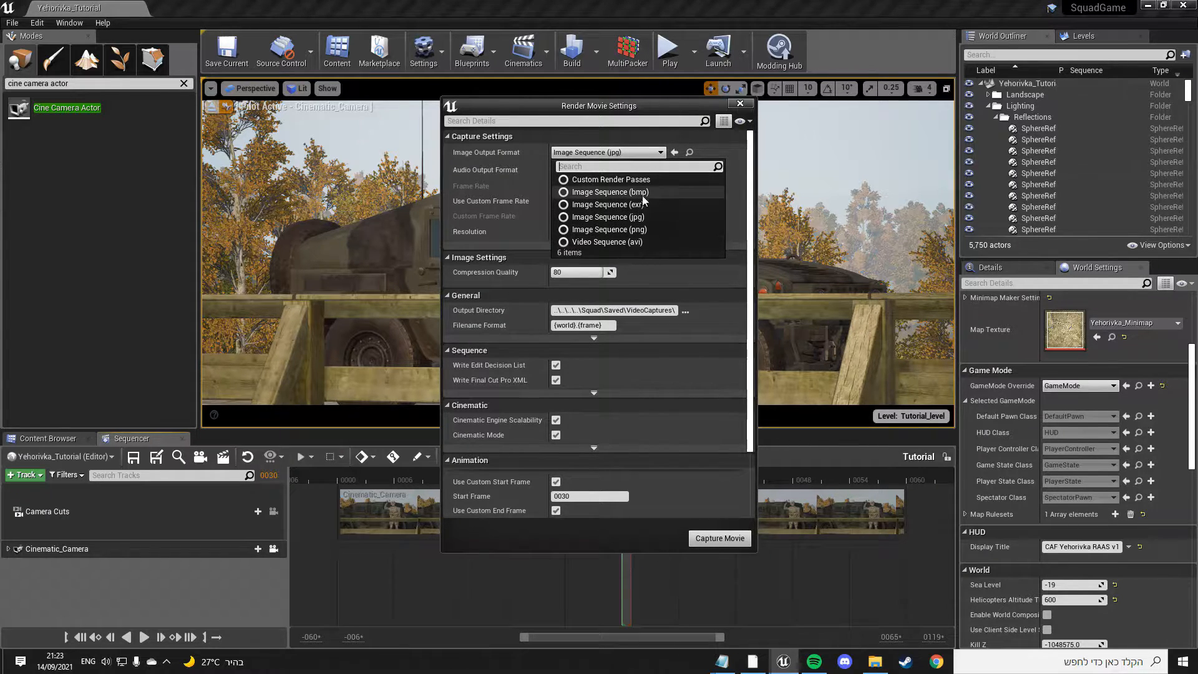
{"action": "left_click", "coordinate": [635, 155]}
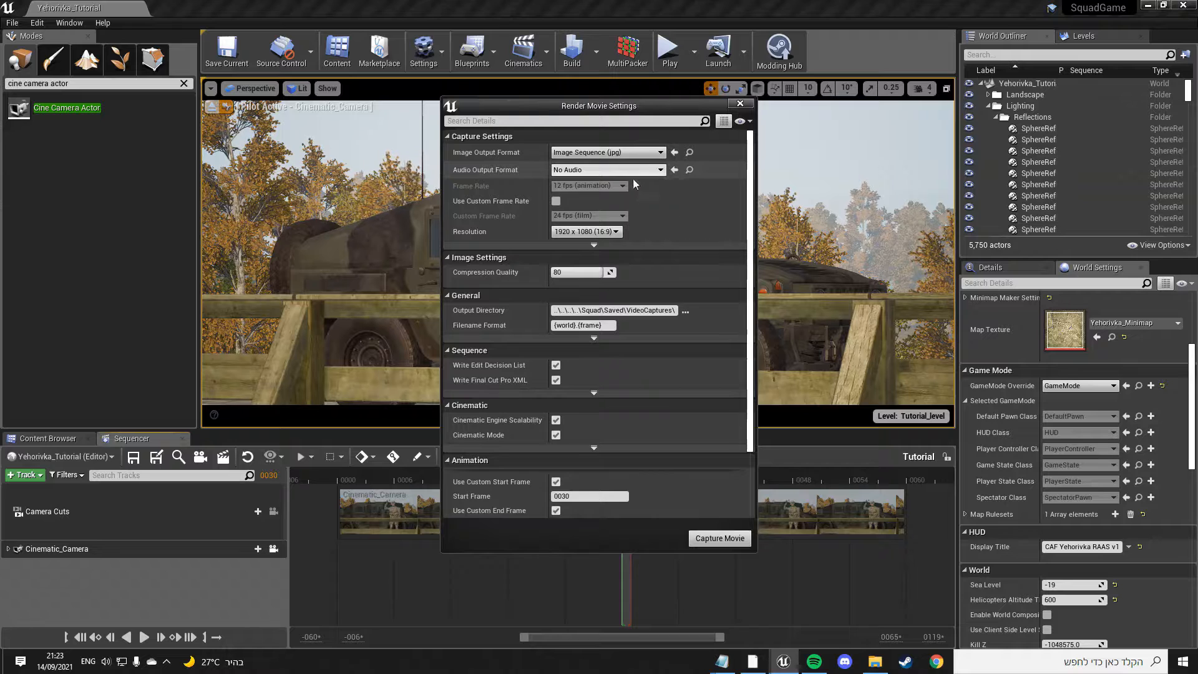
Step: Choose 1920 x 1080 (16:9) as the render resolution
{"action": "scroll", "coordinate": [623, 197], "scroll_direction": "down", "scroll_amount": 1}
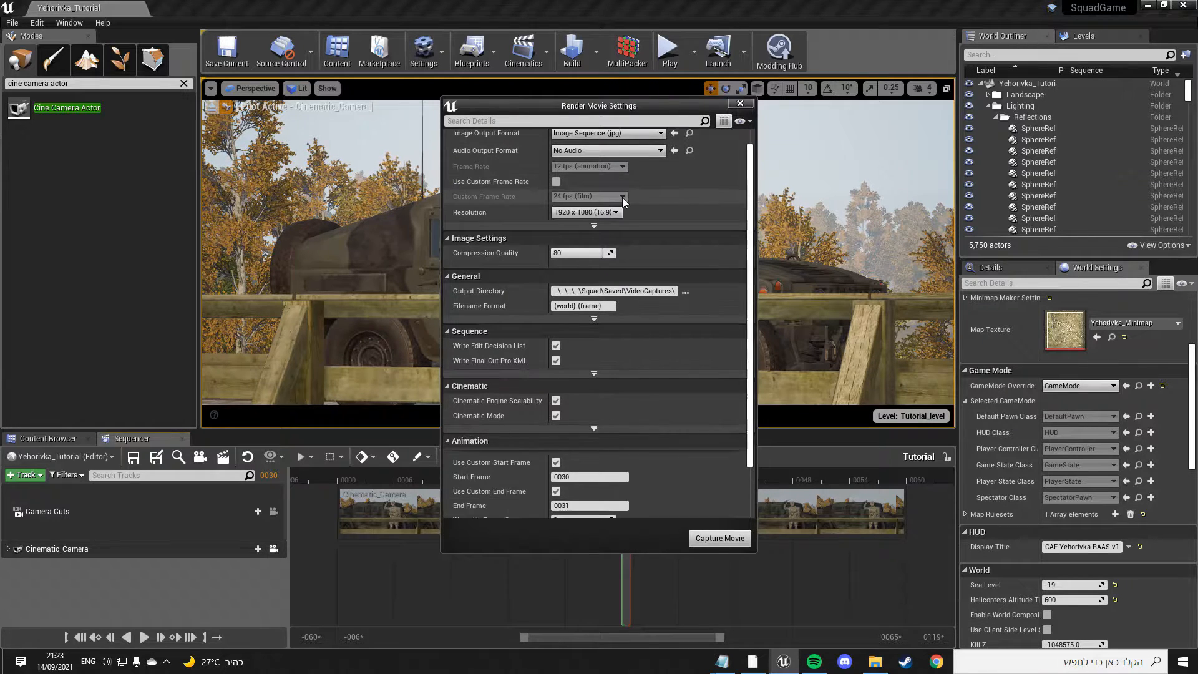
{"action": "scroll", "coordinate": [618, 225], "scroll_direction": "up", "scroll_amount": 1}
{"action": "left_click", "coordinate": [615, 232]}
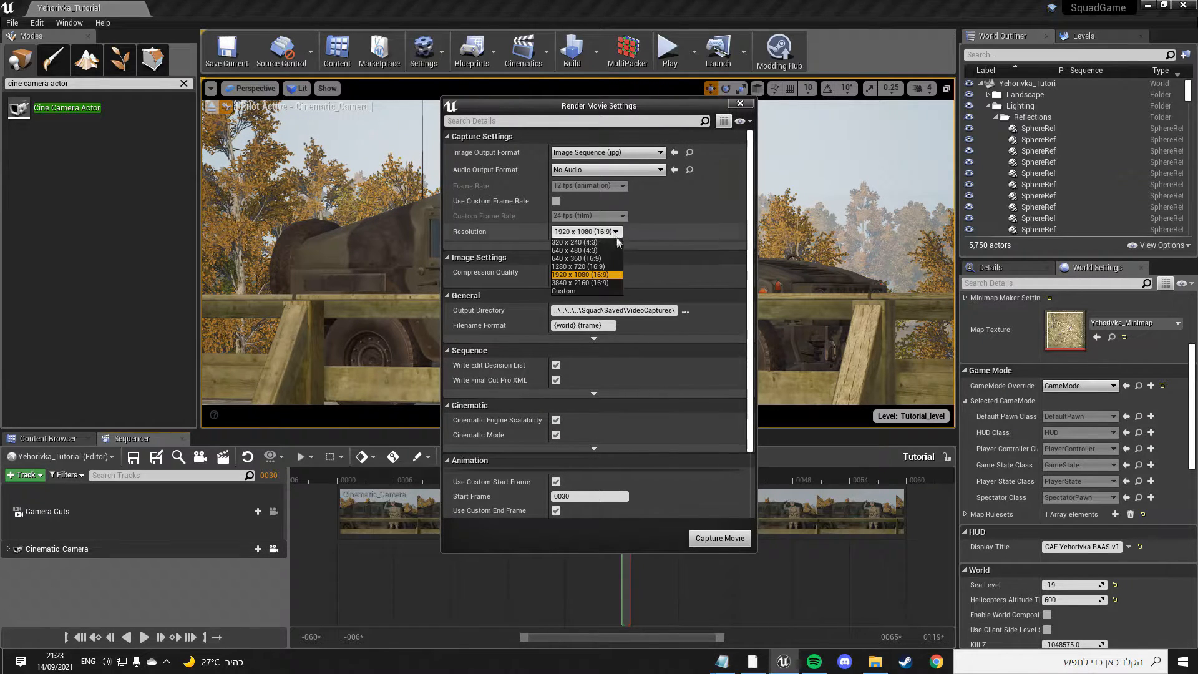
{"action": "left_click", "coordinate": [586, 276]}
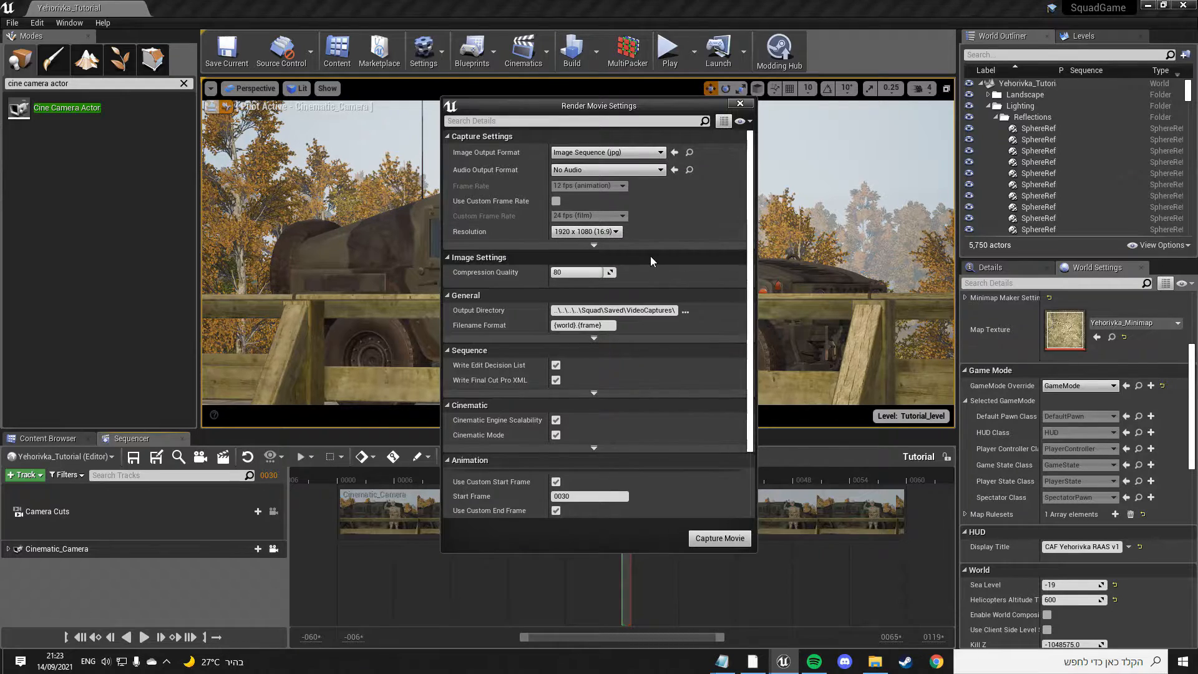
Step: Check the compression, output directory, cinematic and animation frame settings, and capture the movie
{"action": "scroll", "coordinate": [574, 235], "scroll_direction": "down", "scroll_amount": 2}
{"action": "scroll", "coordinate": [573, 235], "scroll_direction": "up", "scroll_amount": 2}
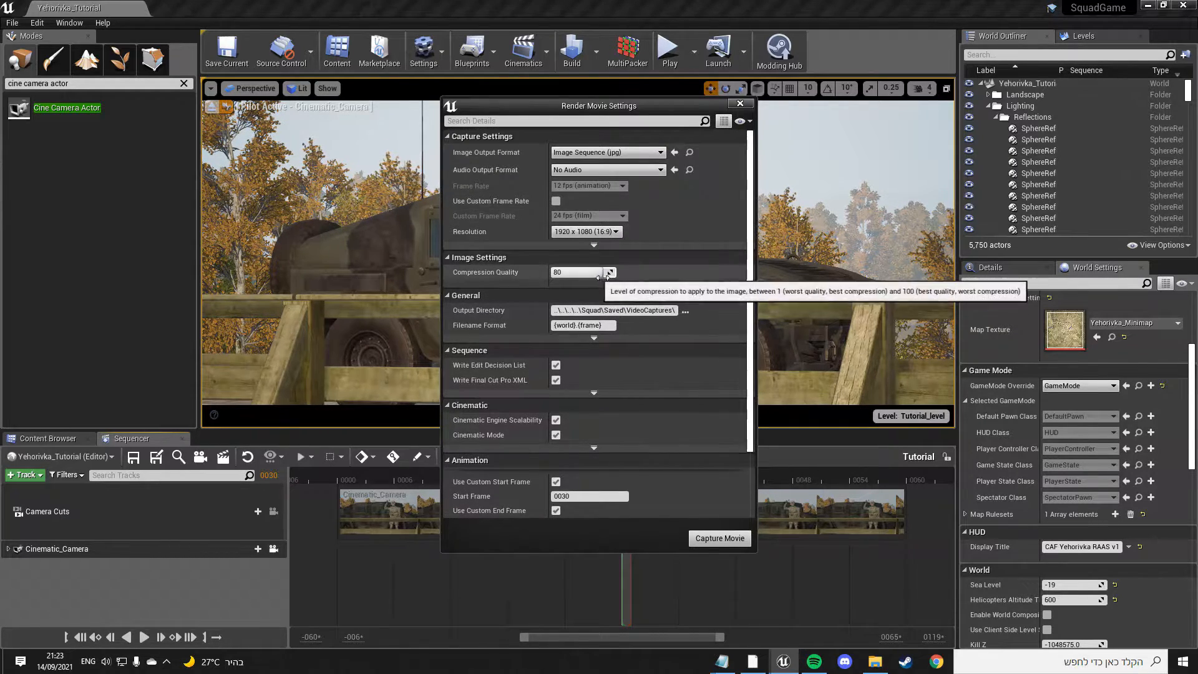
{"action": "scroll", "coordinate": [588, 273], "scroll_direction": "down", "scroll_amount": 3}
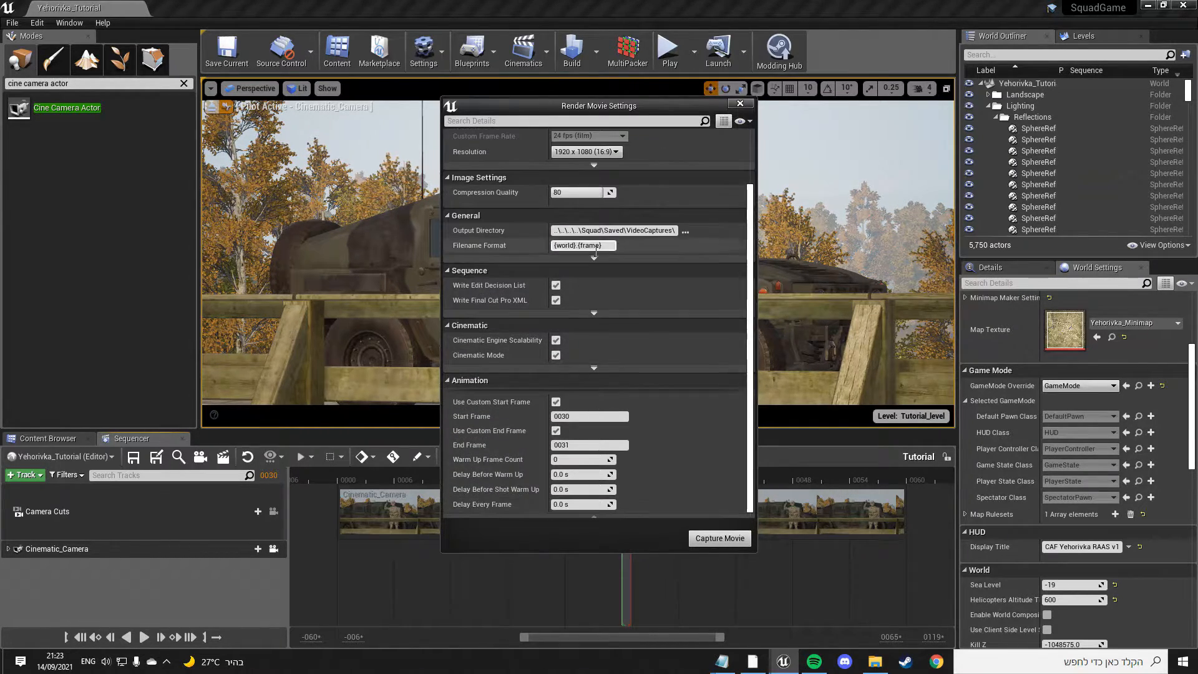
{"action": "scroll", "coordinate": [541, 259], "scroll_direction": "up", "scroll_amount": 3}
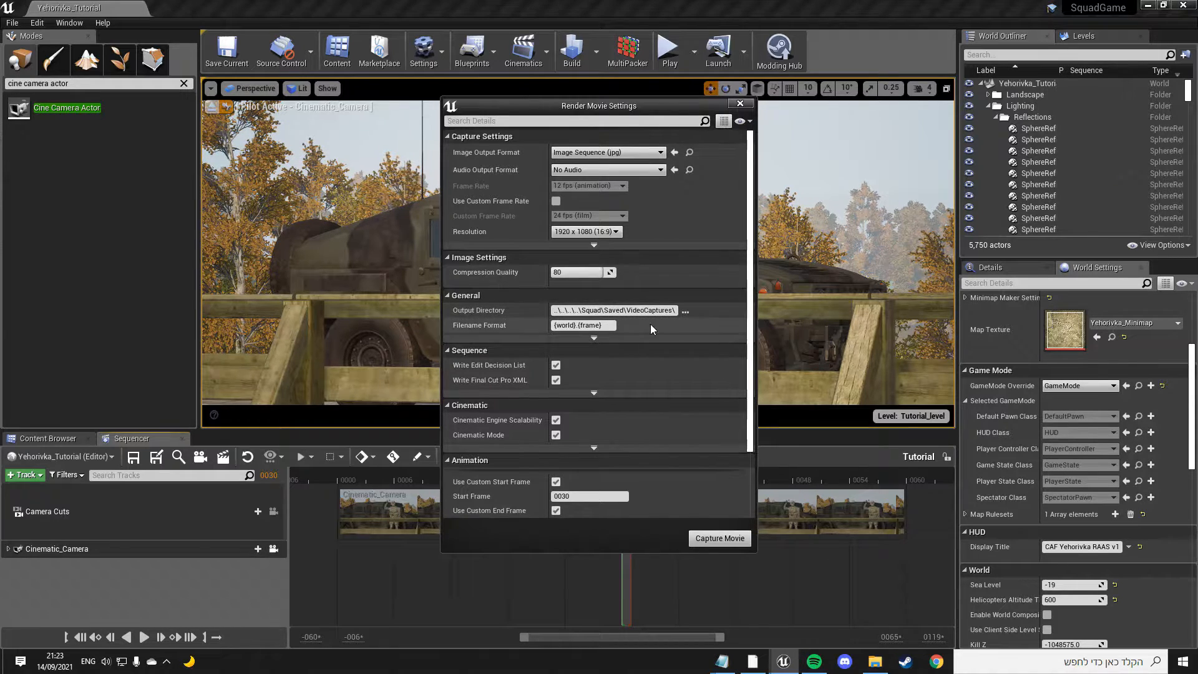
{"action": "scroll", "coordinate": [647, 324], "scroll_direction": "down", "scroll_amount": 2}
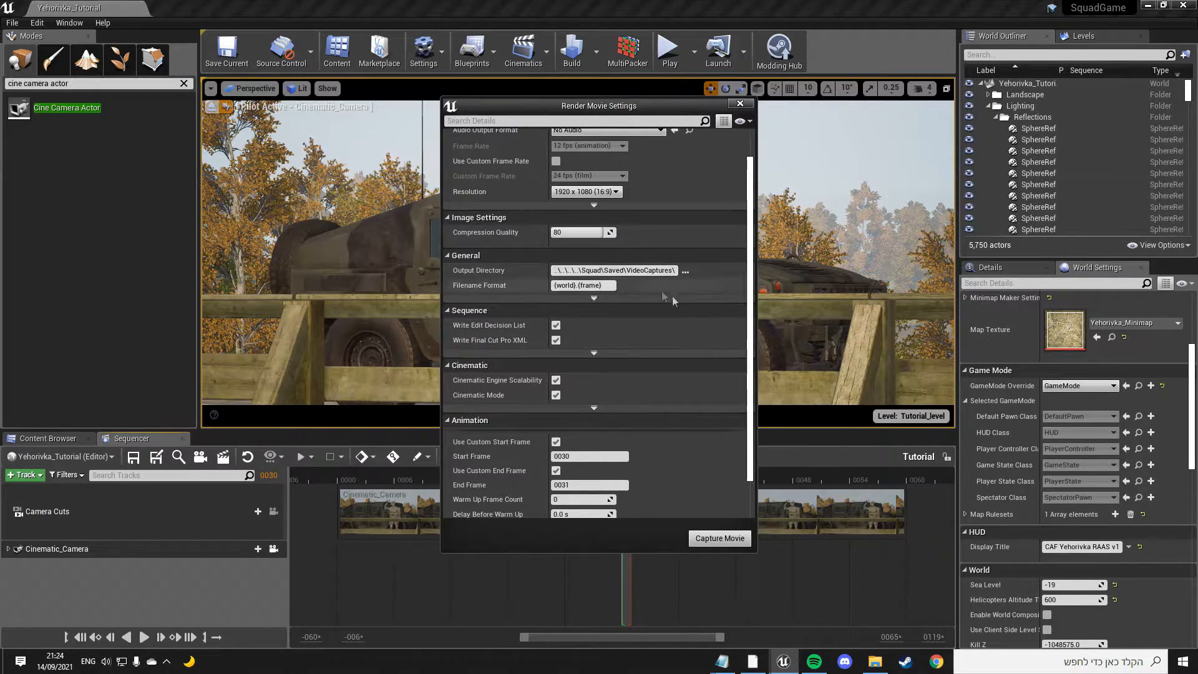
{"action": "scroll", "coordinate": [626, 309], "scroll_direction": "down", "scroll_amount": 2}
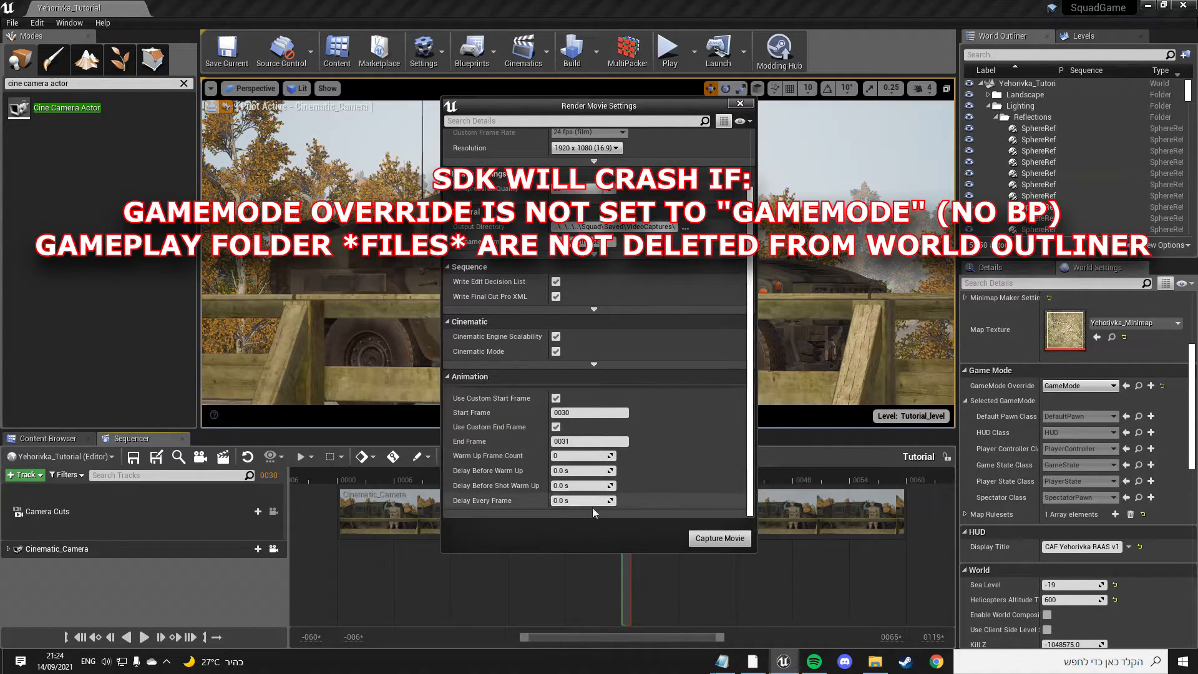
{"action": "scroll", "coordinate": [676, 383], "scroll_direction": "up", "scroll_amount": 3}
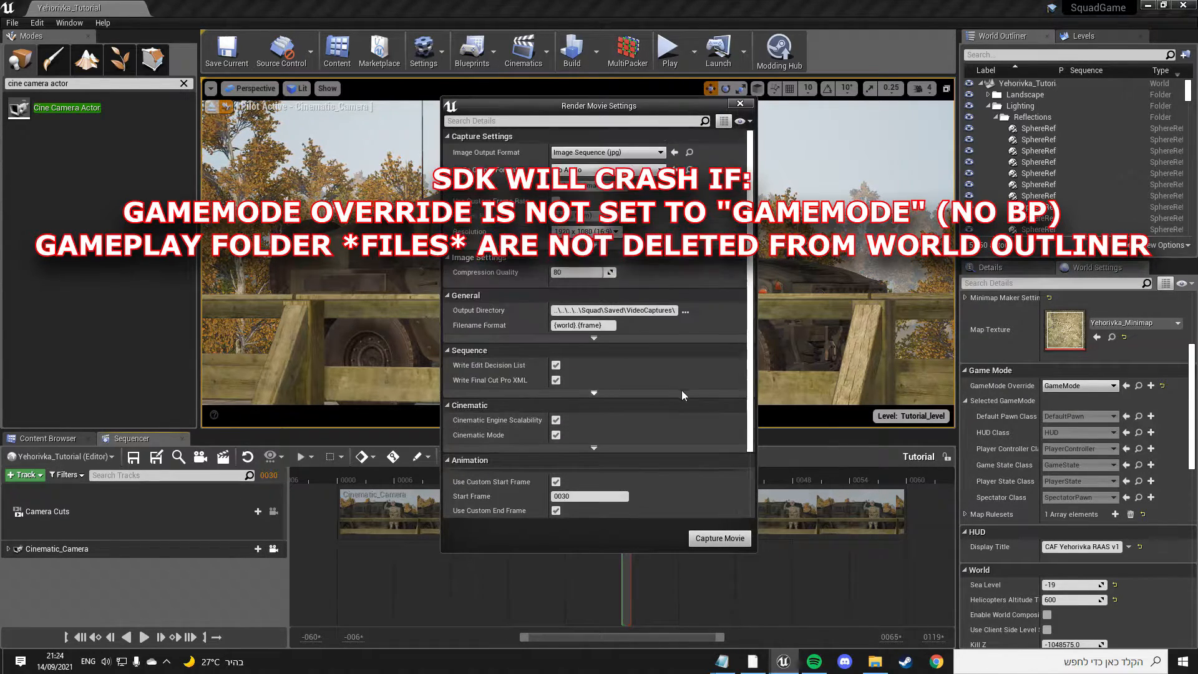
{"action": "left_click", "coordinate": [719, 538]}
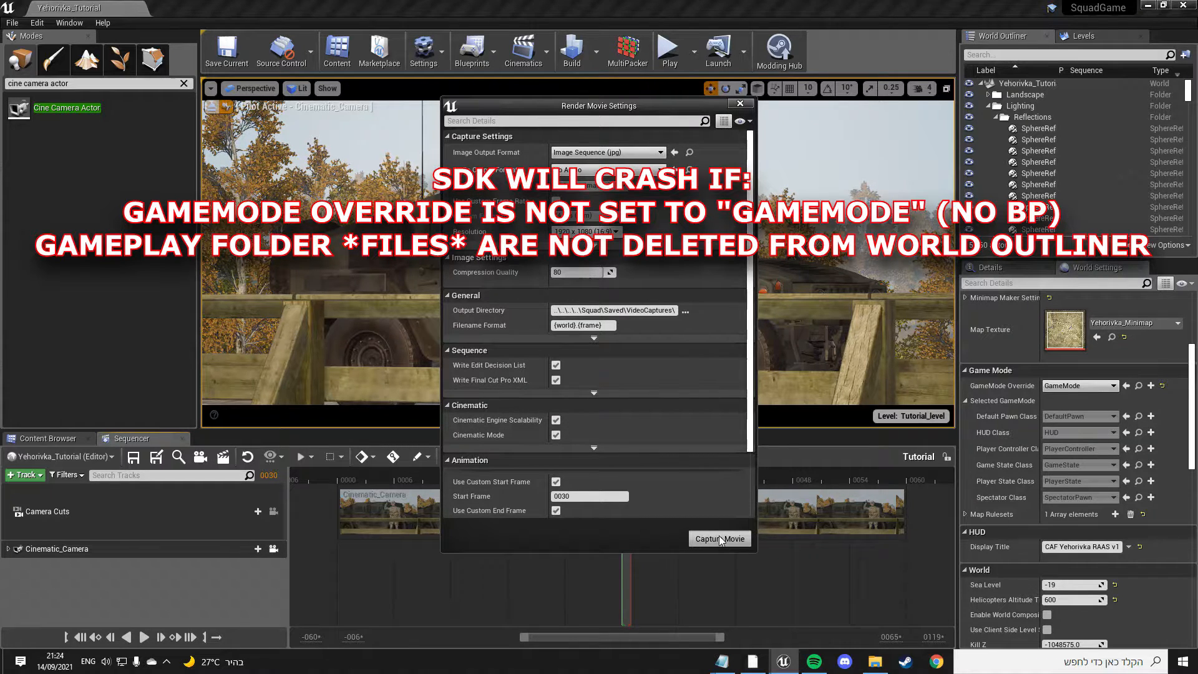
{"action": "left_click", "coordinate": [658, 446]}
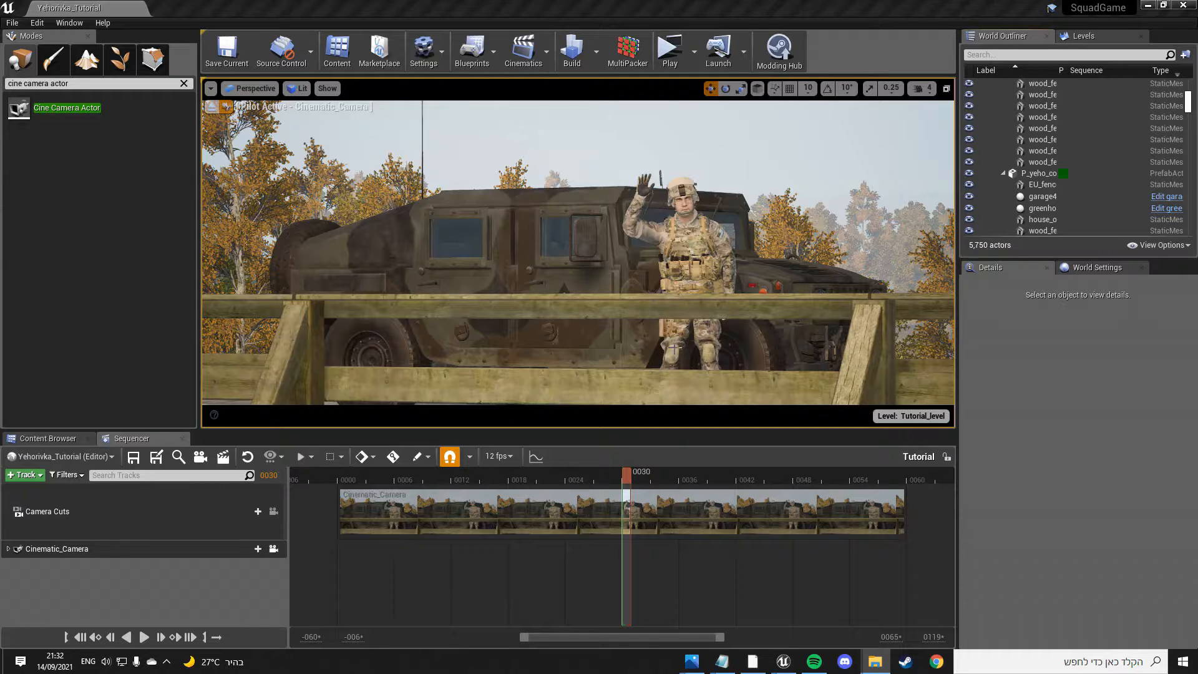
Step: Check the output directory in the sequence's render movie settings and bring the VideoCaptures folder window into view
{"action": "left_click", "coordinate": [223, 457]}
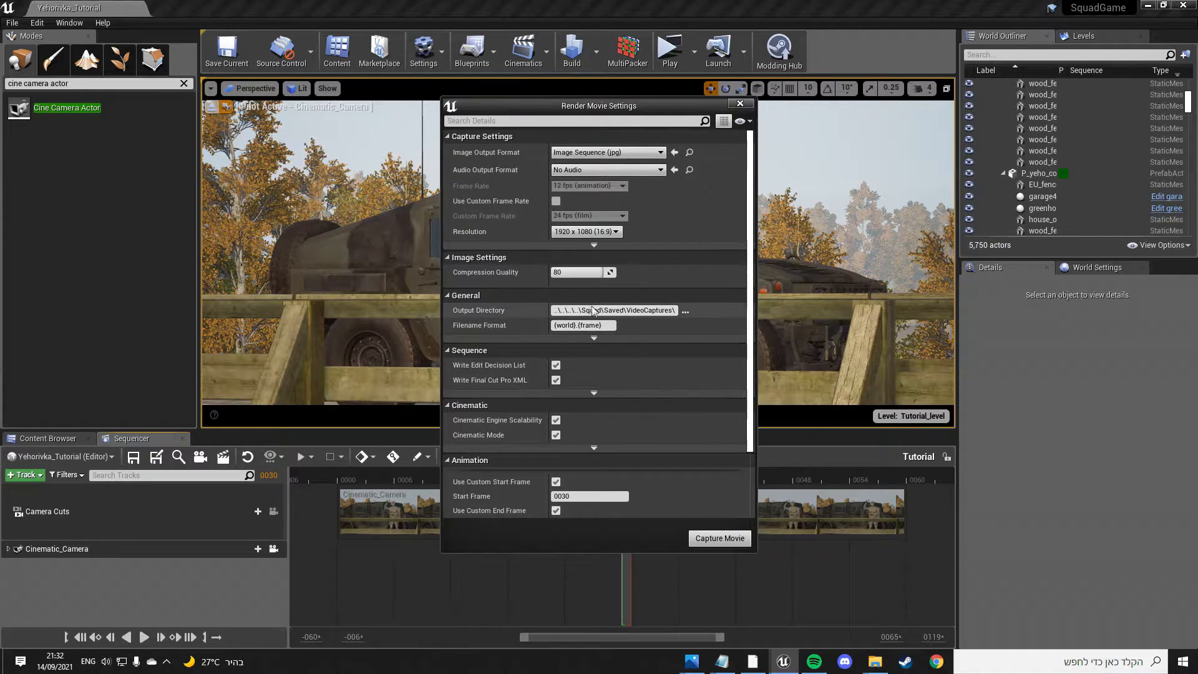
{"action": "left_click", "coordinate": [743, 104]}
{"action": "mouse_move", "coordinate": [875, 661]}
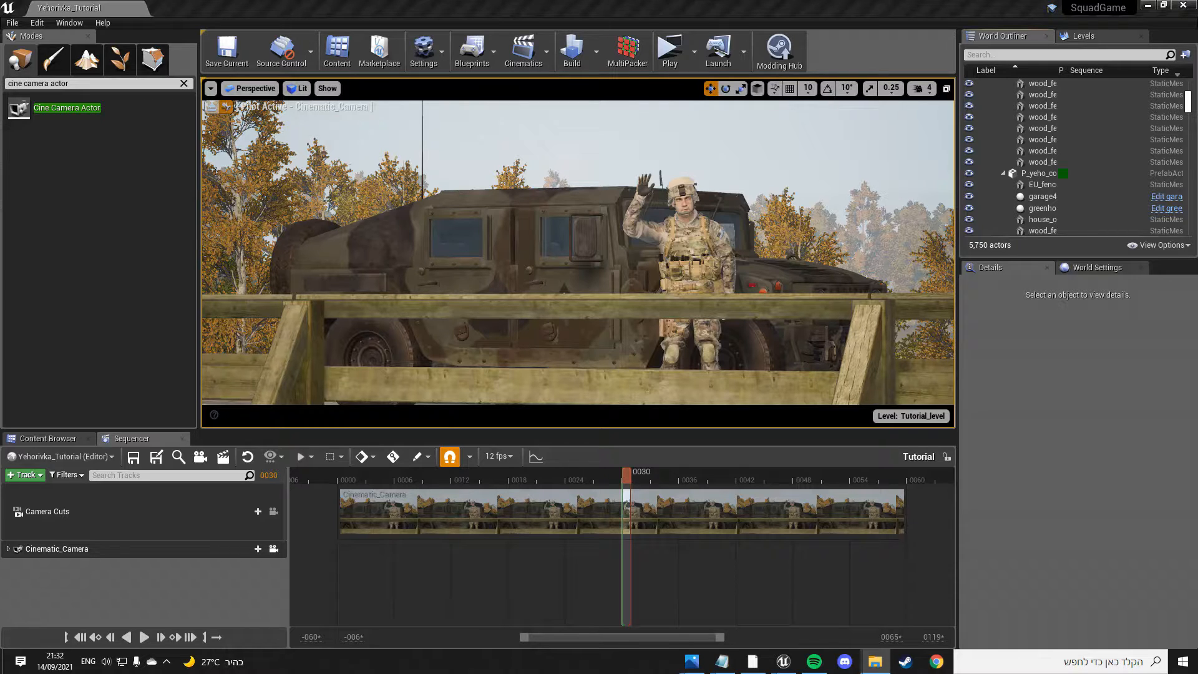
{"action": "left_click_drag", "start_coordinate": [1197, 144], "coordinate": [1193, 396]}
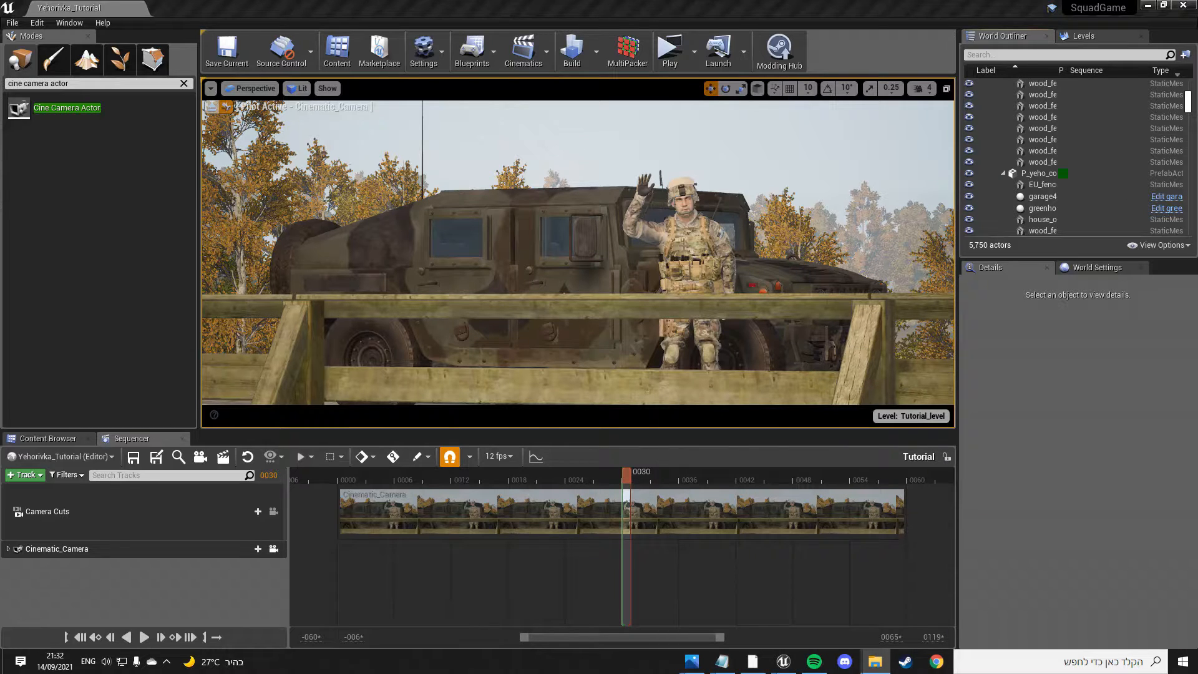
{"action": "left_click_drag", "start_coordinate": [1197, 188], "coordinate": [582, 185]}
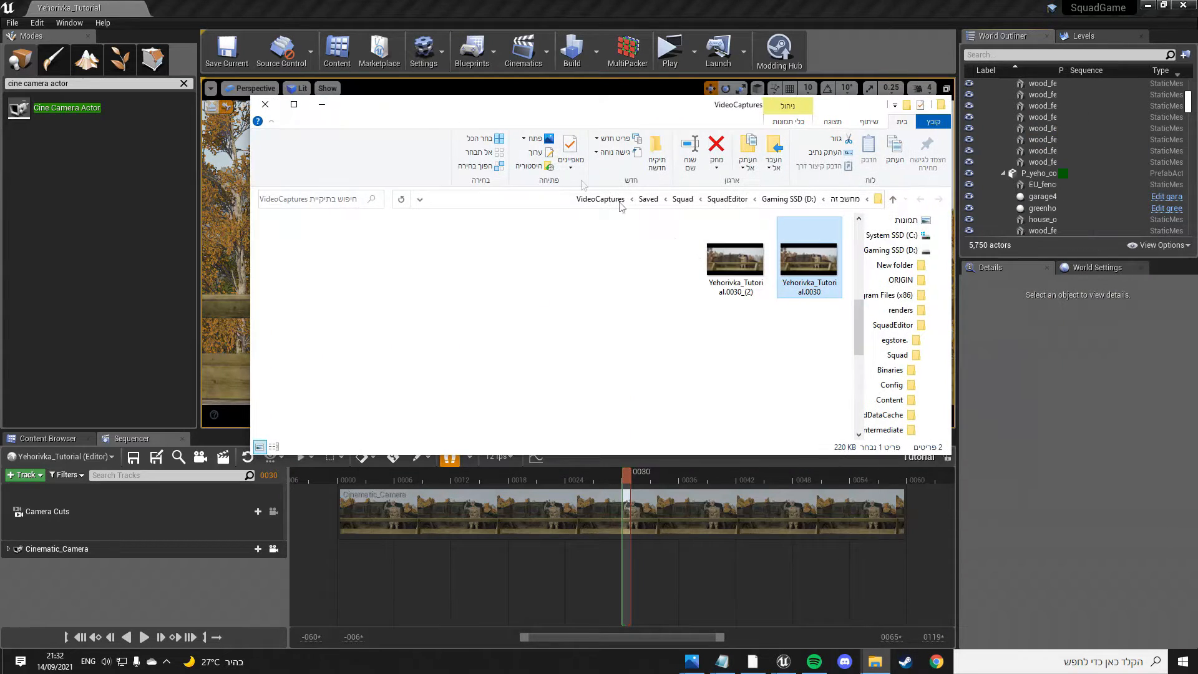
Step: View the rendered image Yehorivka_Tutorial.0030.jpg and inspect the soldier and vehicle up close
{"action": "double_click", "coordinate": [803, 270]}
{"action": "scroll", "coordinate": [541, 327], "scroll_direction": "up", "scroll_amount": 1}
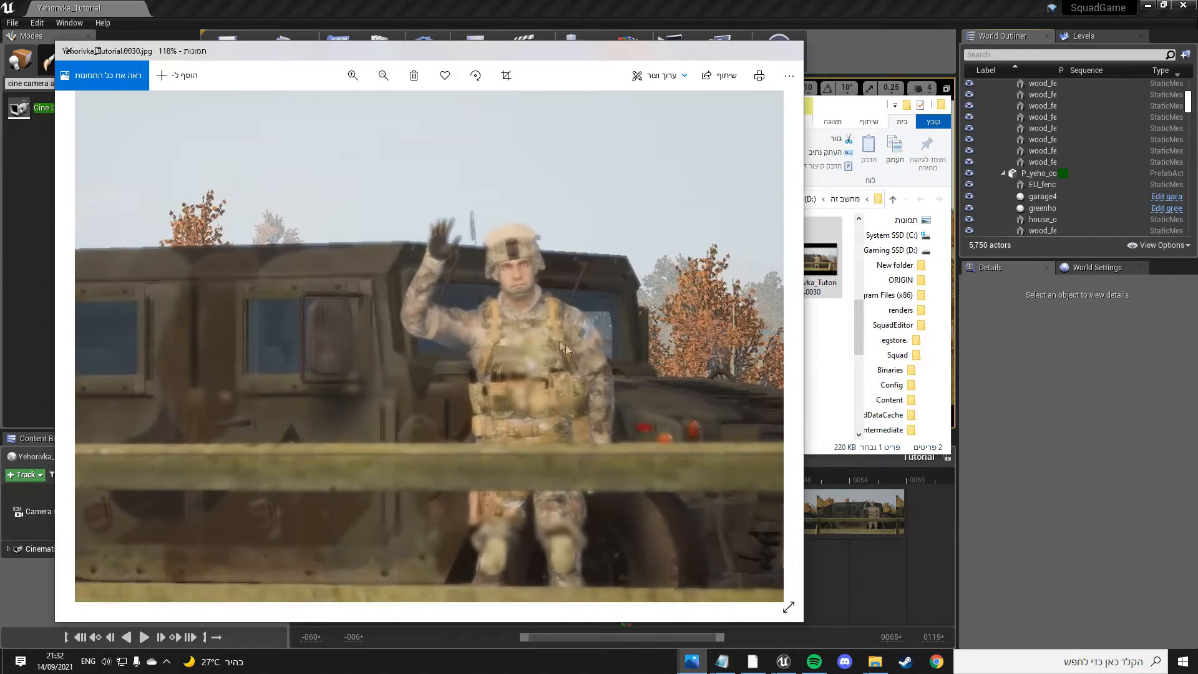
{"action": "scroll", "coordinate": [514, 279], "scroll_direction": "down", "scroll_amount": 1}
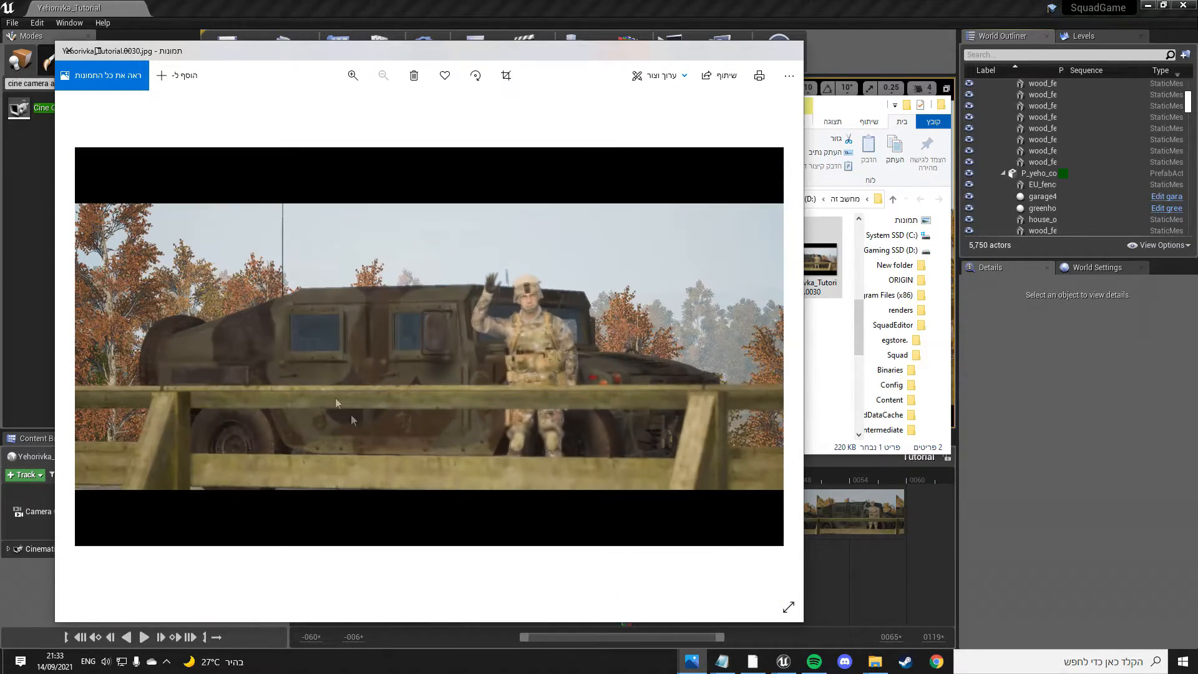
{"action": "left_click", "coordinate": [69, 51]}
Step: View the second render, Yehorivka_Tutorial.0030_(2).jpg, and compare its sharpness around the soldier and vehicle up close
{"action": "double_click", "coordinate": [736, 243]}
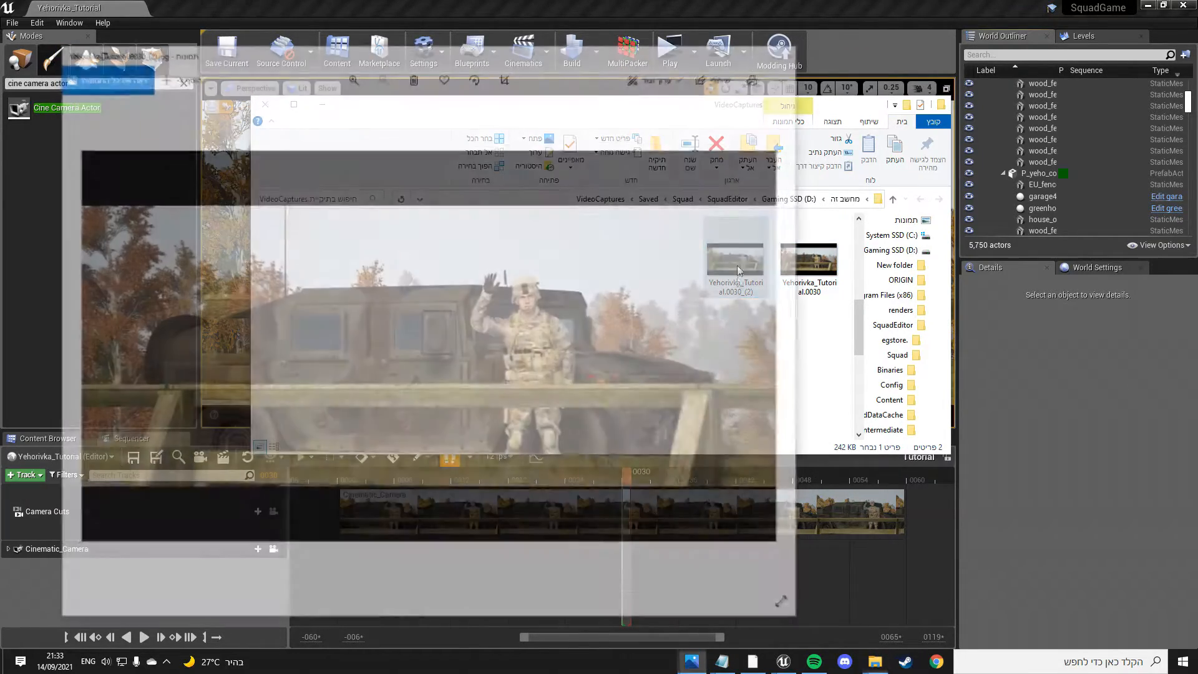
{"action": "scroll", "coordinate": [484, 340], "scroll_direction": "up", "scroll_amount": 1}
{"action": "scroll", "coordinate": [484, 340], "scroll_direction": "down", "scroll_amount": 1}
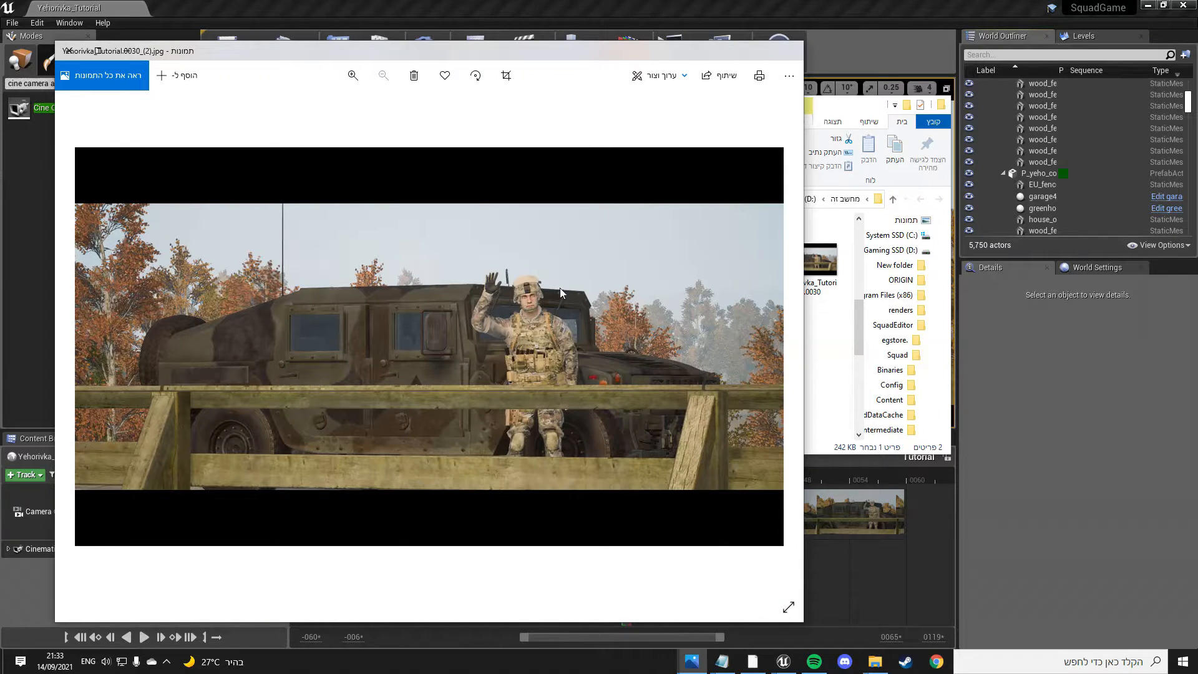
{"action": "scroll", "coordinate": [608, 328], "scroll_direction": "up", "scroll_amount": 2}
{"action": "left_click_drag", "start_coordinate": [342, 351], "coordinate": [605, 270]}
{"action": "scroll", "coordinate": [358, 368], "scroll_direction": "down", "scroll_amount": 2}
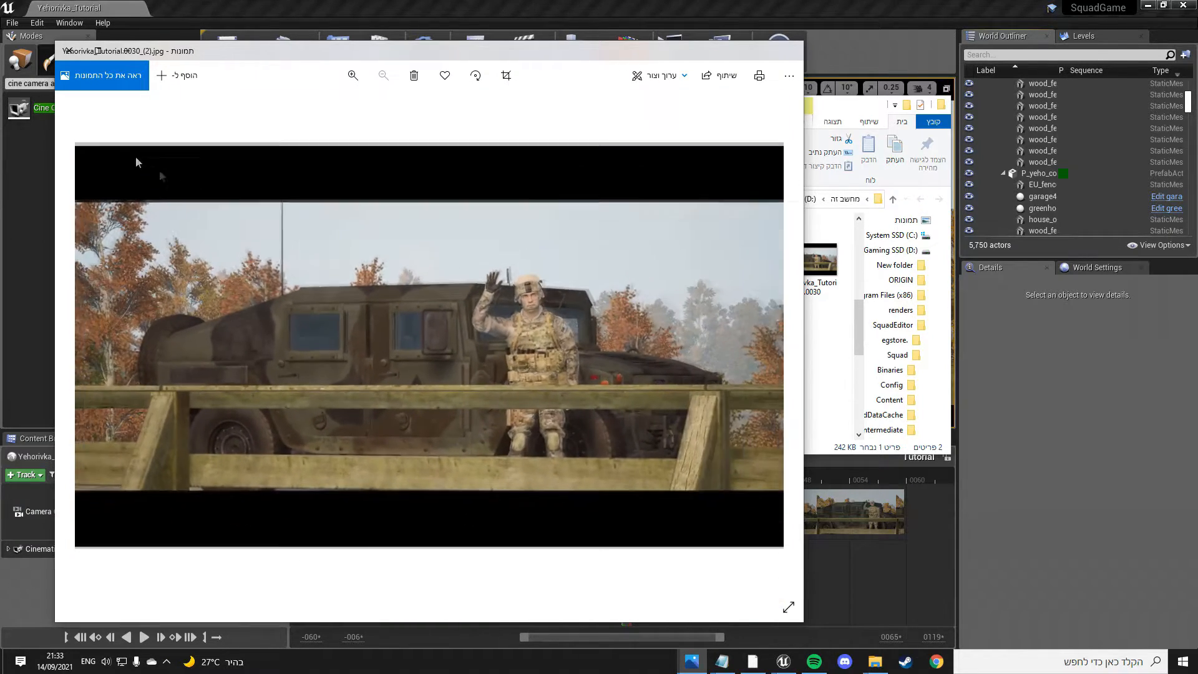
{"action": "left_click", "coordinate": [65, 50]}
Step: Check the image dimensions in the file properties of Yehorivka_Tutorial.0030_(2), and put the folder window away
{"action": "right_click", "coordinate": [708, 251]}
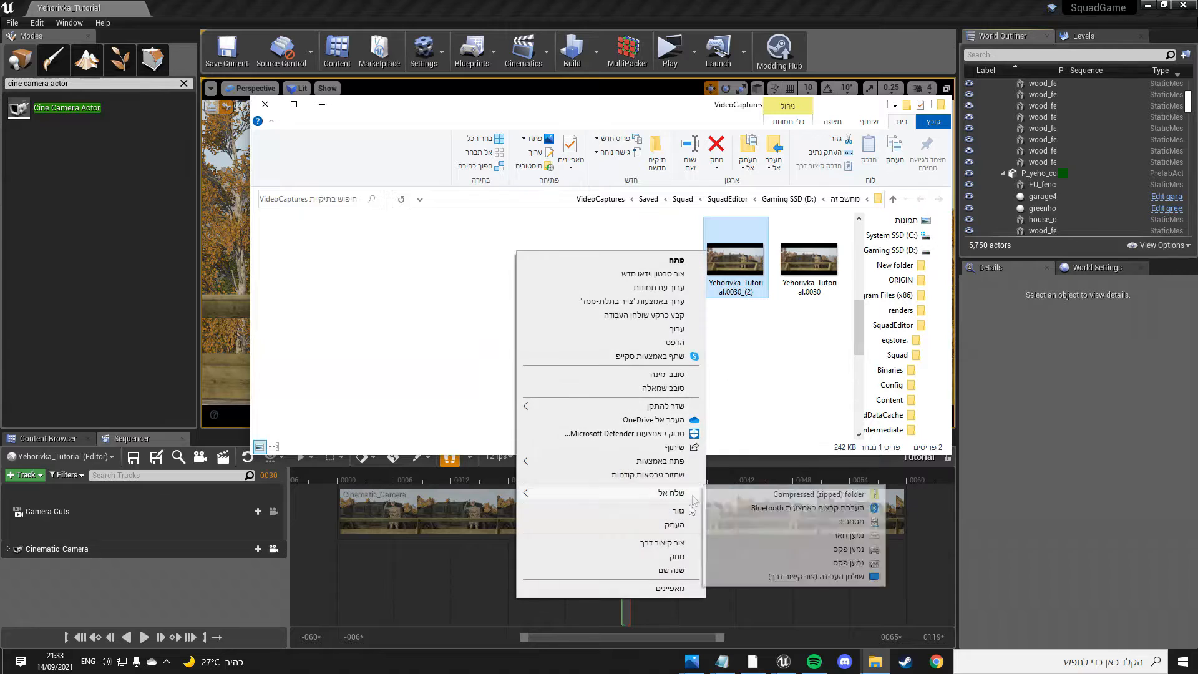
{"action": "left_click", "coordinate": [624, 590]}
{"action": "left_click", "coordinate": [889, 281]}
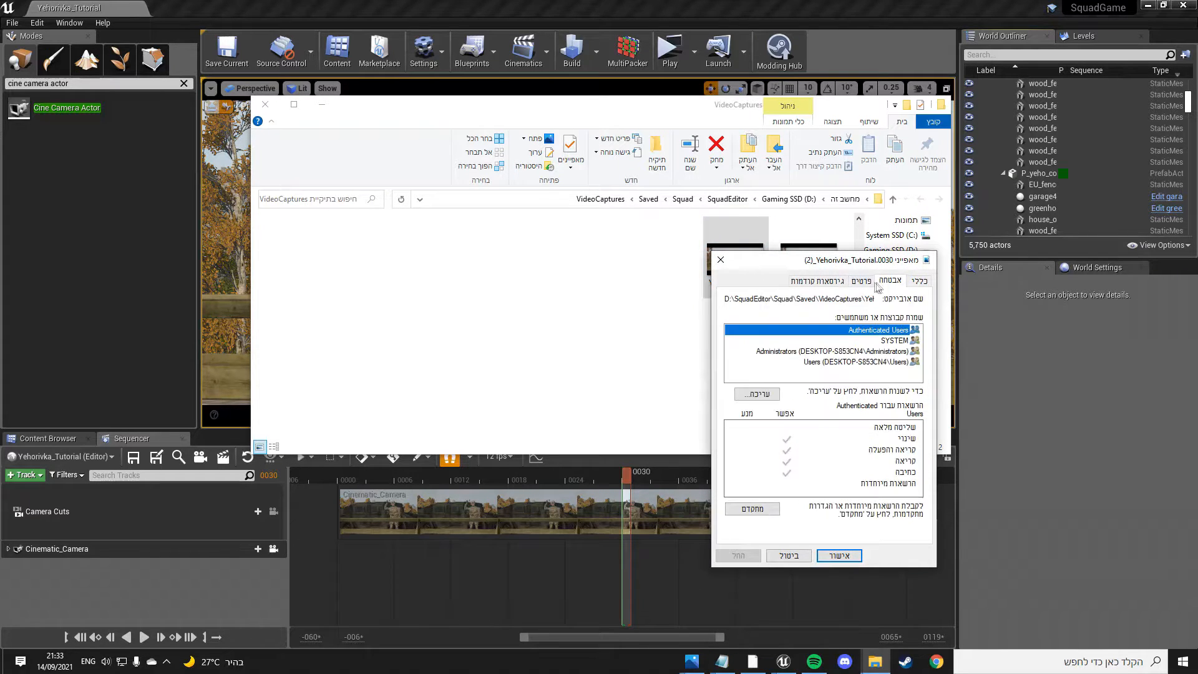
{"action": "left_click", "coordinate": [863, 282]}
{"action": "left_click", "coordinate": [898, 282]}
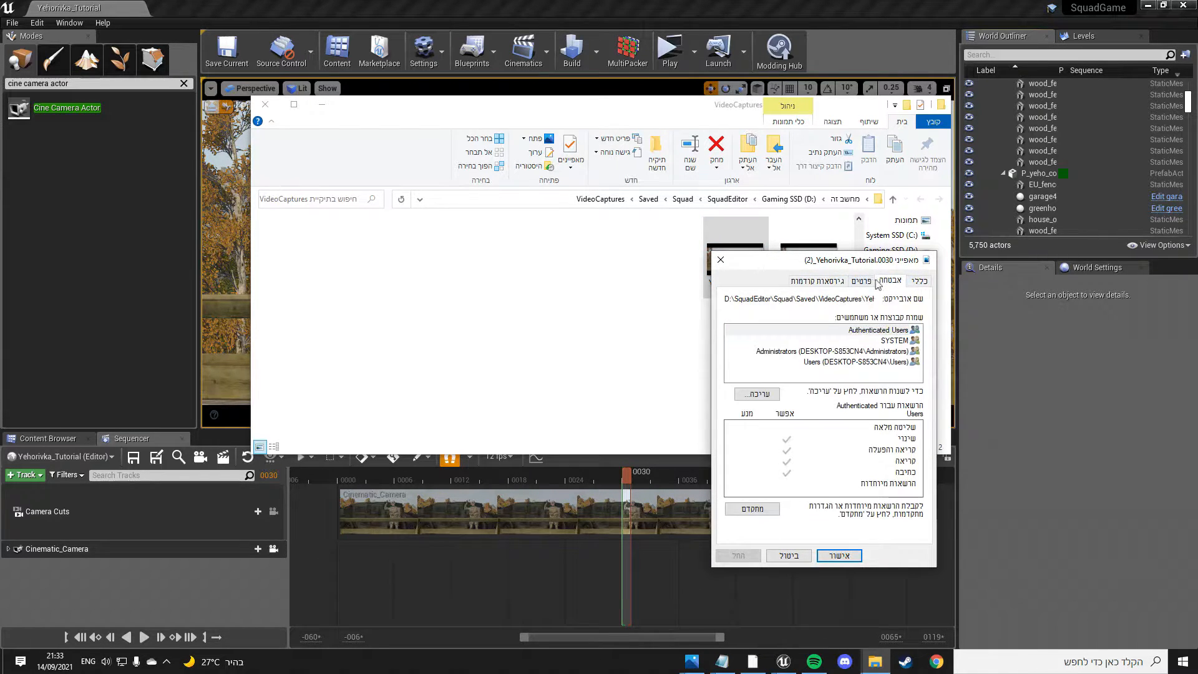
{"action": "left_click", "coordinate": [862, 281]}
{"action": "scroll", "coordinate": [875, 374], "scroll_direction": "down", "scroll_amount": 5}
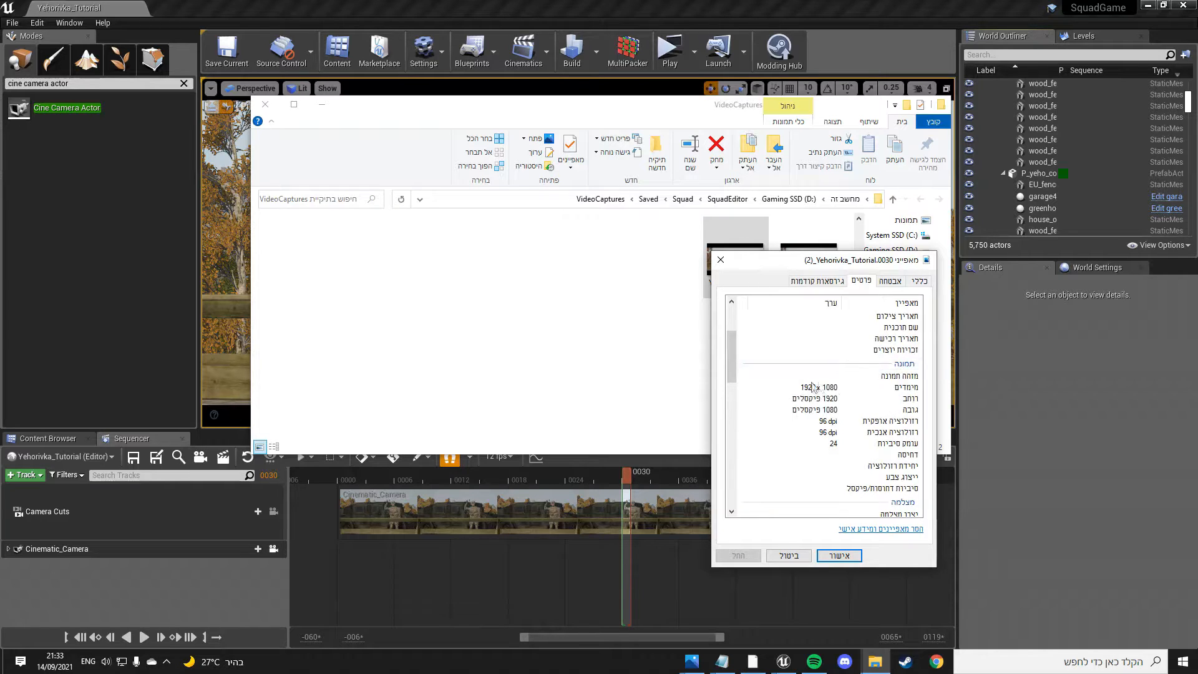
{"action": "left_click", "coordinate": [721, 260]}
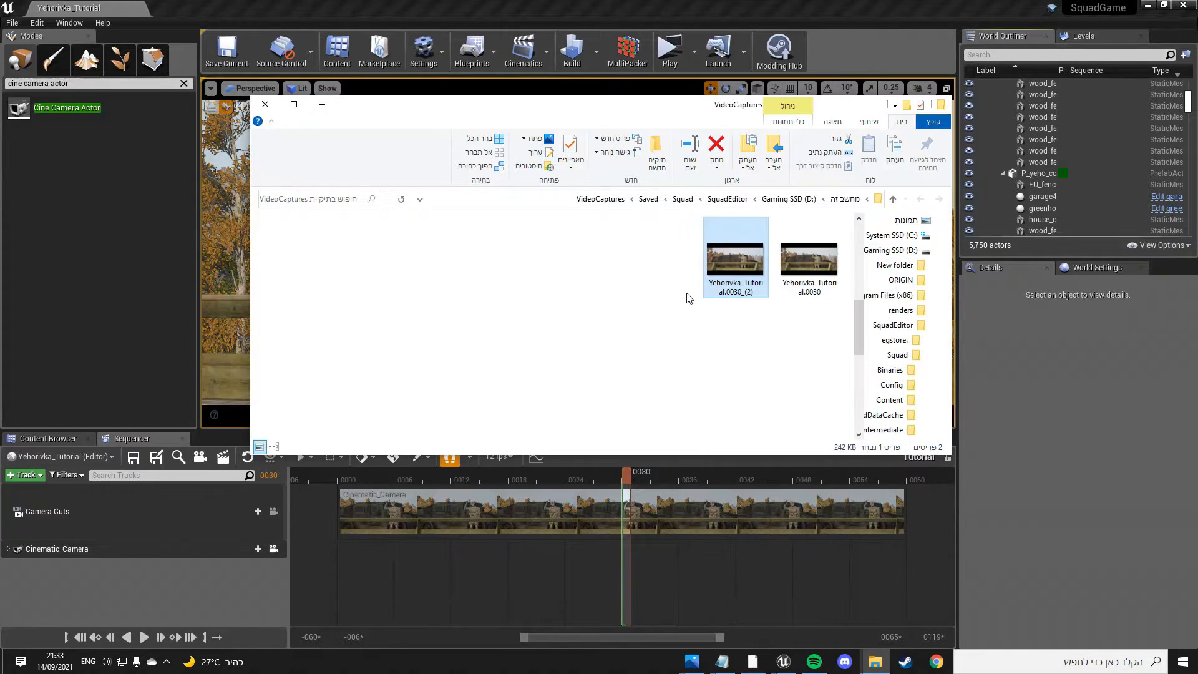
{"action": "left_click", "coordinate": [317, 107]}
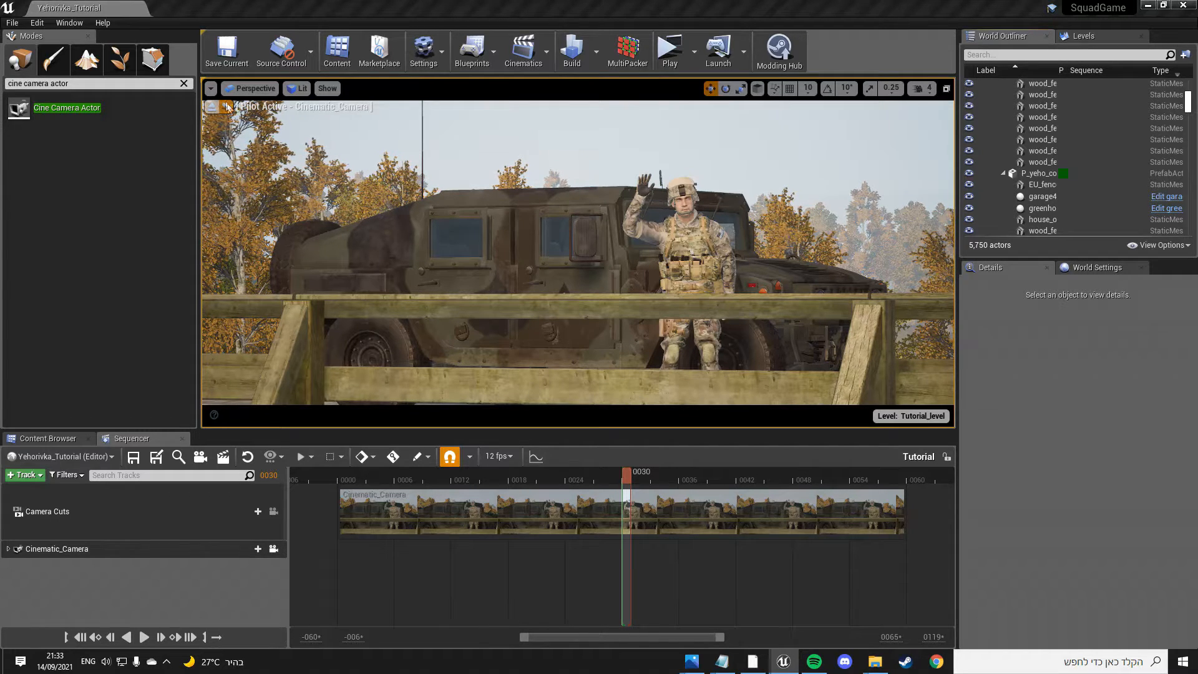
Step: Take a high resolution screenshot of the Cinematic_Camera view with a screenshot size multiplier of 4.0
{"action": "left_click", "coordinate": [212, 89]}
{"action": "left_click", "coordinate": [212, 91]}
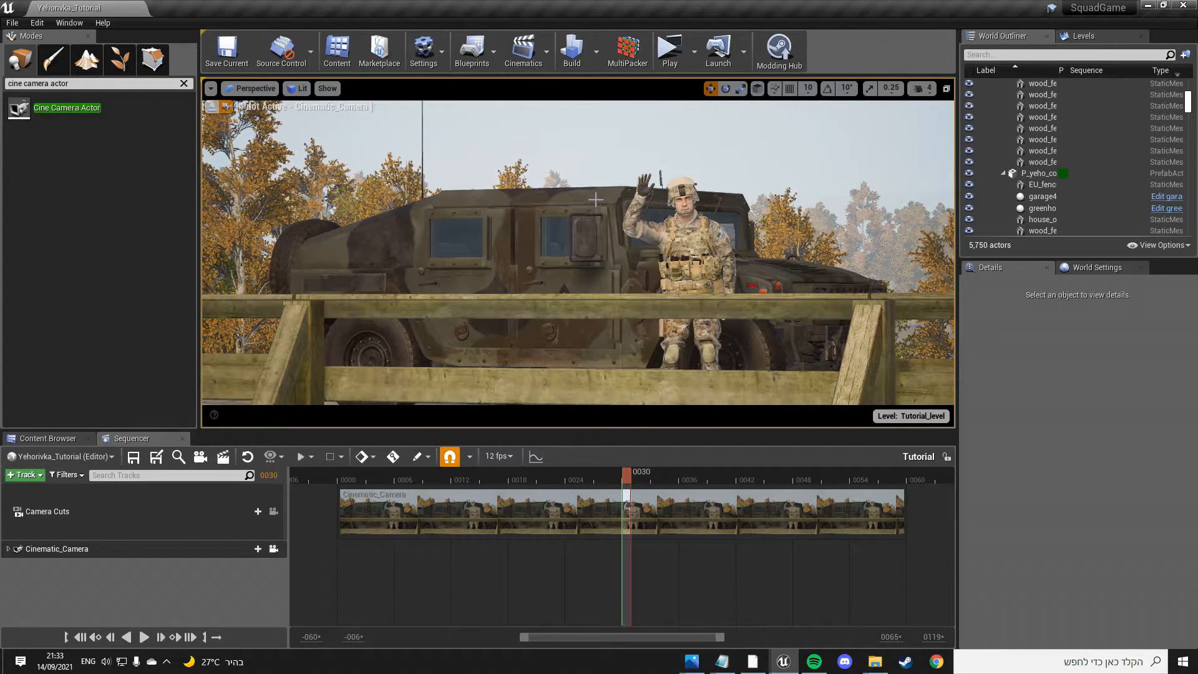
{"action": "left_click", "coordinate": [211, 88]}
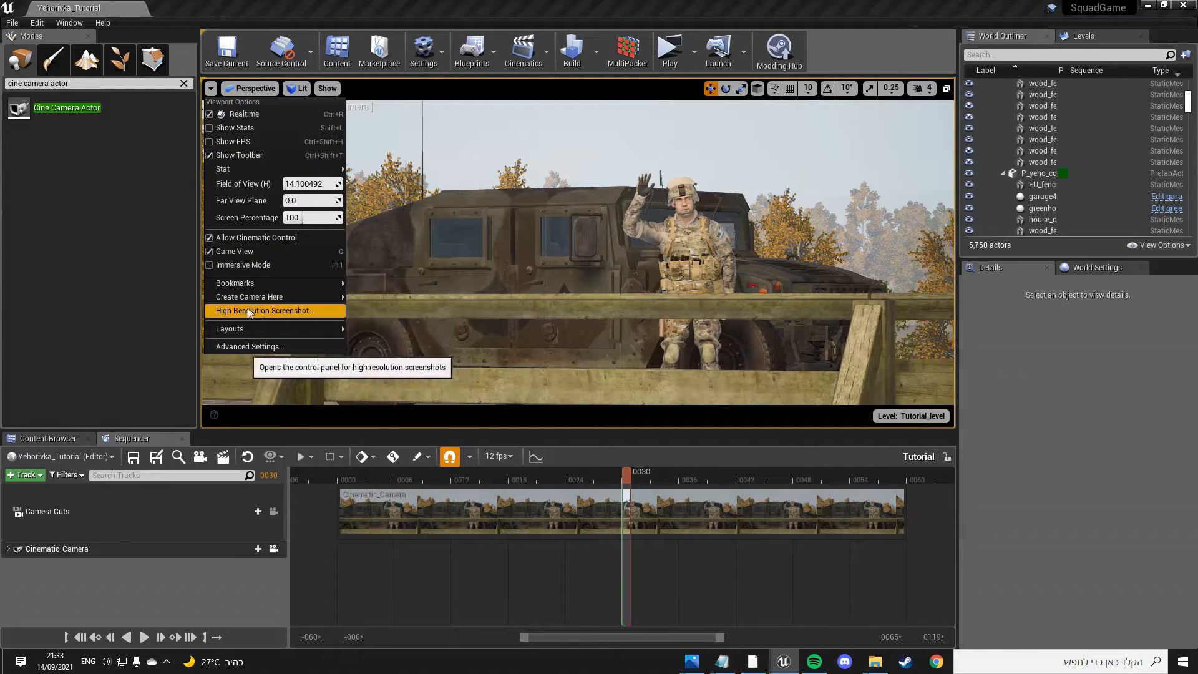
{"action": "left_click", "coordinate": [282, 308]}
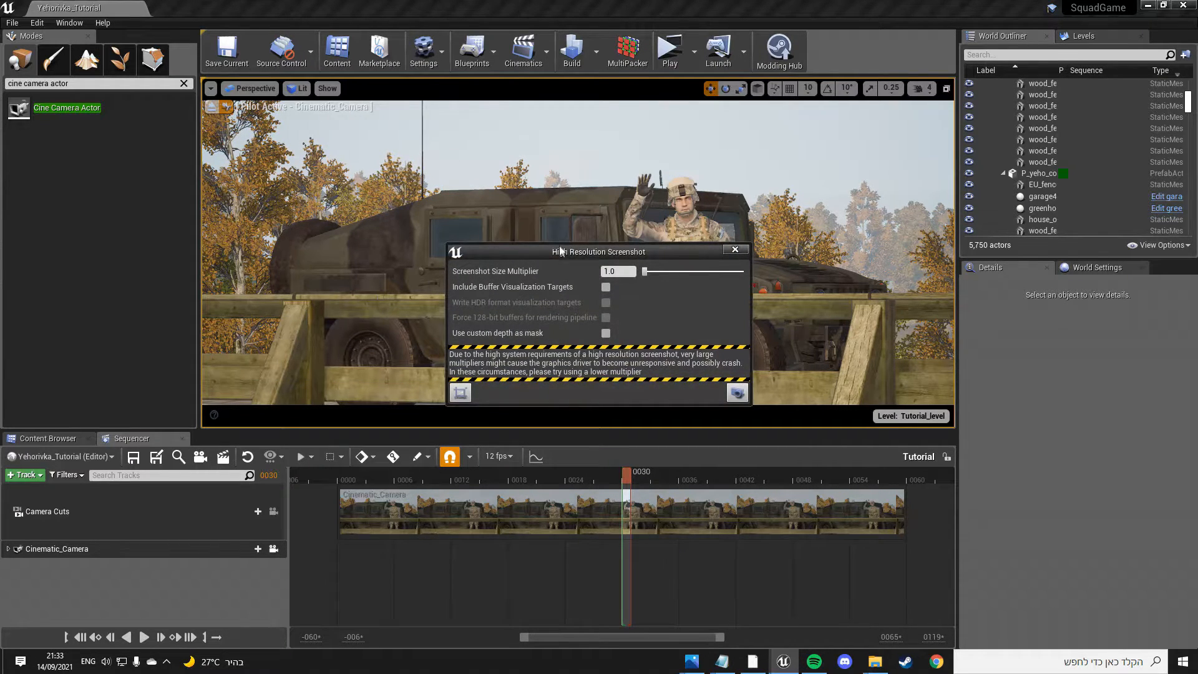
{"action": "left_click_drag", "start_coordinate": [560, 250], "coordinate": [563, 330]}
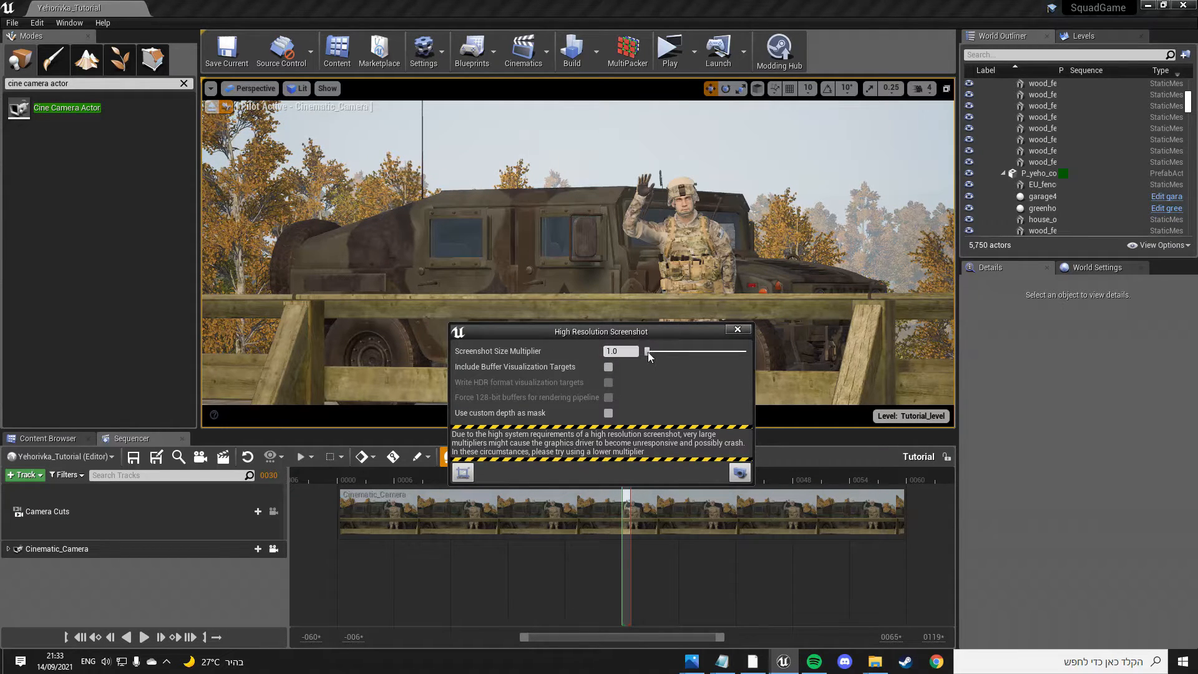
{"action": "left_click_drag", "start_coordinate": [665, 354], "coordinate": [674, 353]}
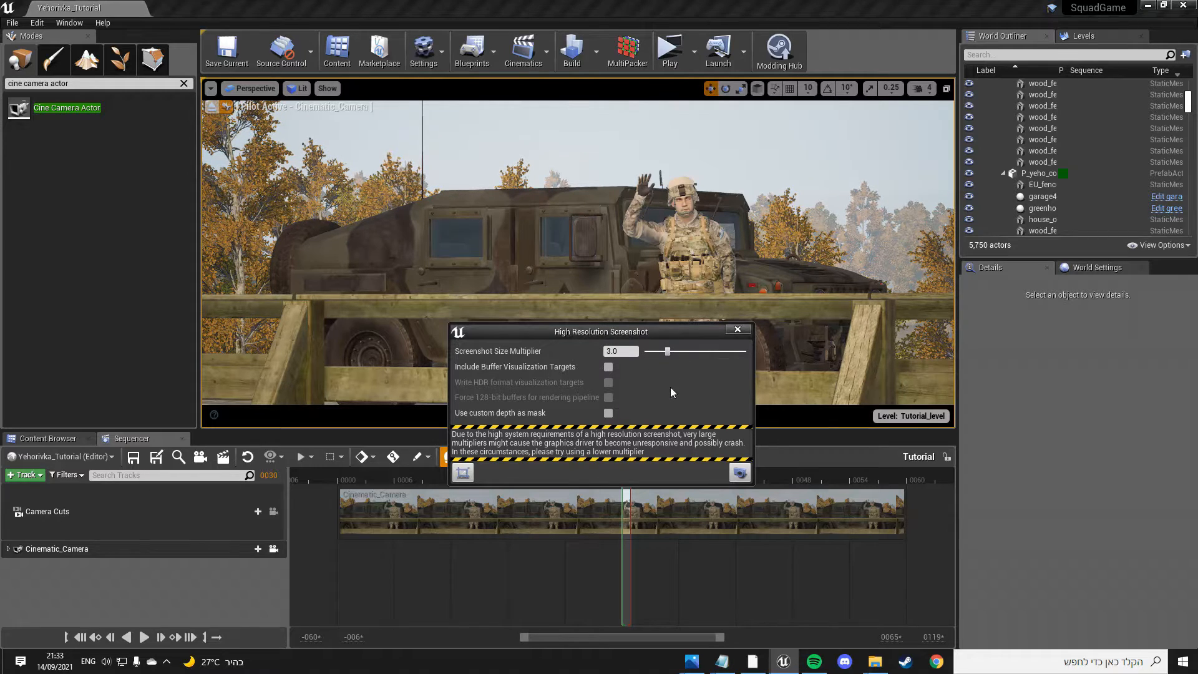
{"action": "left_click_drag", "start_coordinate": [676, 353], "coordinate": [747, 369]}
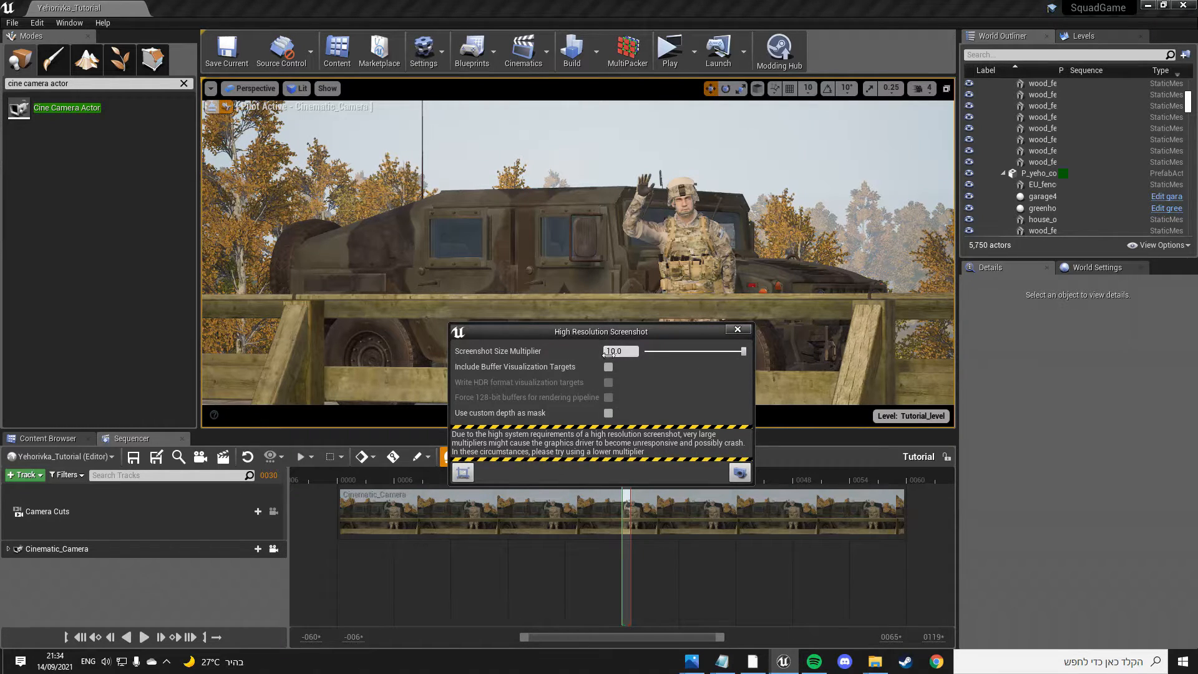
{"action": "left_click_drag", "start_coordinate": [683, 334], "coordinate": [688, 312]}
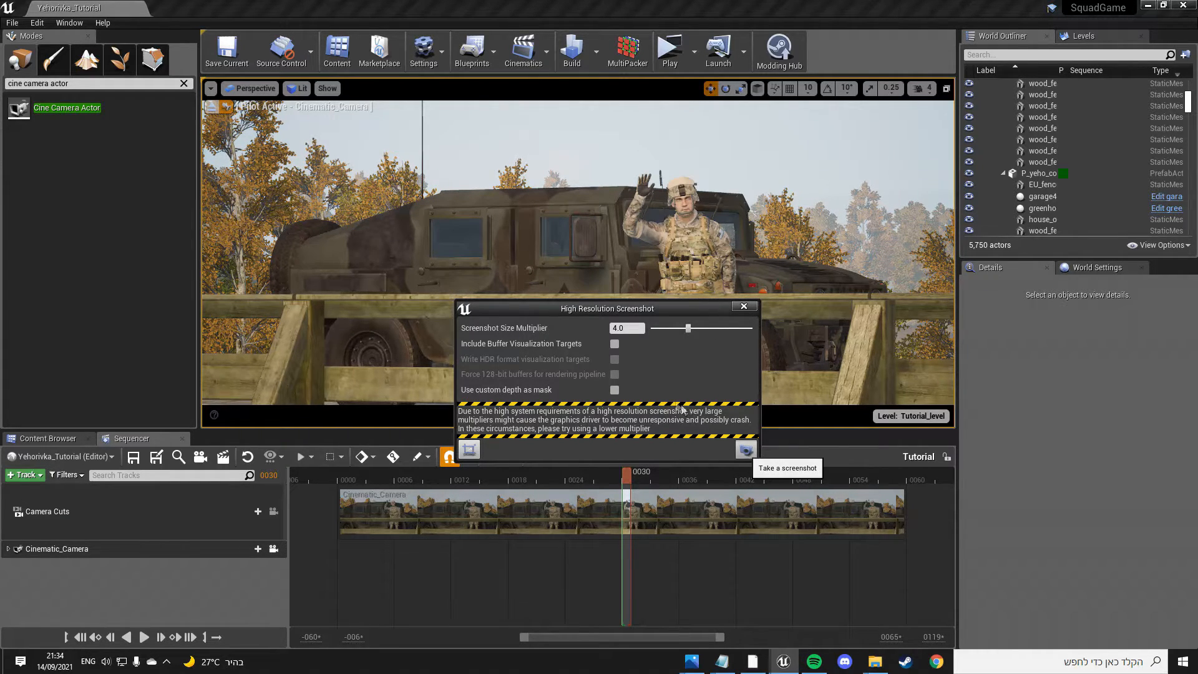
Step: Open the saved HighresScreenshot00004.png from its folder, inspect its detail up close, and close the image, folder and screenshot dialog
{"action": "left_click", "coordinate": [1013, 629]}
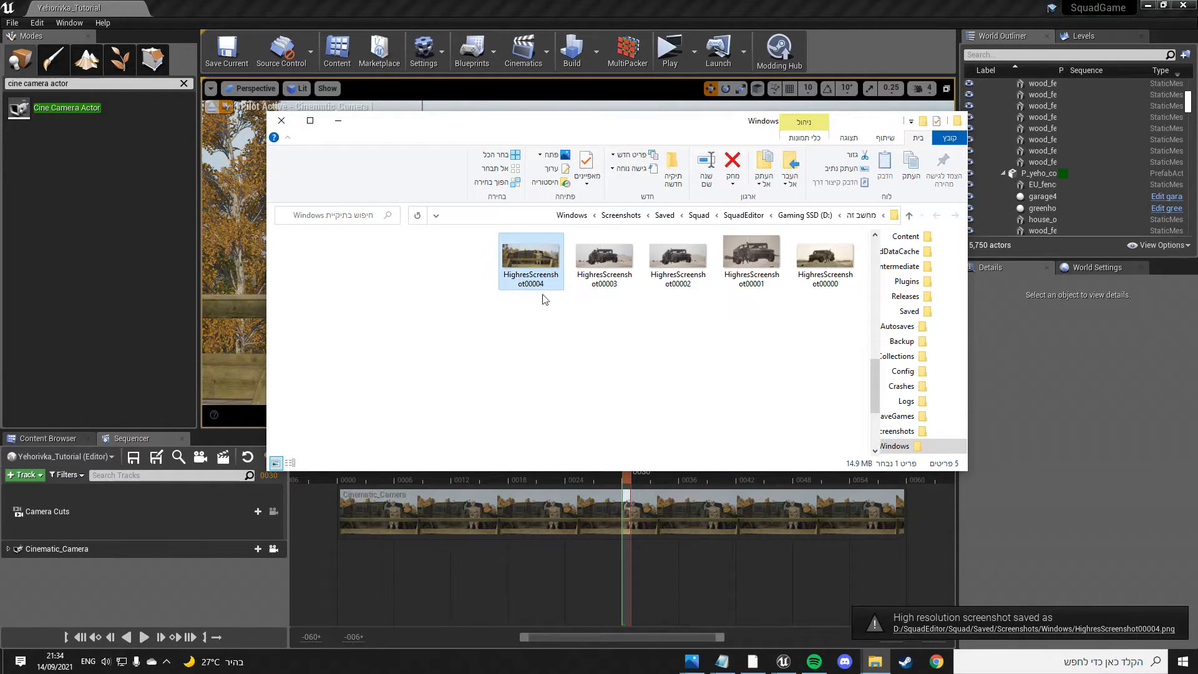
{"action": "double_click", "coordinate": [532, 274]}
{"action": "scroll", "coordinate": [544, 331], "scroll_direction": "up", "scroll_amount": 5}
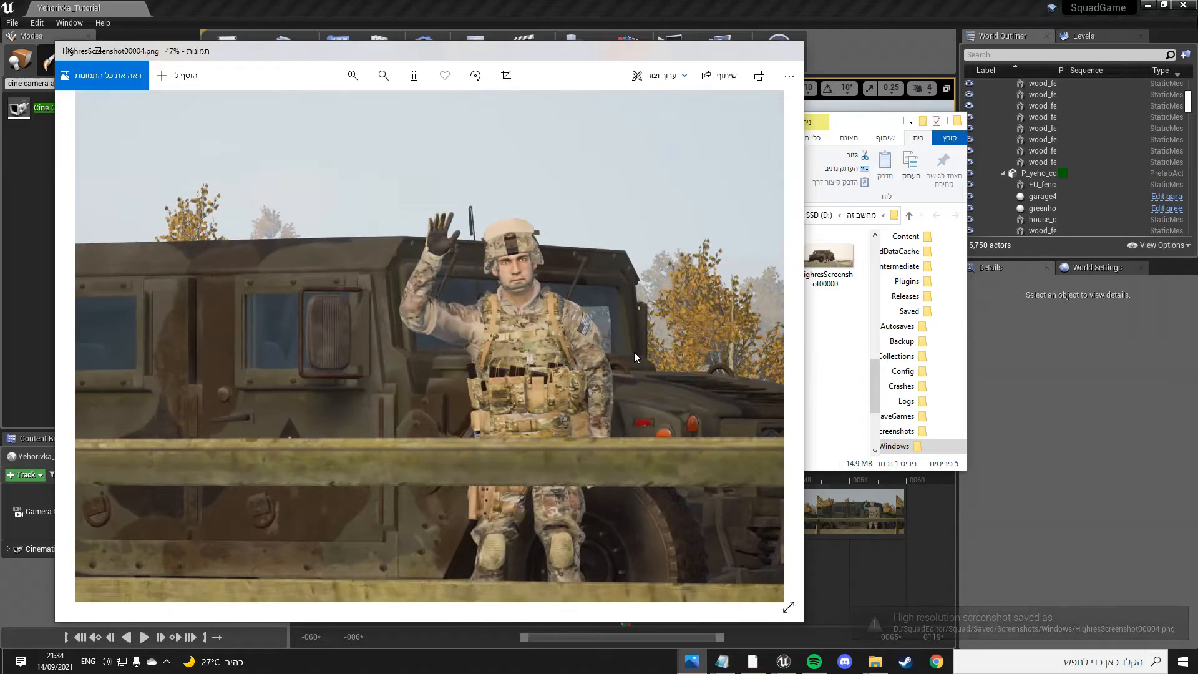
{"action": "left_click_drag", "start_coordinate": [437, 346], "coordinate": [771, 317]}
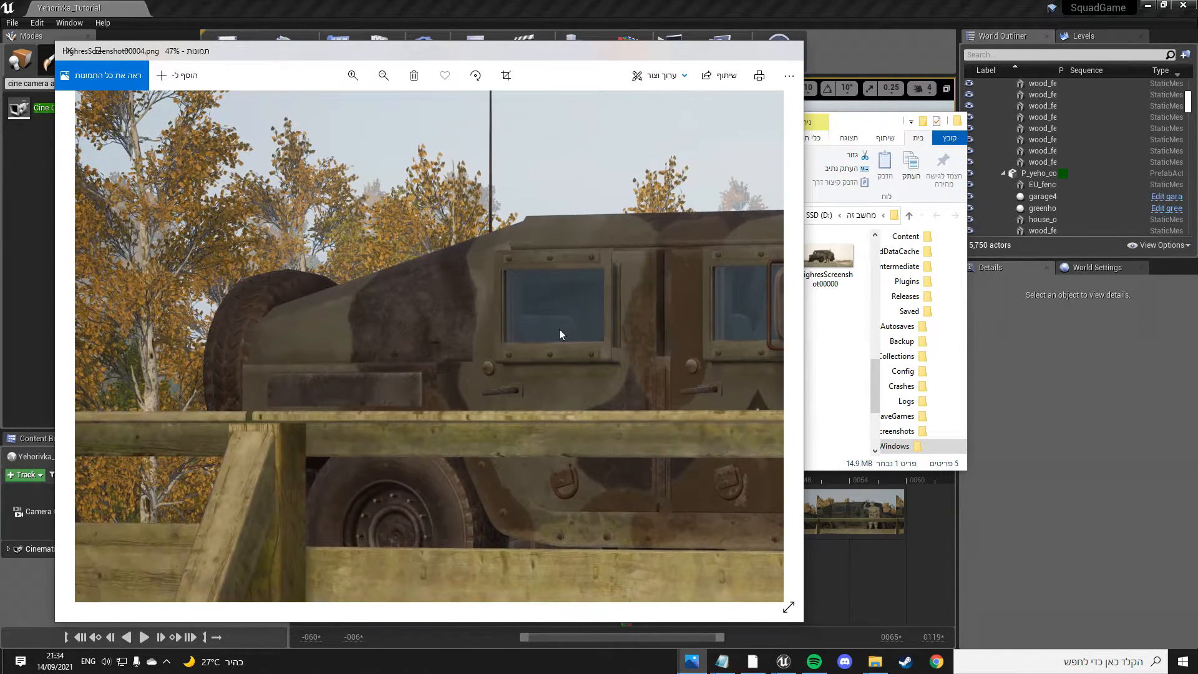
{"action": "scroll", "coordinate": [559, 328], "scroll_direction": "down", "scroll_amount": 5}
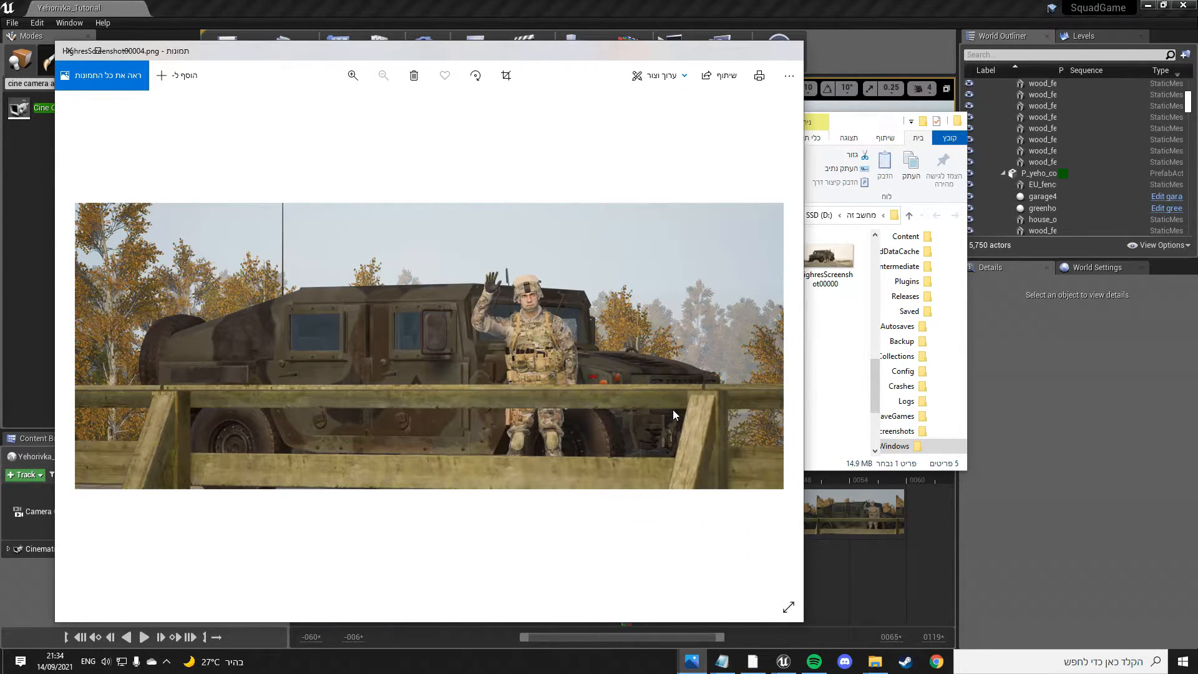
{"action": "scroll", "coordinate": [672, 409], "scroll_direction": "up", "scroll_amount": 3}
{"action": "scroll", "coordinate": [550, 407], "scroll_direction": "down", "scroll_amount": 3}
{"action": "scroll", "coordinate": [537, 316], "scroll_direction": "up", "scroll_amount": 3}
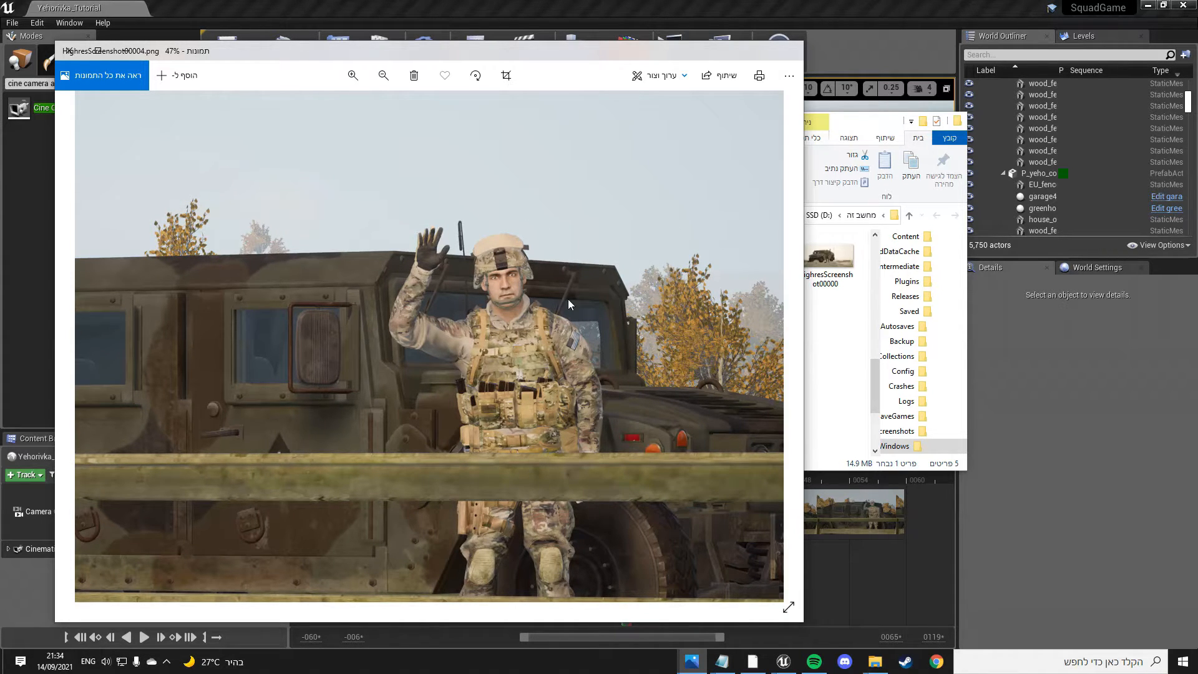
{"action": "scroll", "coordinate": [568, 299], "scroll_direction": "down", "scroll_amount": 2}
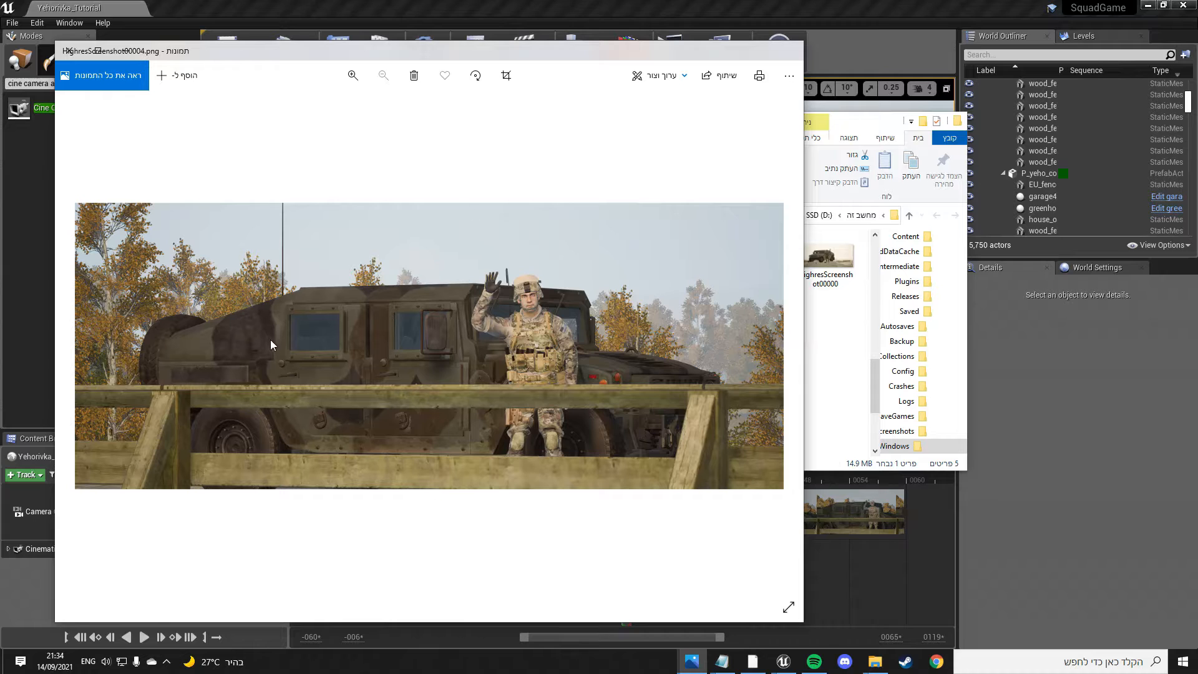
{"action": "left_click", "coordinate": [68, 50]}
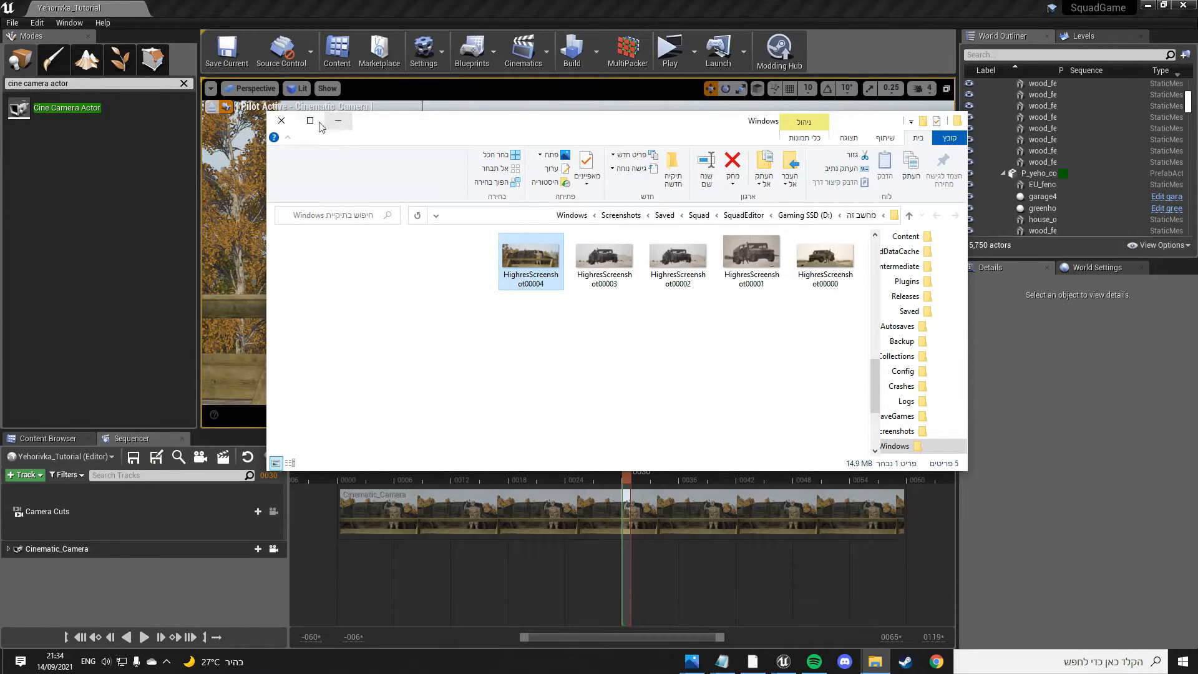
{"action": "left_click", "coordinate": [282, 120]}
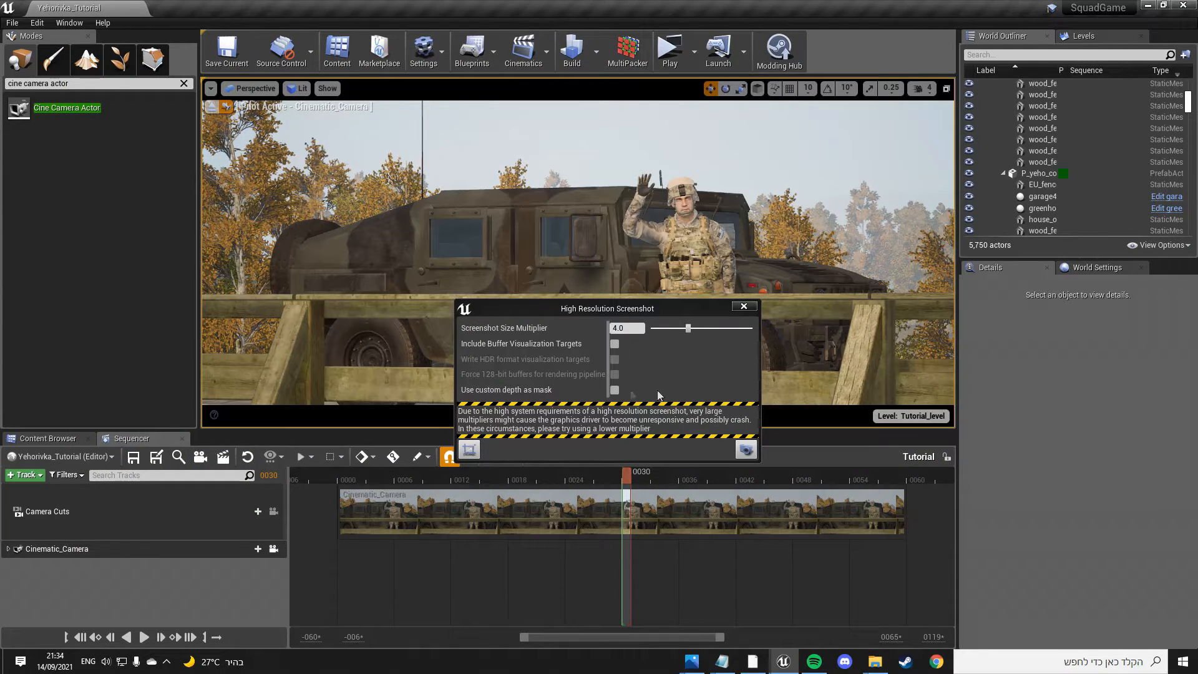
{"action": "left_click", "coordinate": [742, 309]}
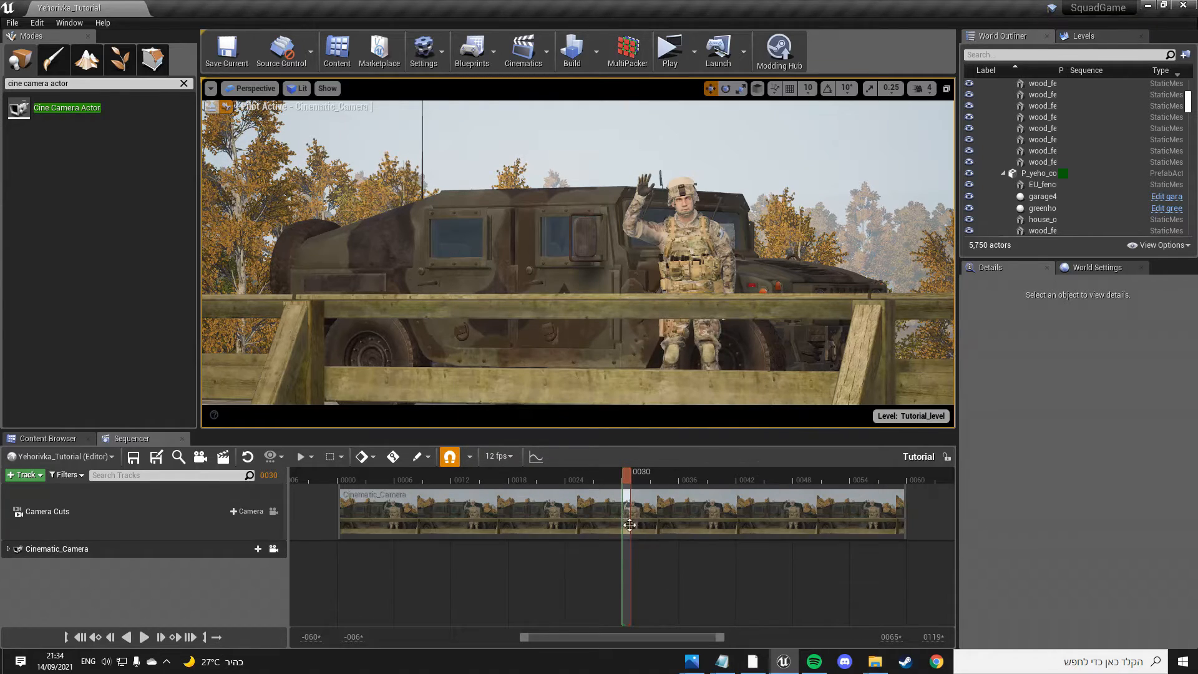